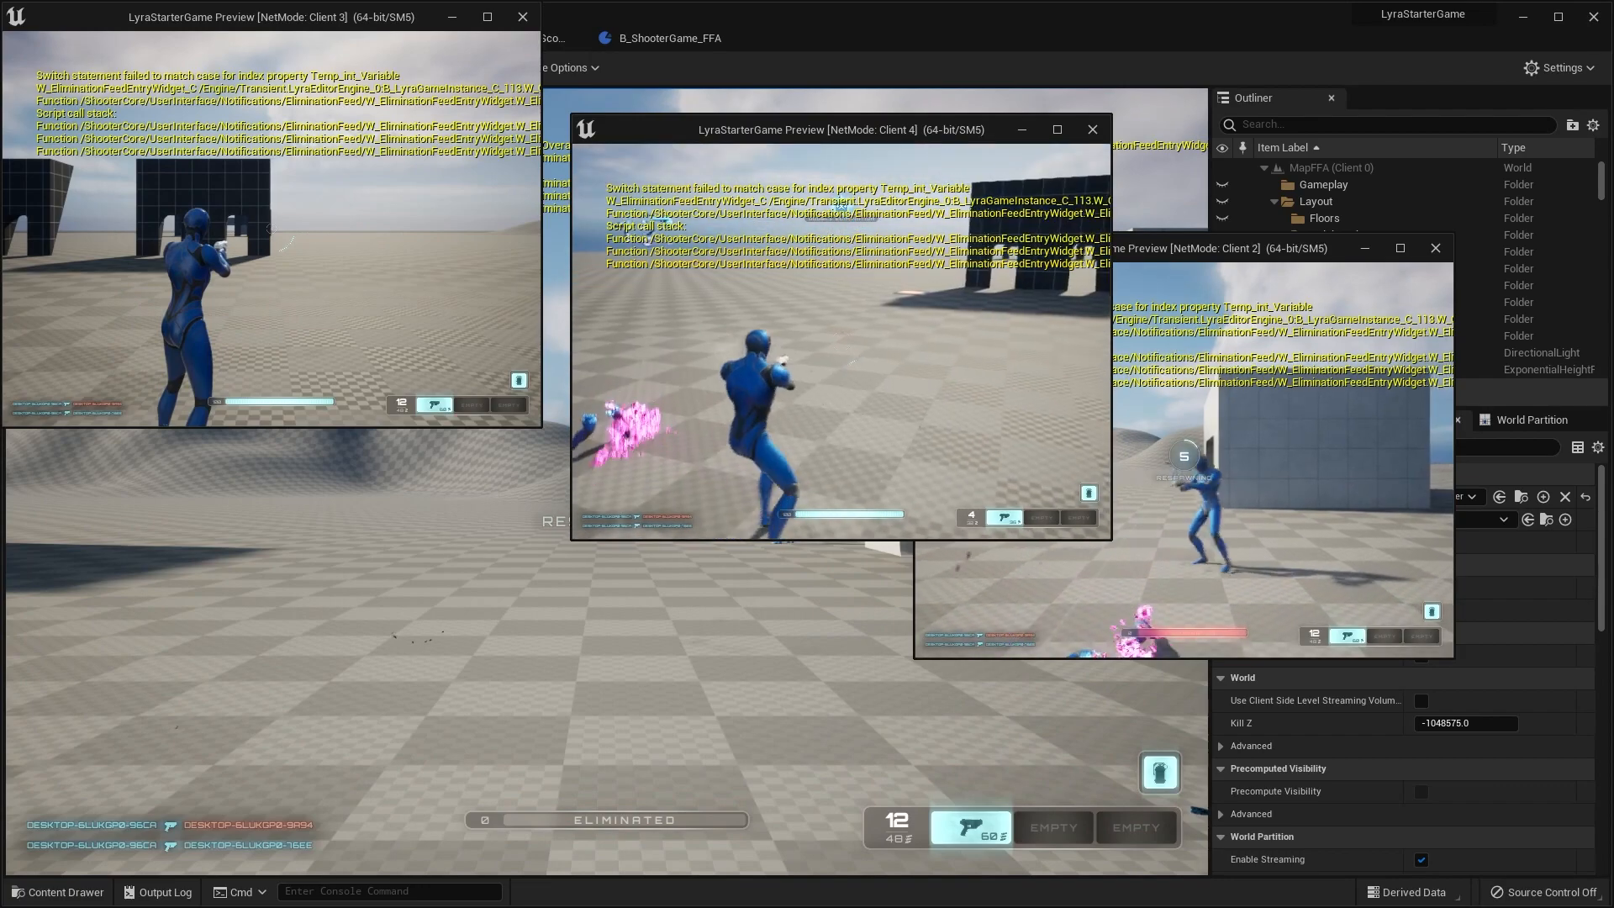
Step: Leave the running match and host a new Free For All game on Test Map from the main menu
key(Escape)
click(885, 365)
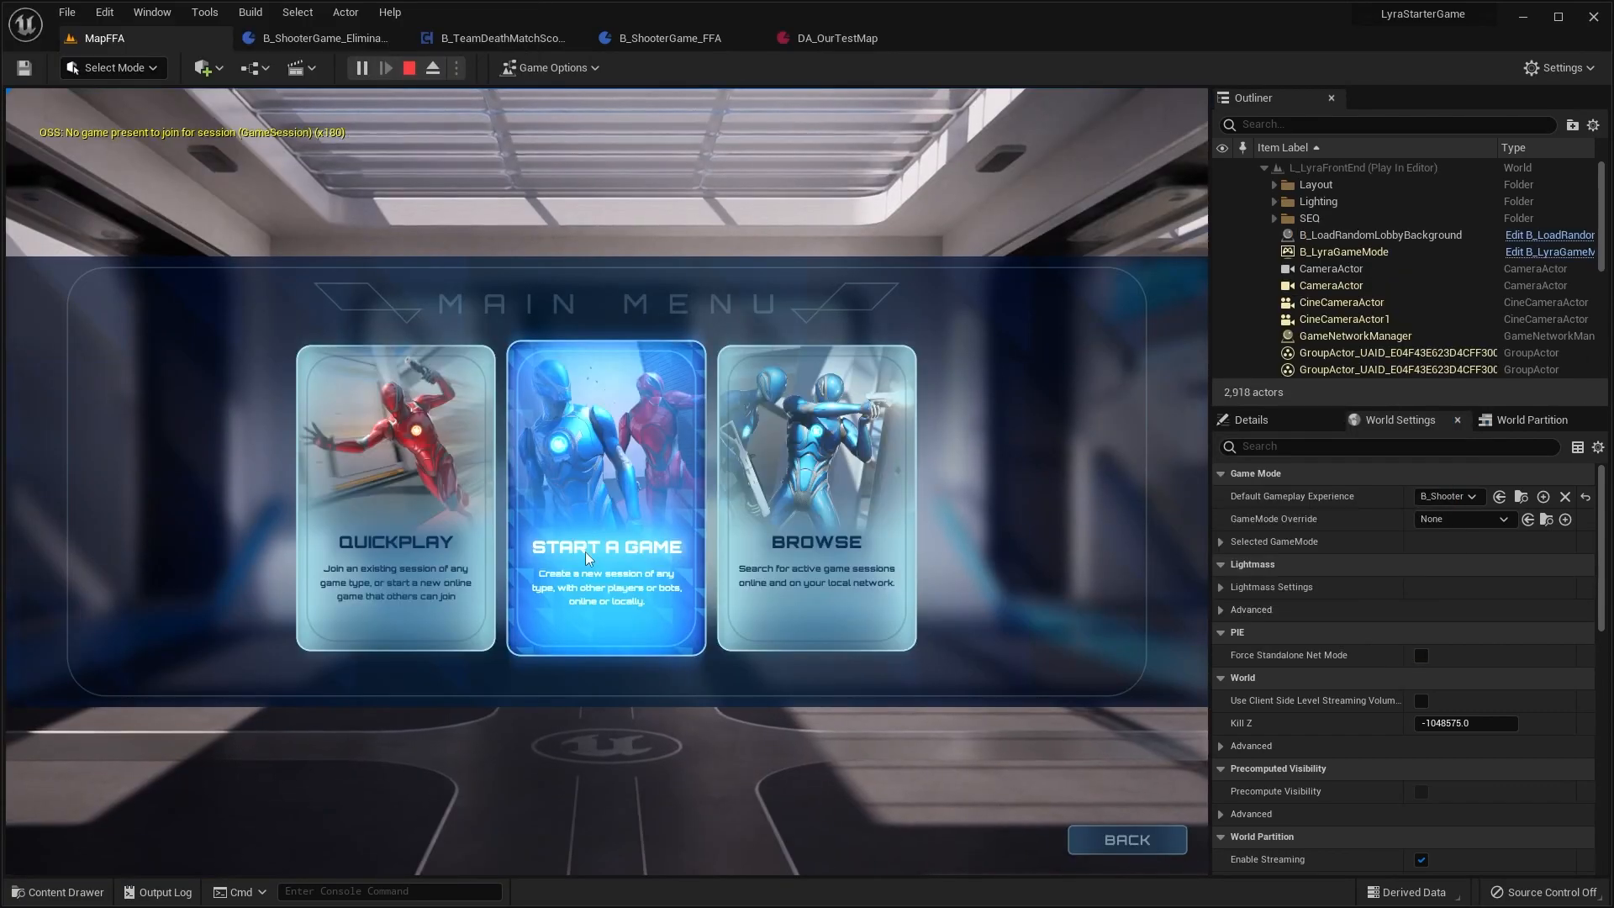
click(586, 557)
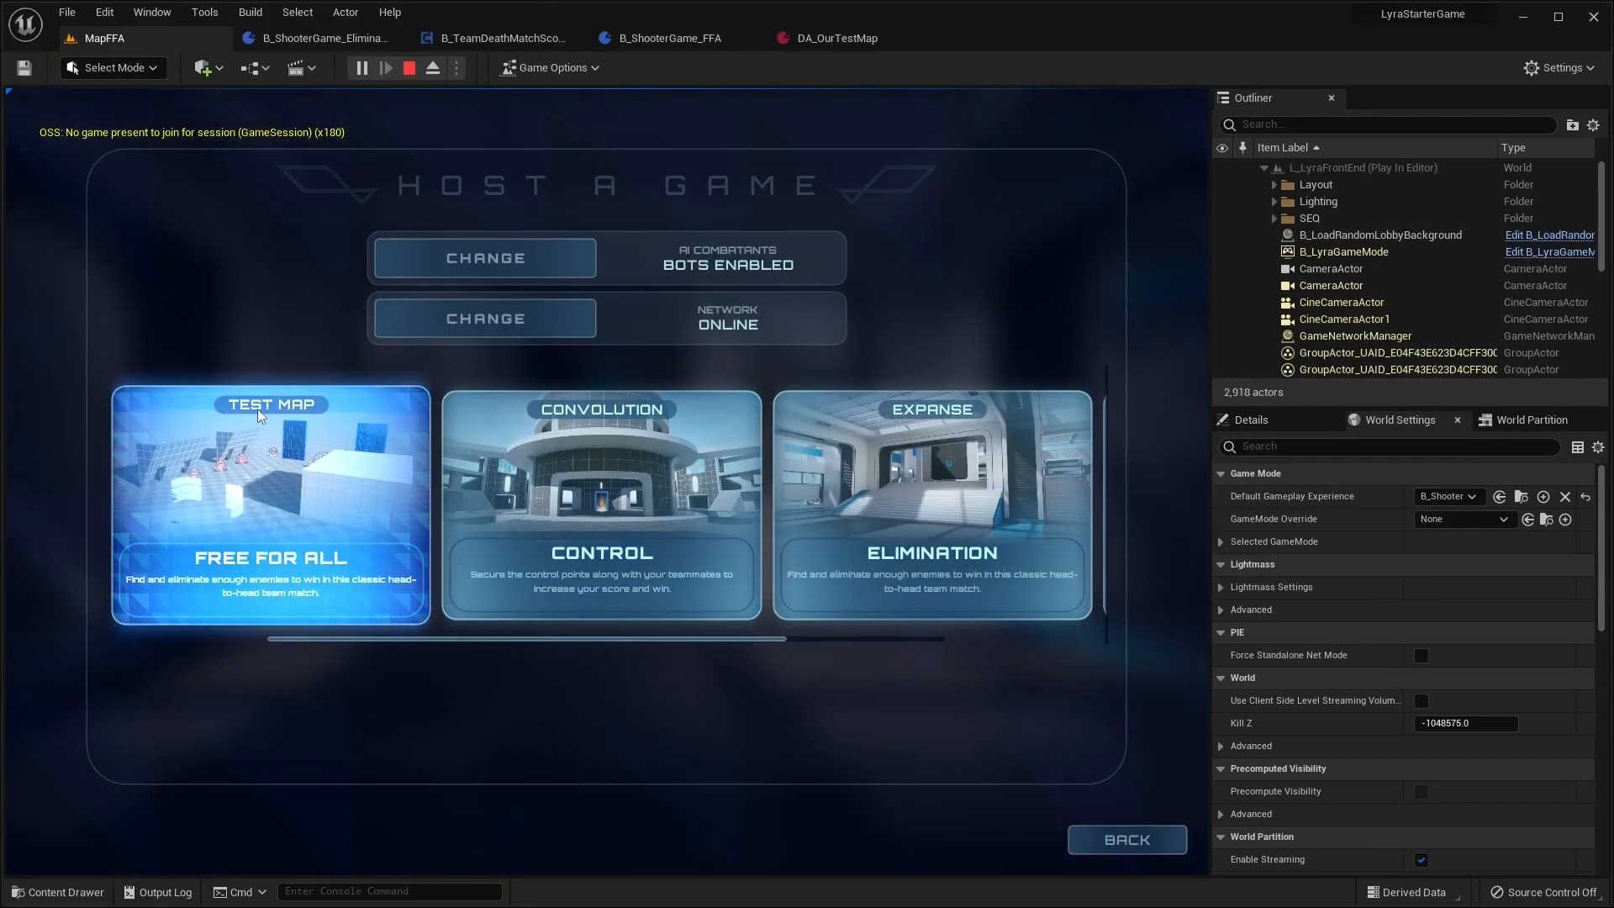
click(333, 567)
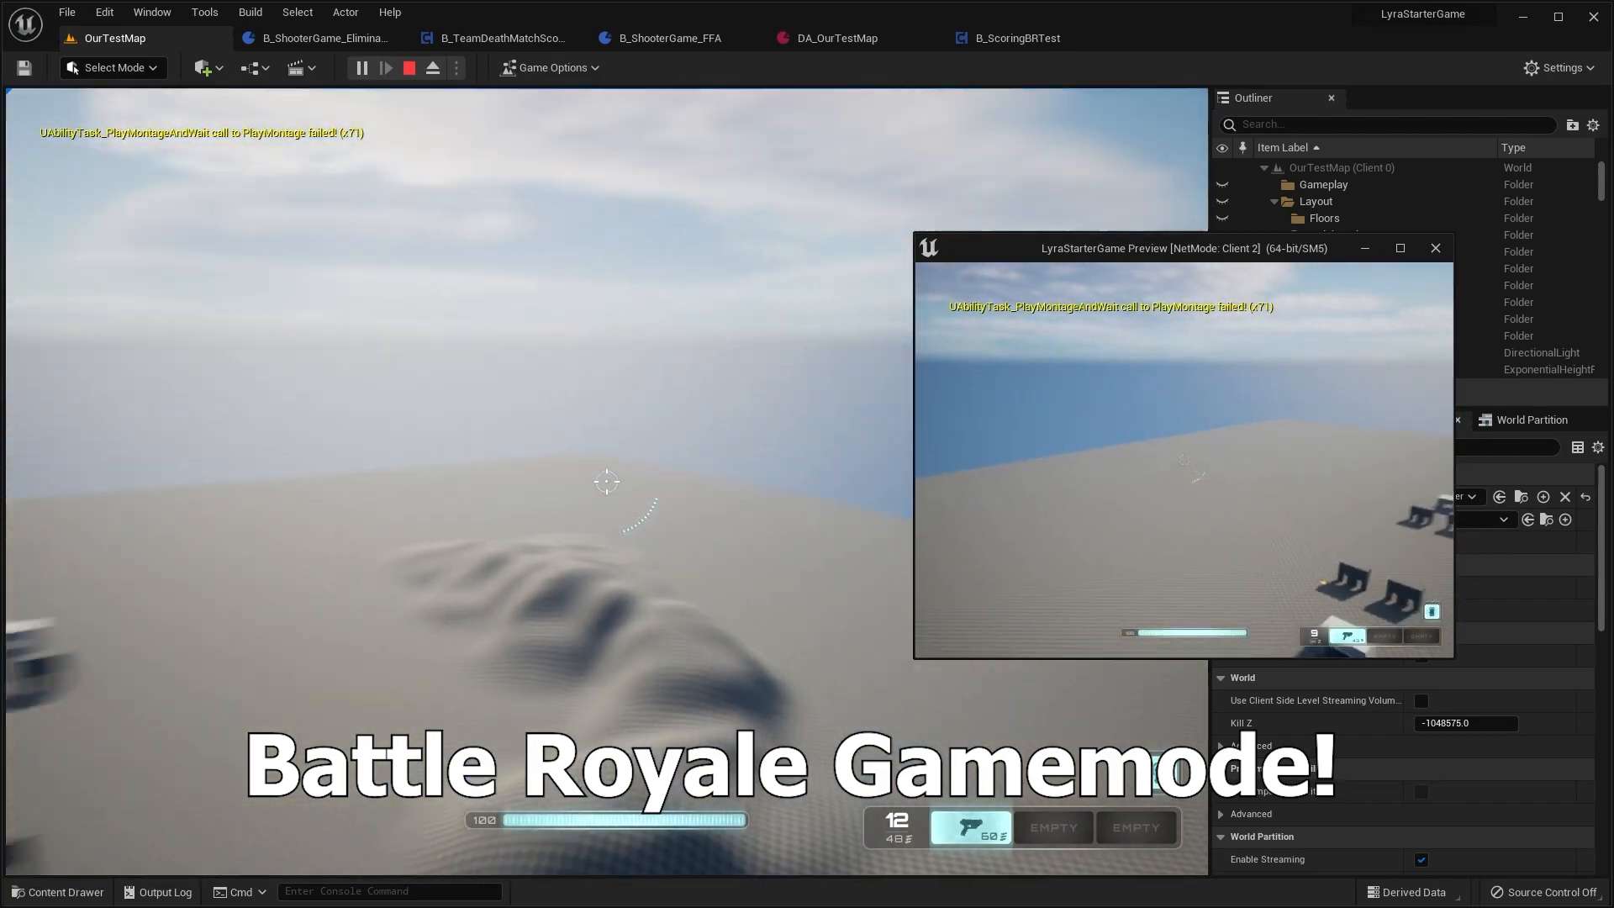
key(super)
key(super)
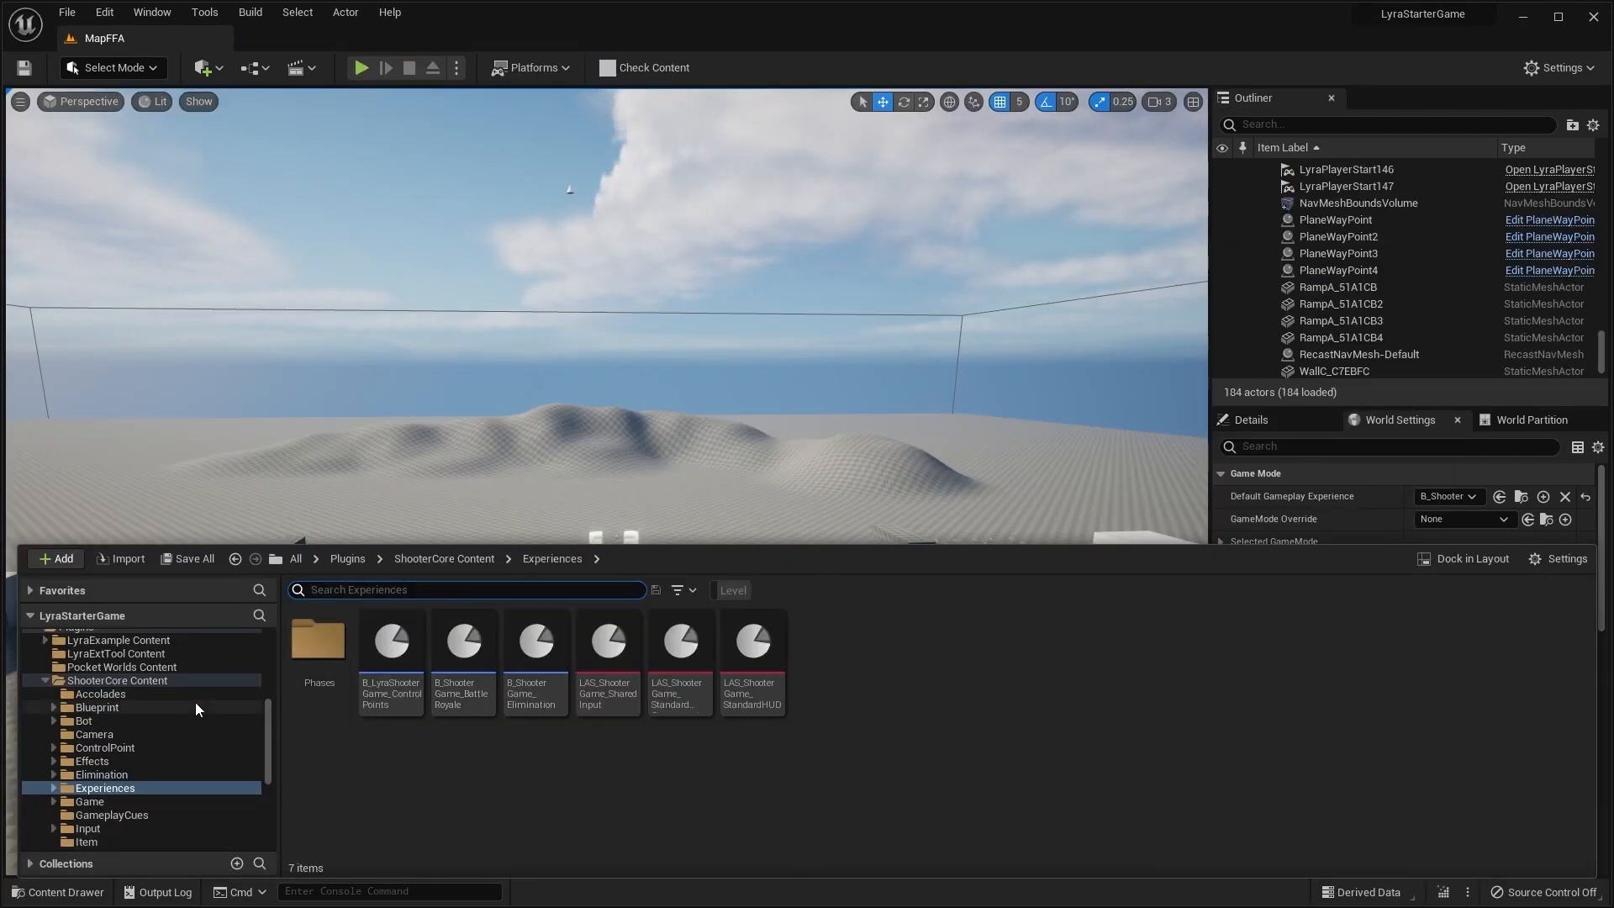
Step: Collapse the Plugins folder tree, show the Plugins folder's contents and check the view options for engine and plugin content
scroll(196, 709, up, 3)
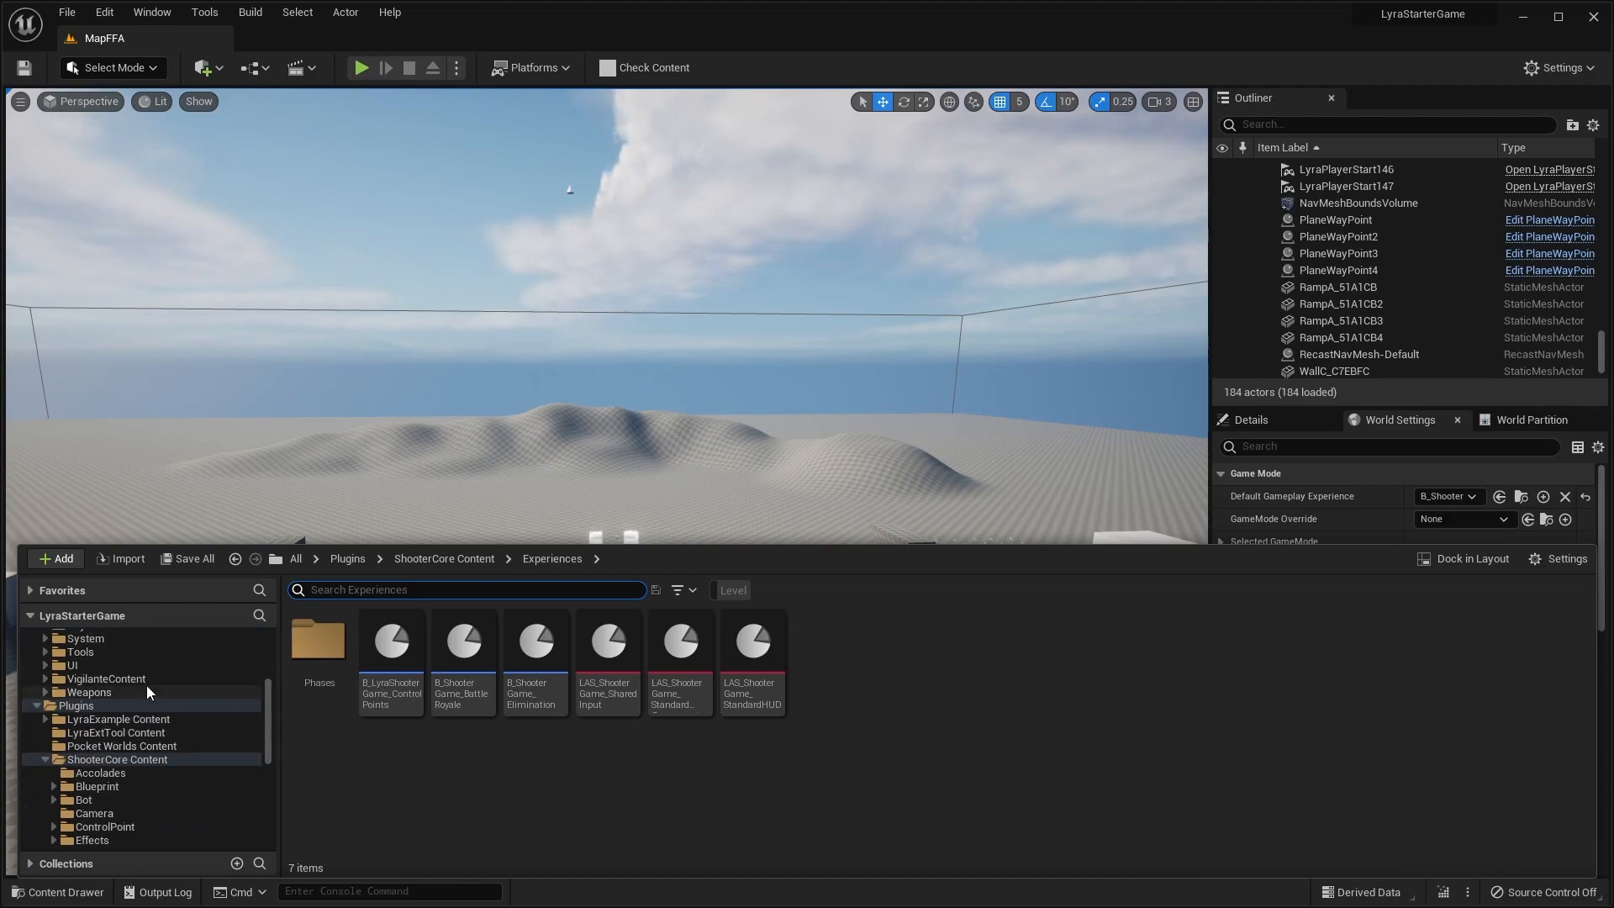
scroll(143, 695, down, 3)
scroll(57, 689, up, 2)
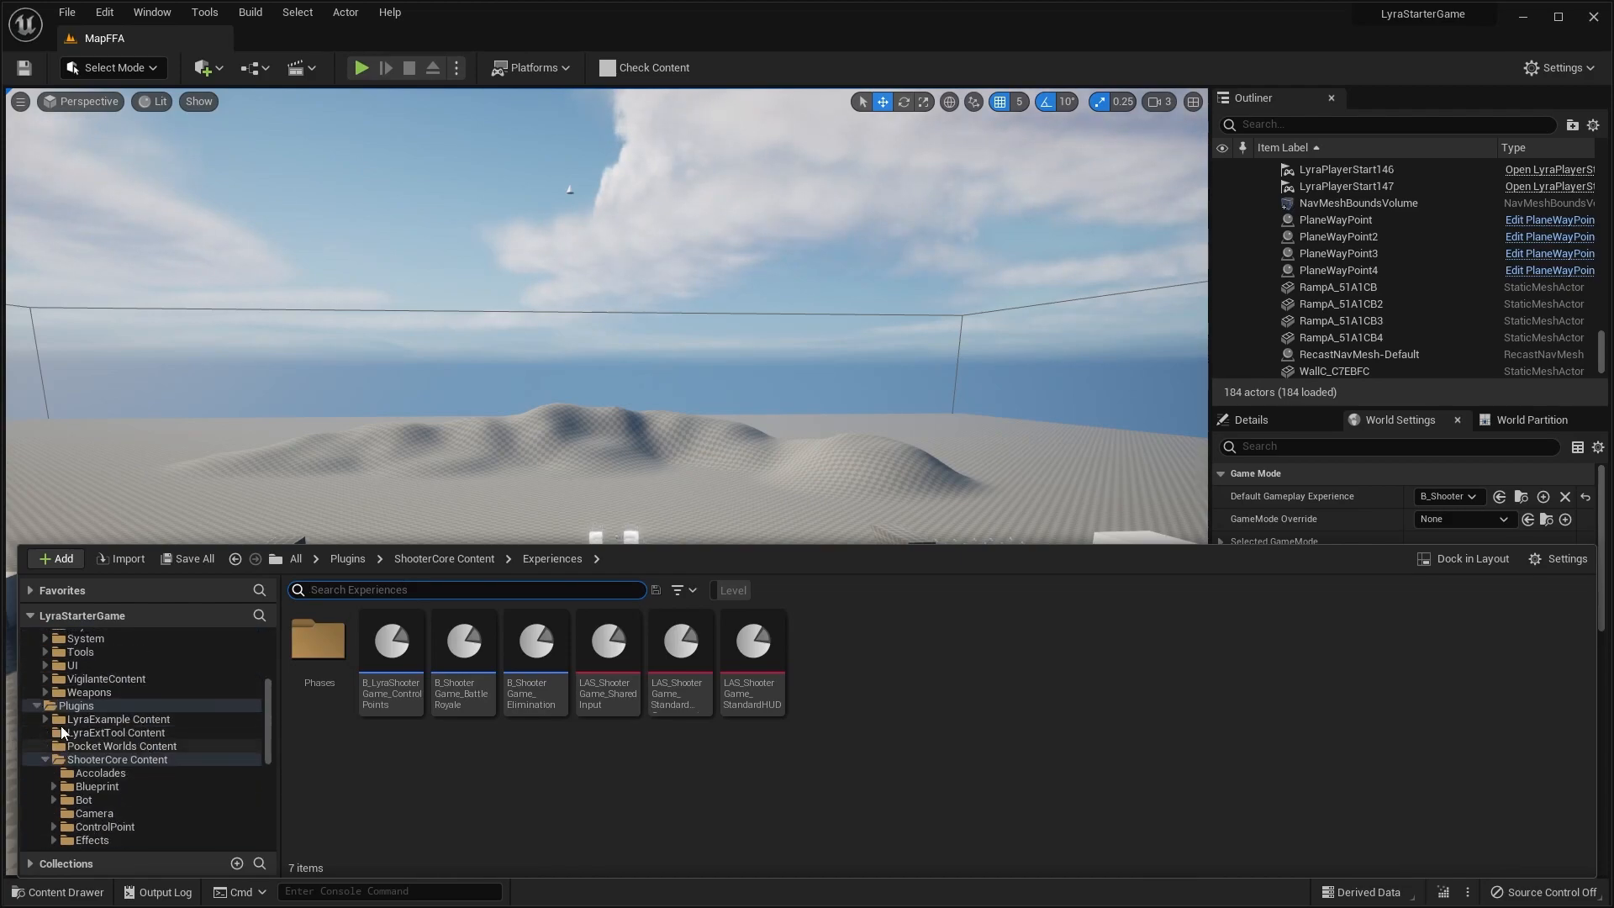
click(36, 678)
scroll(58, 664, up, 3)
scroll(76, 670, down, 2)
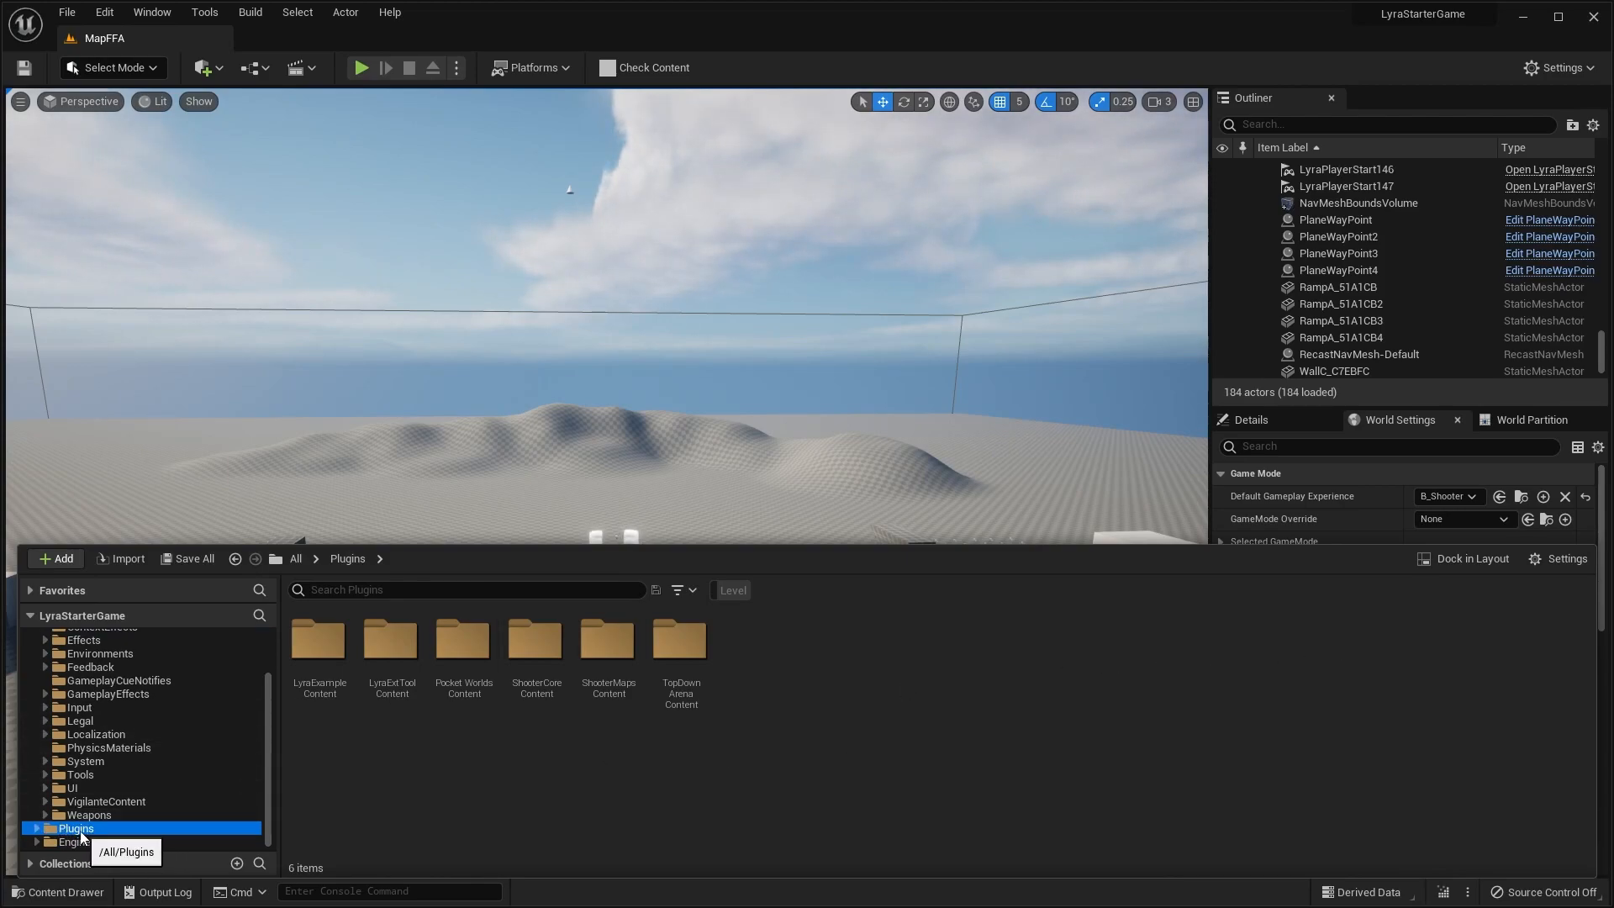
click(1556, 560)
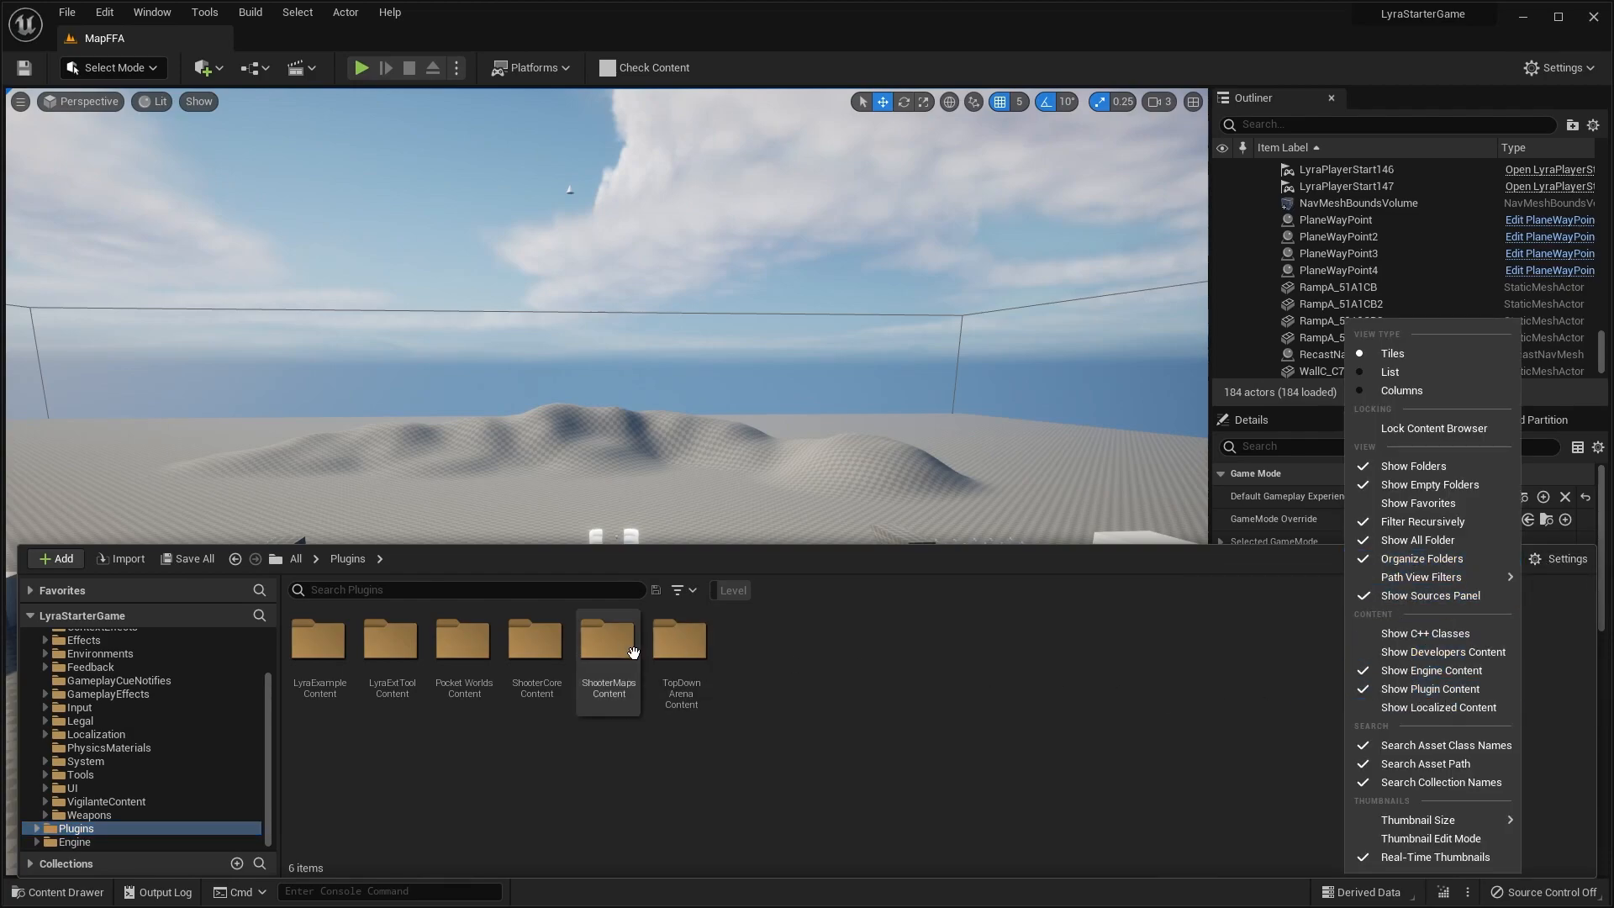
click(562, 766)
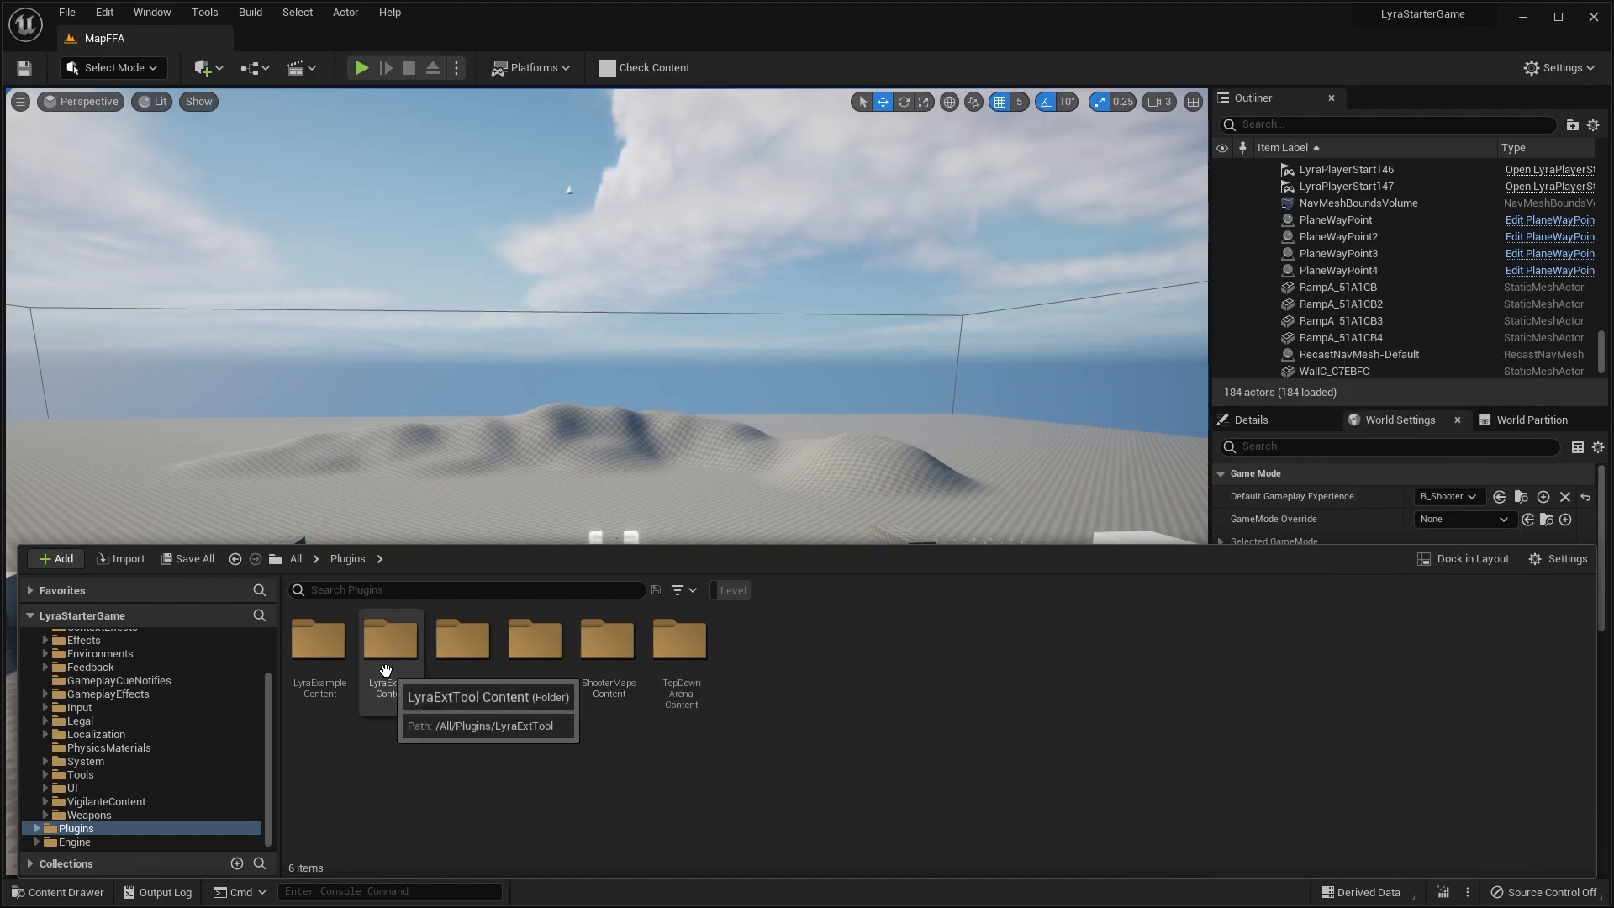
Step: Go to the Experiences folder inside ShooterCore Content and open the B_ShooterGame_Elimination blueprint
double_click(534, 656)
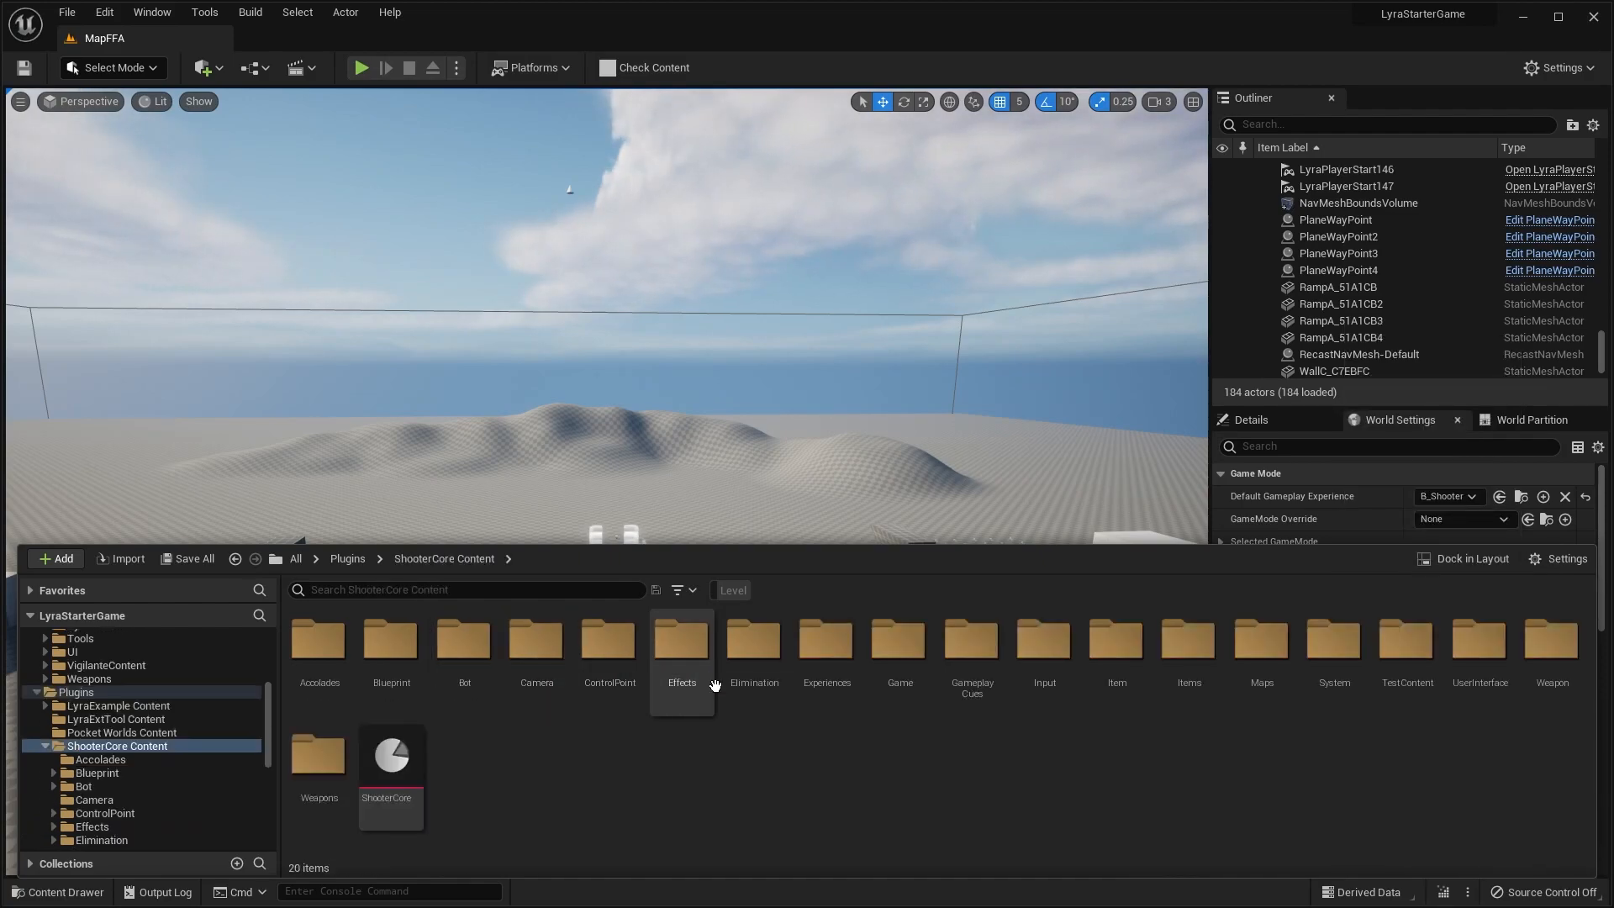
double_click(833, 655)
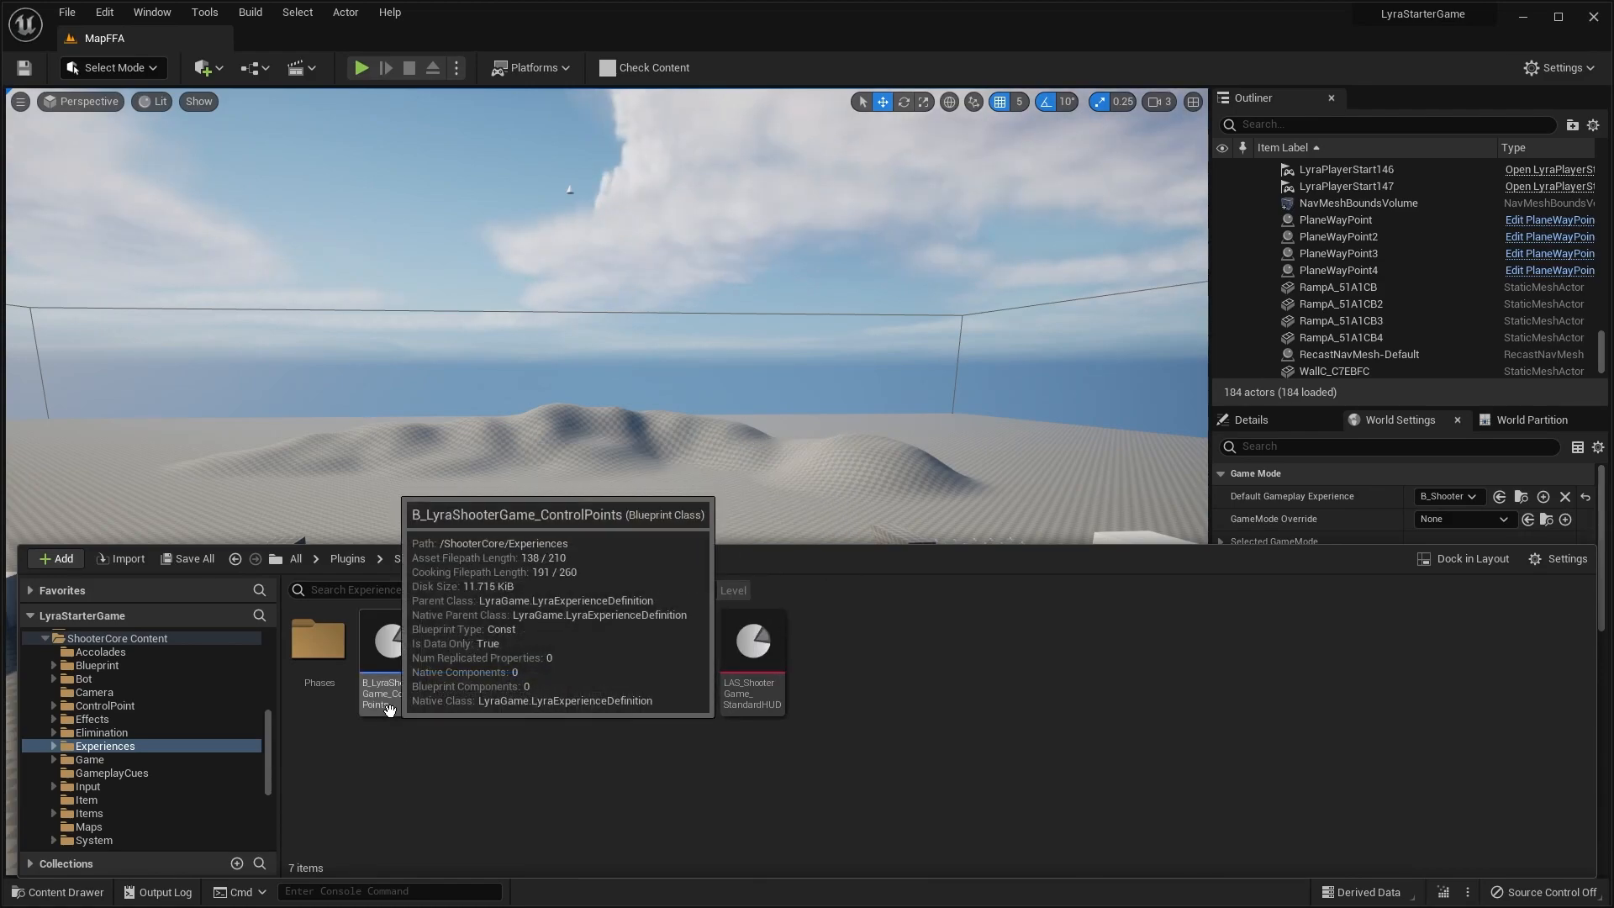
drag(390, 711, 392, 706)
click(389, 704)
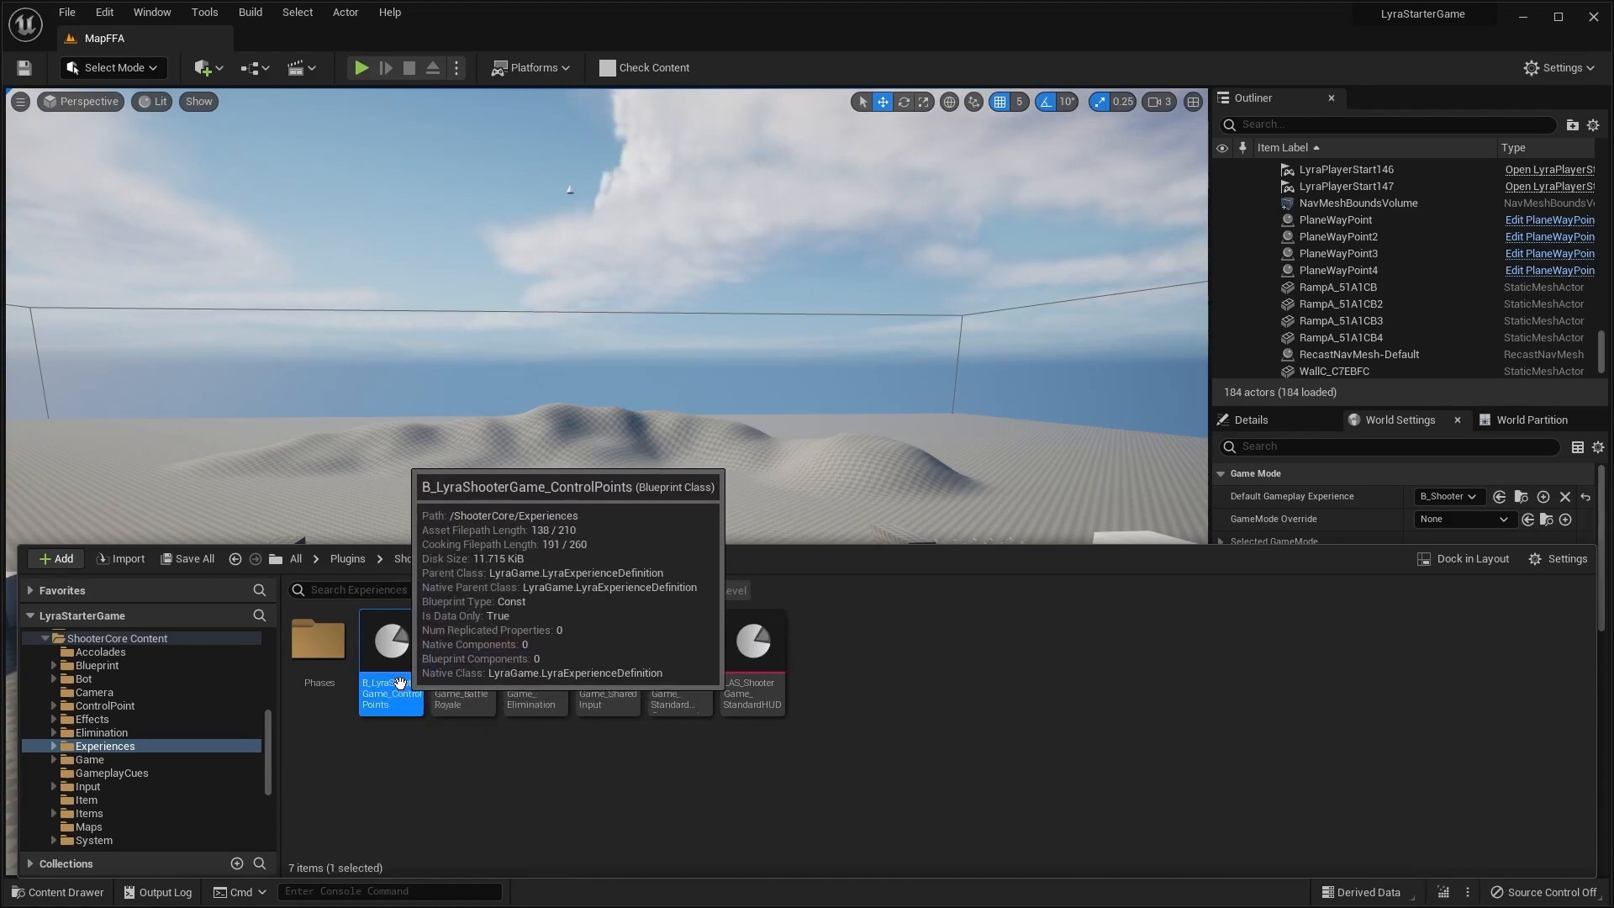
click(528, 673)
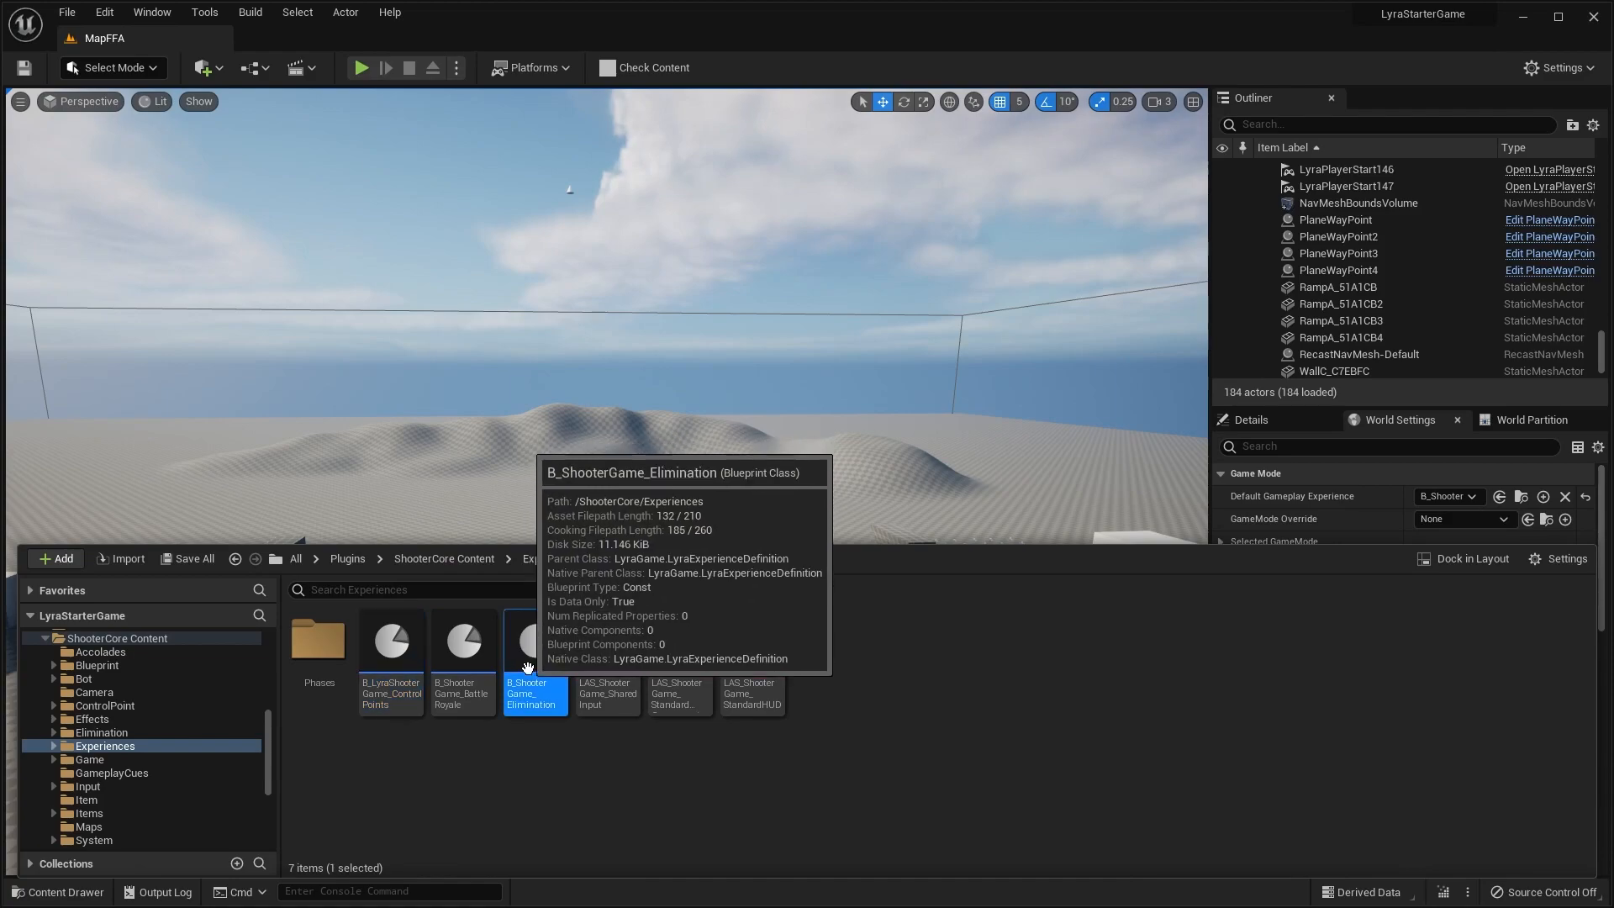
click(458, 649)
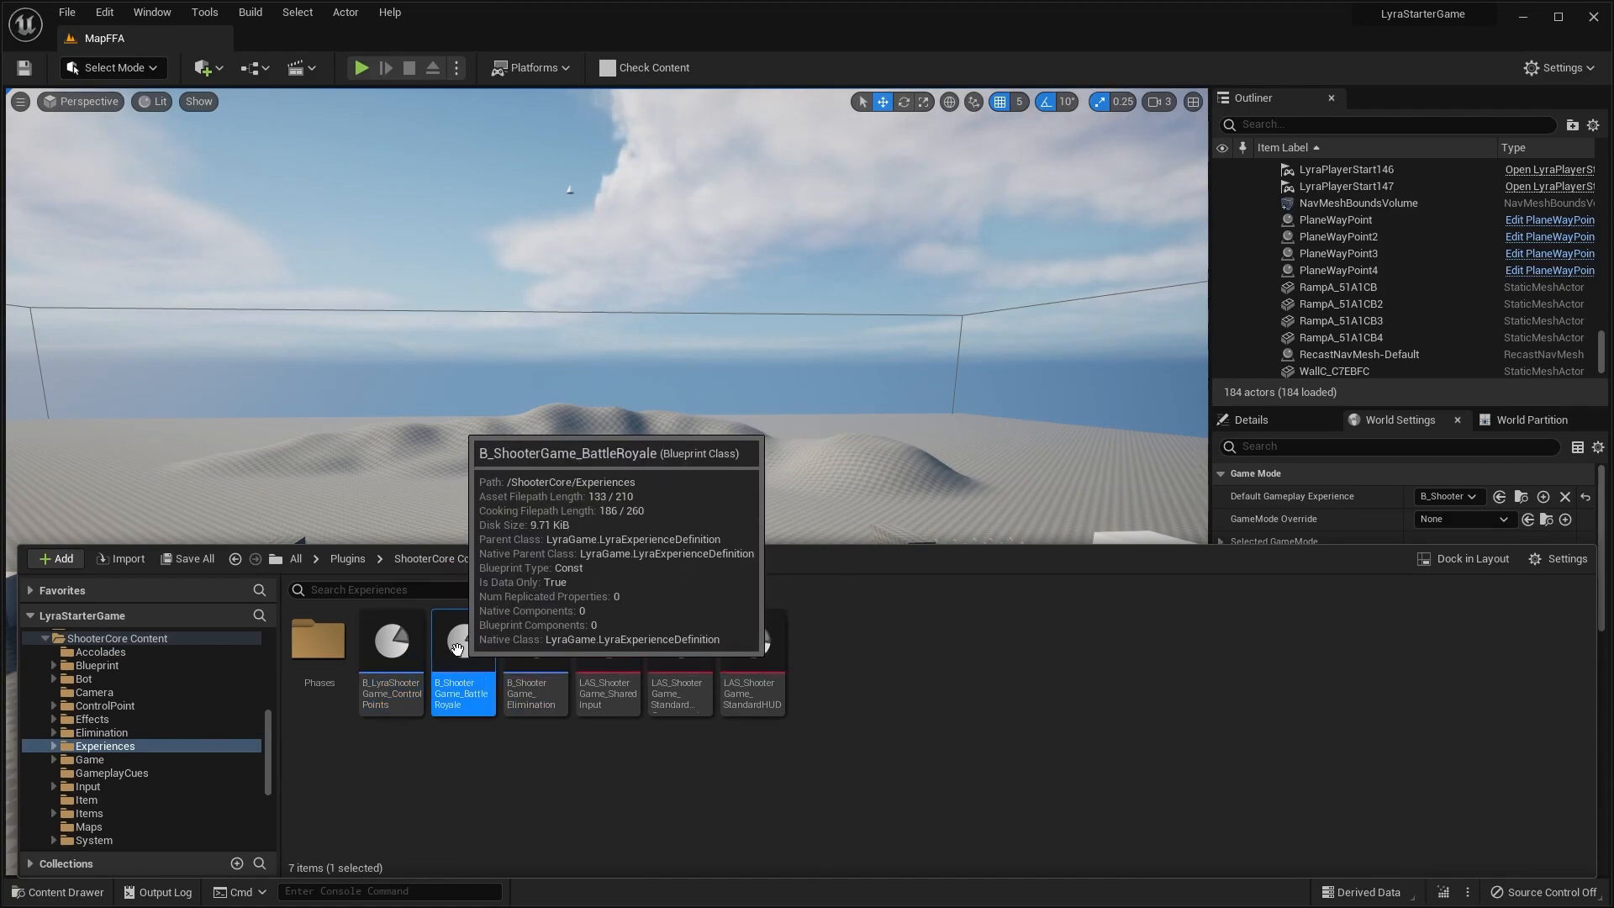
double_click(528, 697)
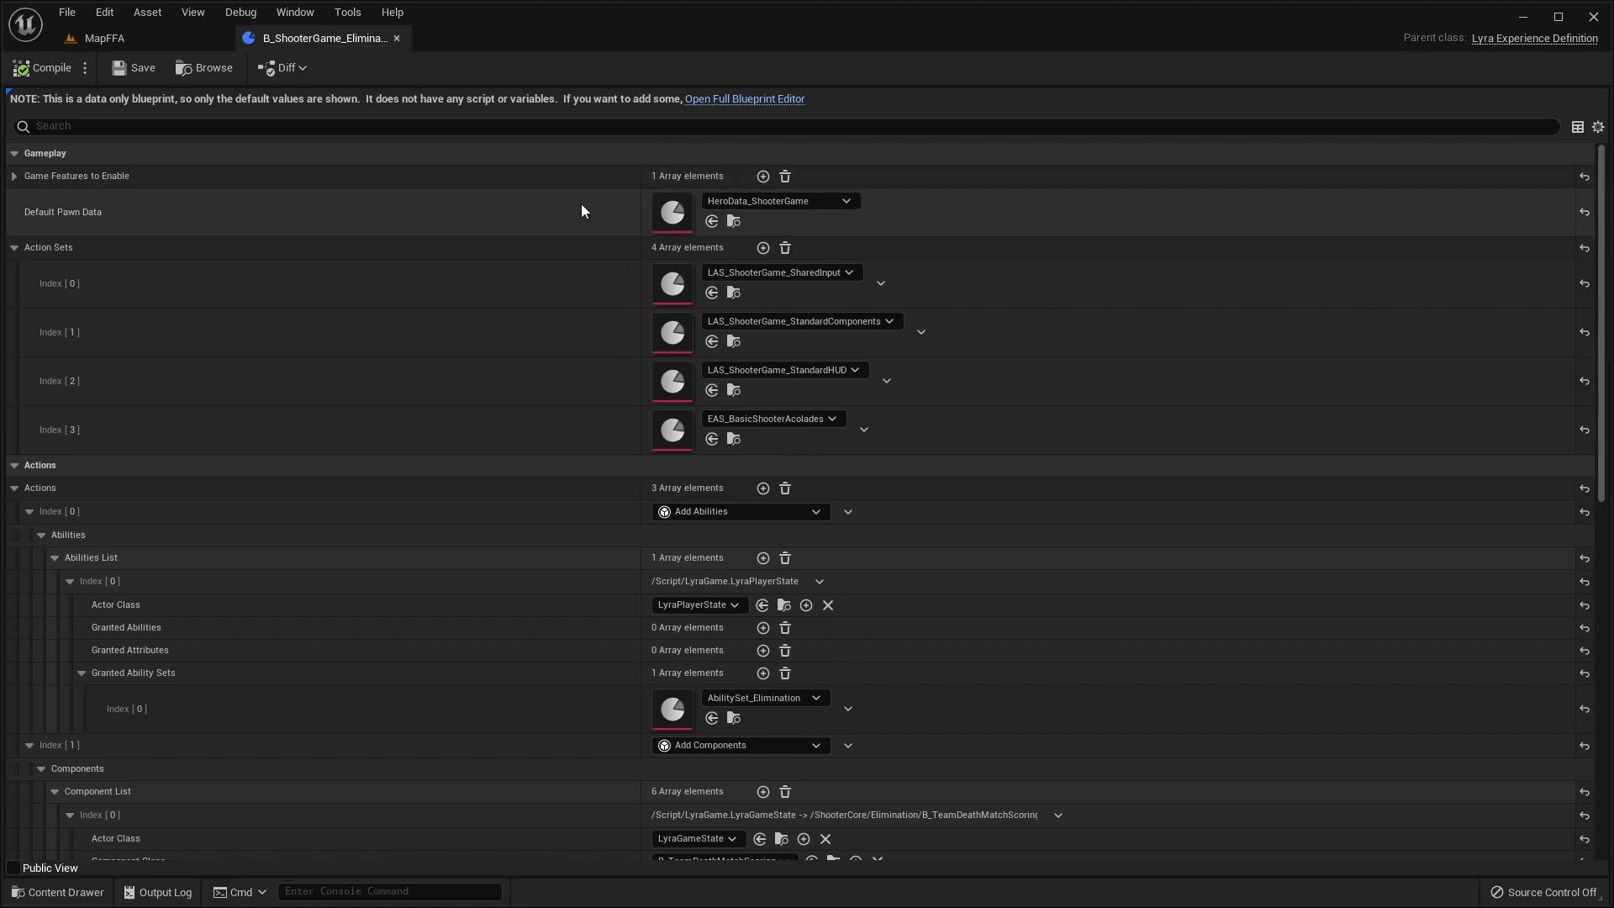
Step: Collapse the Add Abilities and Add Components actions and examine the experience's action sets
scroll(516, 239, down, 3)
scroll(101, 378, up, 2)
click(29, 458)
click(30, 483)
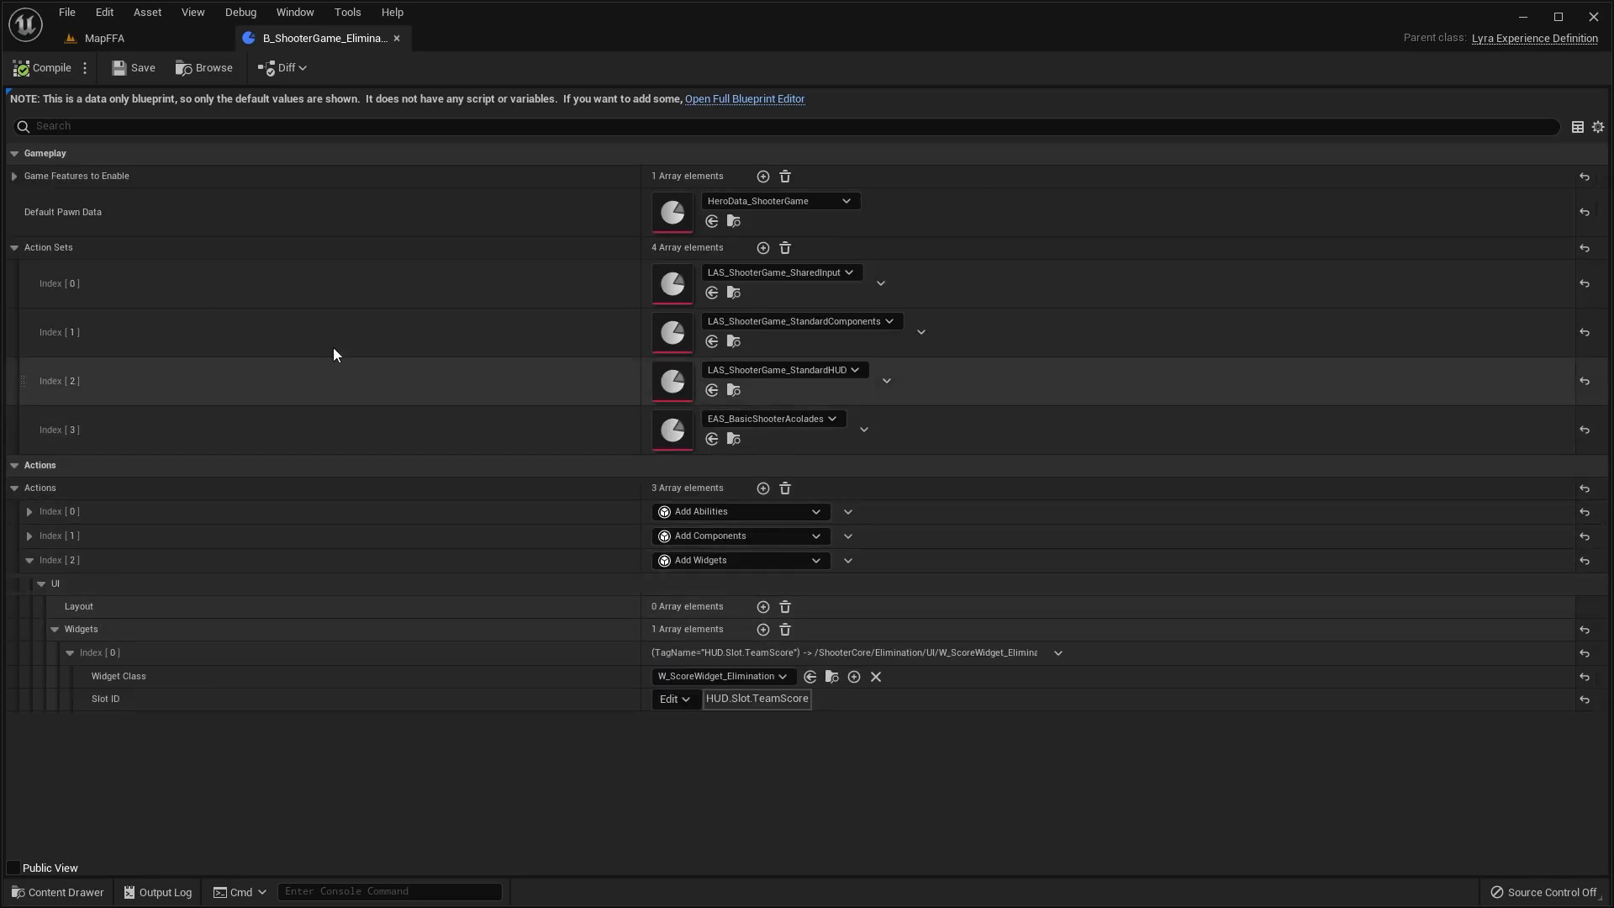
double_click(693, 317)
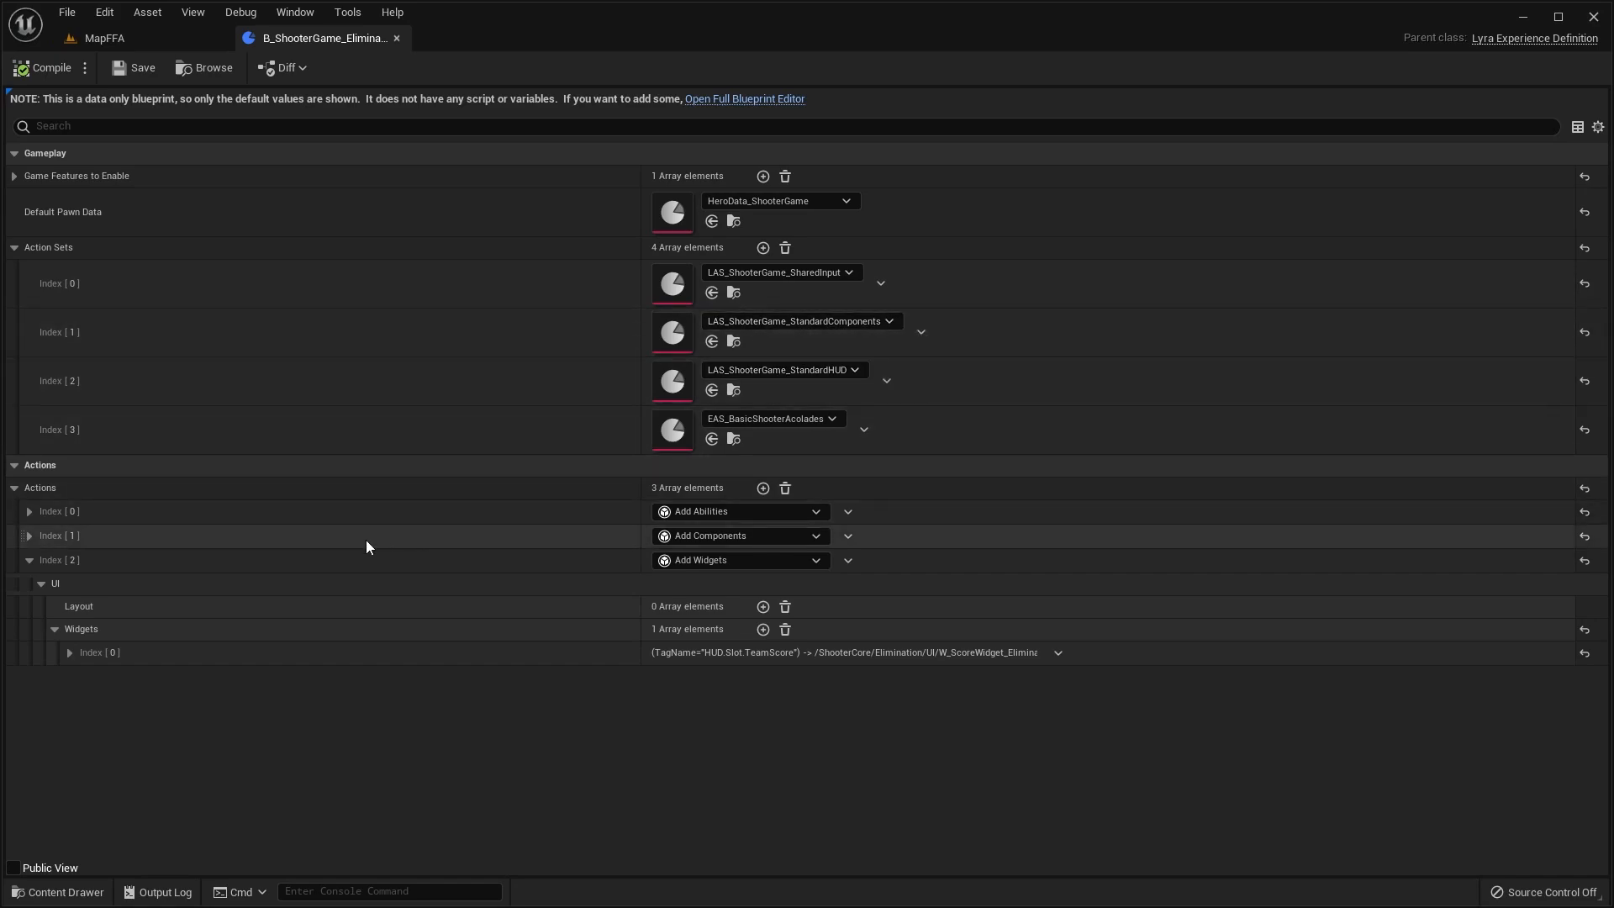
Step: Expand the Add Abilities and Add Components actions, including the Component List, to examine their contents
click(34, 512)
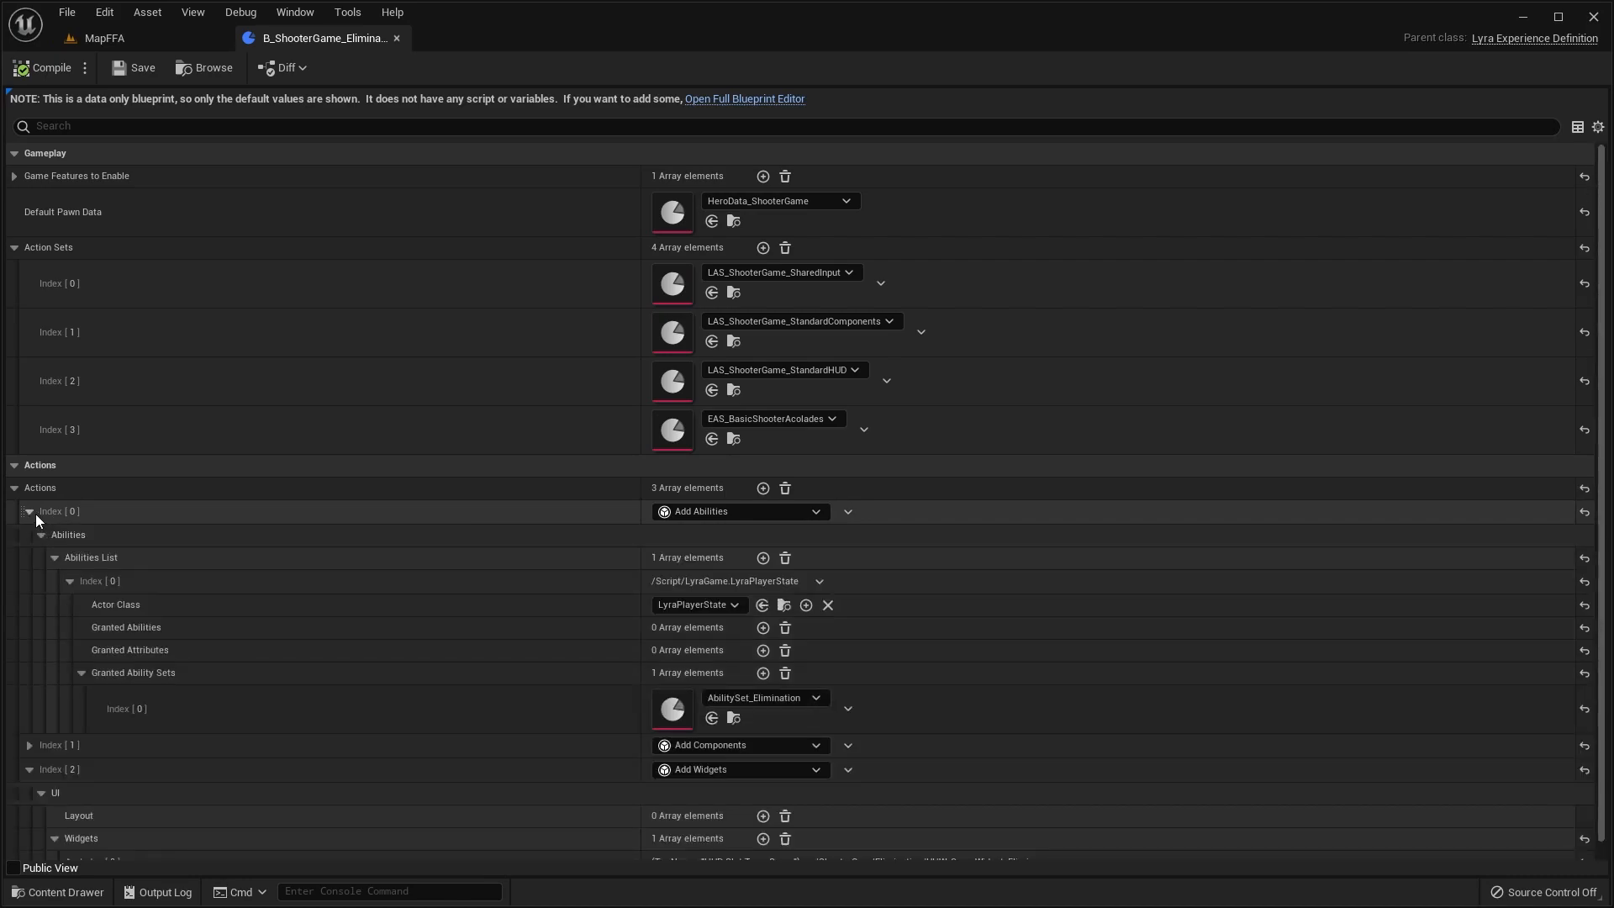
scroll(35, 513, down, 1)
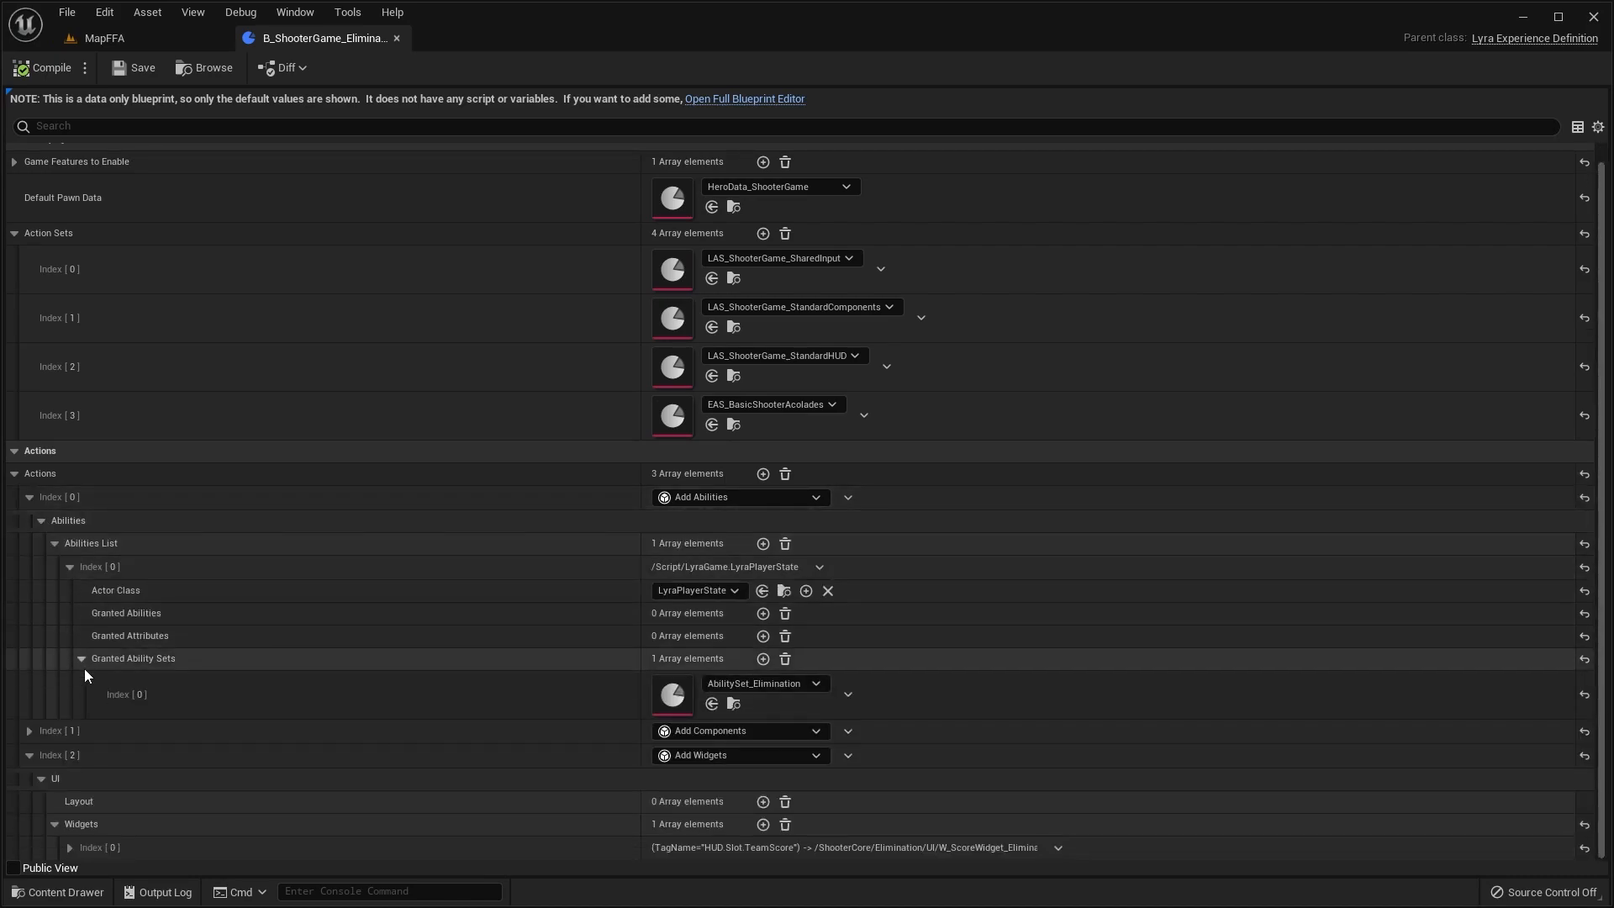
click(32, 733)
scroll(87, 698, down, 4)
click(50, 541)
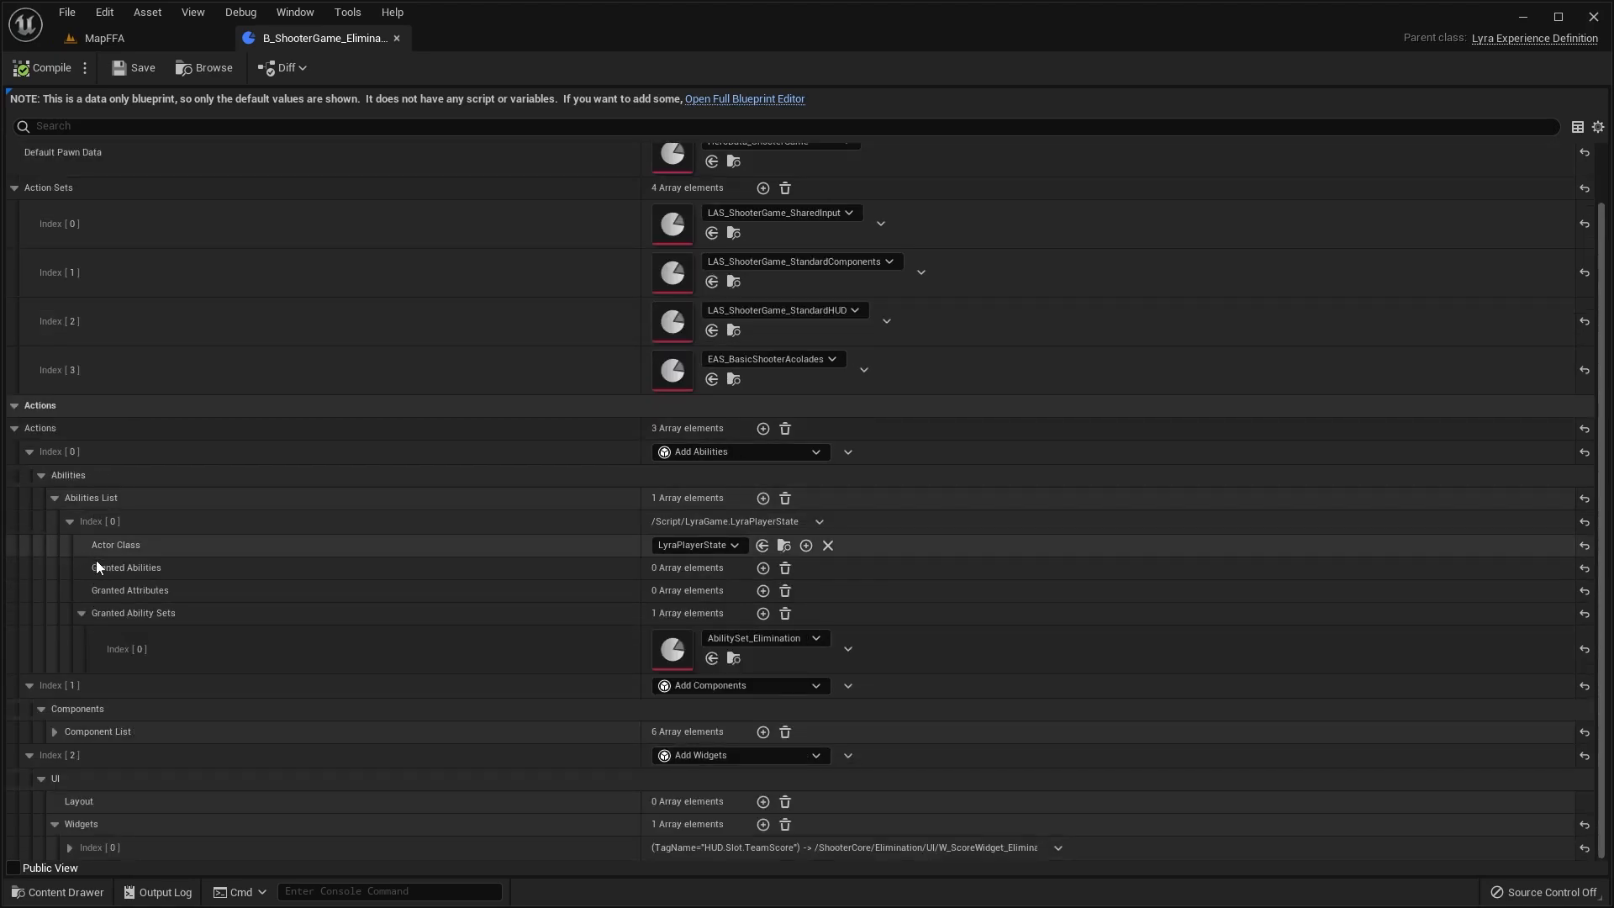
click(56, 732)
scroll(126, 711, down, 2)
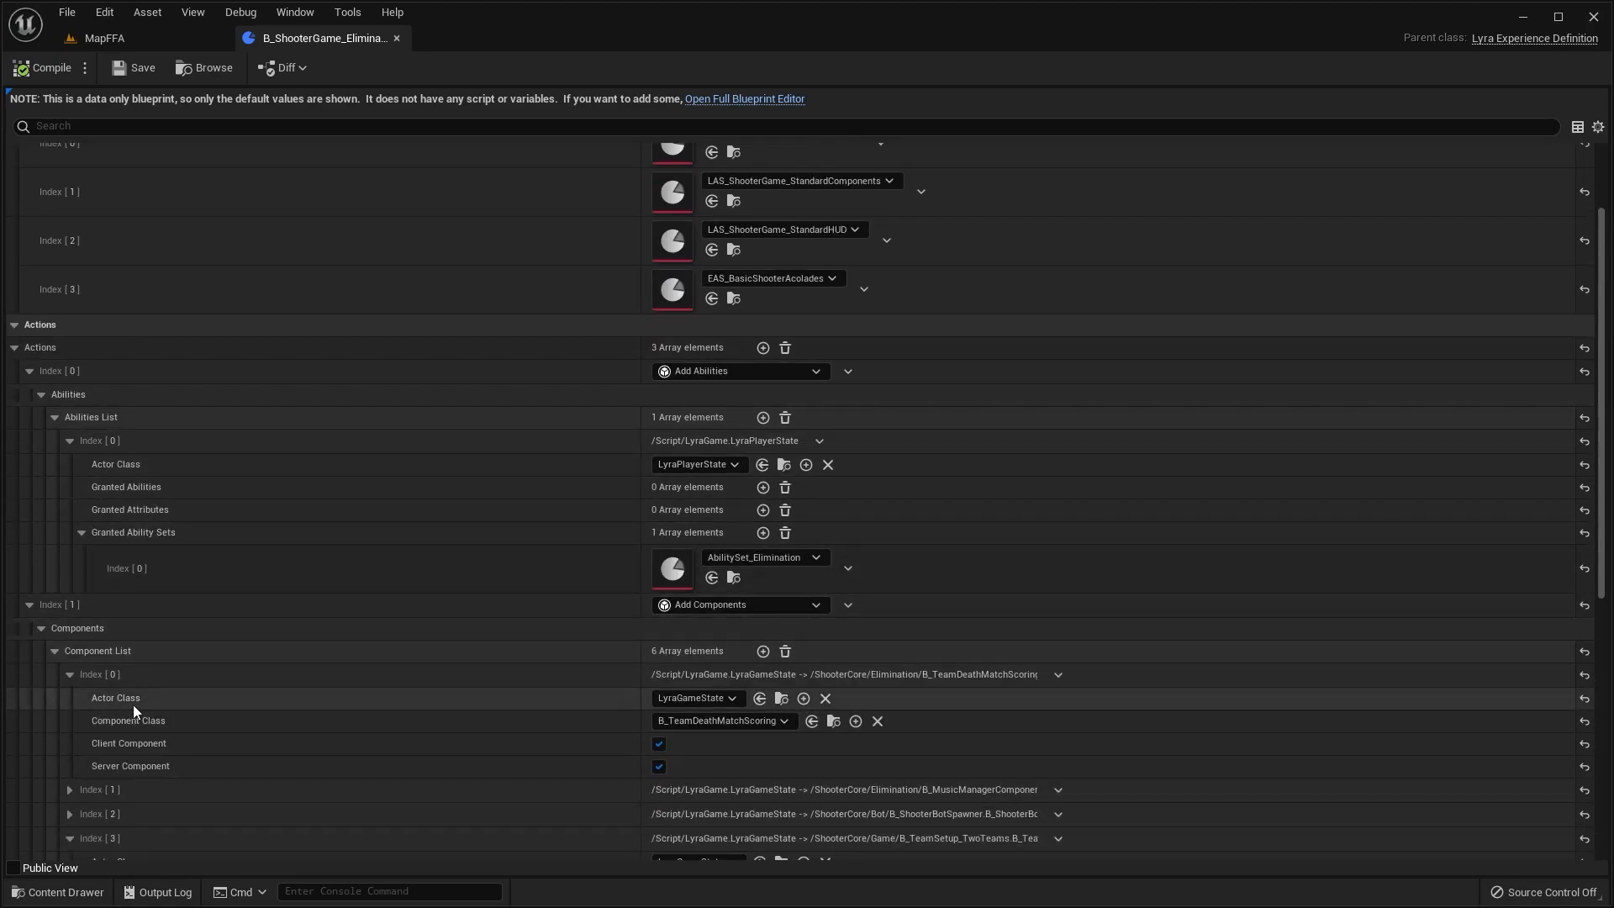
scroll(135, 705, up, 3)
Step: Locate and open the AbilitySet_Elimination asset and expand both granted gameplay abilities to inspect them
mouse_move(44, 454)
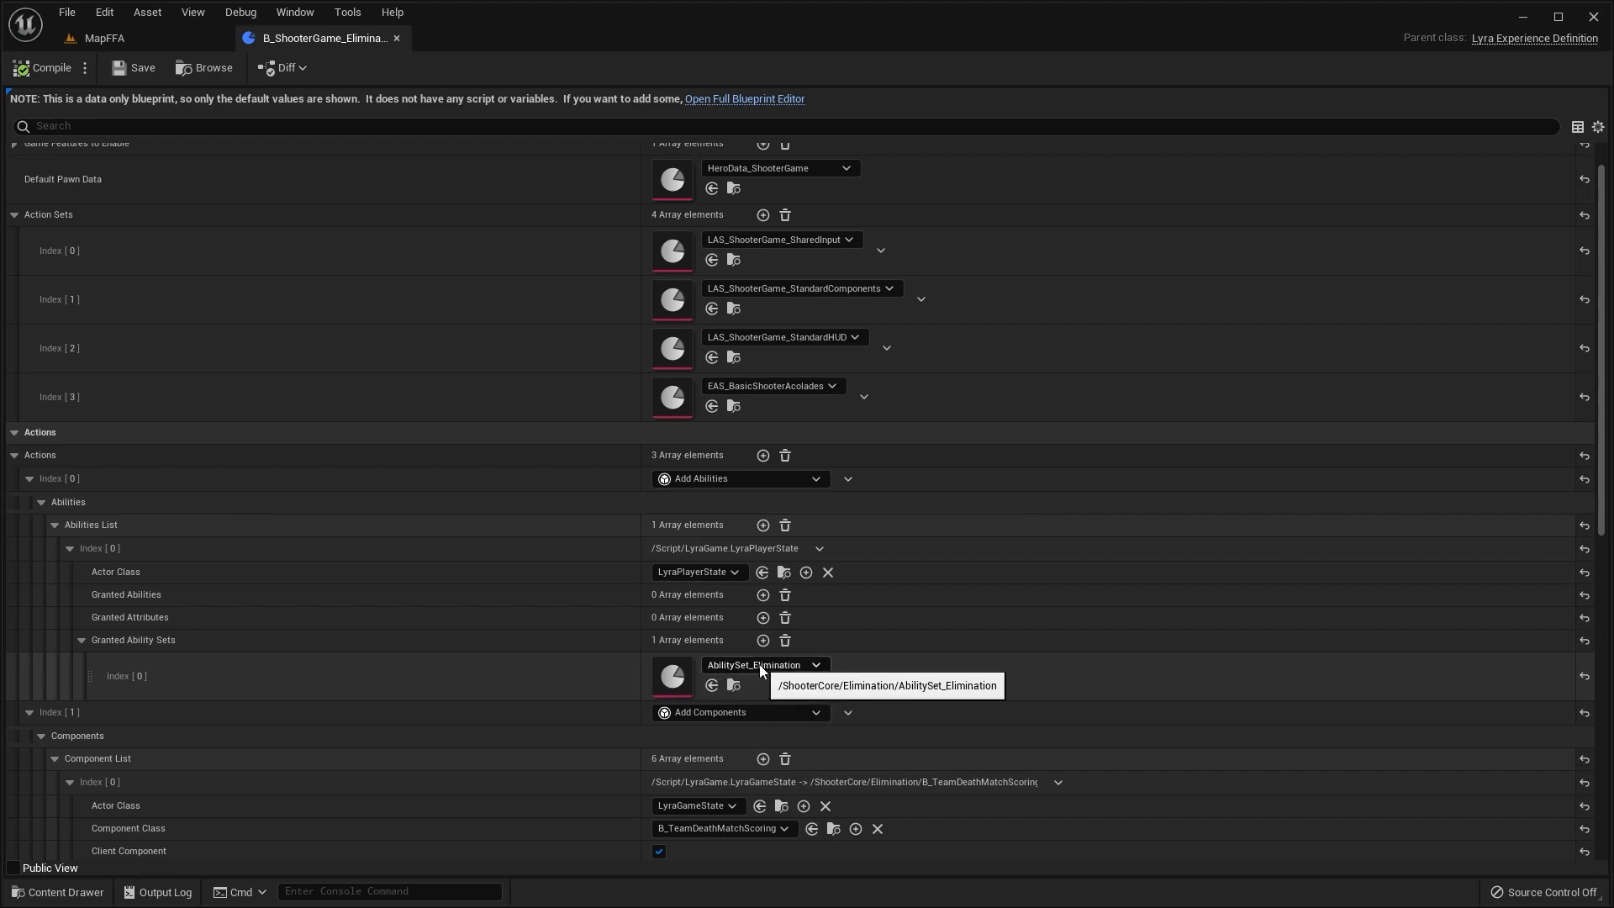
click(733, 683)
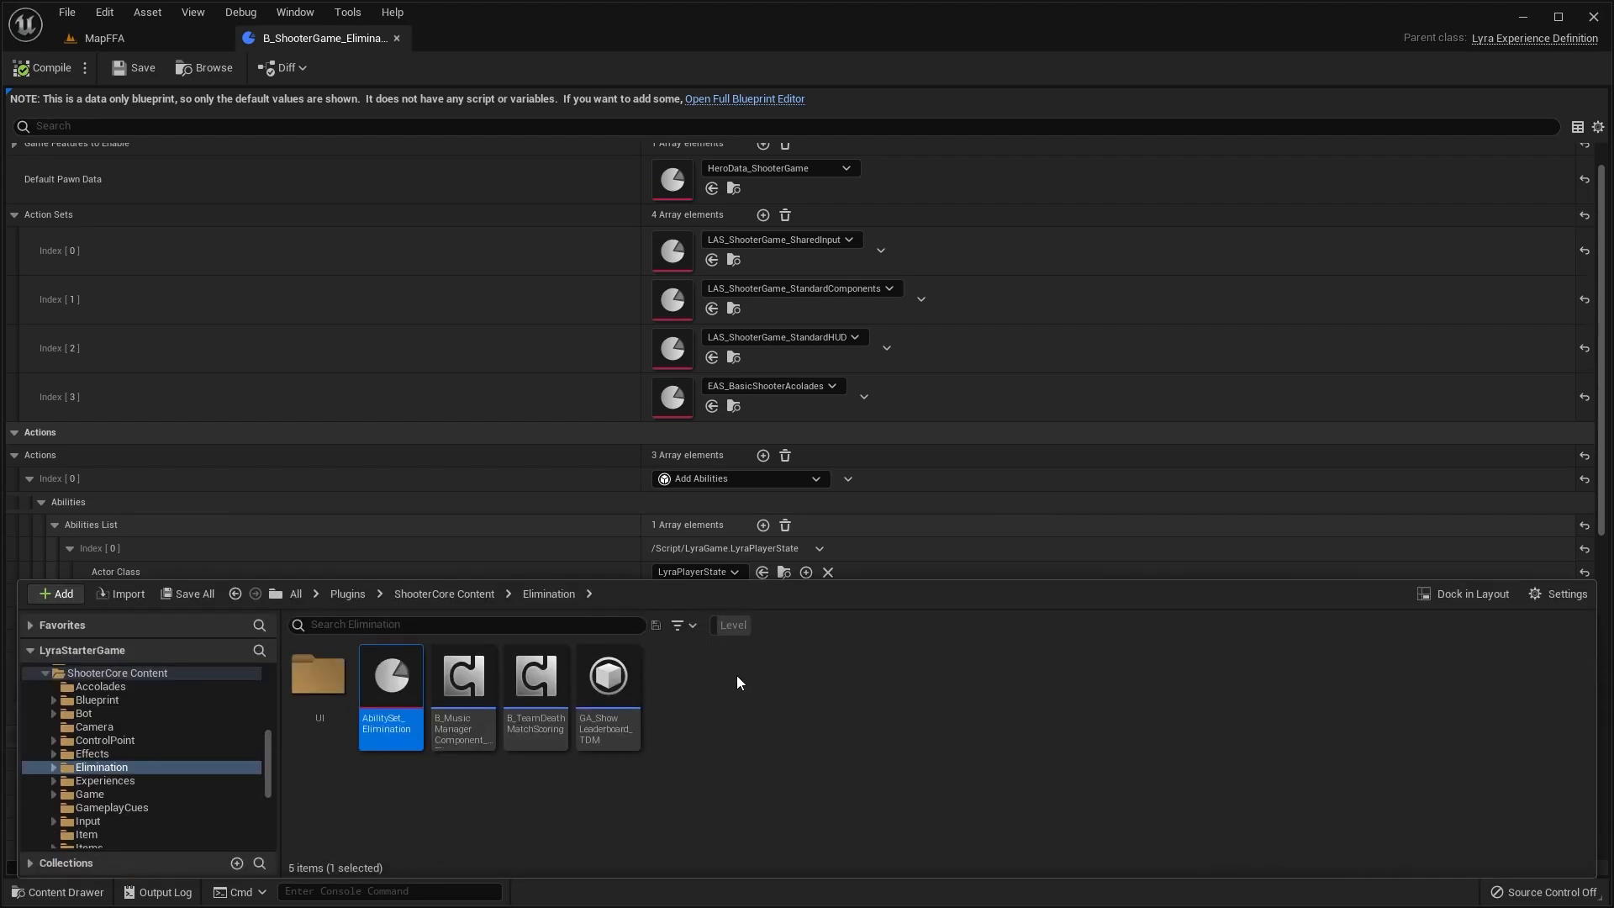
double_click(387, 680)
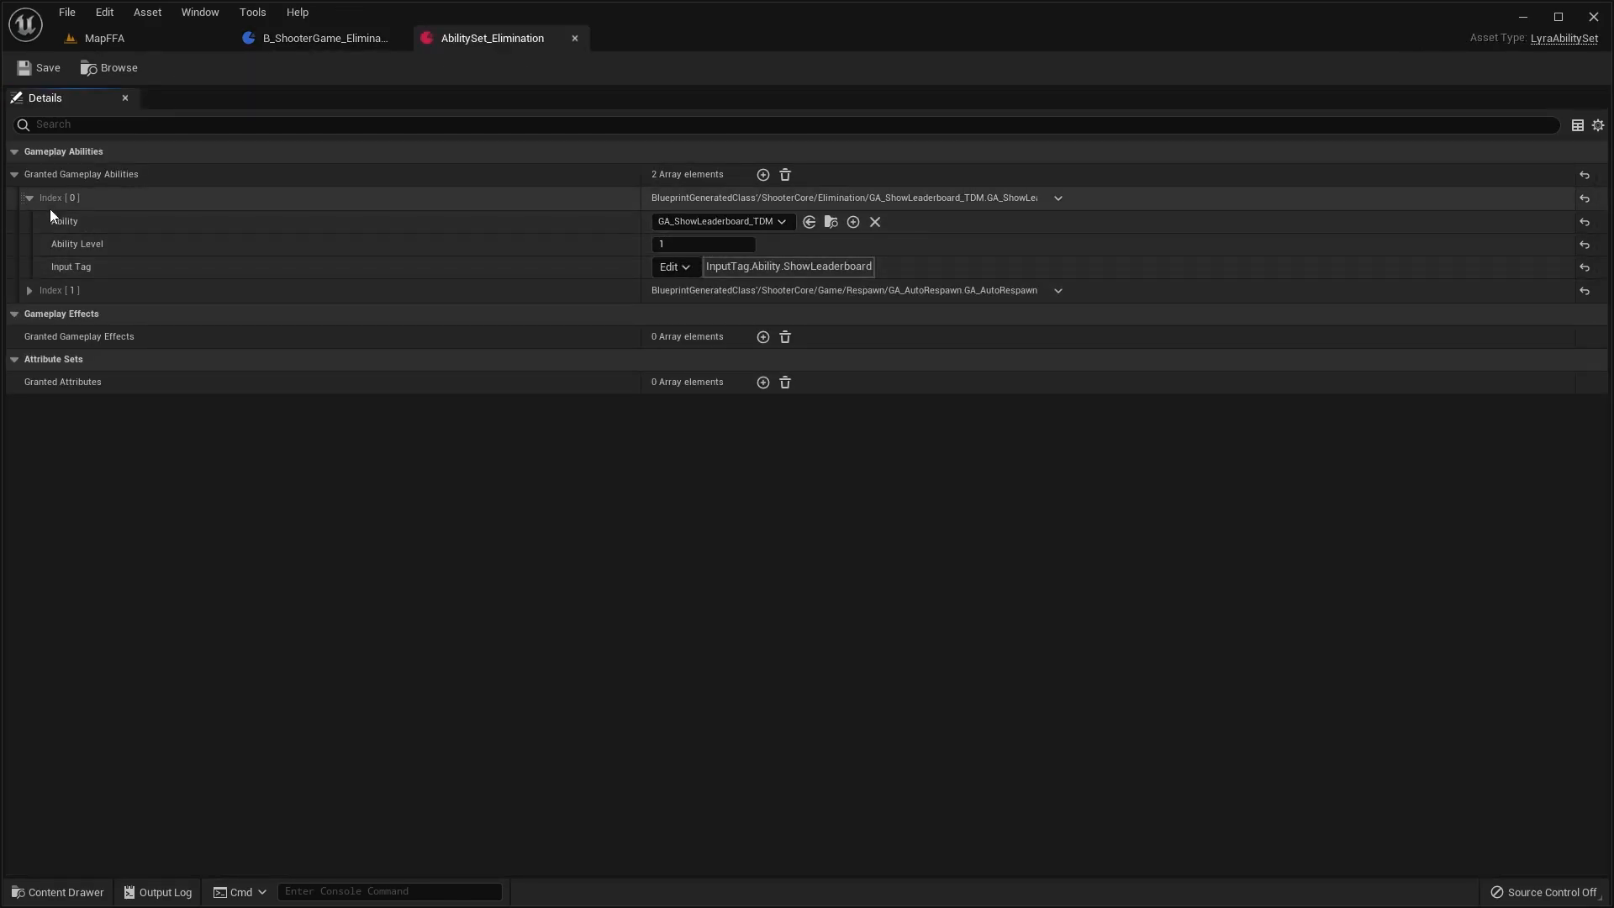
click(30, 198)
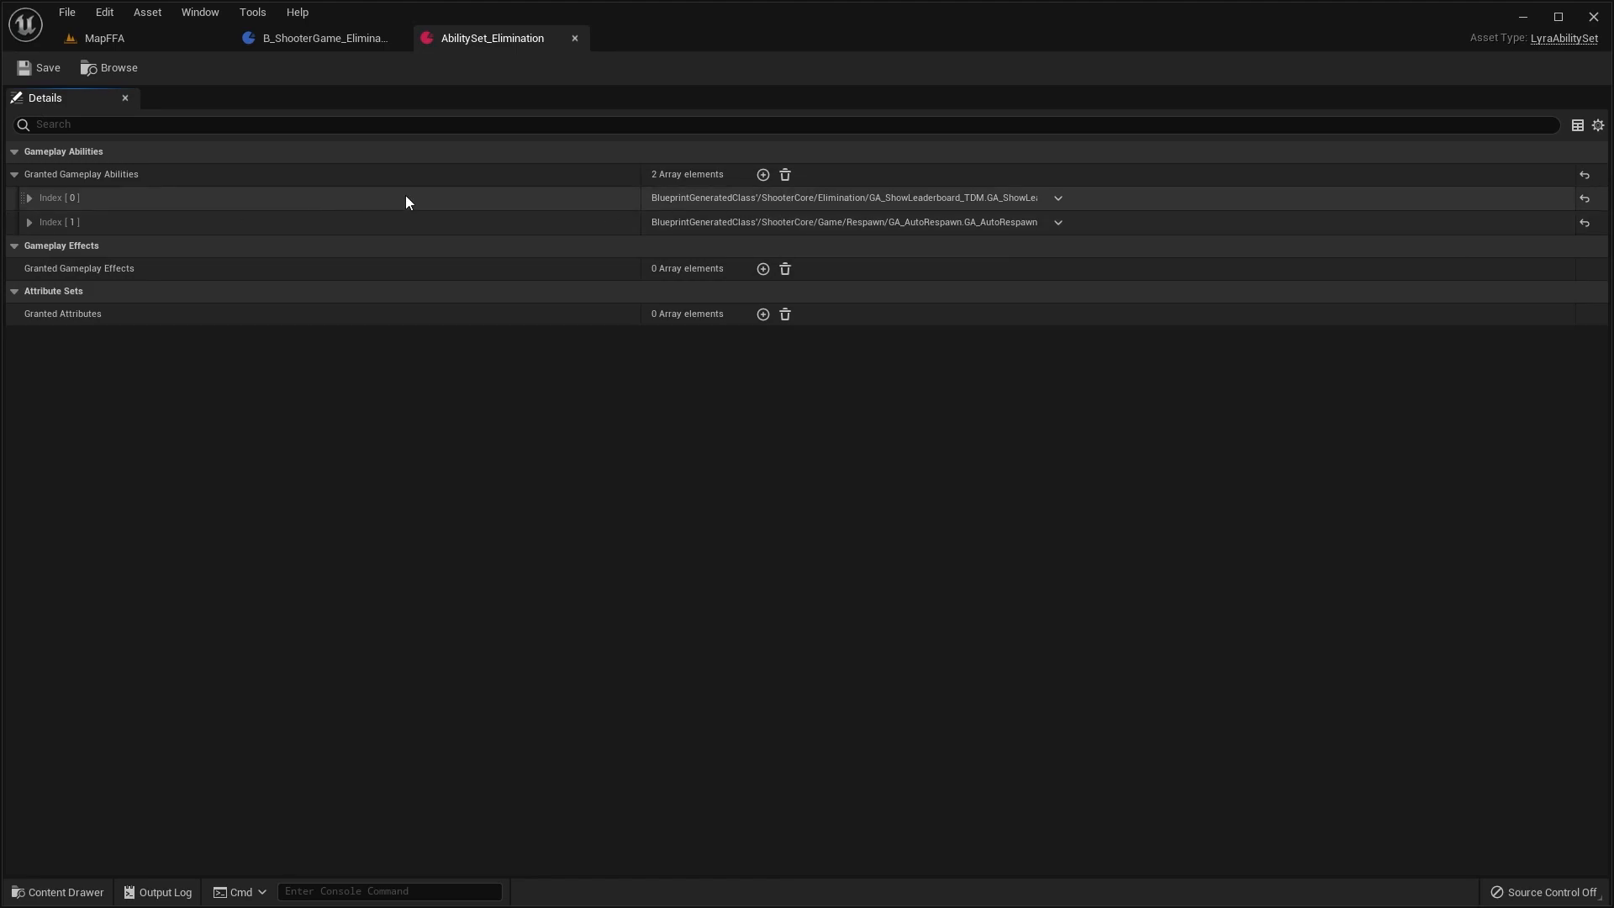
click(29, 198)
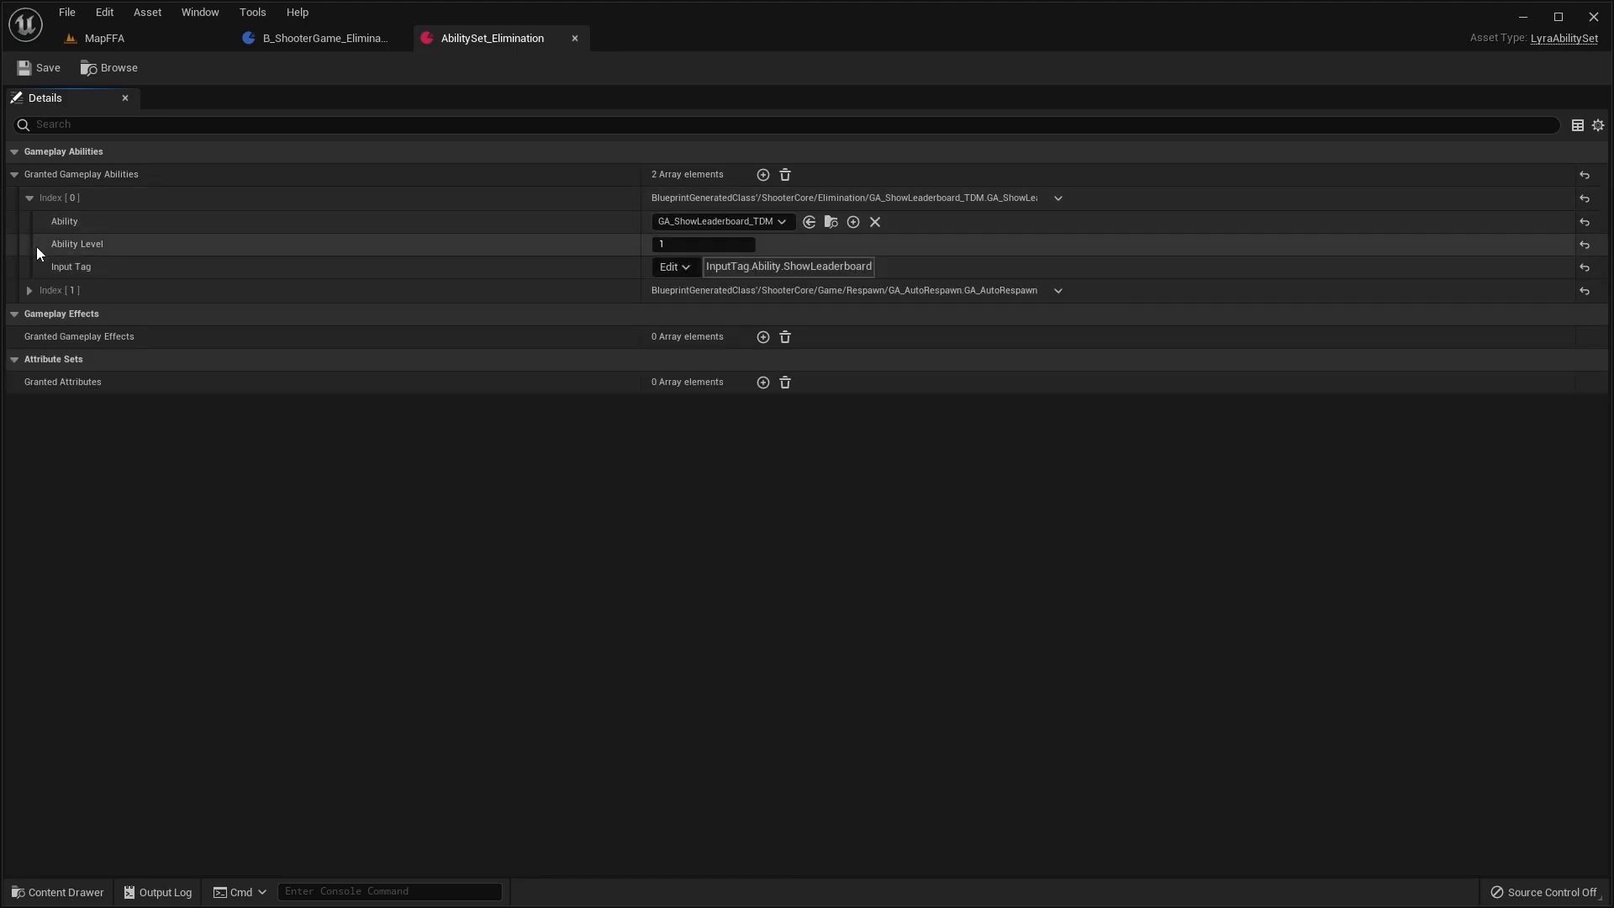
click(30, 290)
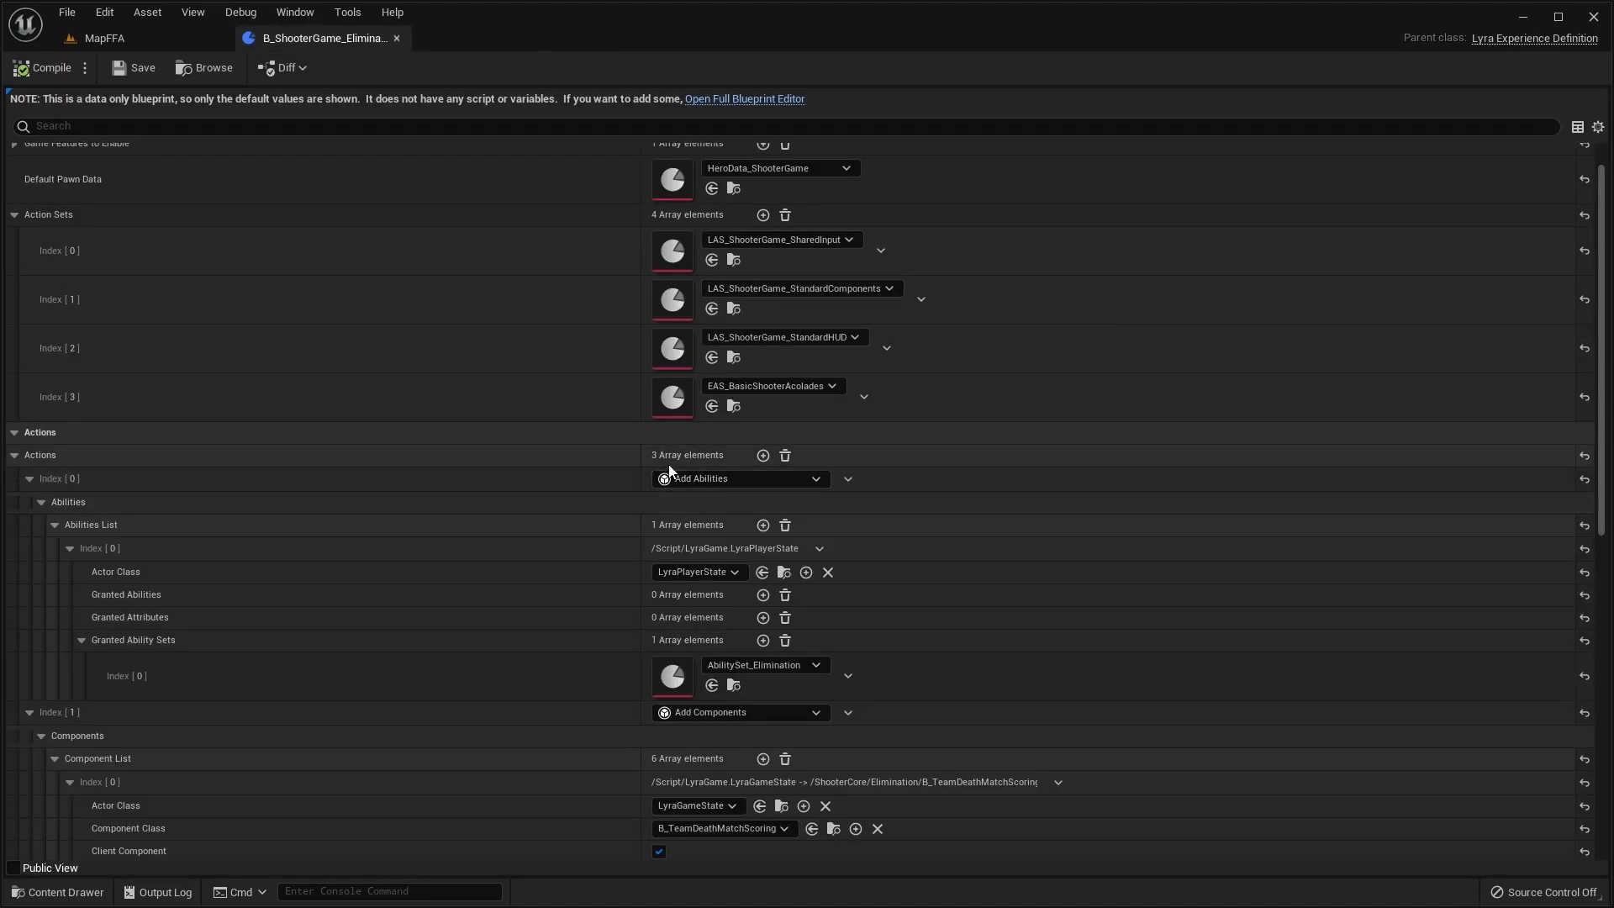
Step: Collapse all the expanded entries of the Component List in the B_ShooterGame_Elimination experience
scroll(688, 597, down, 6)
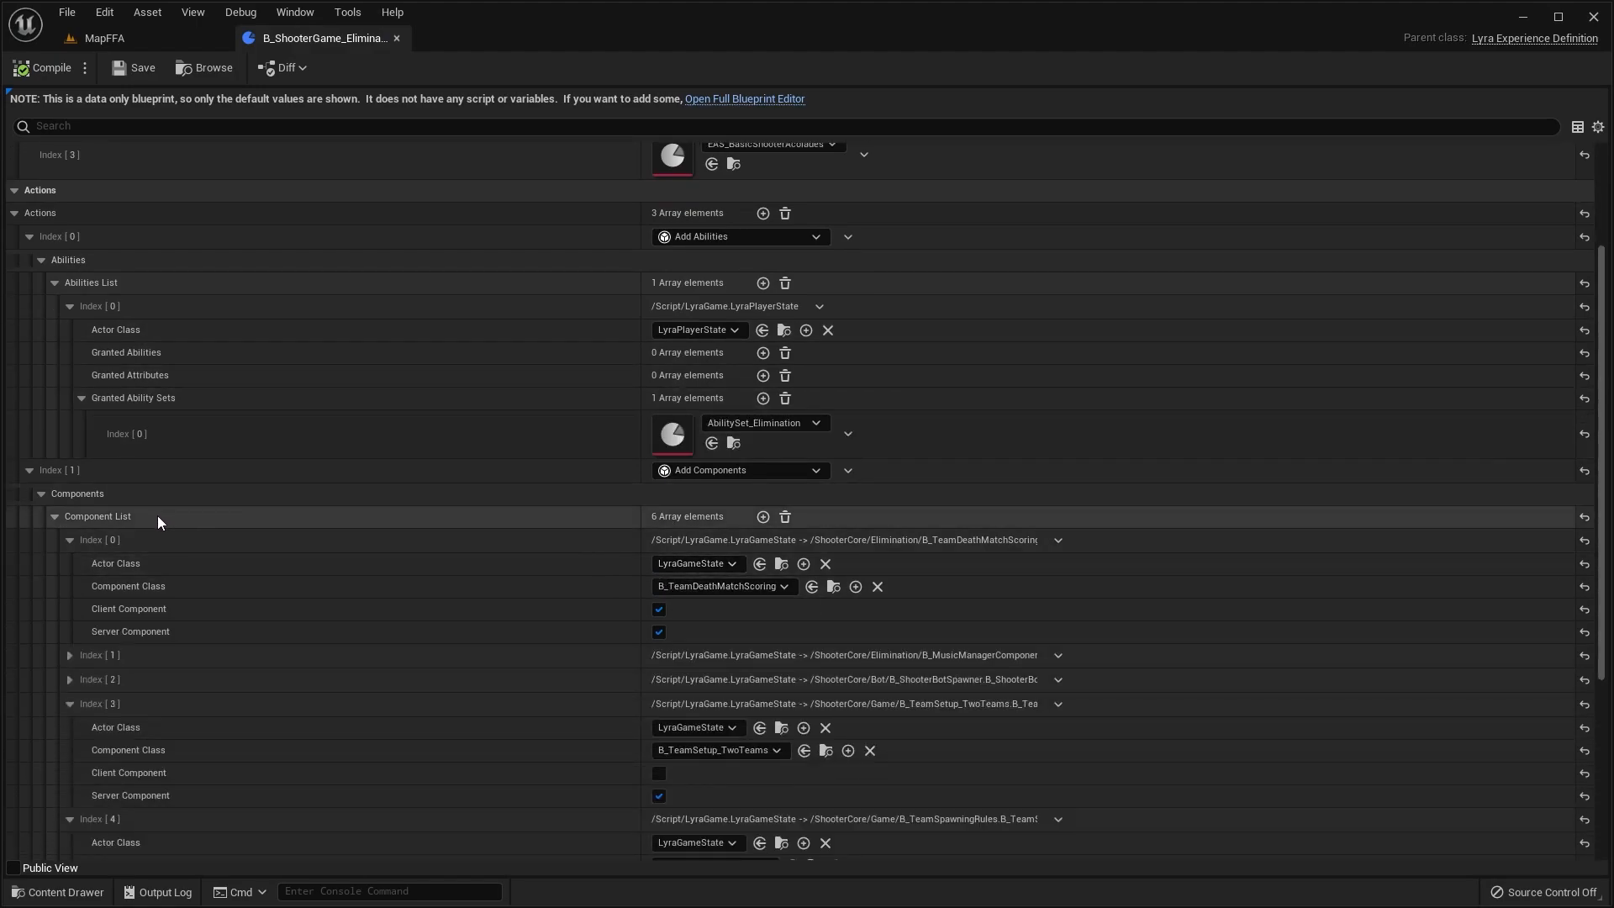
scroll(664, 522, down, 2)
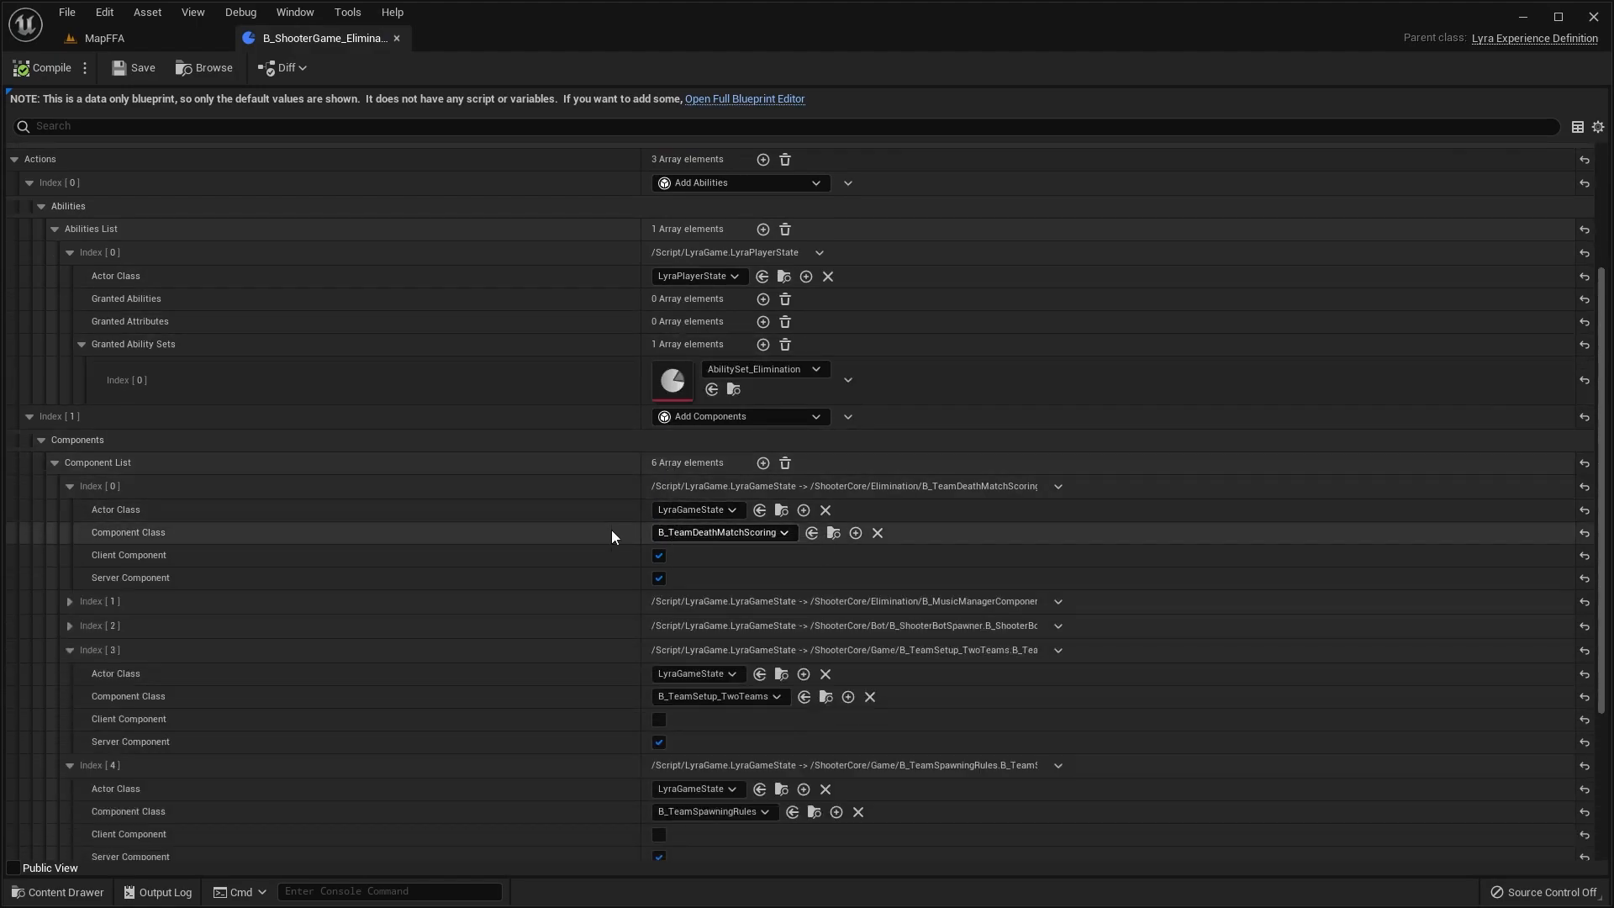
click(71, 493)
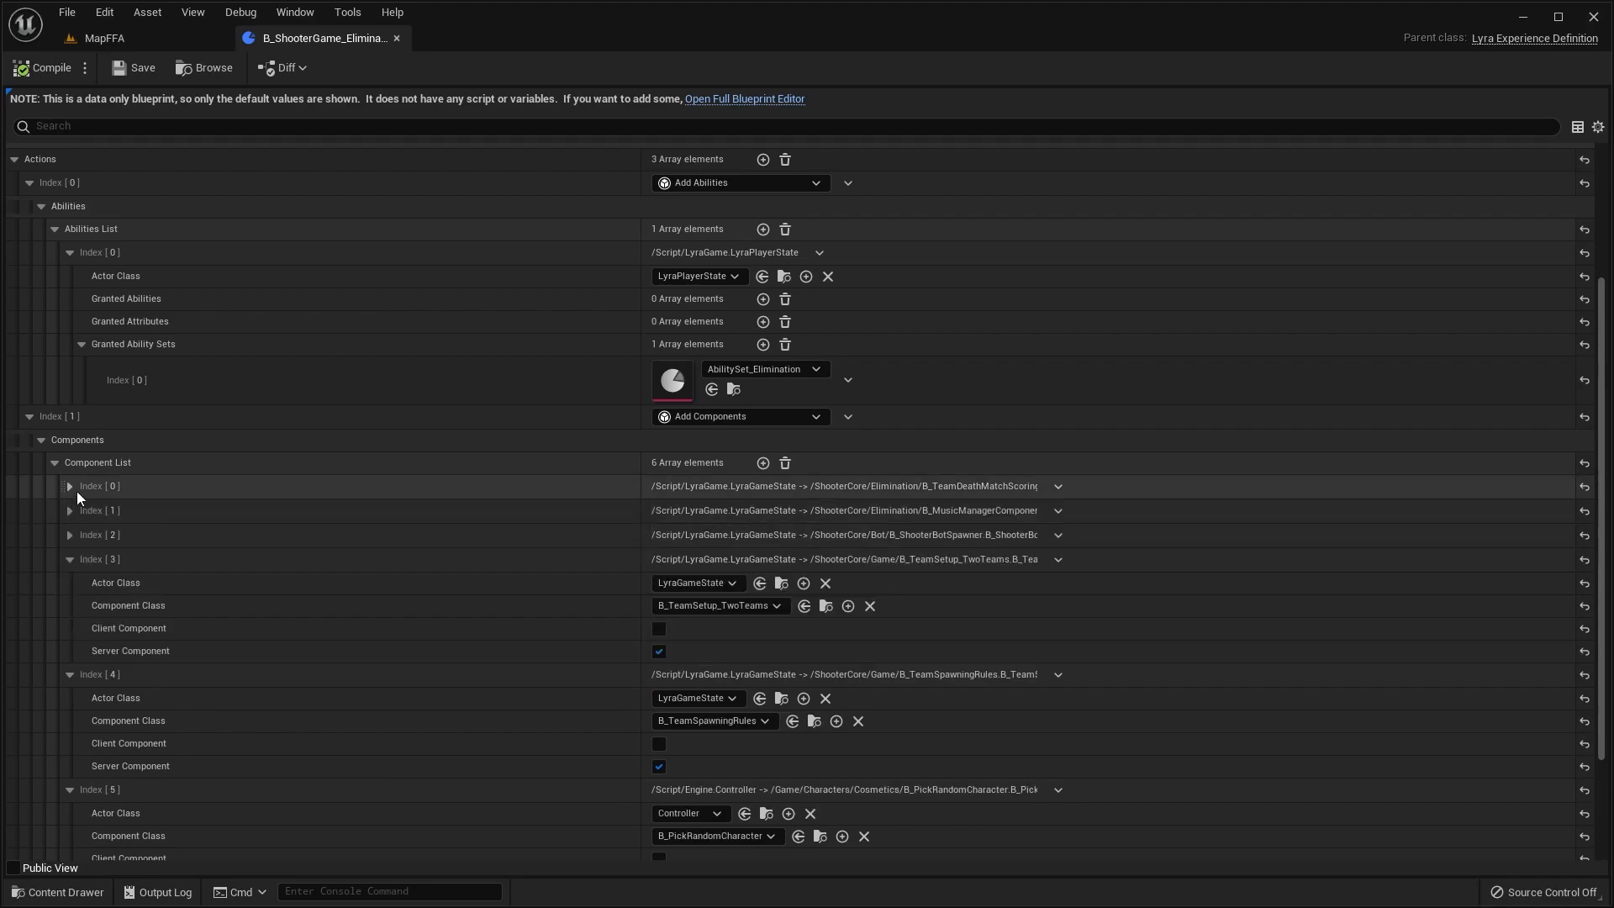
click(71, 561)
click(70, 583)
click(73, 638)
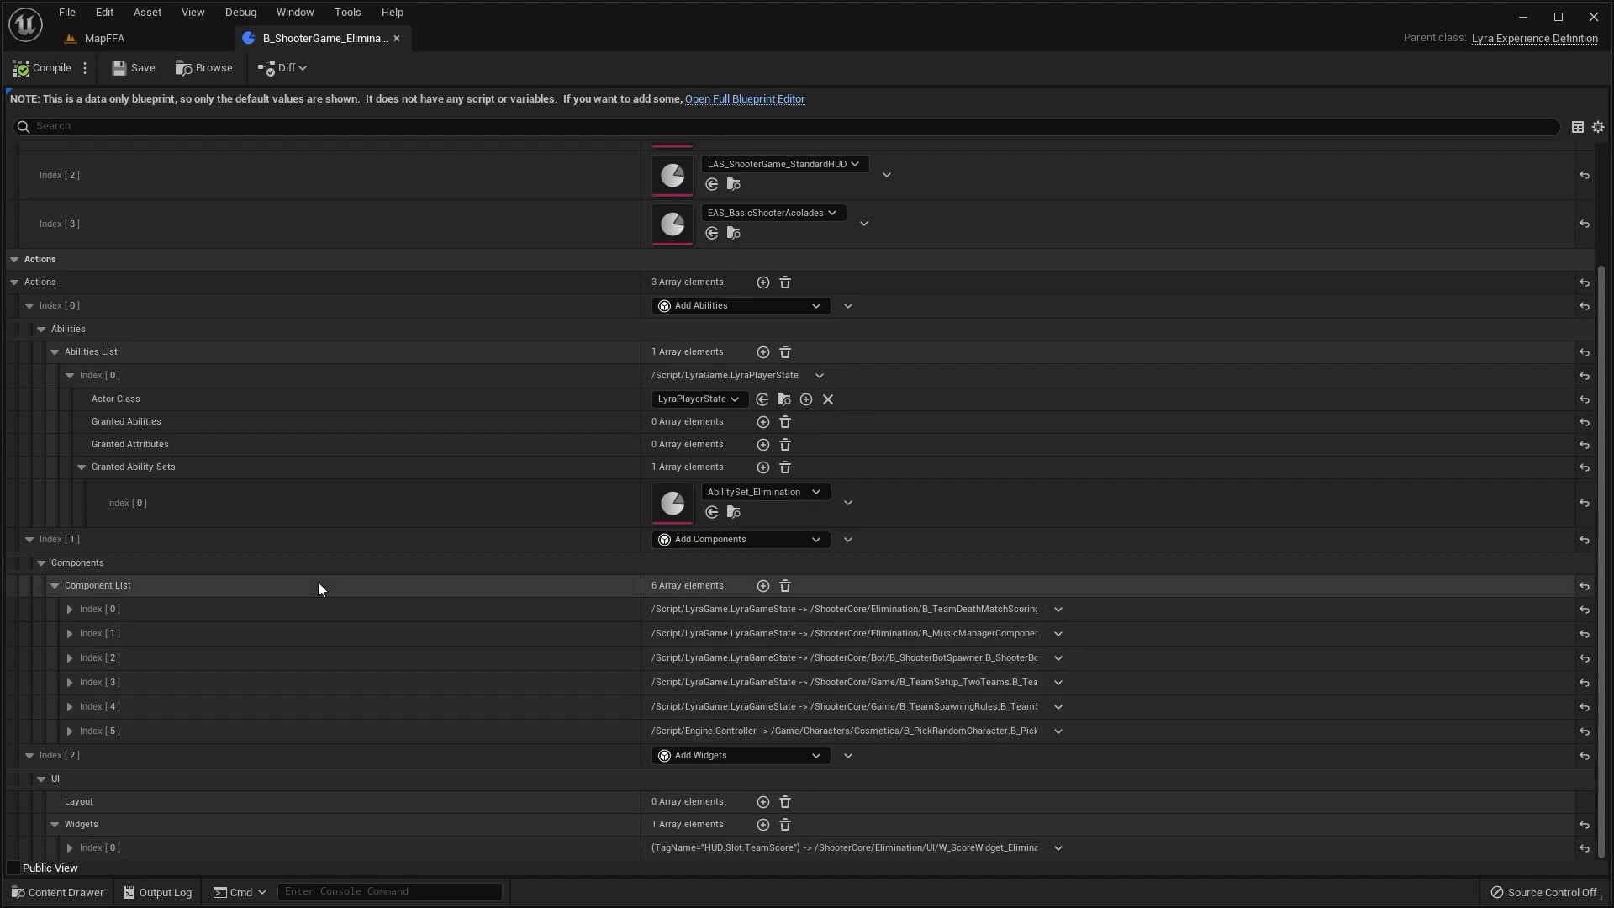
Step: Review the action sets and actions, and expand the first Component List entry to examine its B_TeamDeathMatchScoring component settings
scroll(320, 583, up, 1)
scroll(350, 654, up, 7)
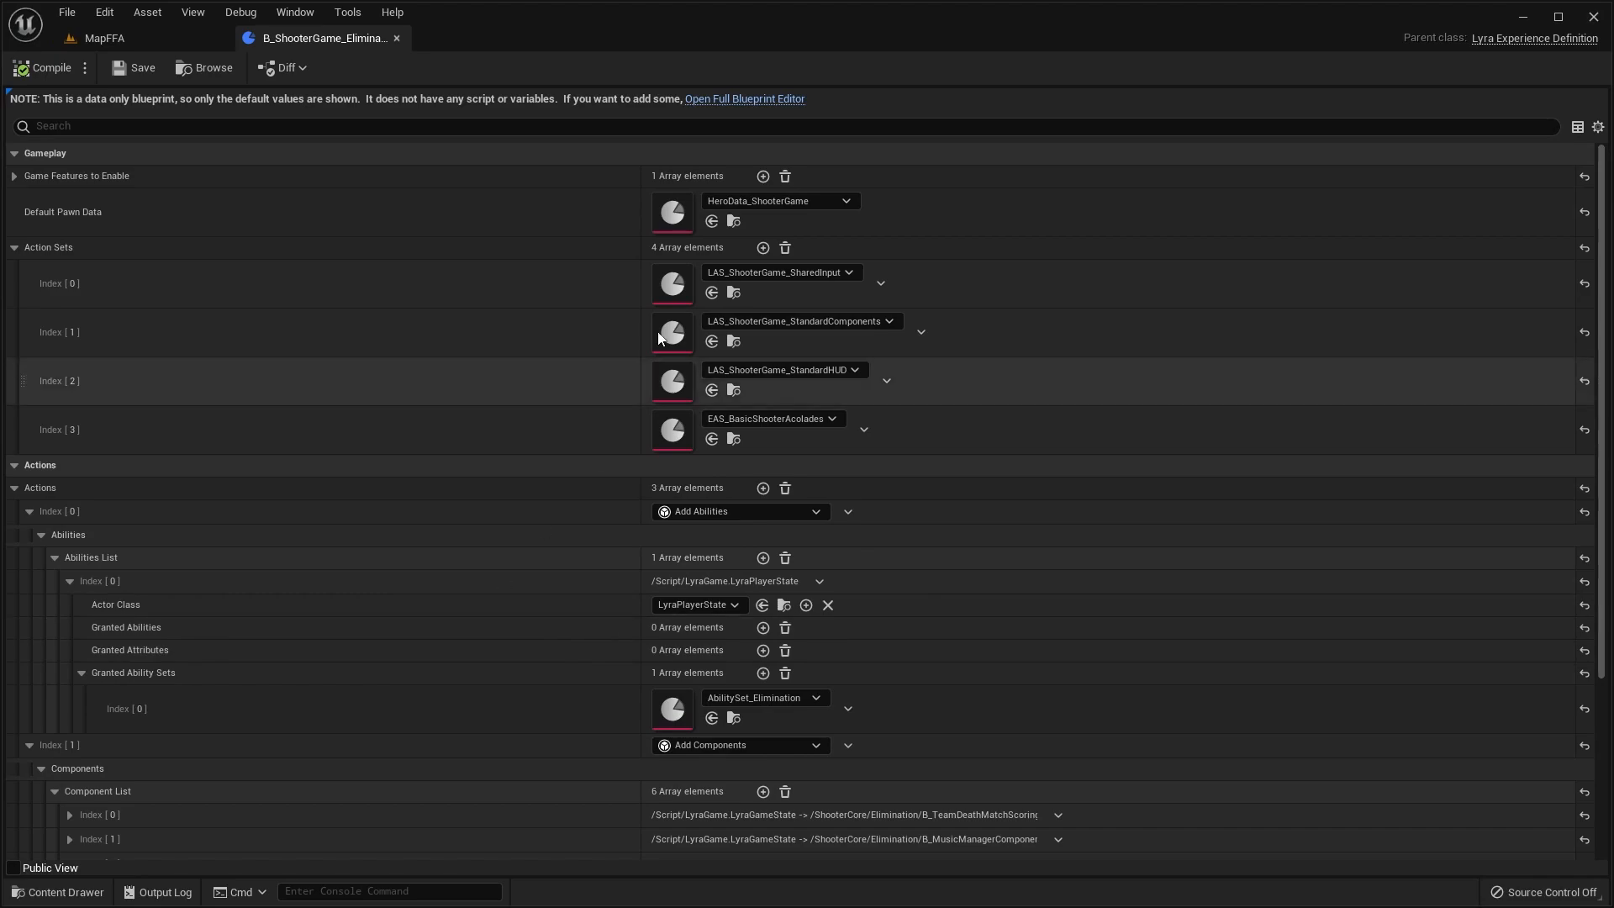
scroll(660, 286, down, 4)
scroll(654, 343, down, 4)
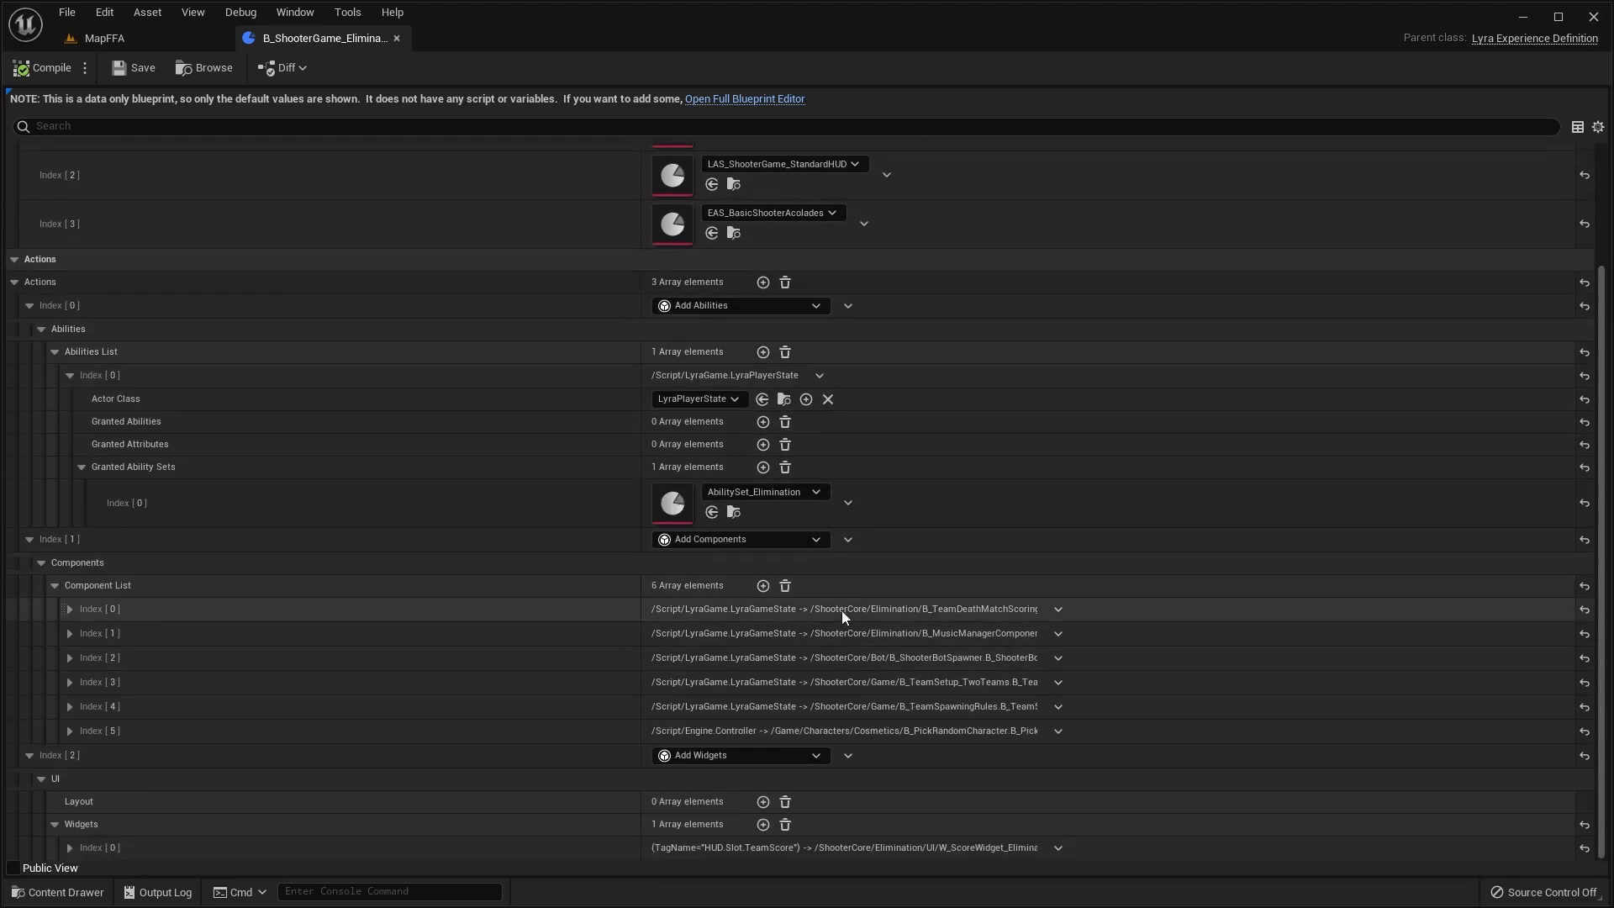
click(68, 608)
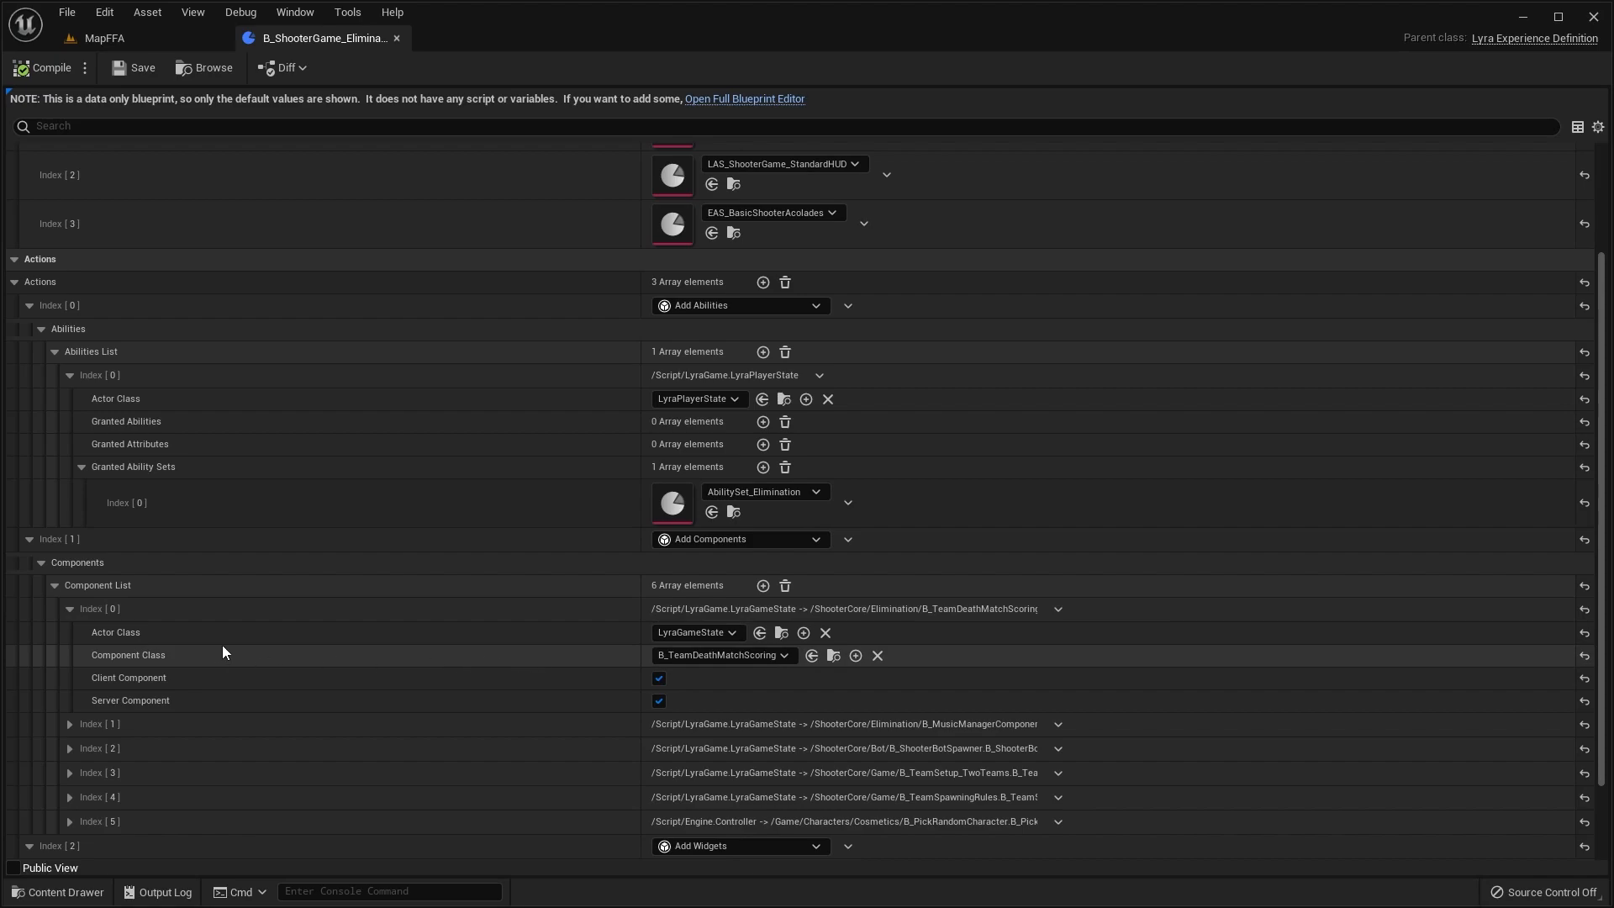
scroll(677, 647, down, 3)
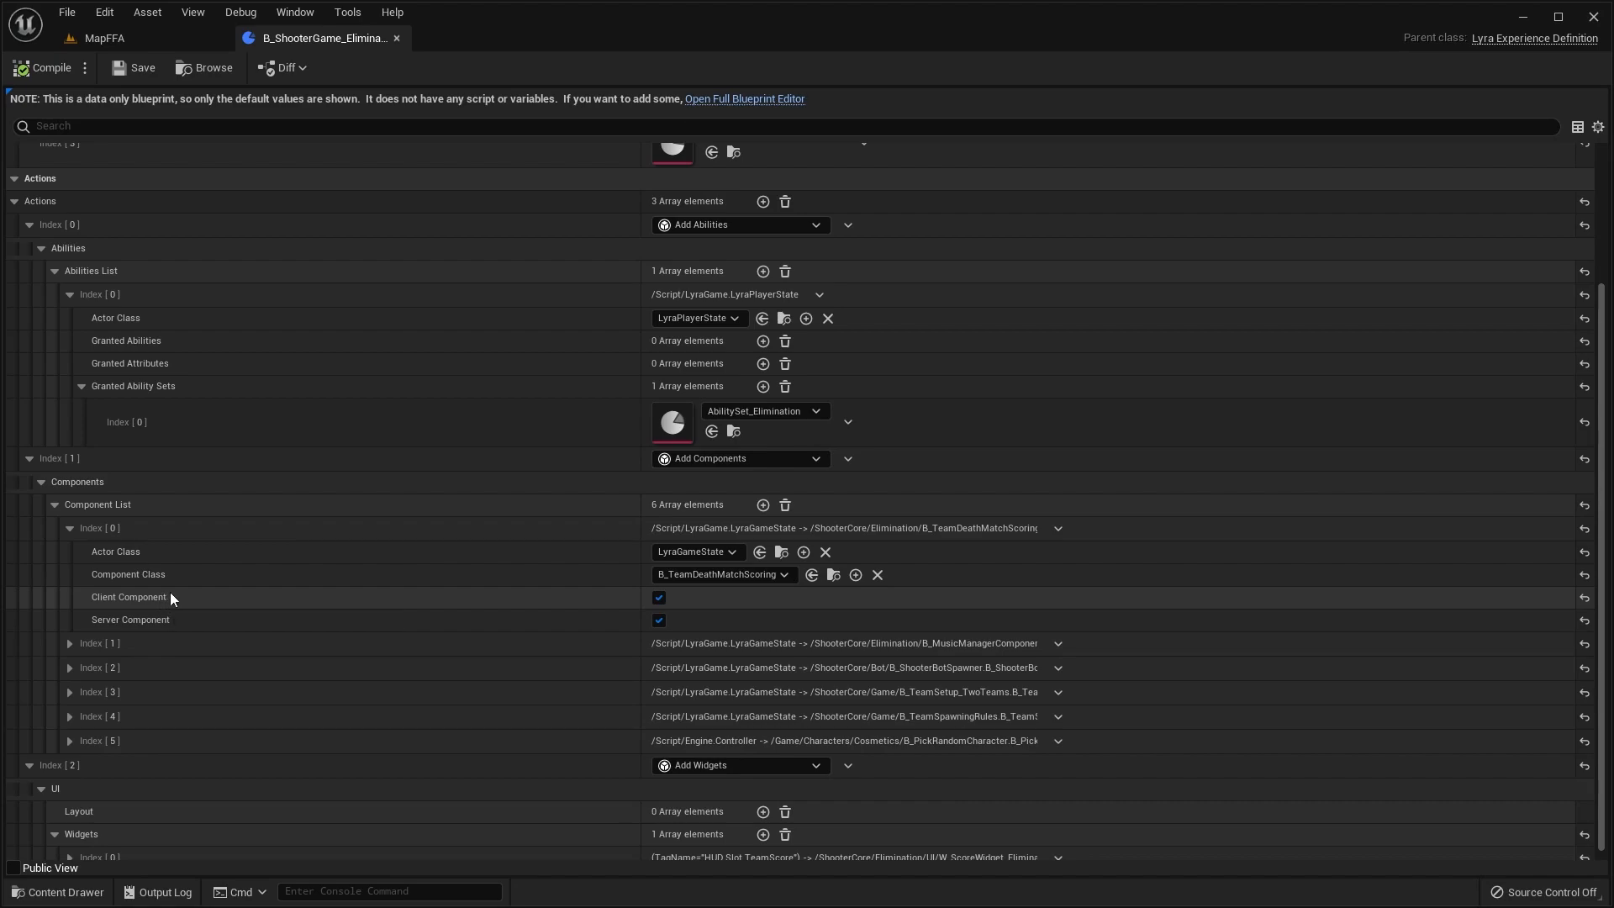
Step: Expand the music manager and bot spawner entries of the Component List to examine their actor classes and client/server settings
scroll(157, 617, down, 1)
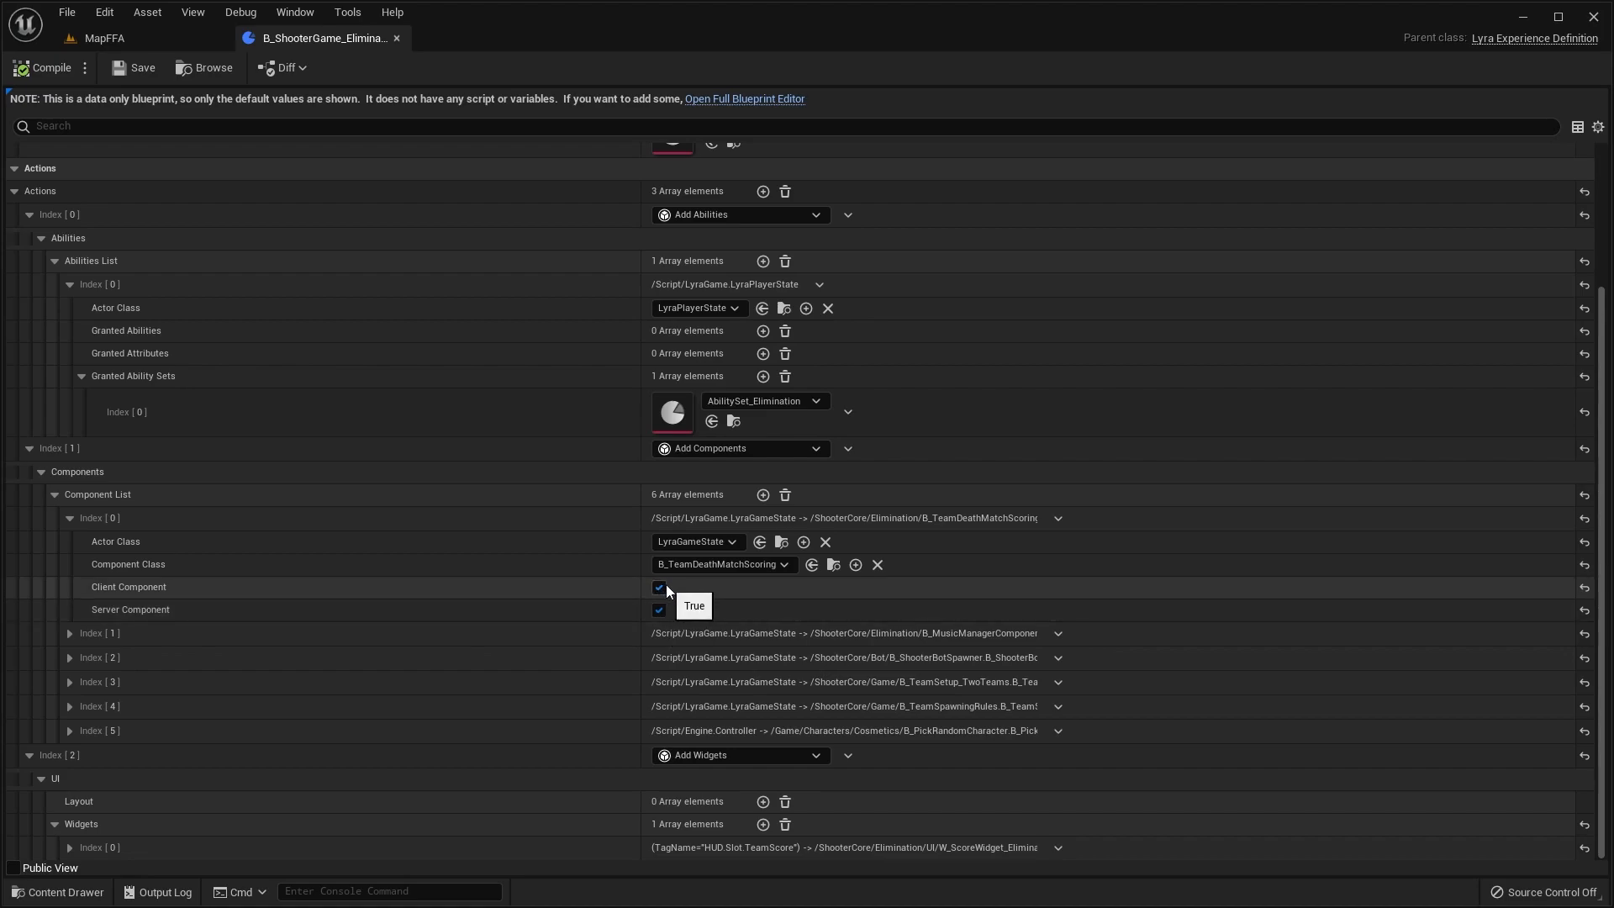
click(82, 633)
scroll(442, 637, down, 2)
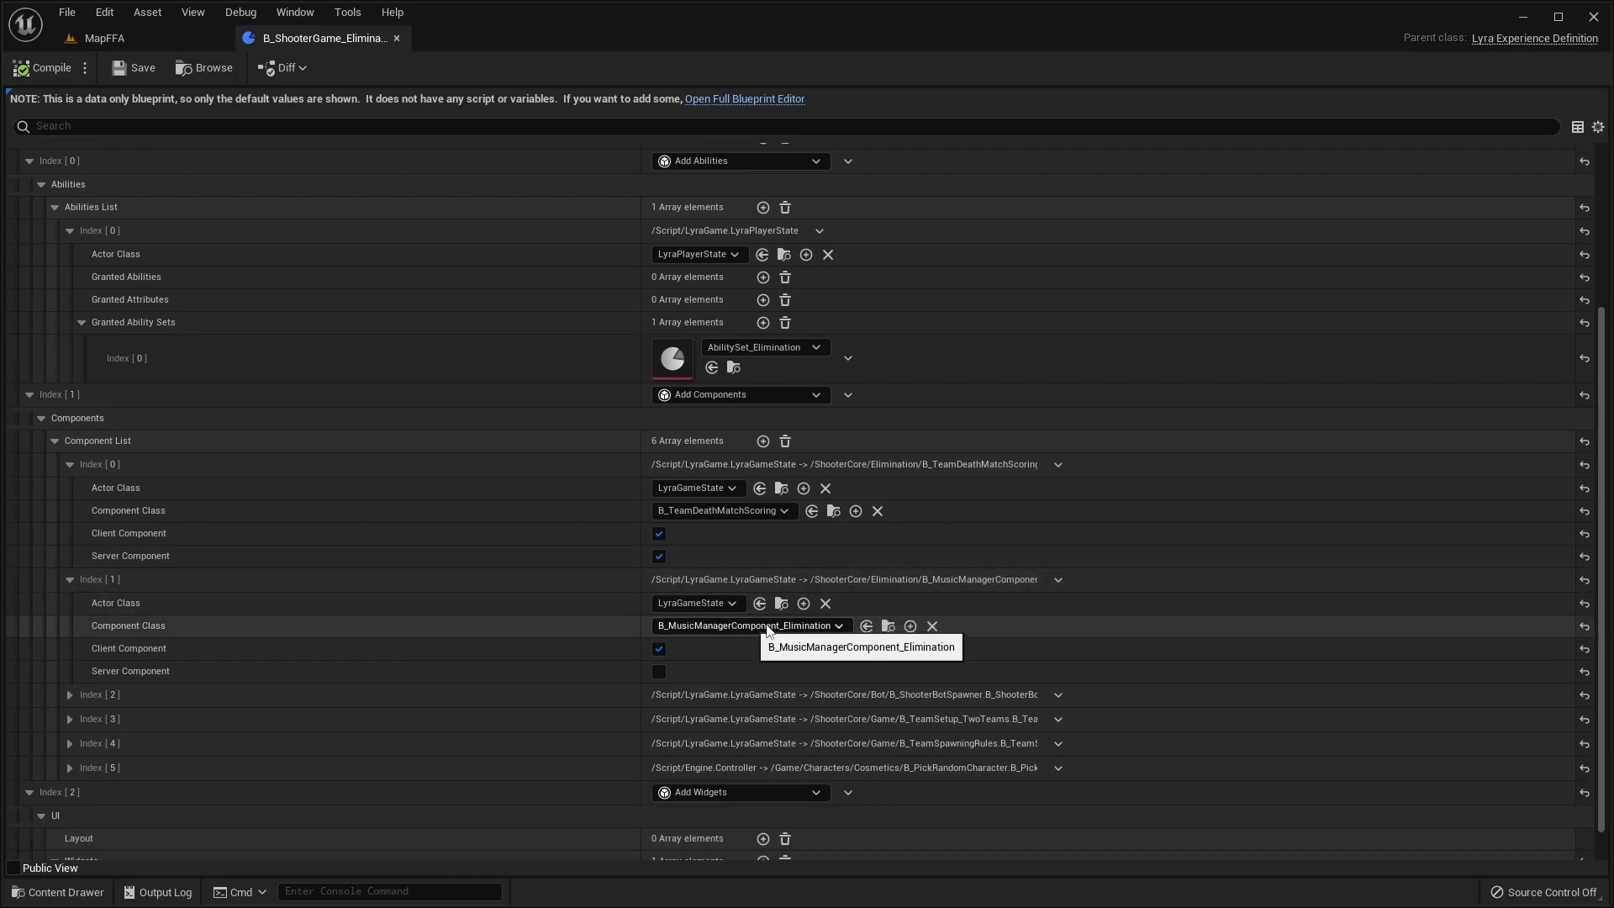
scroll(662, 629, down, 1)
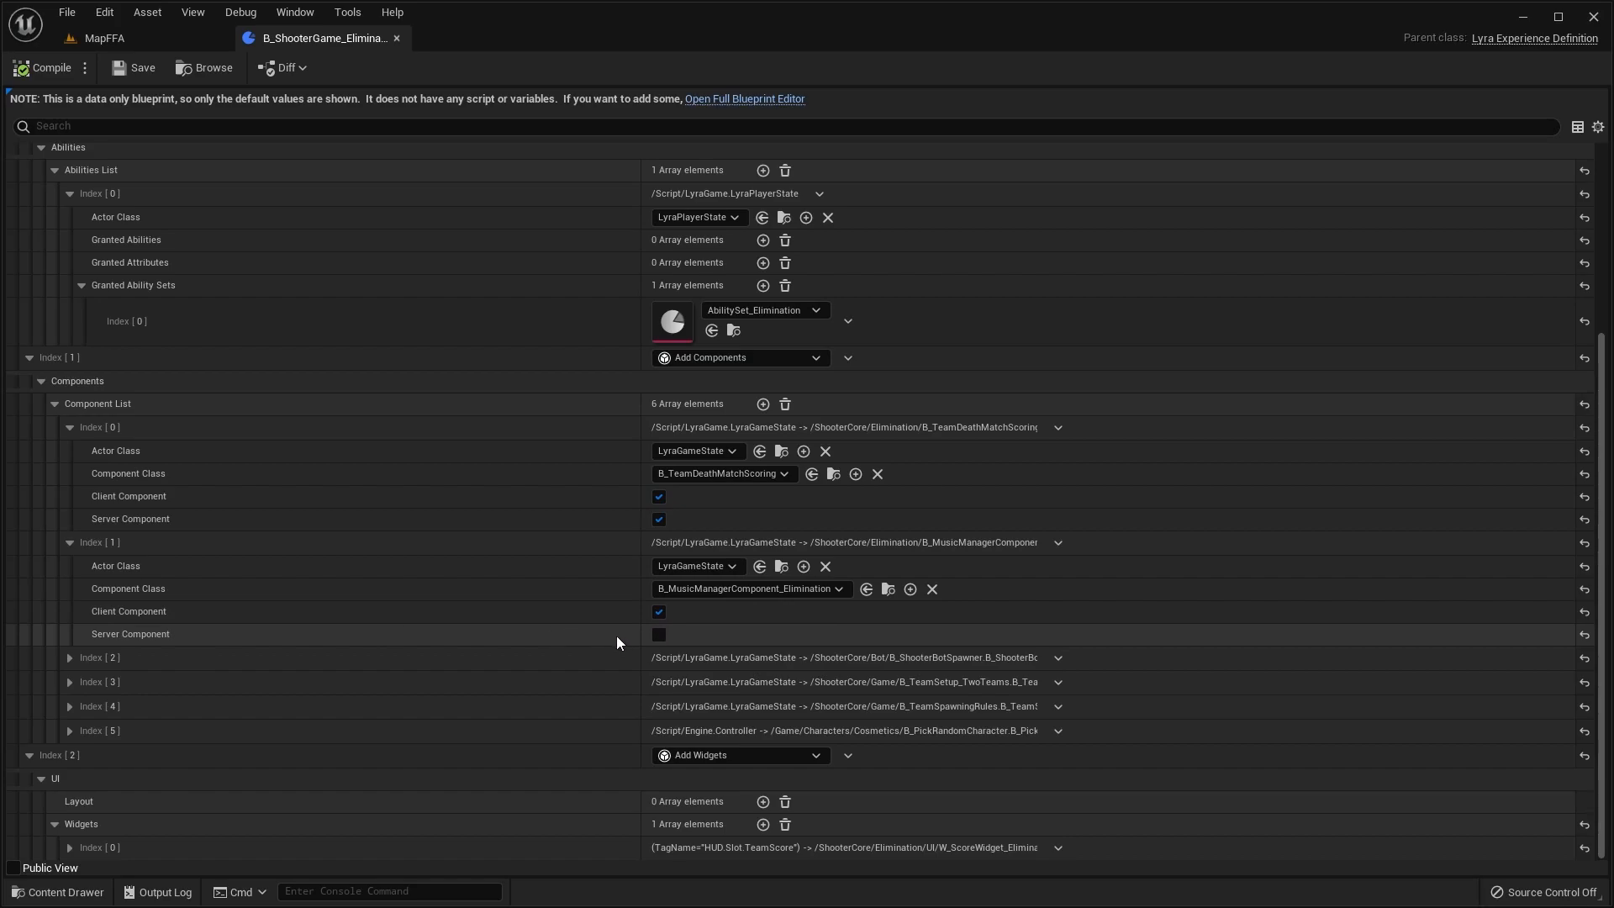
click(68, 658)
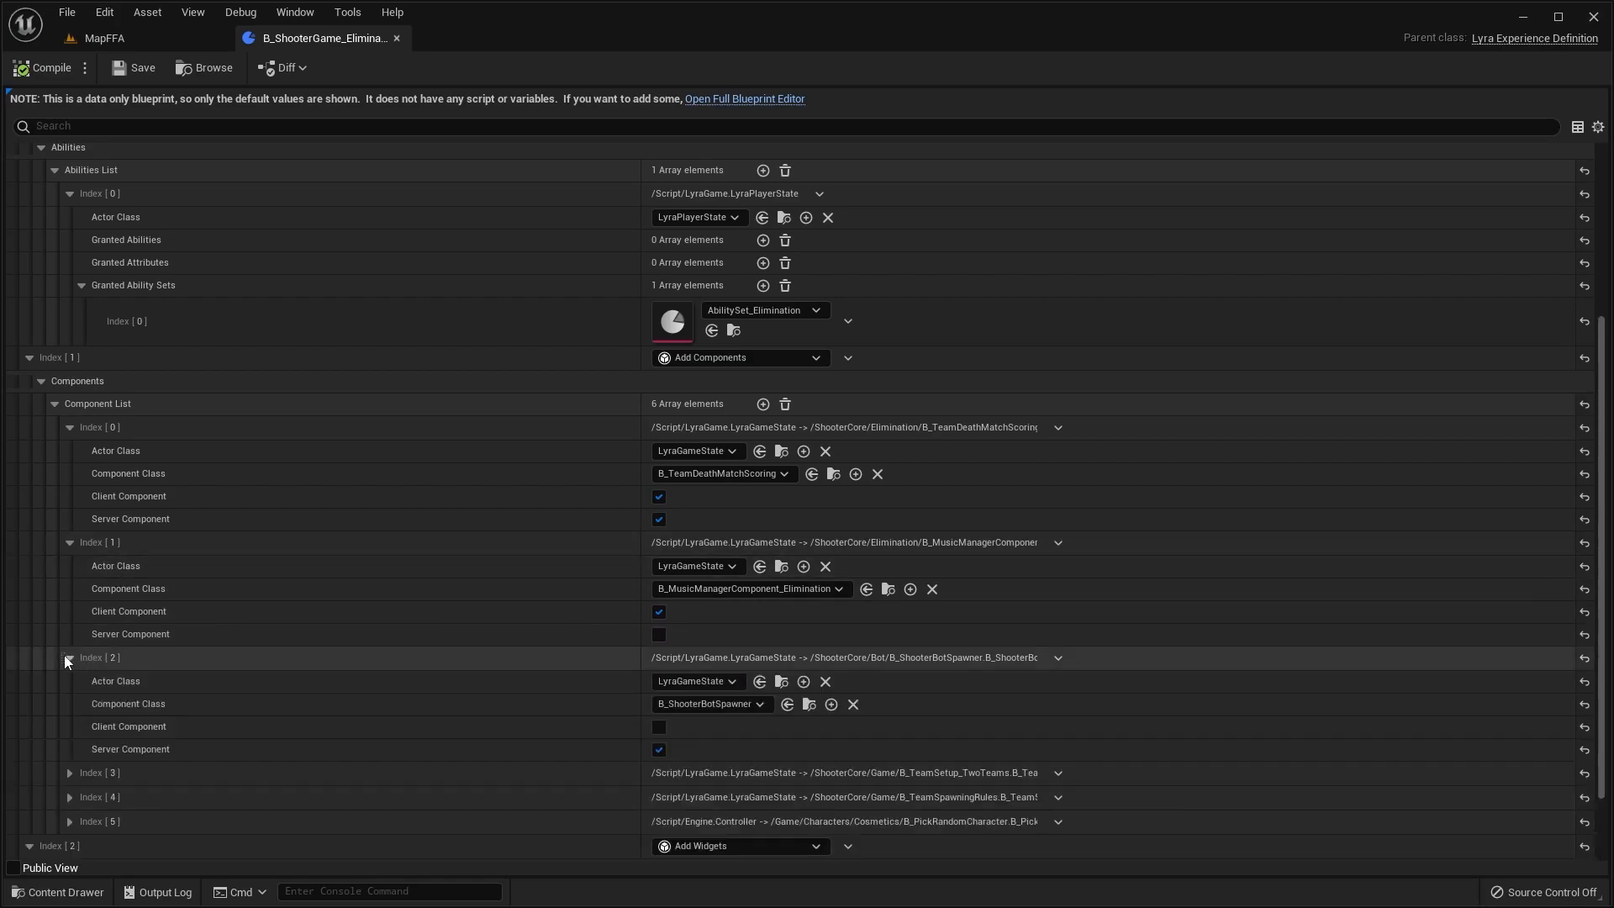
scroll(126, 655, down, 2)
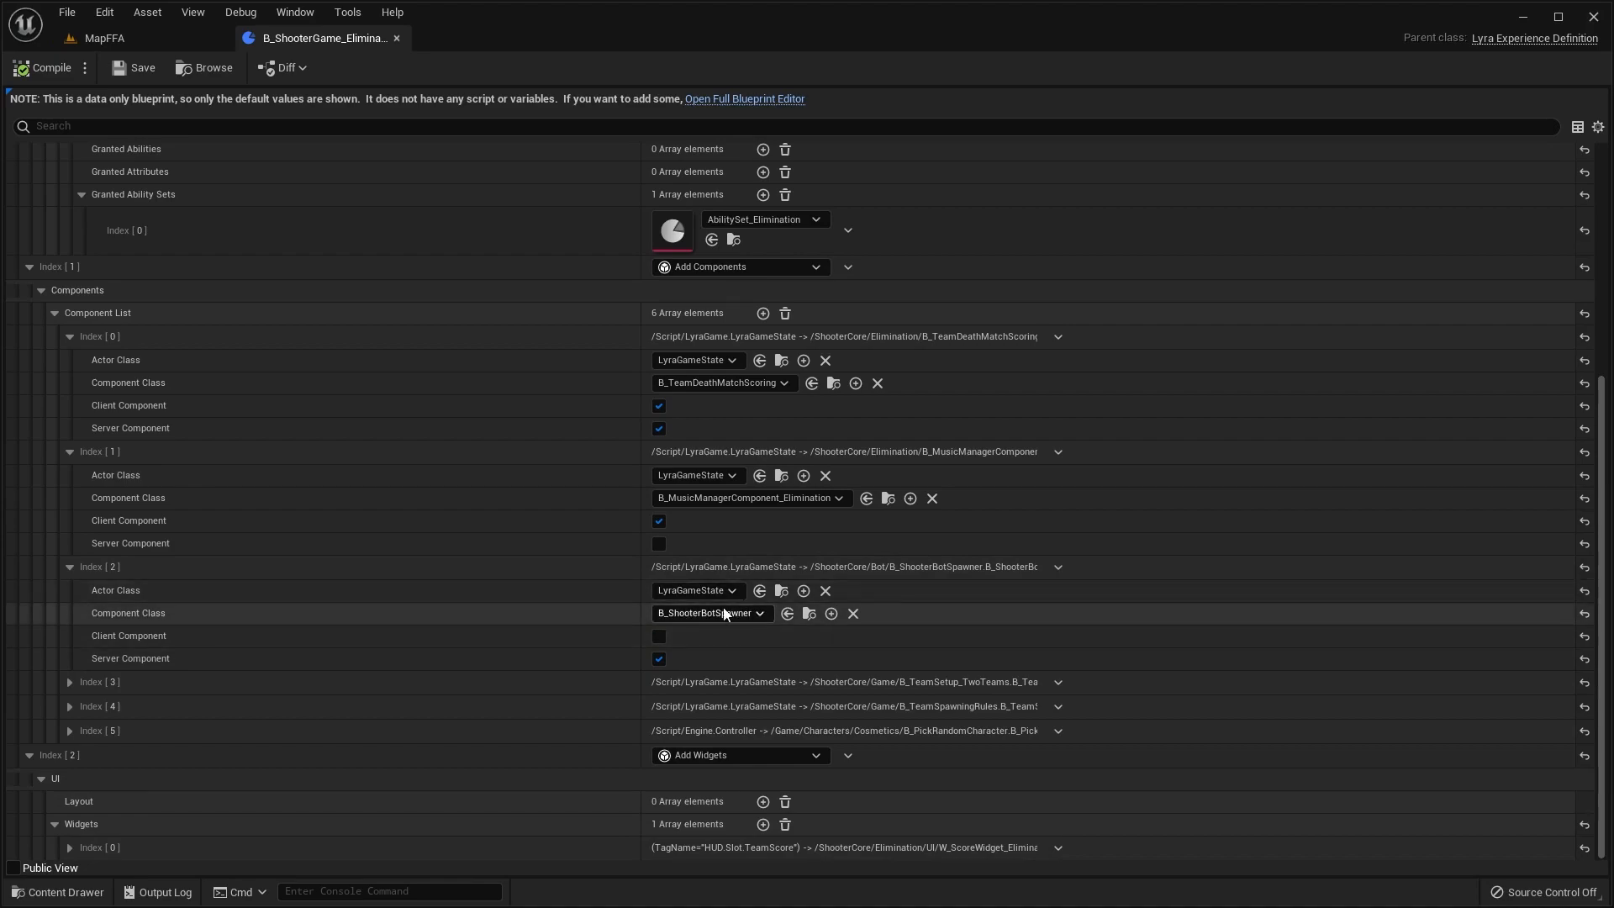
Step: Expand the remaining Component List entries for team setup, team spawning rules and random character picking to examine their settings
click(74, 680)
scroll(538, 668, down, 1)
scroll(728, 667, down, 1)
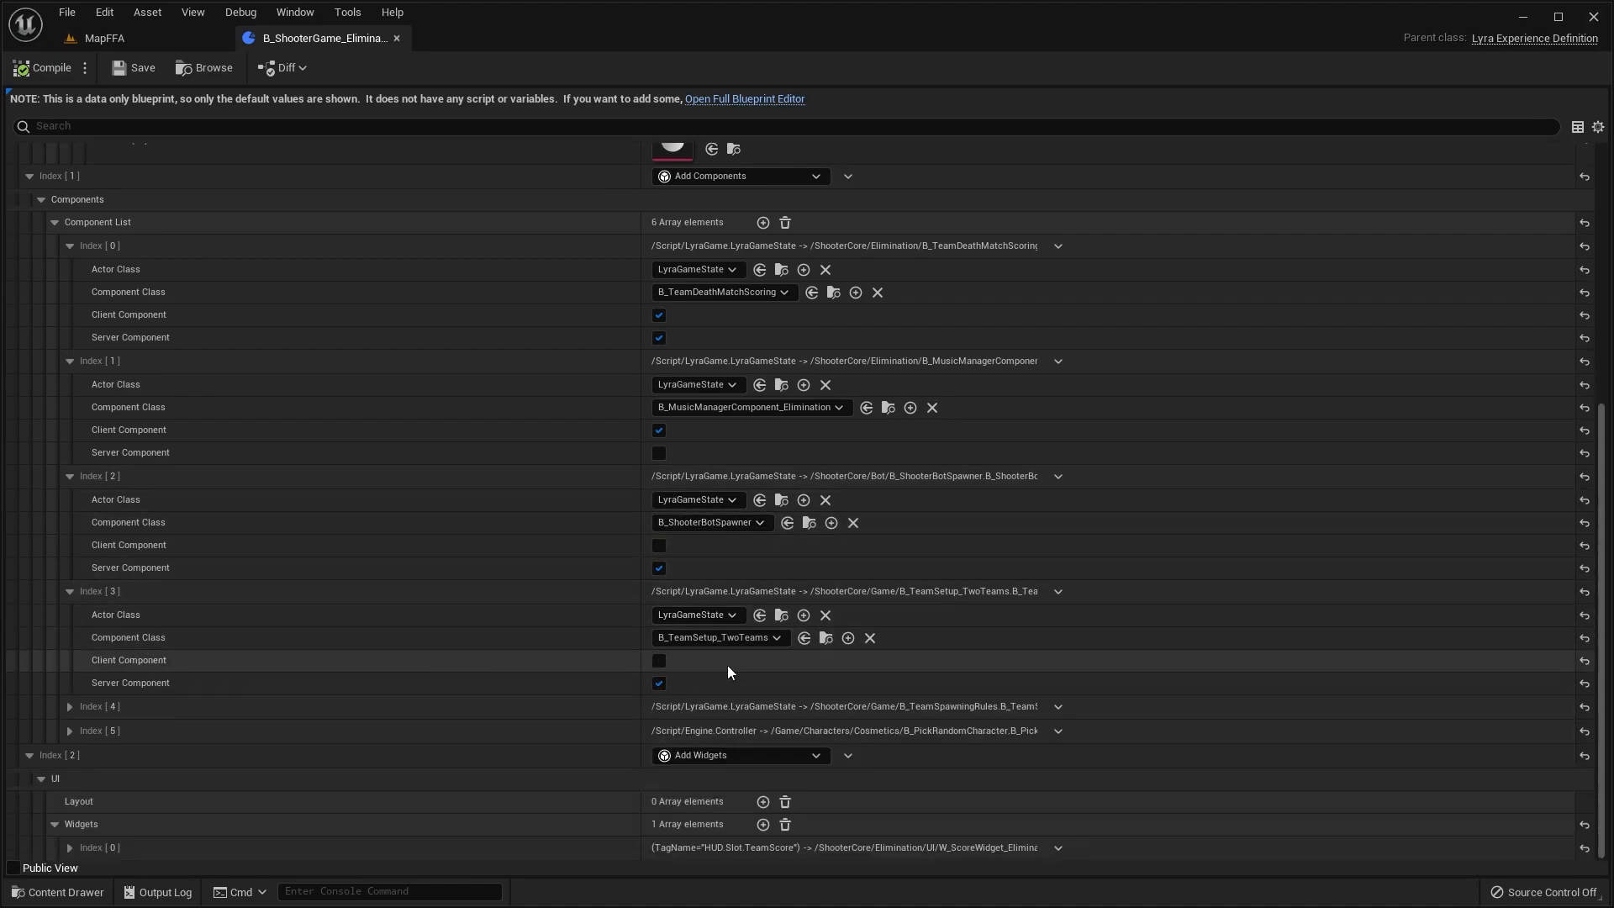
click(135, 710)
scroll(420, 698, down, 2)
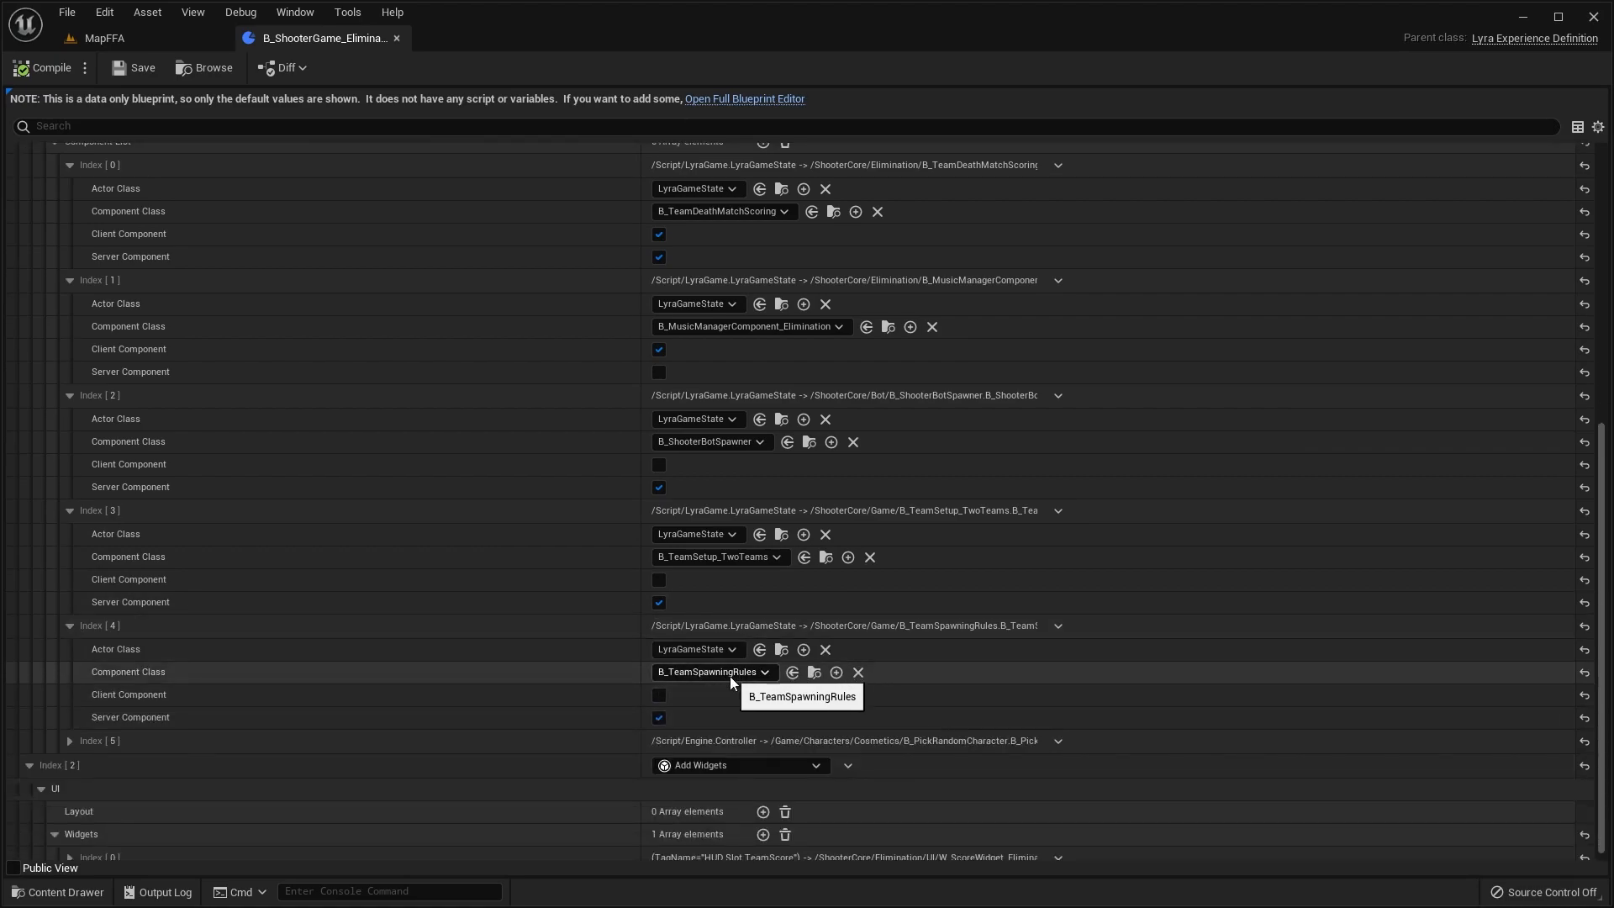
scroll(504, 706, down, 1)
click(71, 730)
scroll(693, 711, down, 2)
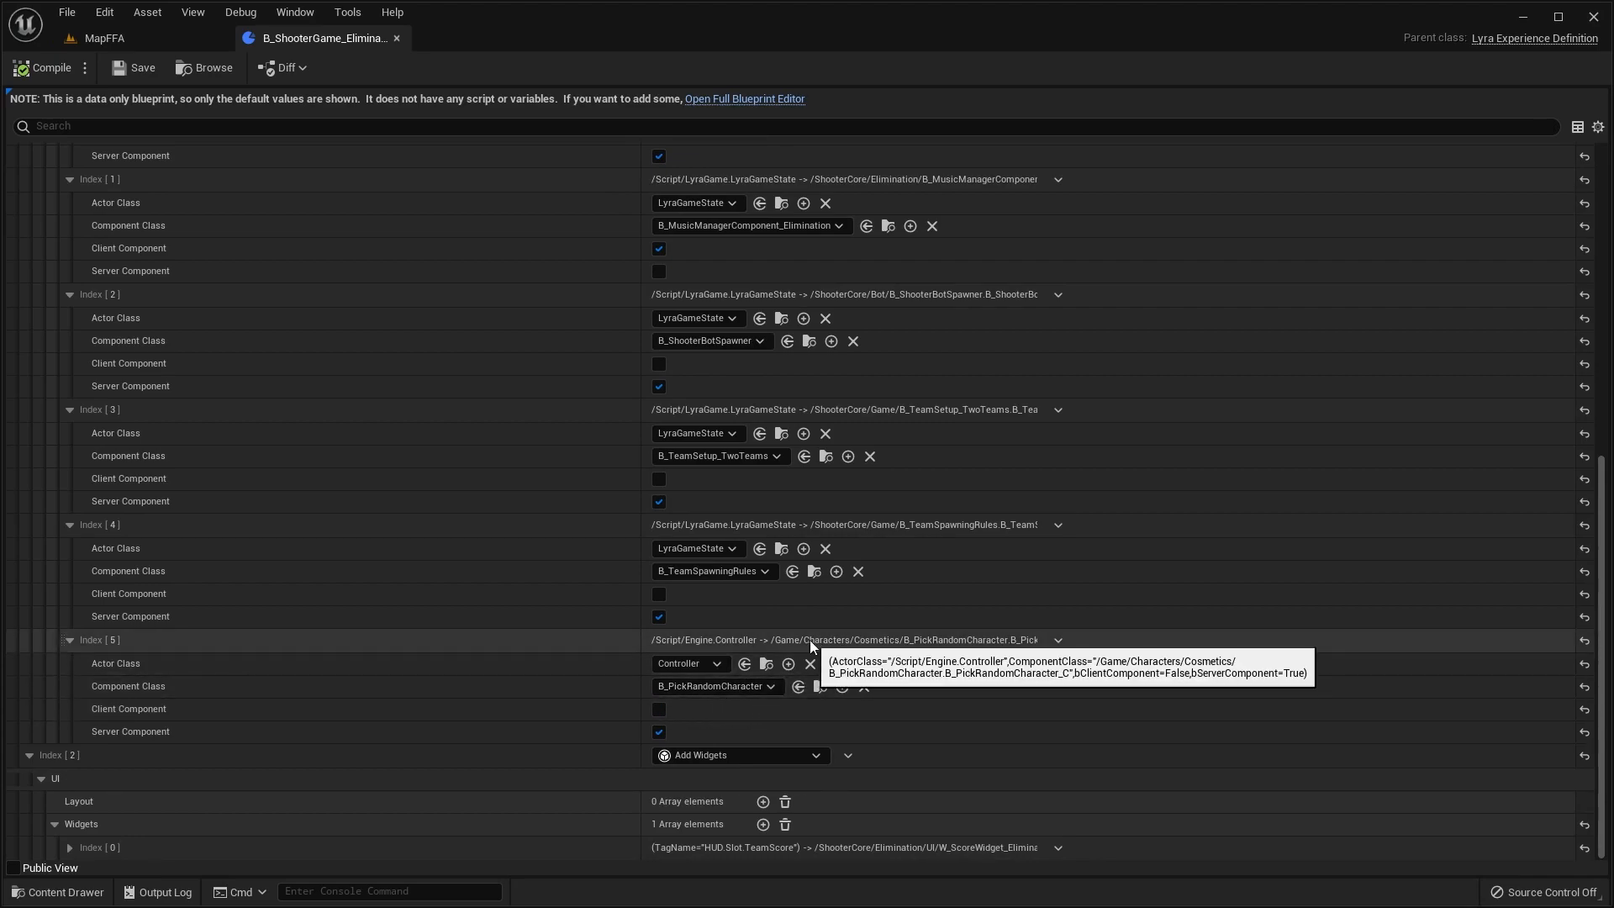
Step: Review the fully expanded Component List, the granted abilities and the action sets of the Elimination experience
scroll(828, 668, up, 2)
scroll(822, 673, up, 5)
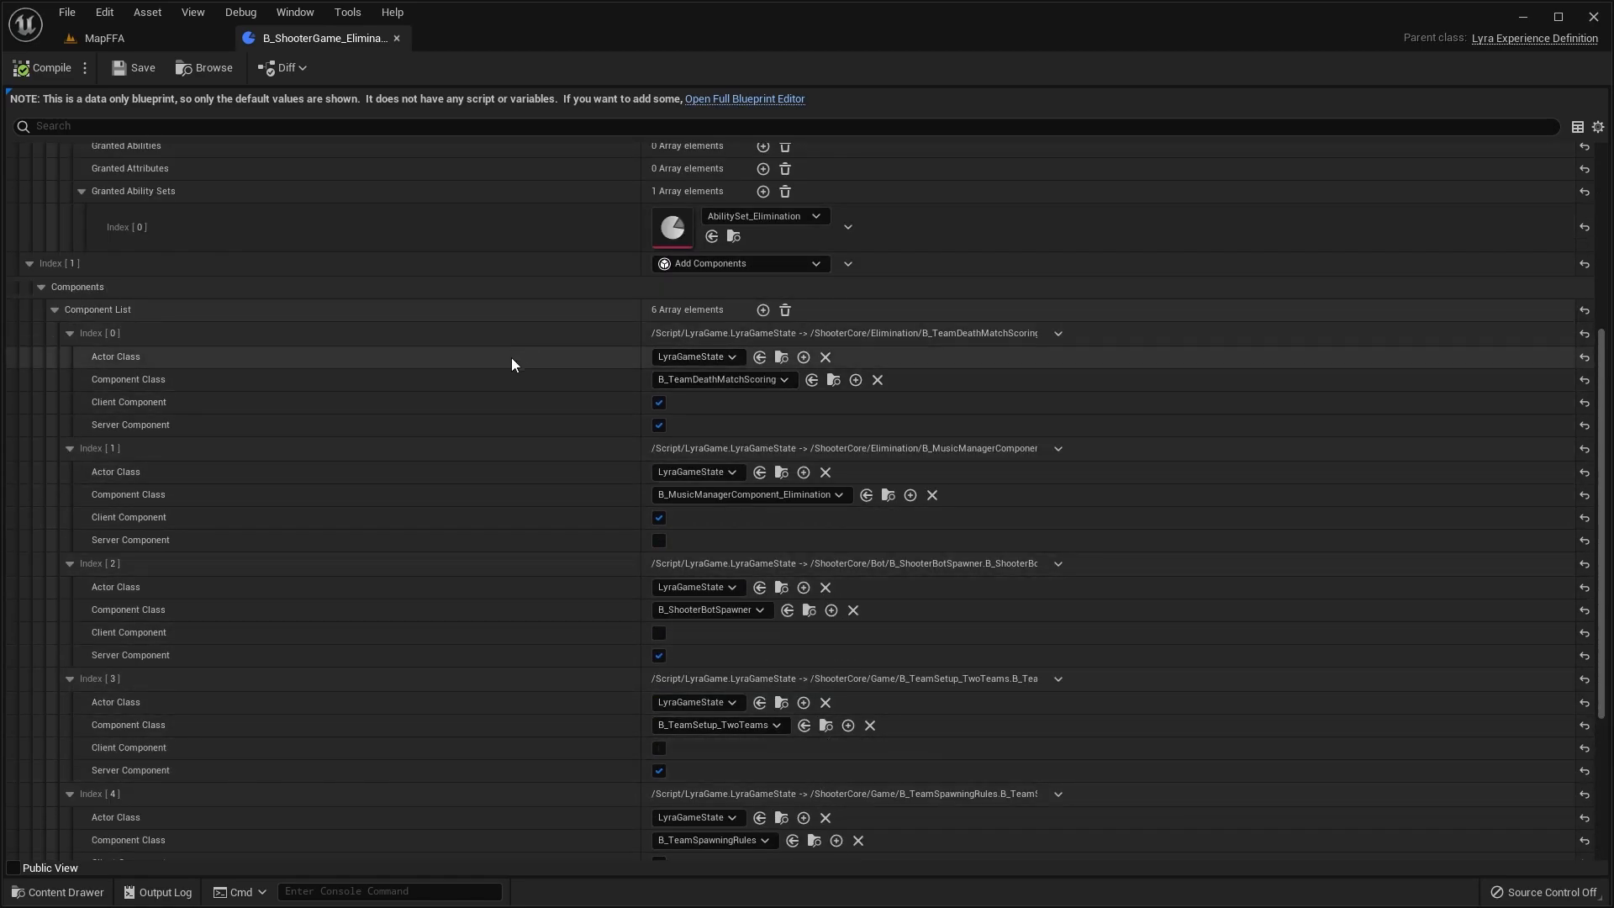
scroll(546, 386, up, 1)
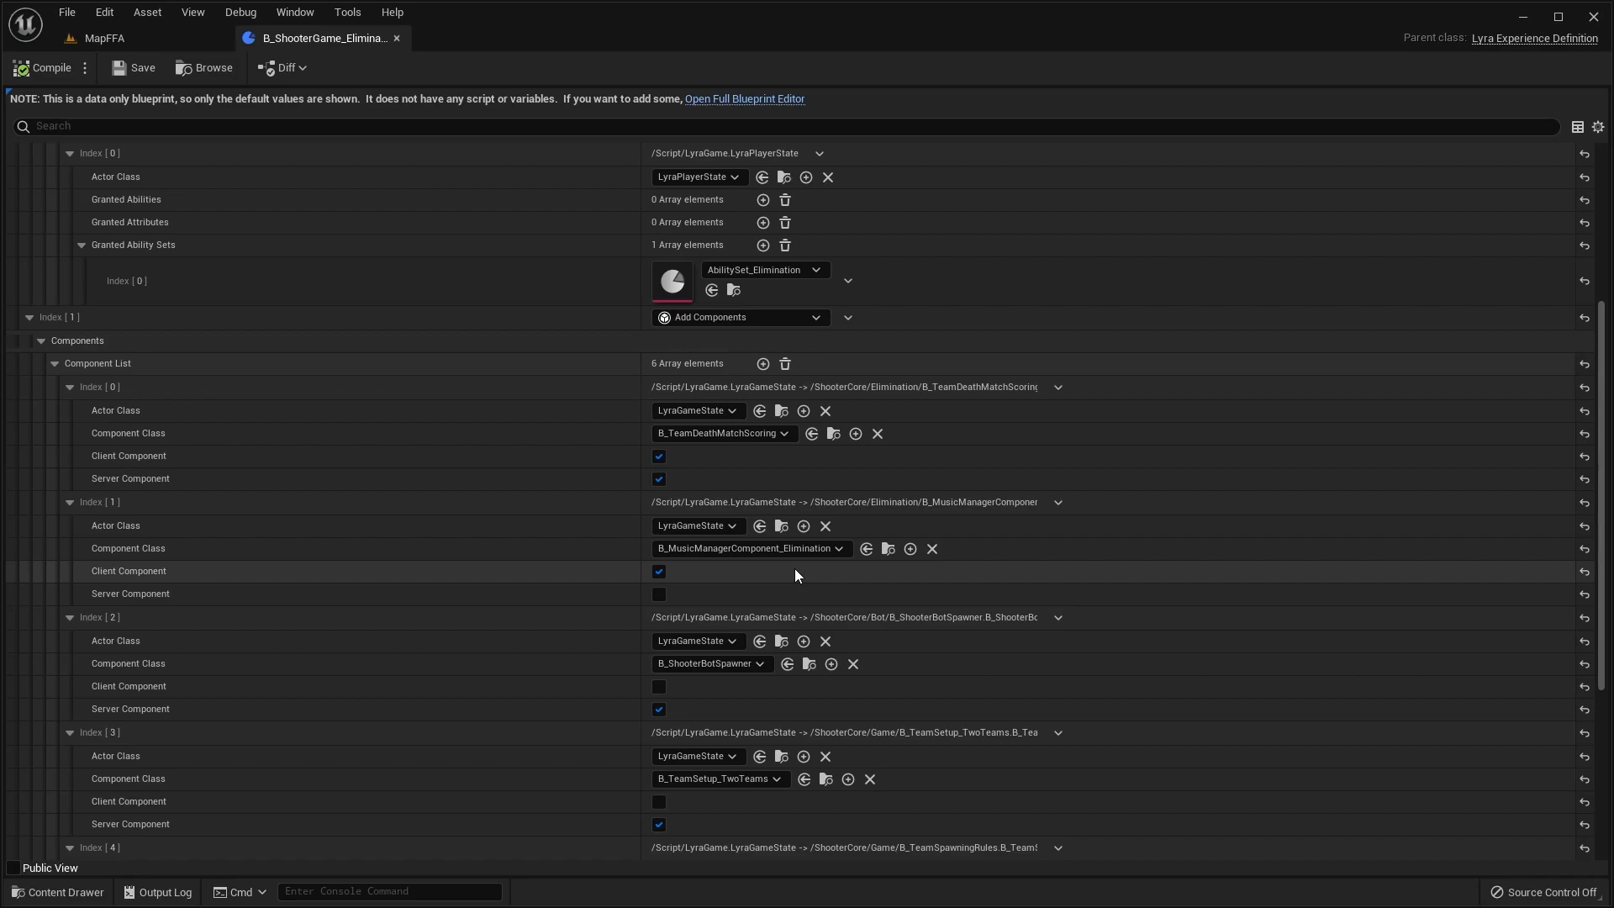
scroll(794, 569, up, 3)
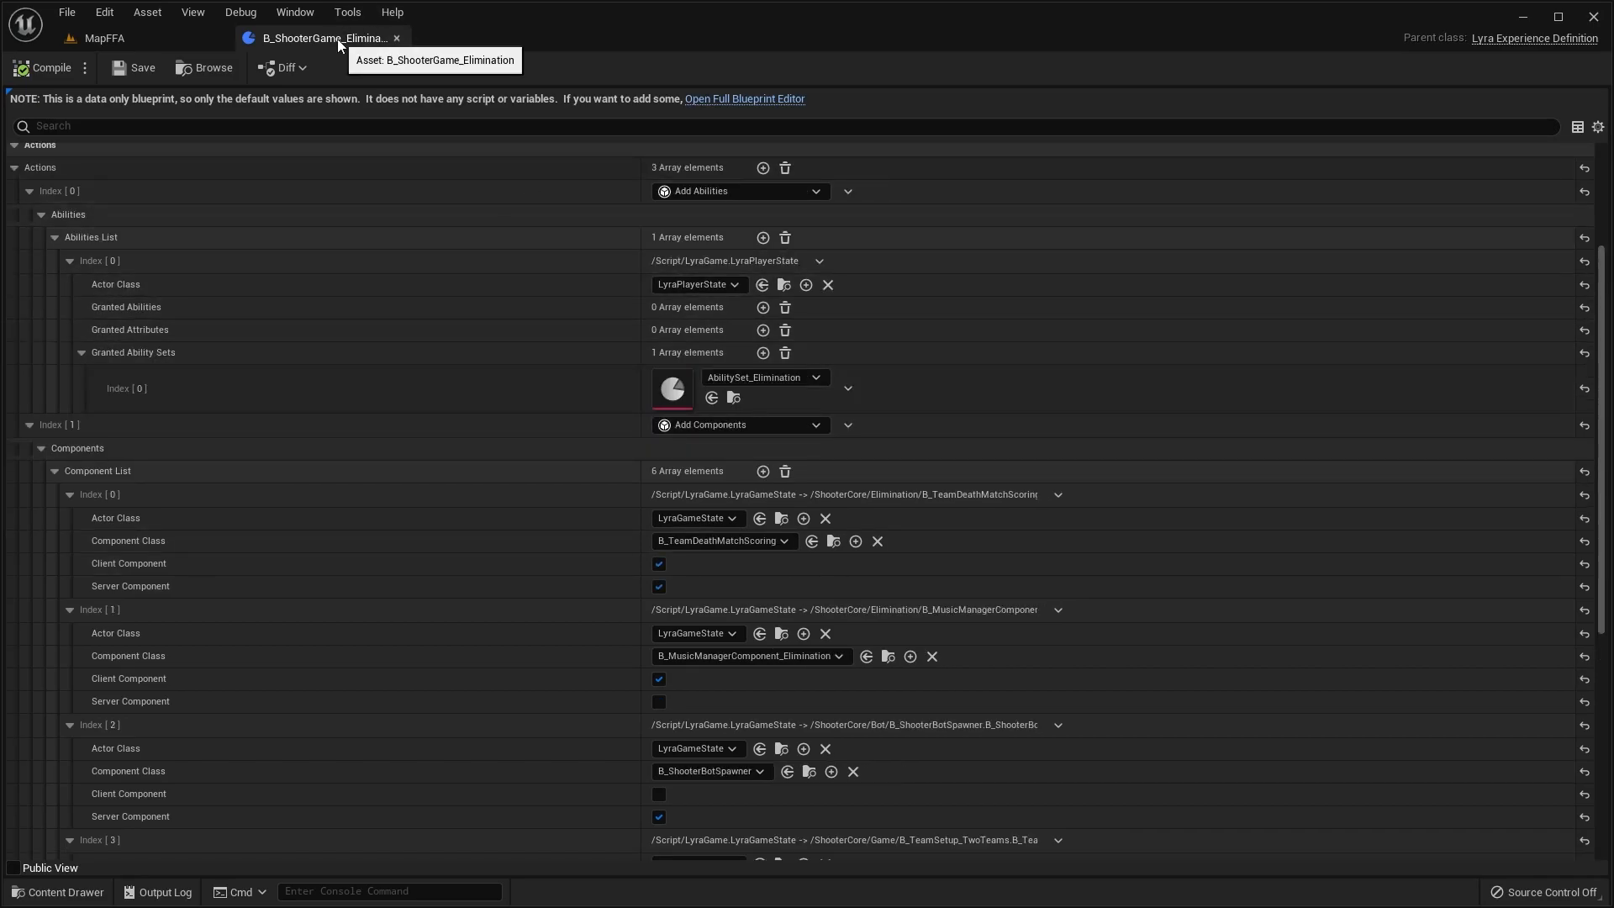
scroll(870, 575, up, 2)
scroll(870, 570, up, 4)
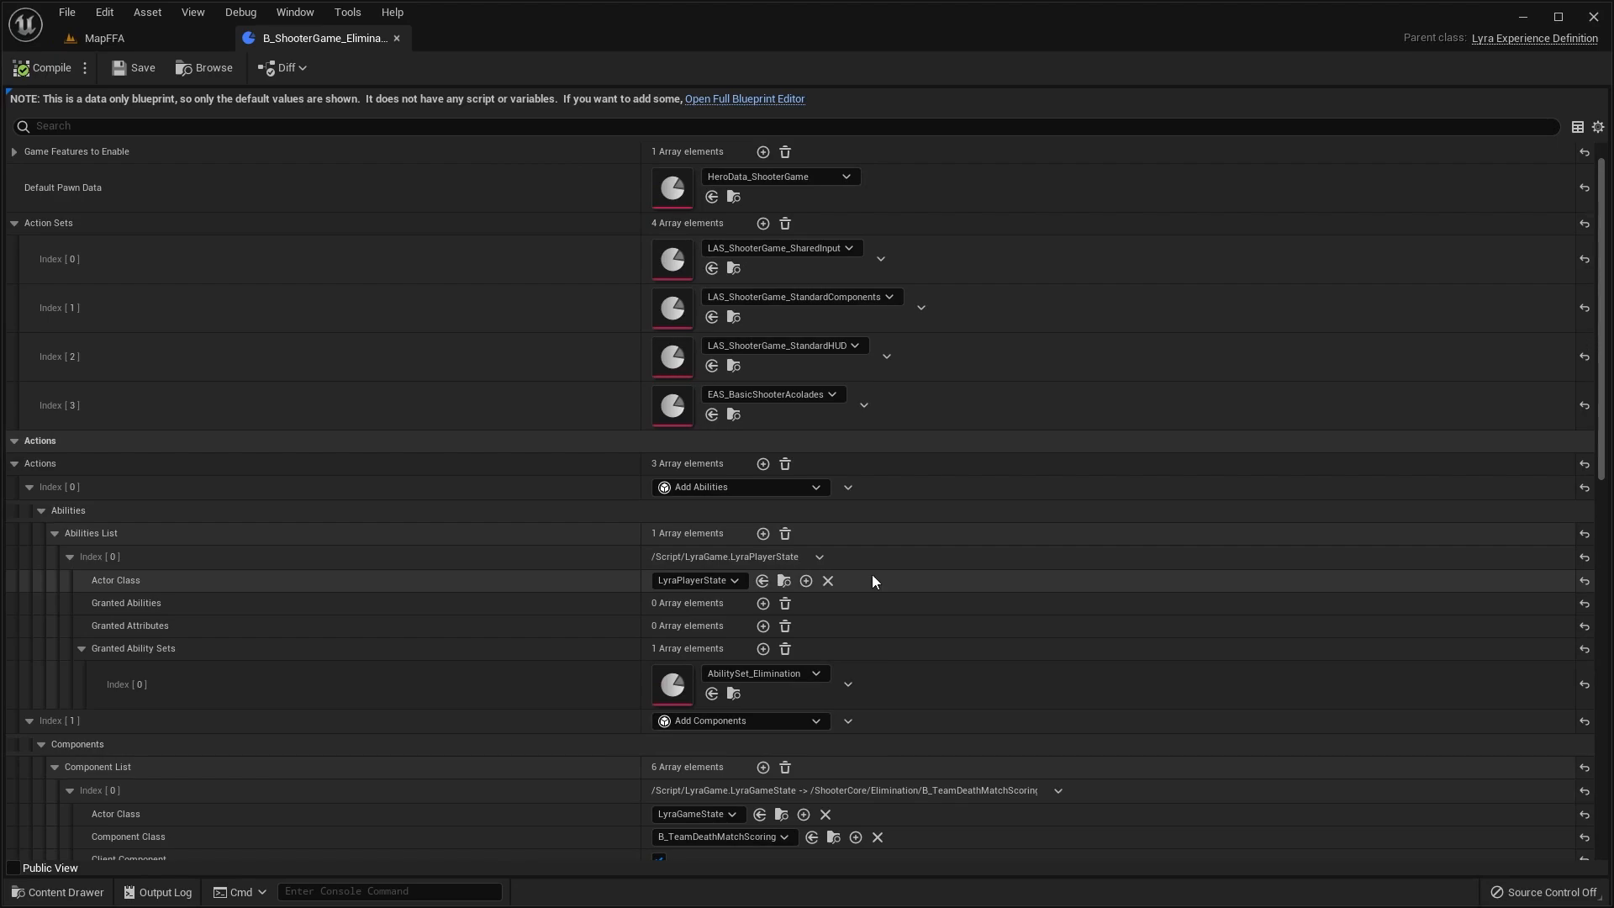
Step: Locate the B_TeamDeathMatchScoring component class in the content folders and open its blueprint
scroll(871, 573, down, 2)
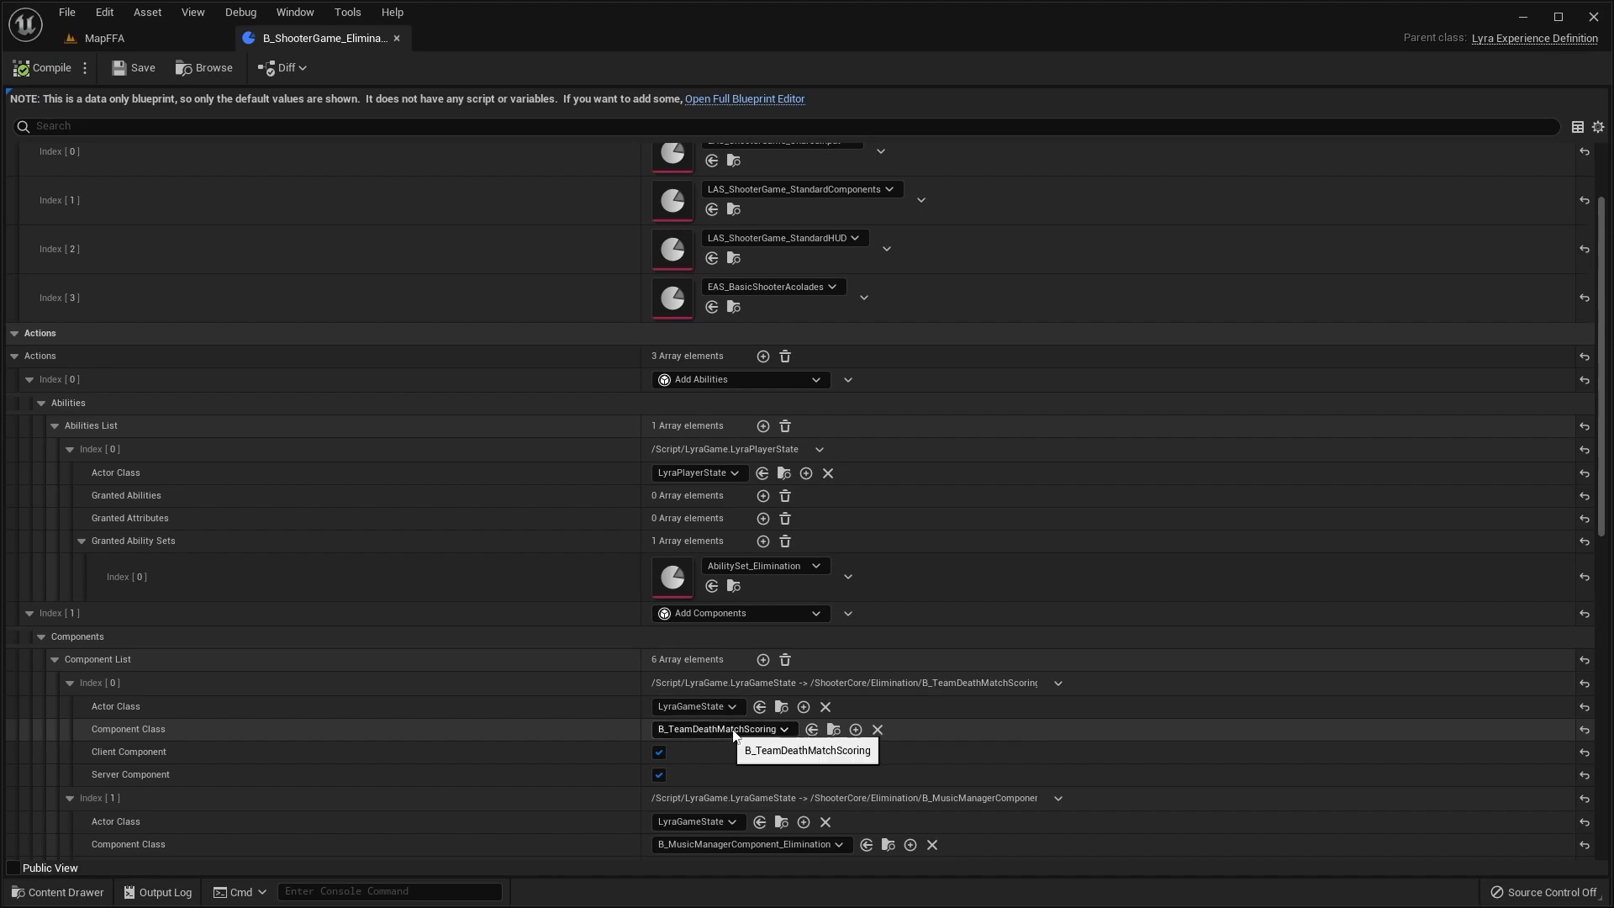
click(834, 729)
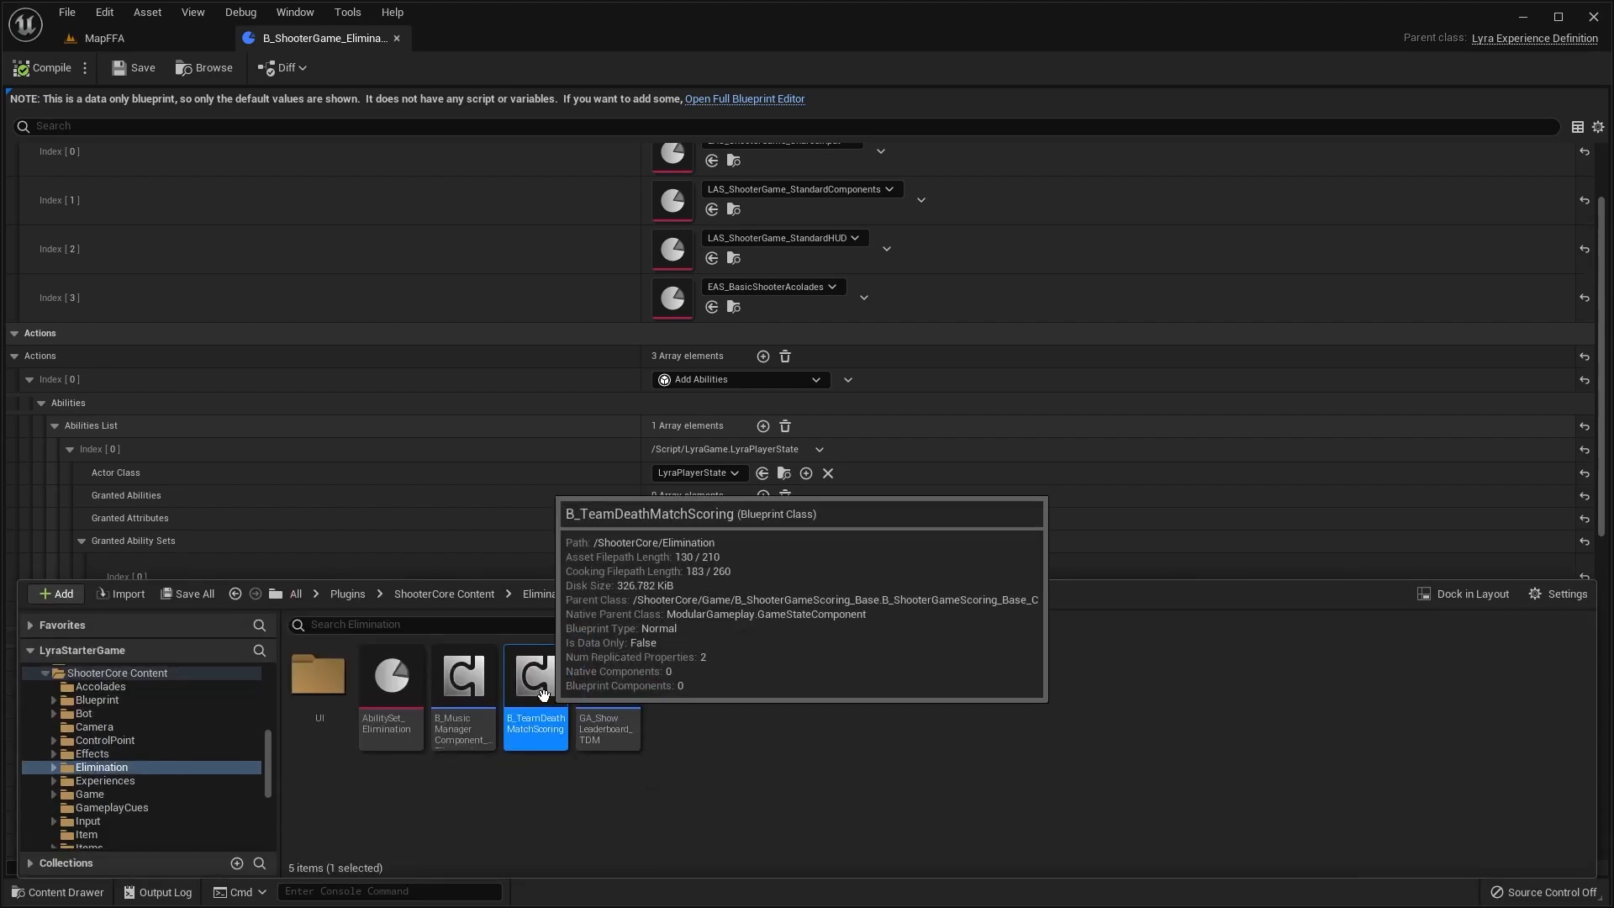
double_click(536, 721)
scroll(629, 245, up, 3)
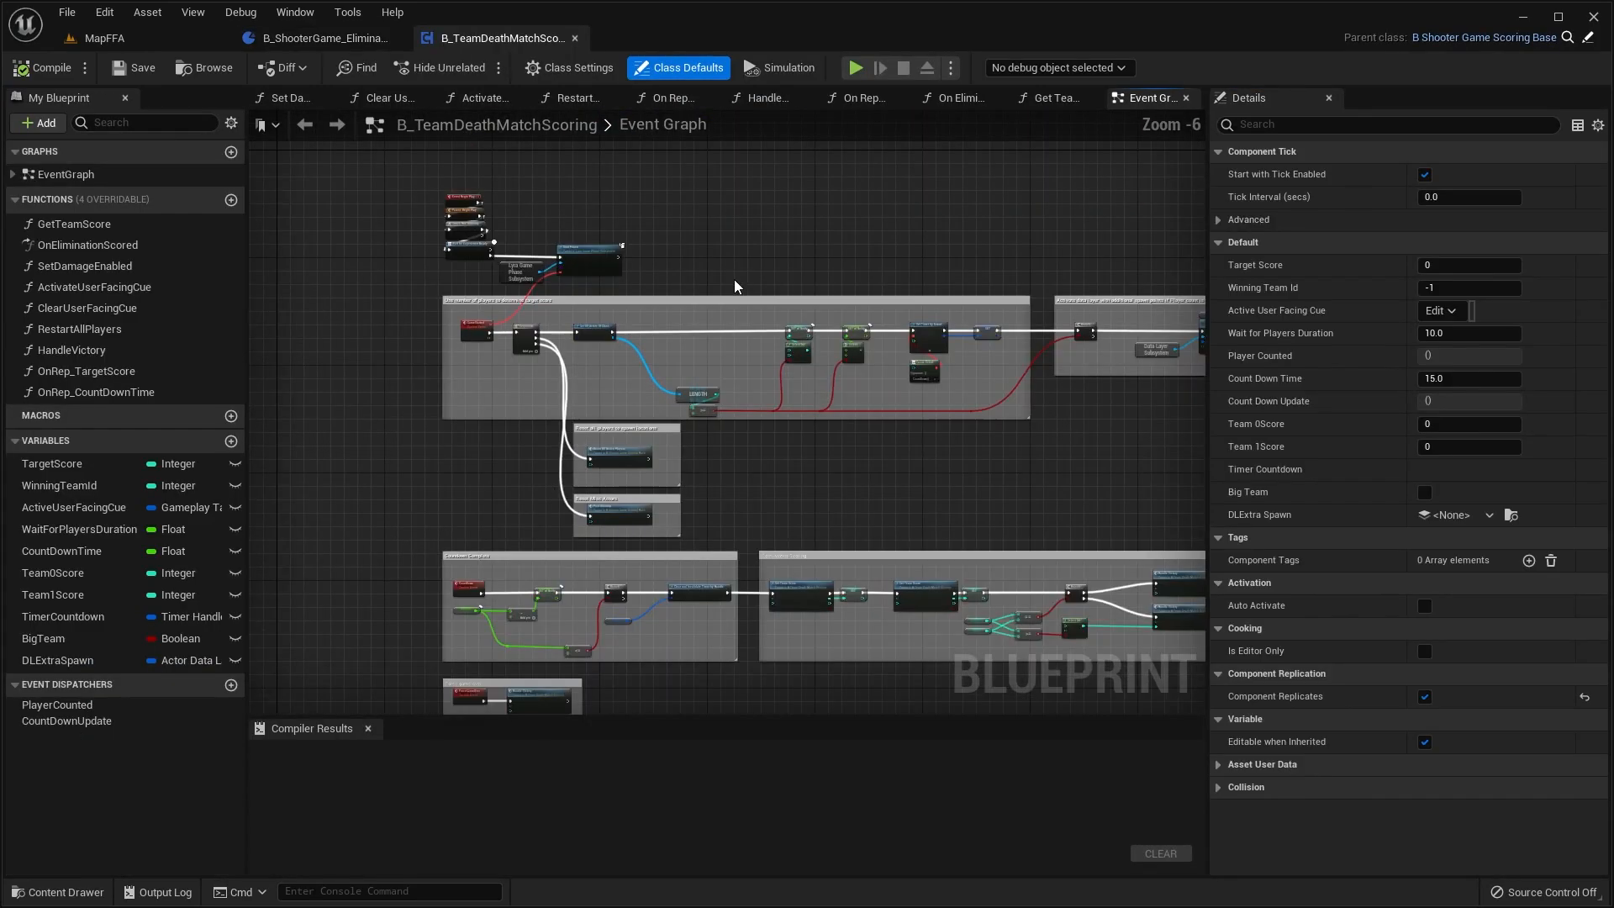
Step: Examine the GameStarted logic in the Event Graph, including the target score, player reset and Reset Misc Actors sections
right_drag(553, 278, 706, 297)
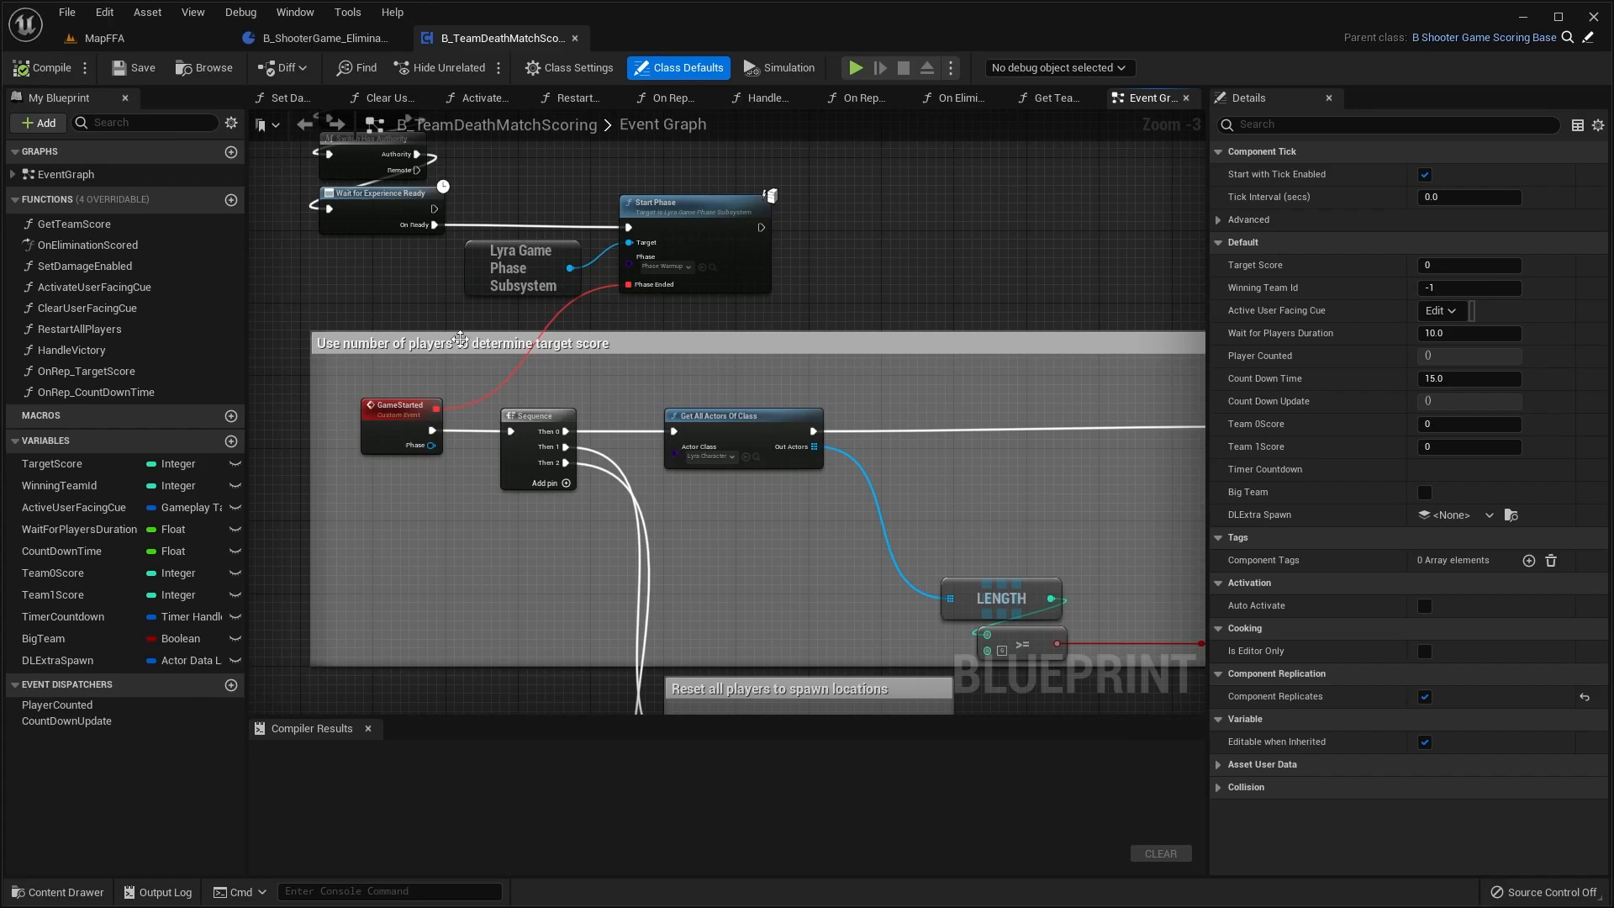
right_drag(537, 345, 512, 303)
scroll(572, 312, down, 2)
right_drag(671, 536, 656, 397)
scroll(658, 396, up, 4)
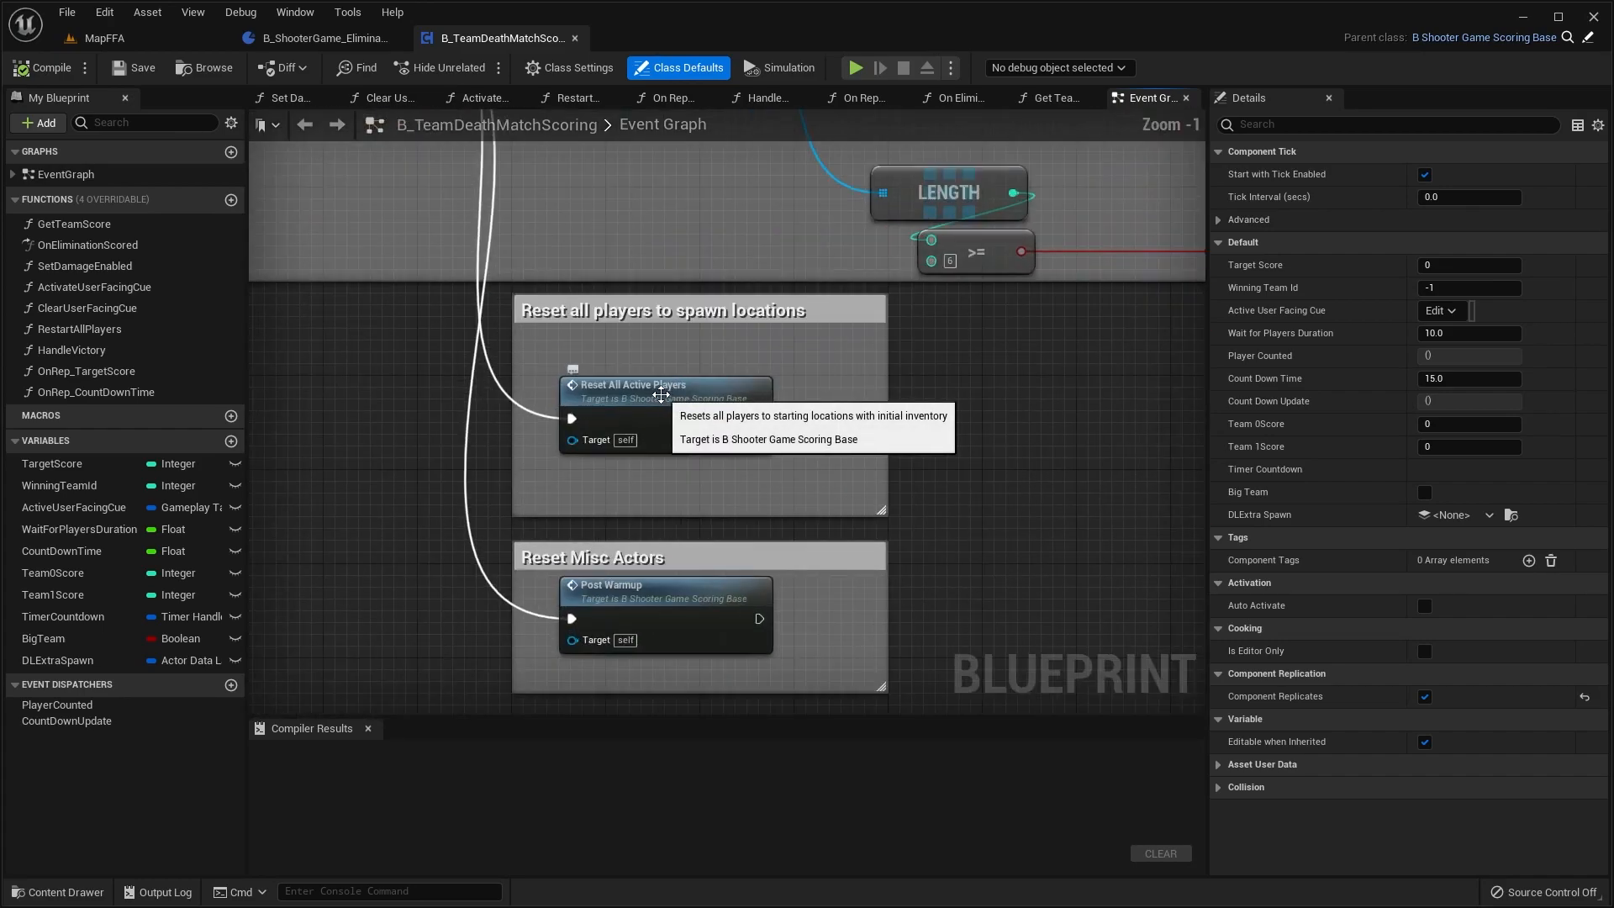
scroll(661, 395, down, 3)
right_drag(658, 468, 633, 383)
scroll(614, 534, up, 1)
right_drag(490, 595, 649, 516)
scroll(651, 515, up, 2)
Step: Survey the rest of the scoring Event Graph, including the countdown and post-match scoring sections
scroll(698, 483, down, 3)
scroll(879, 398, down, 1)
right_drag(902, 392, 628, 486)
scroll(628, 485, down, 1)
right_drag(813, 410, 656, 467)
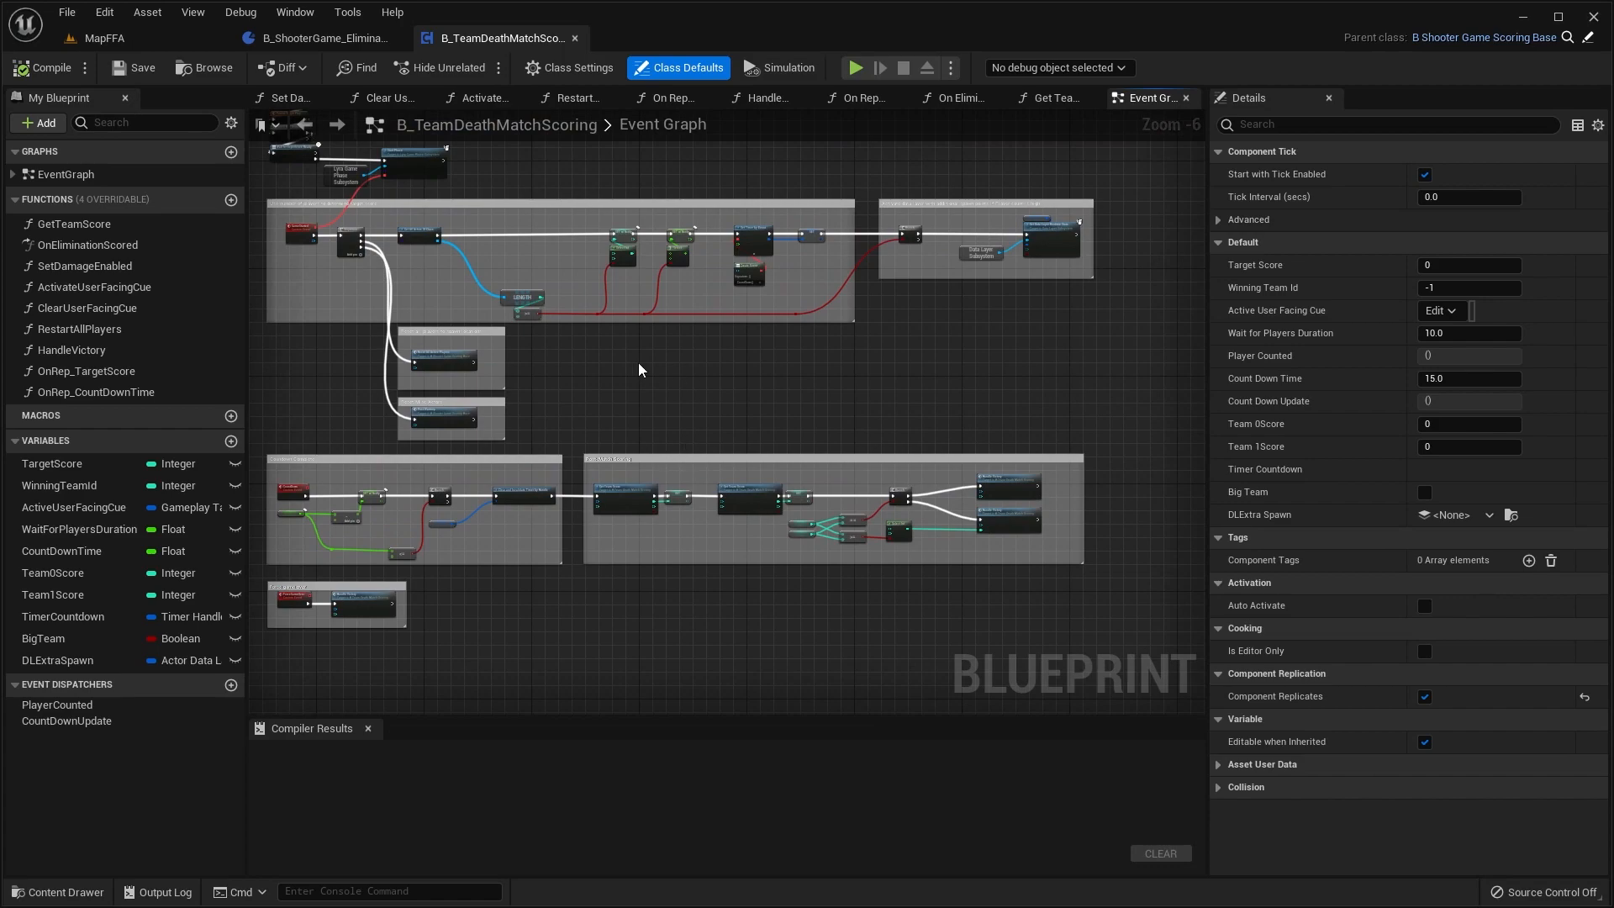
right_drag(554, 361, 685, 378)
scroll(616, 396, up, 1)
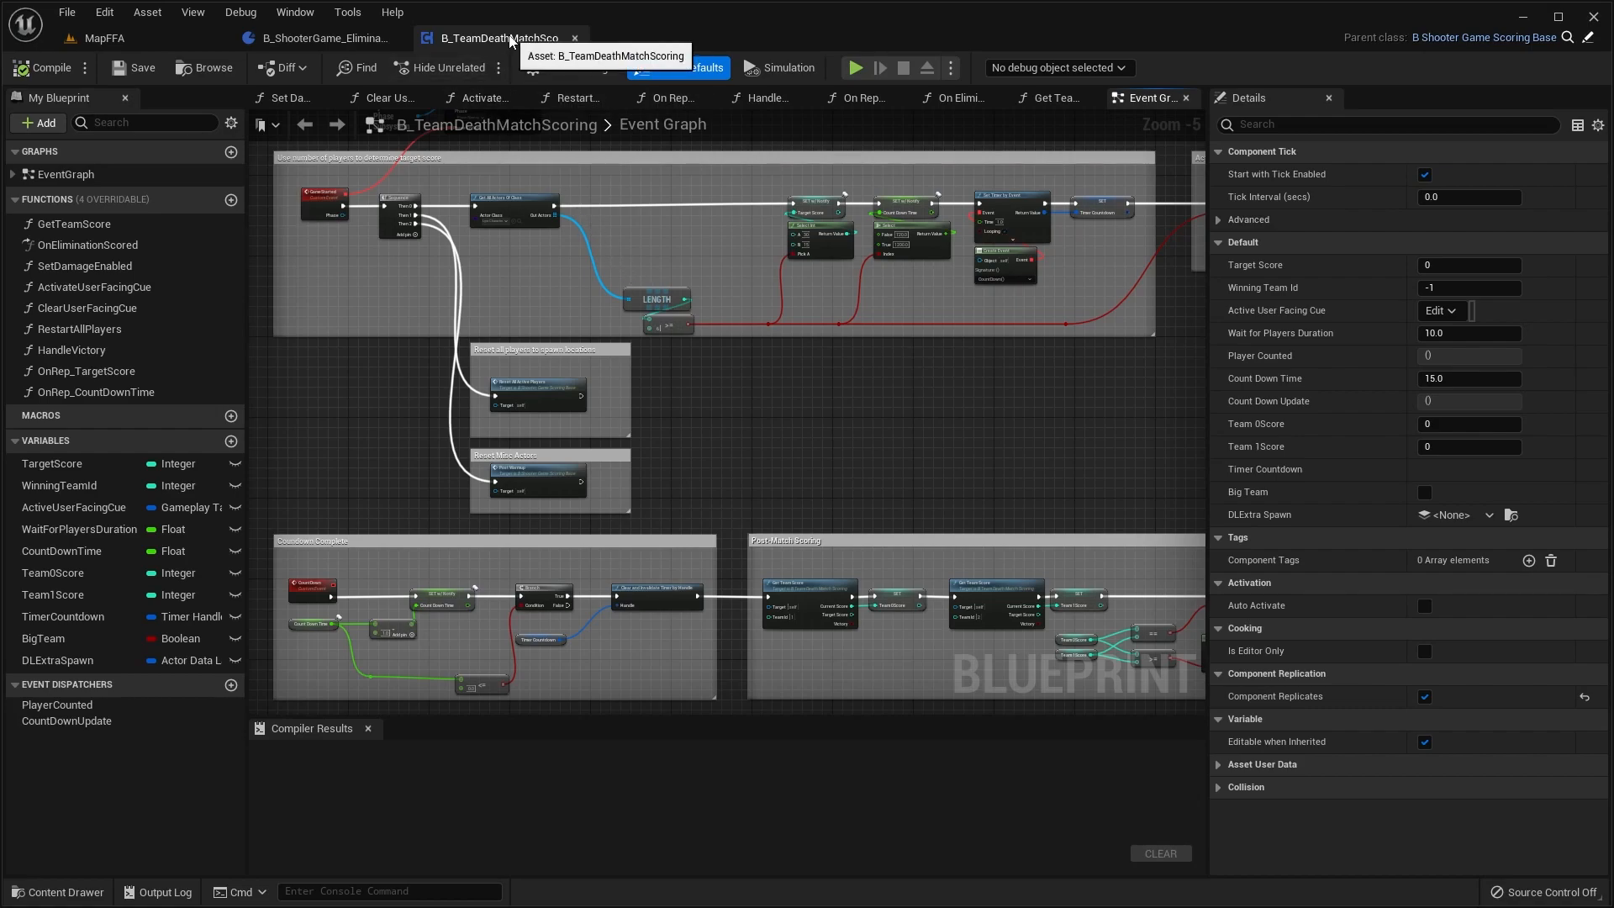
scroll(583, 369, down, 1)
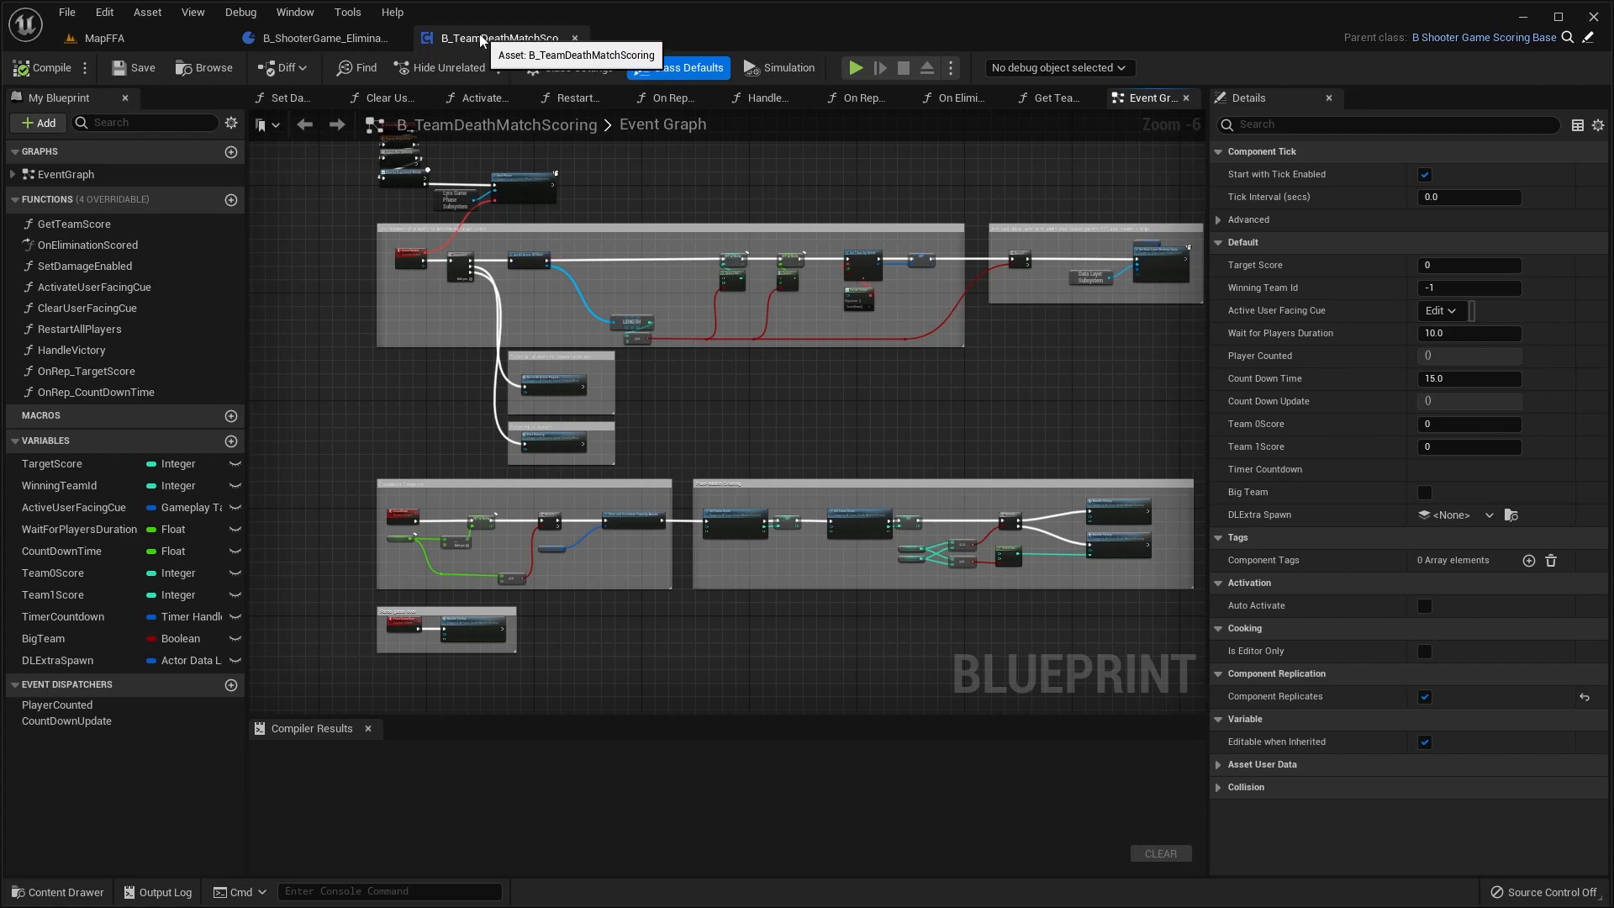
Step: Compare the B_TeamDeathMatchScoring graph with the component and action set entries of the B_ShooterGame_Elimination experience
click(299, 40)
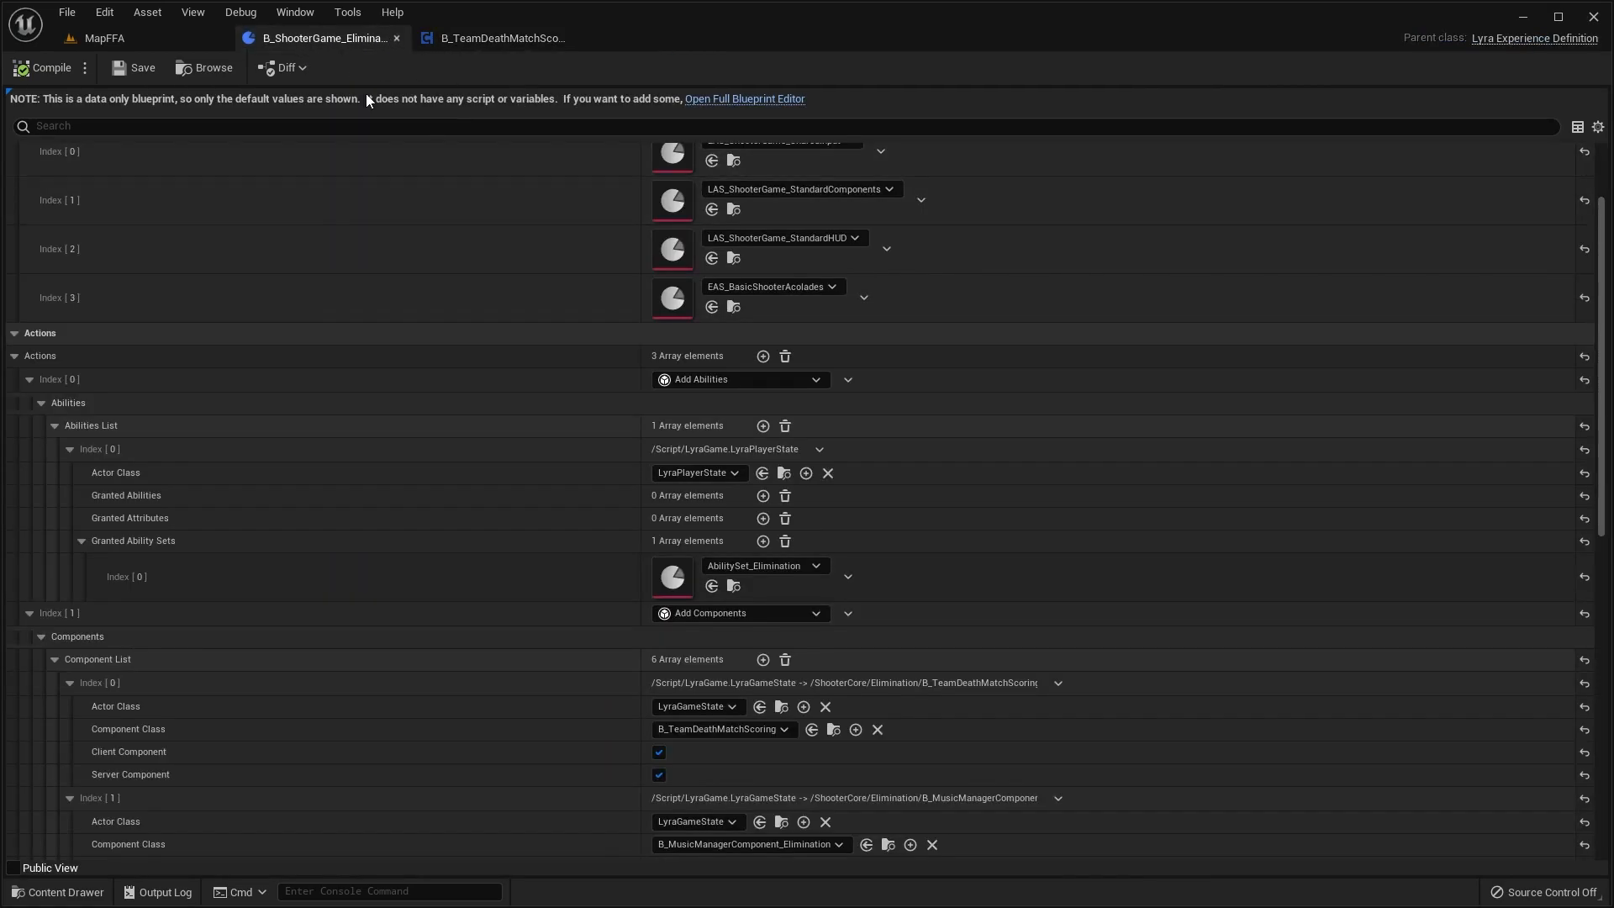
click(496, 38)
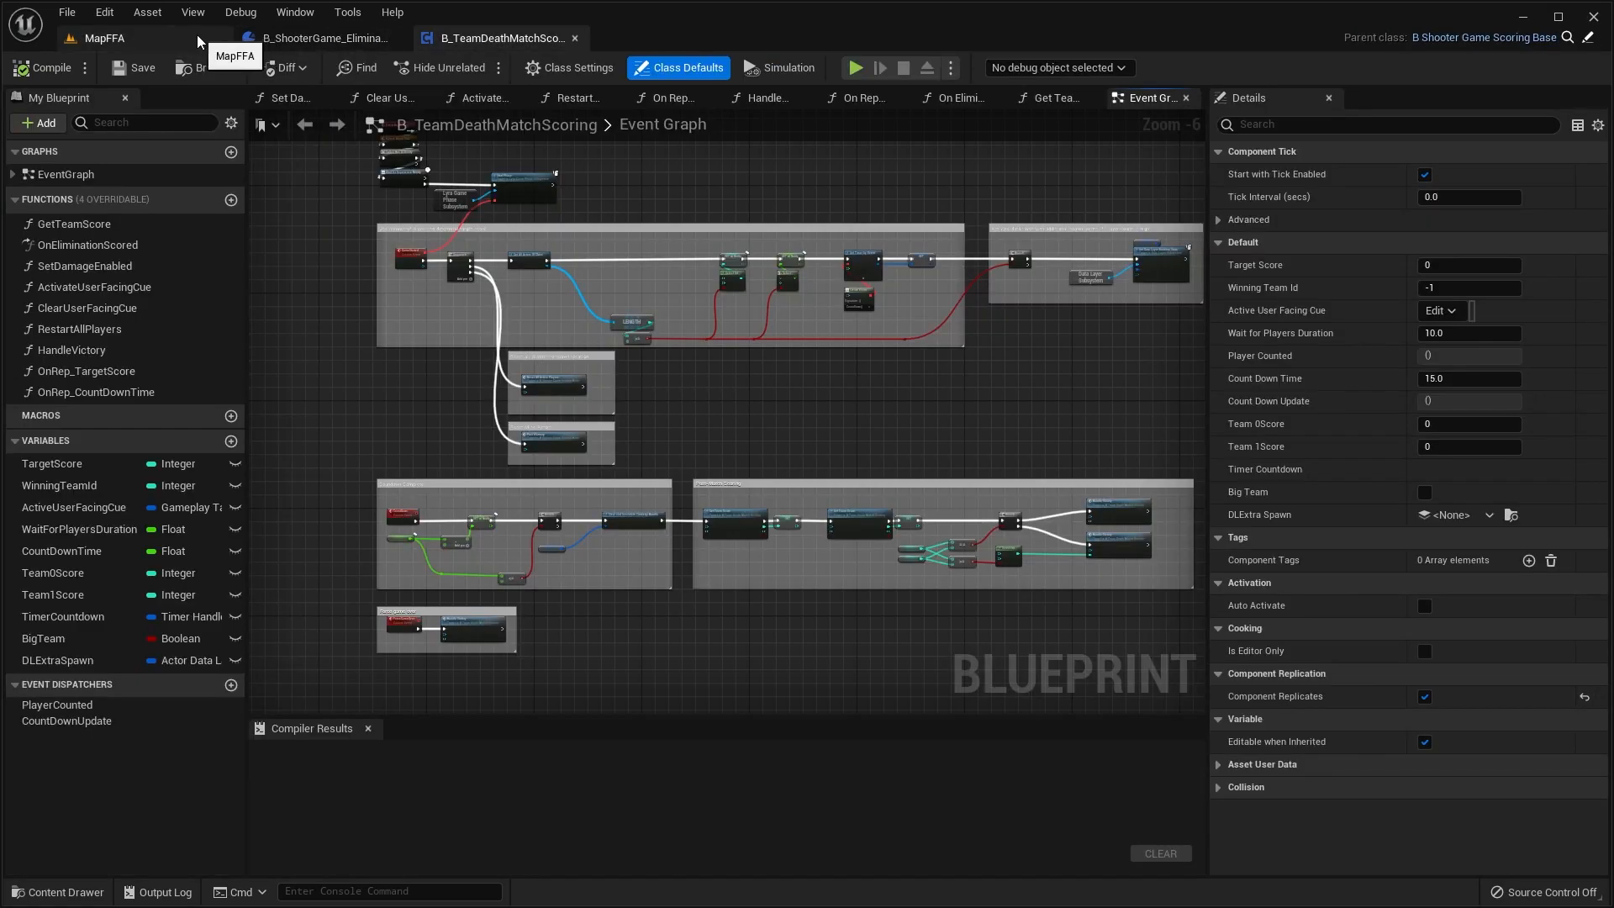
right_drag(749, 321, 722, 351)
click(287, 38)
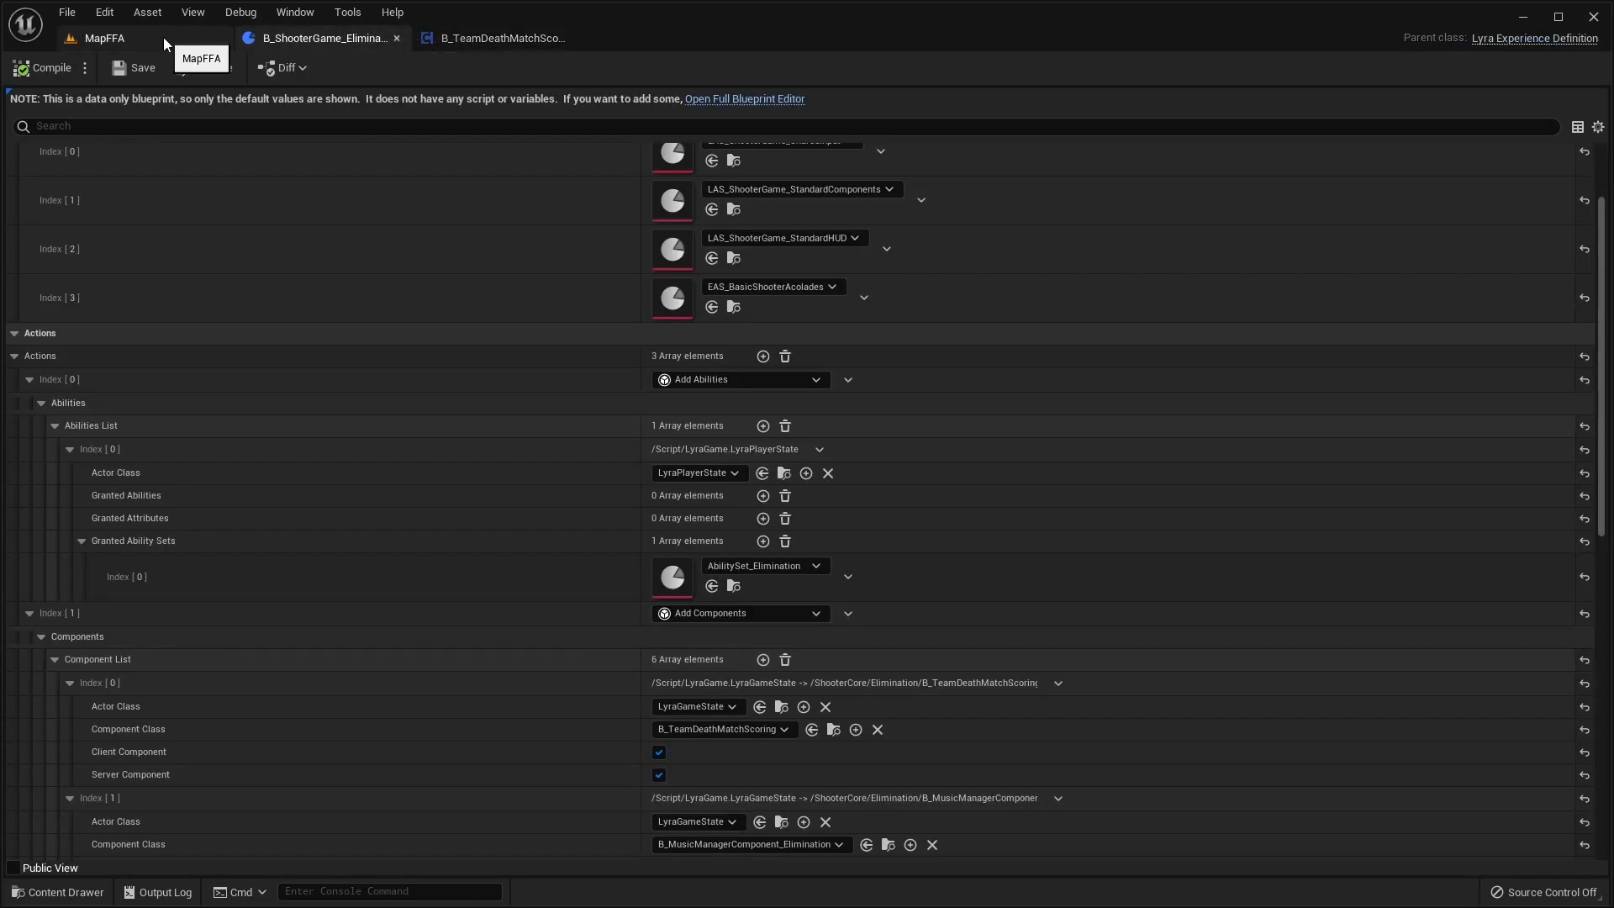
click(163, 37)
click(319, 37)
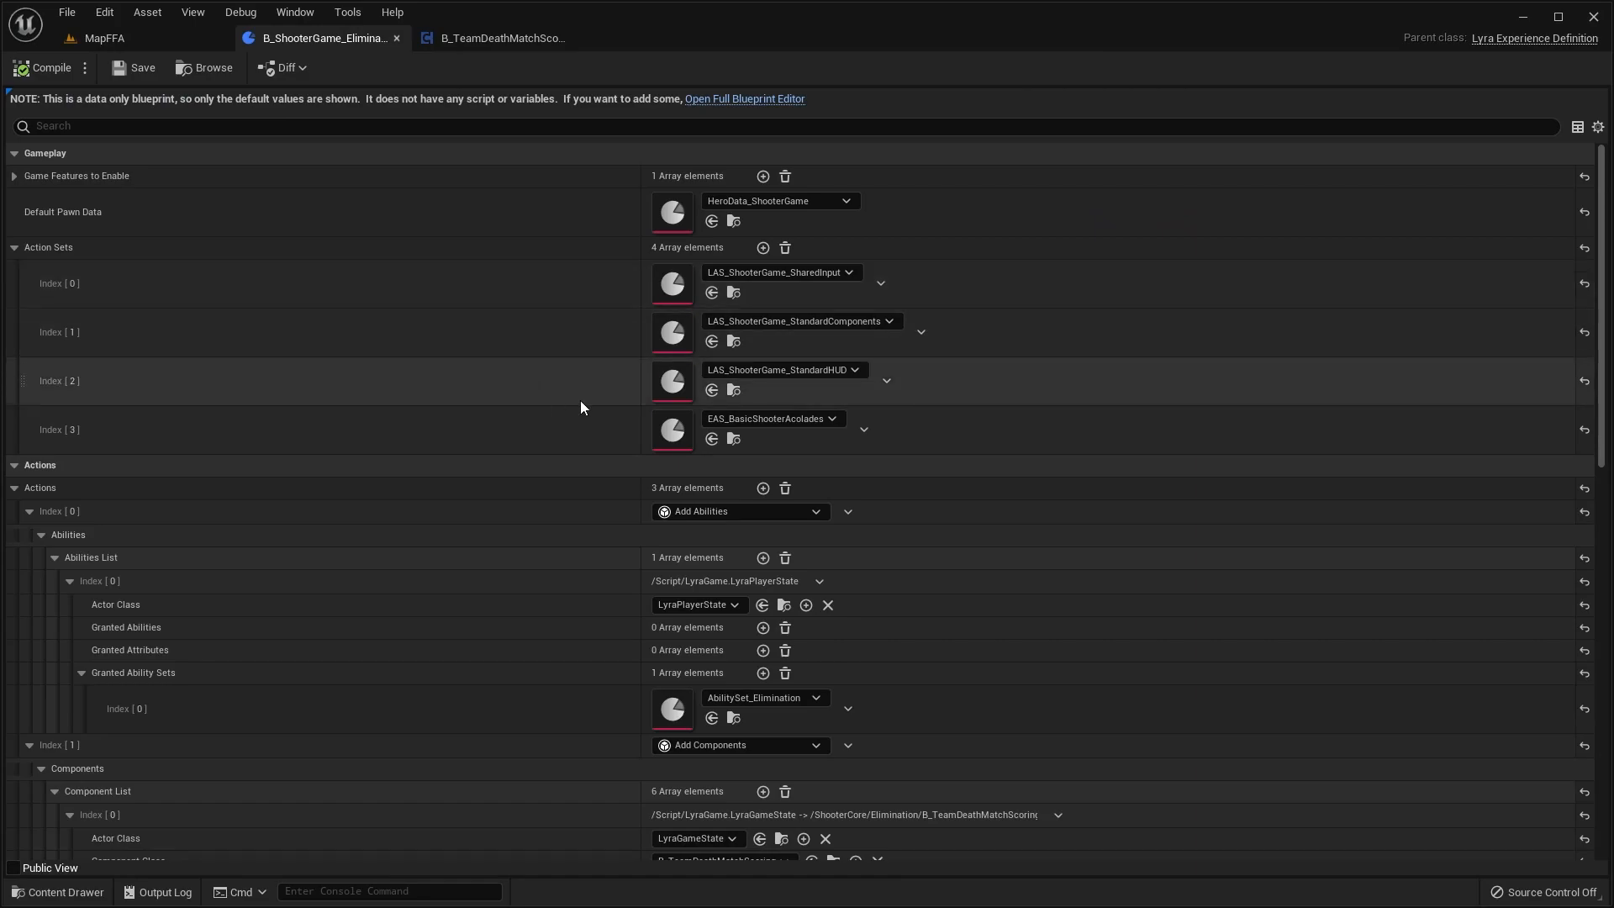
Step: From the MapFFA level, duplicate B_ShooterGame_Elimination in the ShooterCore Experiences folder and name the copy B_ShooterGame_FFA
click(172, 37)
click(59, 892)
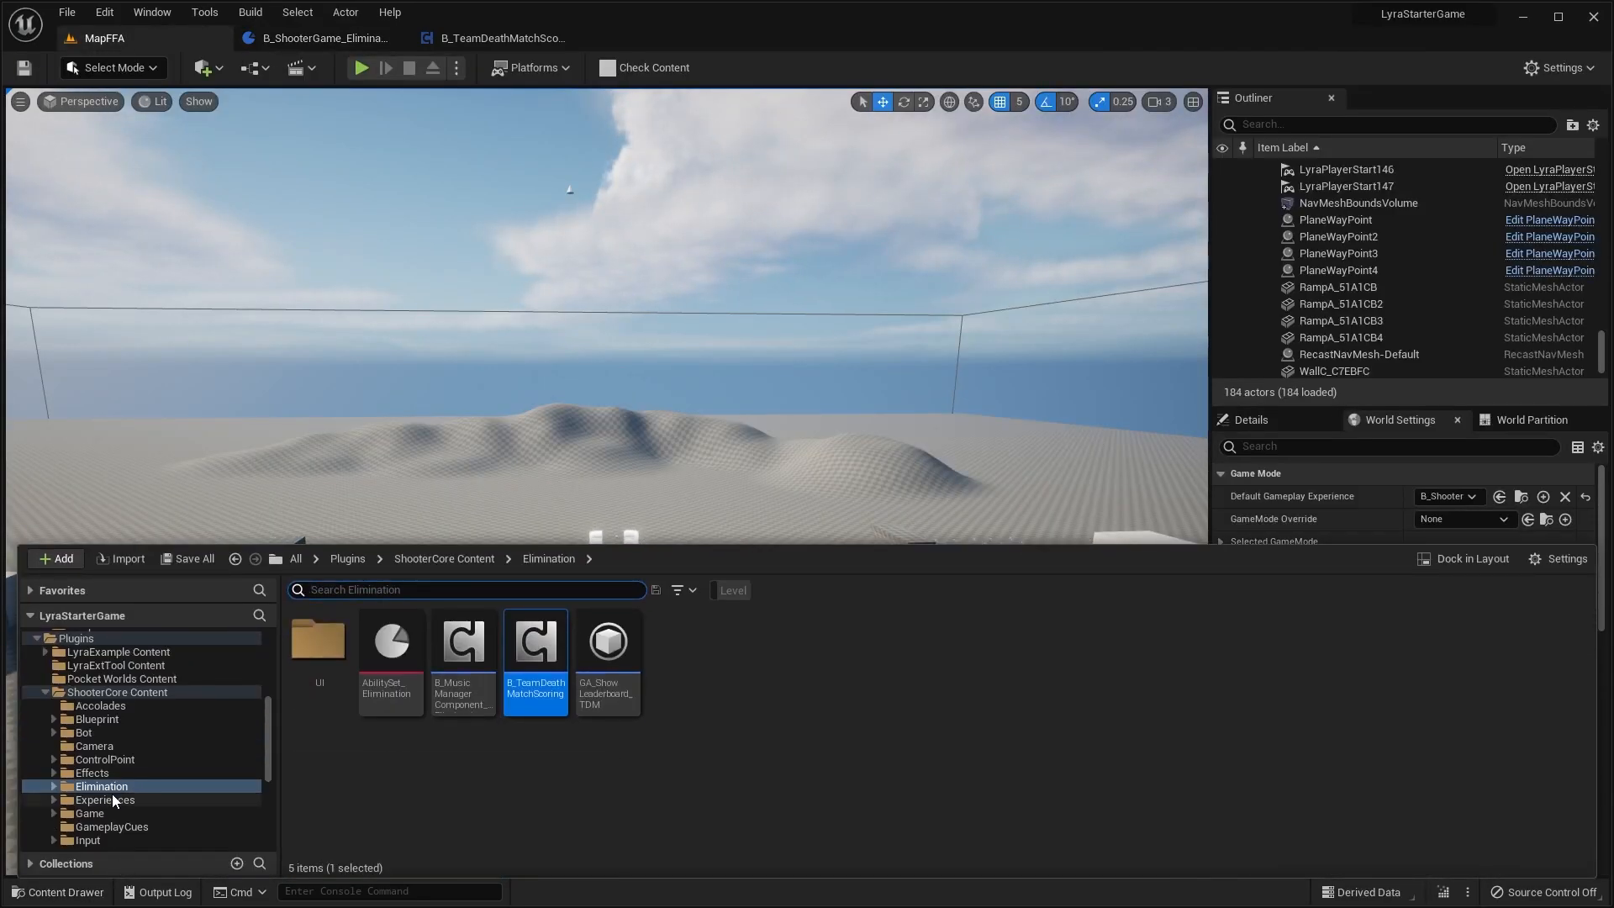
click(113, 799)
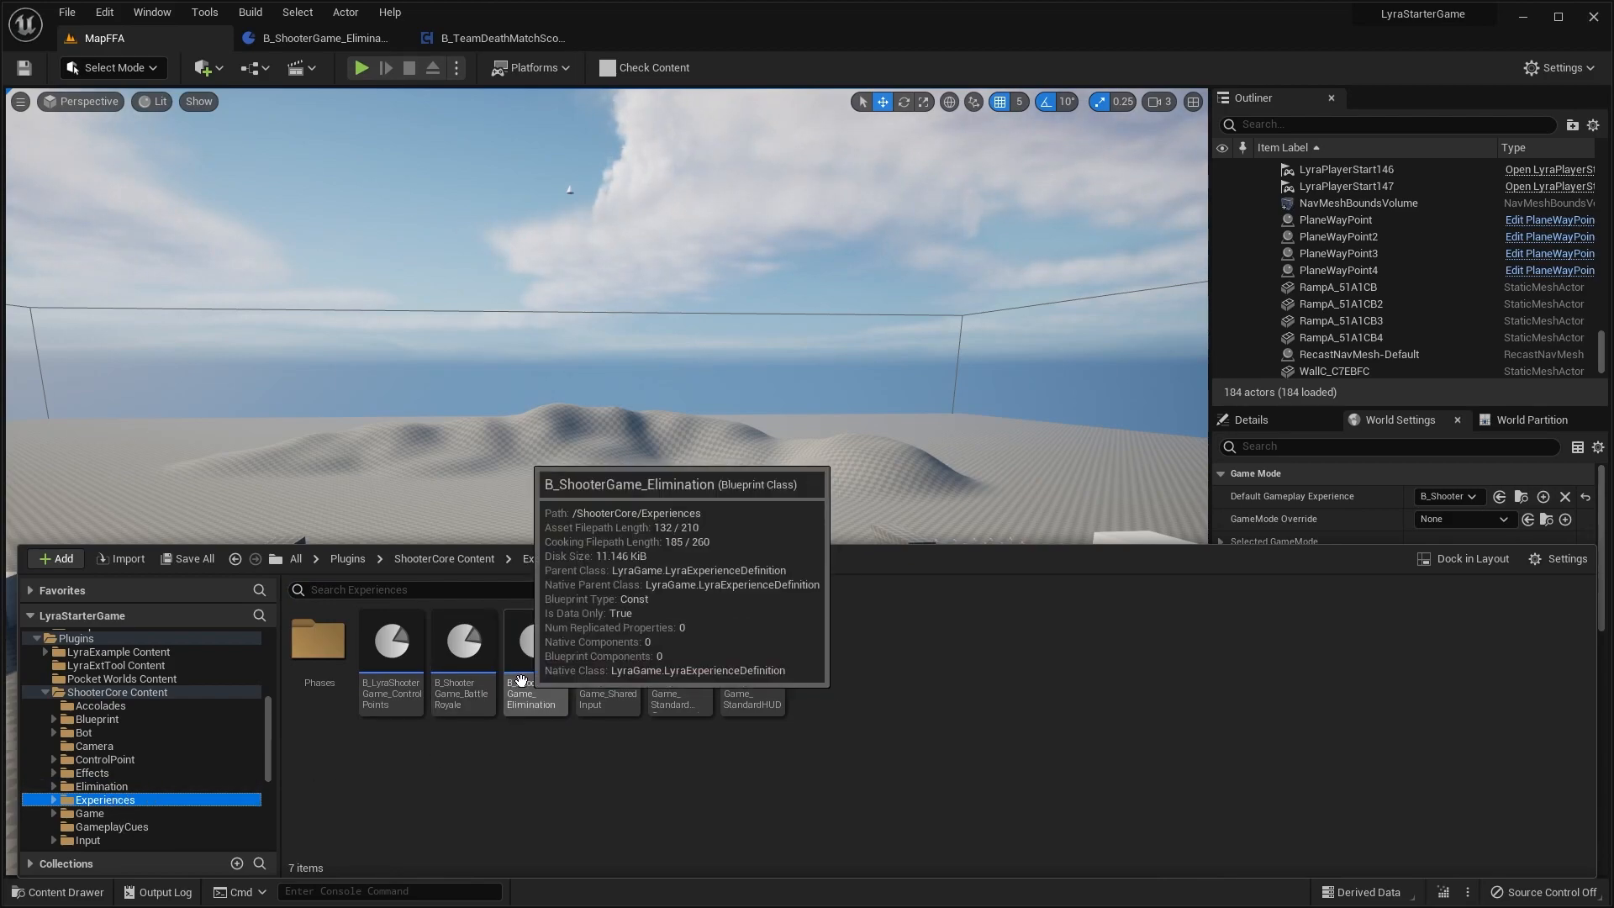
click(391, 668)
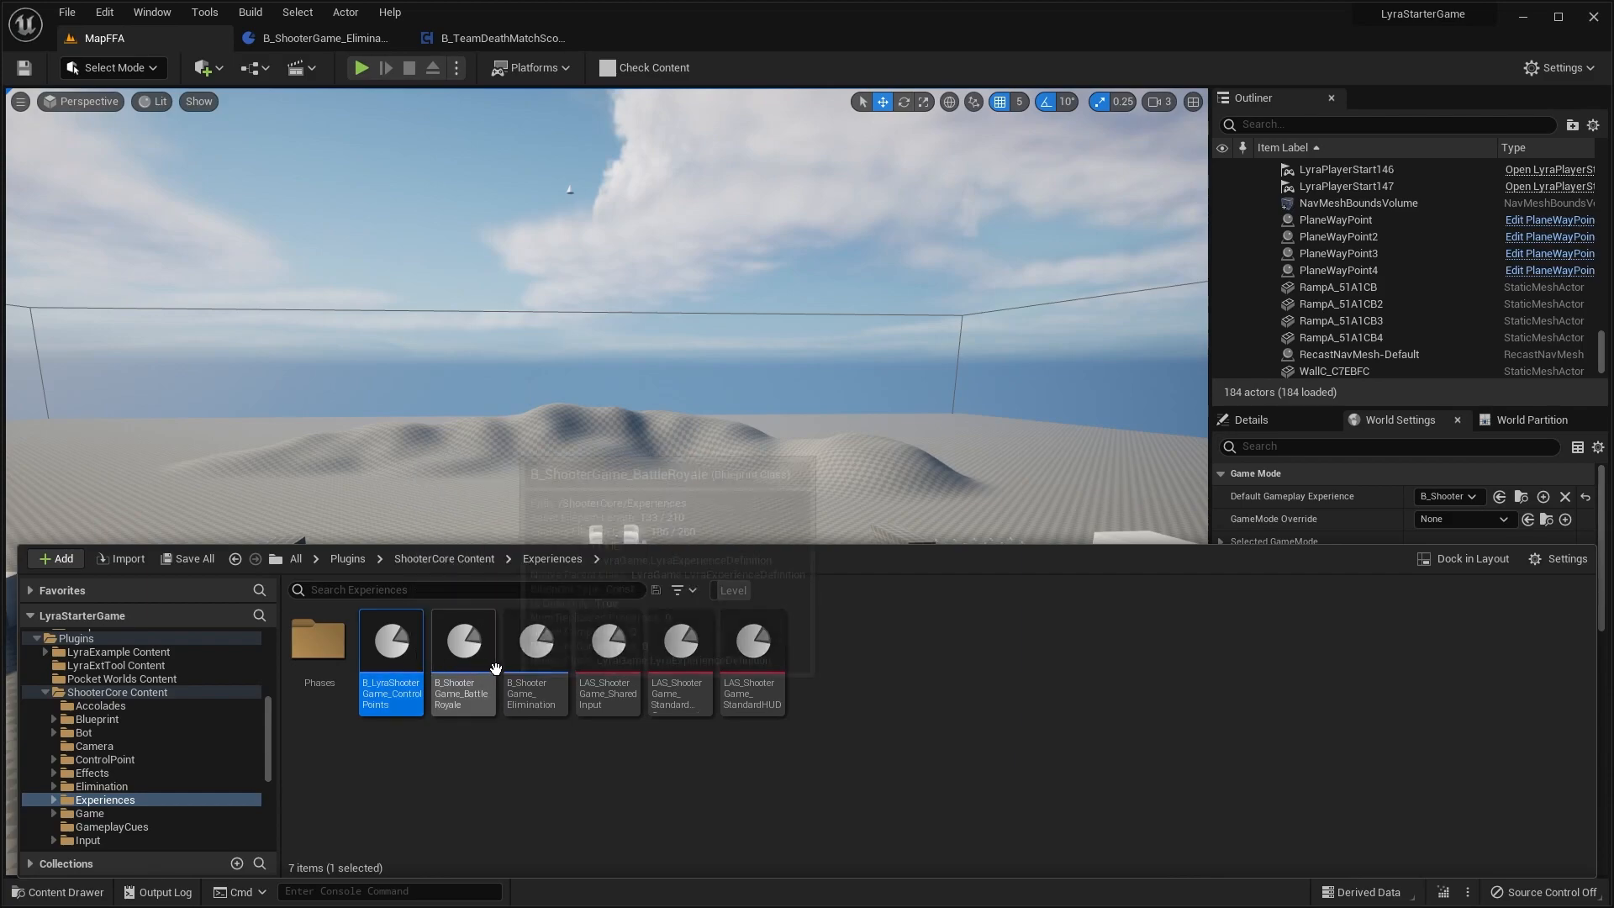
click(530, 656)
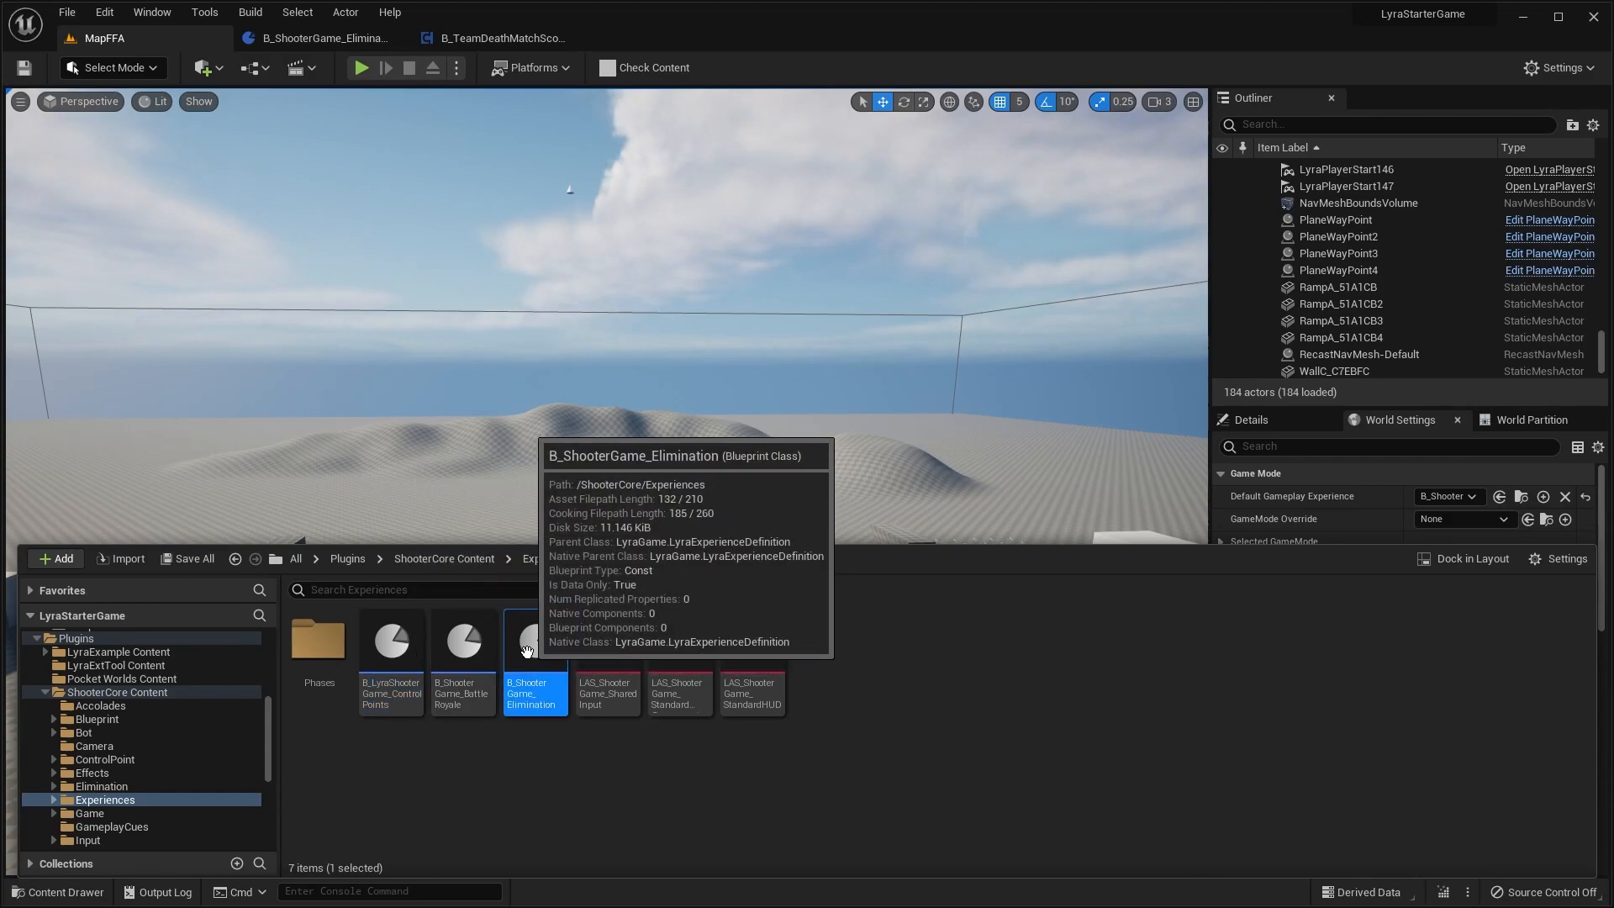
right_click(527, 649)
click(630, 345)
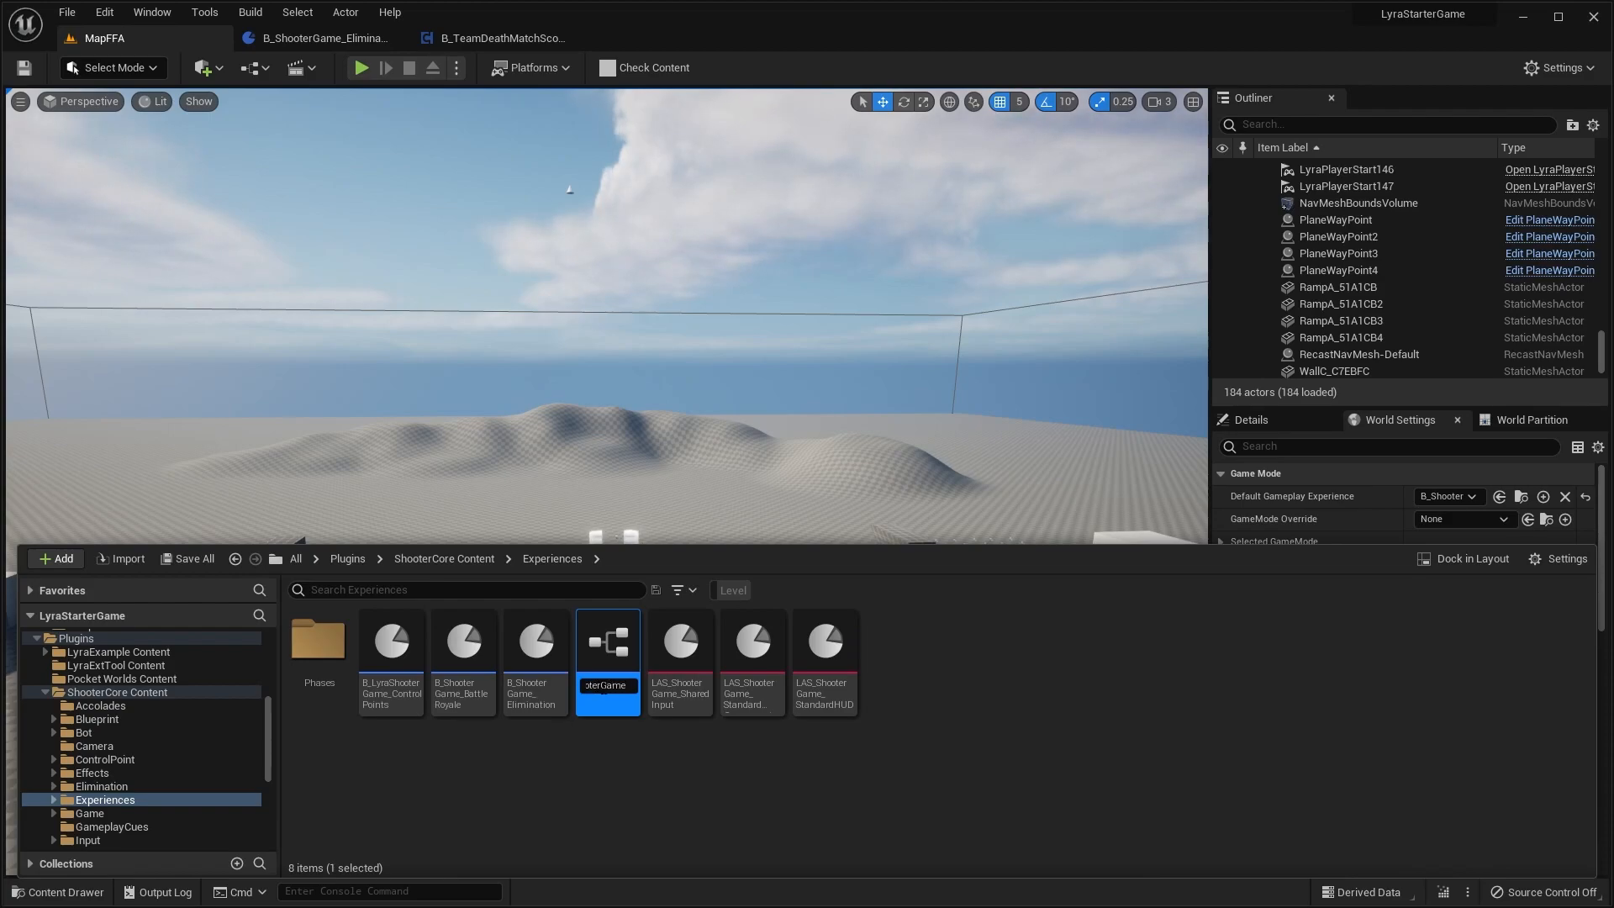
key(Return)
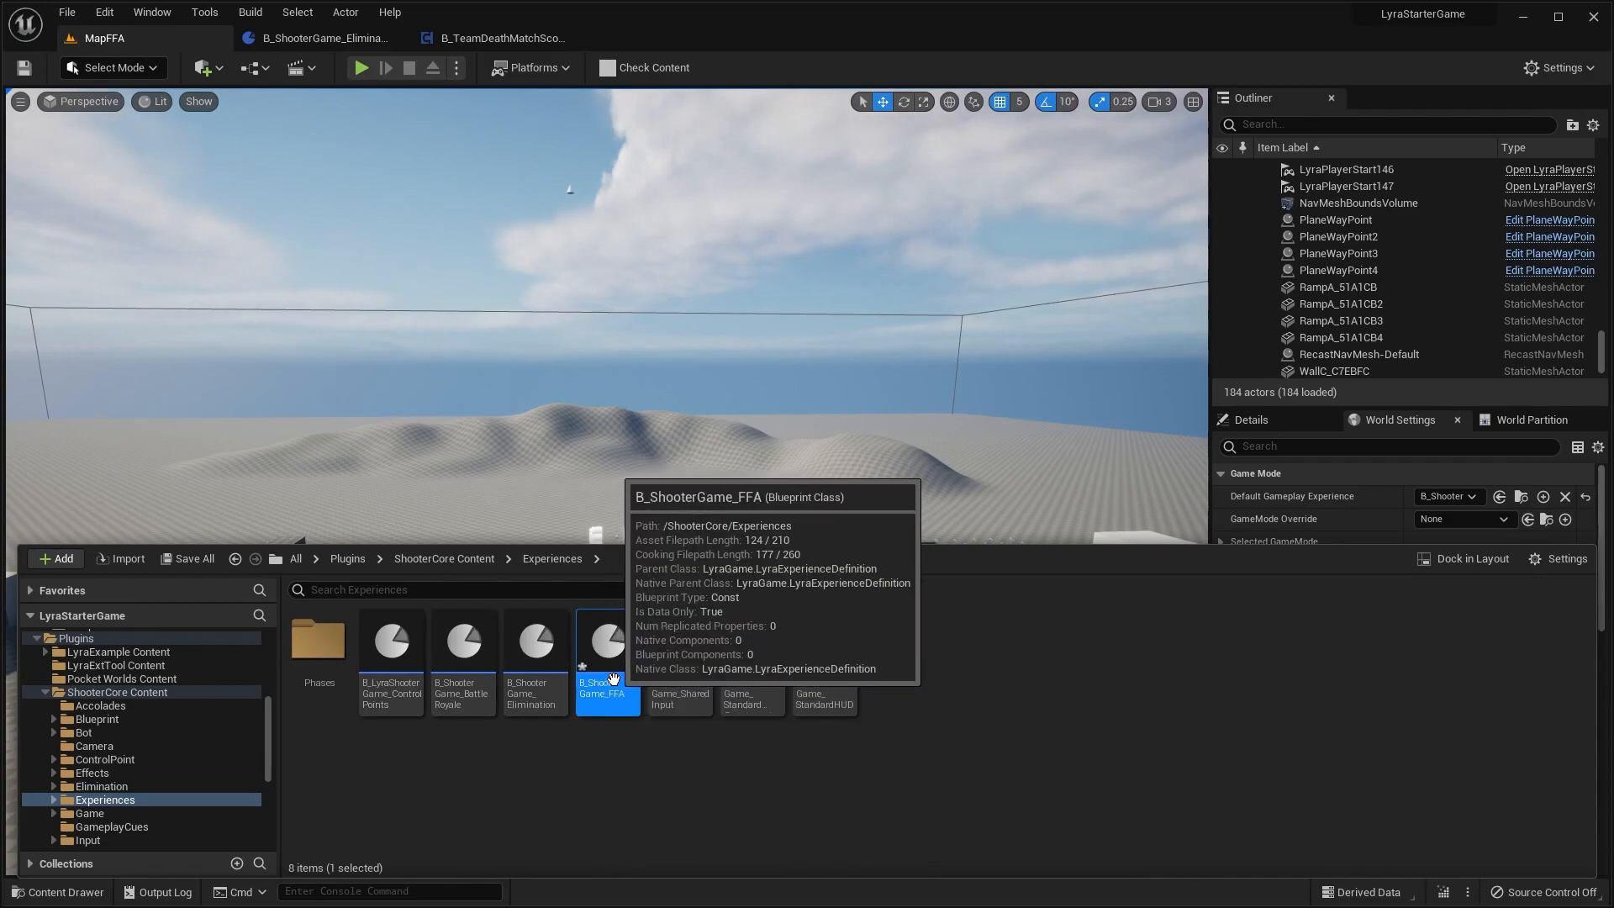
Step: Set MapFFA's Default Gameplay Experience to B_ShooterGame_FFA in the World Settings
right_drag(703, 450, 655, 460)
right_drag(782, 612, 814, 620)
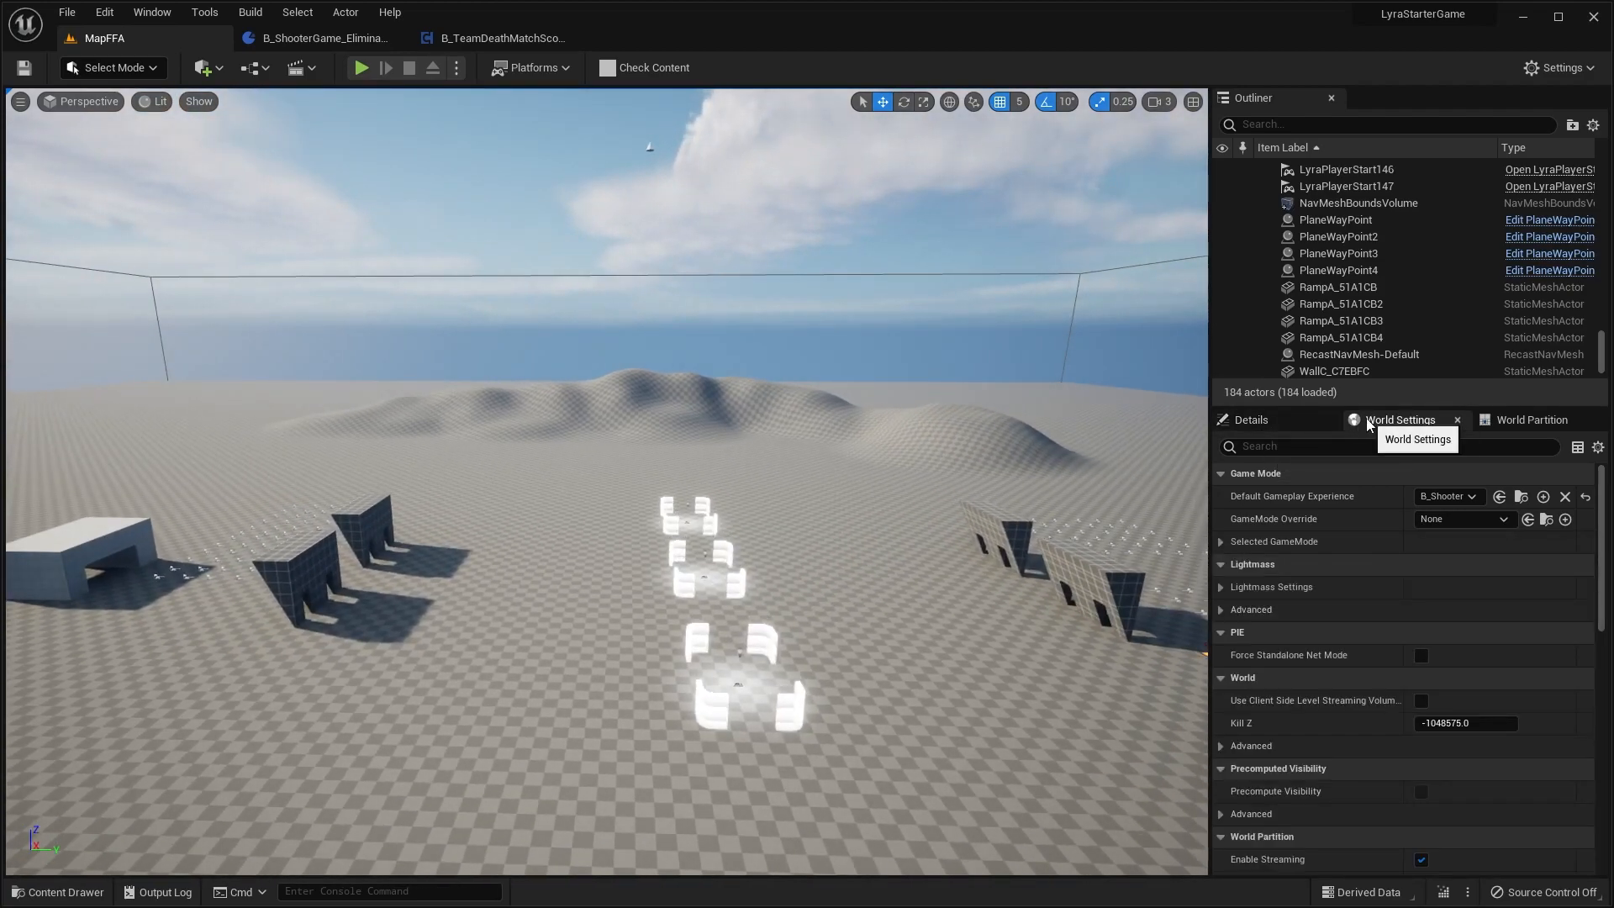
click(151, 13)
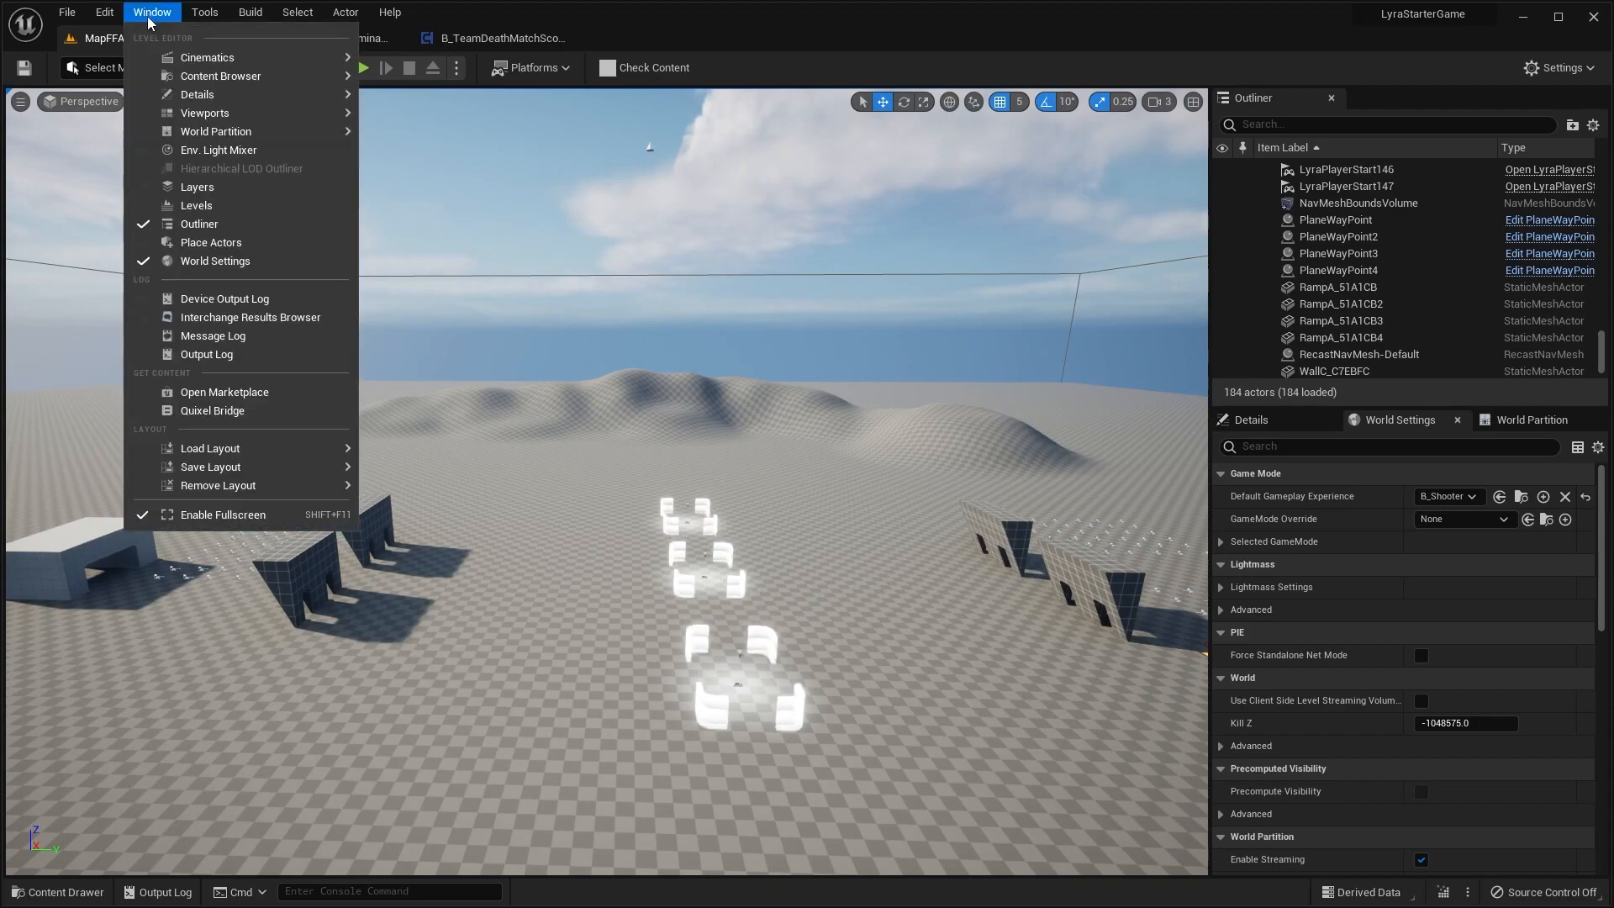
right_drag(928, 388, 898, 376)
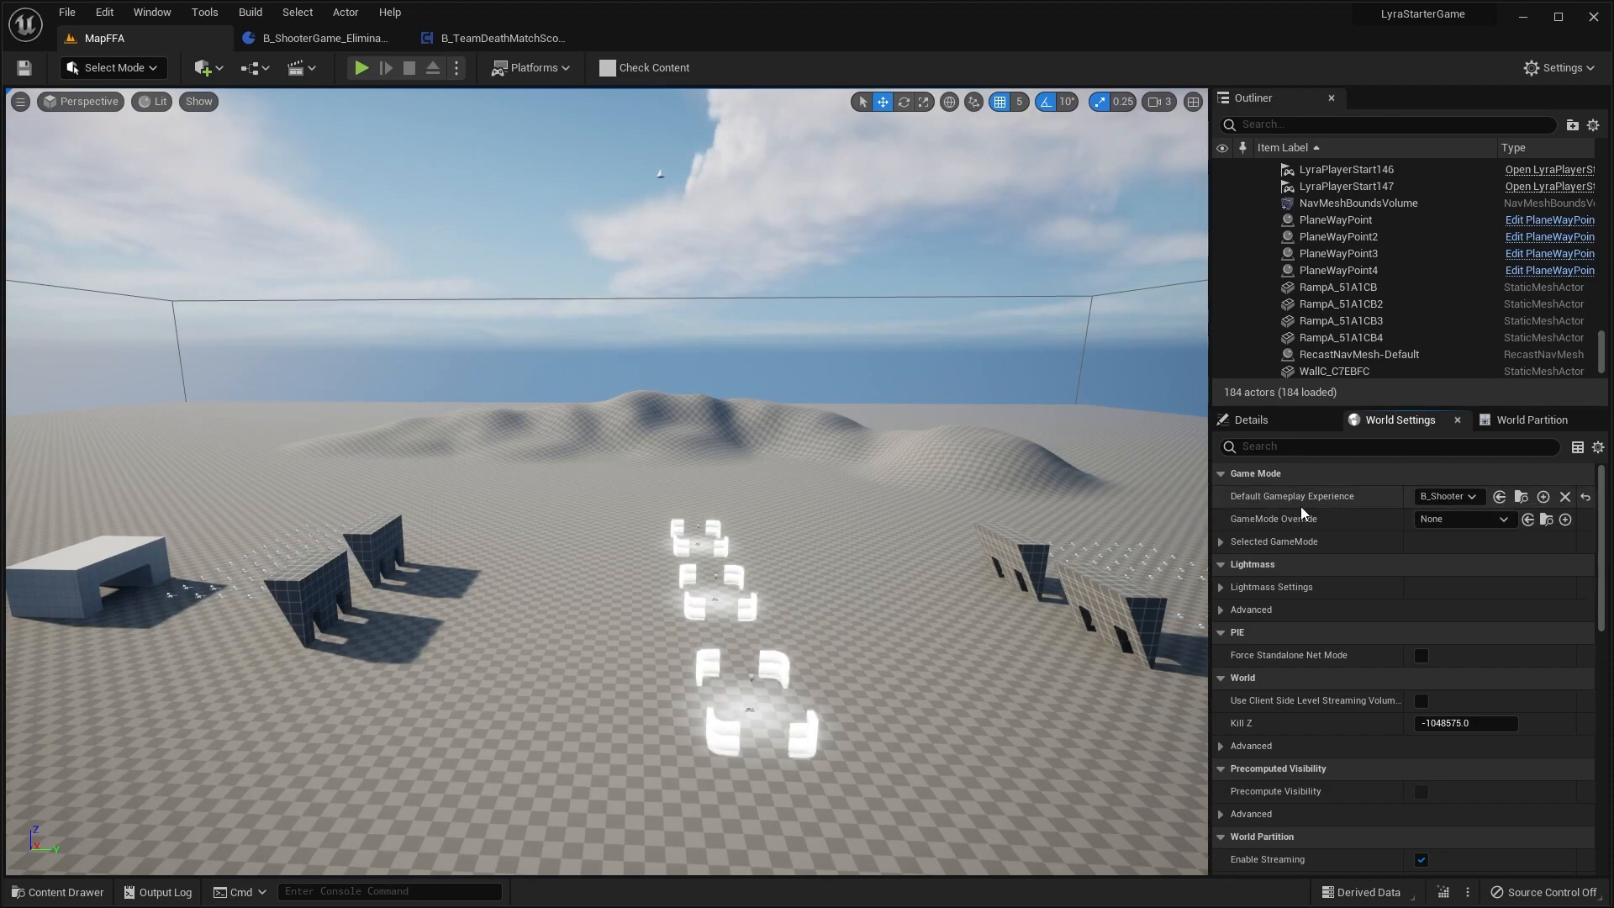
click(1450, 497)
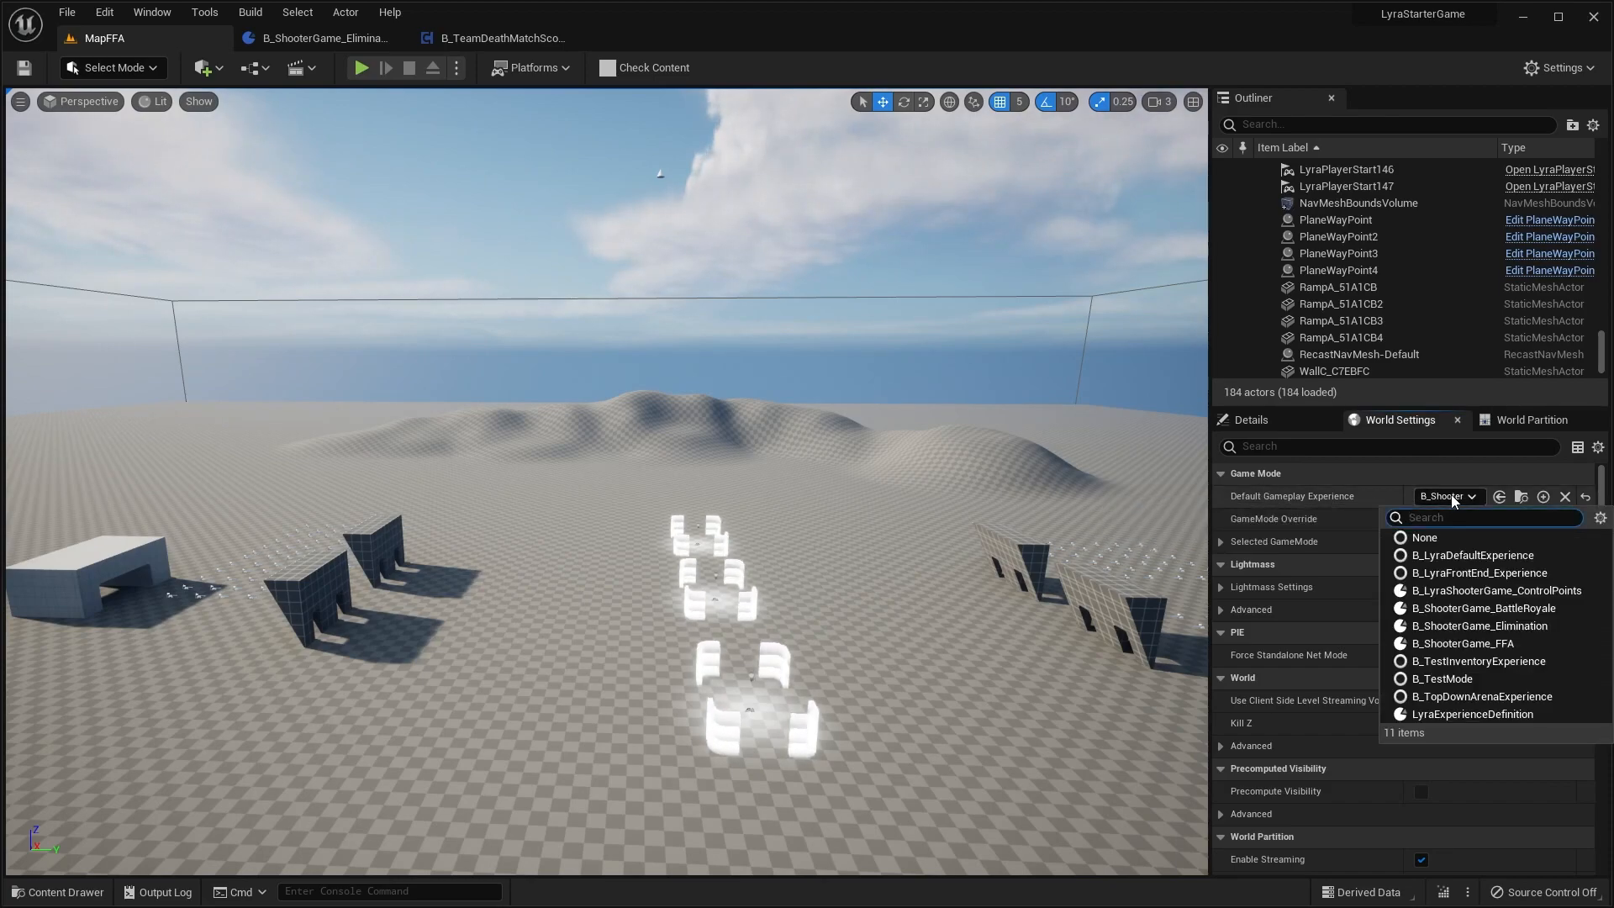
click(1462, 644)
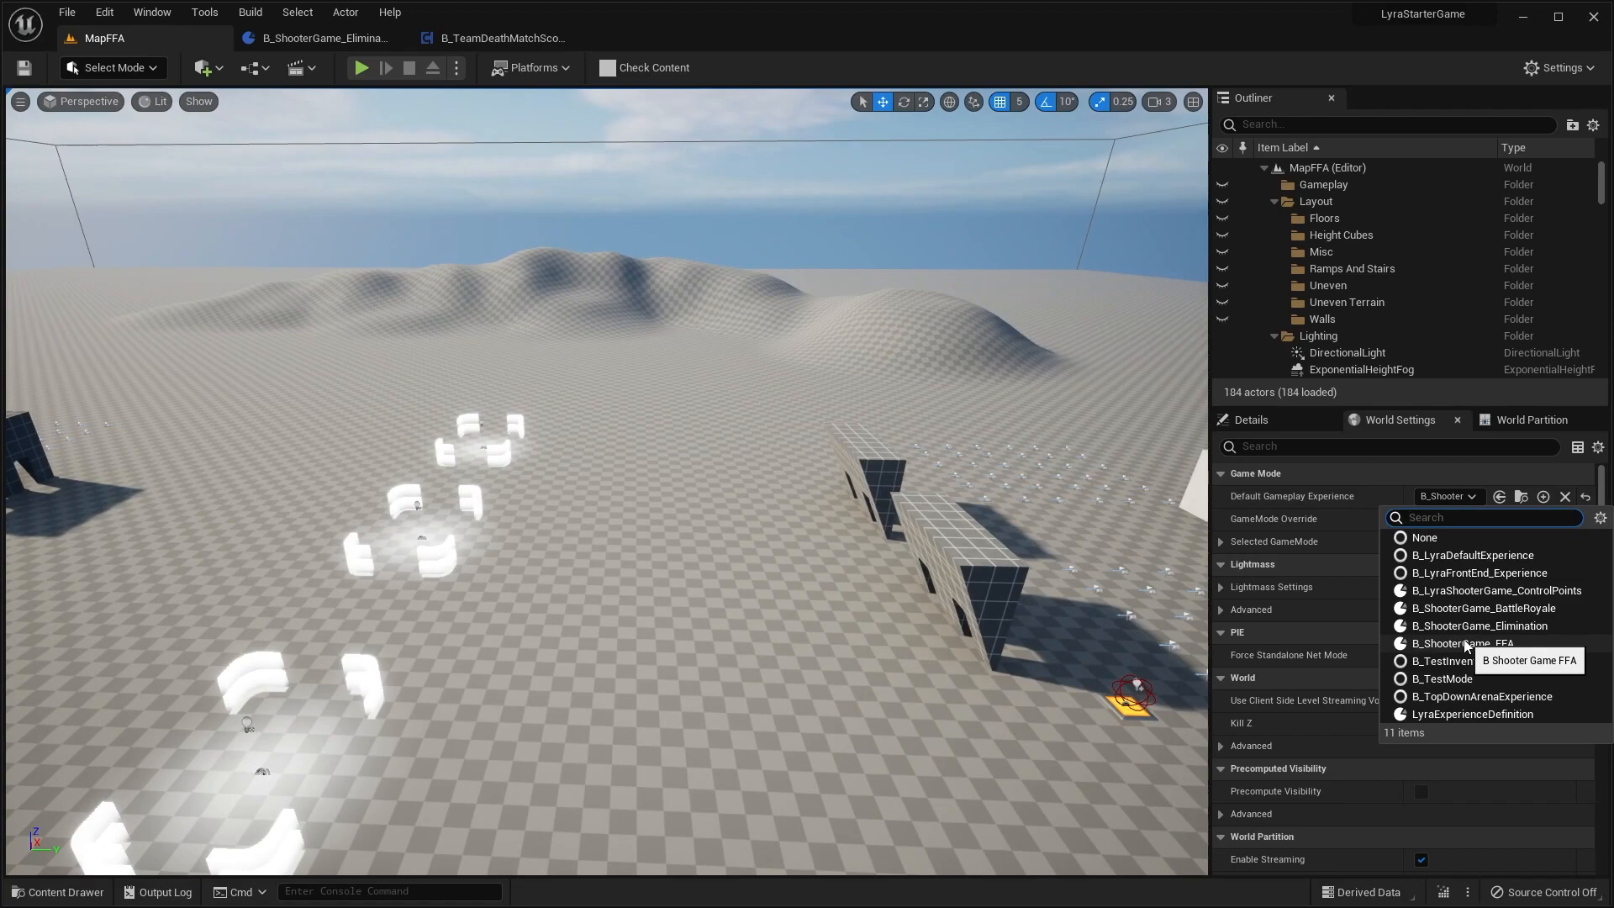
Step: Choose B_ShooterGame_FFA as the level's default gameplay experience, save all changes and recheck the assignment
click(1465, 644)
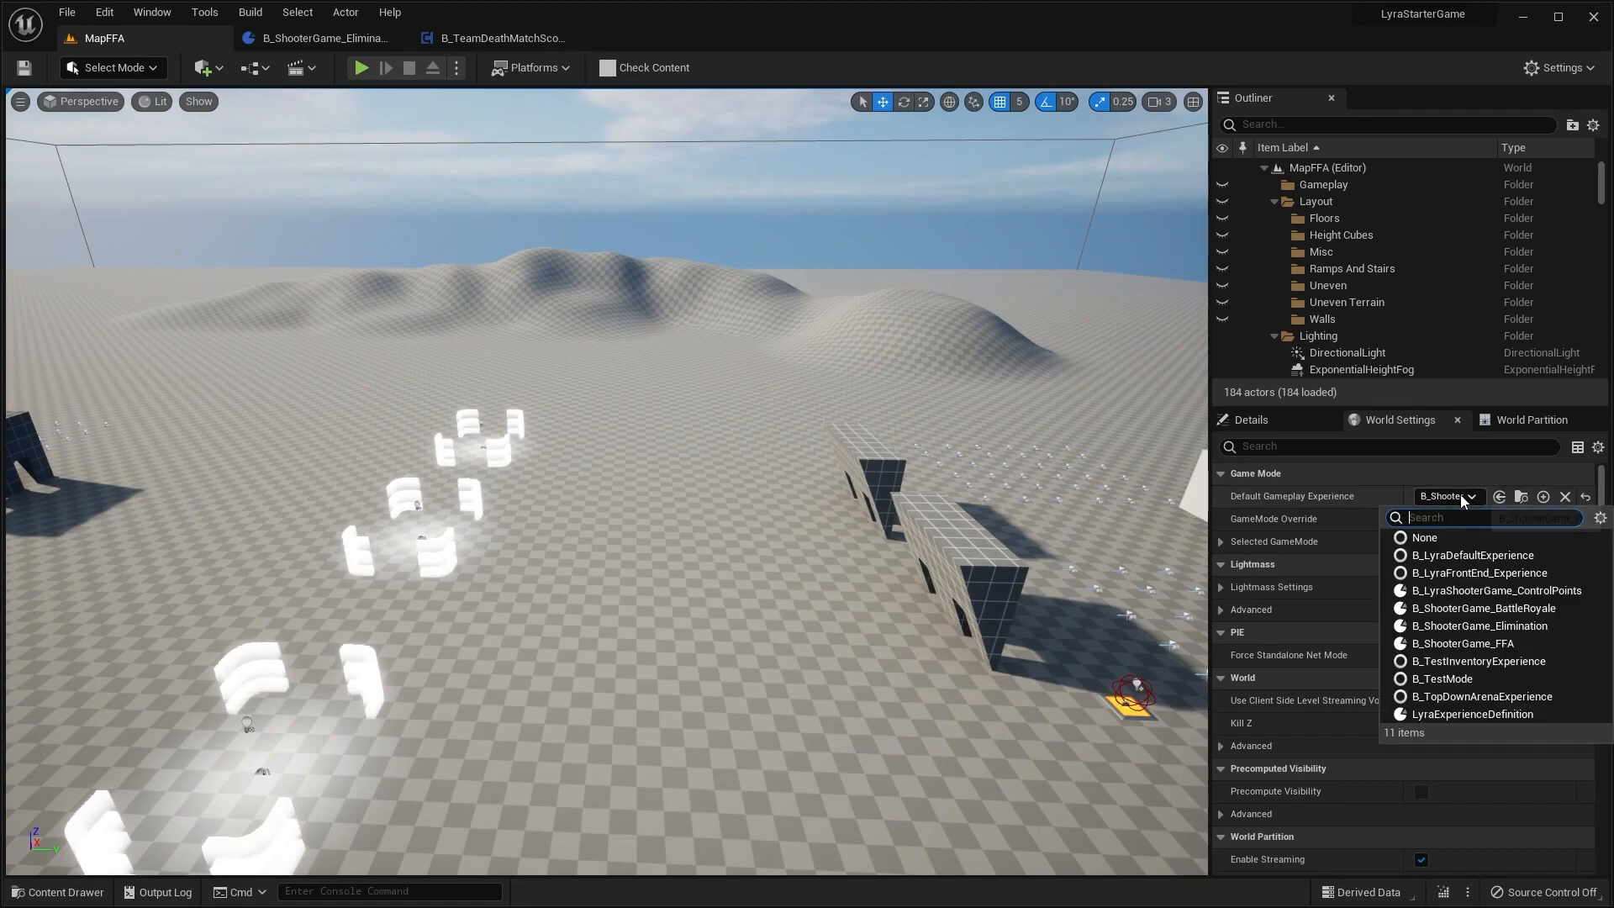
click(1402, 558)
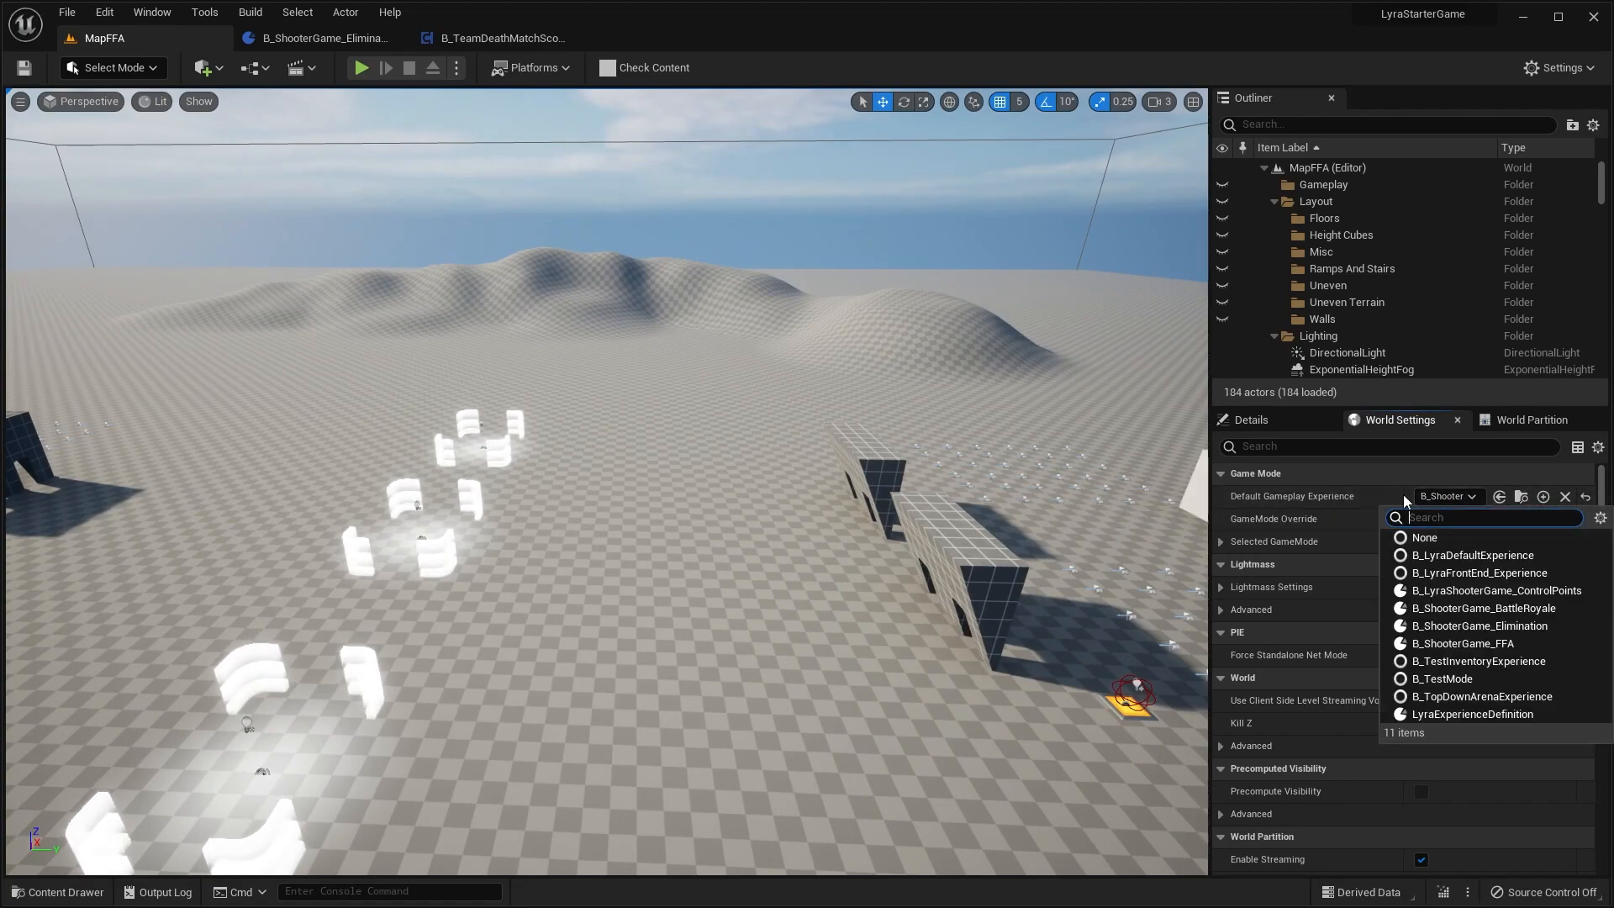
click(1404, 500)
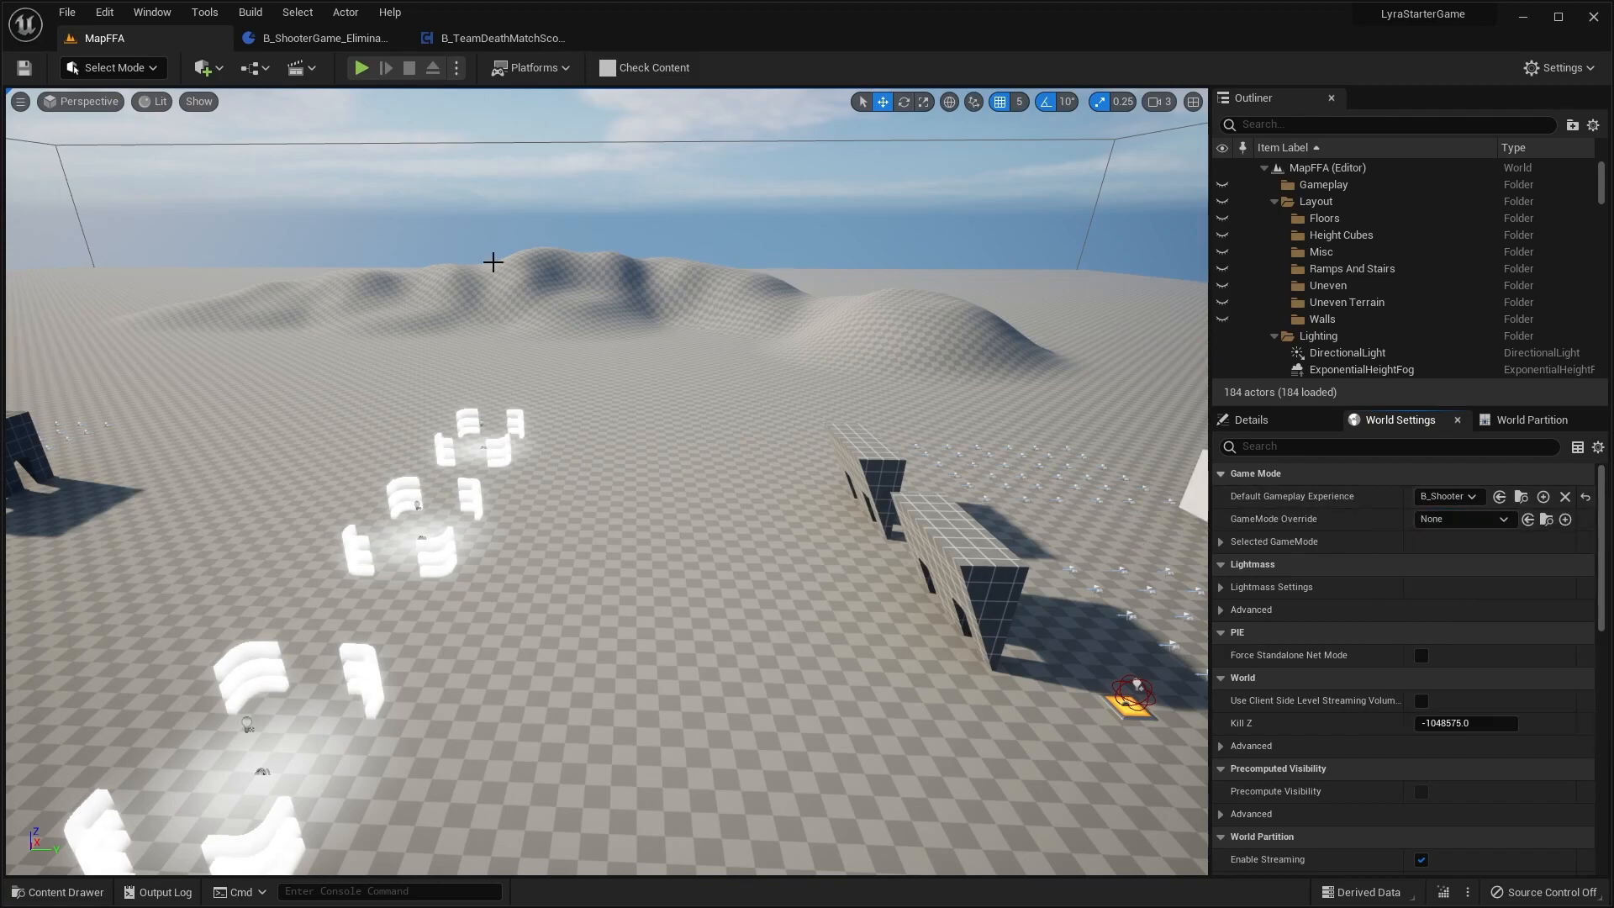
click(67, 12)
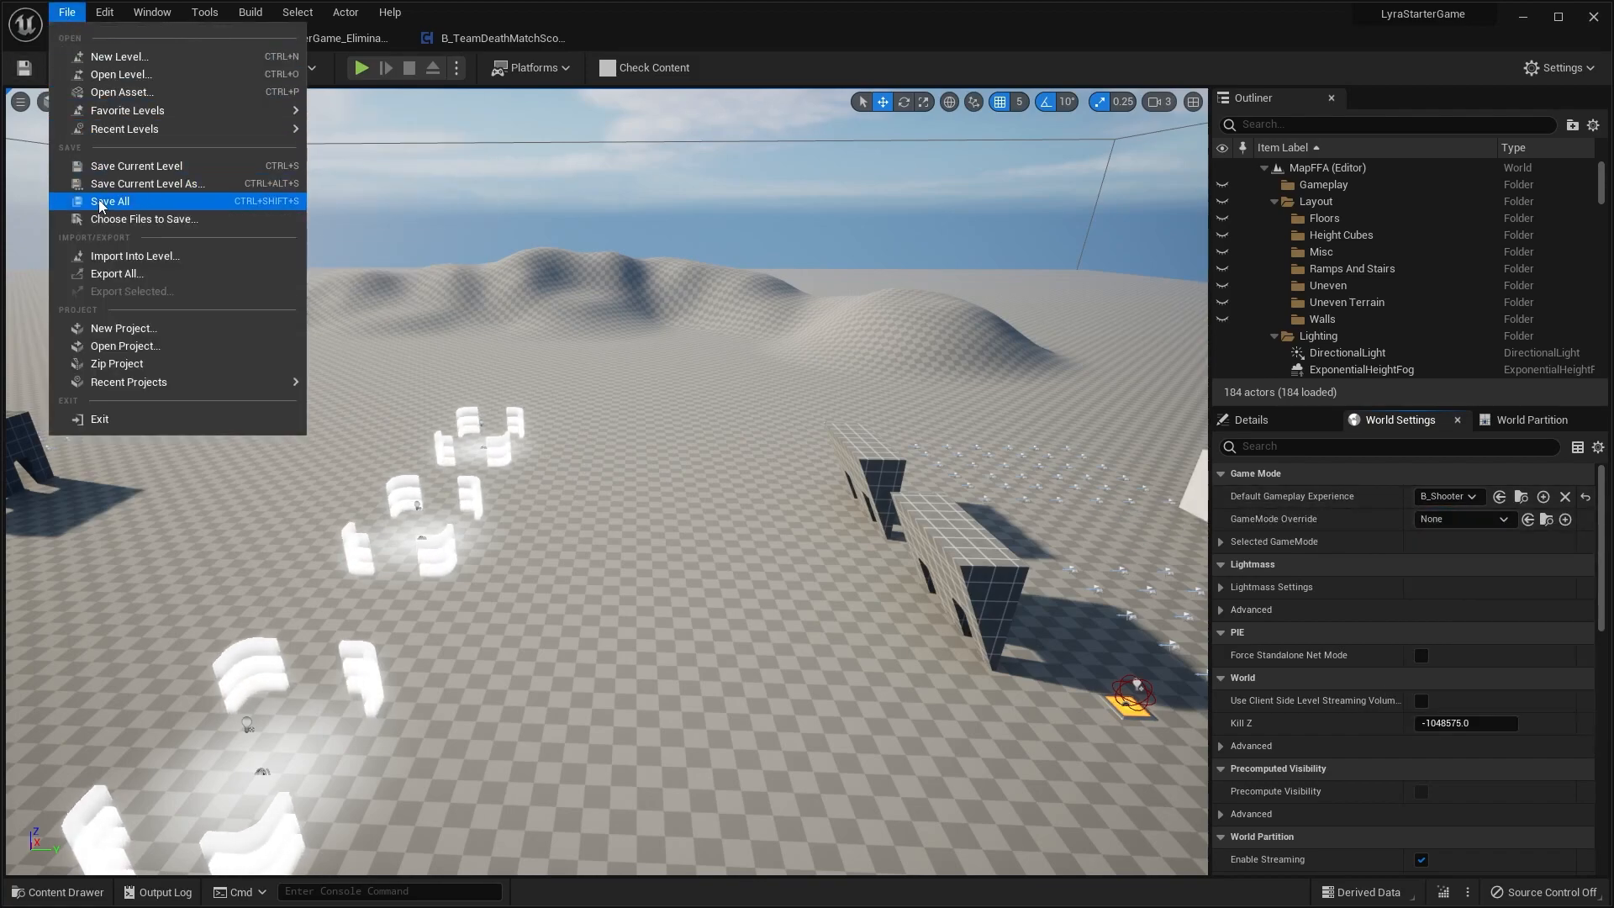
click(105, 201)
click(1444, 496)
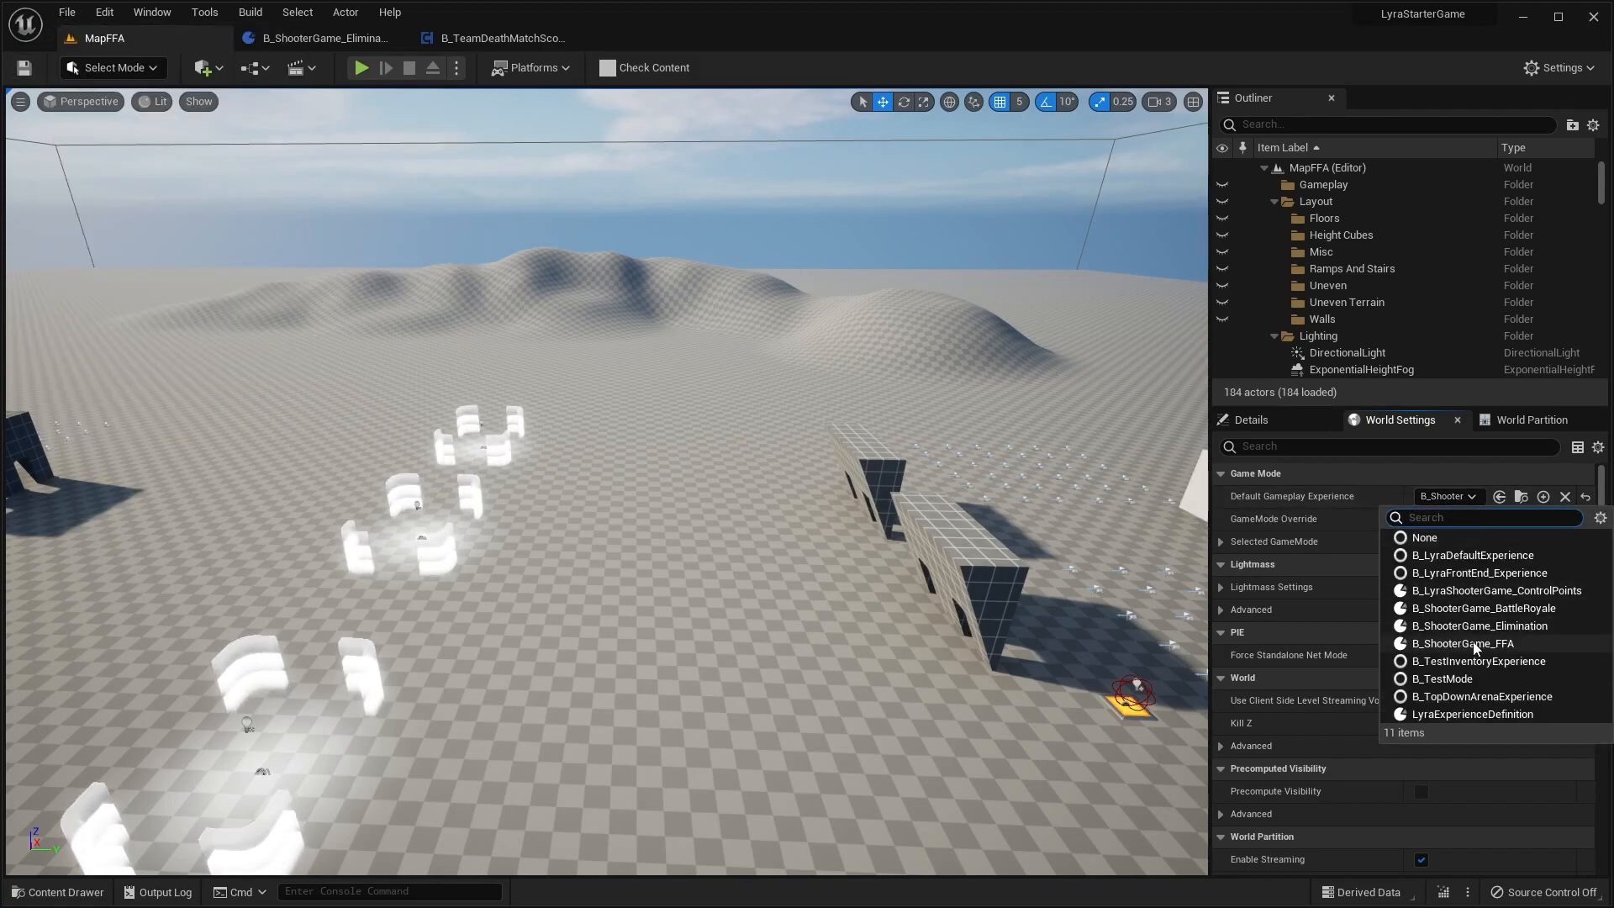
click(1344, 516)
Step: Open the B_ShooterGame_FFA experience from the ShooterCore Experiences folder
click(79, 894)
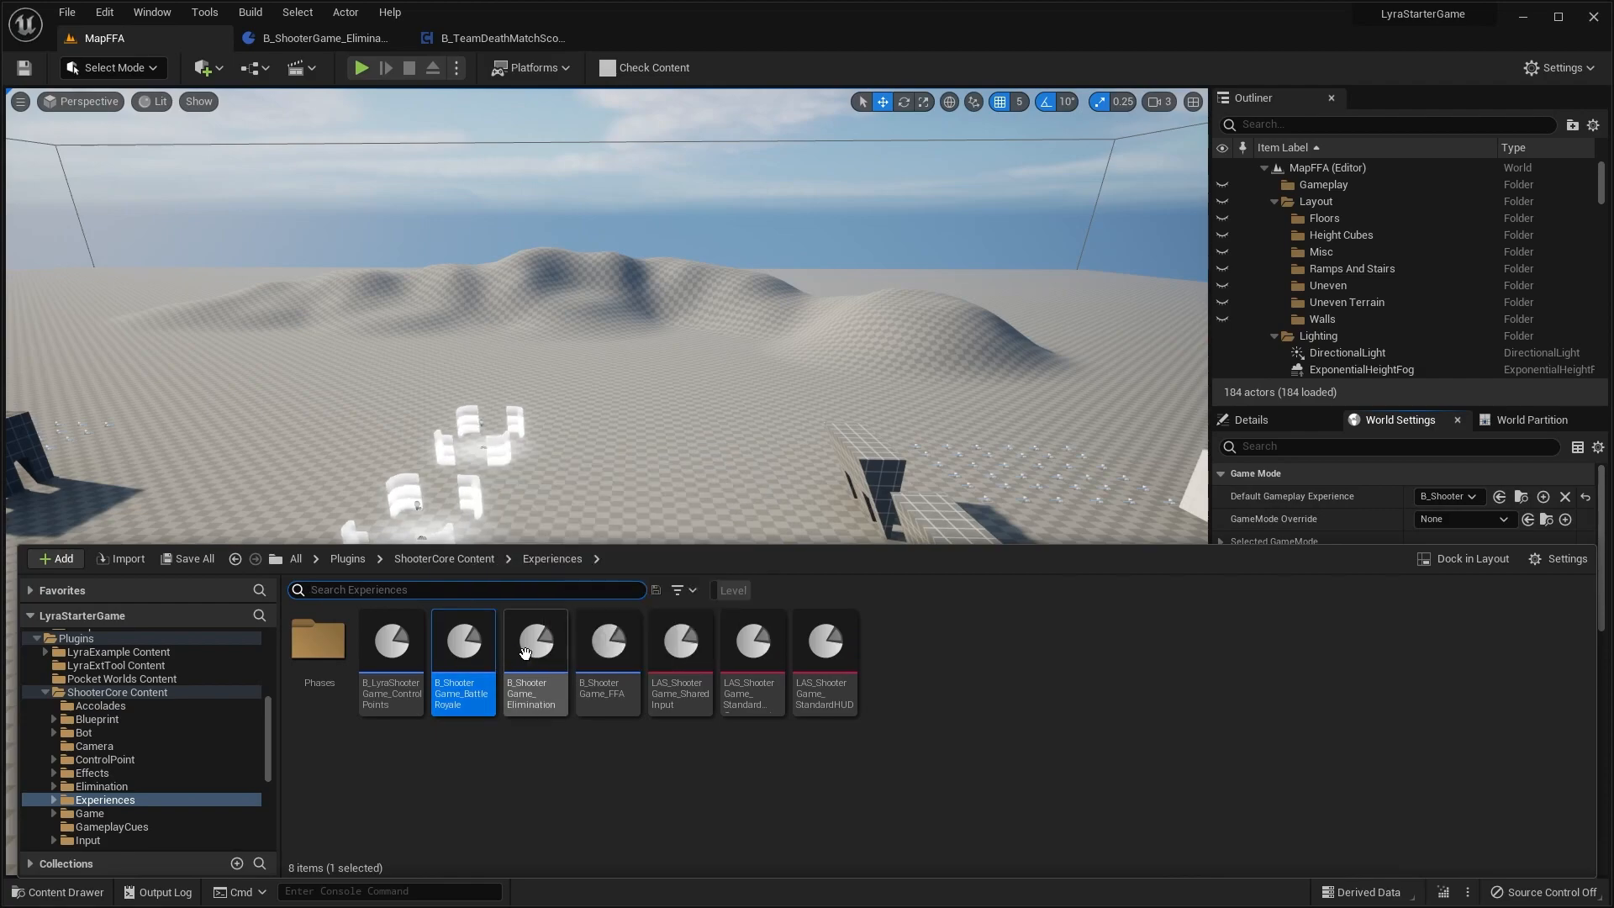
scroll(168, 708, up, 10)
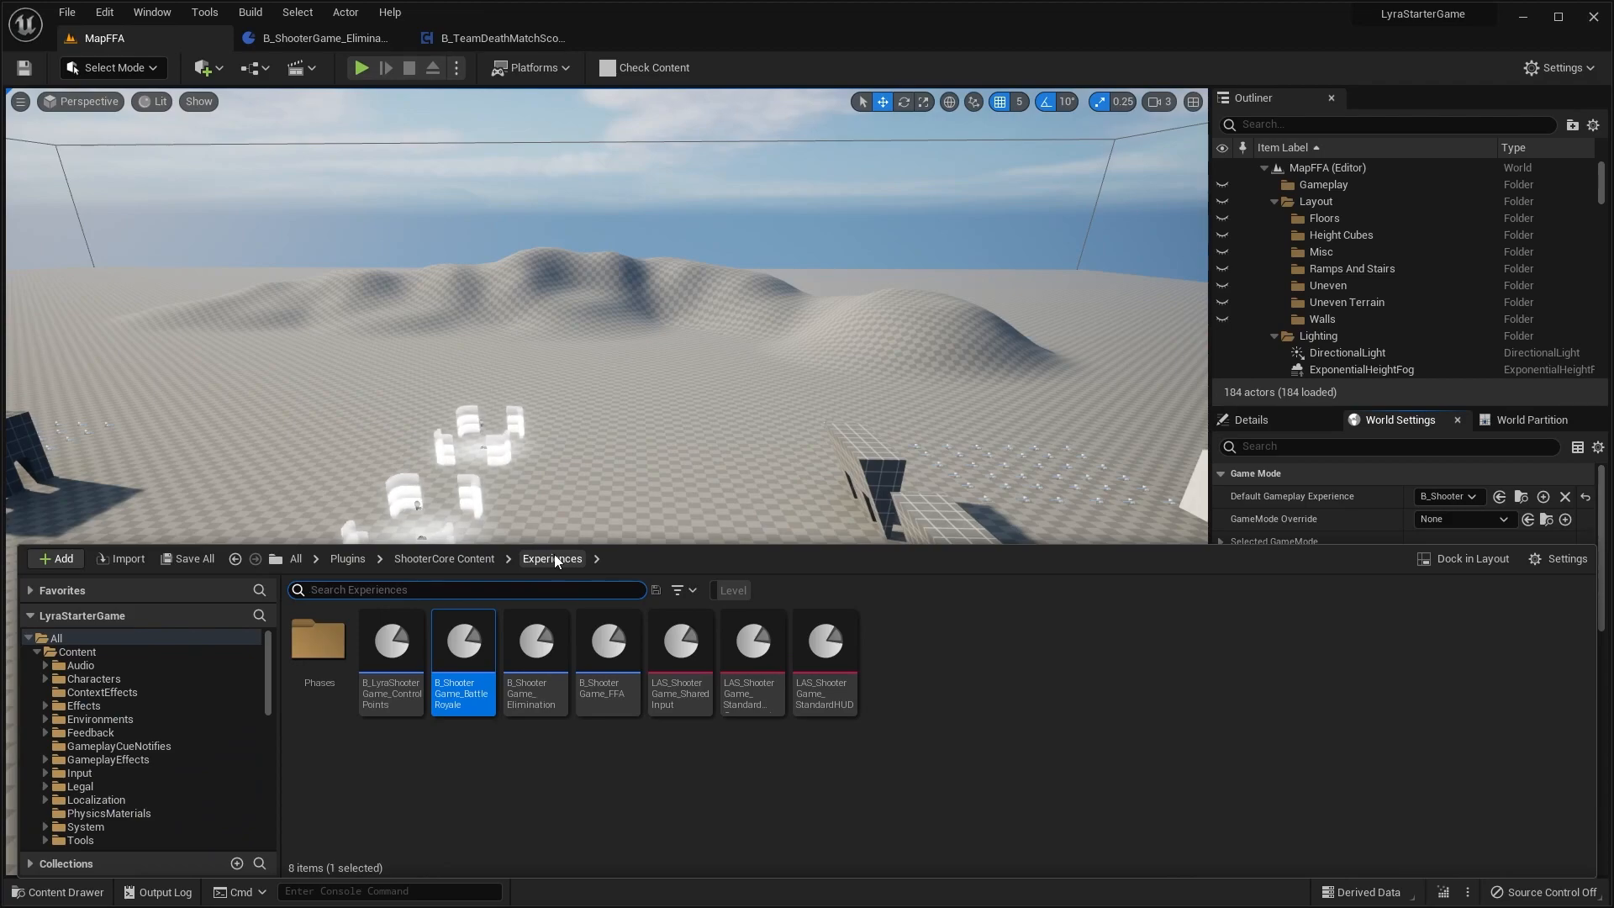
mouse_move(455, 683)
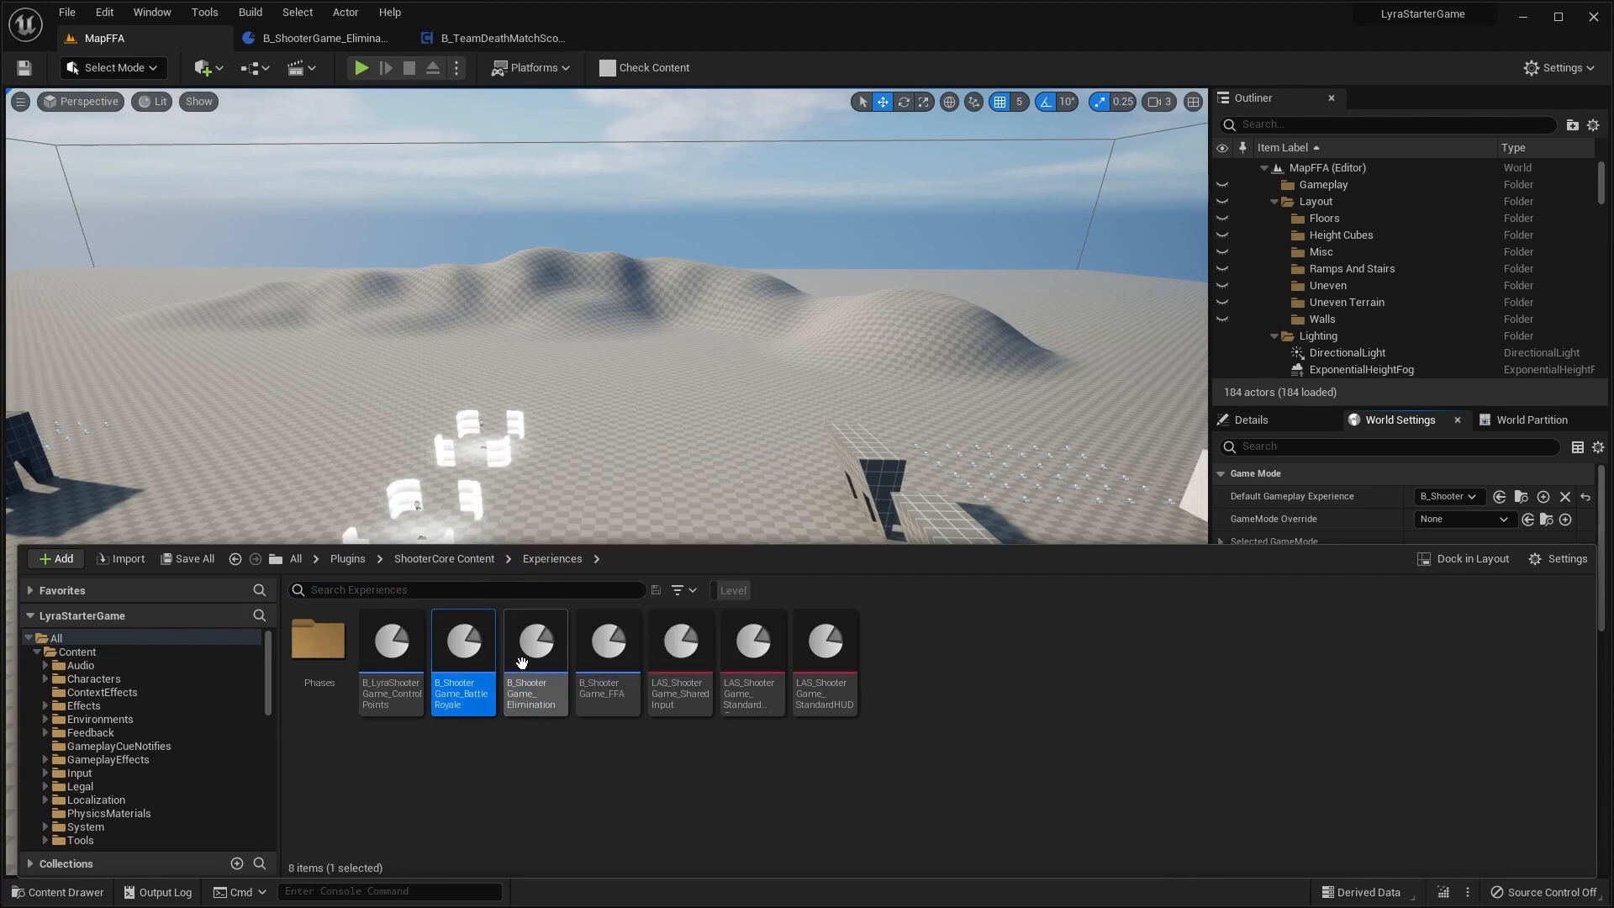
click(604, 660)
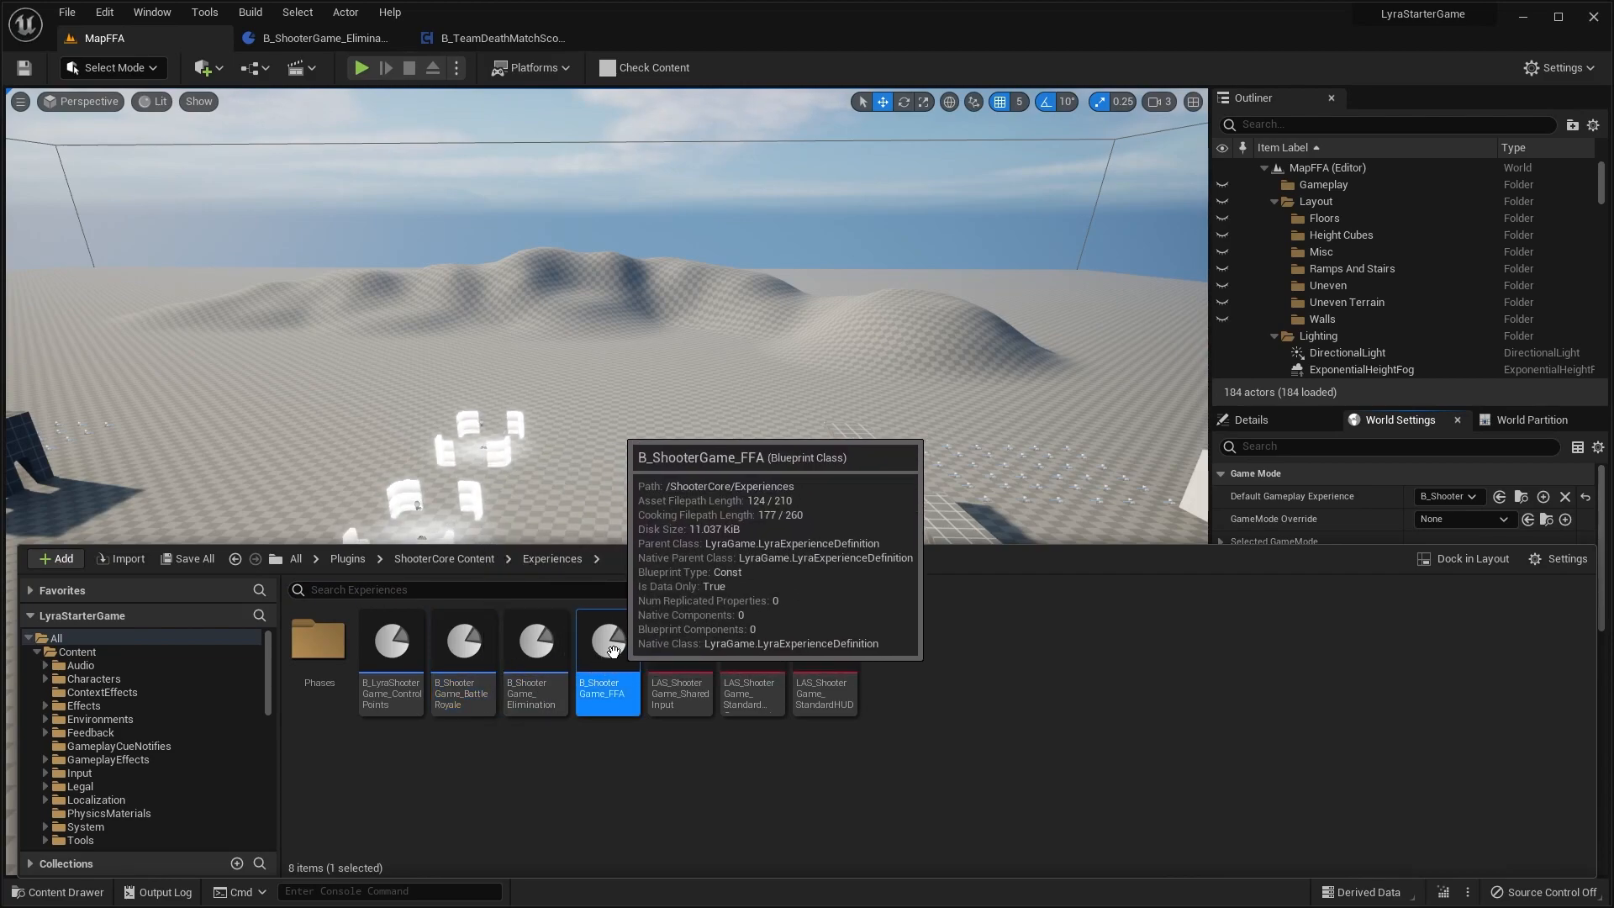
double_click(599, 658)
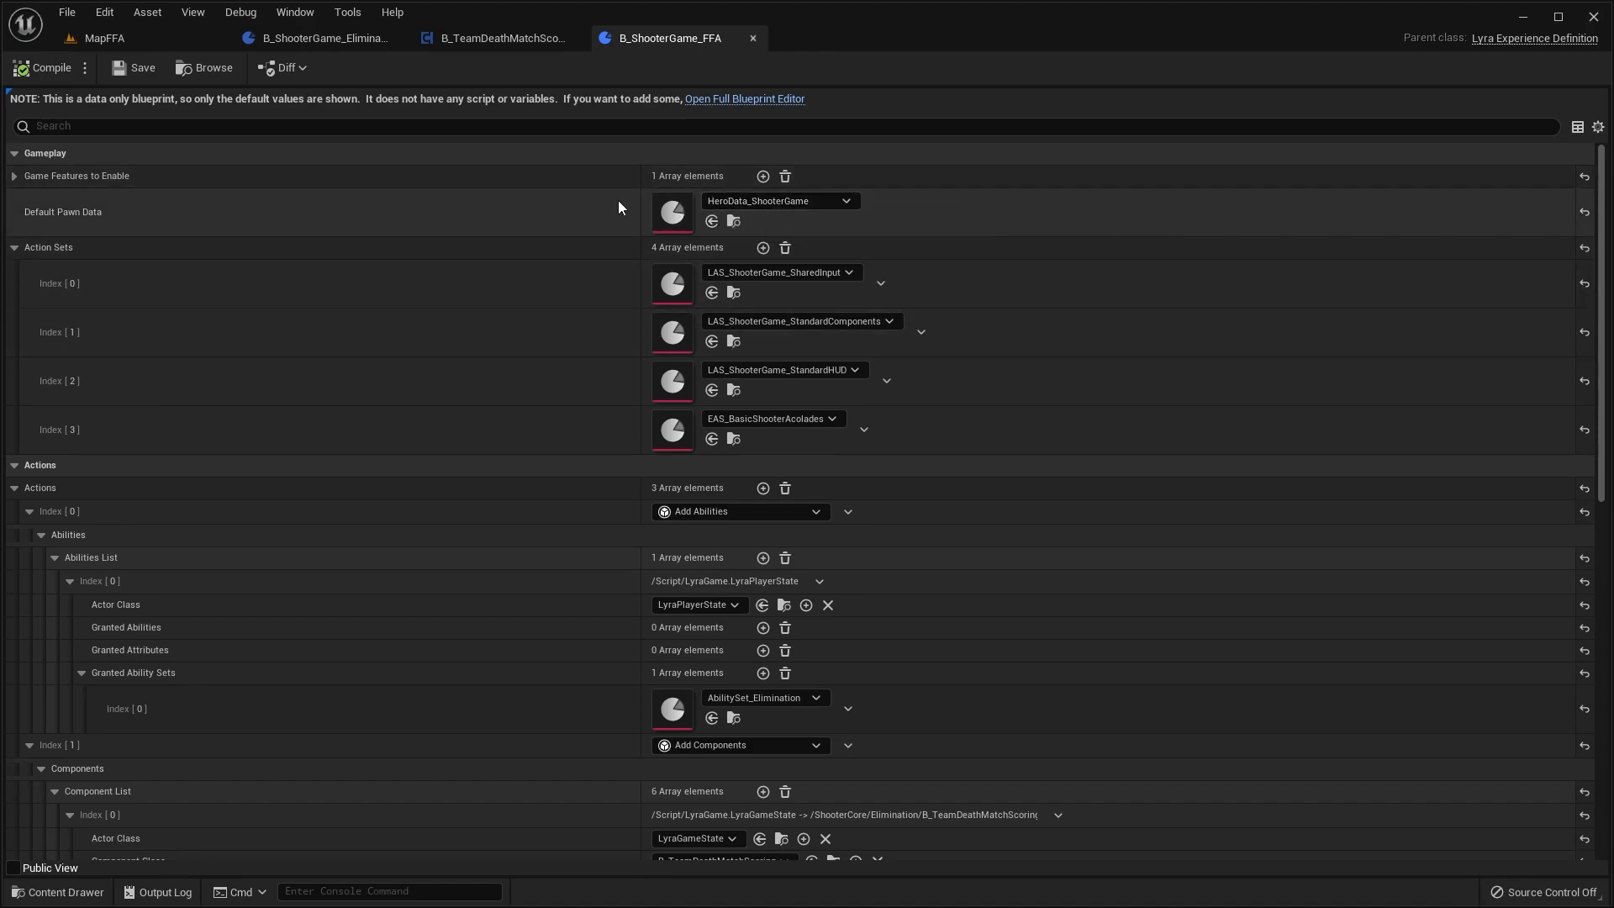
Step: Collapse the Abilities List and the individual Component List entries of B_ShooterGame_FFA for an overview of its actions
scroll(617, 201, down, 3)
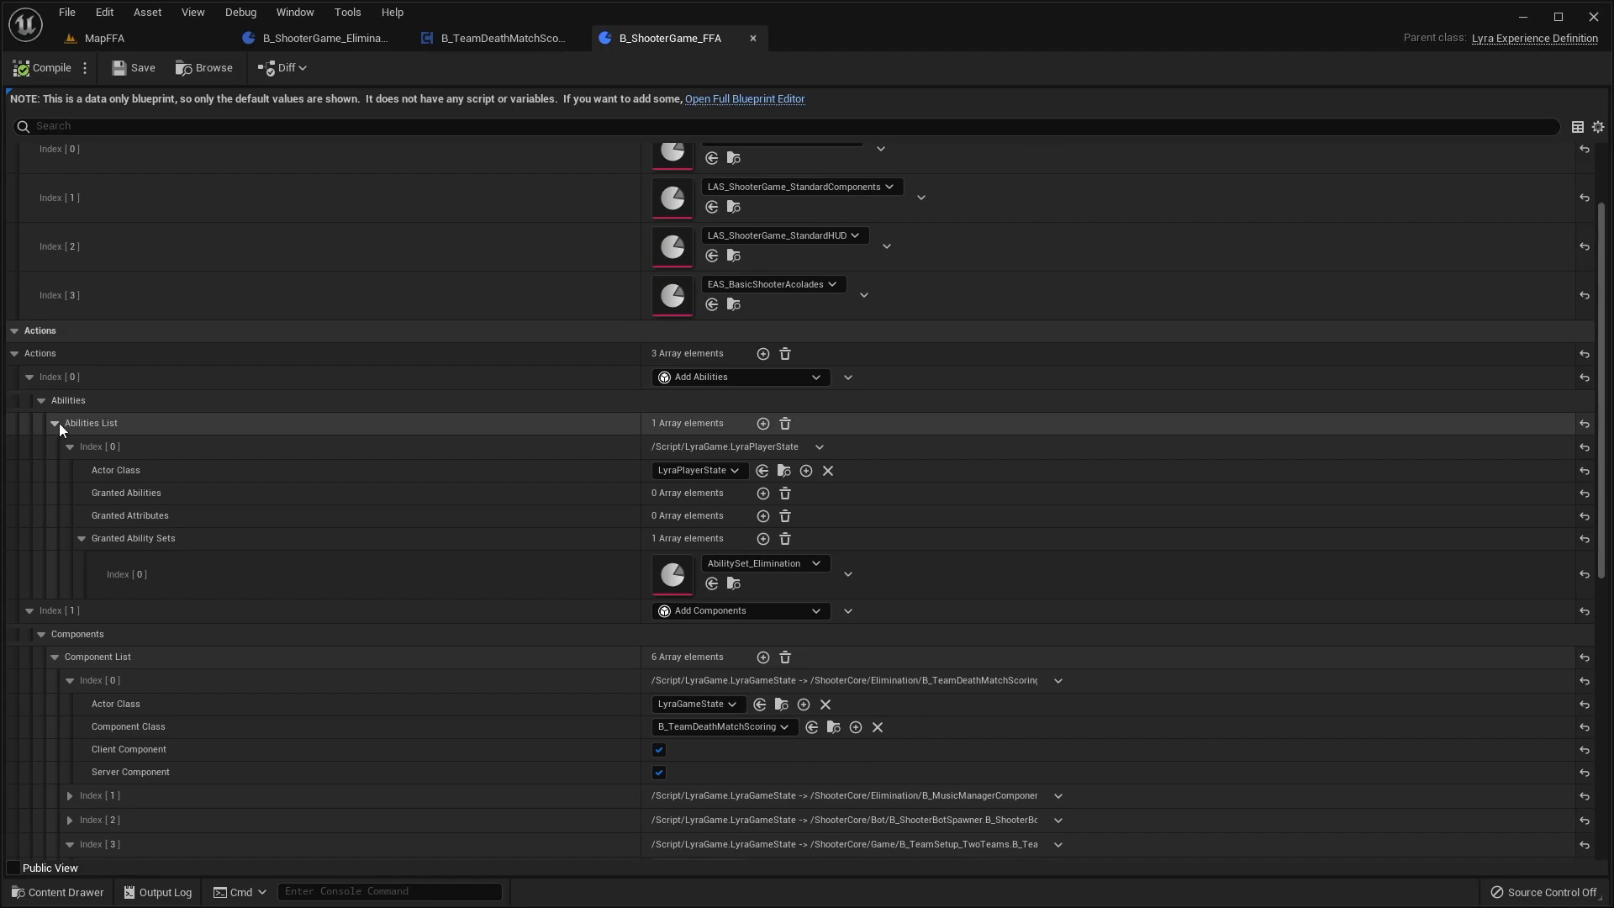
click(56, 423)
click(54, 495)
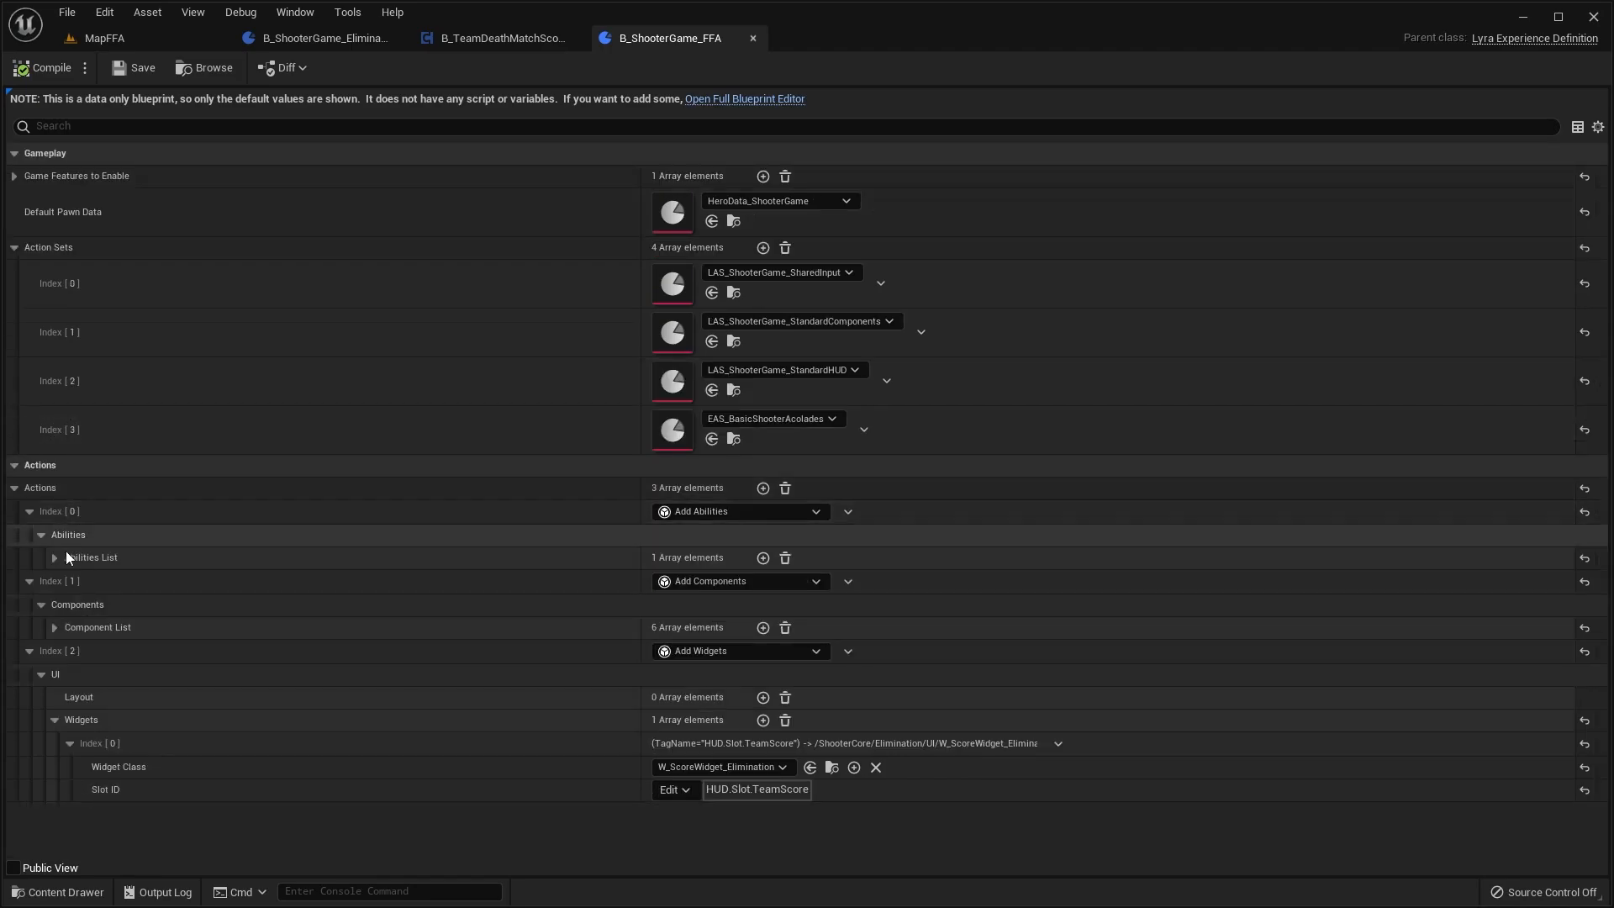
click(56, 628)
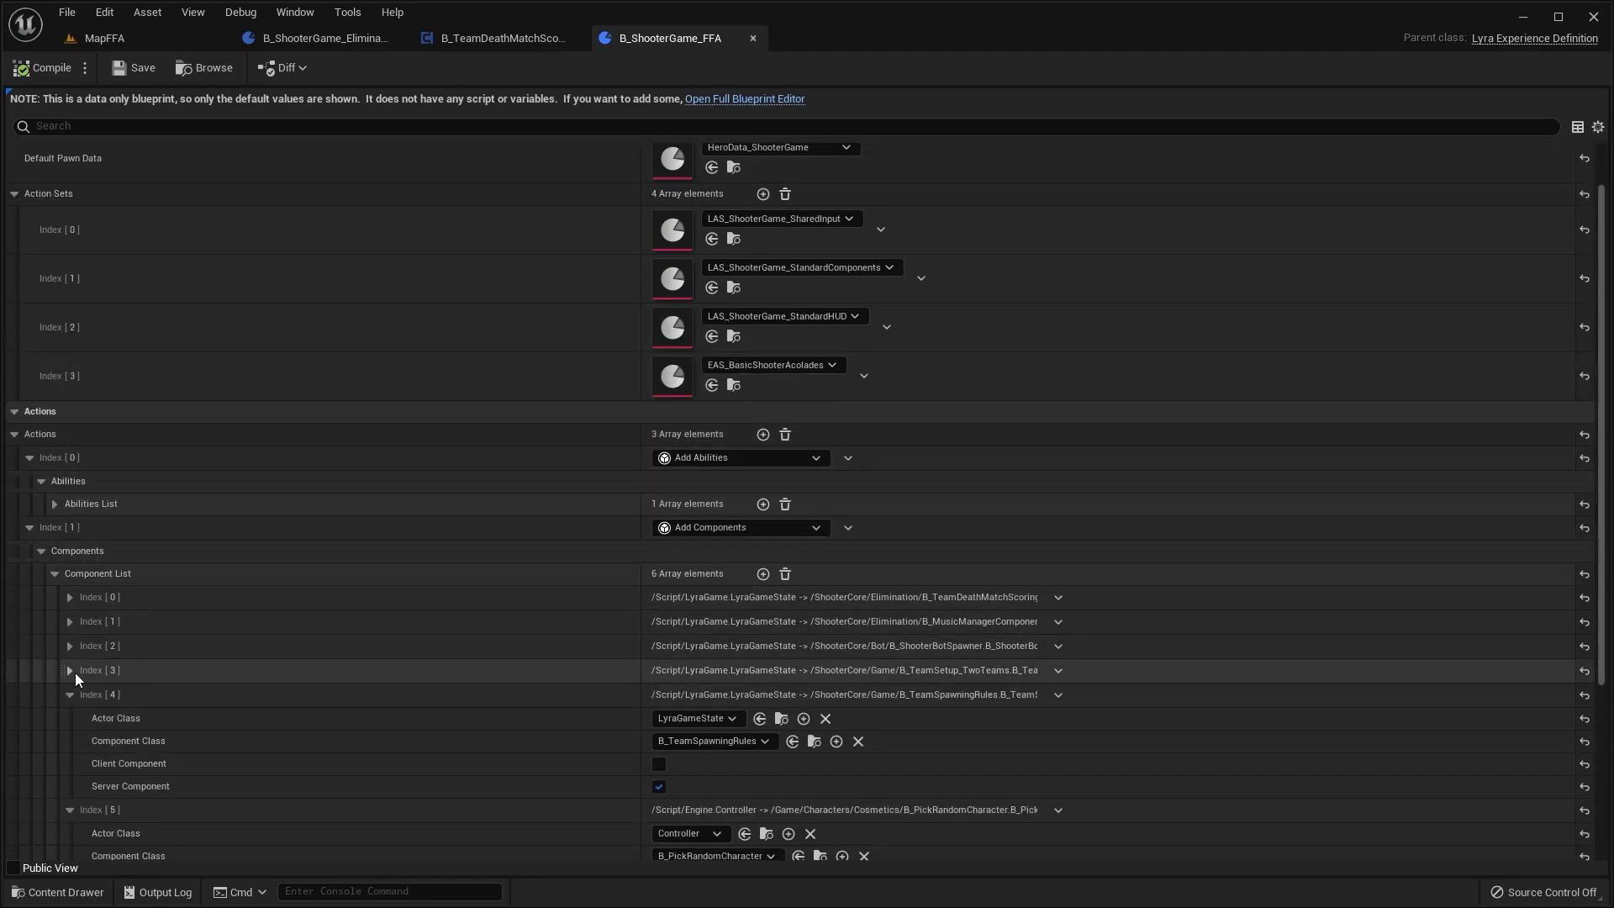
click(71, 697)
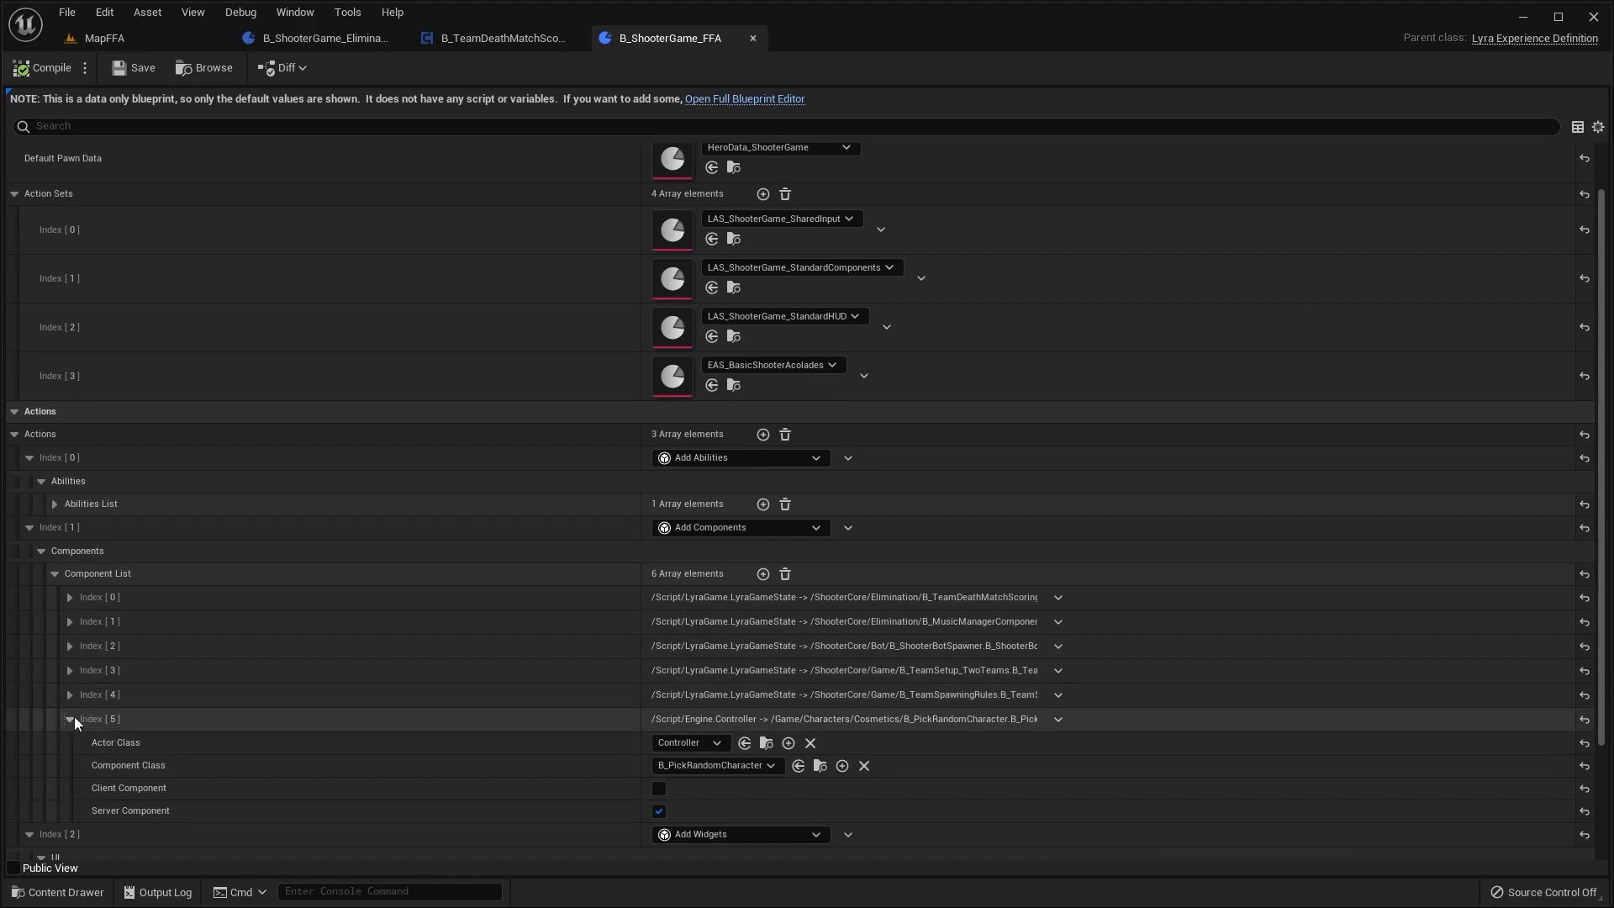
click(72, 718)
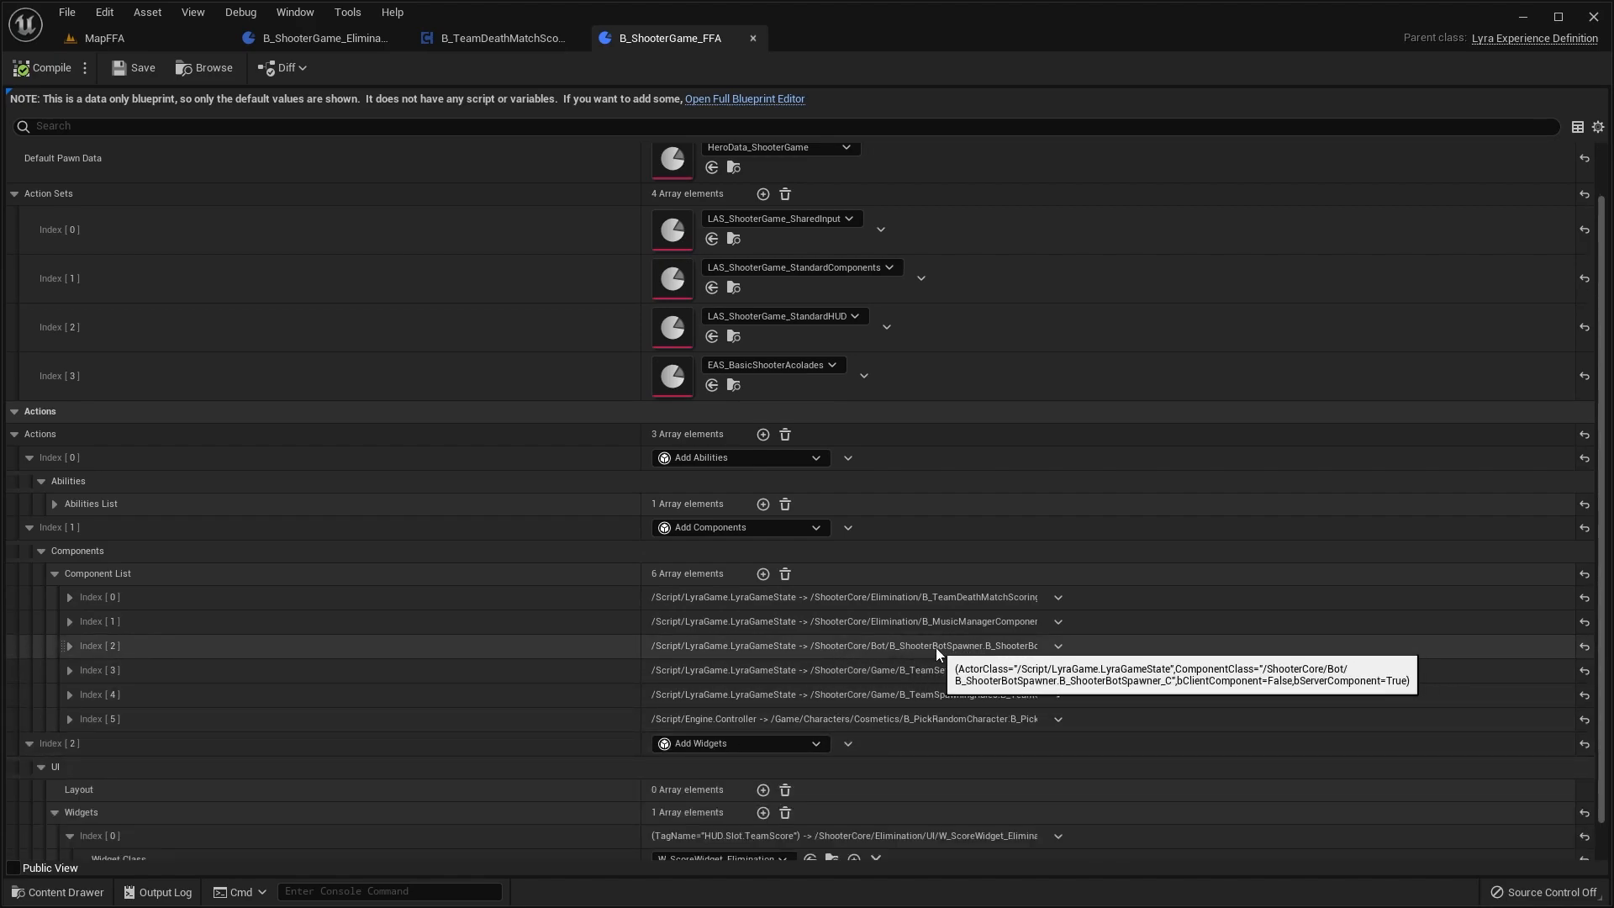
Step: Delete the B_ShooterBotSpawner entry from the FFA experience's Component List, compile and save
click(70, 646)
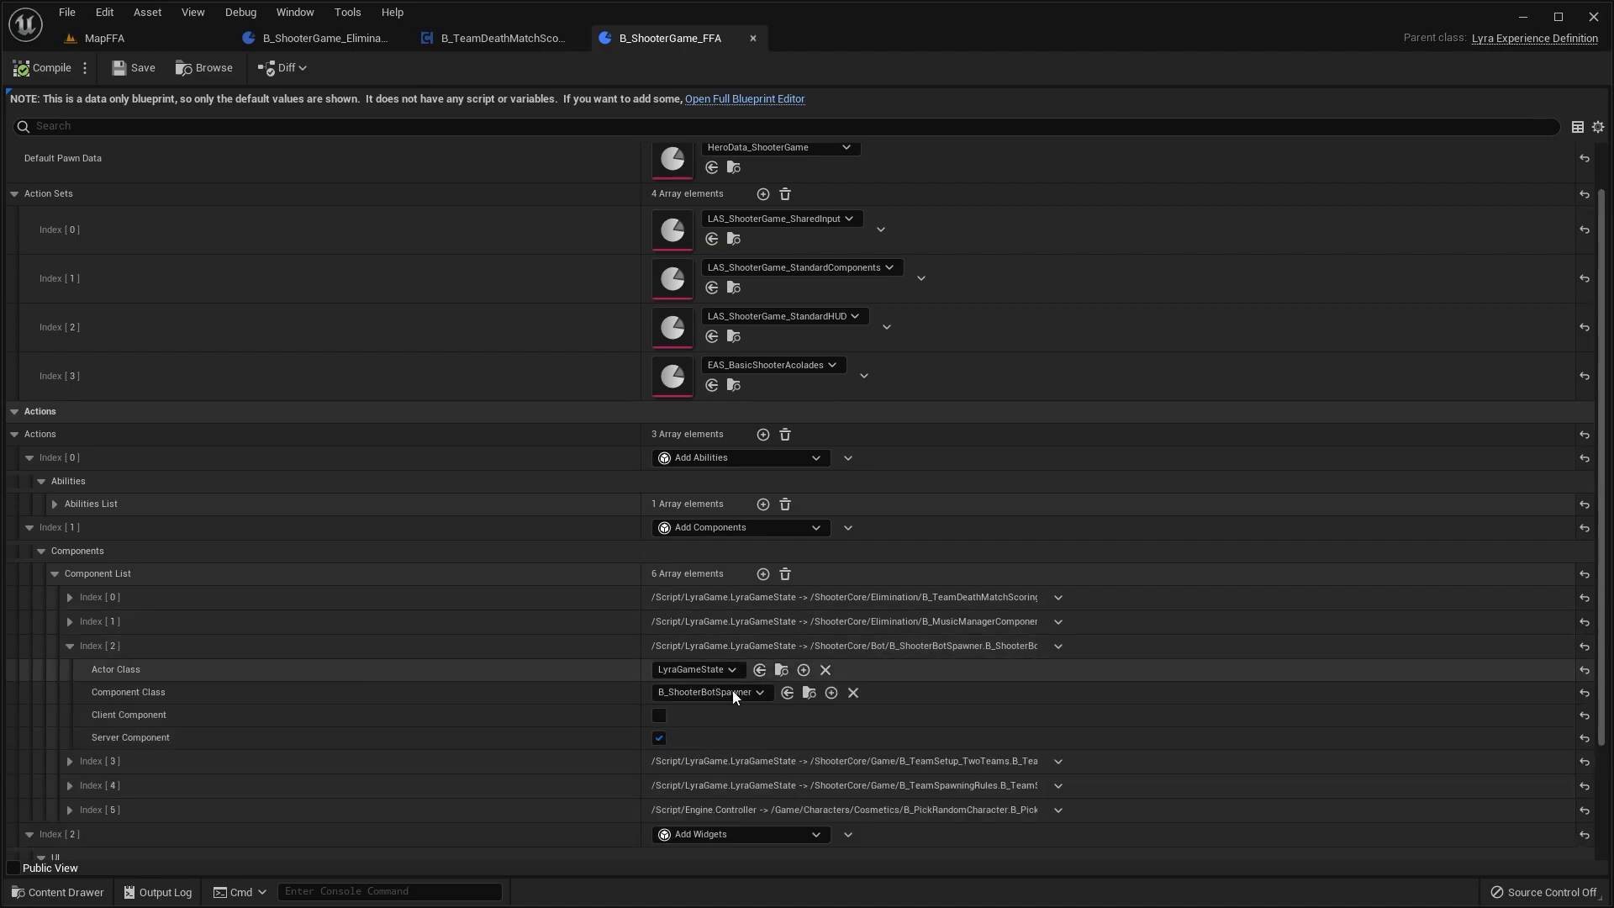
scroll(762, 683, down, 1)
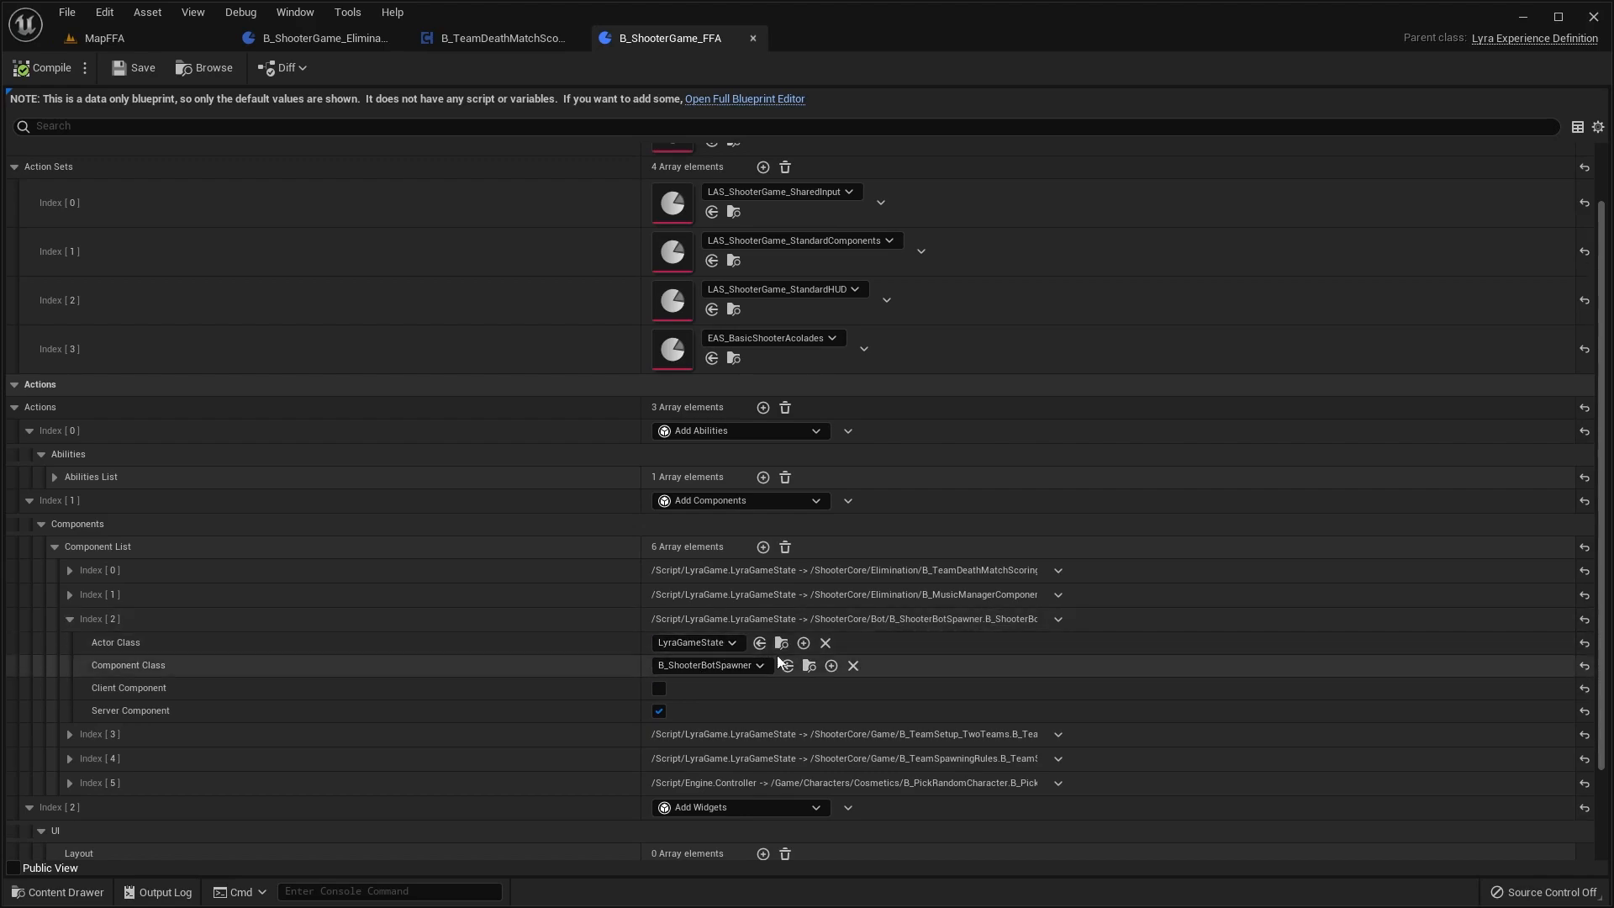
click(1059, 622)
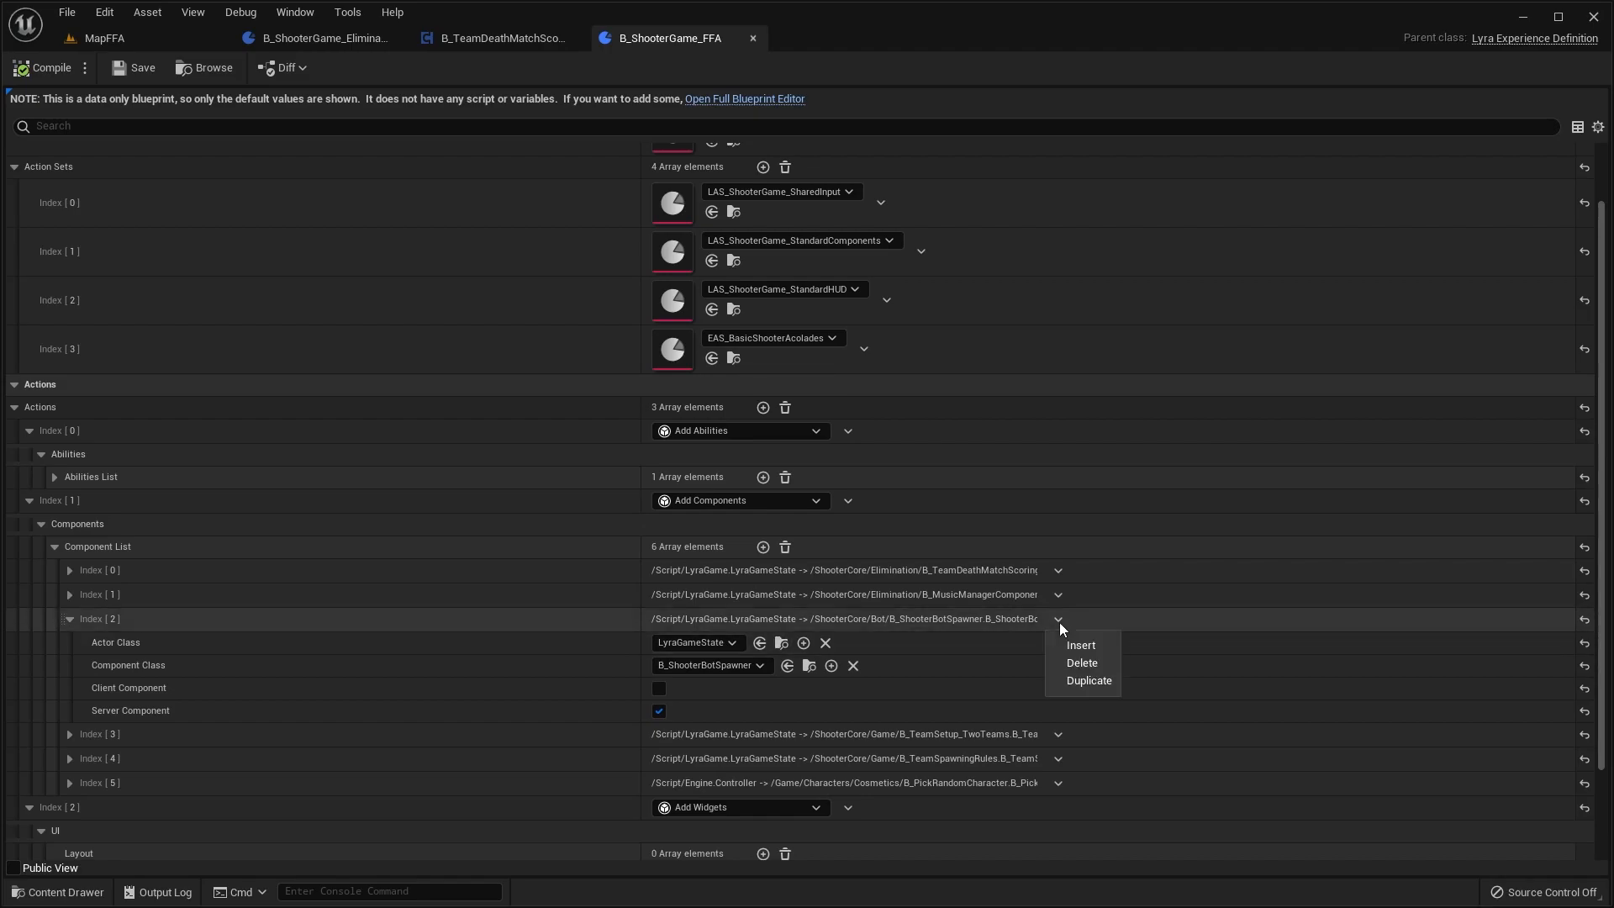
click(1081, 664)
click(41, 67)
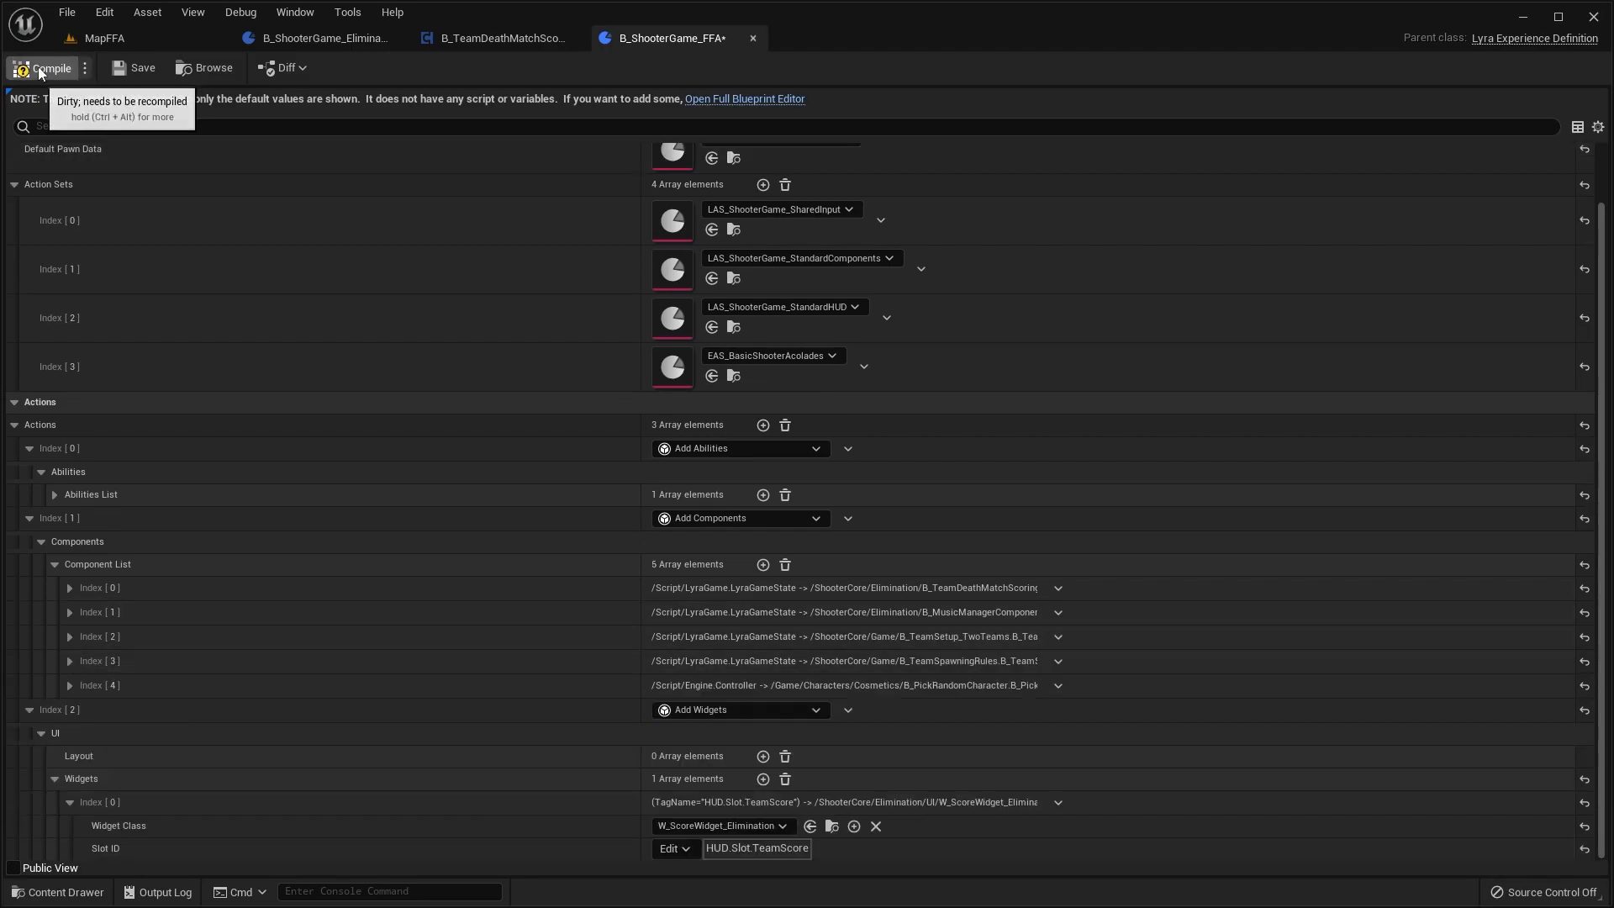
click(134, 67)
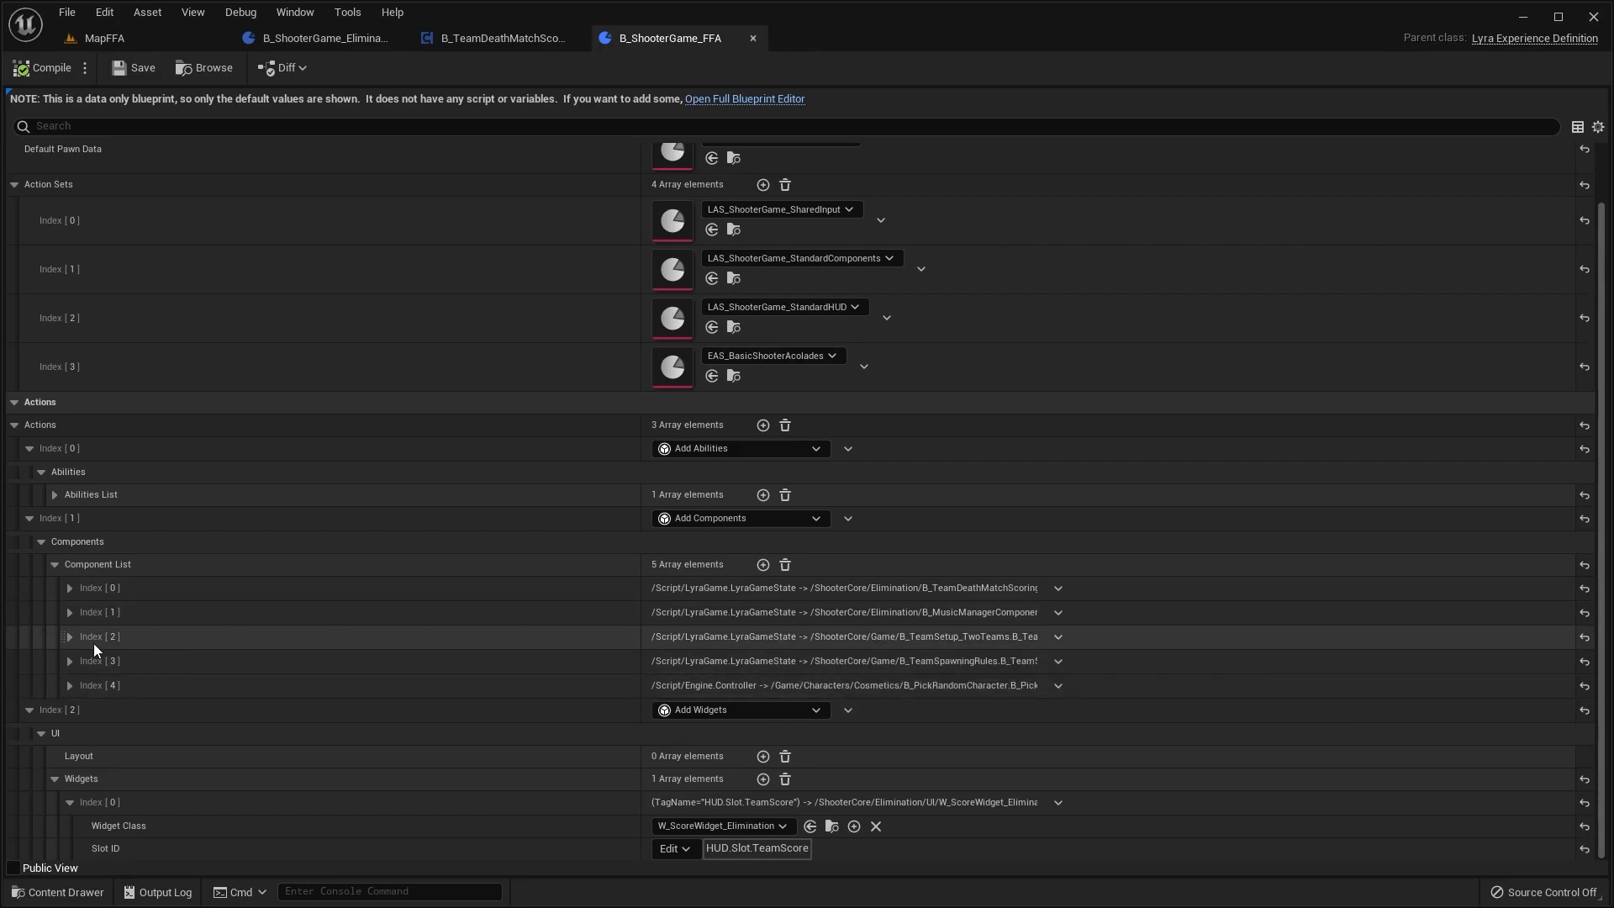
Step: Collapse the UI entry and open the B_TeamDeathMatchScoring class used by the first Component List entry
click(41, 733)
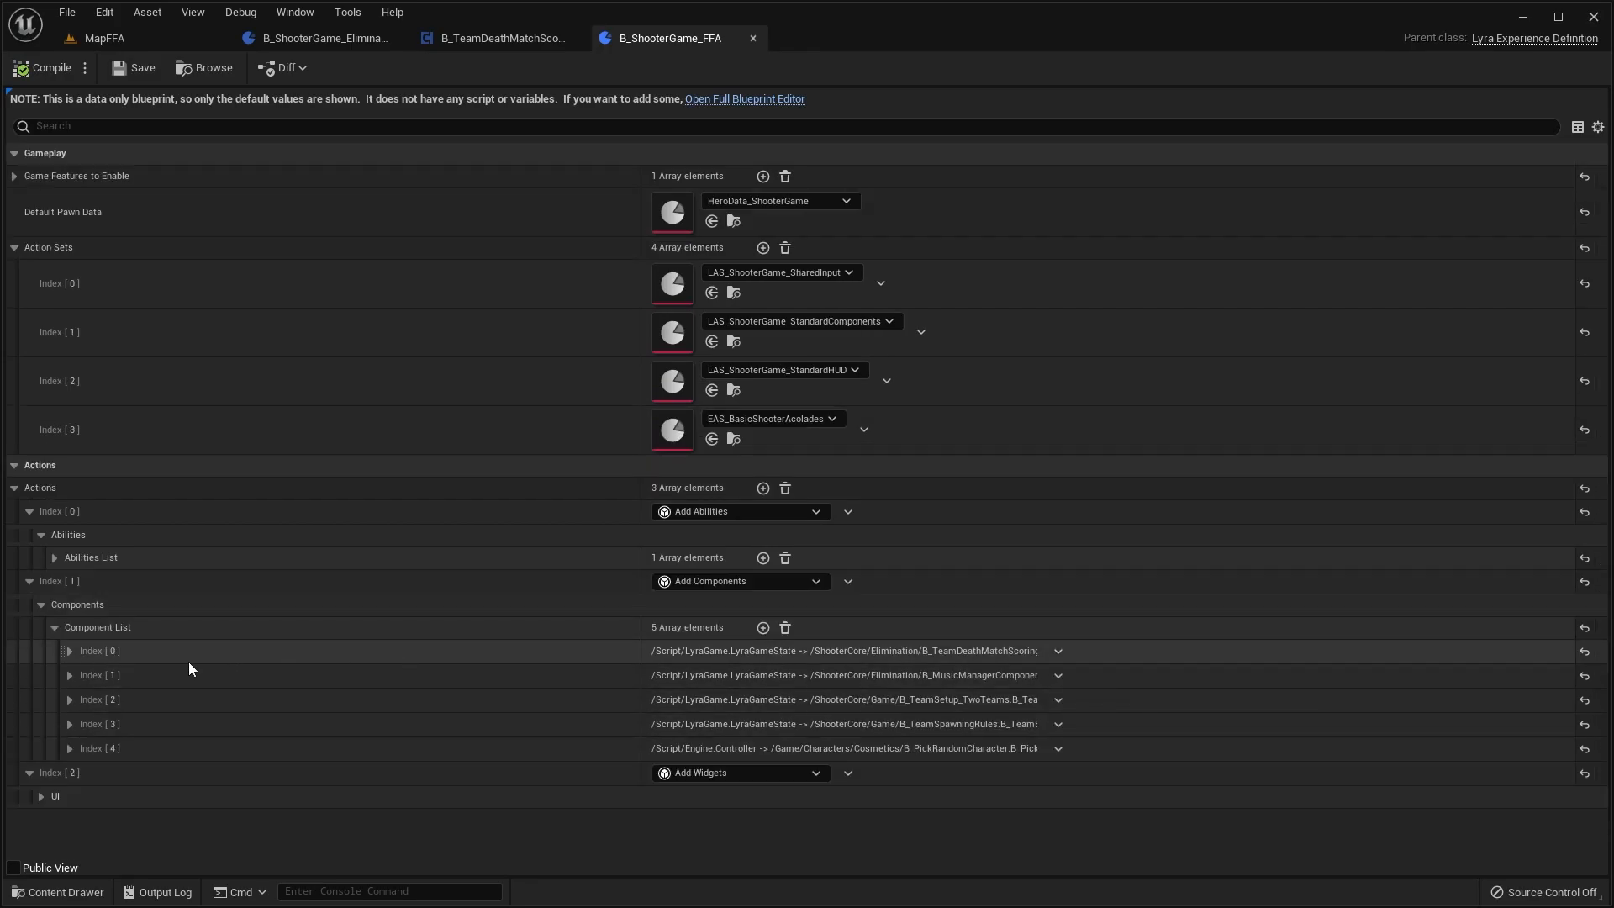
click(66, 651)
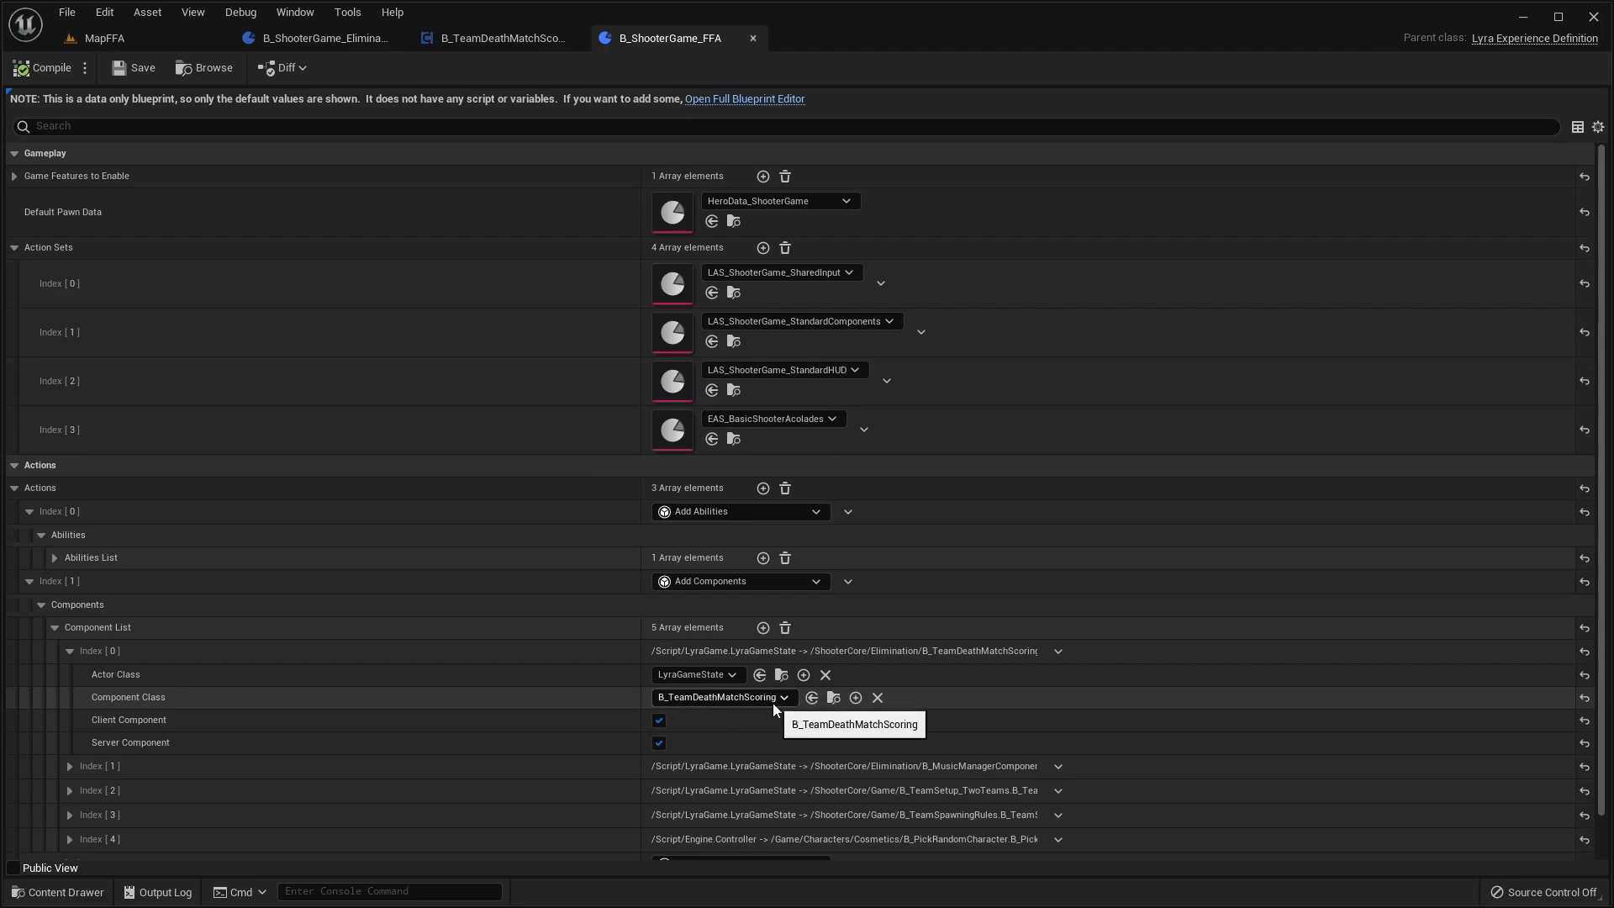
click(834, 697)
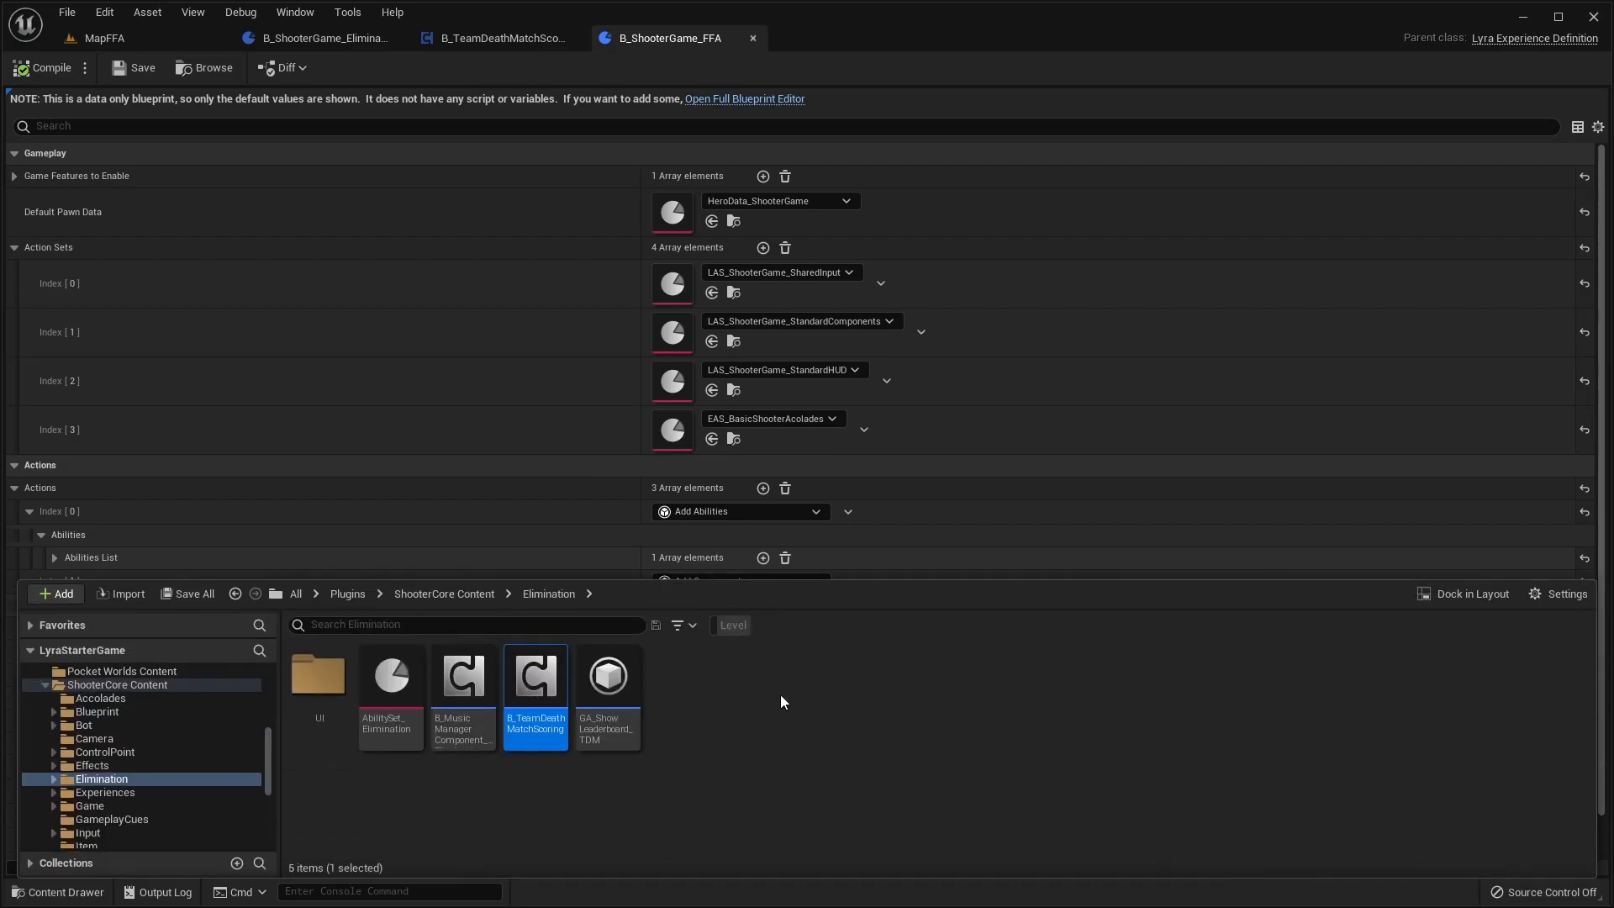
double_click(528, 694)
scroll(685, 368, down, 1)
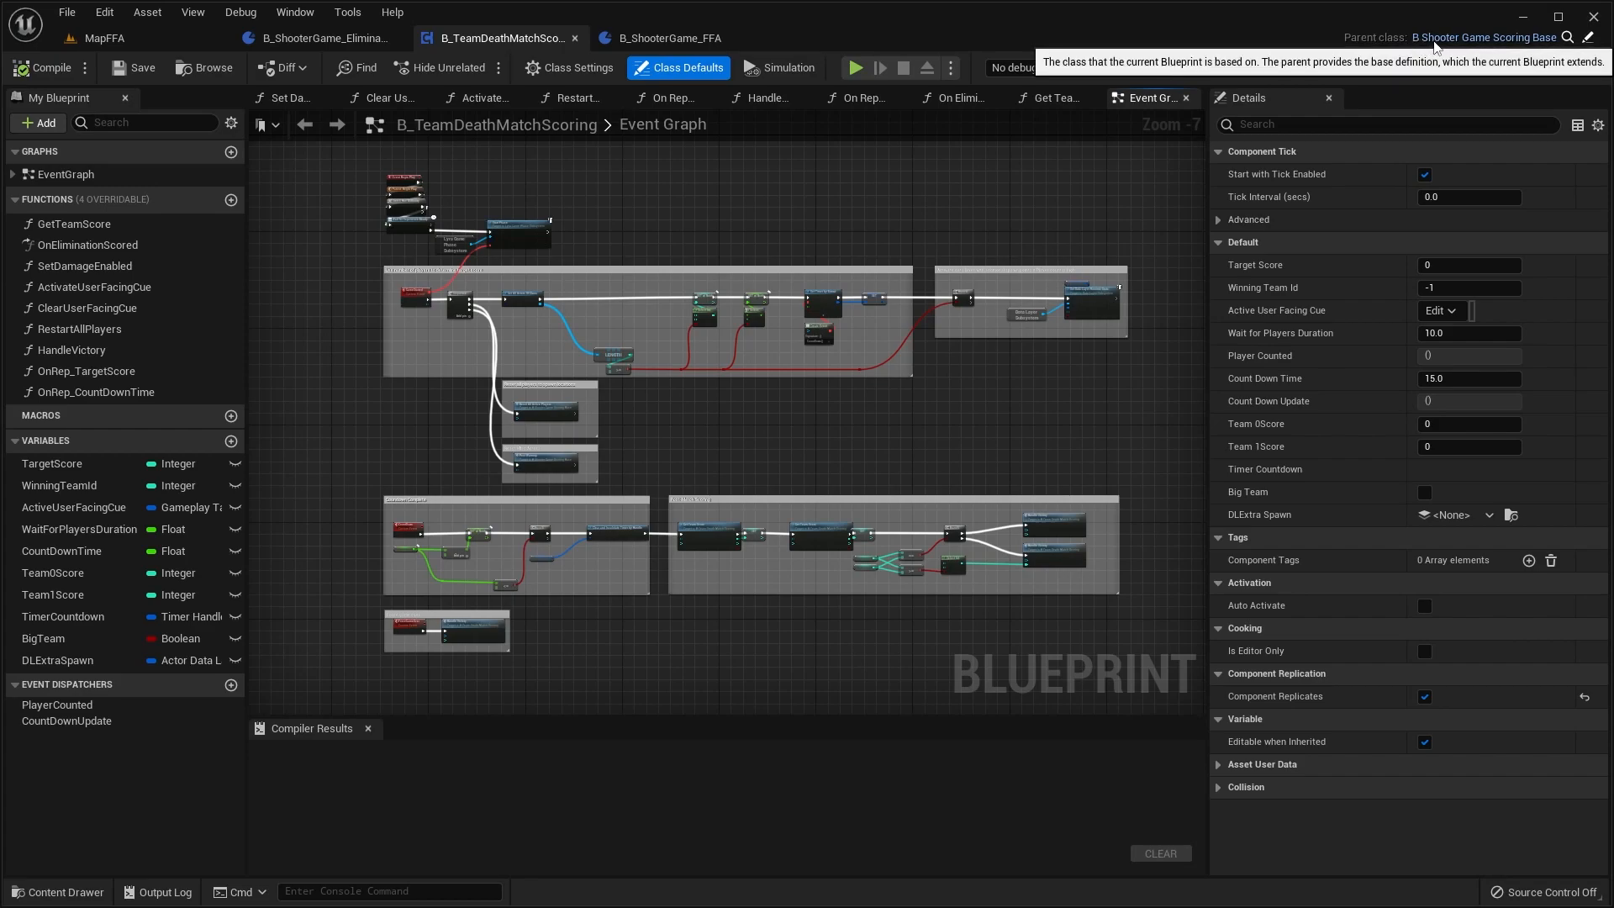
Step: Open the parent class B_ShooterGameScoring_Base and examine the elimination and assist scoring in its Event Graph
click(1566, 38)
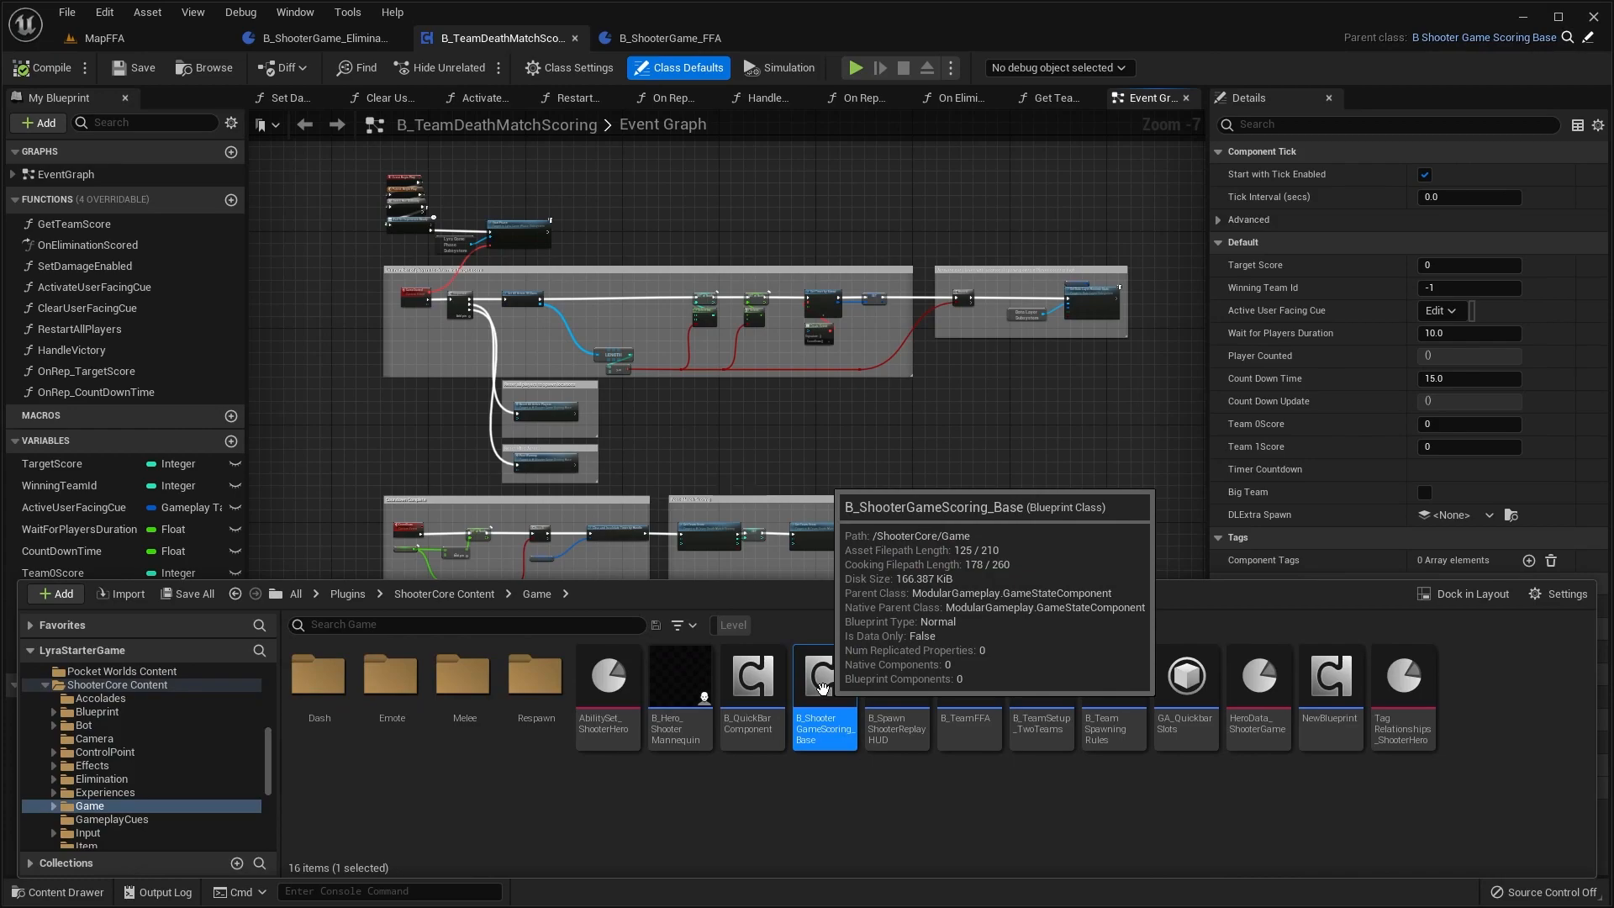
double_click(823, 689)
scroll(629, 325, down, 5)
scroll(629, 325, up, 3)
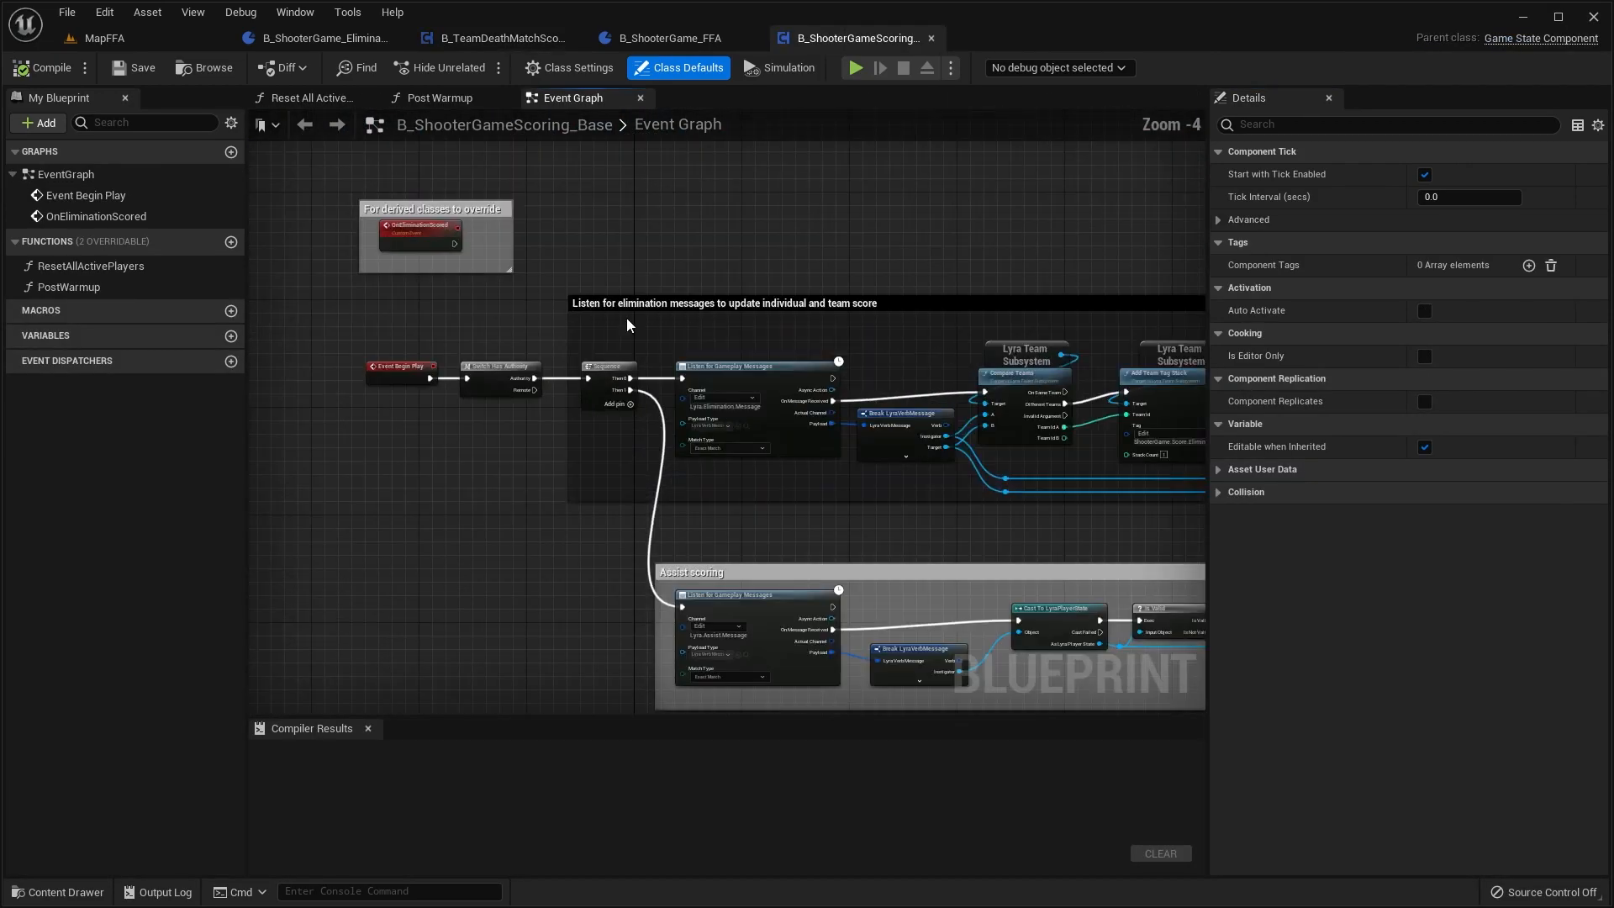
scroll(598, 287, down, 1)
right_drag(602, 366, 665, 356)
right_drag(647, 283, 606, 306)
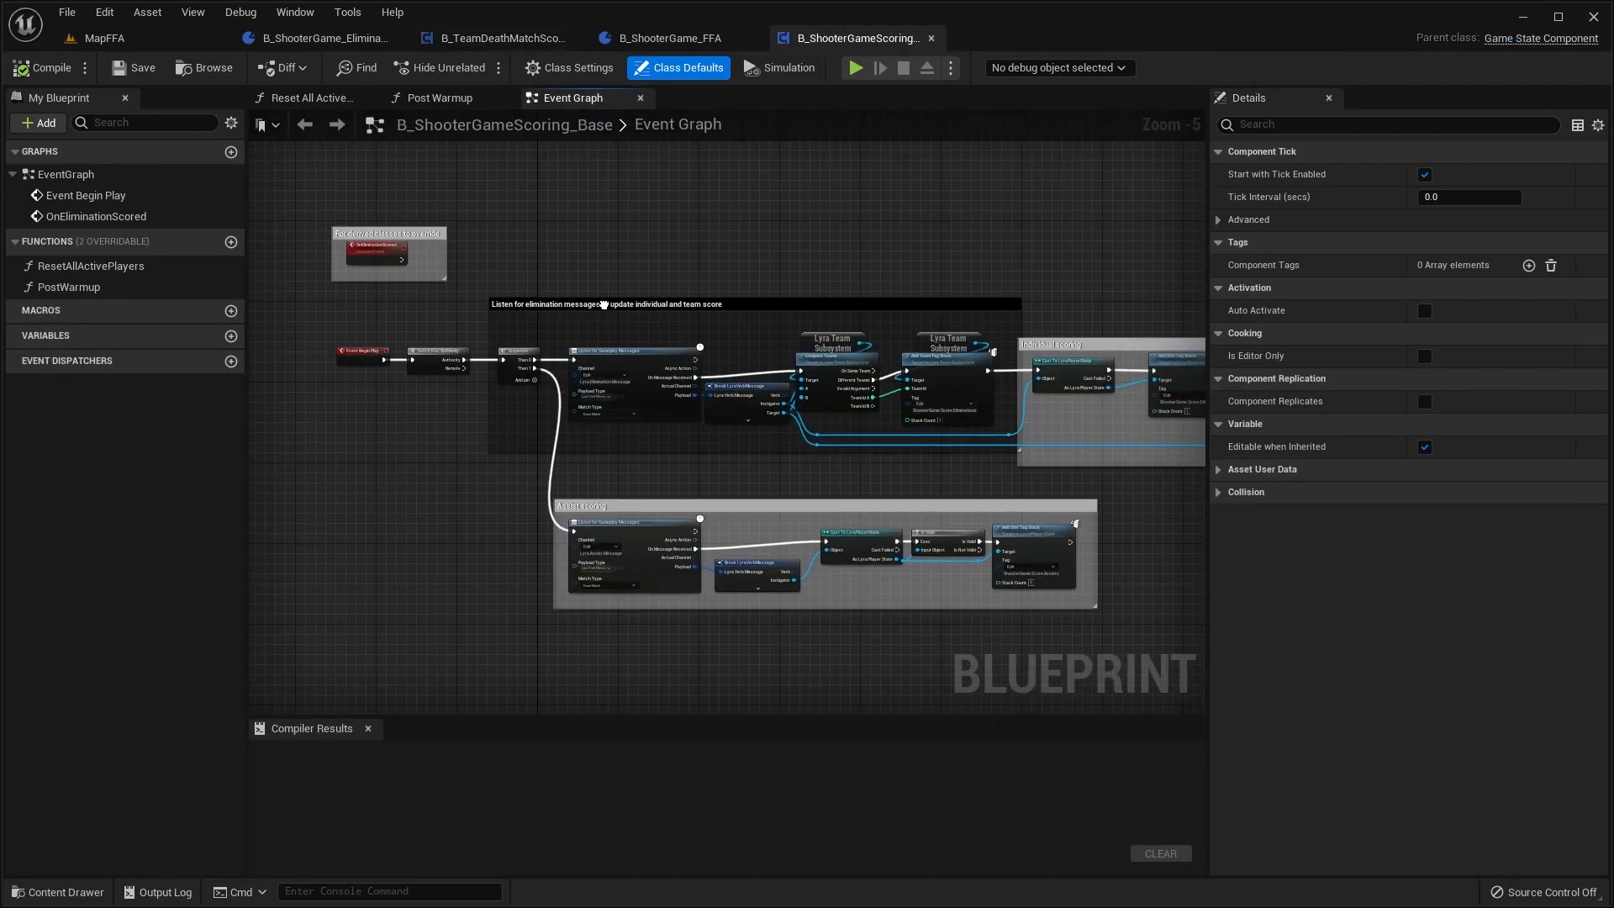
right_drag(712, 300, 566, 309)
scroll(591, 307, down, 1)
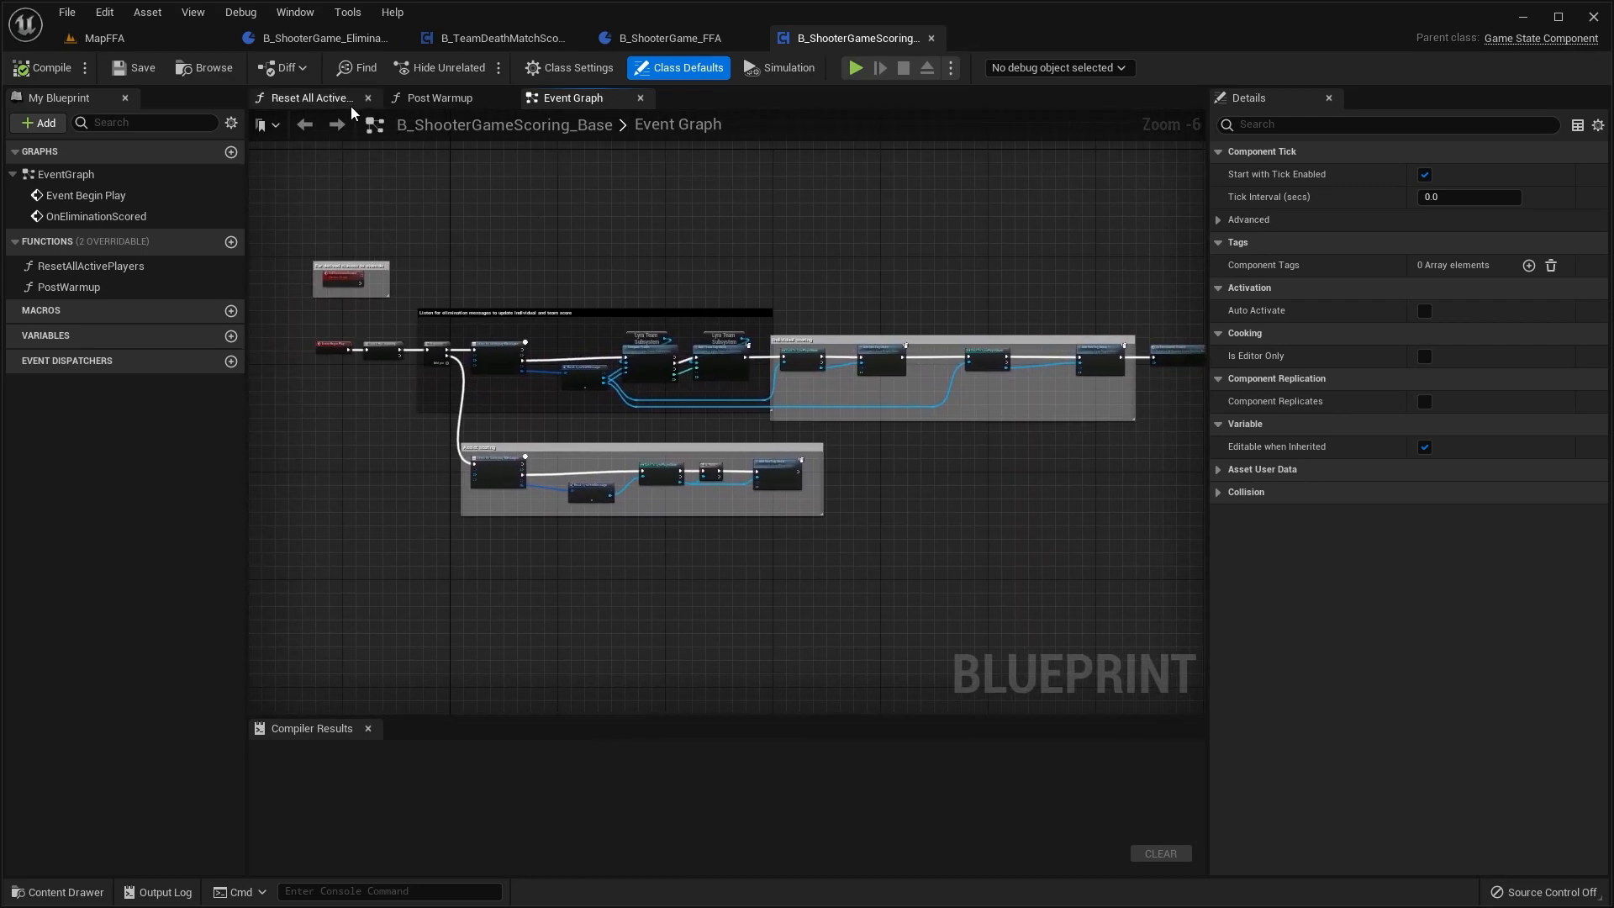
Step: Create a child Blueprint class of B_ShooterGameScoring_Base in the Game folder and name it B_ShooterGameScoring_Base_FFA
click(63, 891)
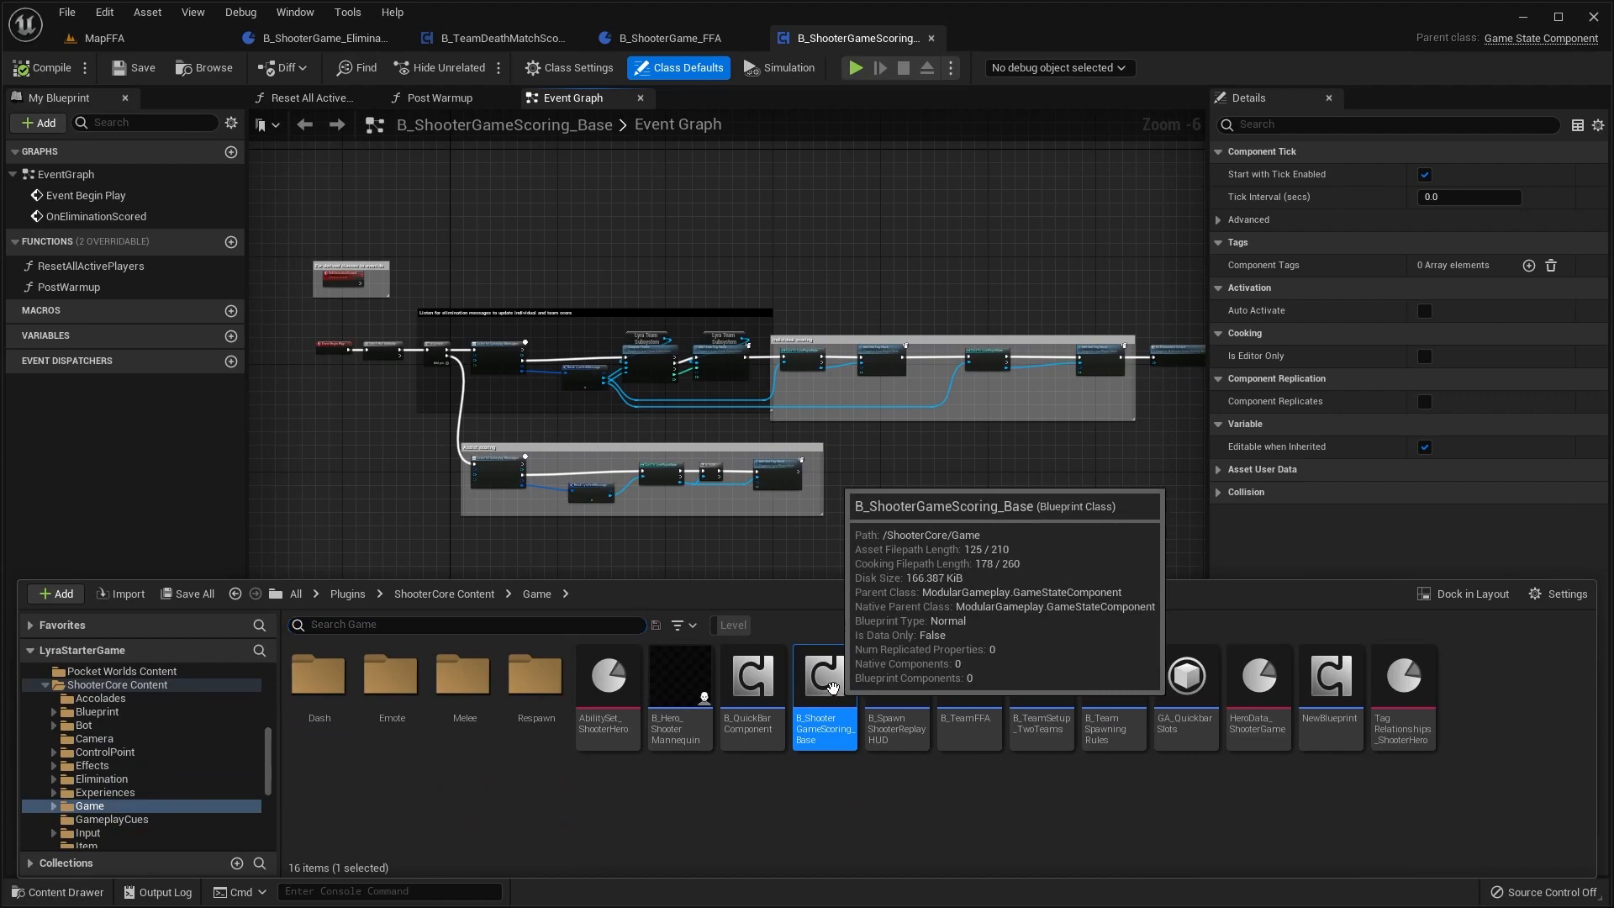
right_click(832, 689)
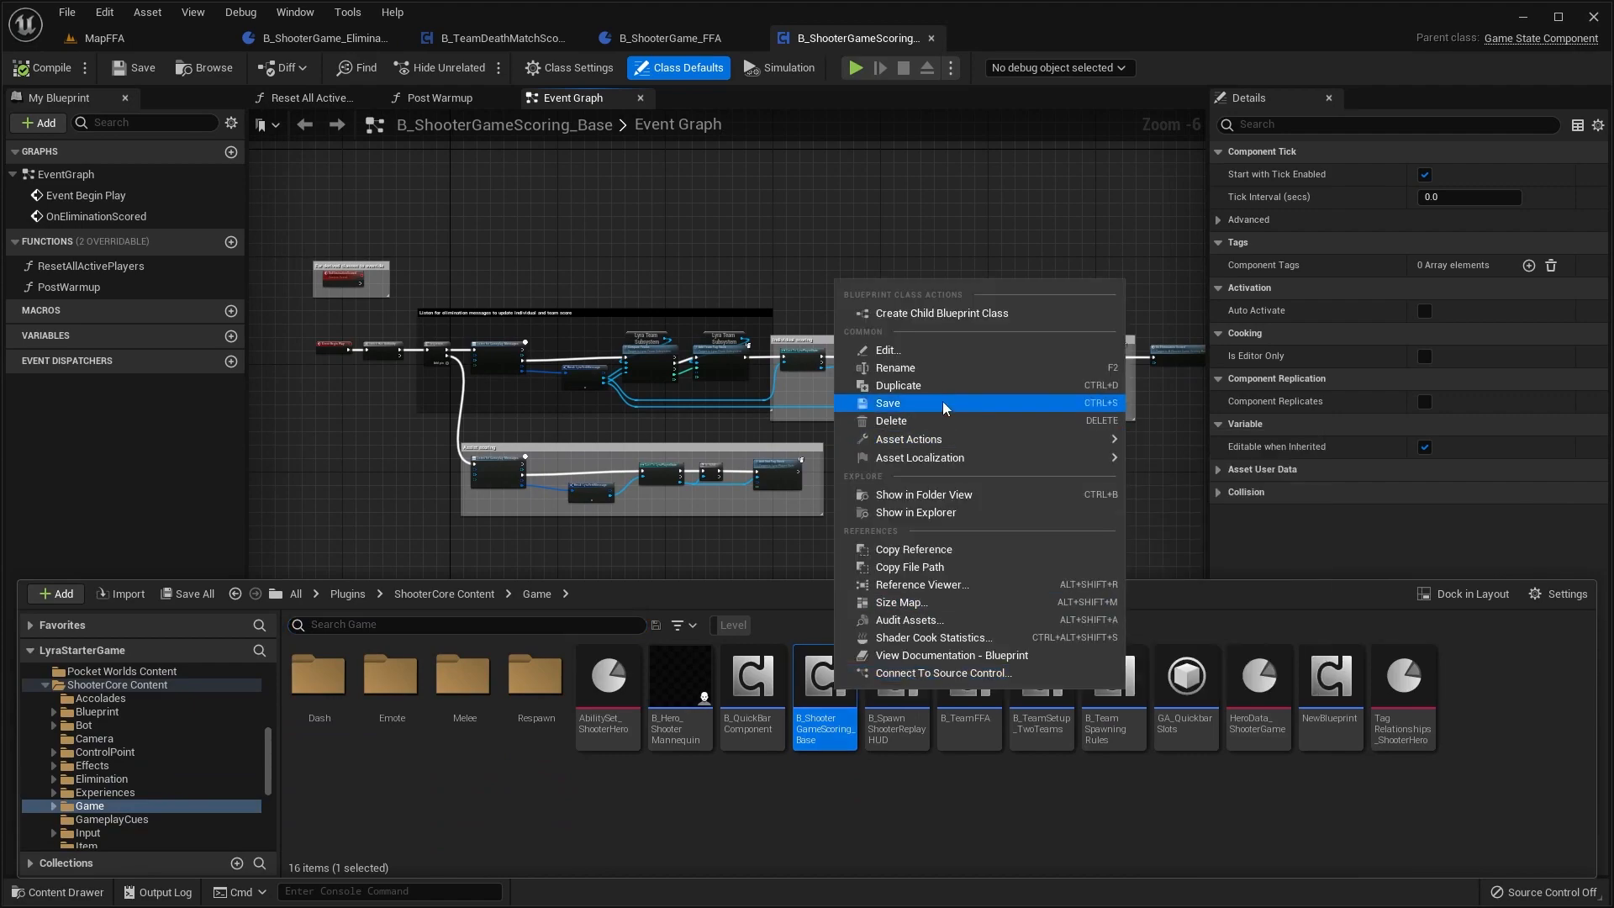
click(946, 315)
drag(923, 720, 956, 723)
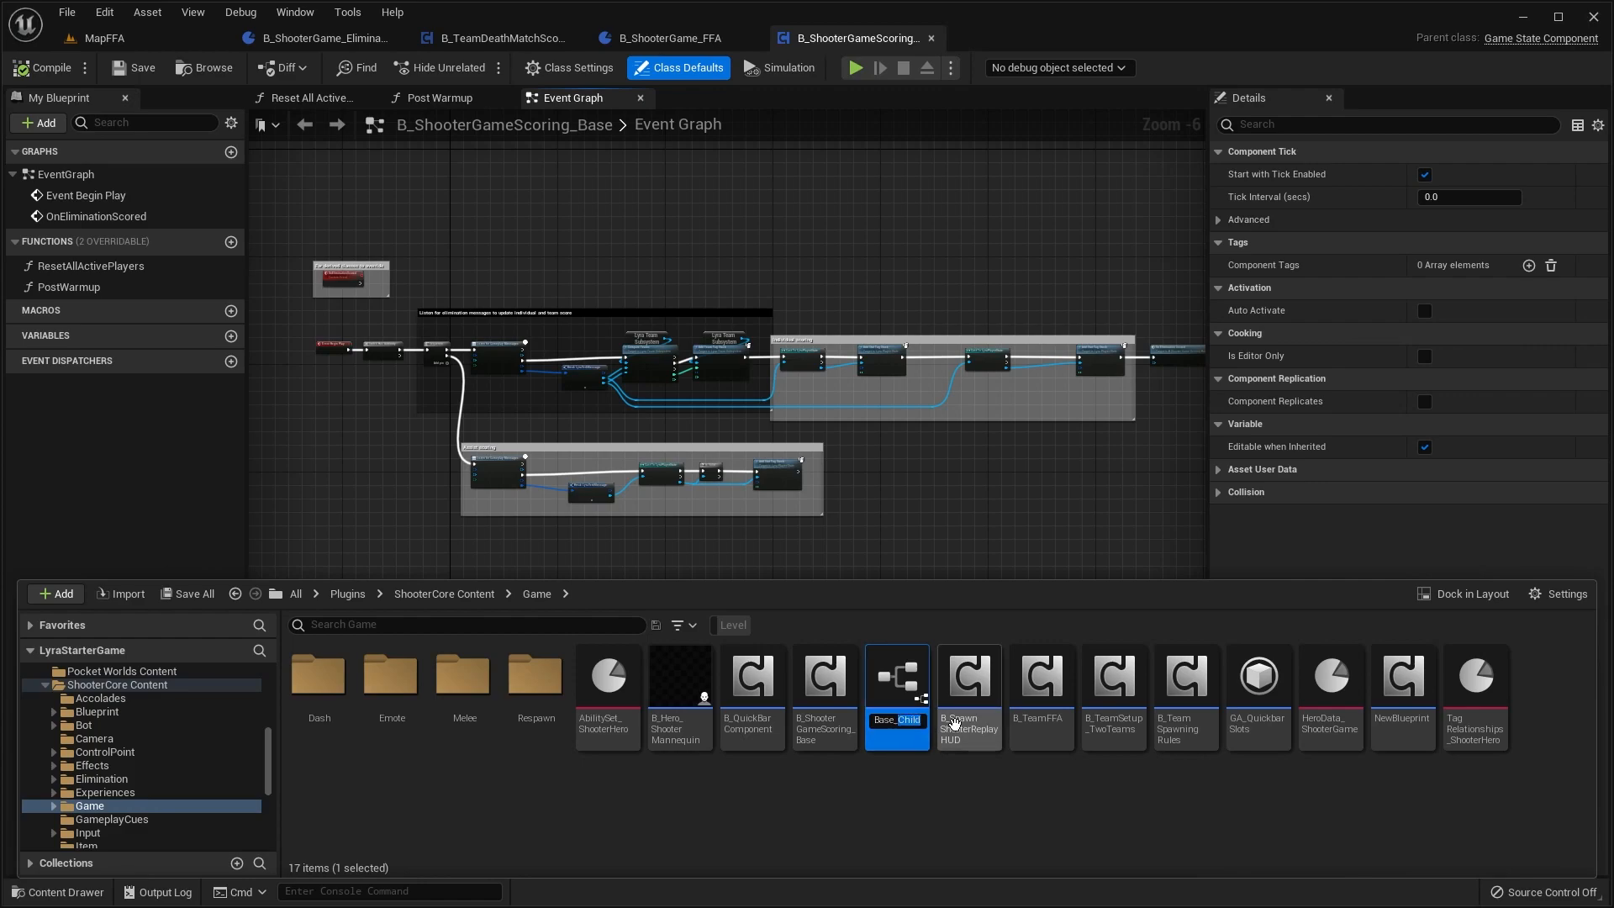
text(FFA)
key(Return)
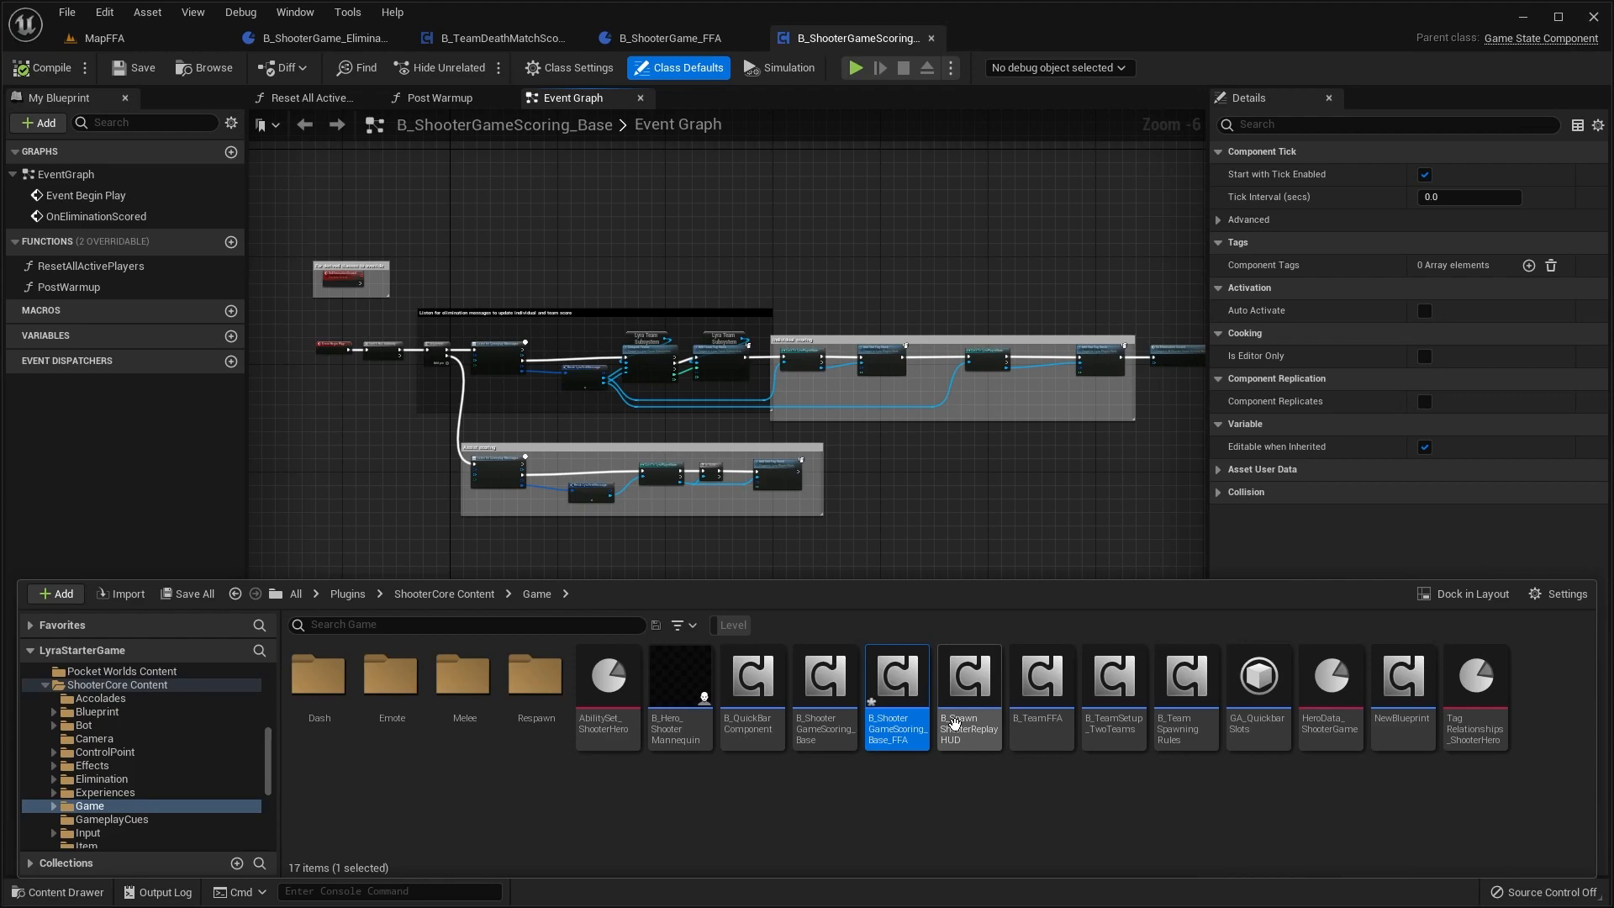
Step: Create a folder named FFA inside the TestContent folder of ShooterCore Content
right_click(894, 710)
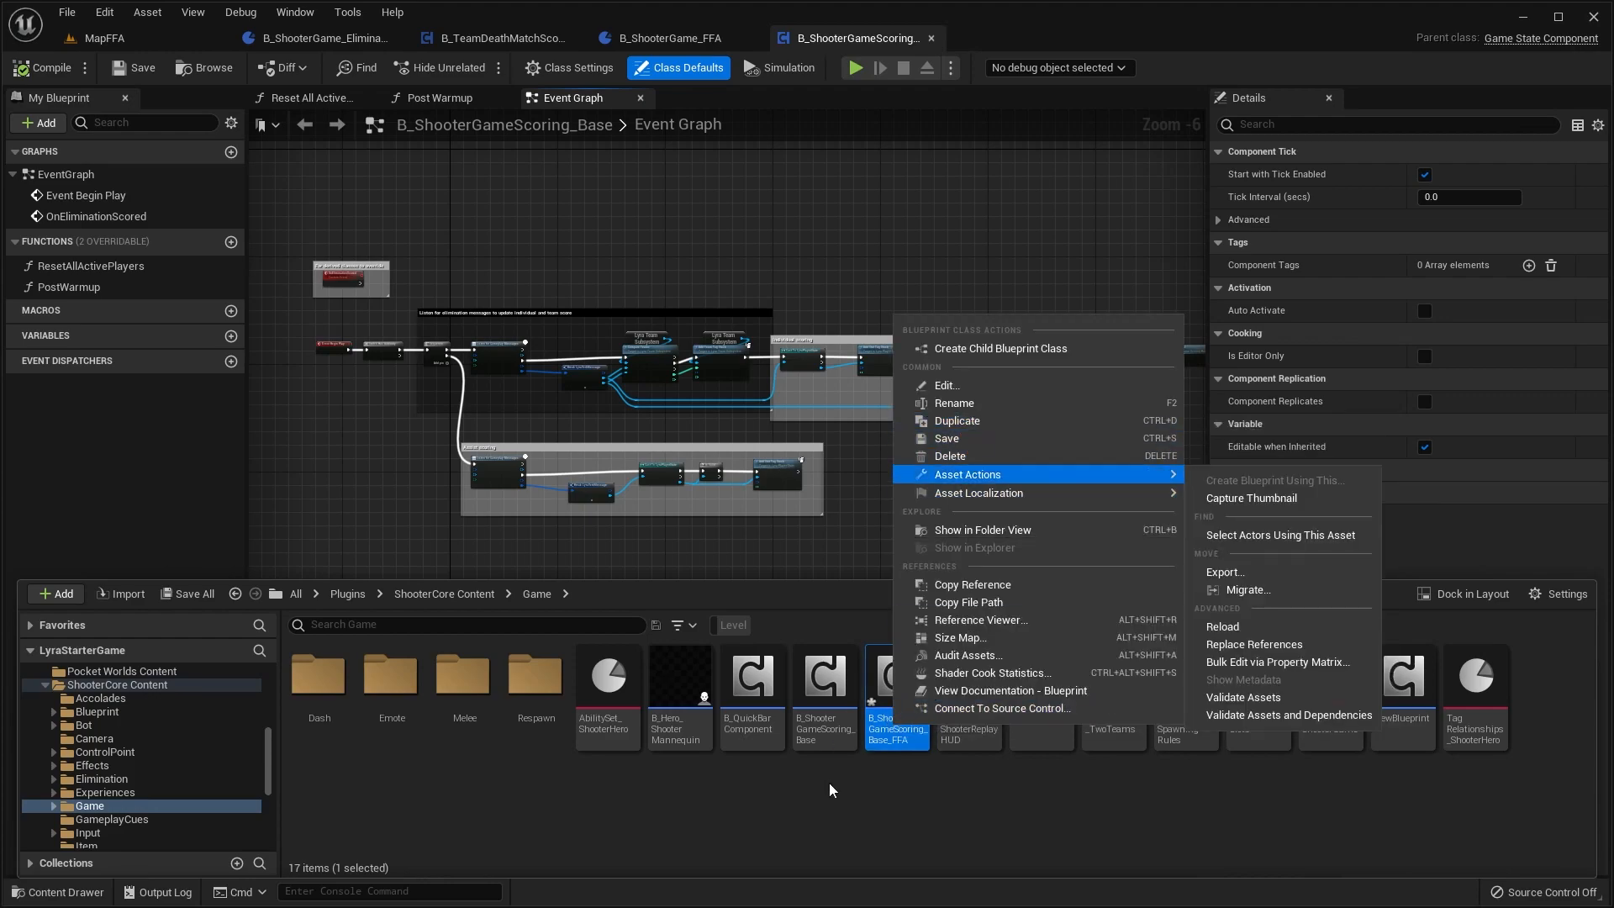
click(898, 741)
scroll(177, 789, down, 4)
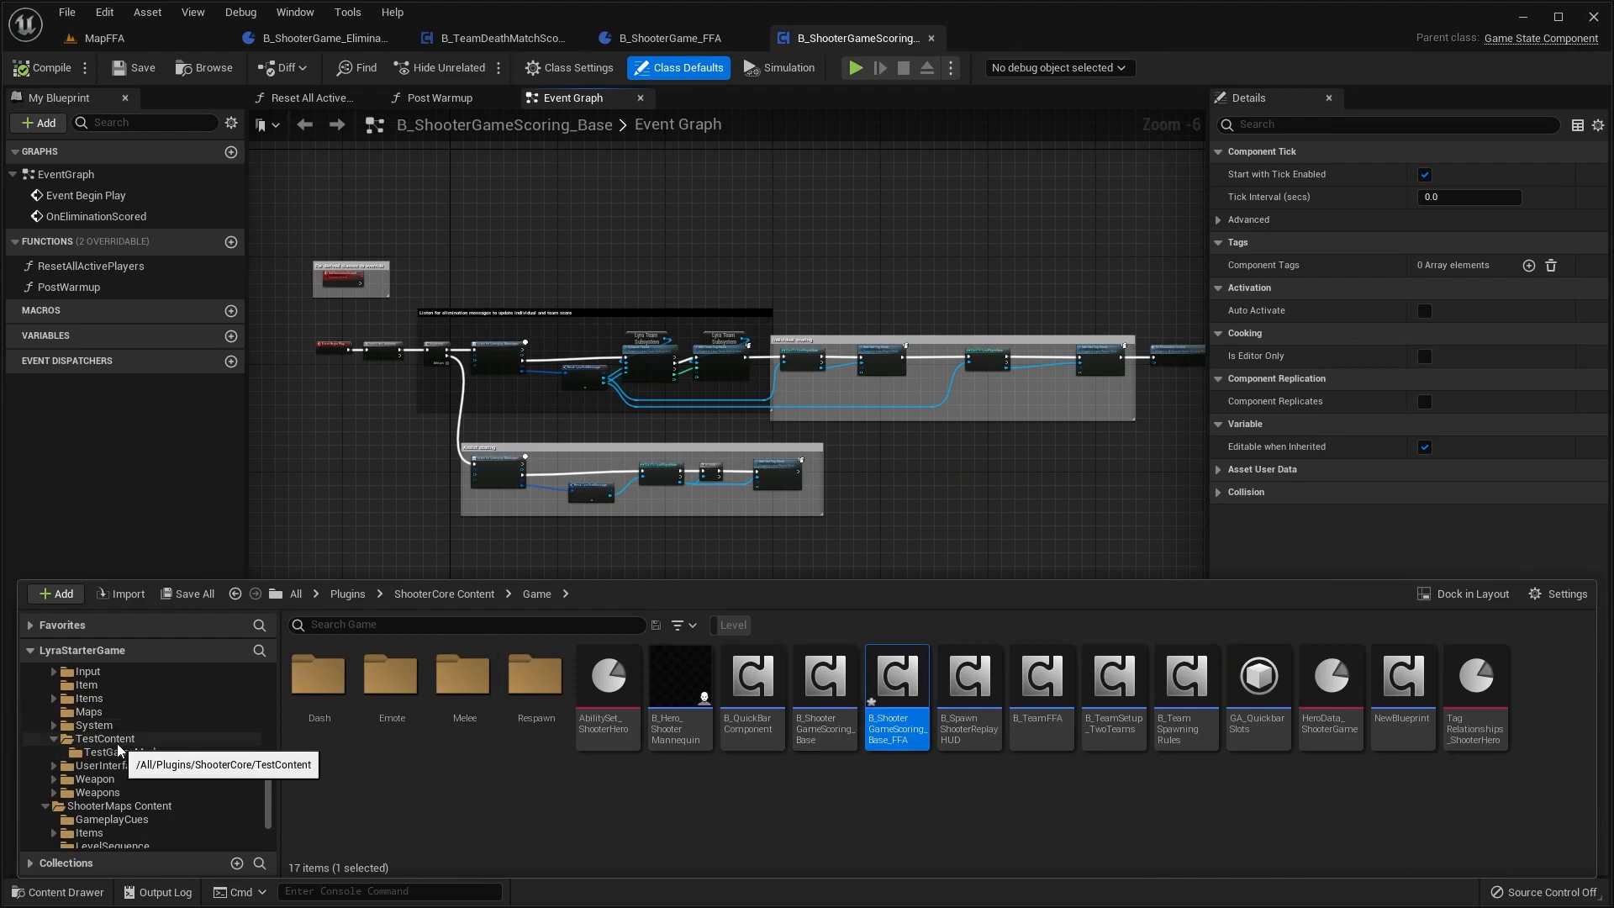
click(148, 743)
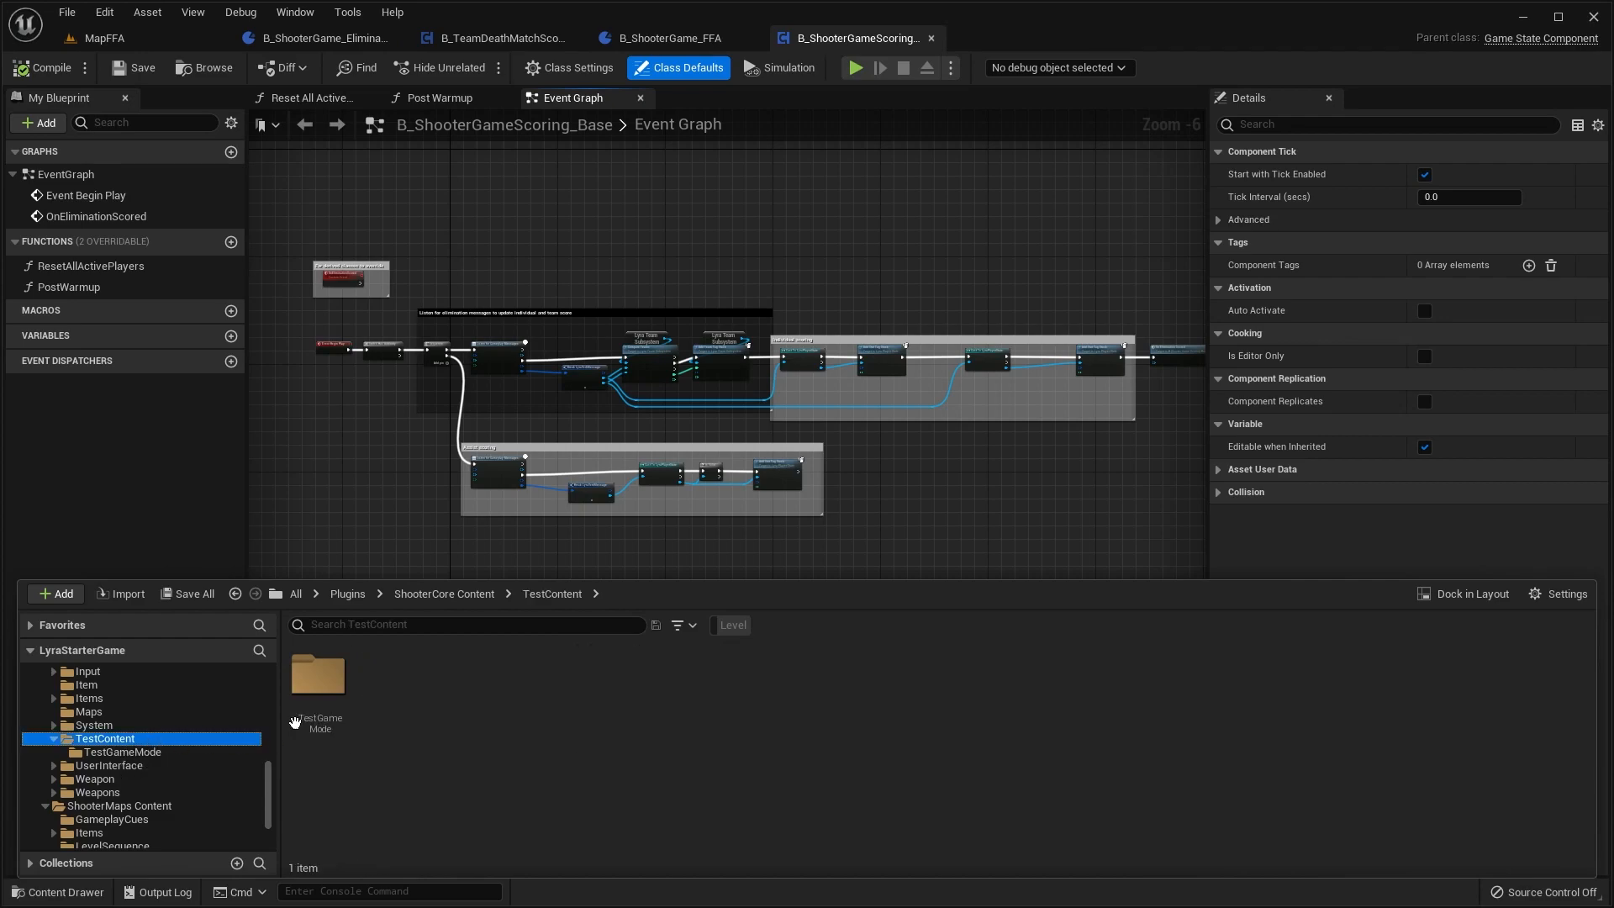
right_click(384, 696)
click(445, 149)
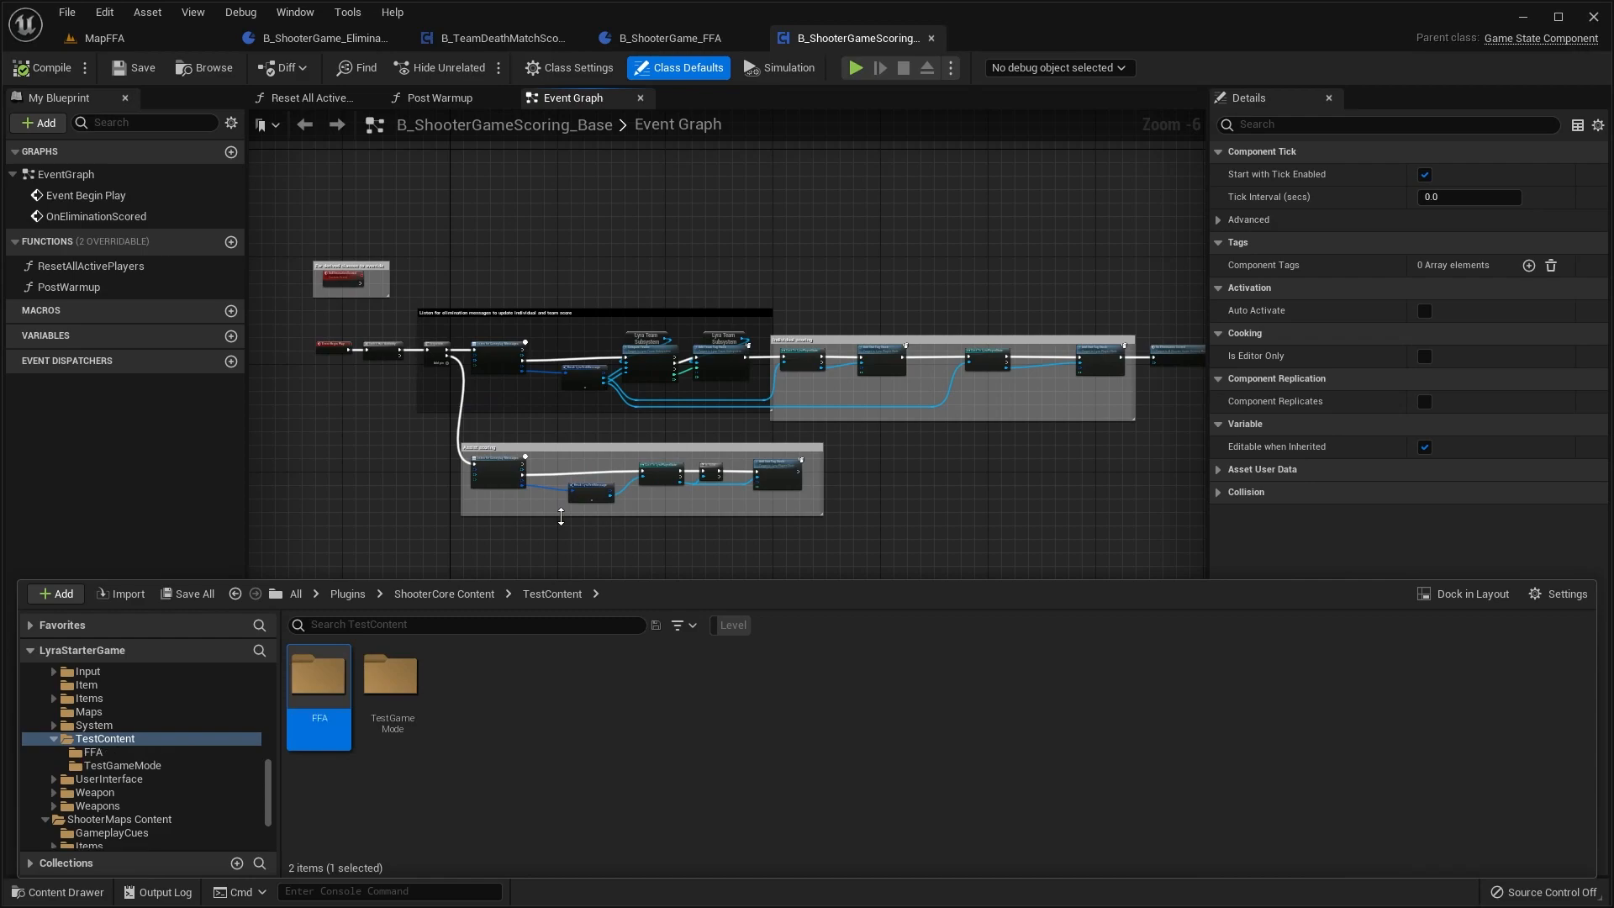
Step: Move B_ShooterGameScoring_Base_FFA from the Game folder into TestContent/FFA and show that folder's contents
scroll(155, 747, up, 2)
click(235, 594)
drag(897, 696, 92, 806)
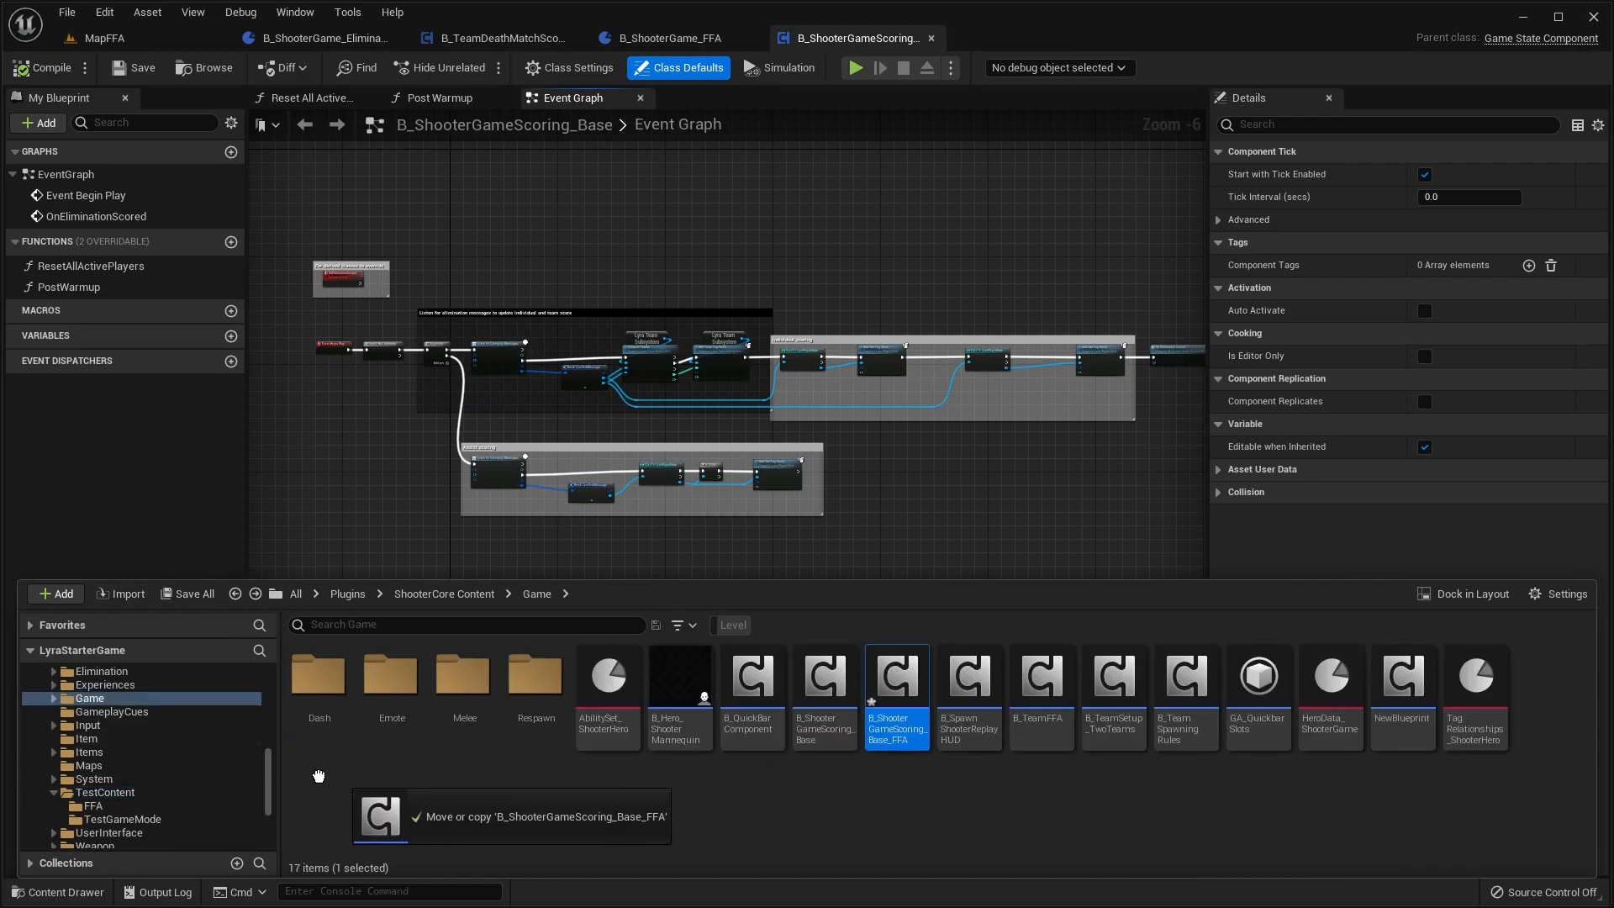
click(174, 765)
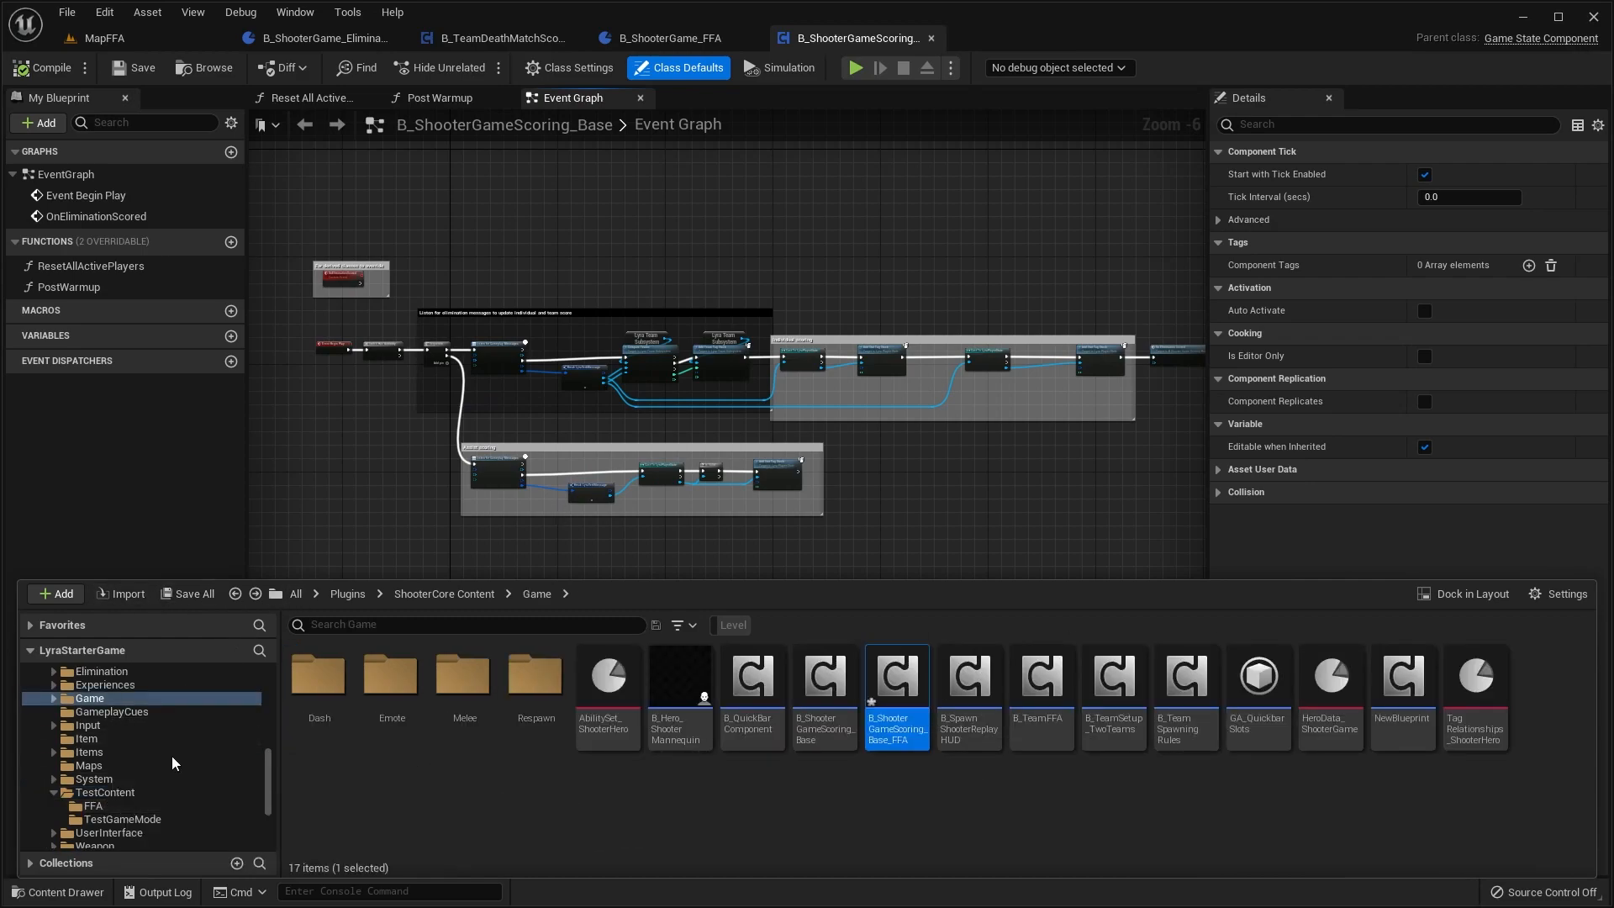
click(92, 805)
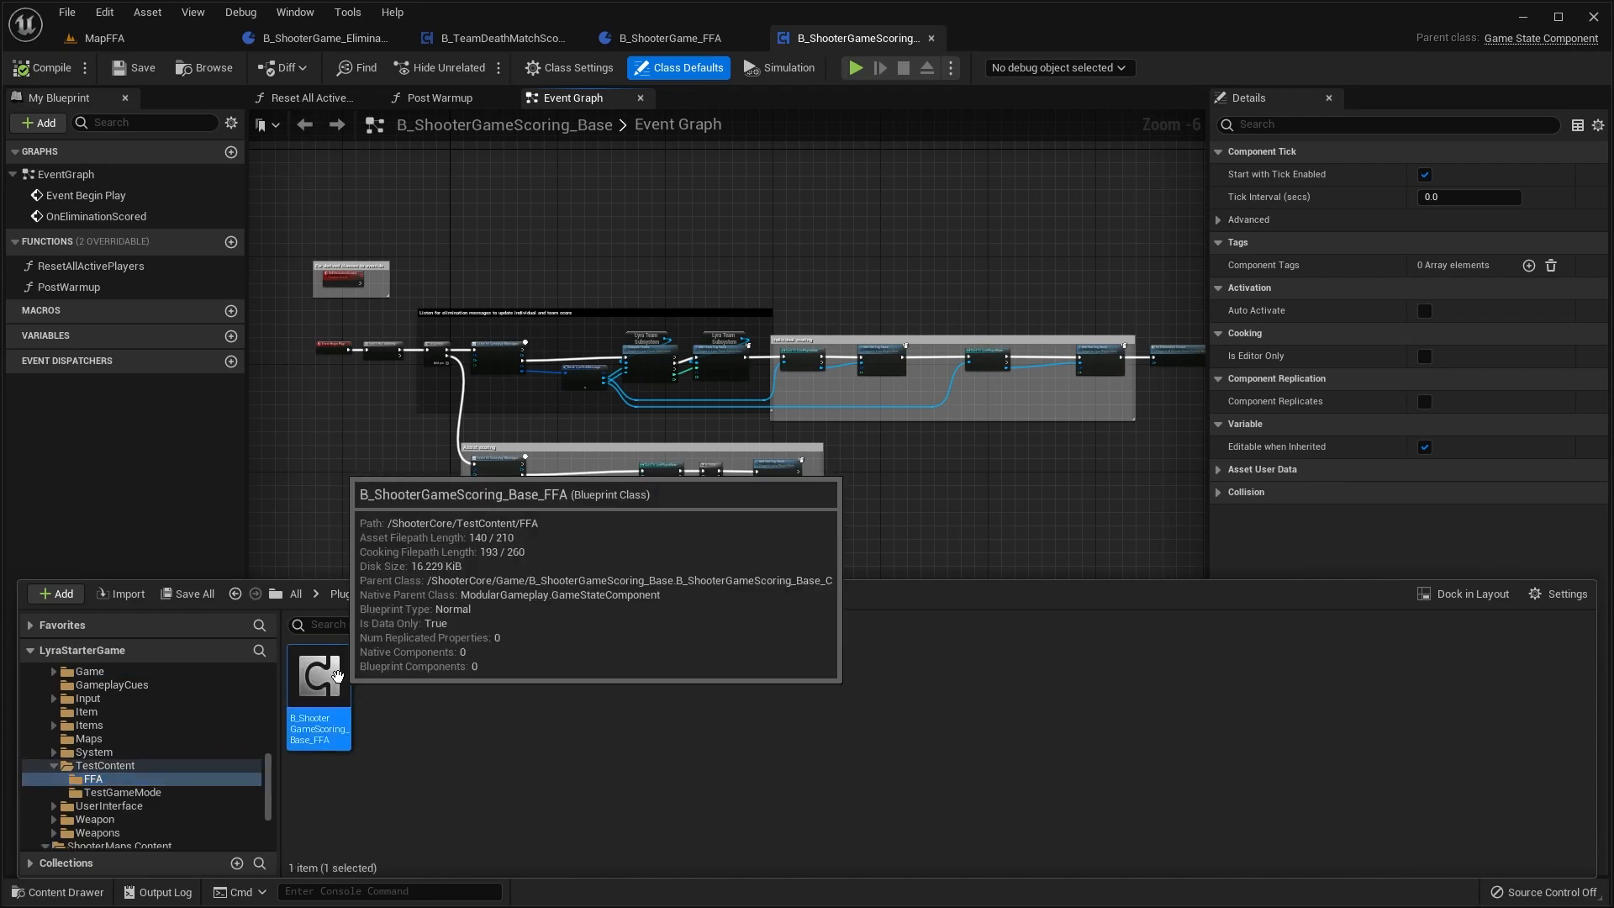
Step: Open B_ShooterGameScoring_Base_FFA to examine its Event Graph, and close both scoring Blueprints to return to the FFA experience
double_click(337, 676)
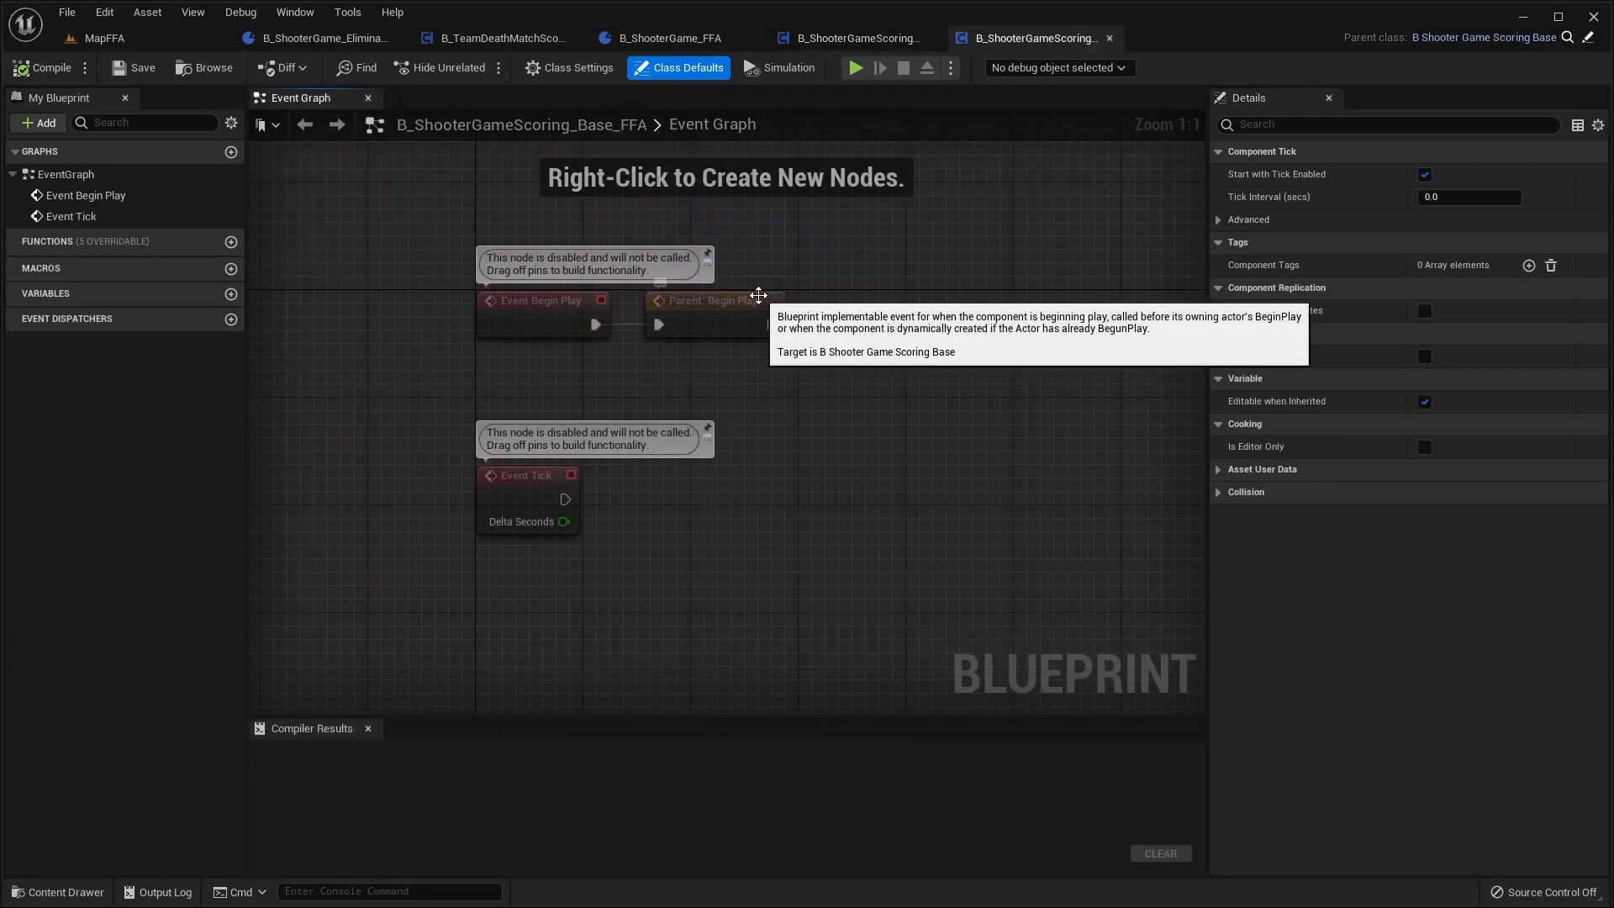
right_drag(720, 308, 633, 324)
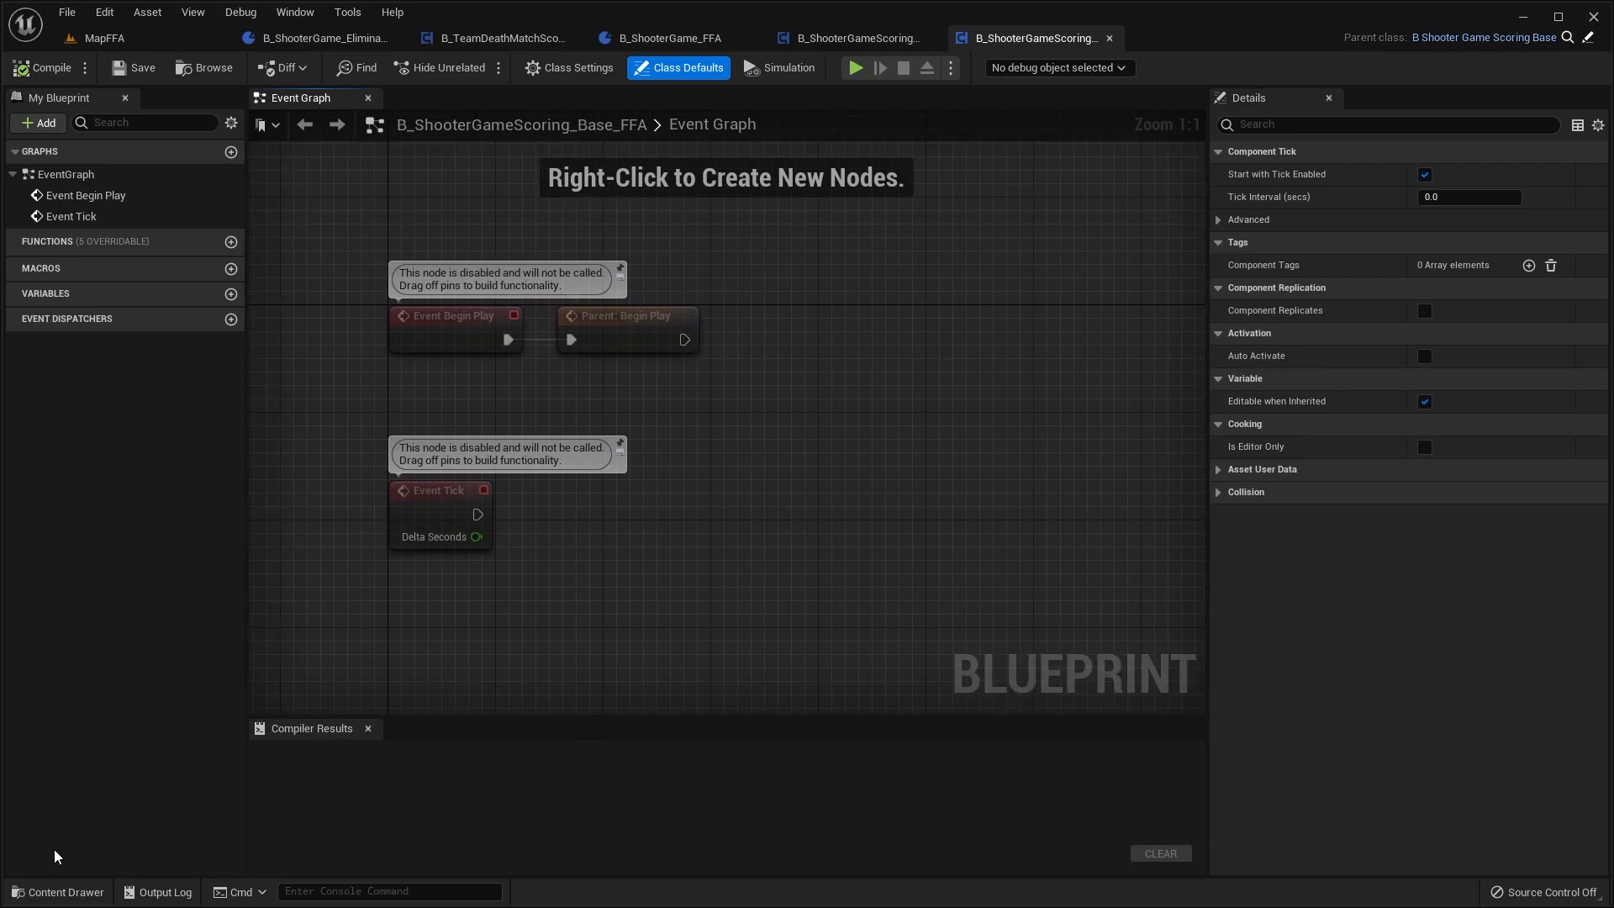
click(35, 892)
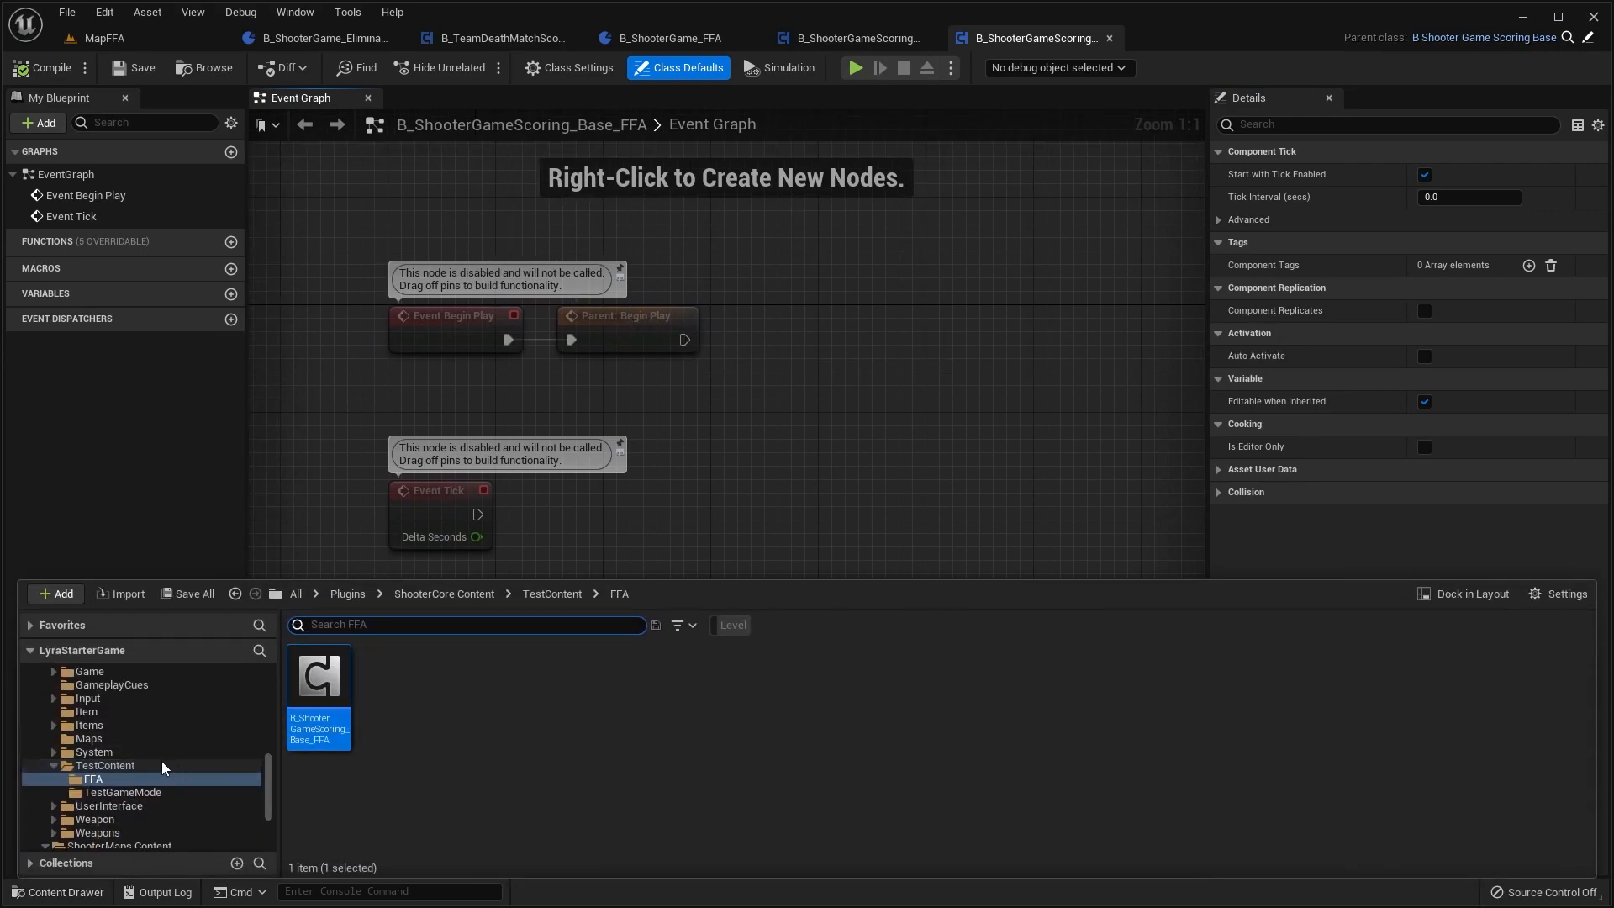
click(753, 353)
scroll(763, 357, down, 2)
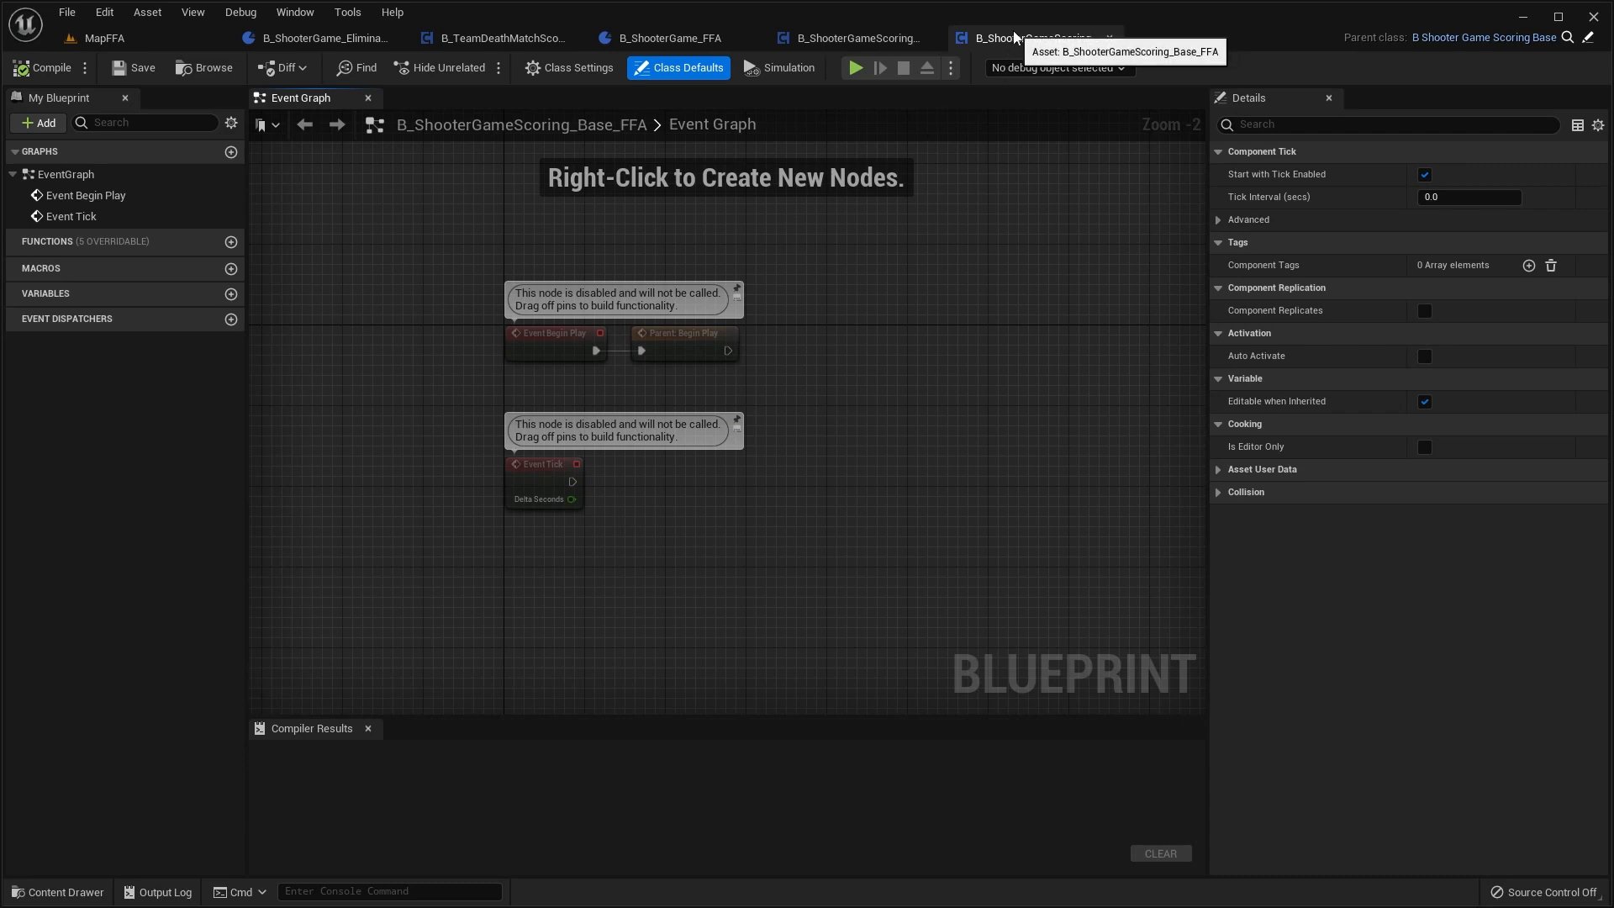
right_drag(682, 555, 638, 542)
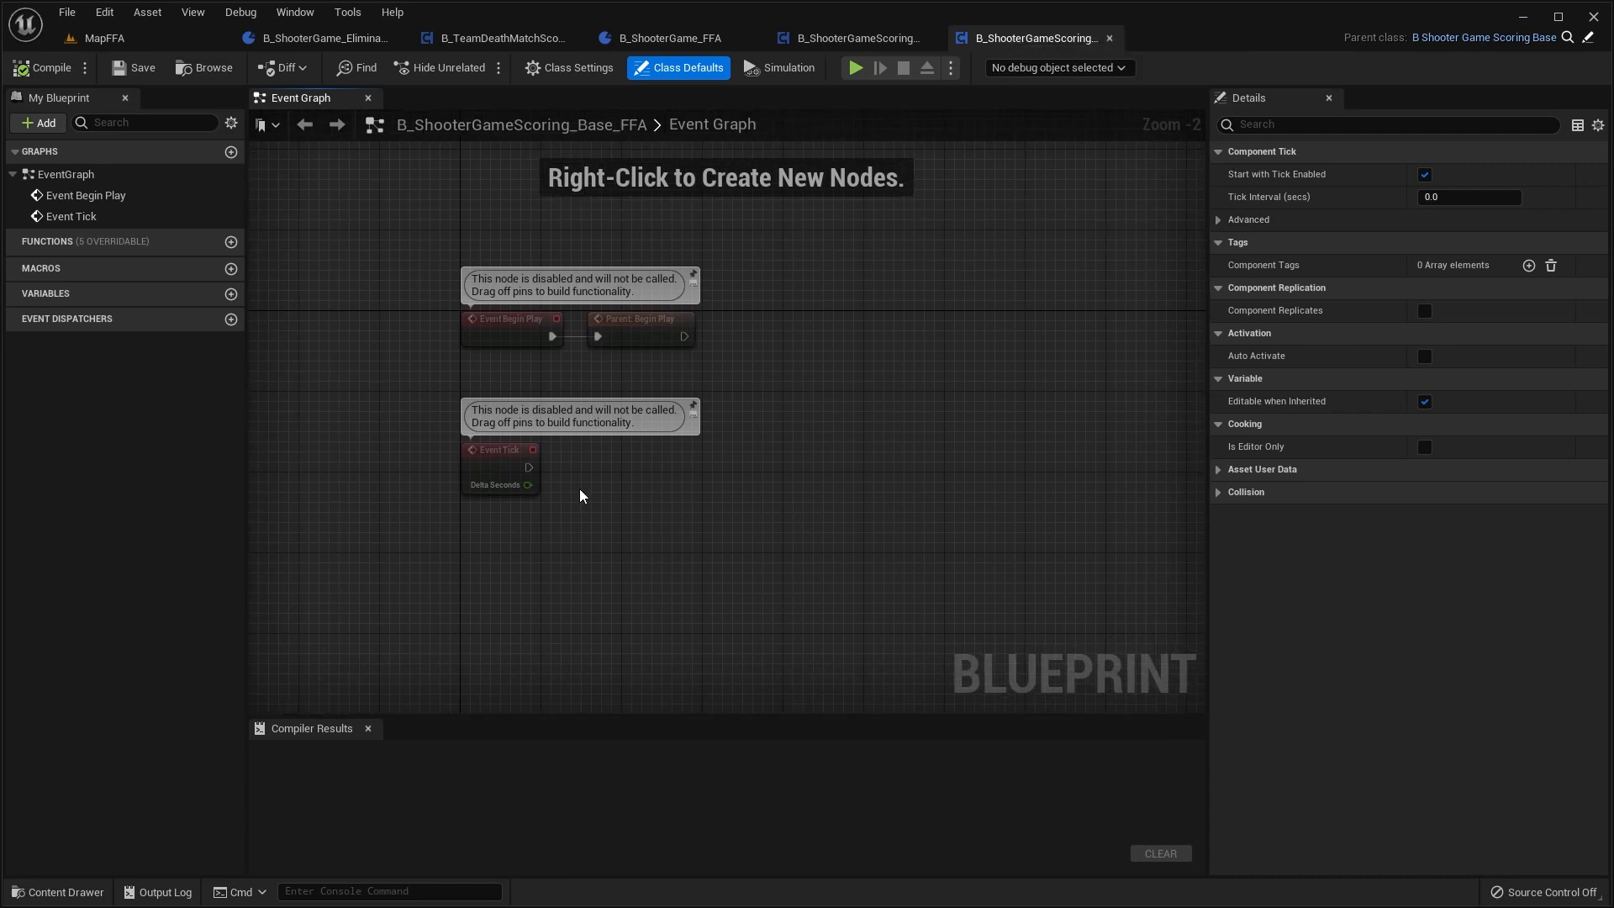
right_drag(586, 484, 601, 425)
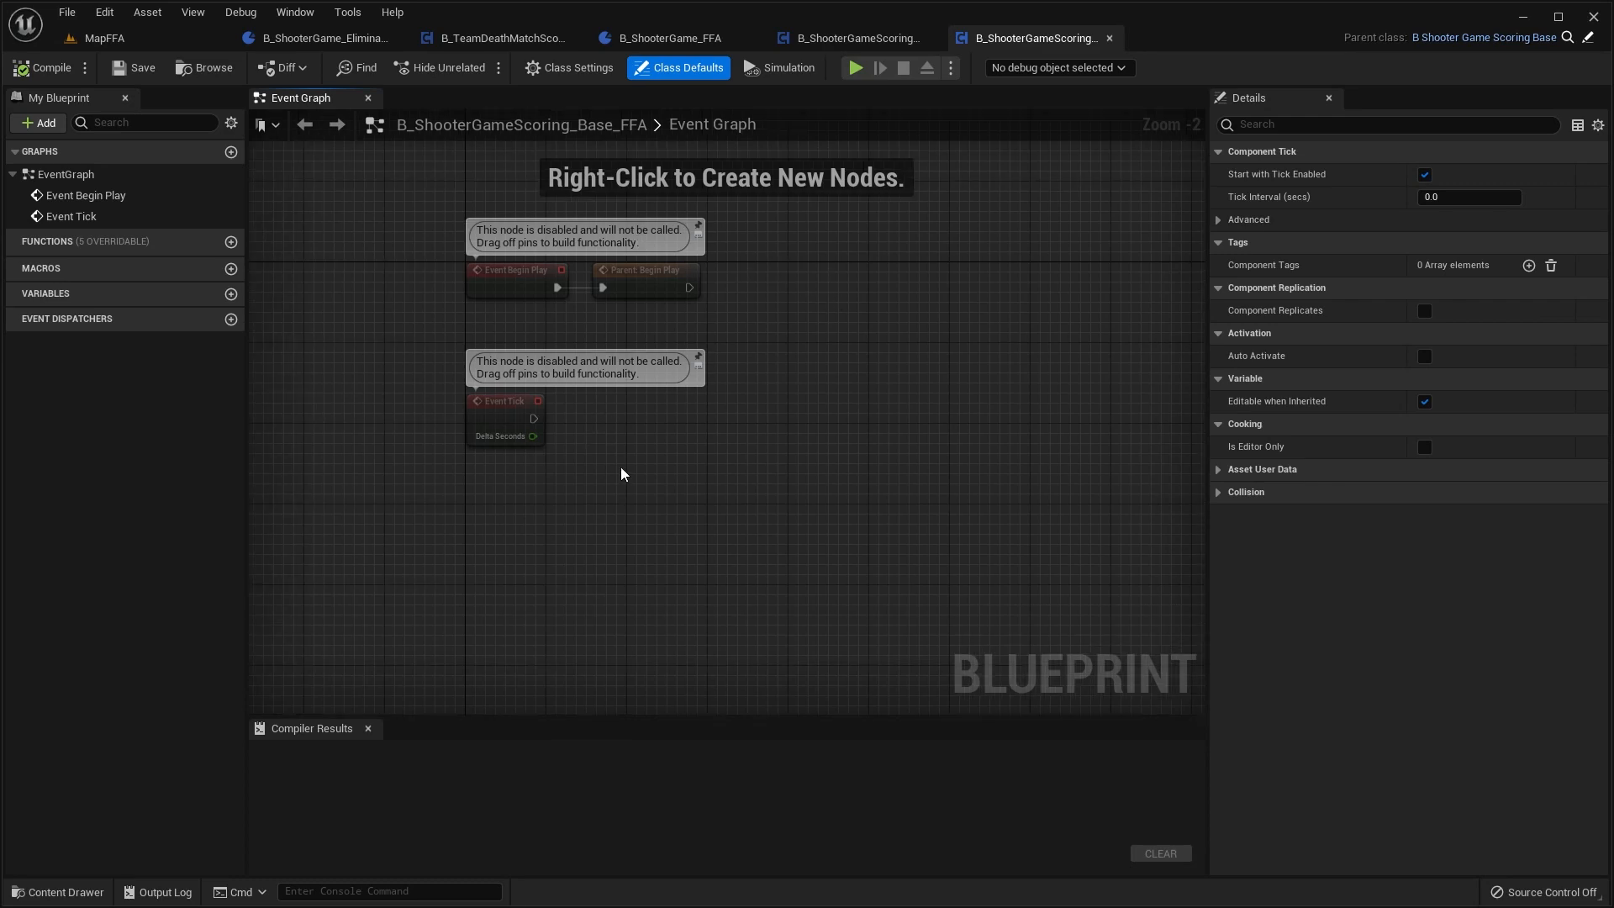
drag(686, 234, 506, 285)
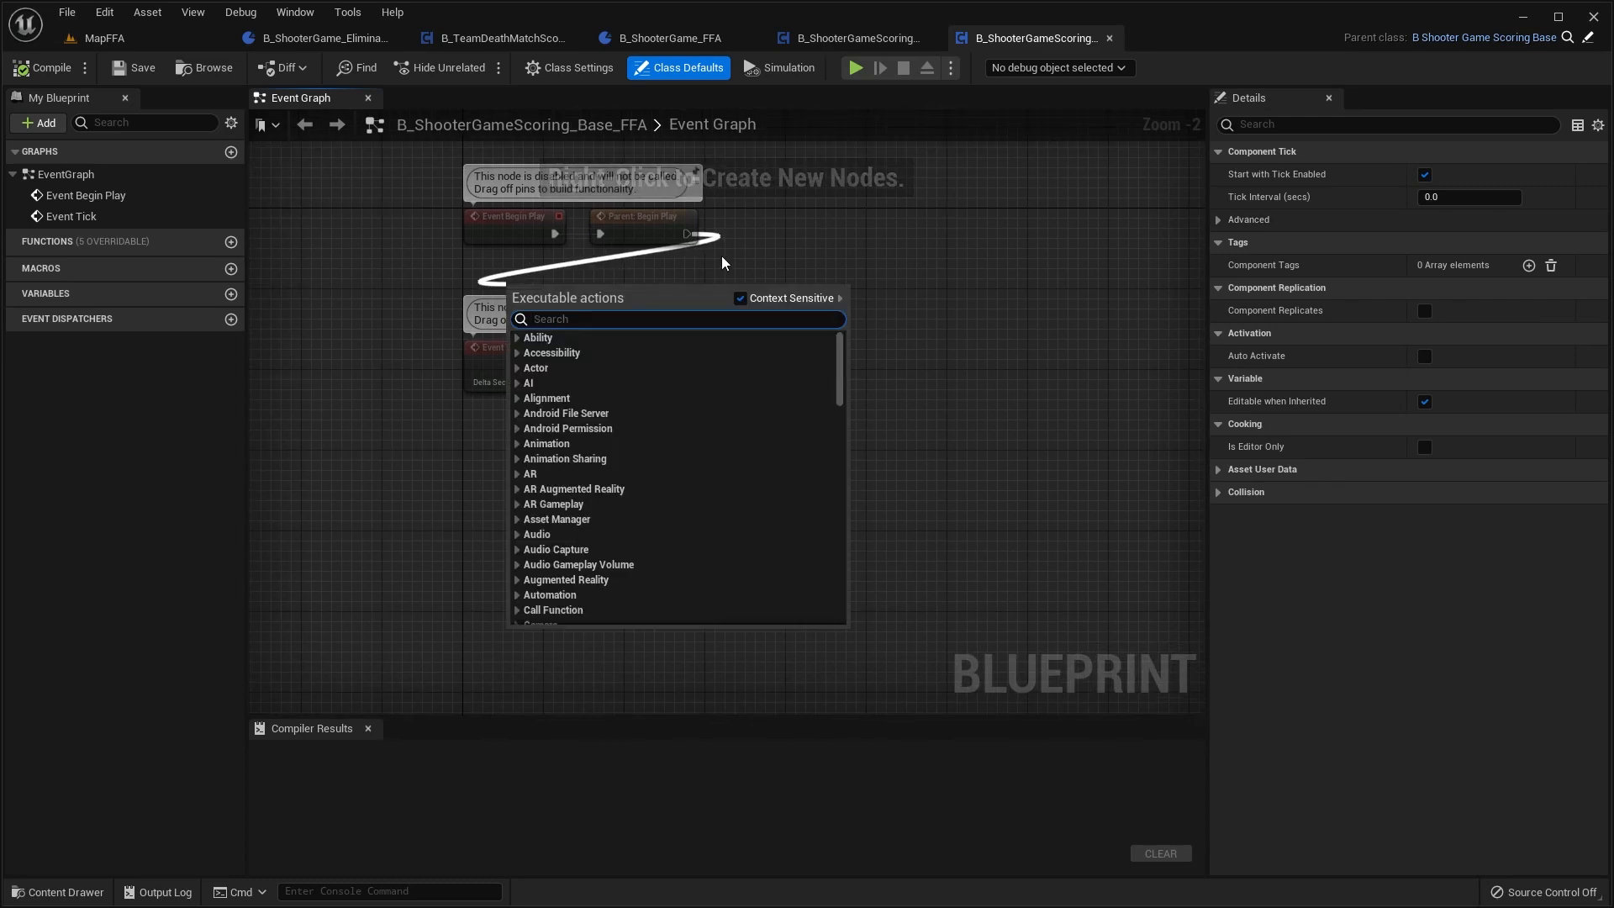
click(720, 255)
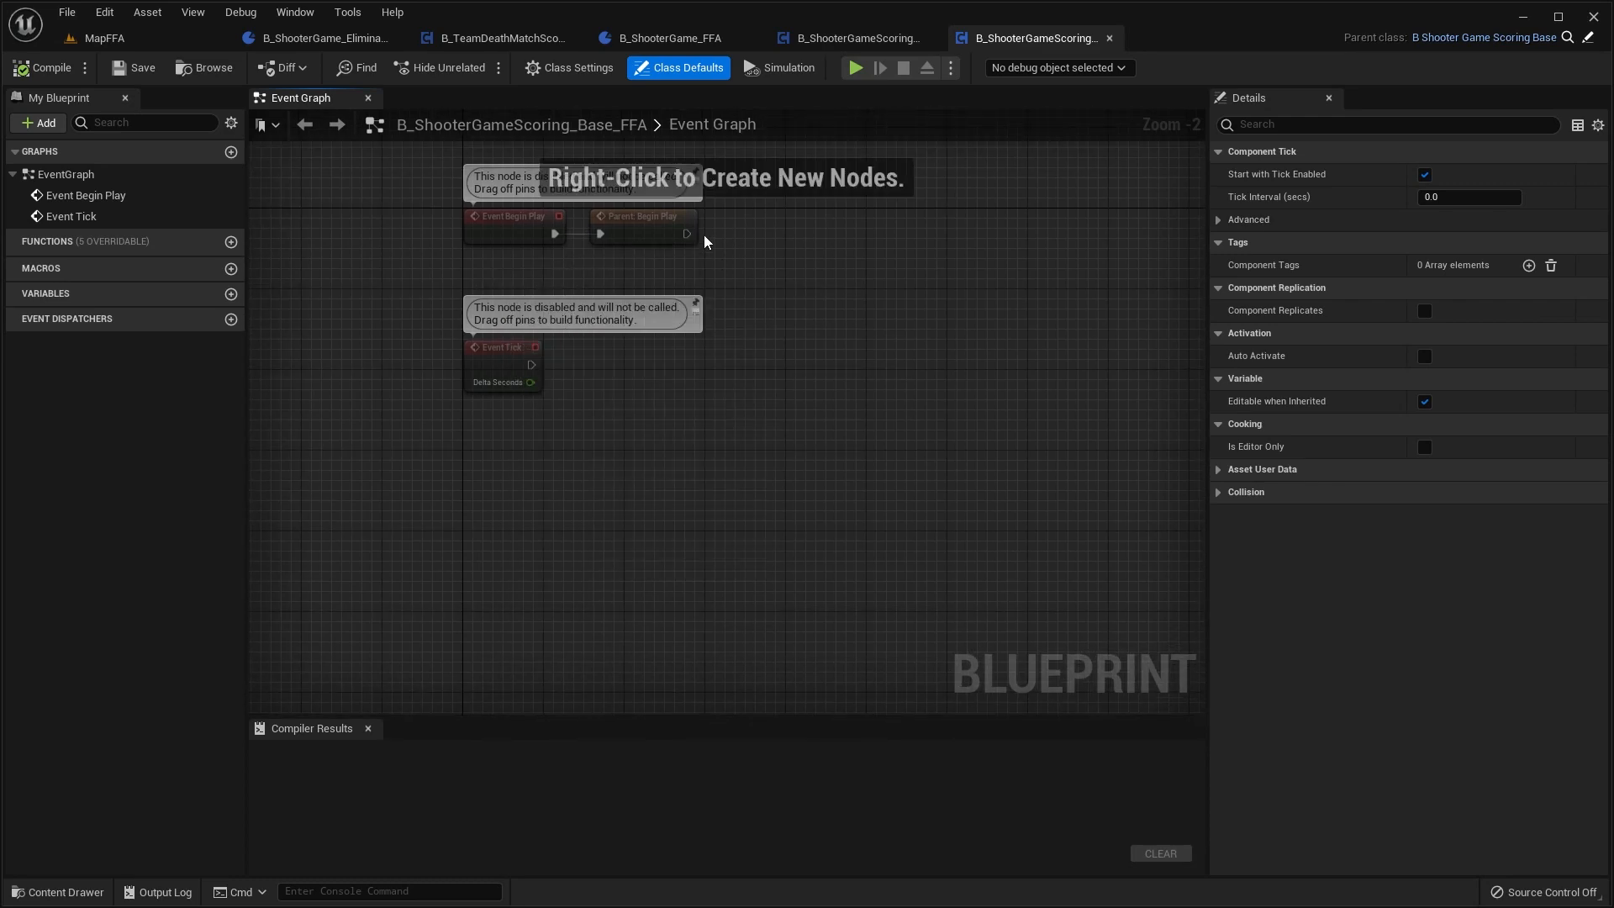
scroll(533, 436, up, 1)
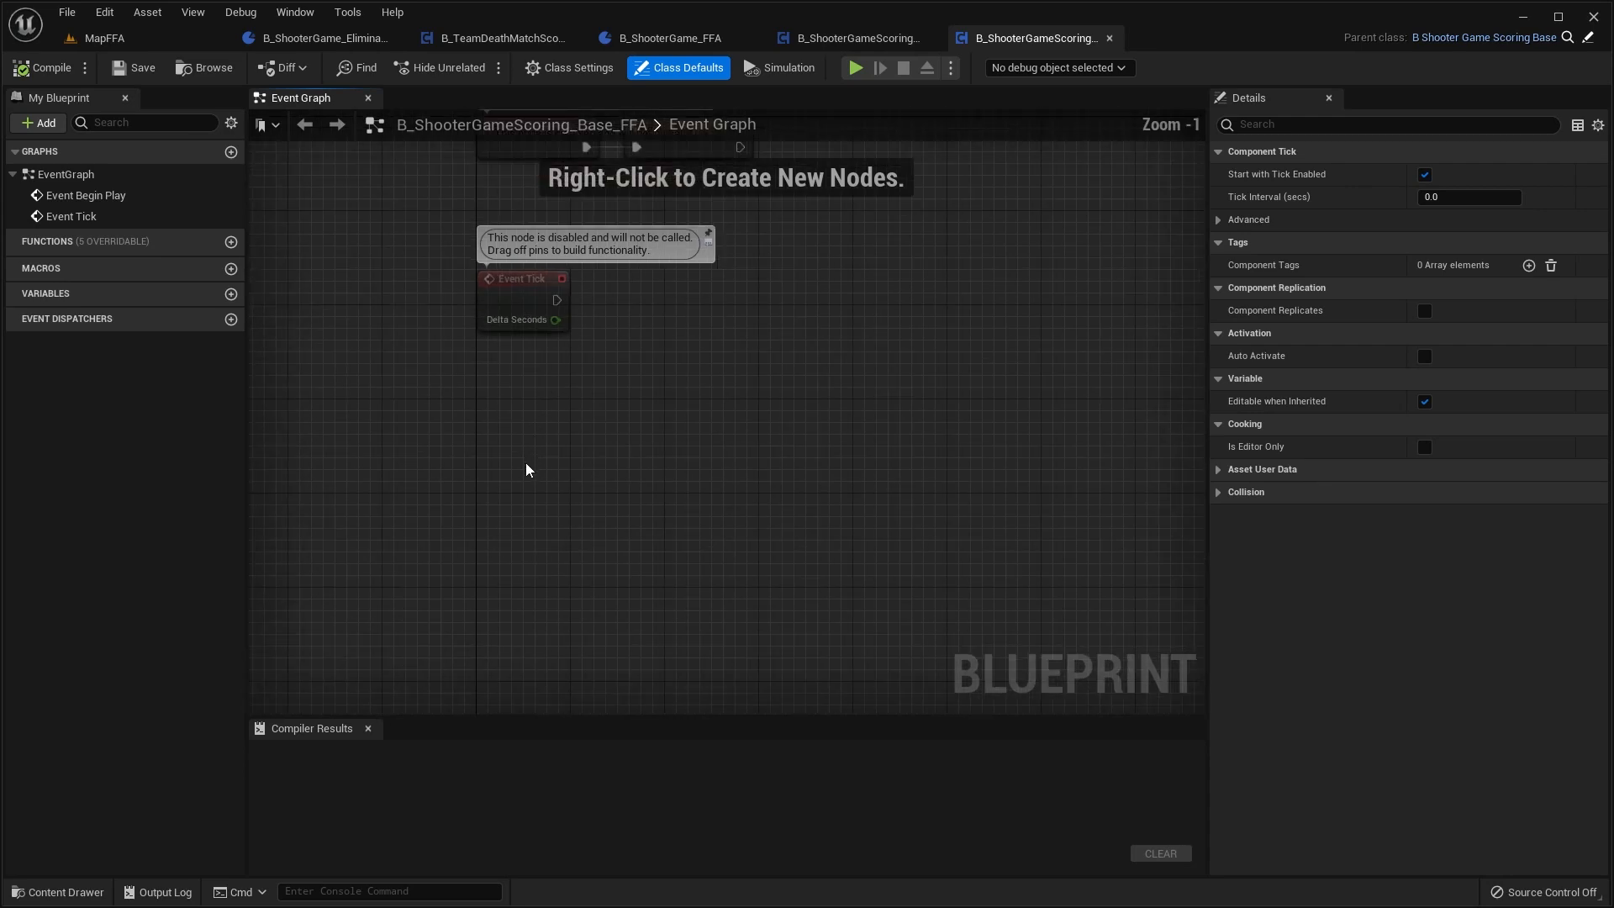
right_click(527, 467)
click(609, 440)
scroll(565, 440, down, 2)
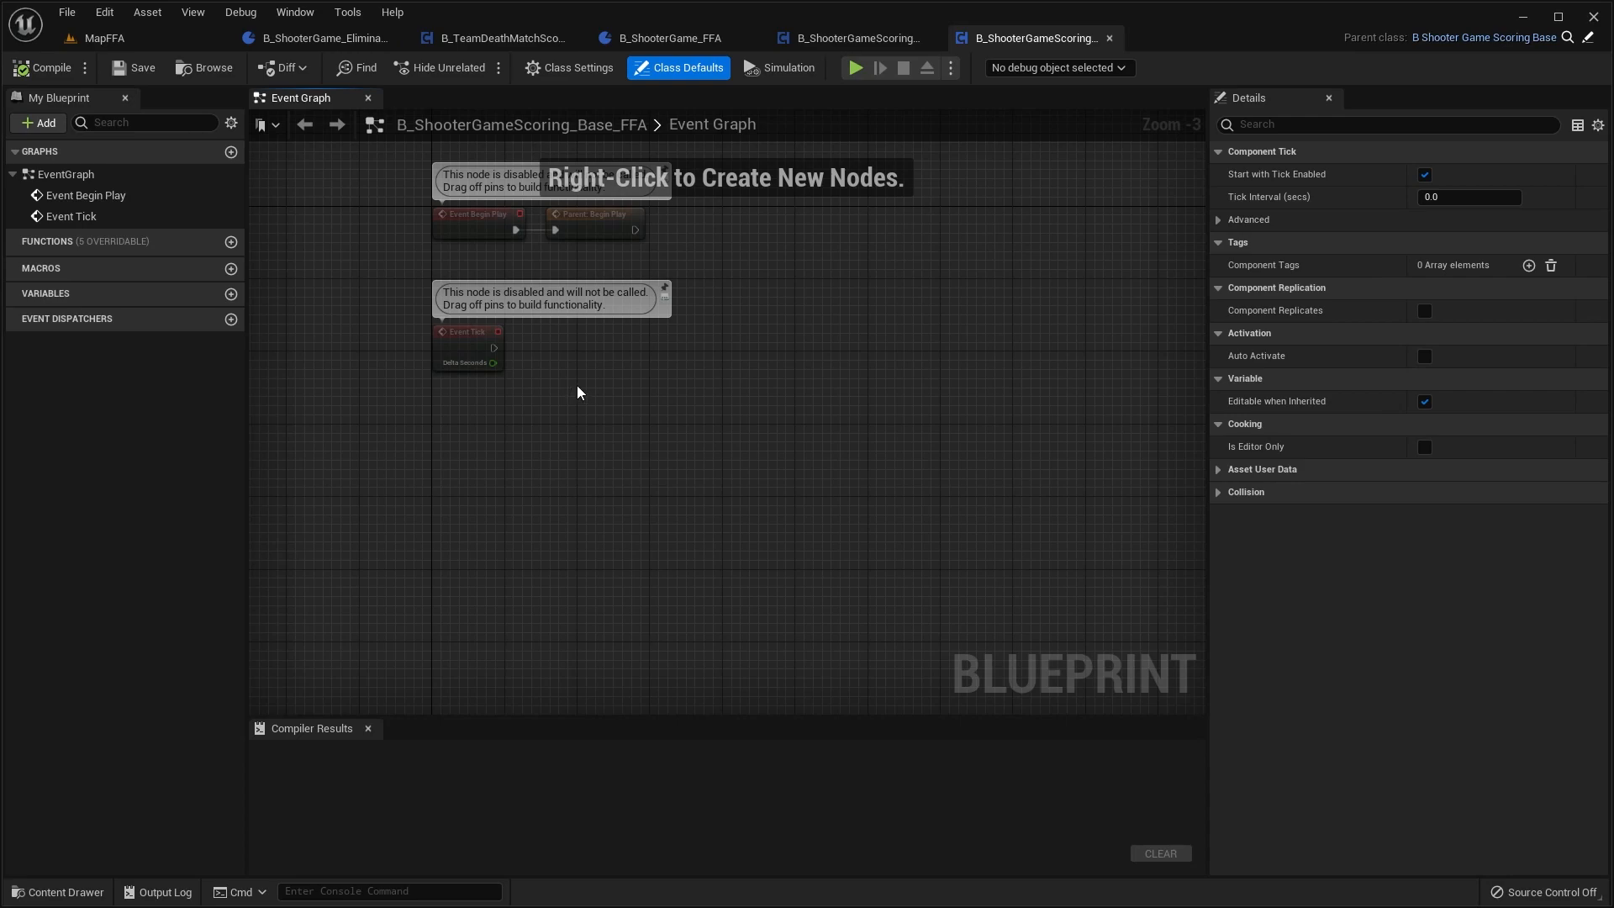
right_drag(578, 386, 585, 422)
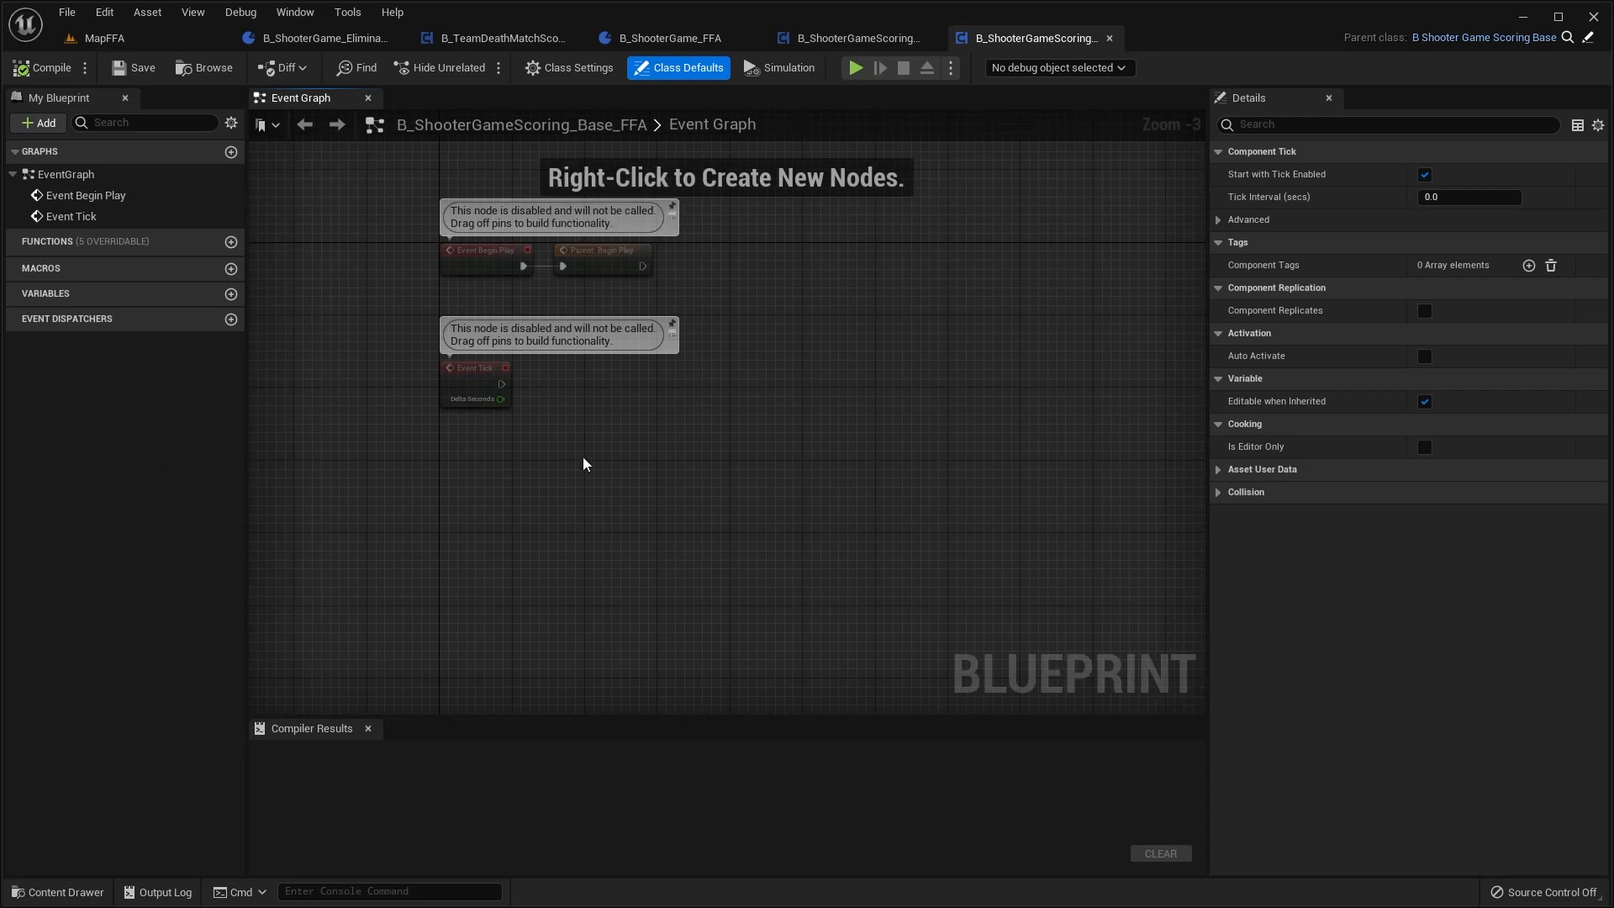
scroll(494, 481, up, 1)
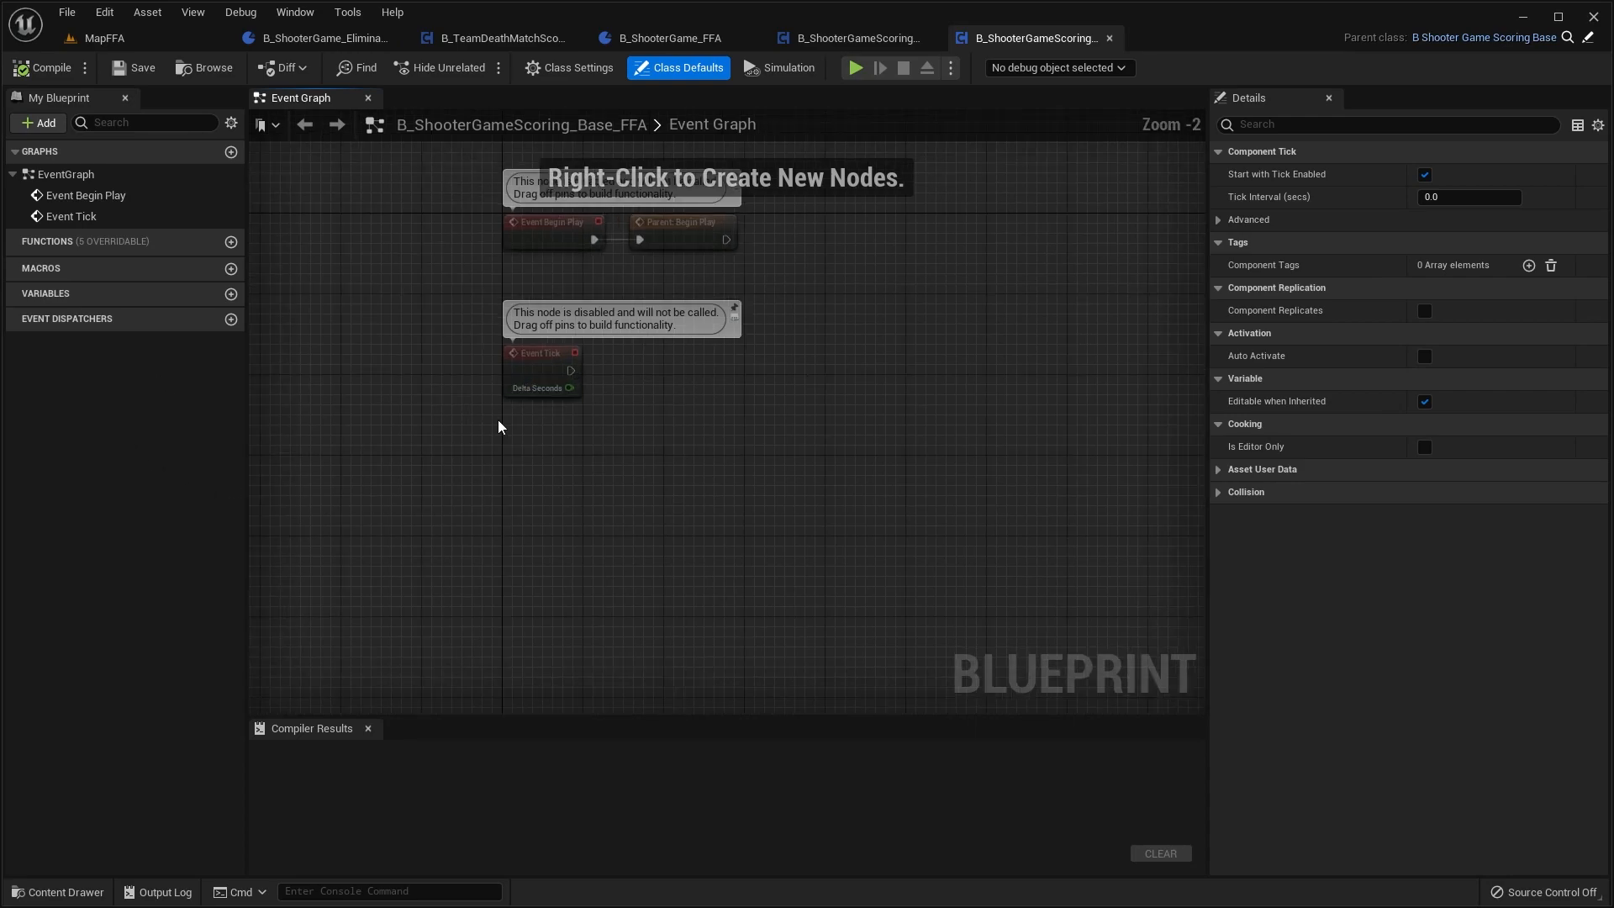
right_drag(859, 289, 851, 331)
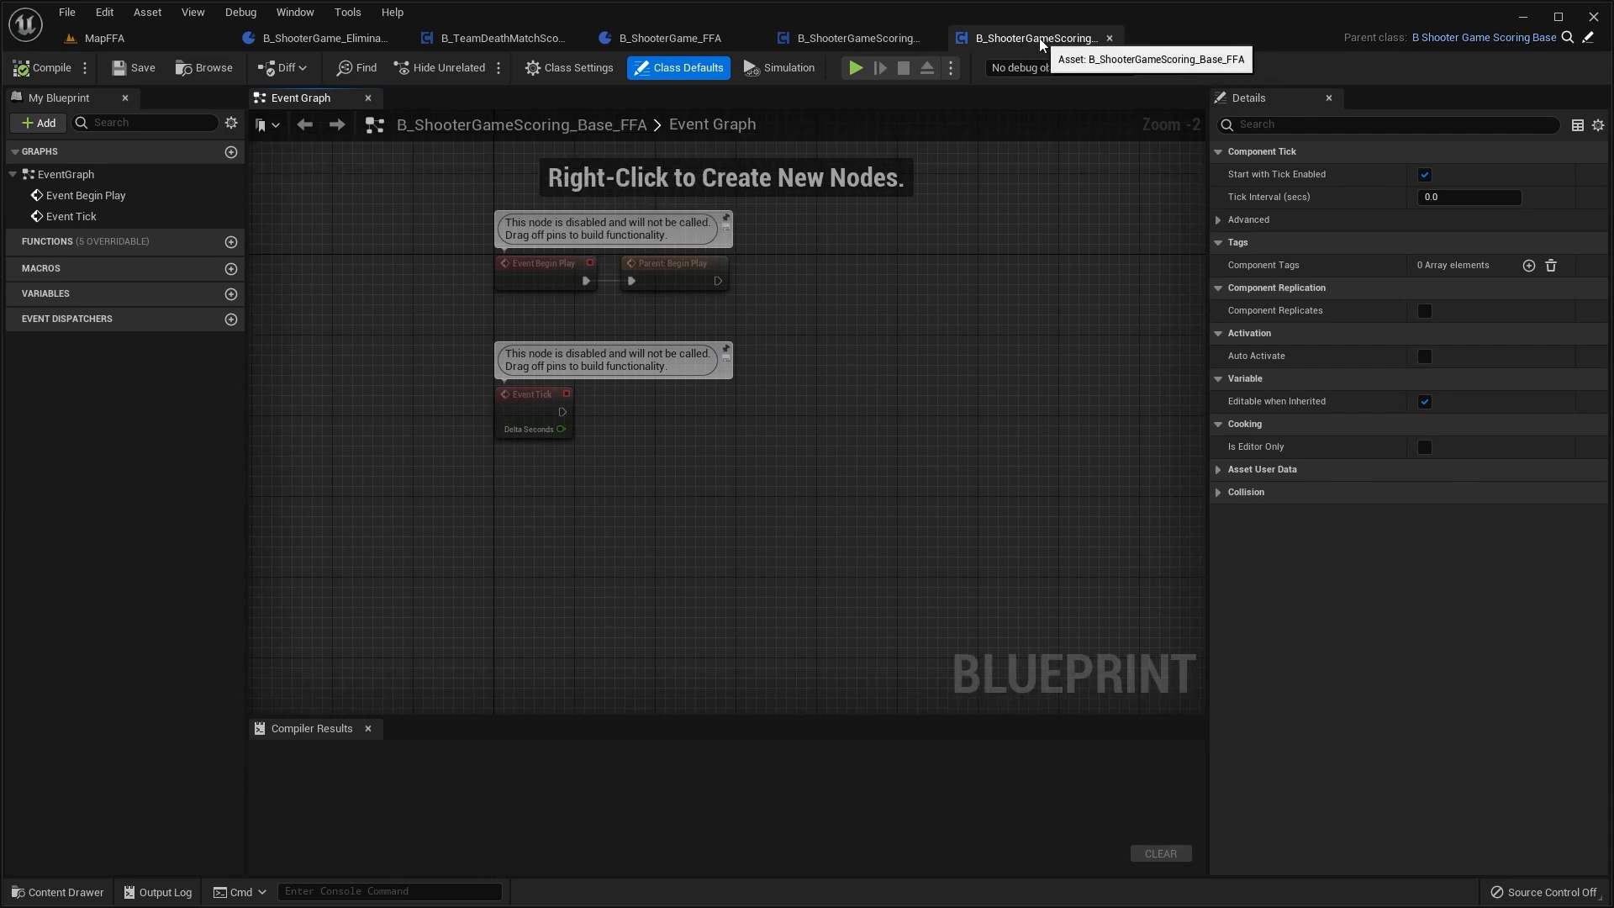
right_drag(1029, 164, 982, 166)
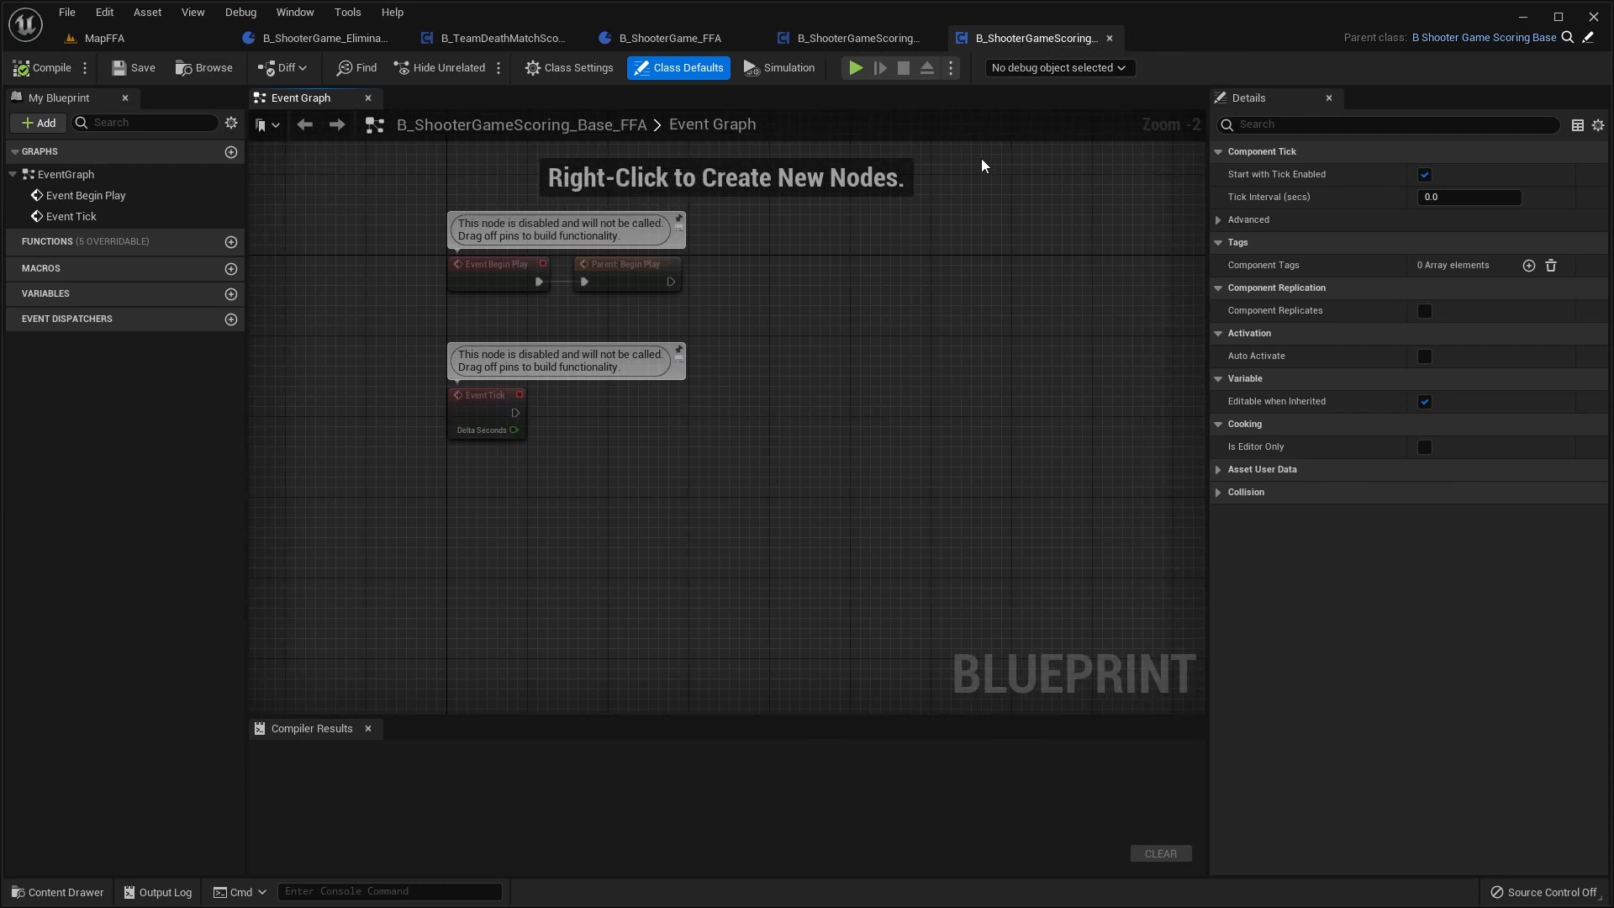
click(1110, 38)
click(932, 38)
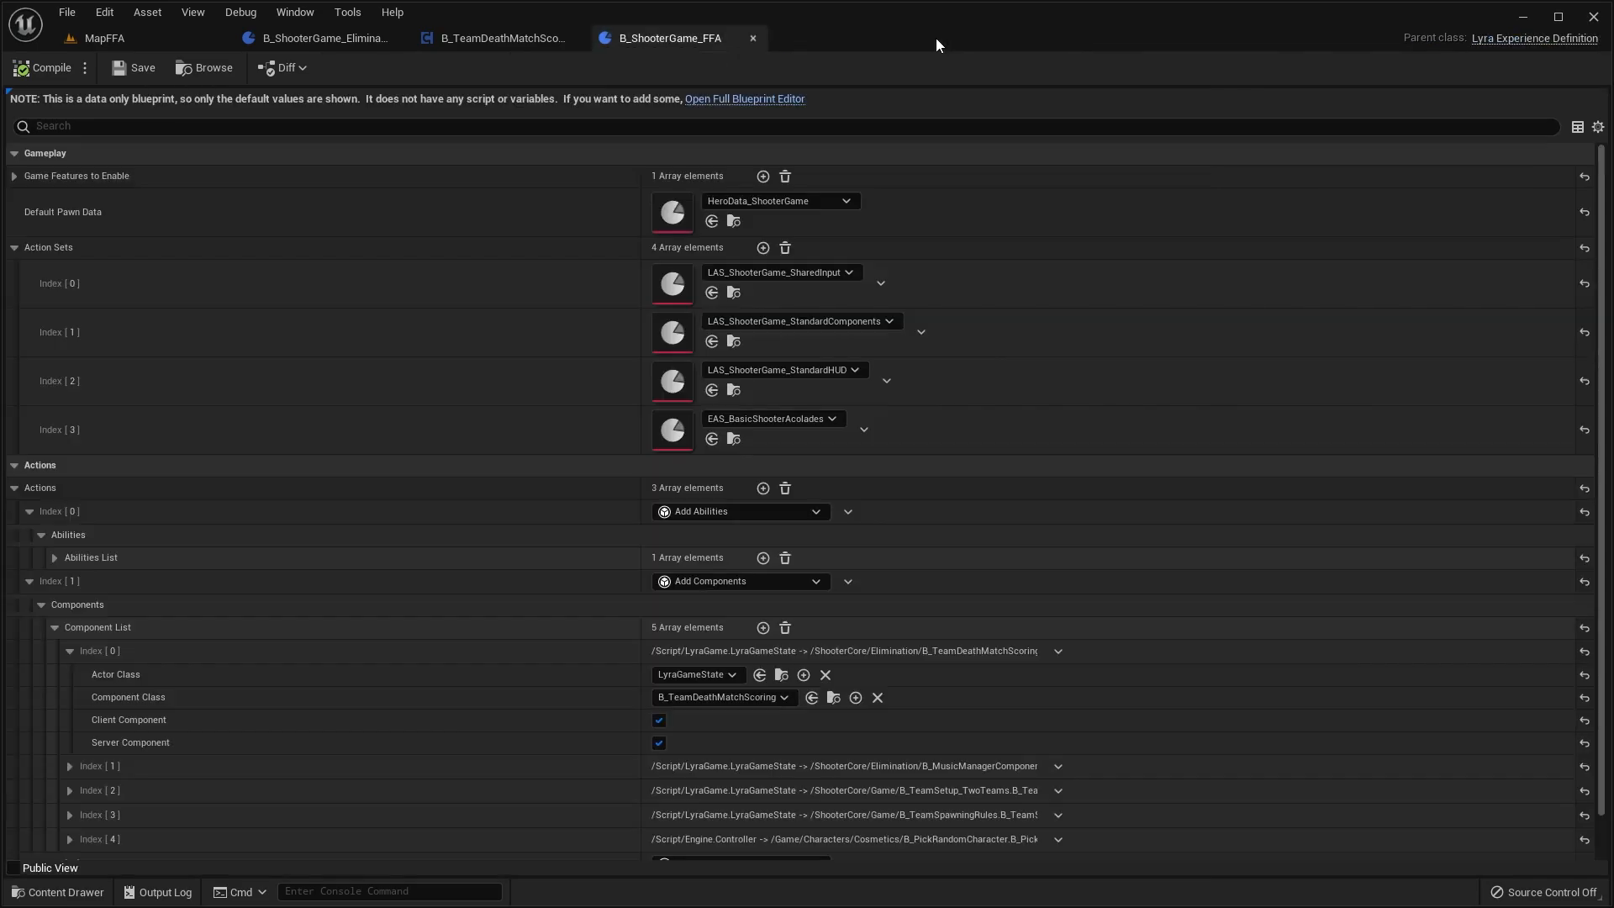
Step: Set the first Component List entry's class to B_ShooterGameScoring_Base_FFA and delete the B_TeamSpawningRules entry
scroll(695, 672, down, 1)
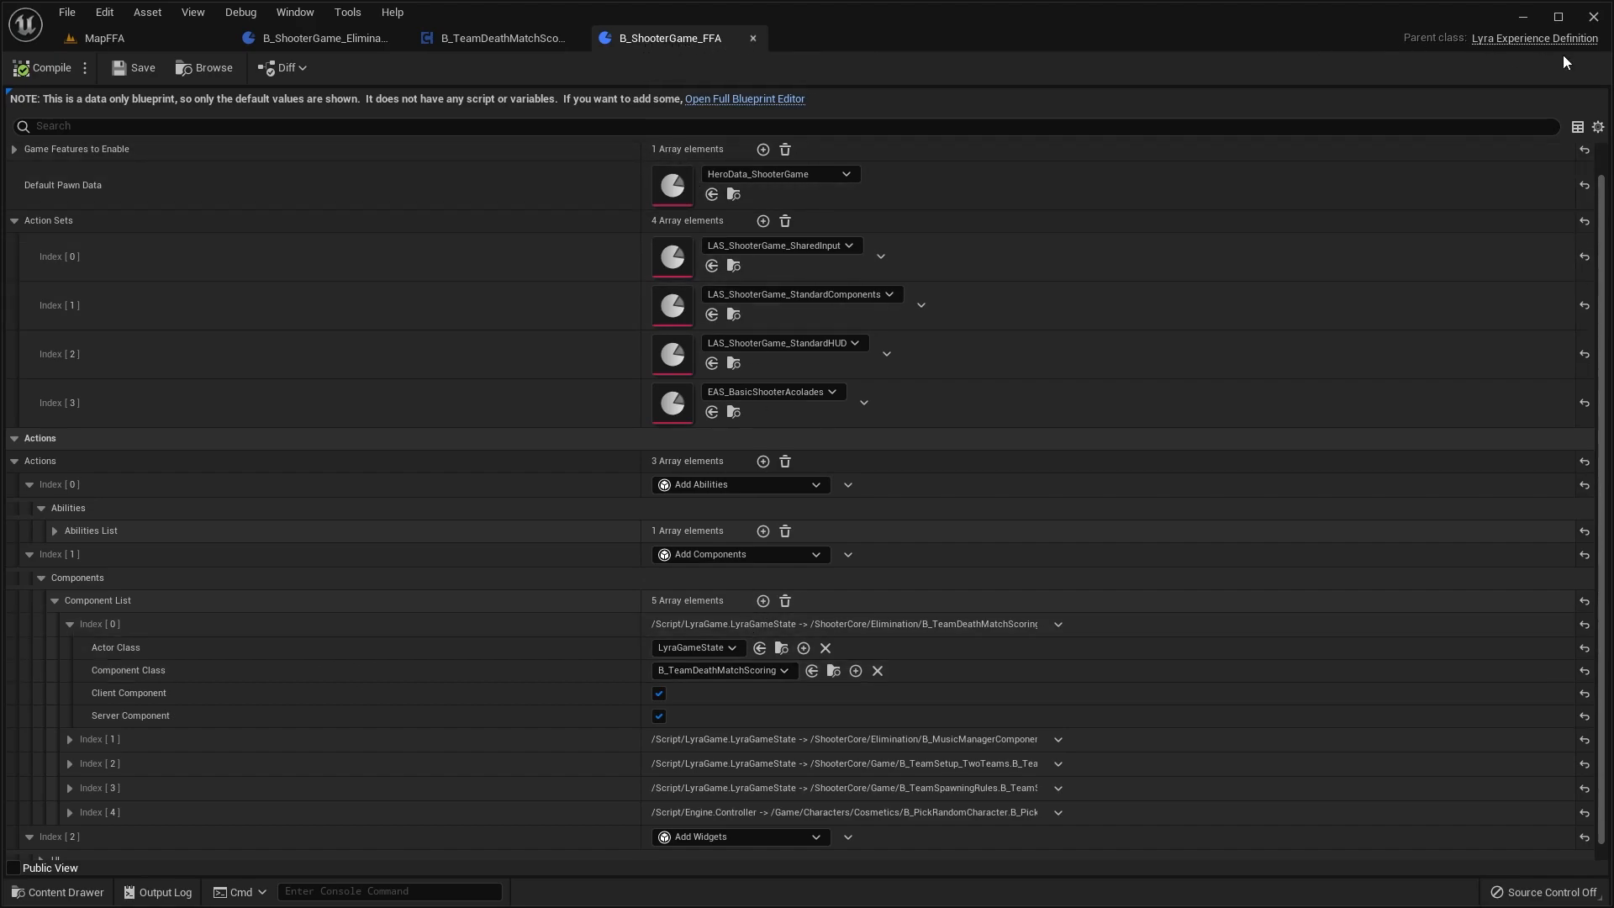
click(717, 670)
text(b_ff)
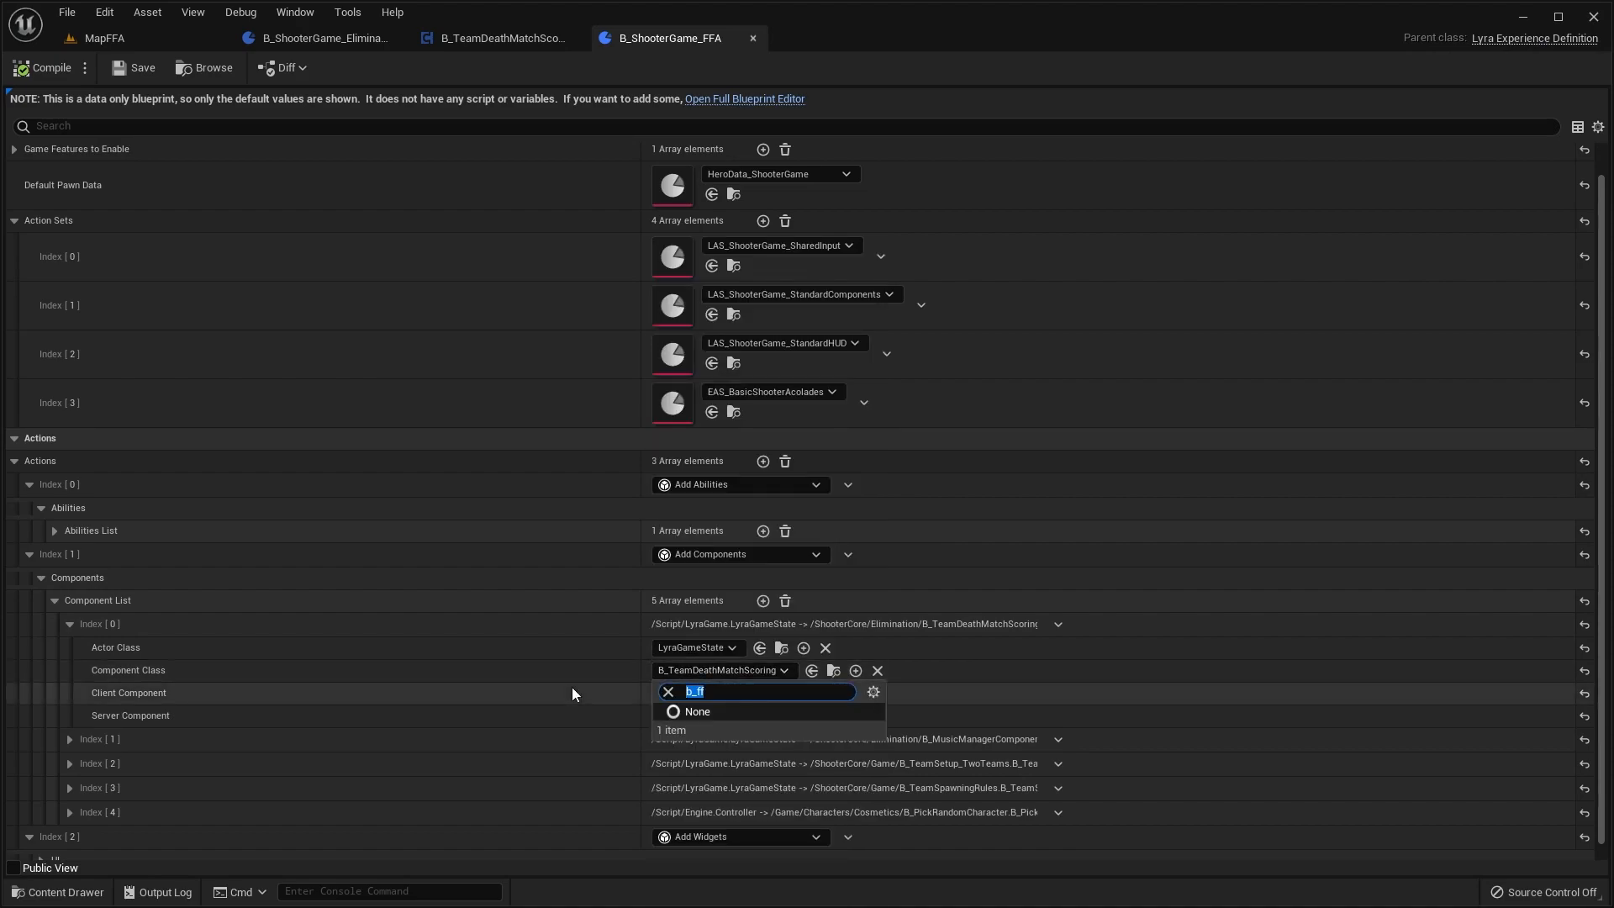
text(ffa)
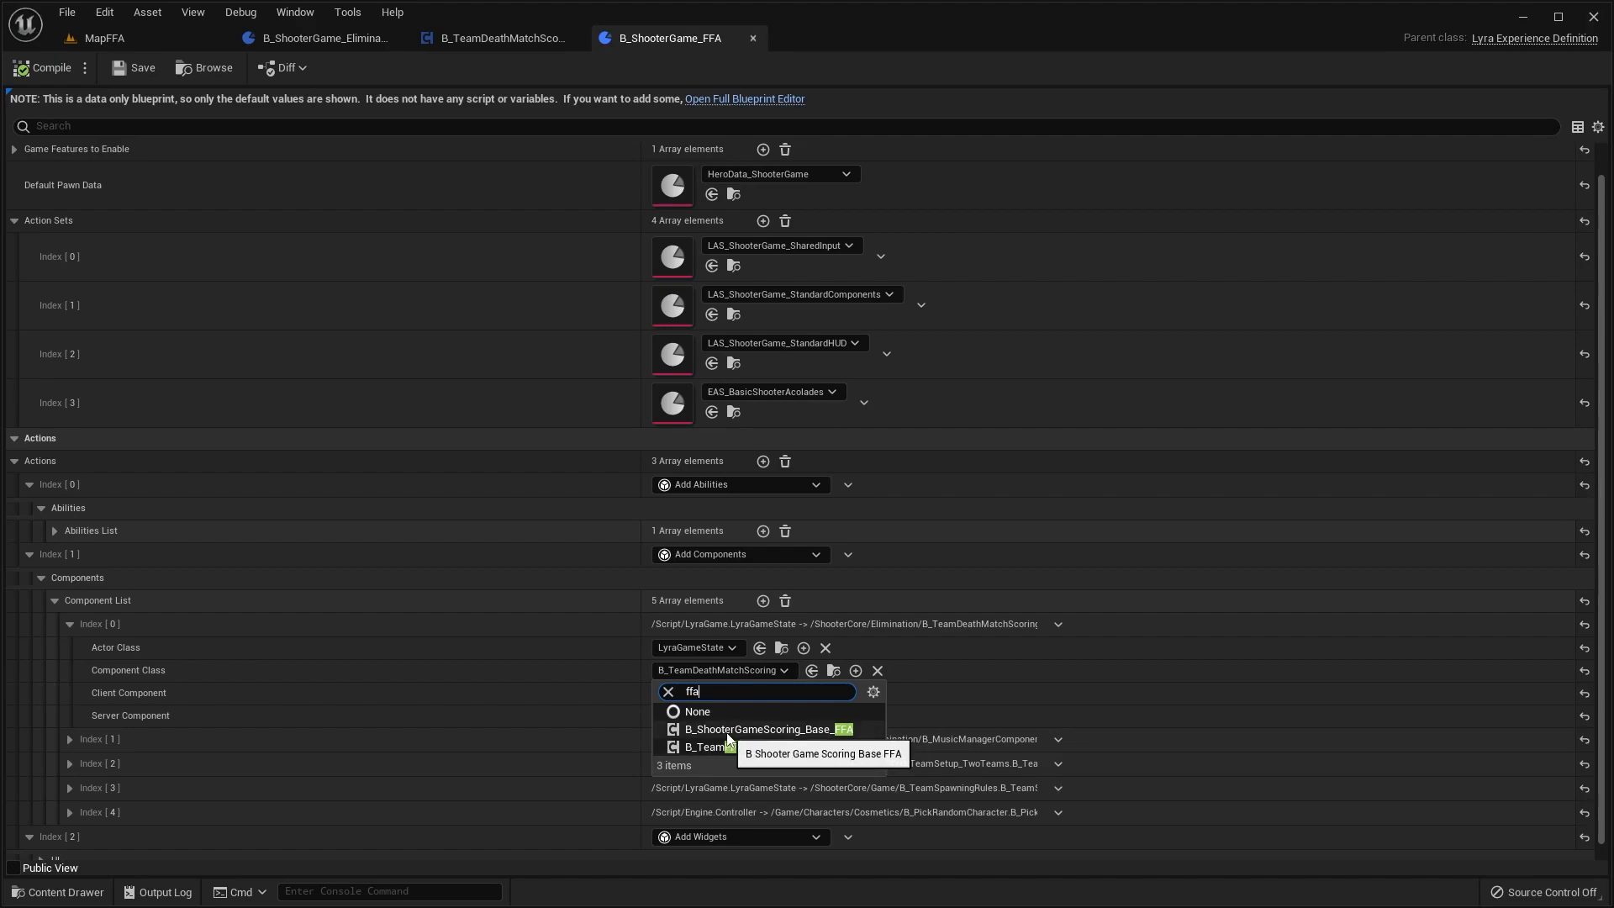
click(843, 731)
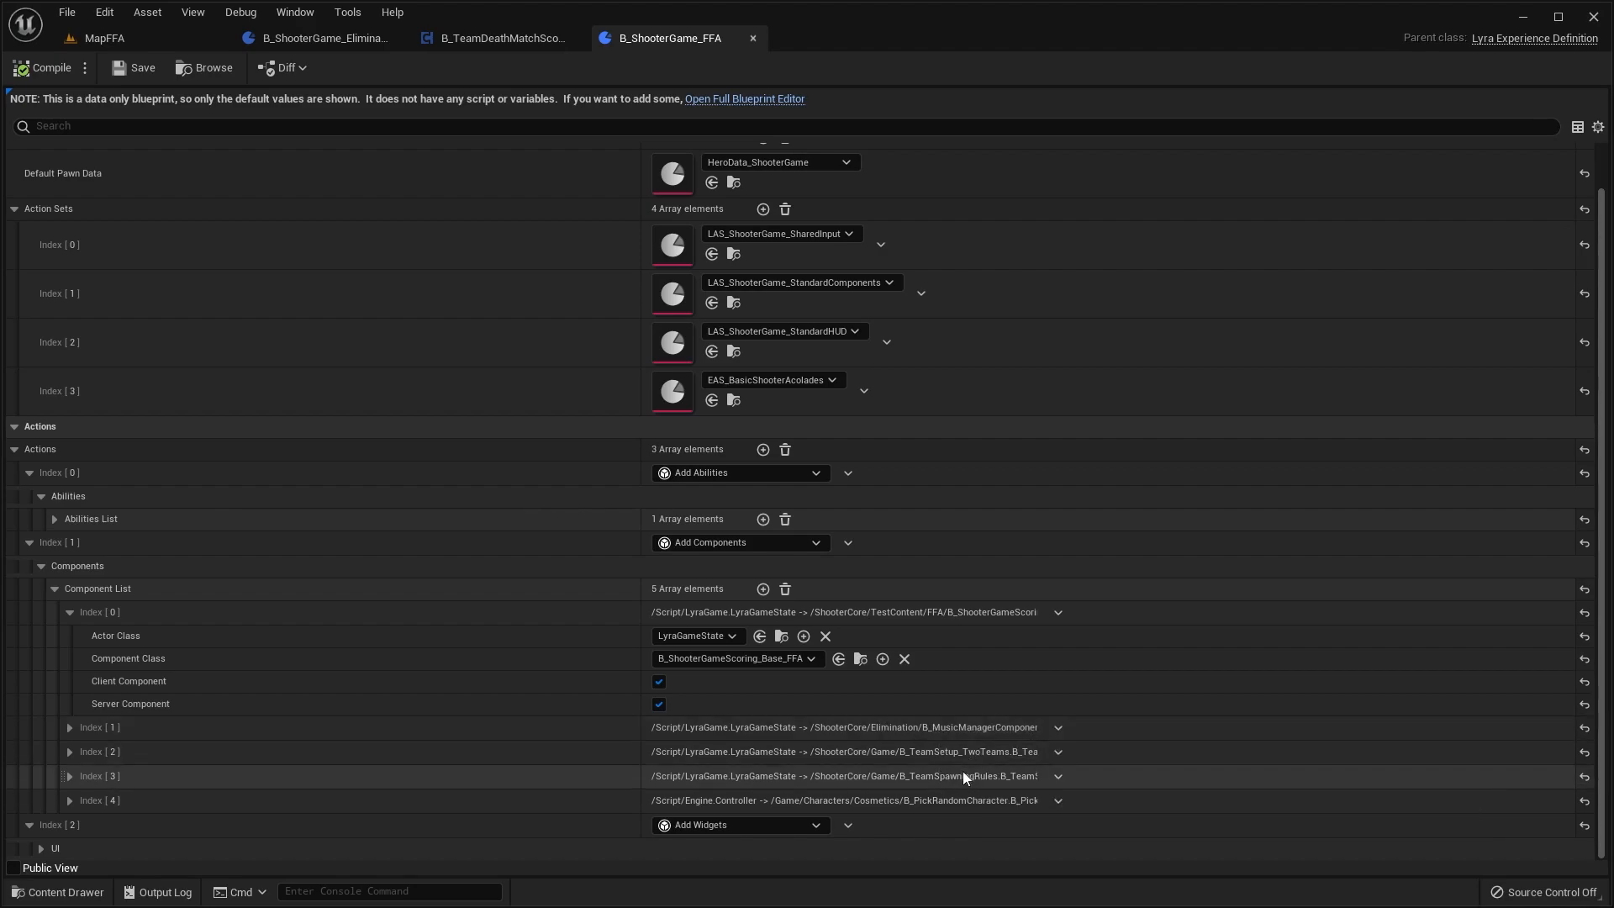
click(1058, 775)
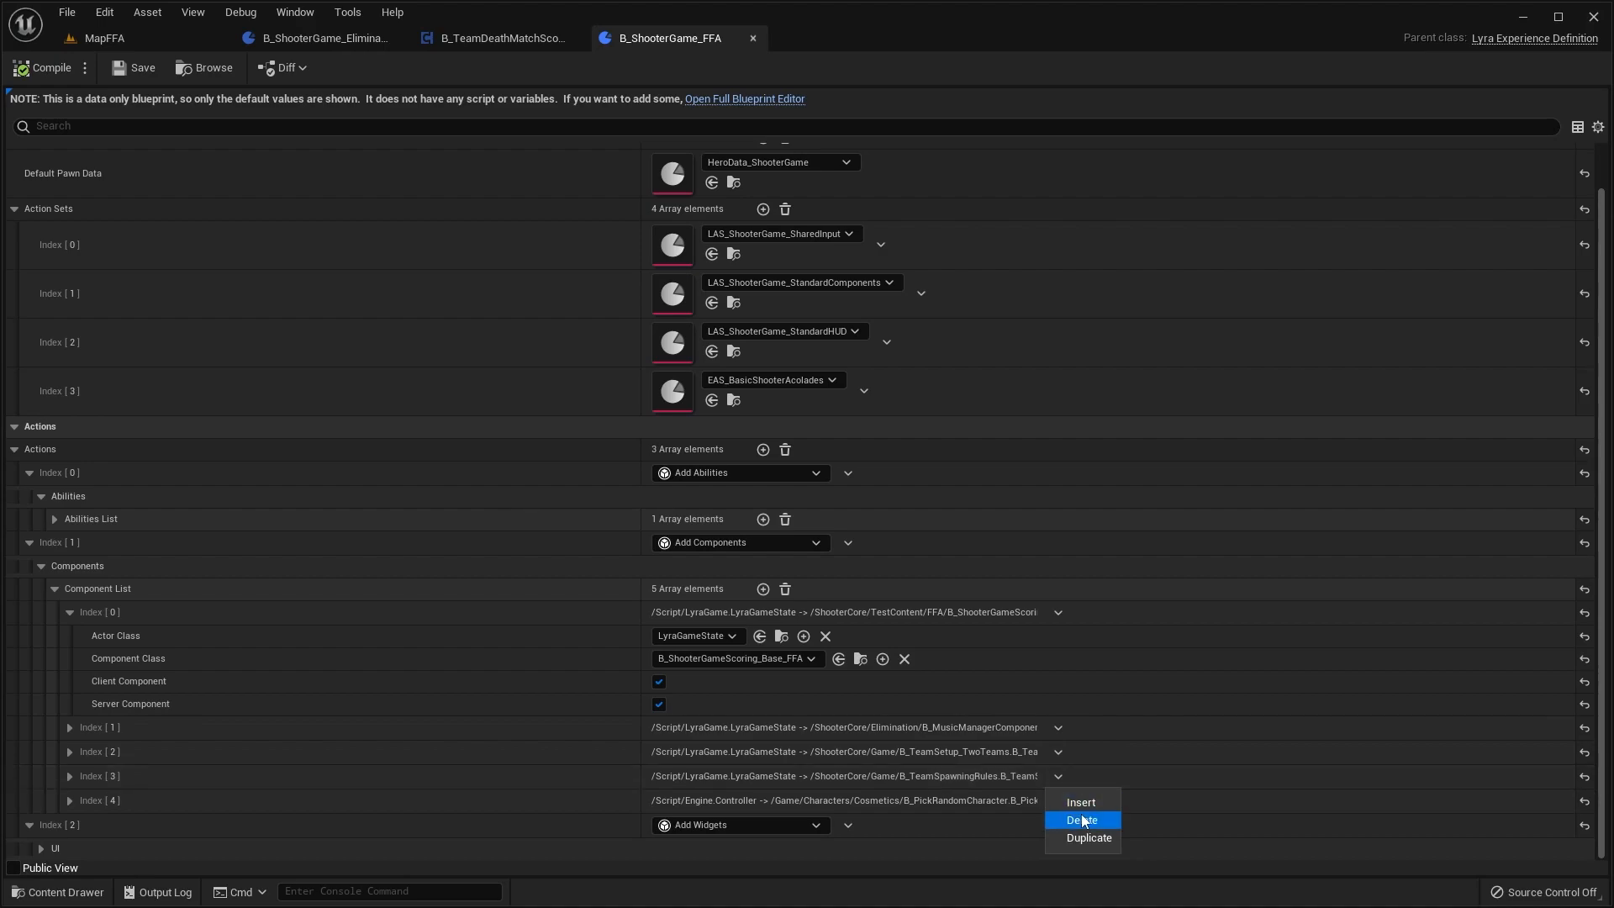
click(1082, 819)
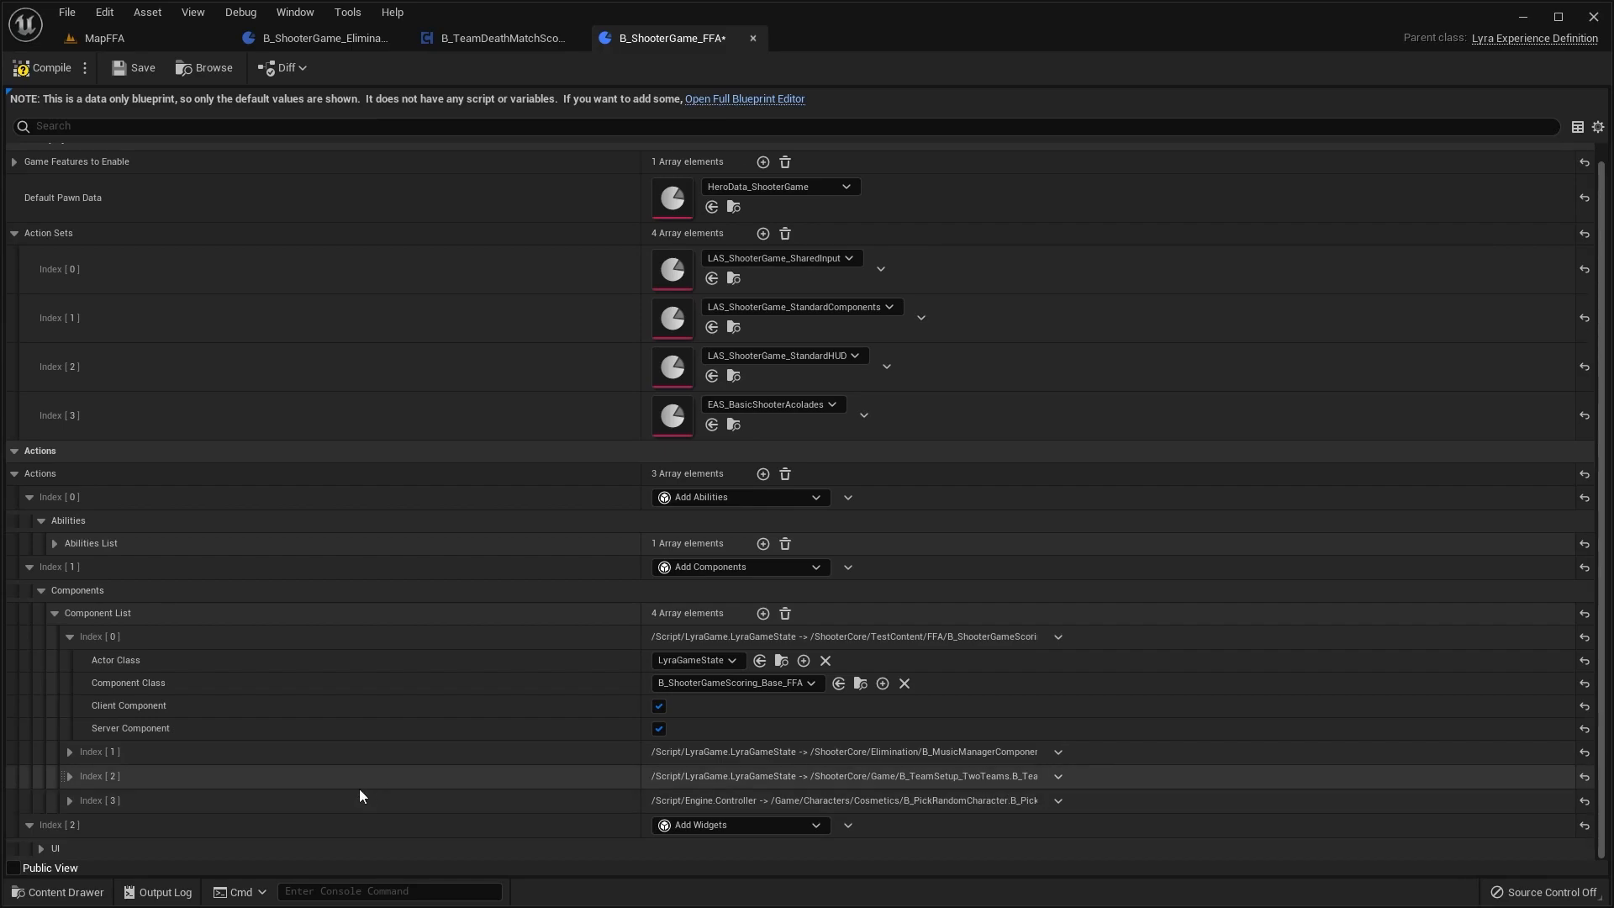
Step: Open the B_TeamSetup_TwoTeams class used by the Component List and examine which team data assets are available
click(67, 778)
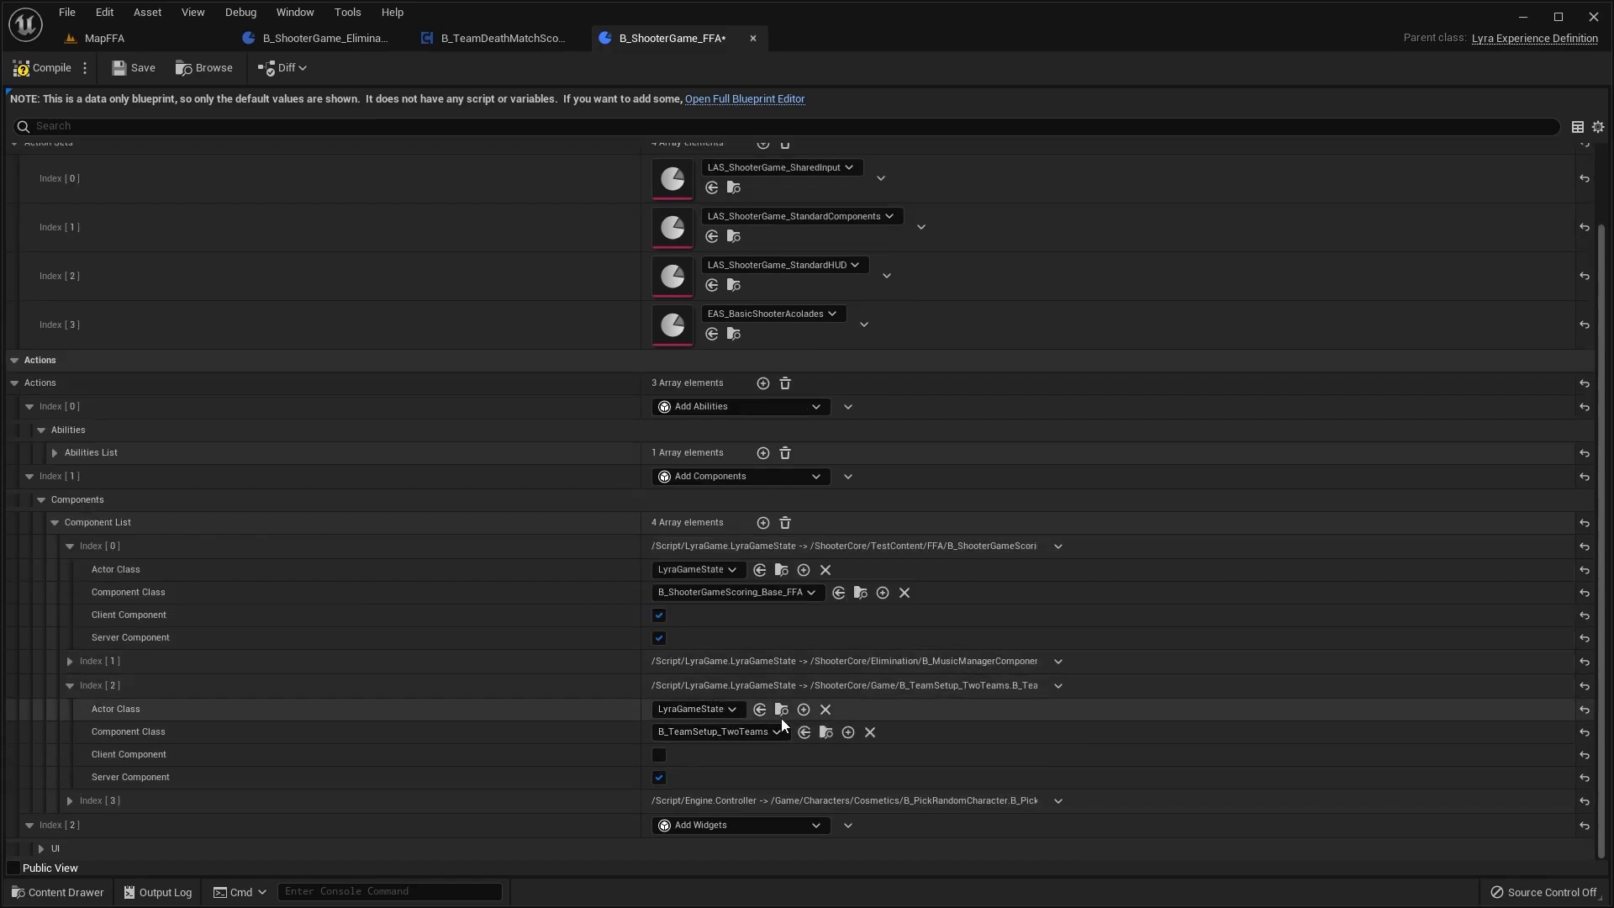
click(827, 731)
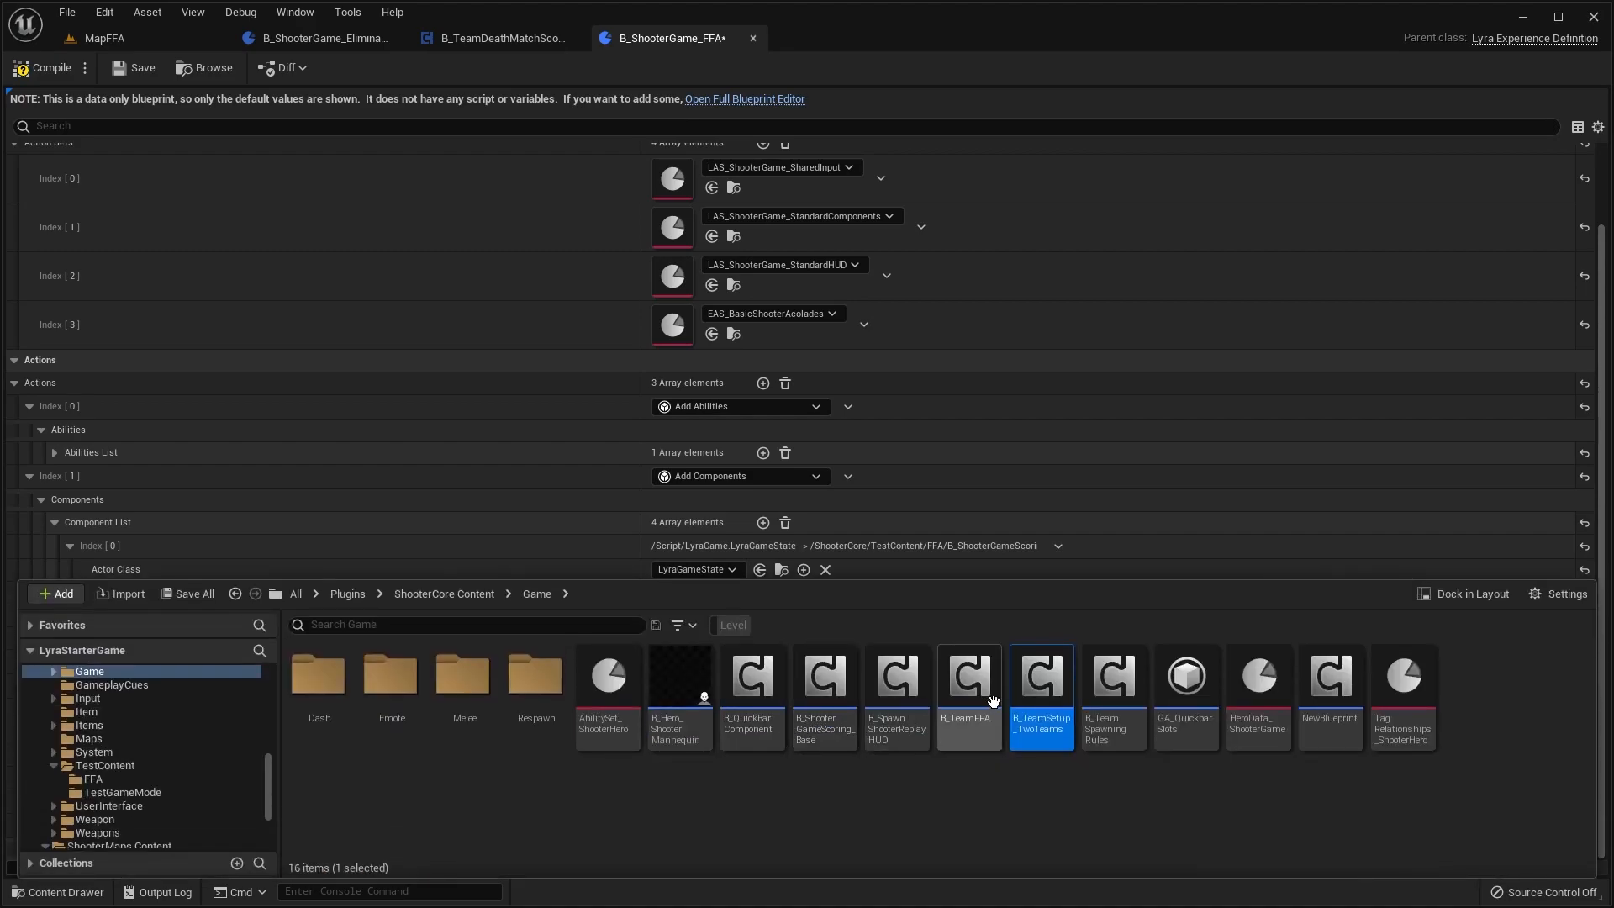
double_click(1047, 696)
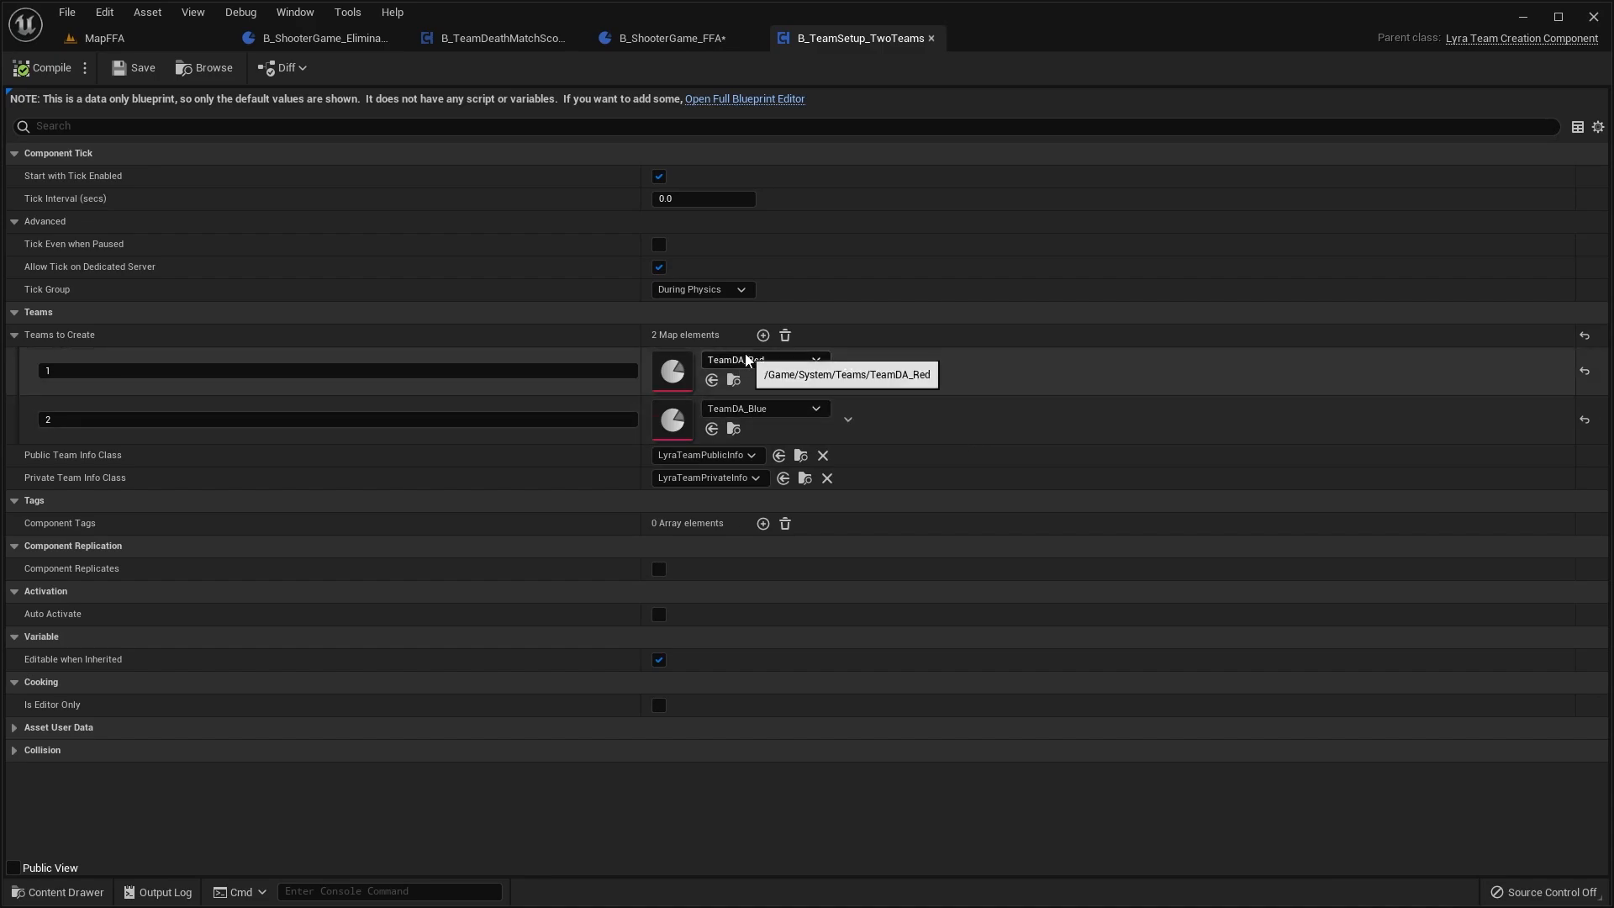
click(754, 409)
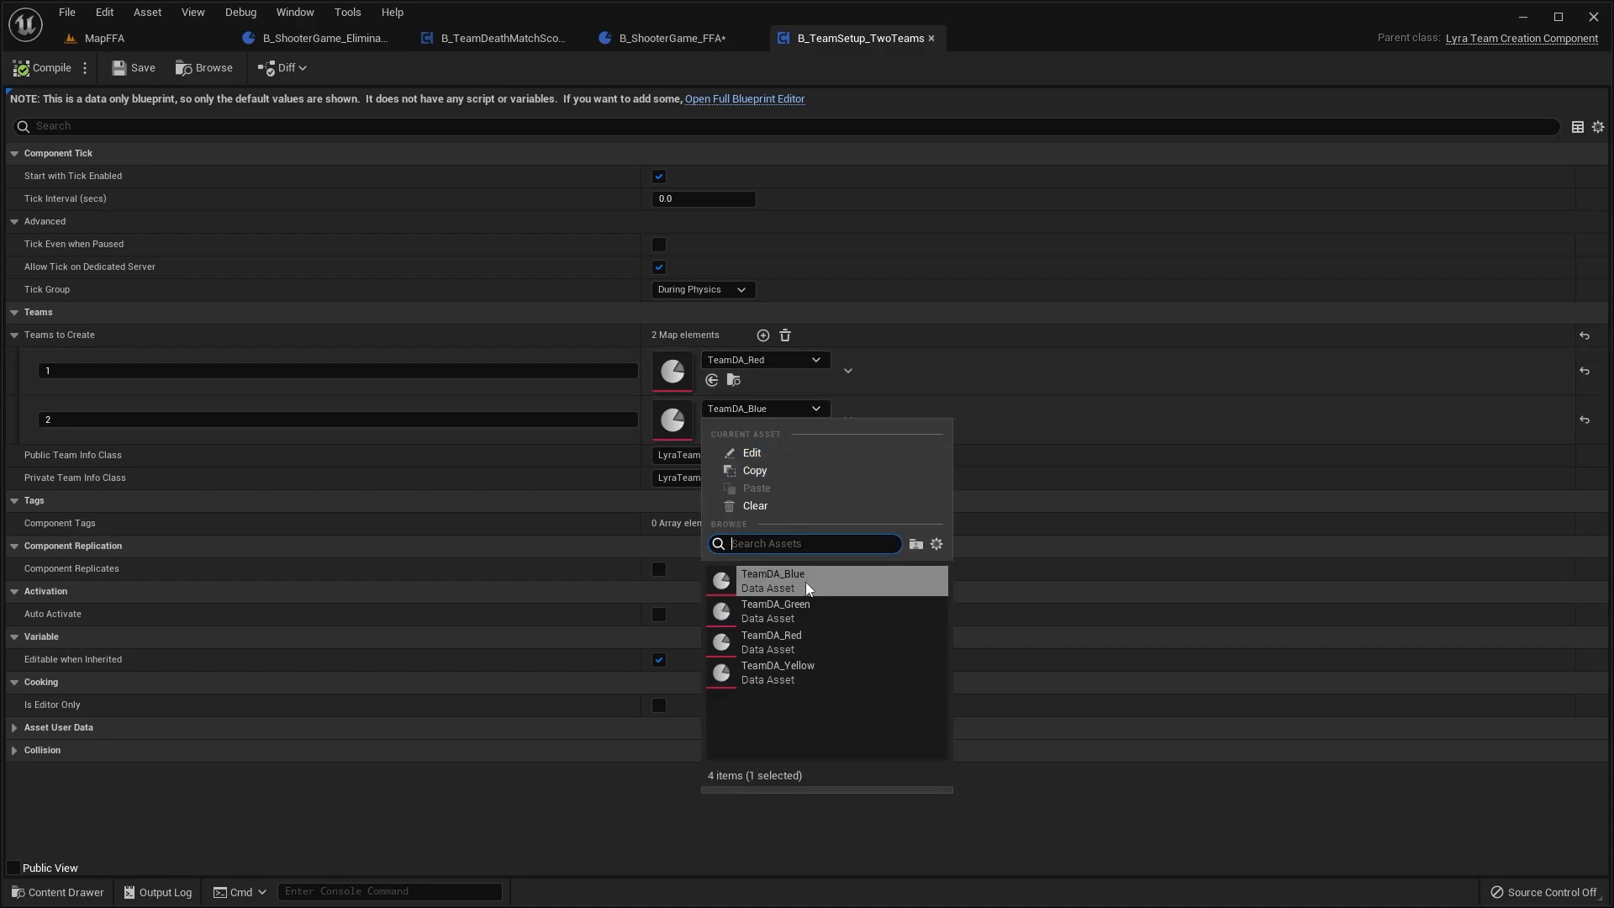
mouse_move(790, 611)
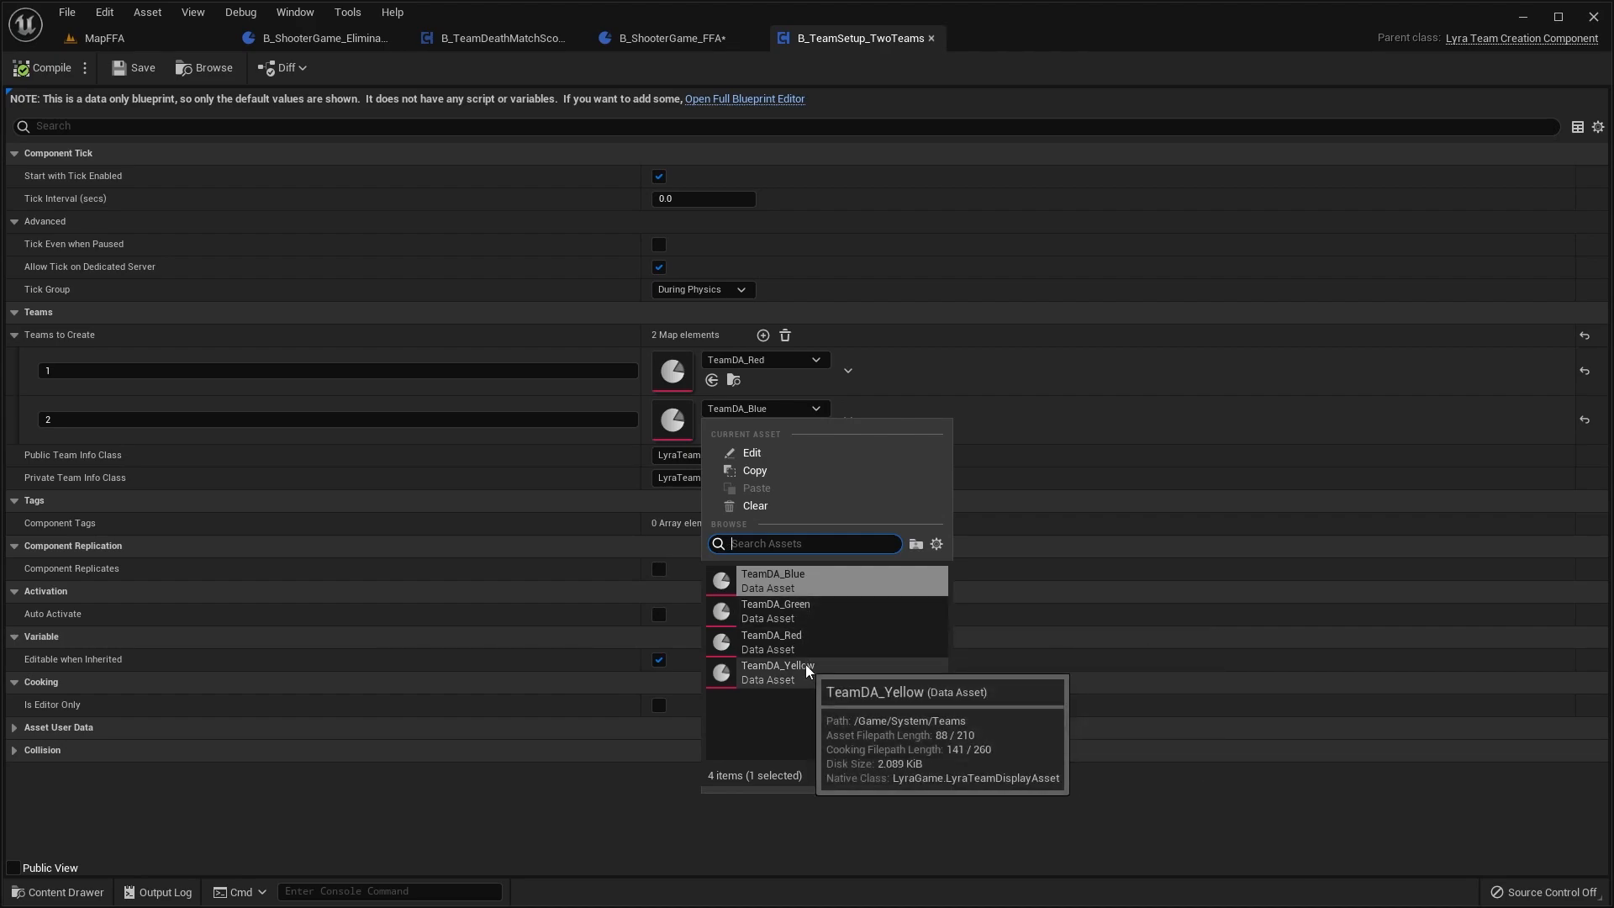
click(570, 339)
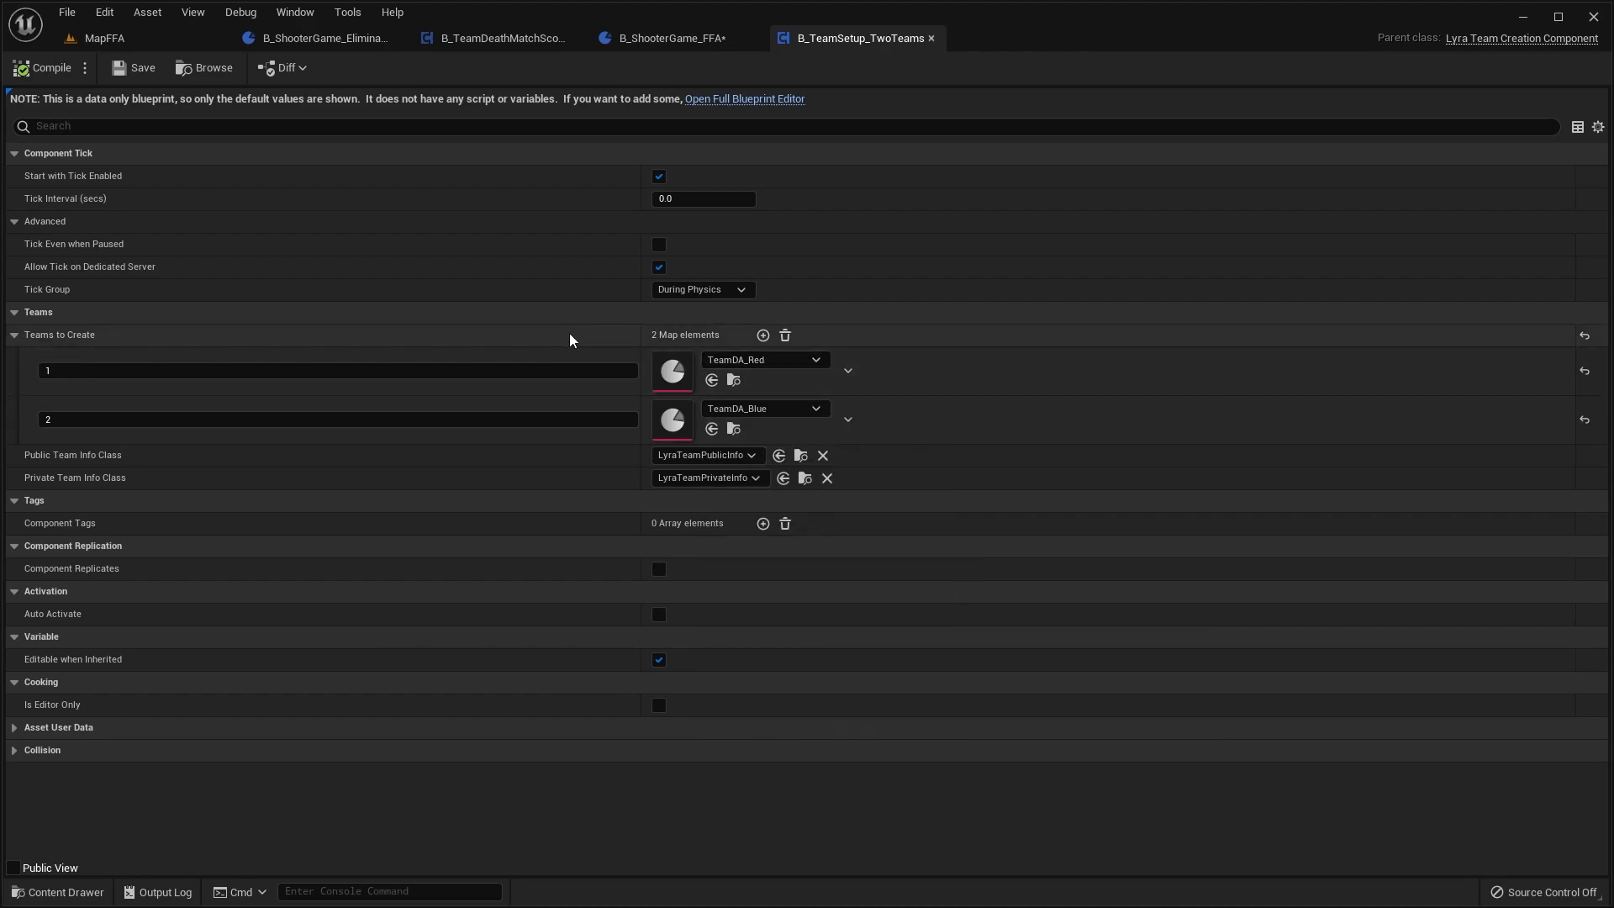
Step: Add a third Teams to Create entry with key 3 and the TeamDA_Green data asset
click(764, 335)
click(743, 457)
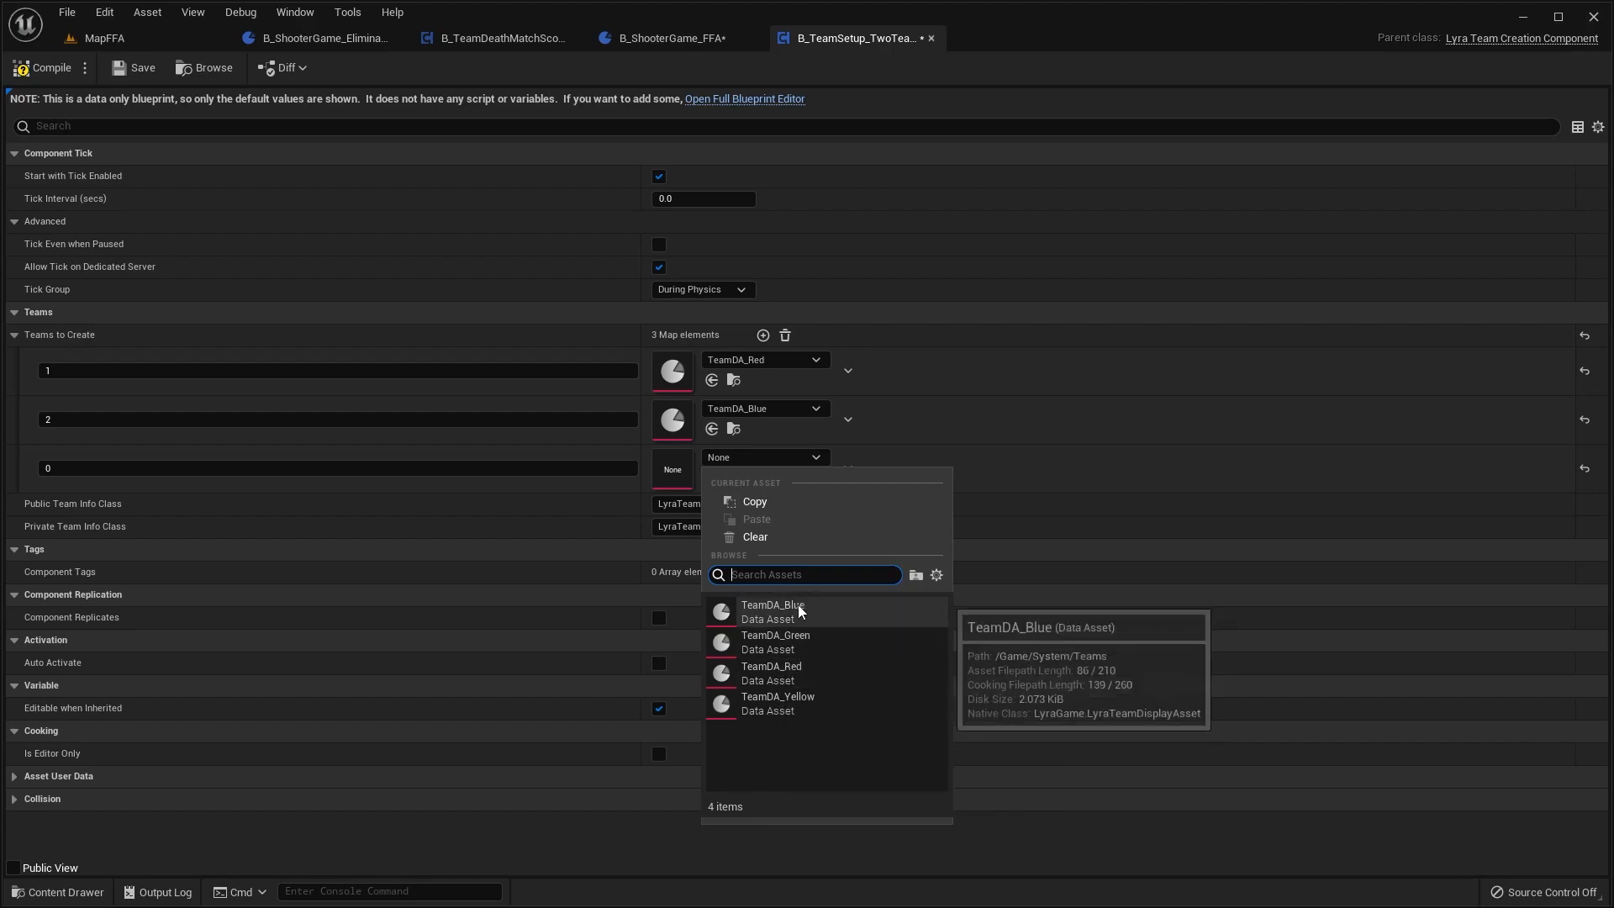
click(772, 642)
click(159, 468)
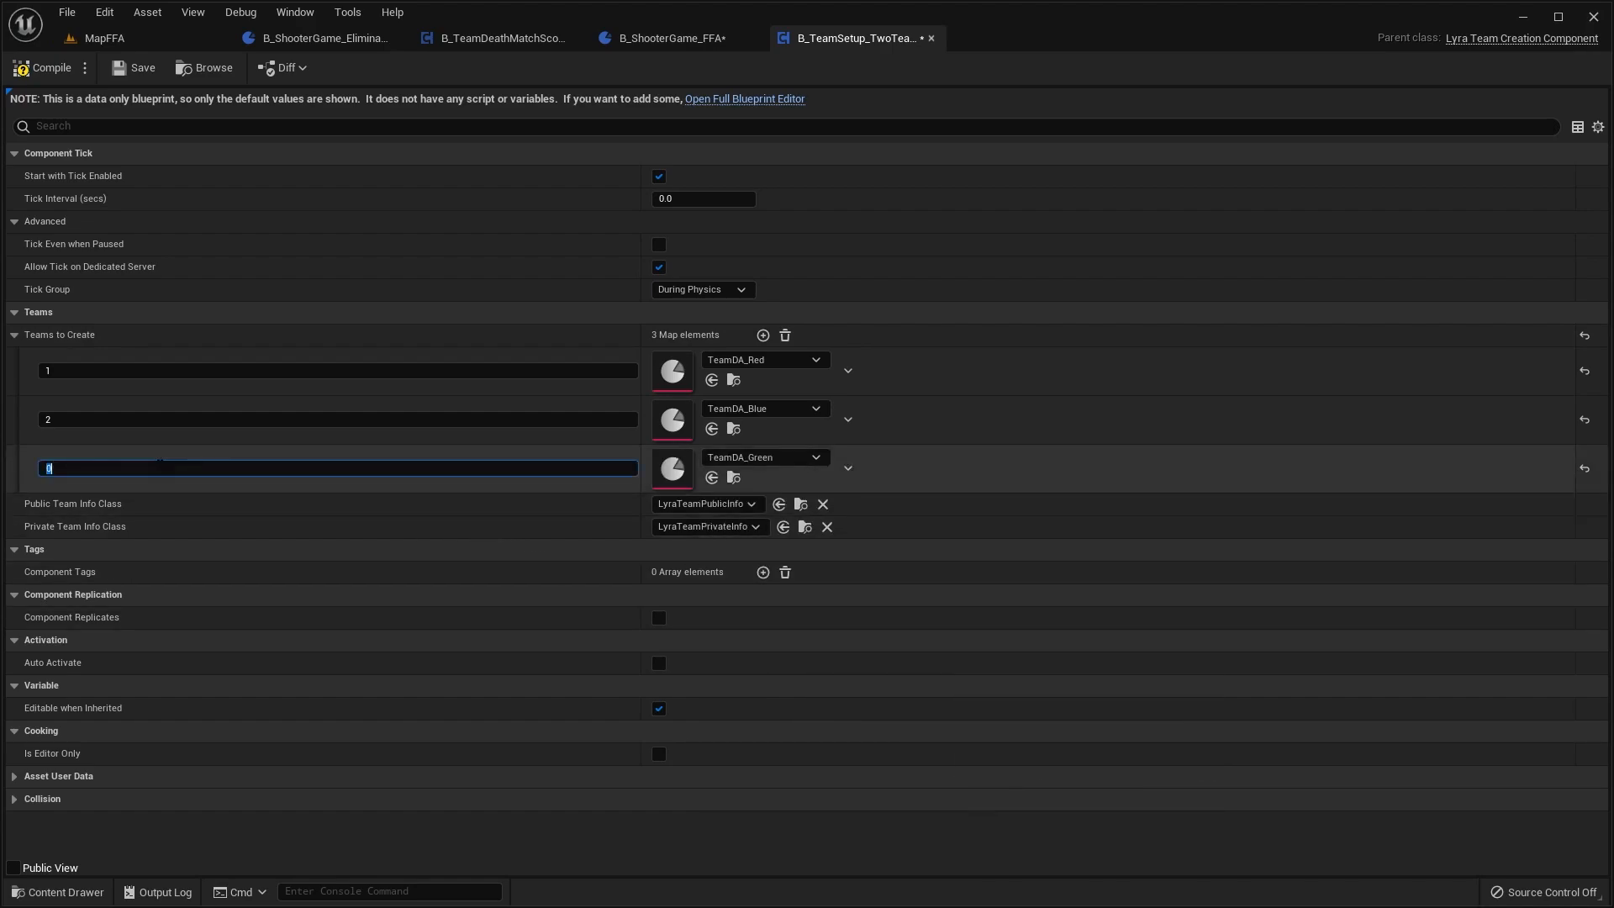
Step: Delete the TeamDA_Green entry from Teams to Create and compile B_TeamSetup_TwoTeams
click(848, 469)
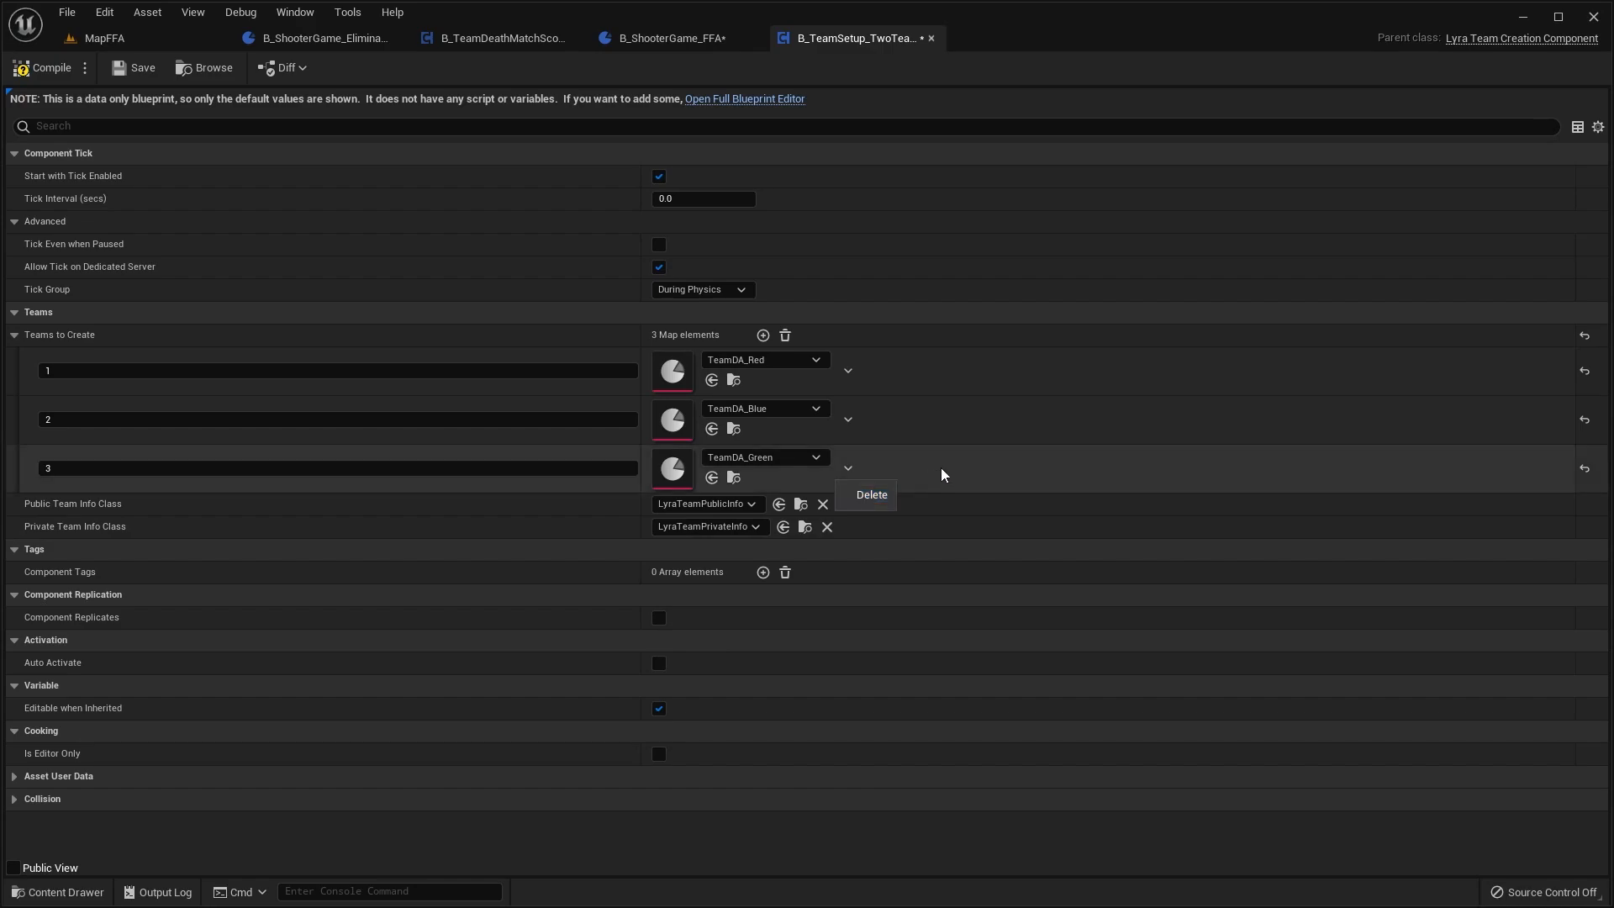
click(847, 469)
click(866, 494)
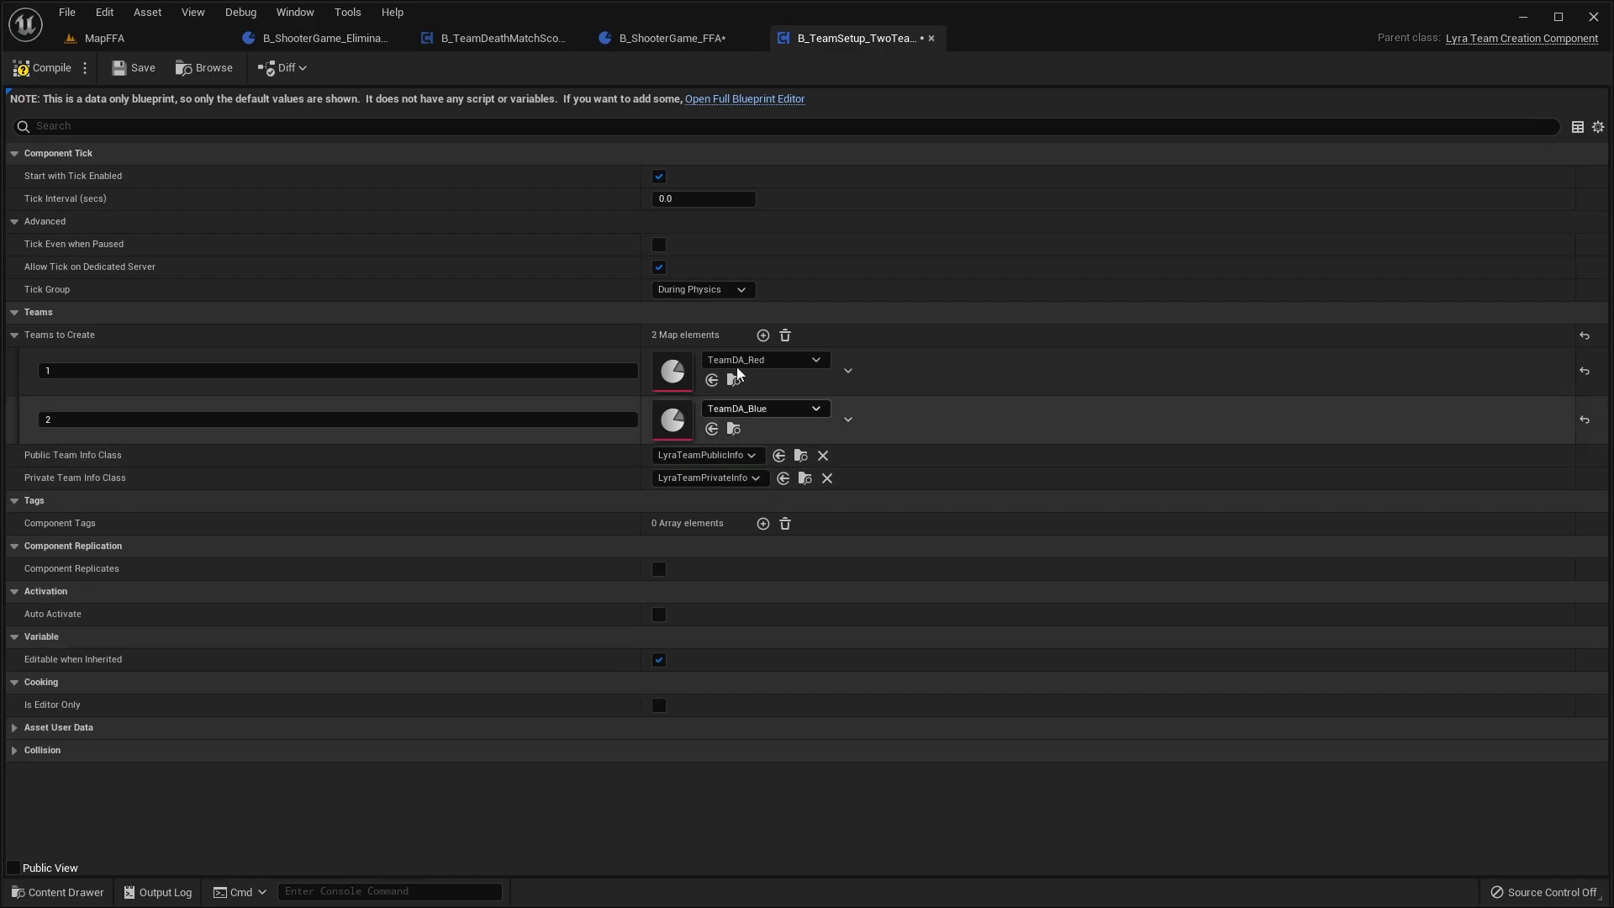
click(40, 65)
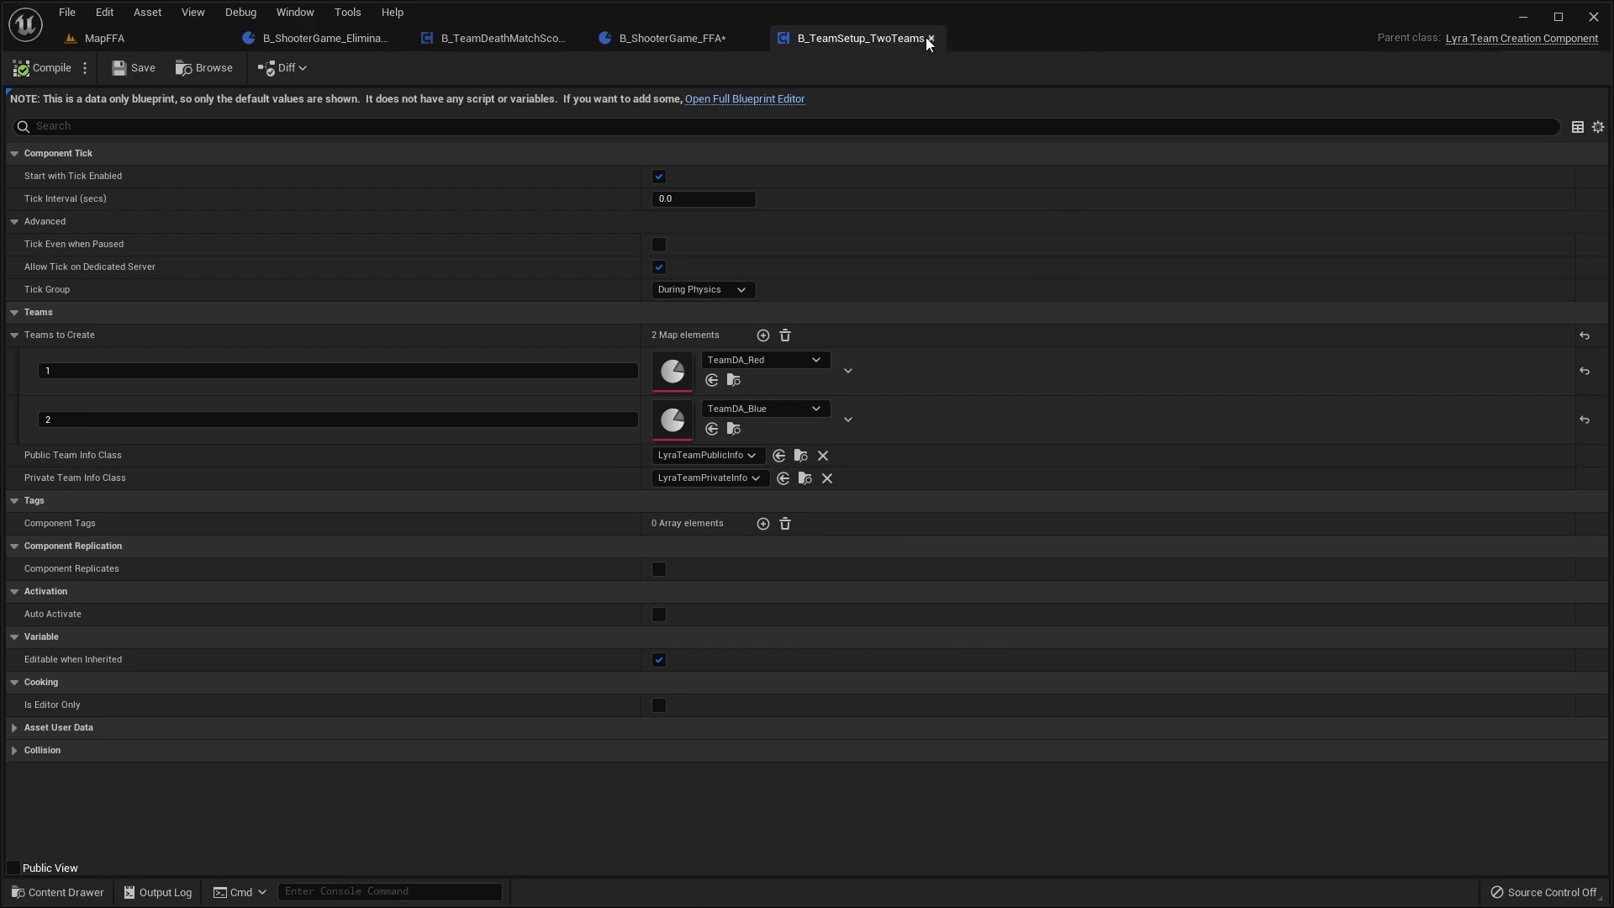
Step: Locate B_TeamSetup_TwoTeams among the project assets and duplicate it as B_FFATeams
click(205, 67)
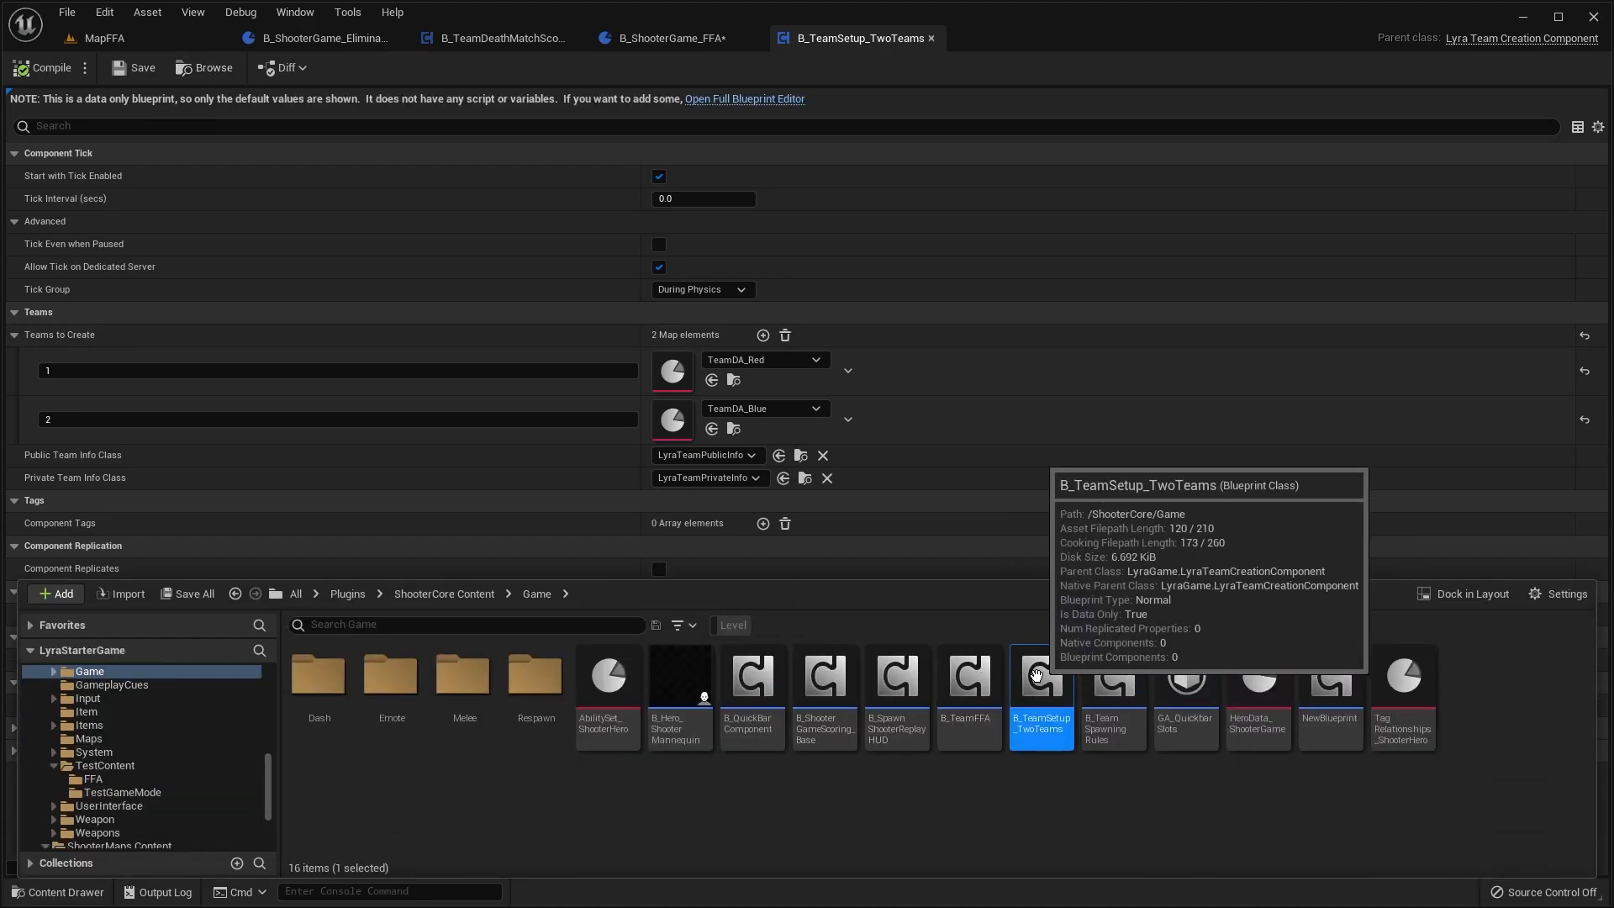
right_click(1030, 689)
click(1102, 376)
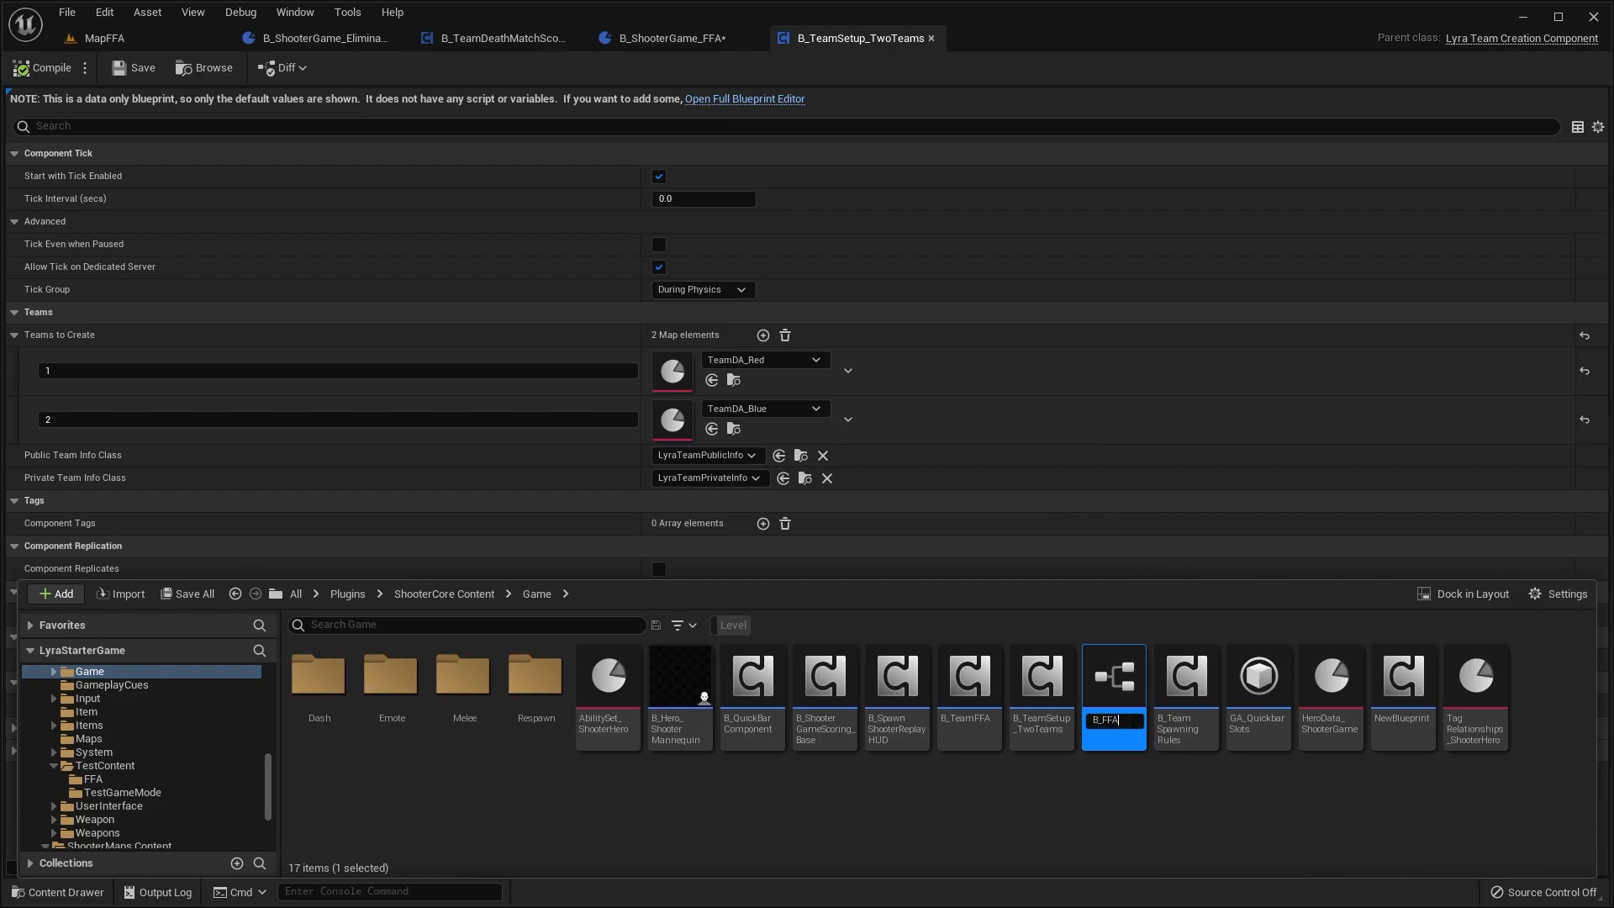
text(B_FFATeams)
key(Return)
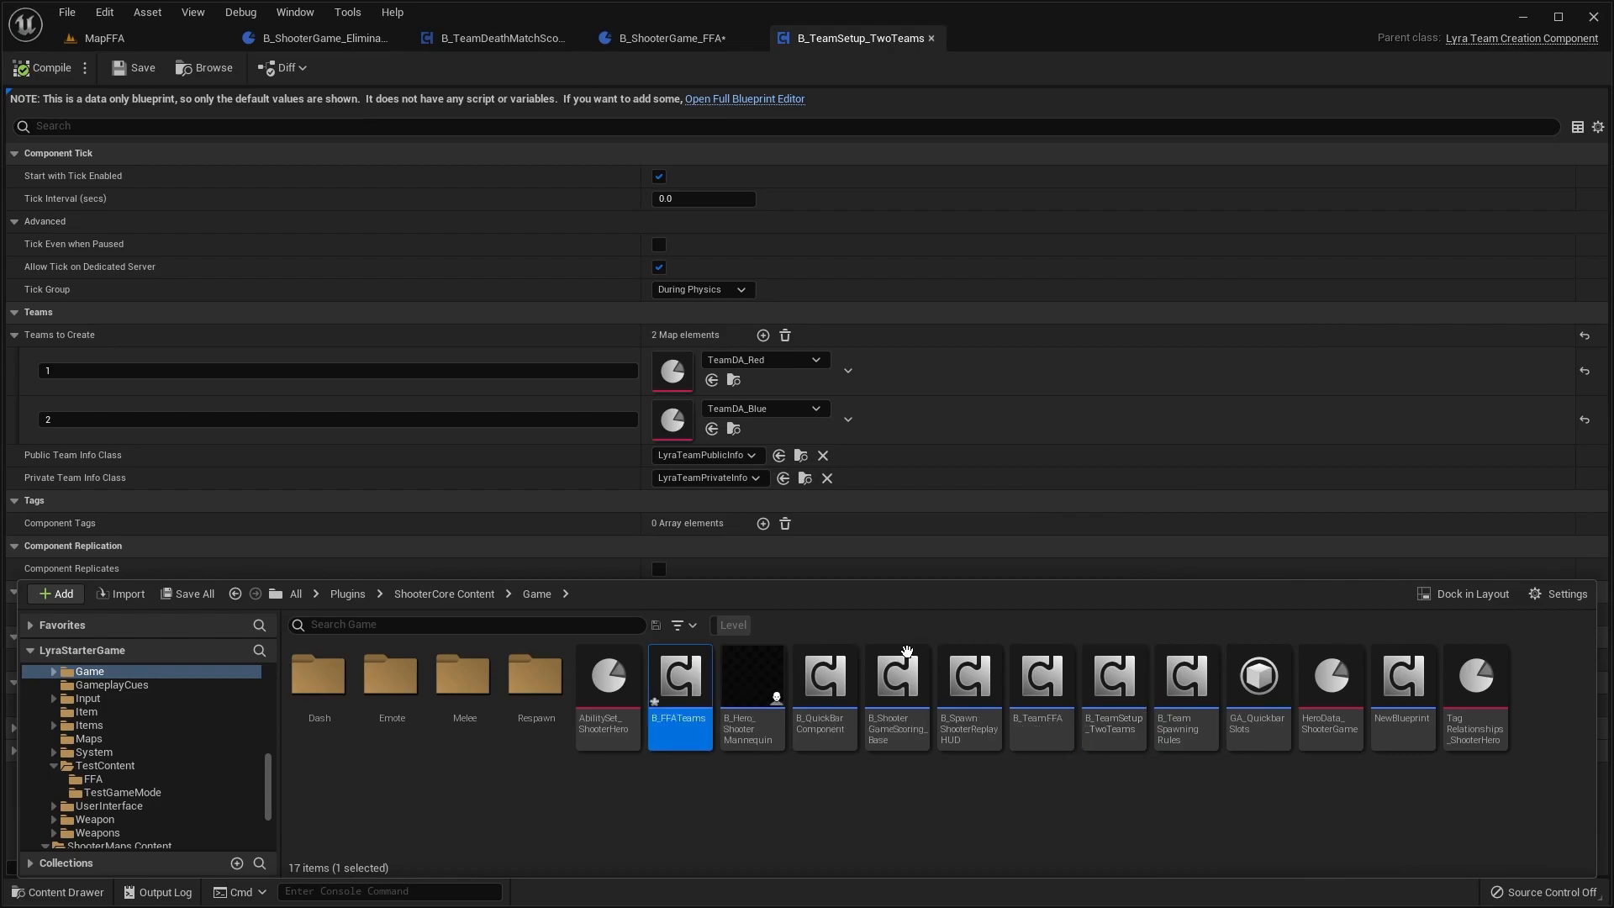
Step: Move B_FFATeams from the Game folder into TestContent/FFA and show that folder's contents
scroll(180, 702, down, 4)
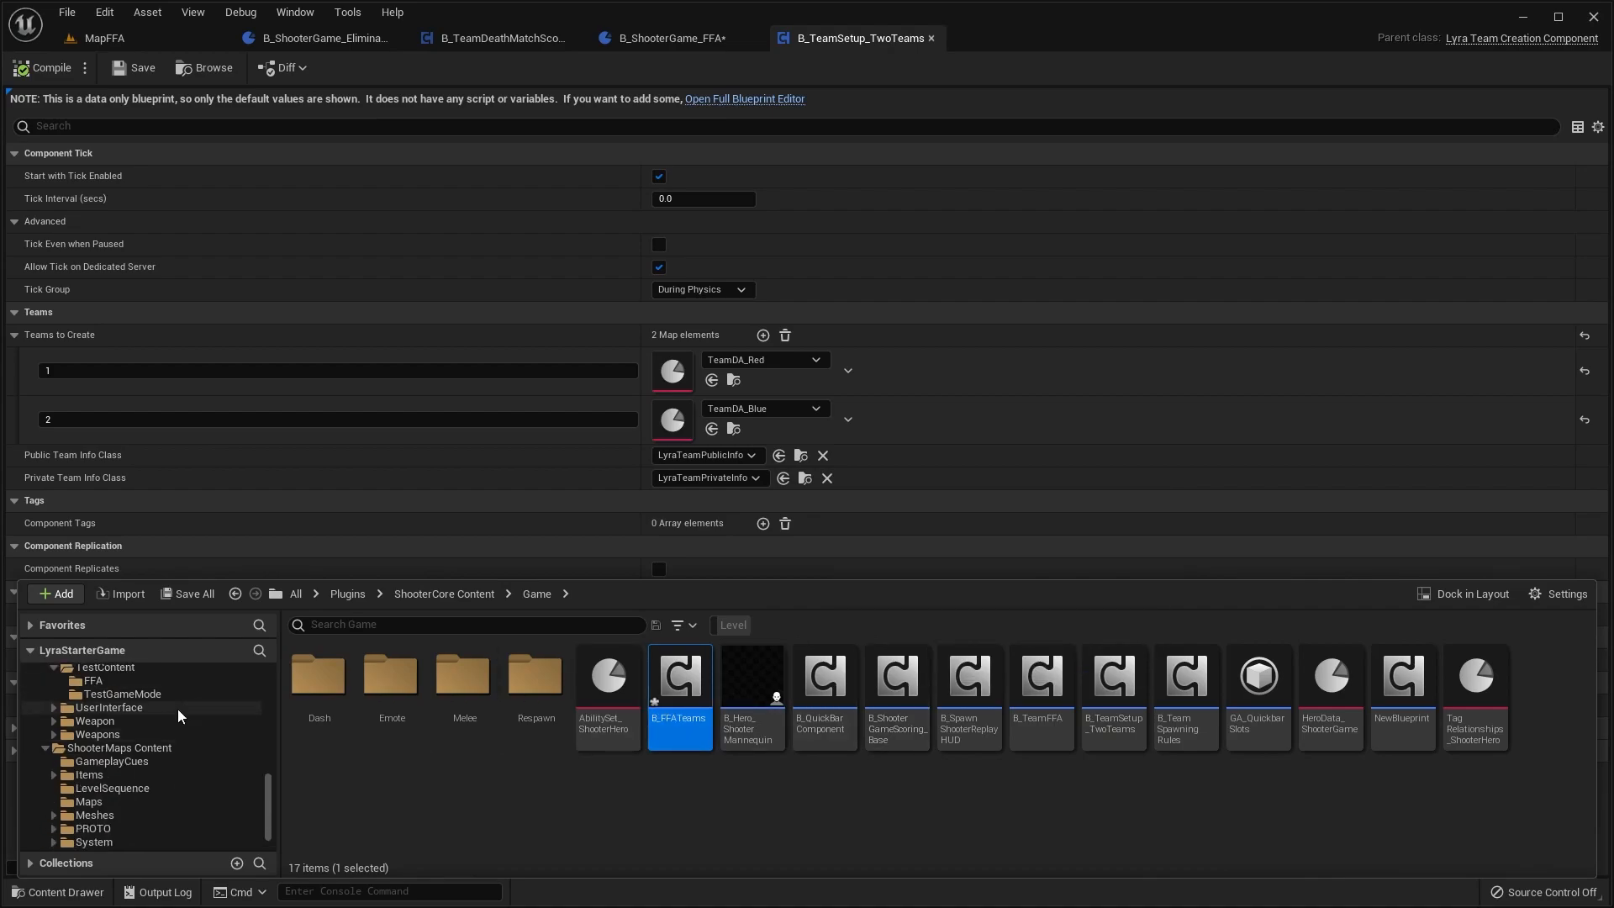
drag(680, 681, 124, 713)
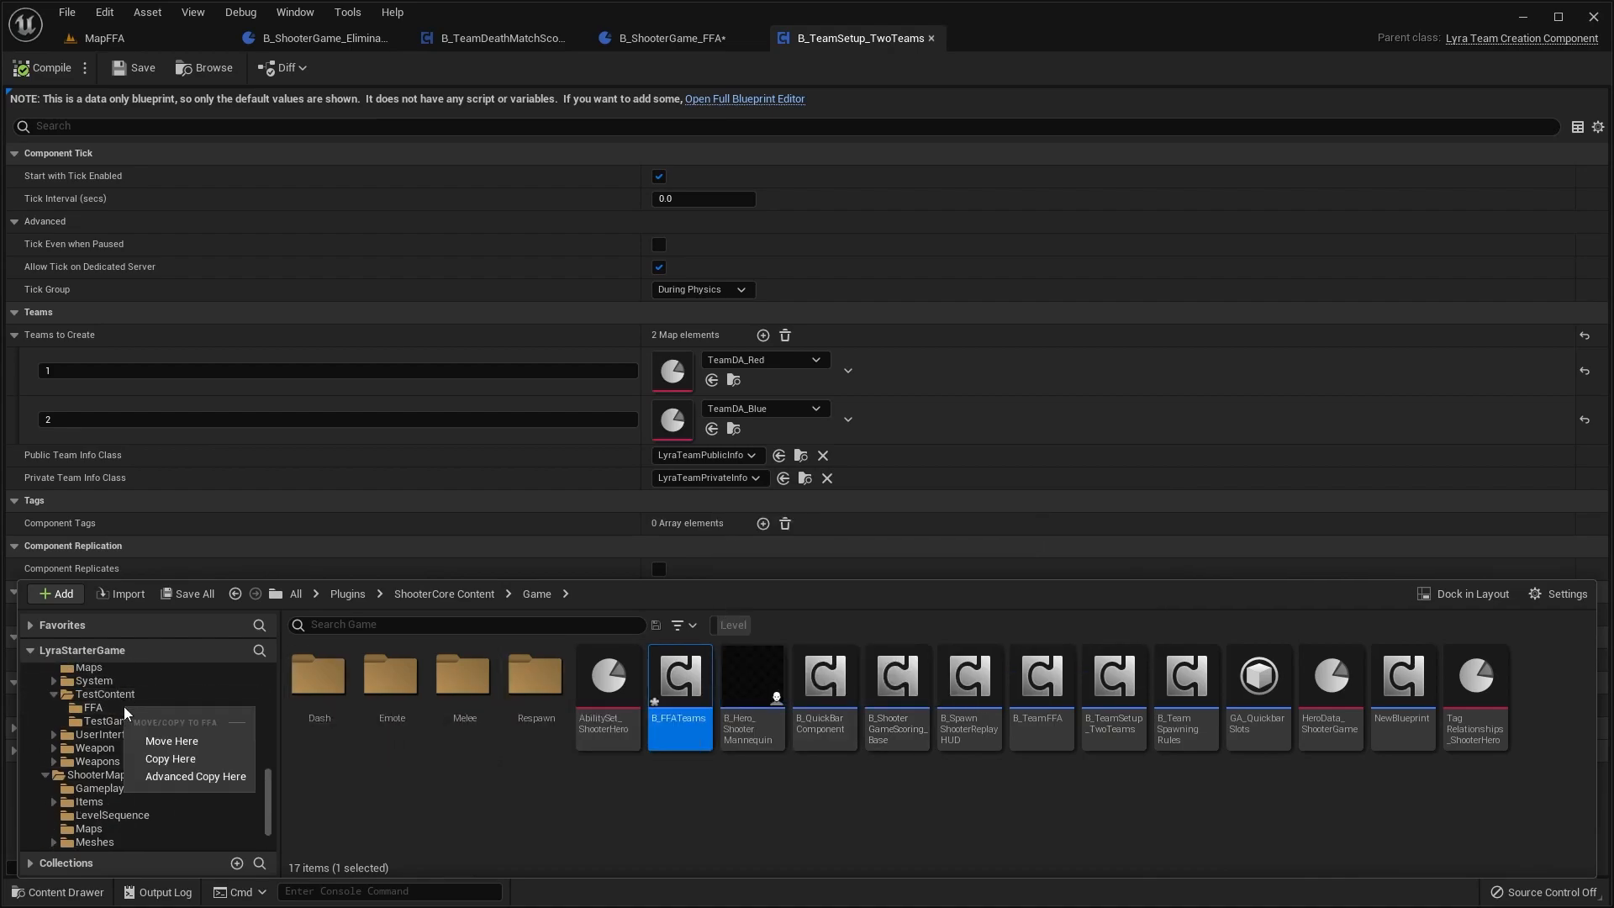
click(152, 740)
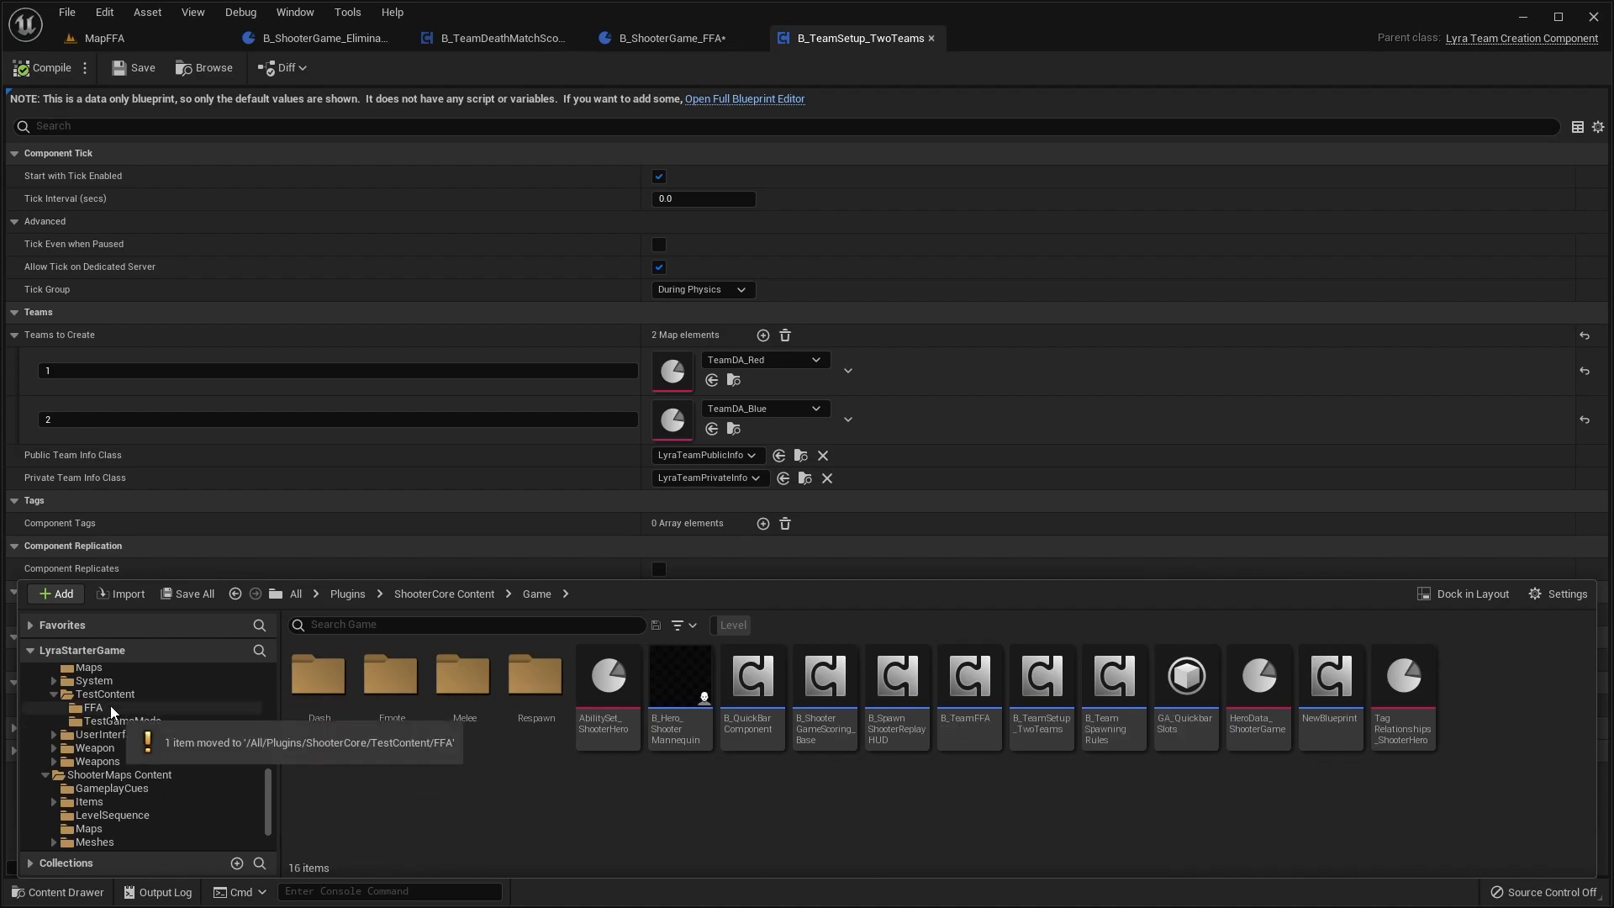
click(77, 892)
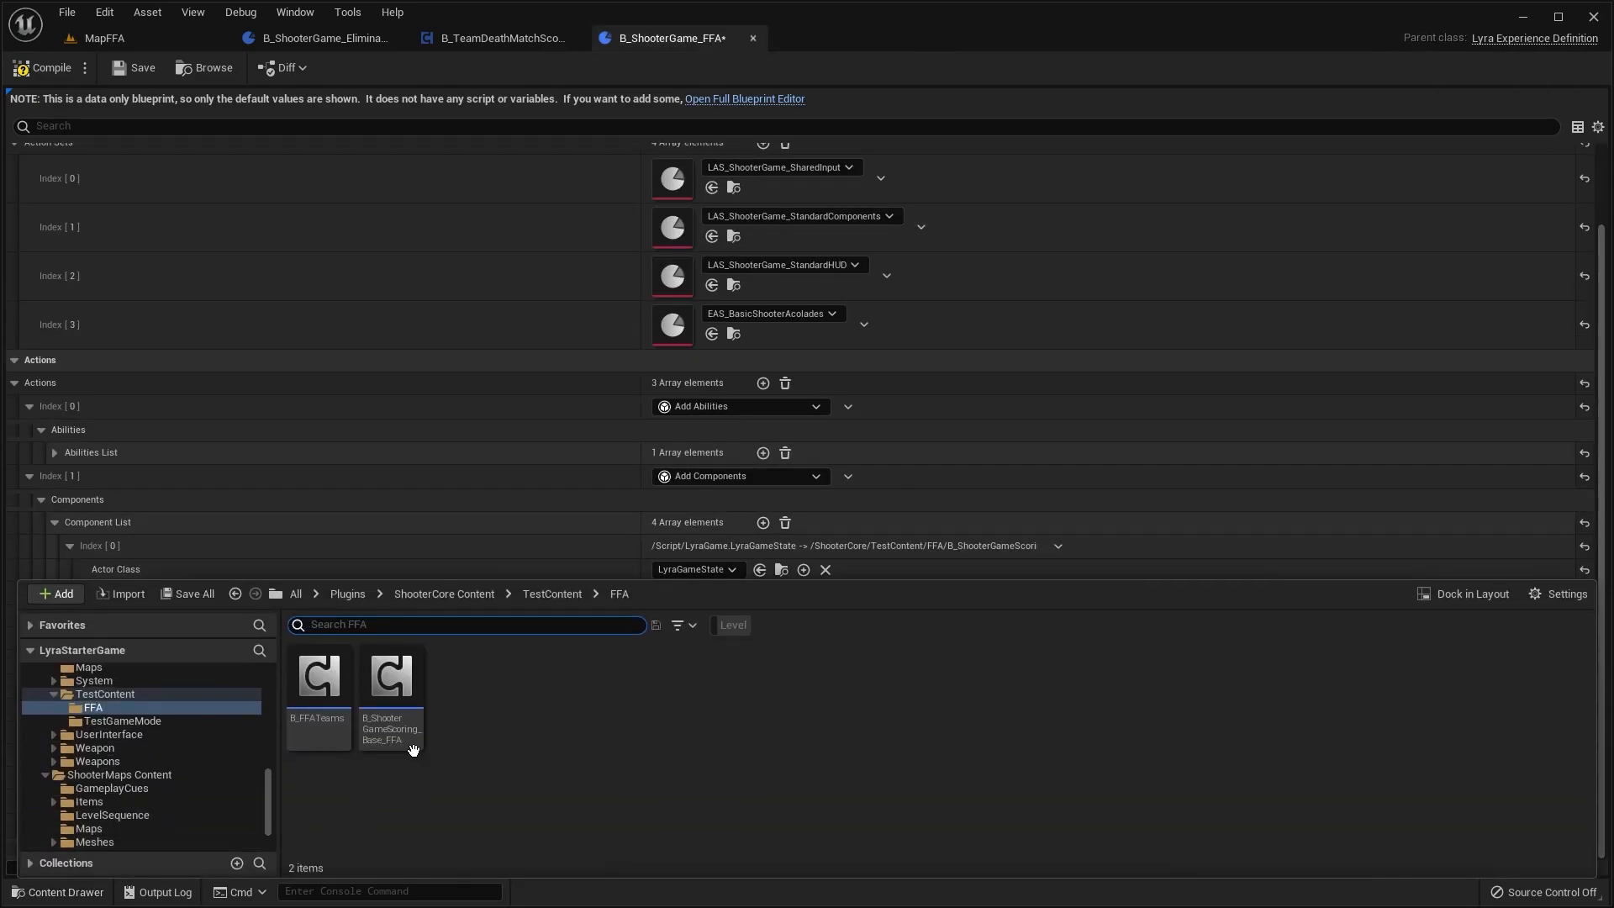
Step: Open B_FFATeams and clear the data assets of teams 1 and 2 in Teams to Create
double_click(325, 681)
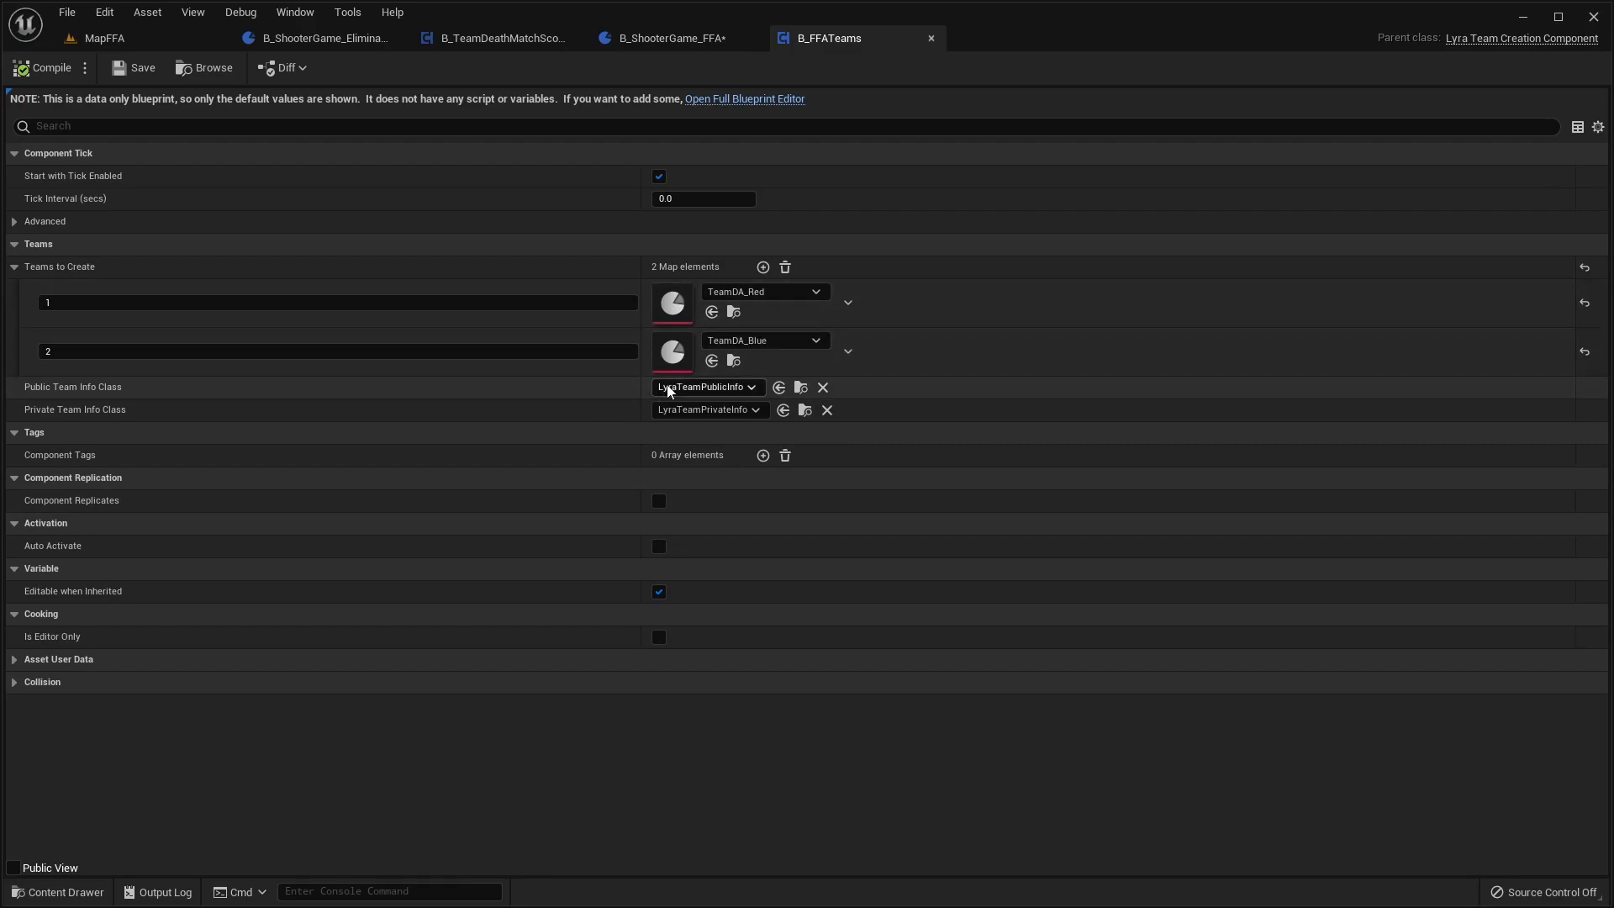
click(719, 294)
click(769, 389)
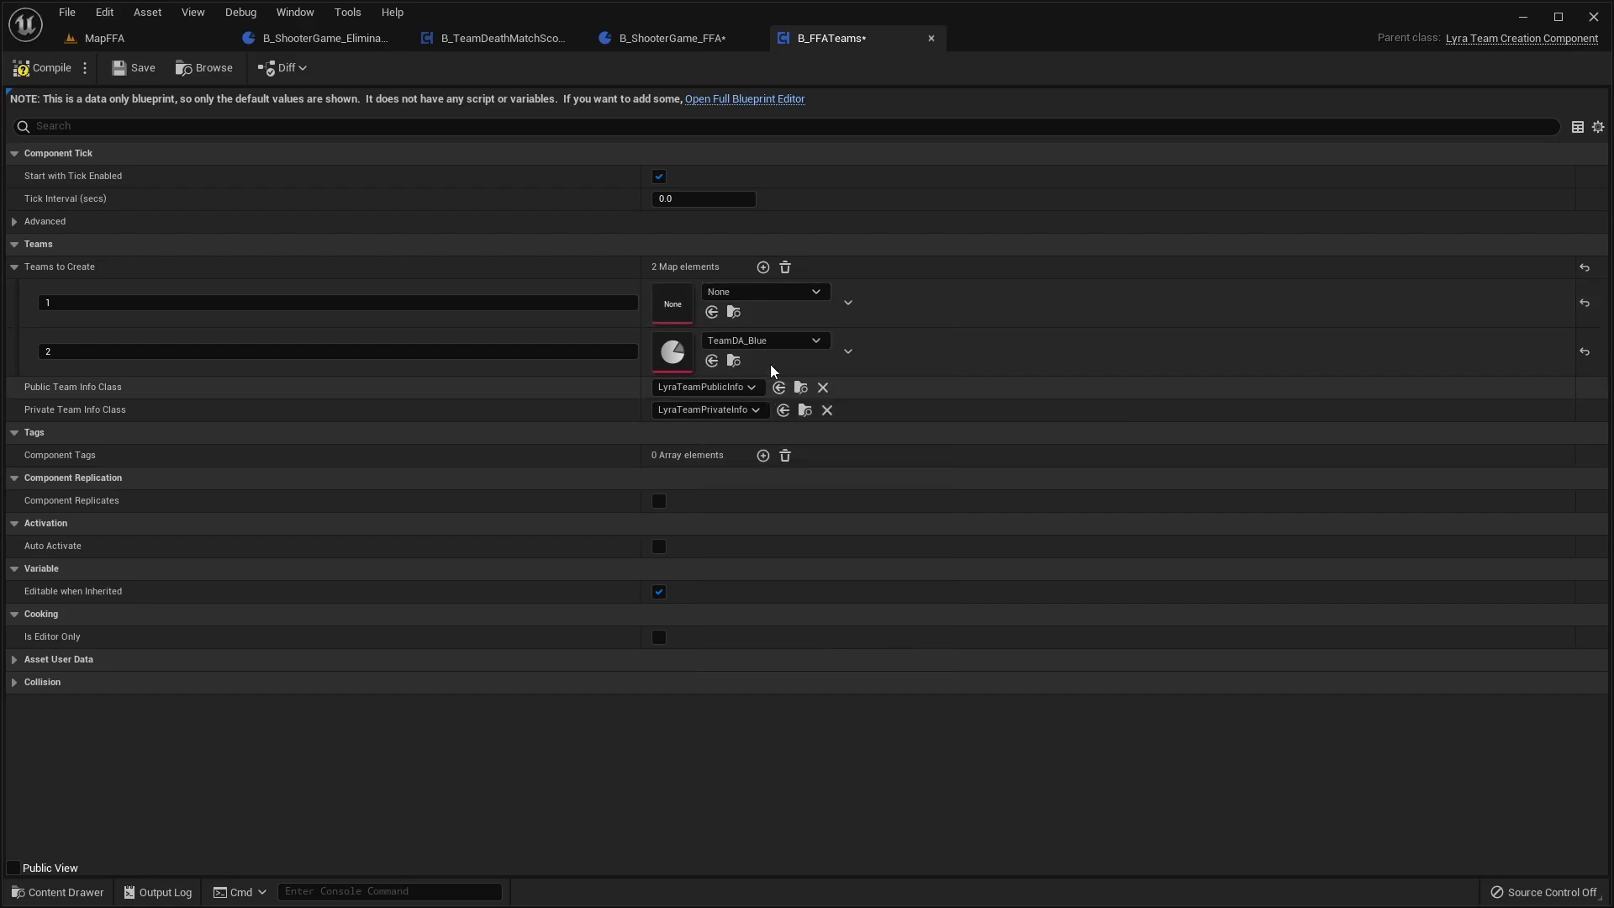
click(725, 340)
click(769, 437)
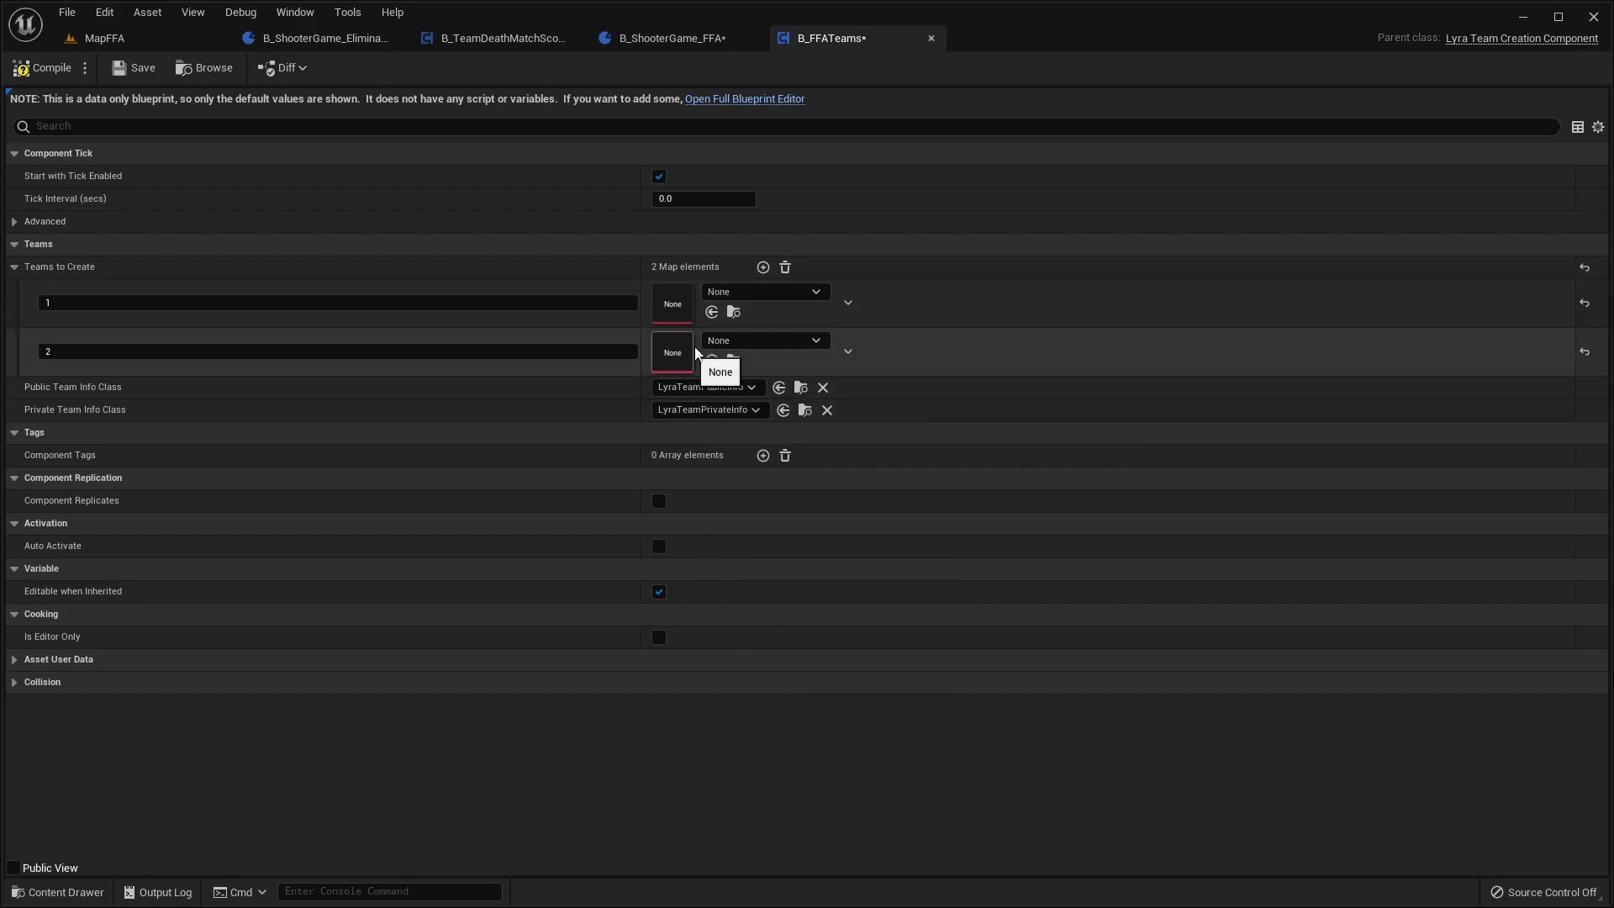
Step: Add two Teams to Create entries with keys 3 and 4, leaving their data assets empty
click(763, 268)
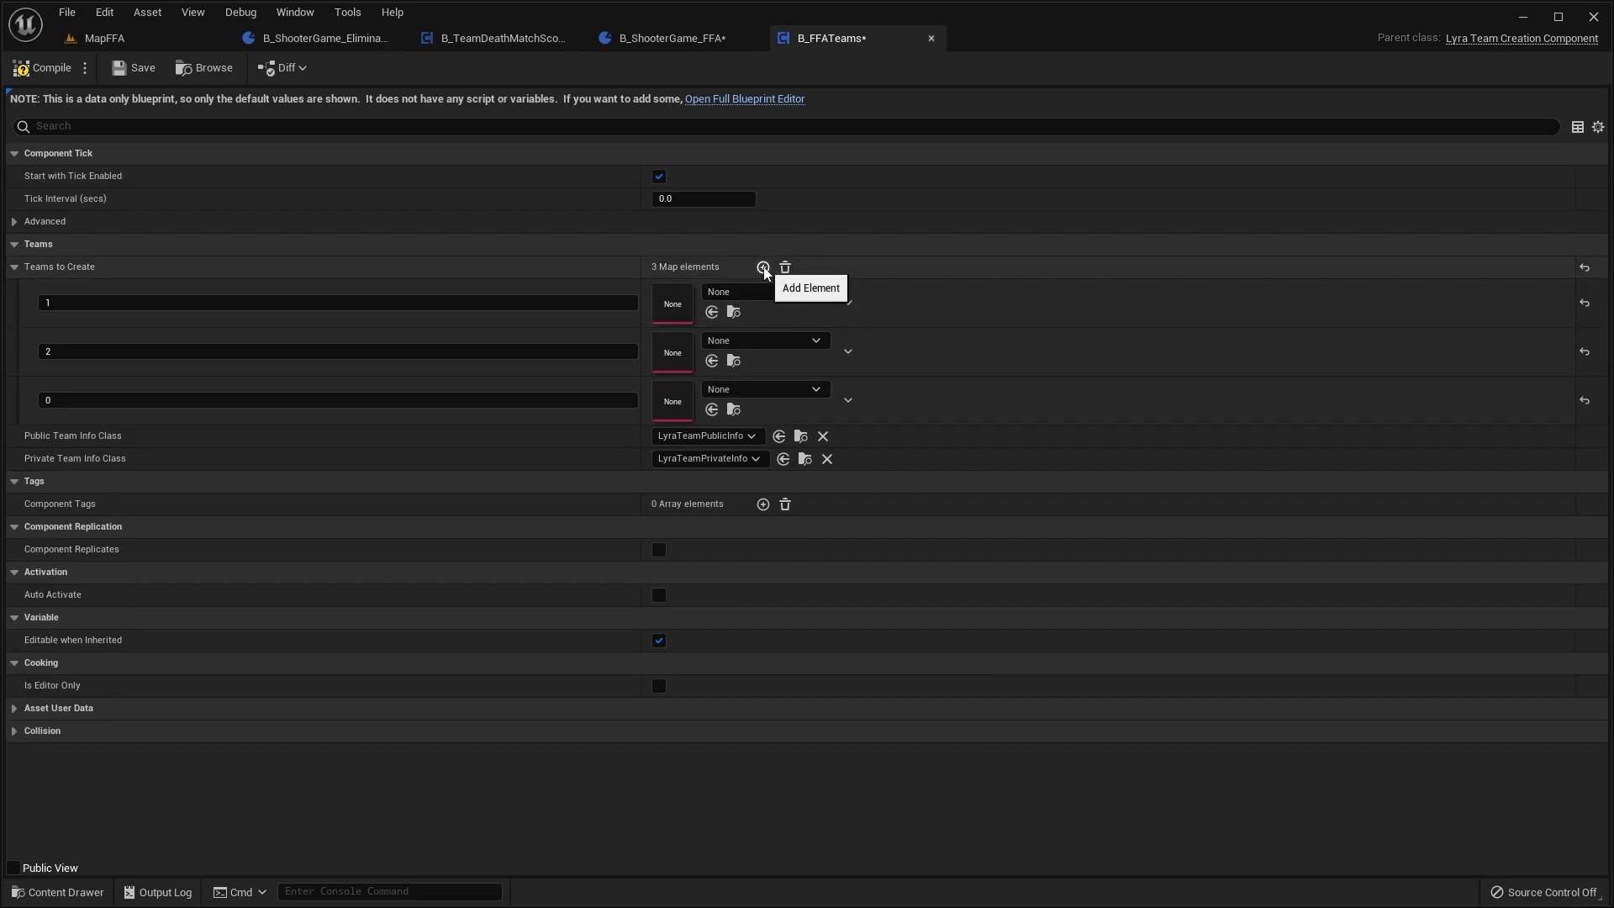
click(763, 267)
text(3)
key(Return)
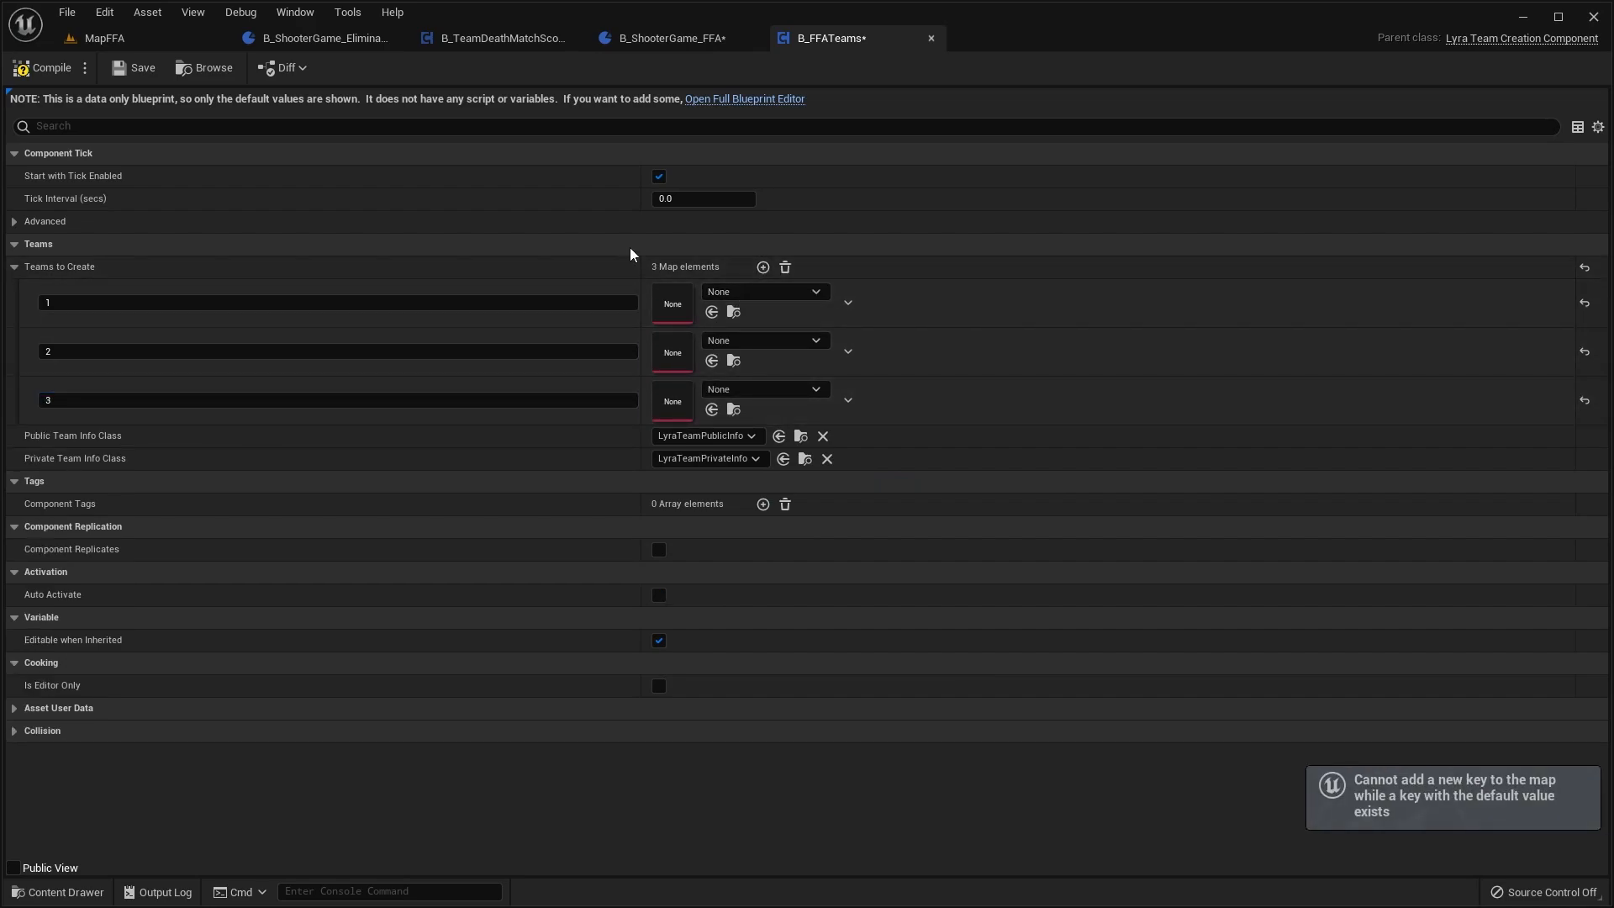
click(764, 268)
text(4)
key(Return)
Step: Add Teams to Create entries with keys 5 and 6, and compile and save B_FFATeams
click(764, 267)
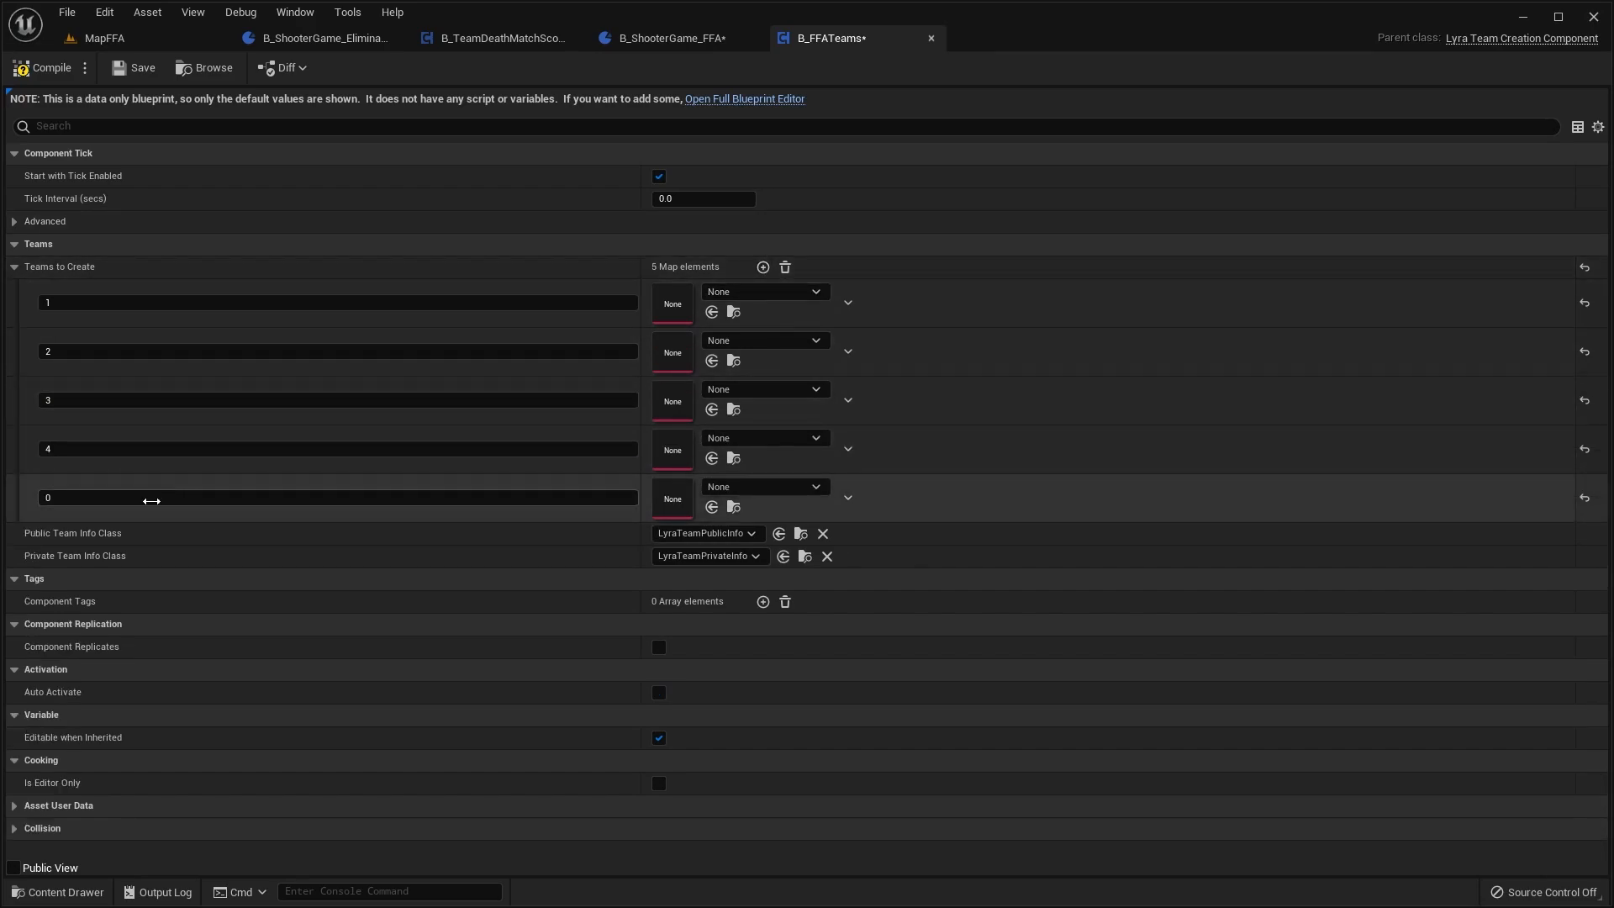
click(762, 267)
click(156, 544)
text(6)
key(Return)
click(44, 72)
click(132, 68)
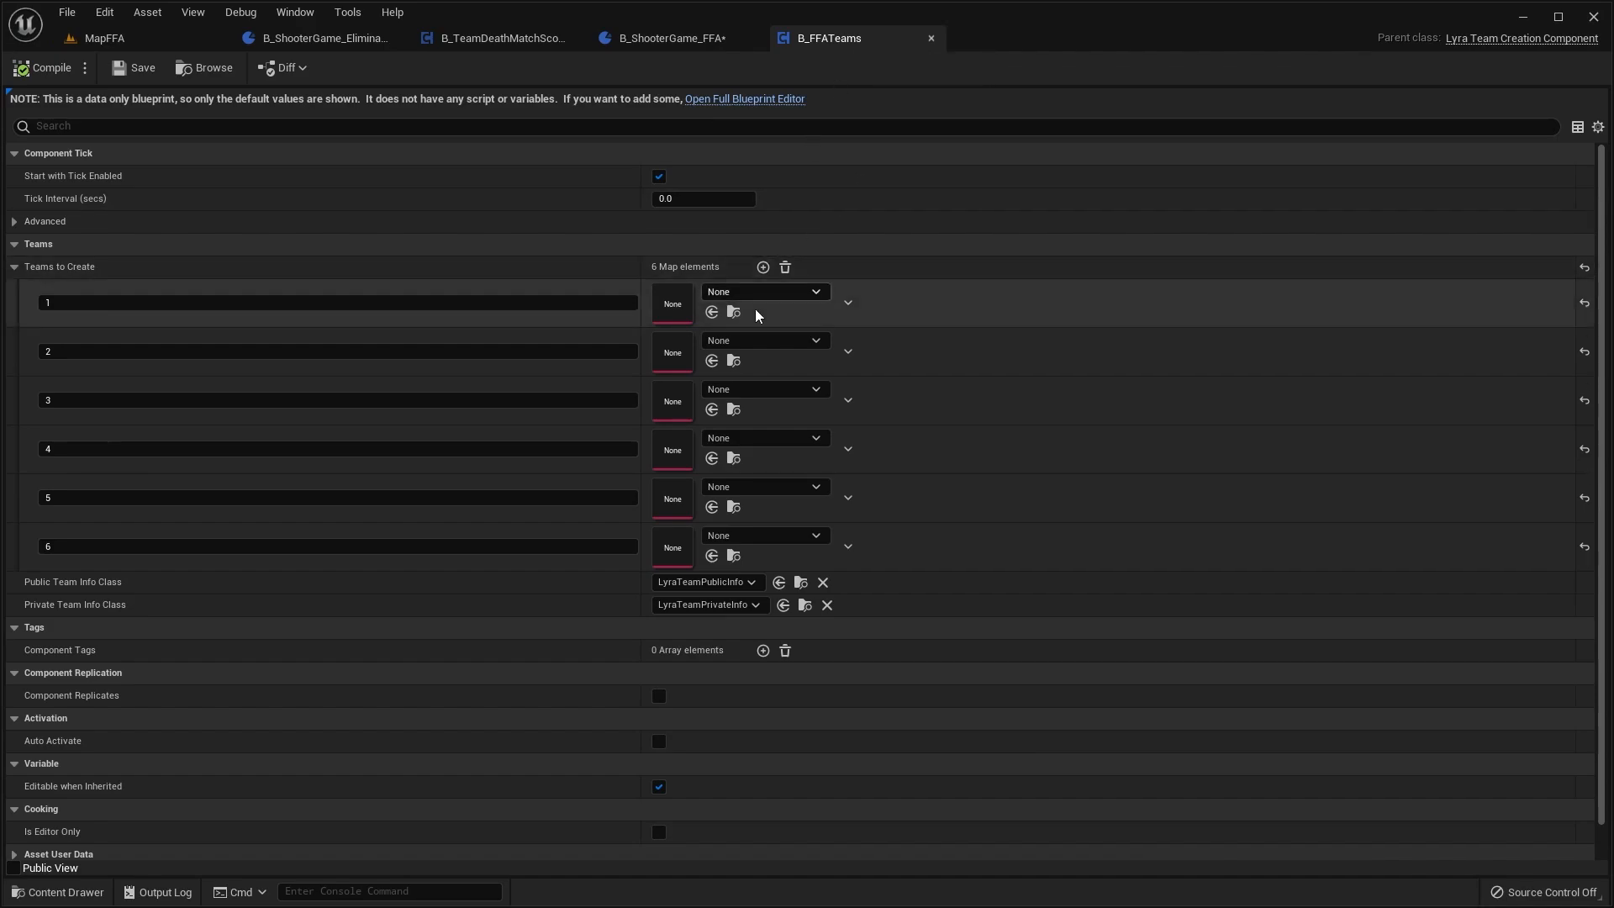
Step: Add two more Teams to Create entries with keys 7 and 8 and no data assets
click(762, 266)
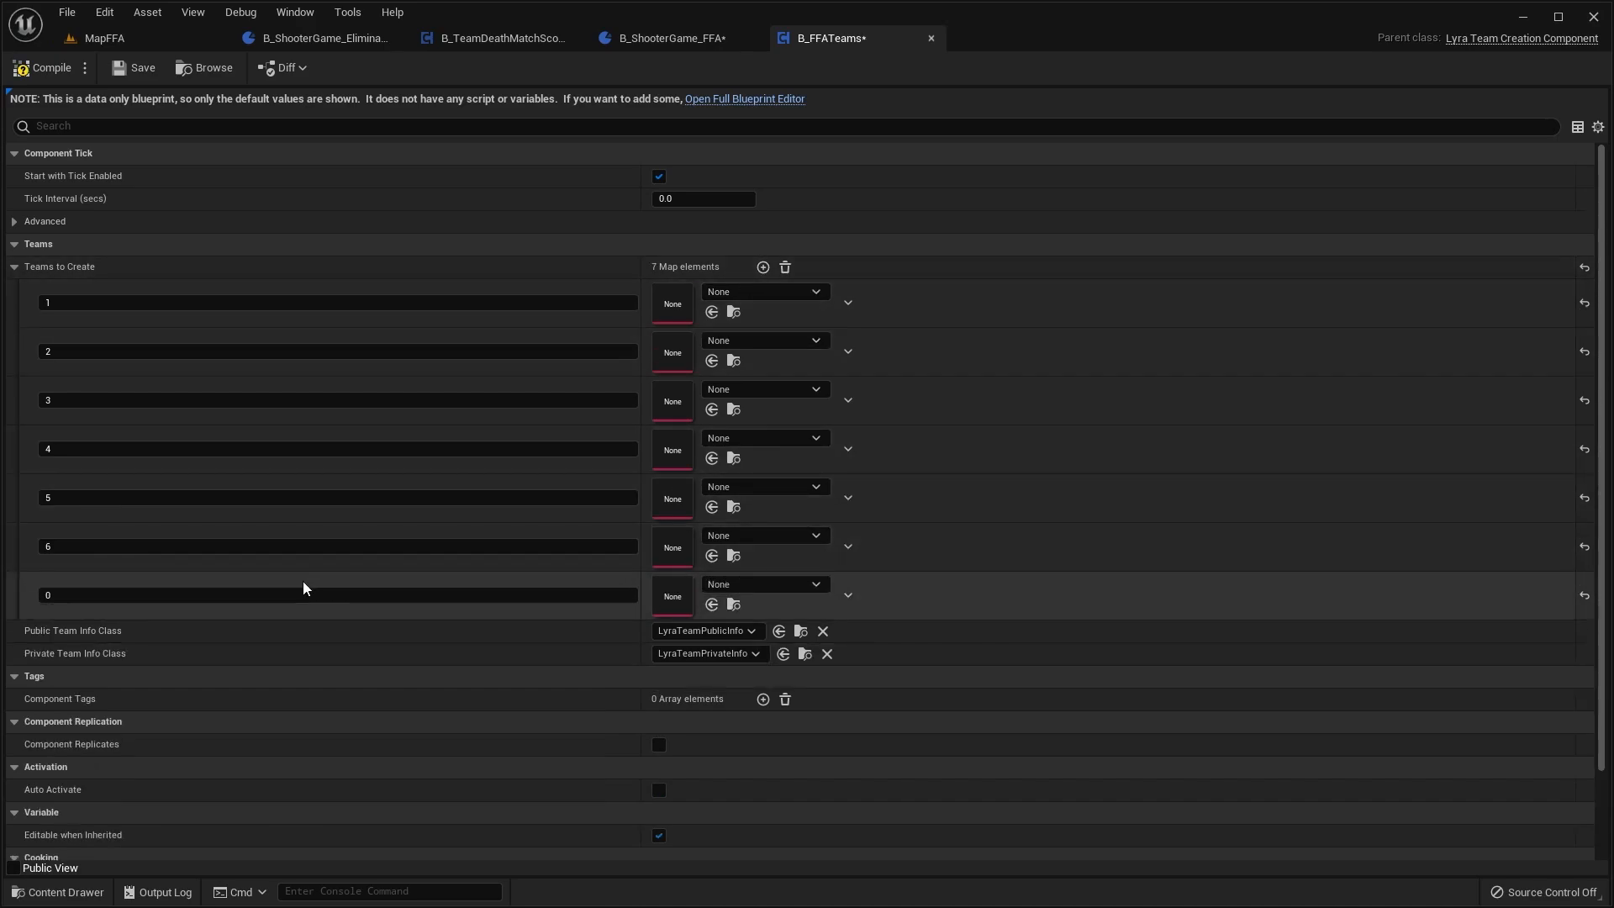
text(7)
key(Return)
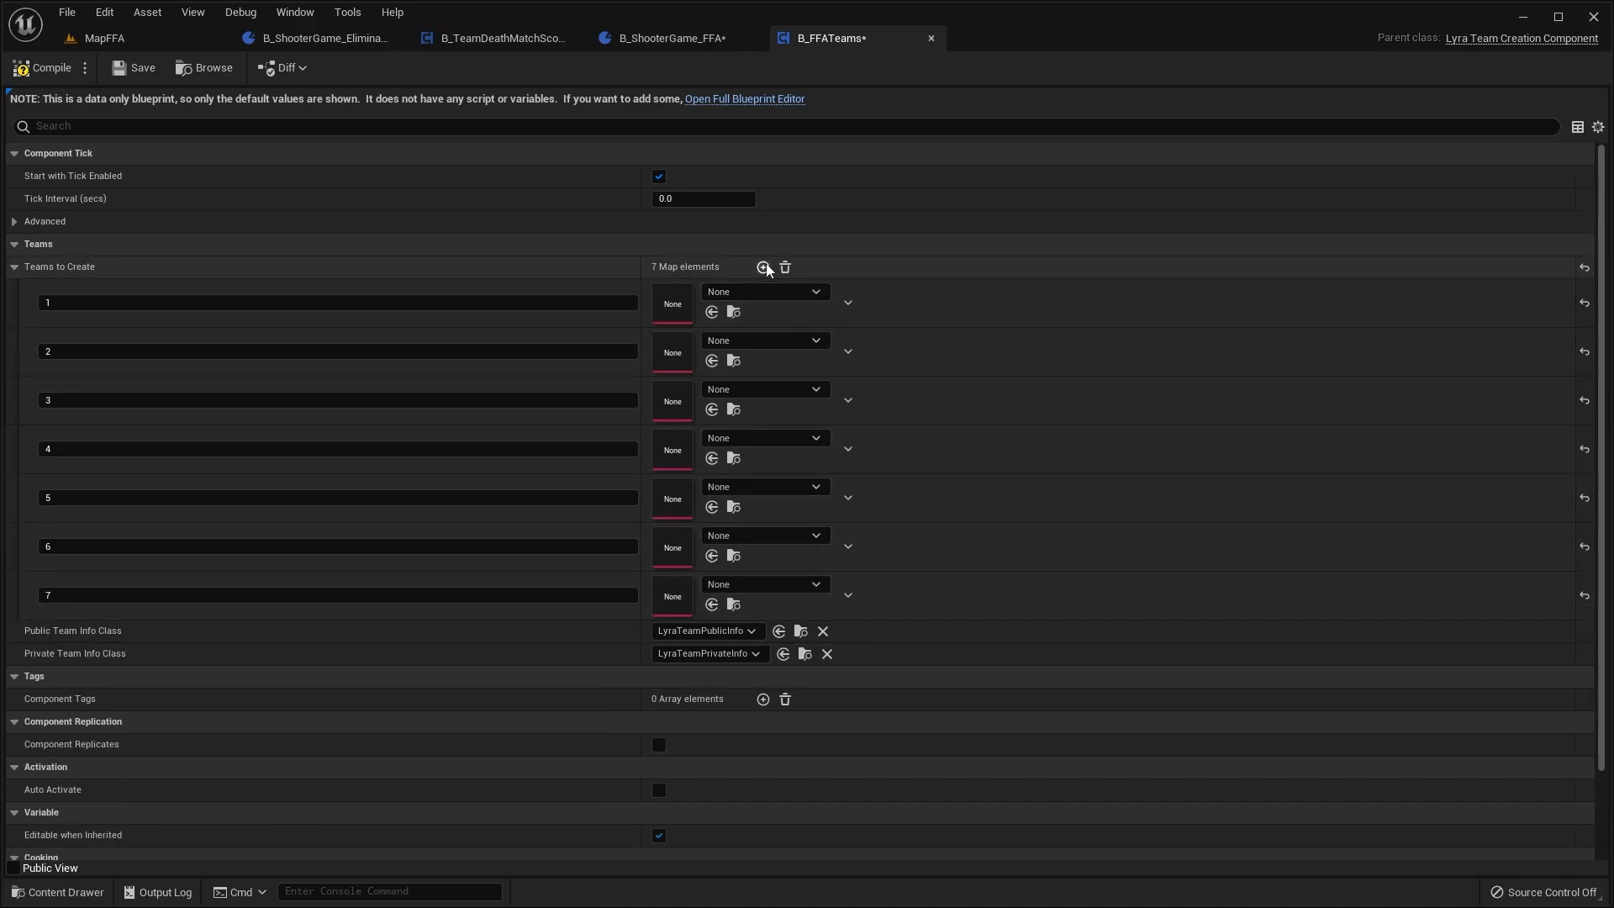
click(763, 267)
text(8)
key(Return)
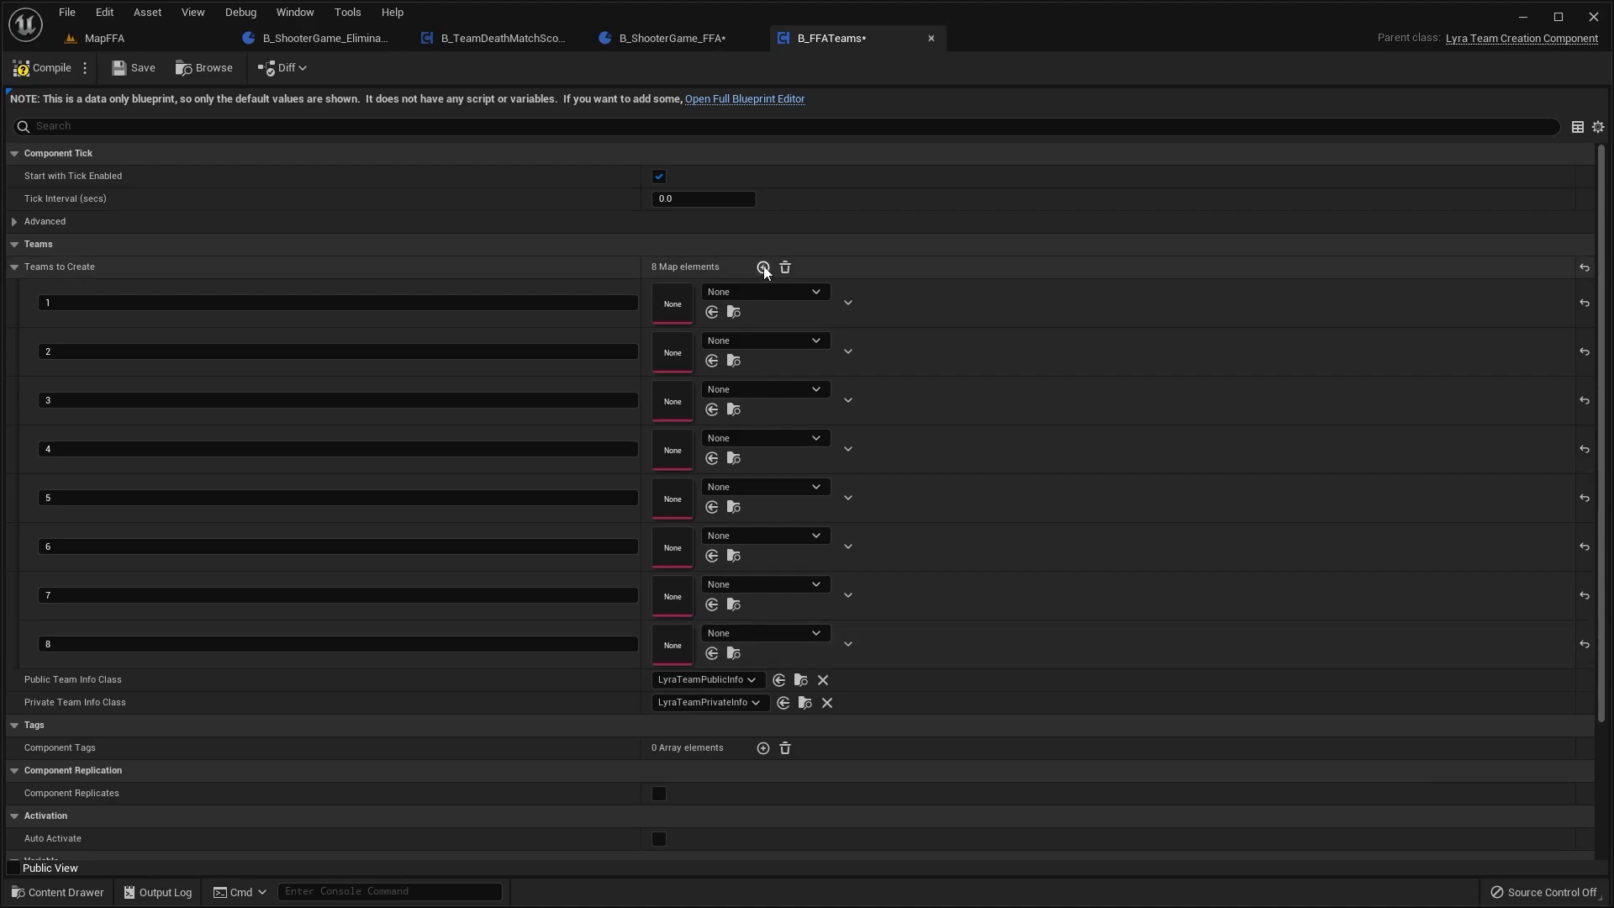
Step: Add Teams to Create entries with keys 9 and 10, and compile and save B_FFATeams
click(762, 266)
click(260, 691)
text(9)
key(Return)
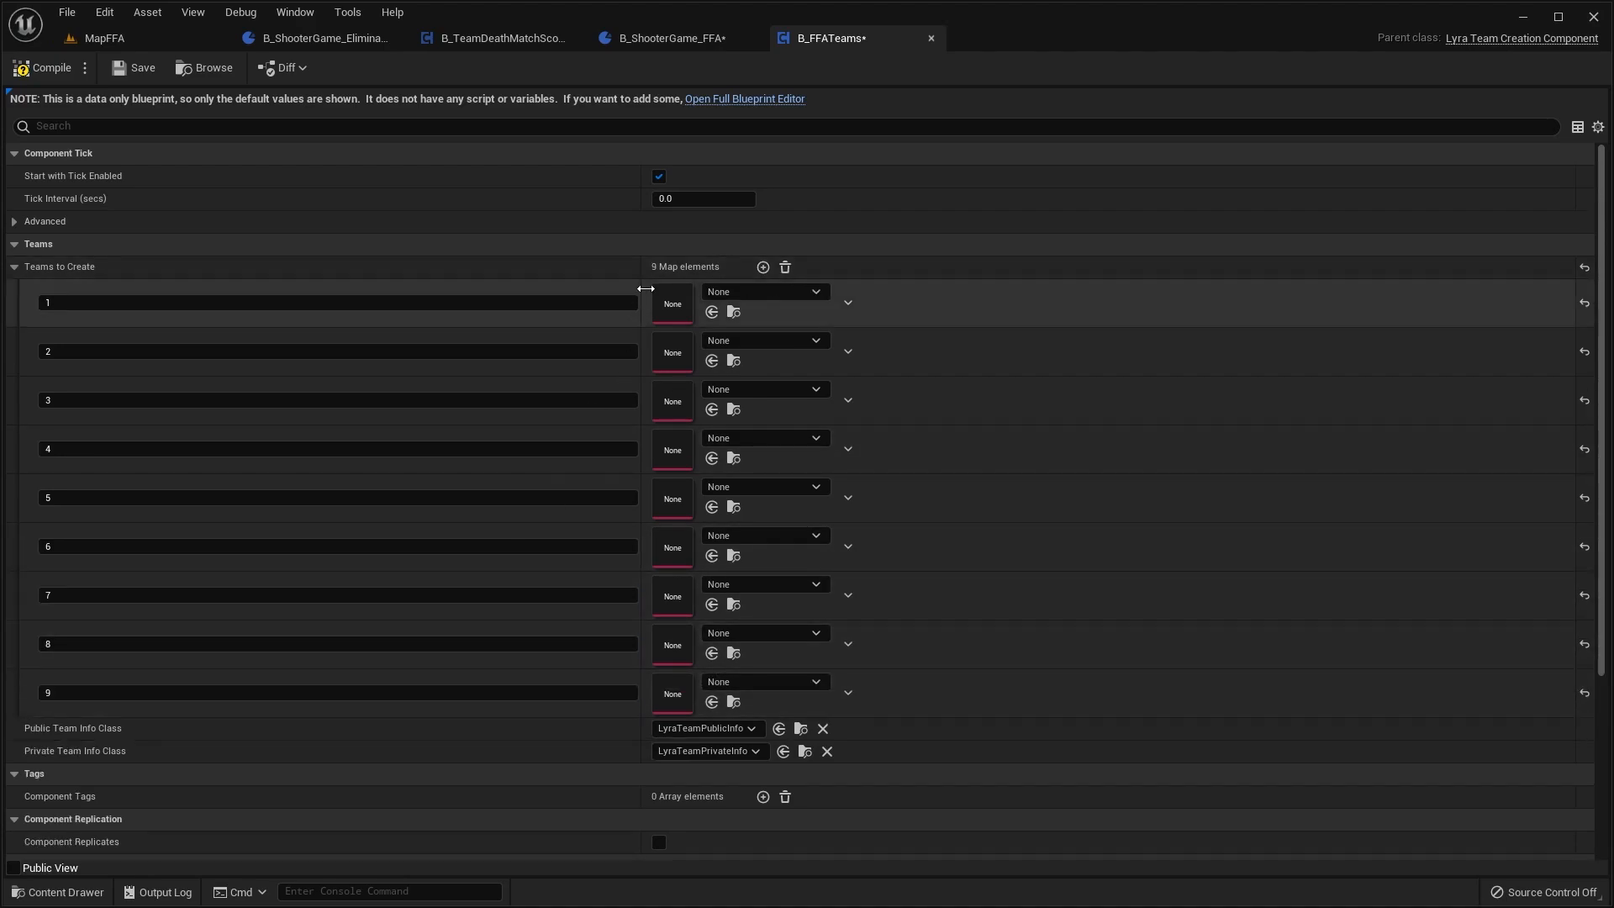
click(763, 266)
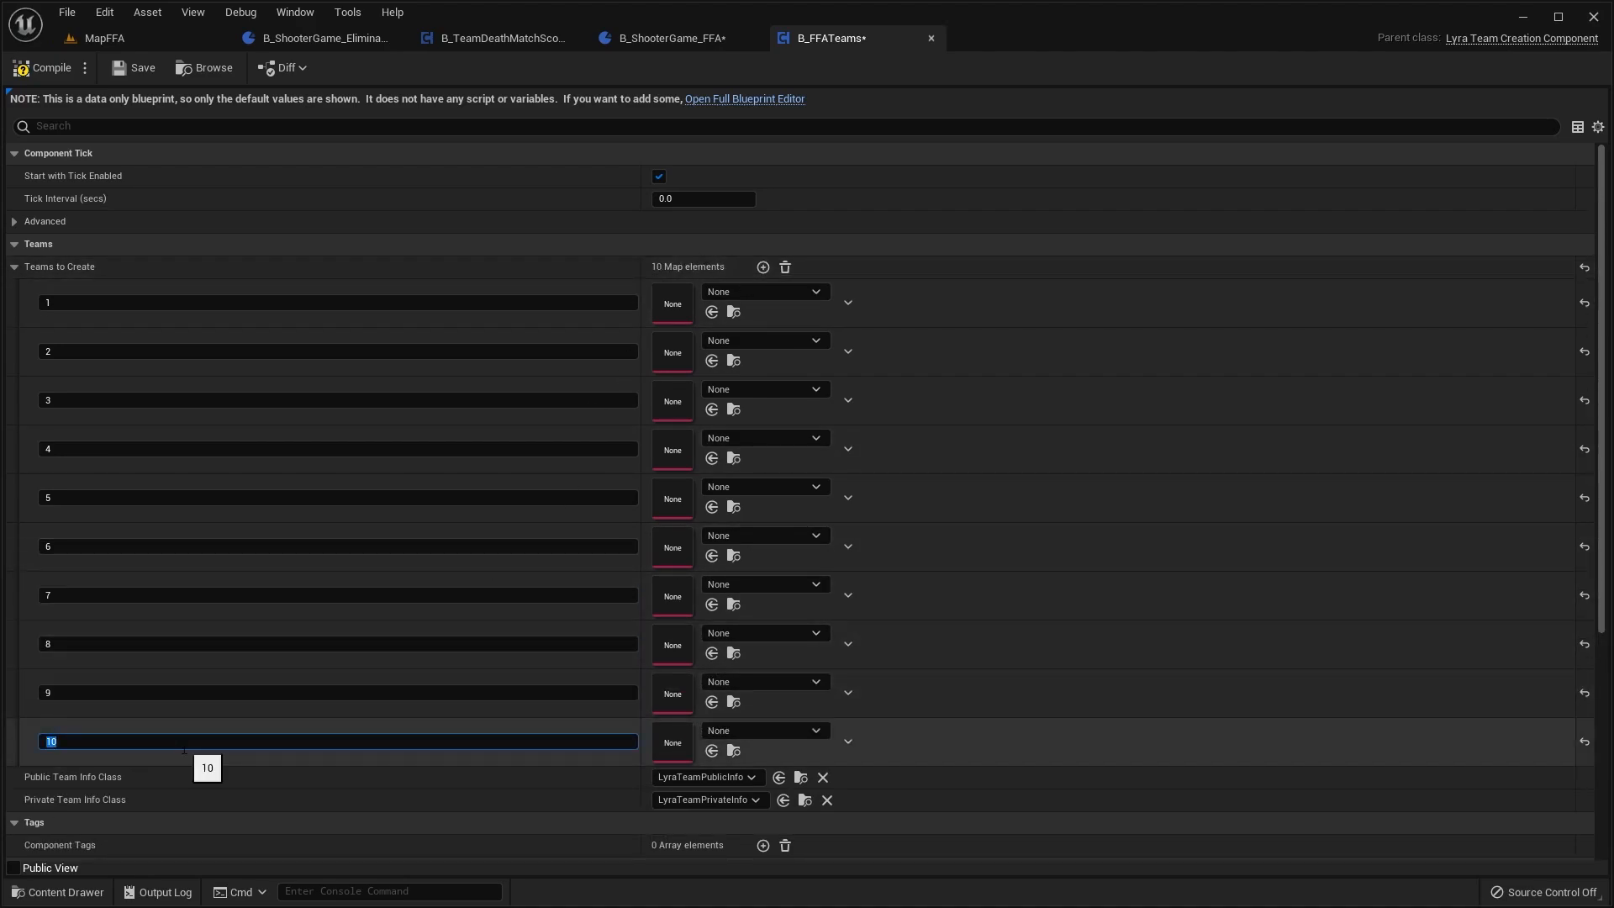
key(Return)
click(42, 67)
click(135, 67)
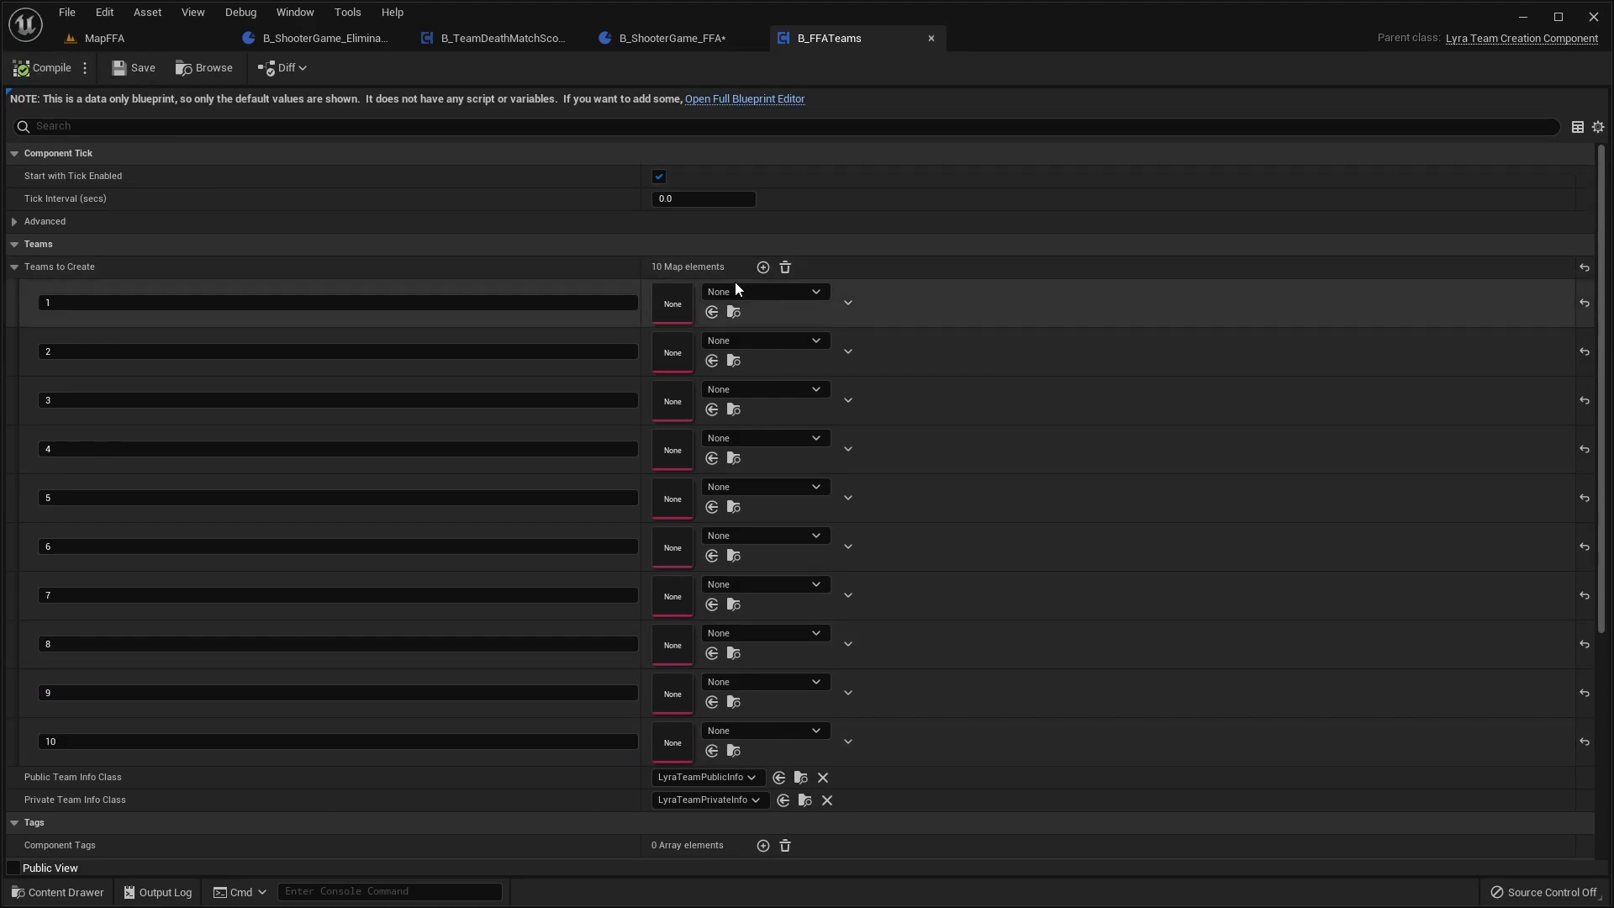
Step: Check which data assets team 1 could use without assigning one, and close B_FFATeams
click(737, 290)
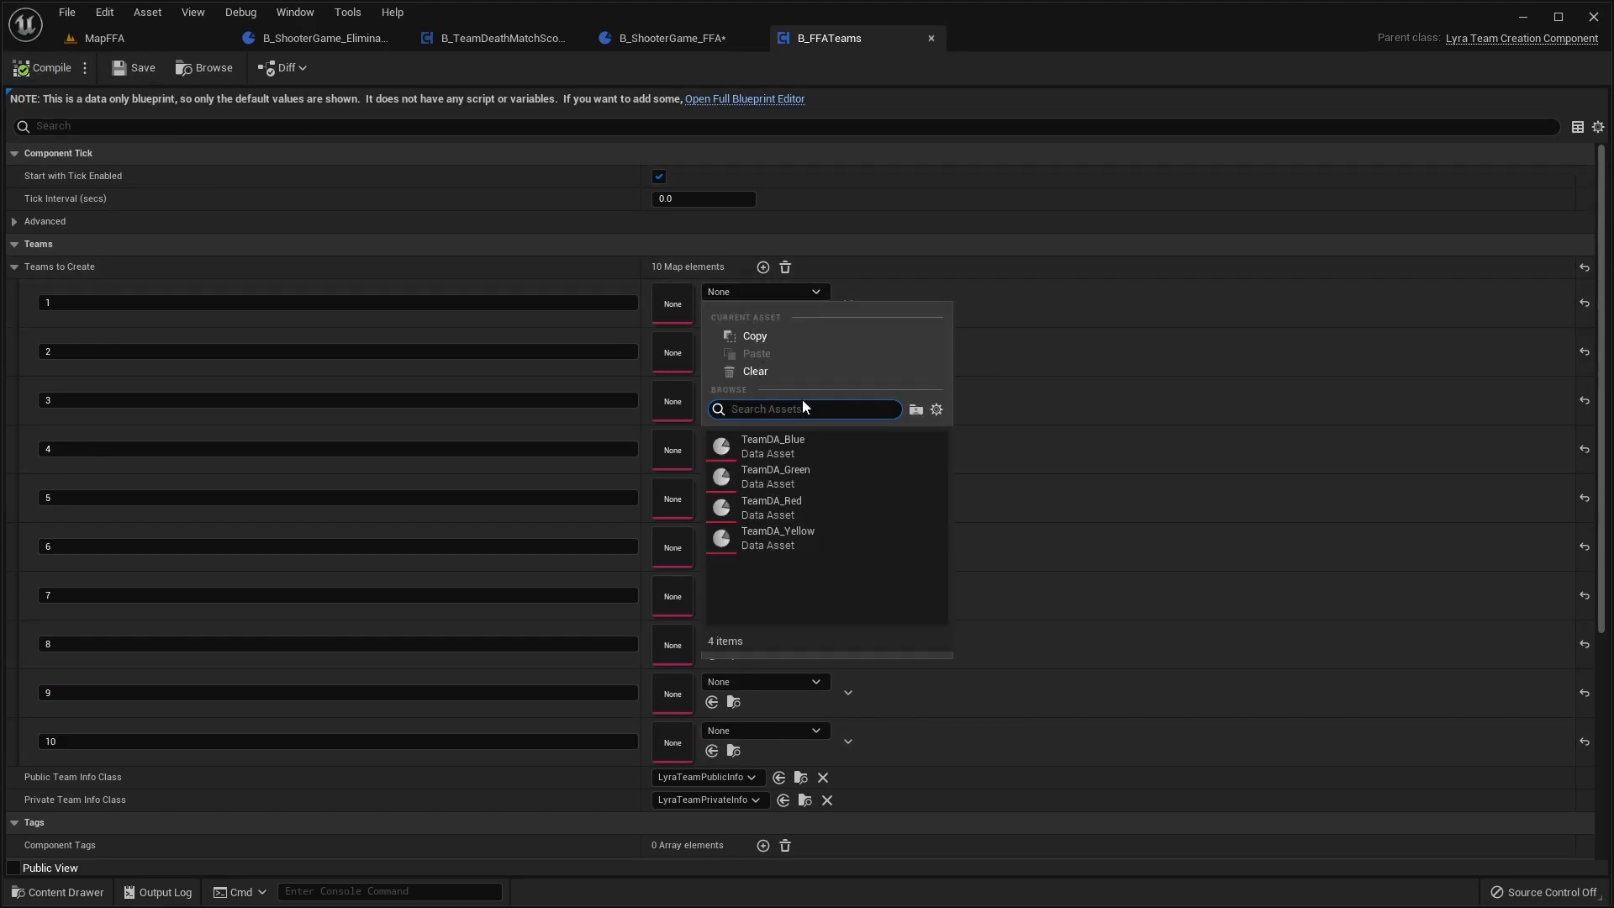
click(752, 291)
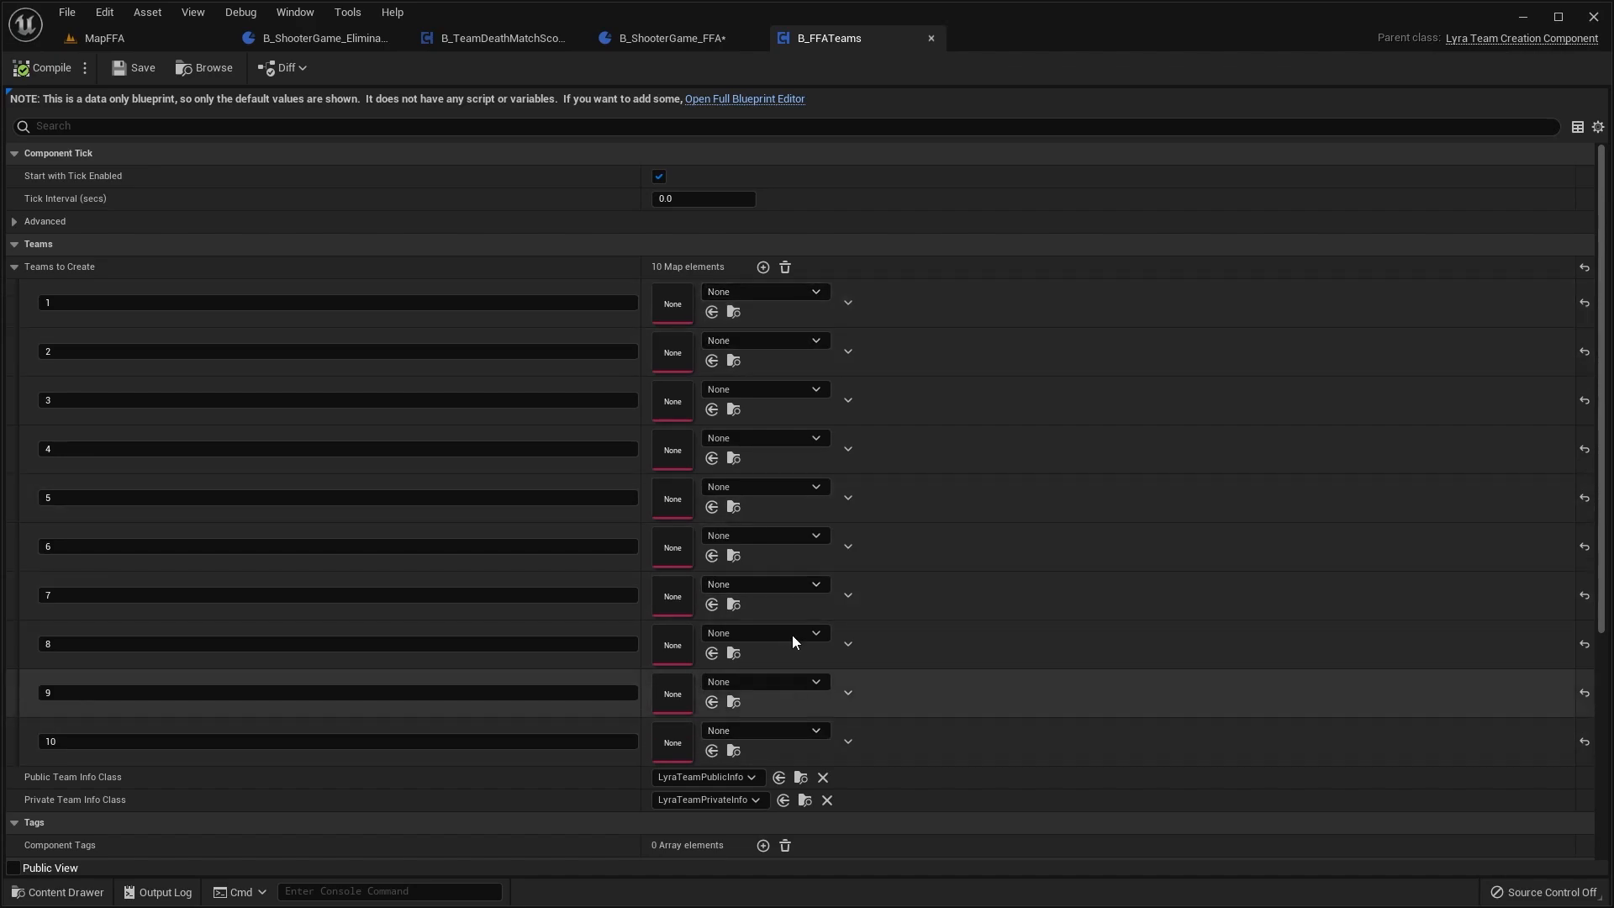
click(931, 38)
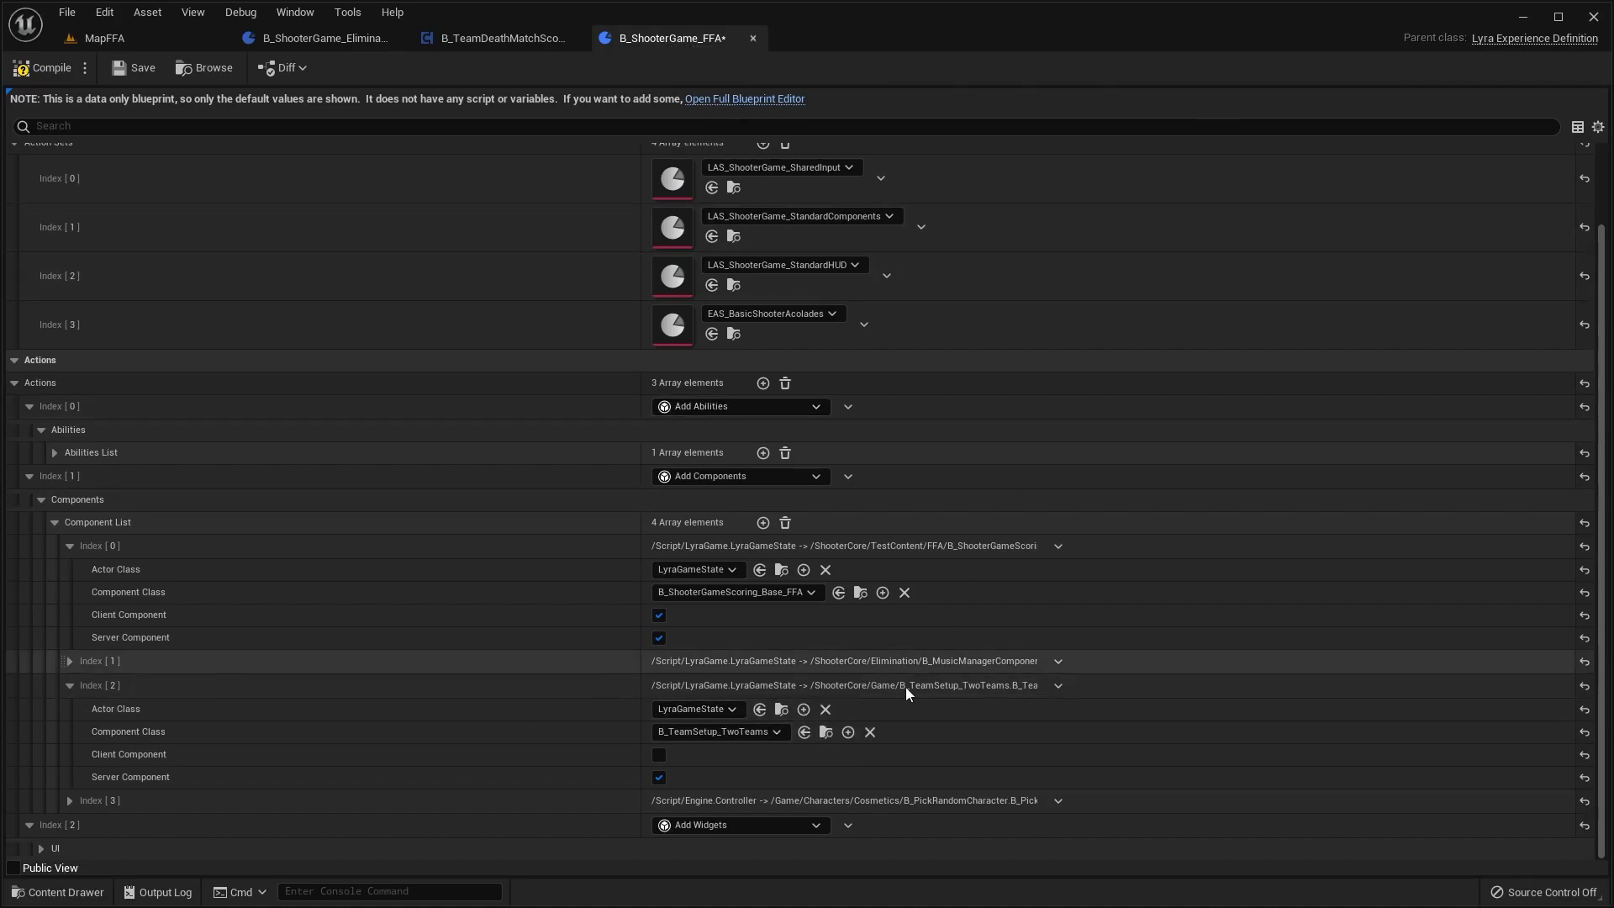
Step: Replace B_TeamSetup_TwoTeams with B_FFATeams as the class of Component List Index [2], and save the experience
click(711, 733)
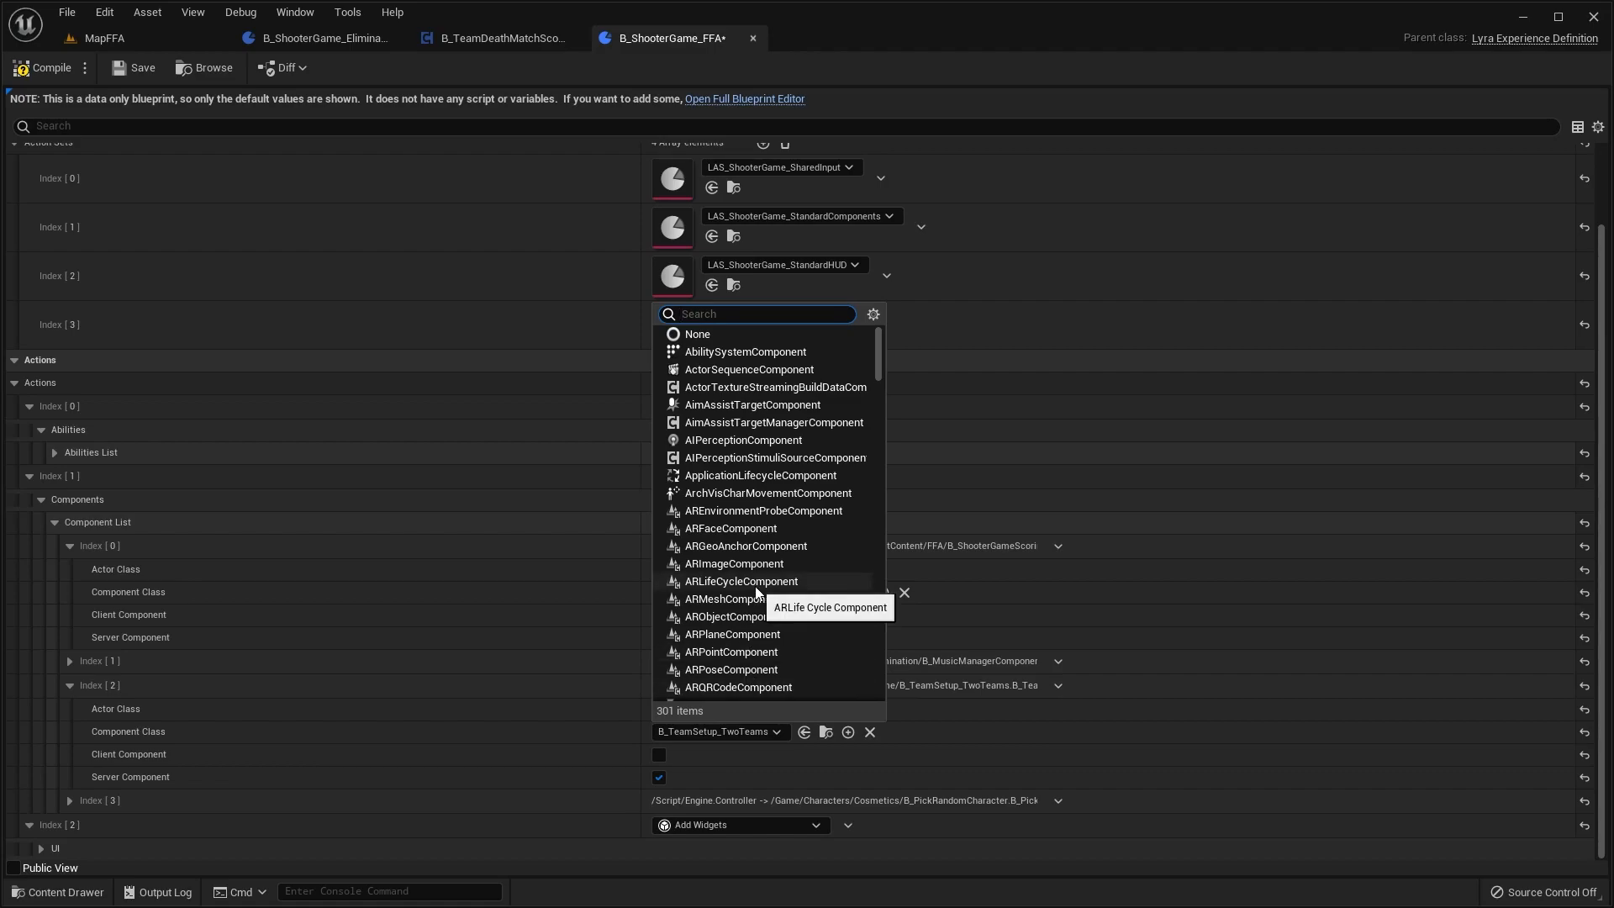
text(ffa)
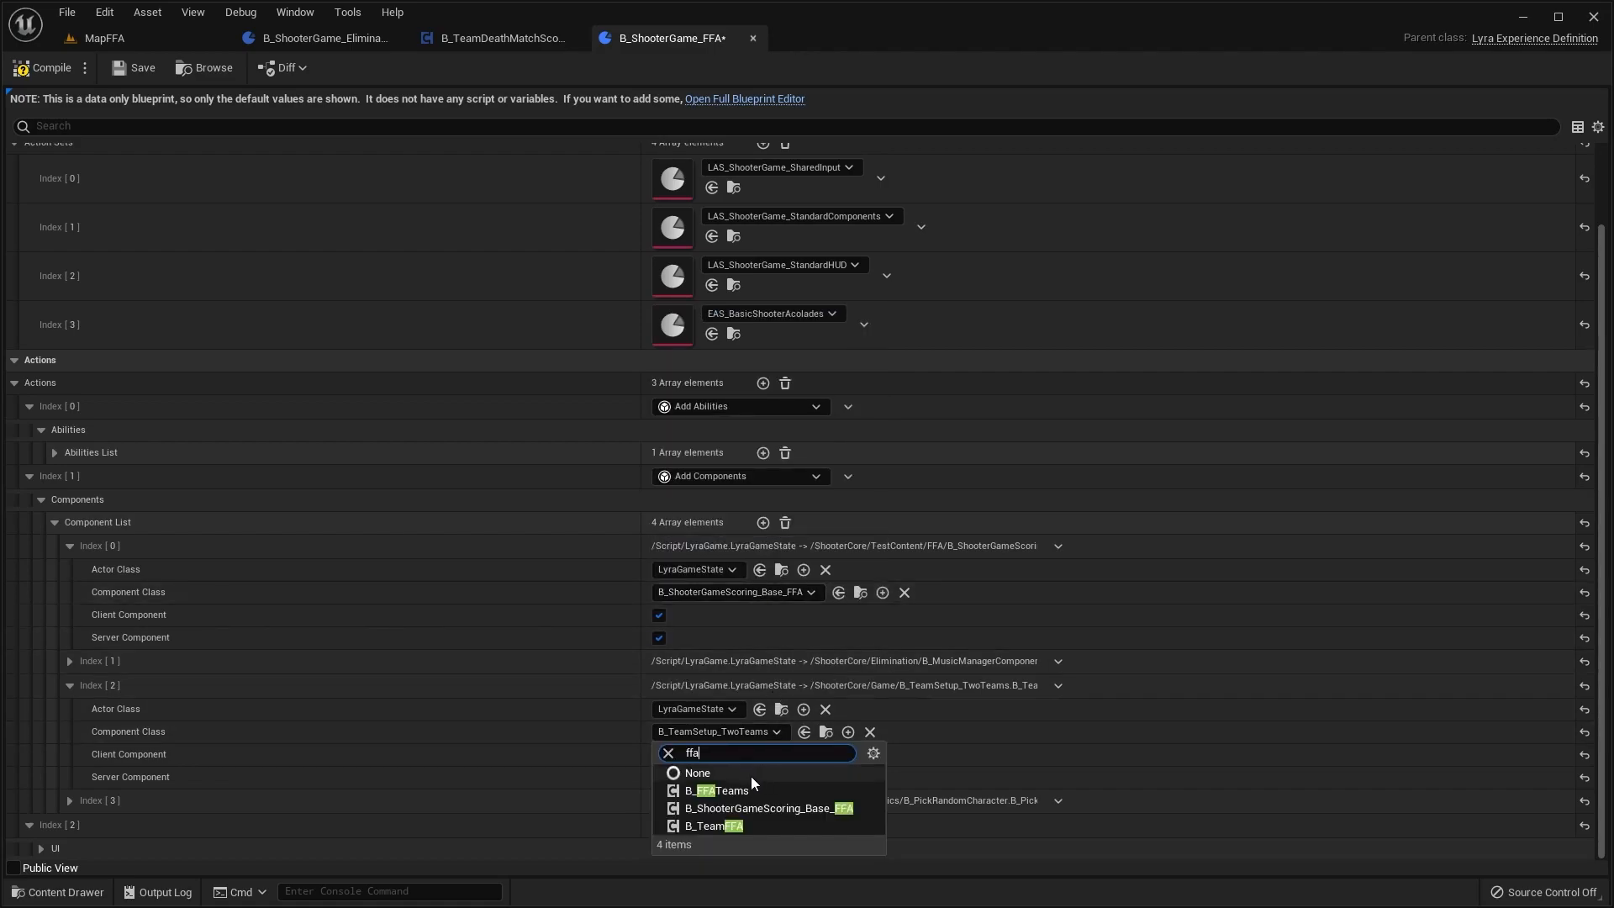
click(728, 791)
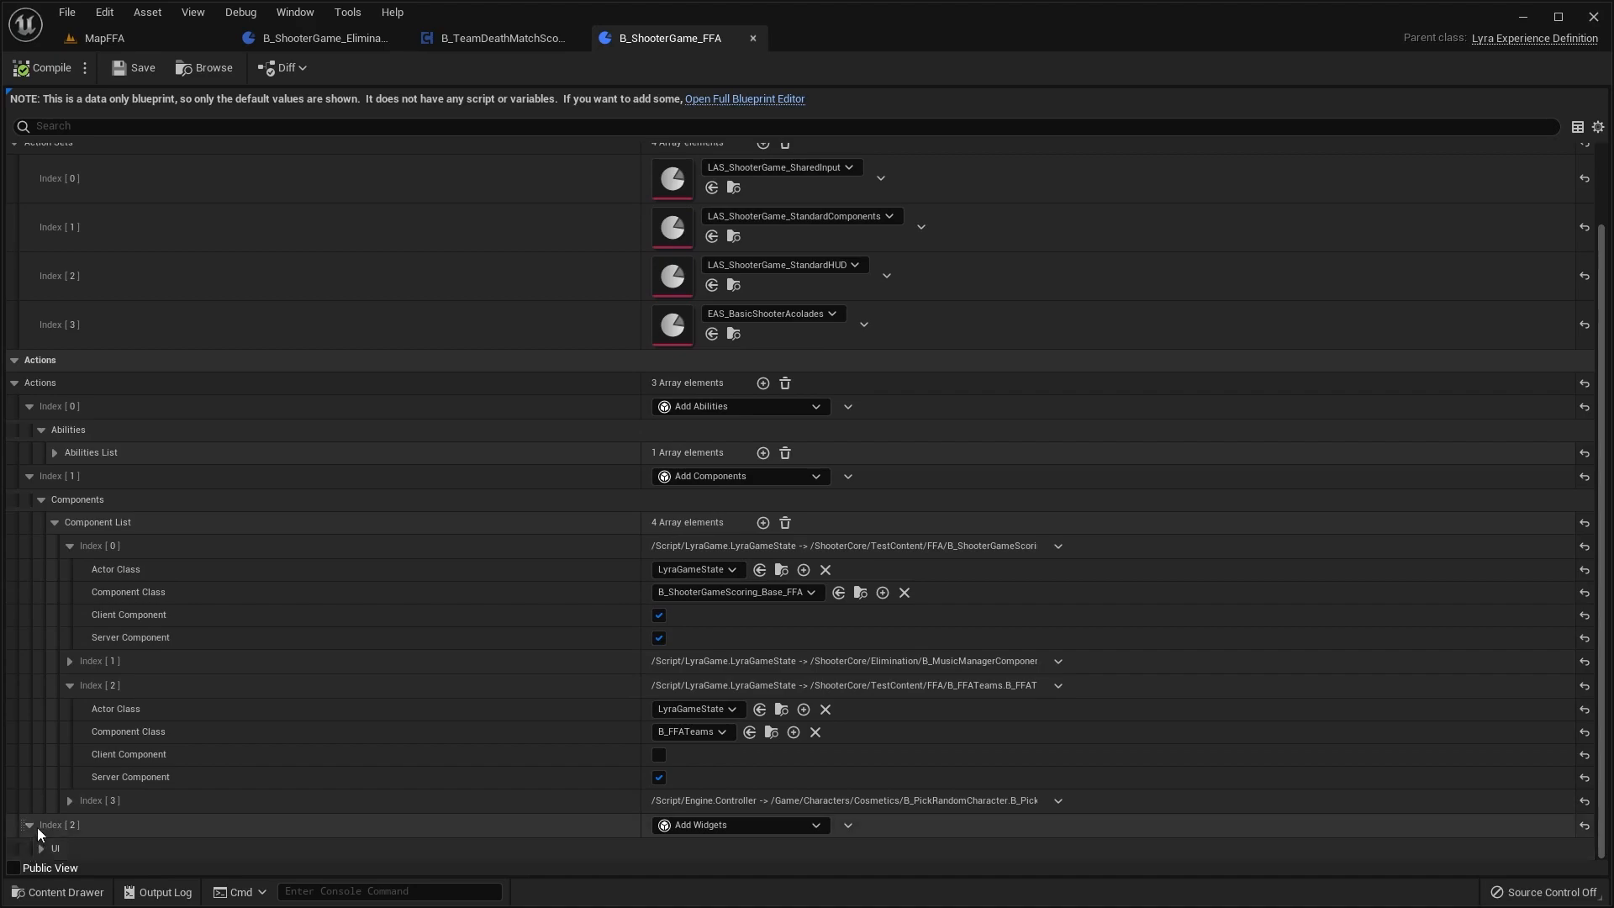
Step: Expand the Add Widgets action down to its widget entry and locate W_ScoreWidget_Elimination among the project assets
click(41, 847)
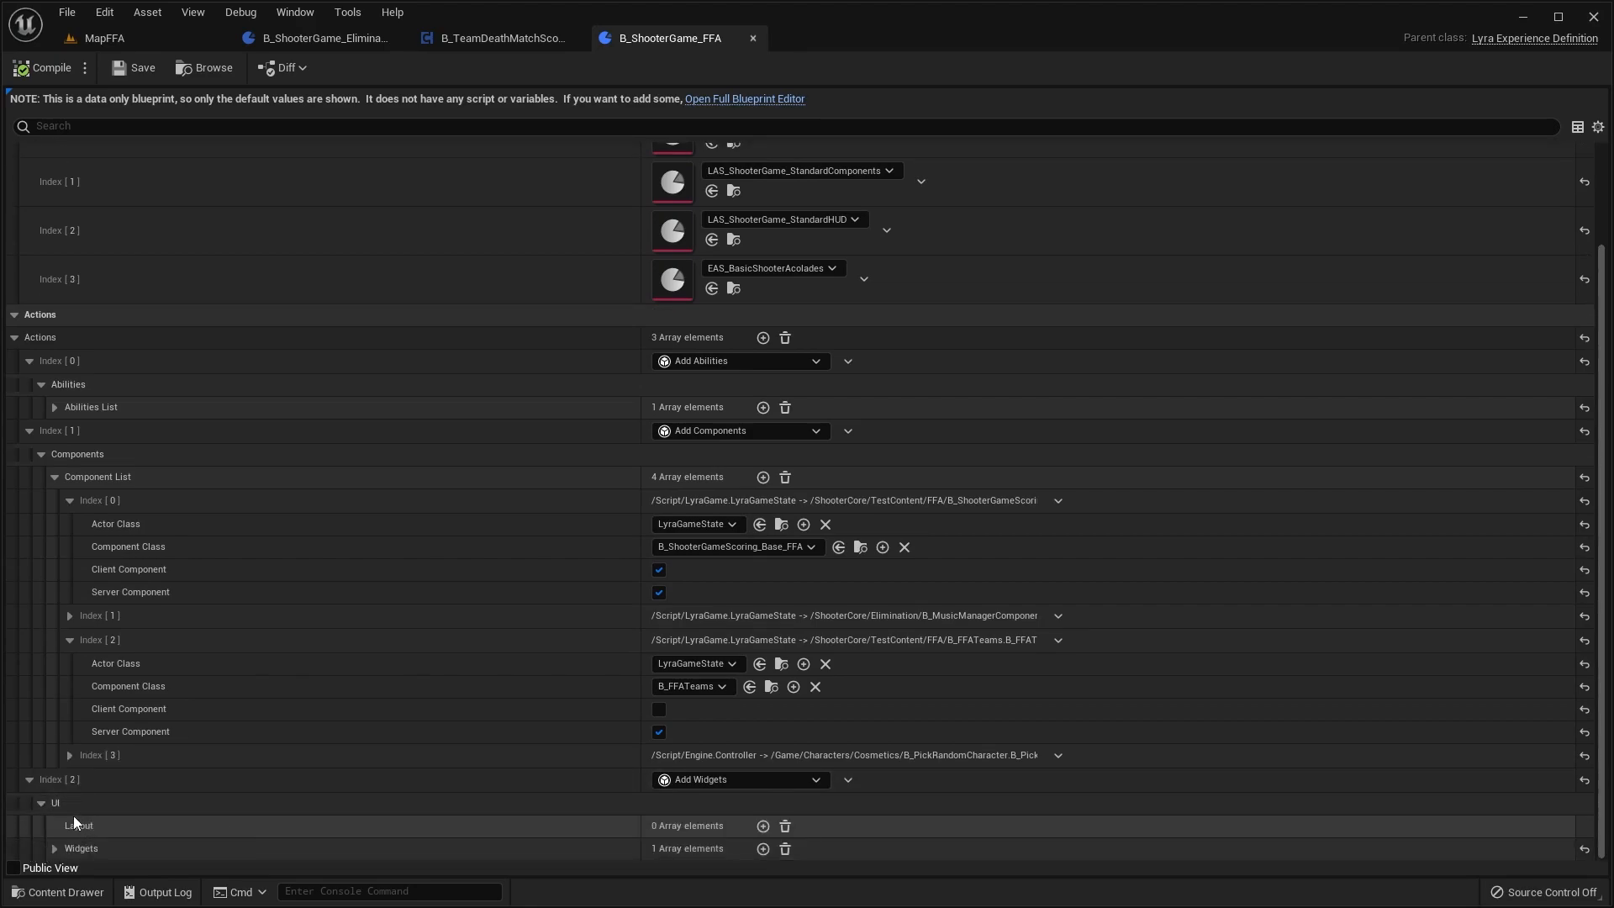
click(52, 848)
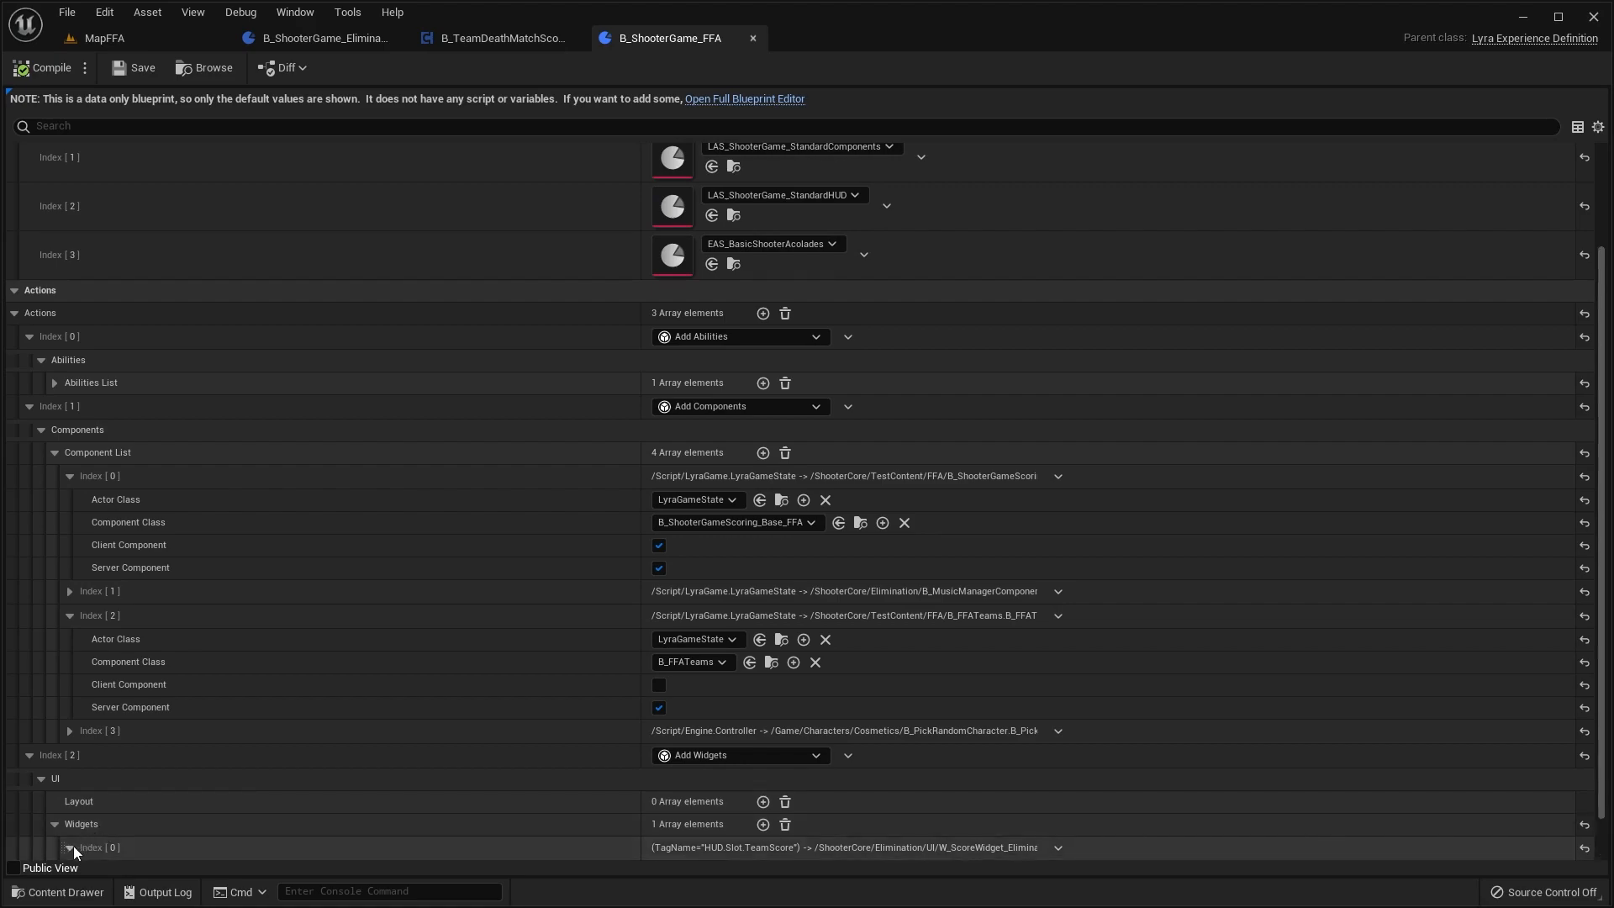
click(73, 846)
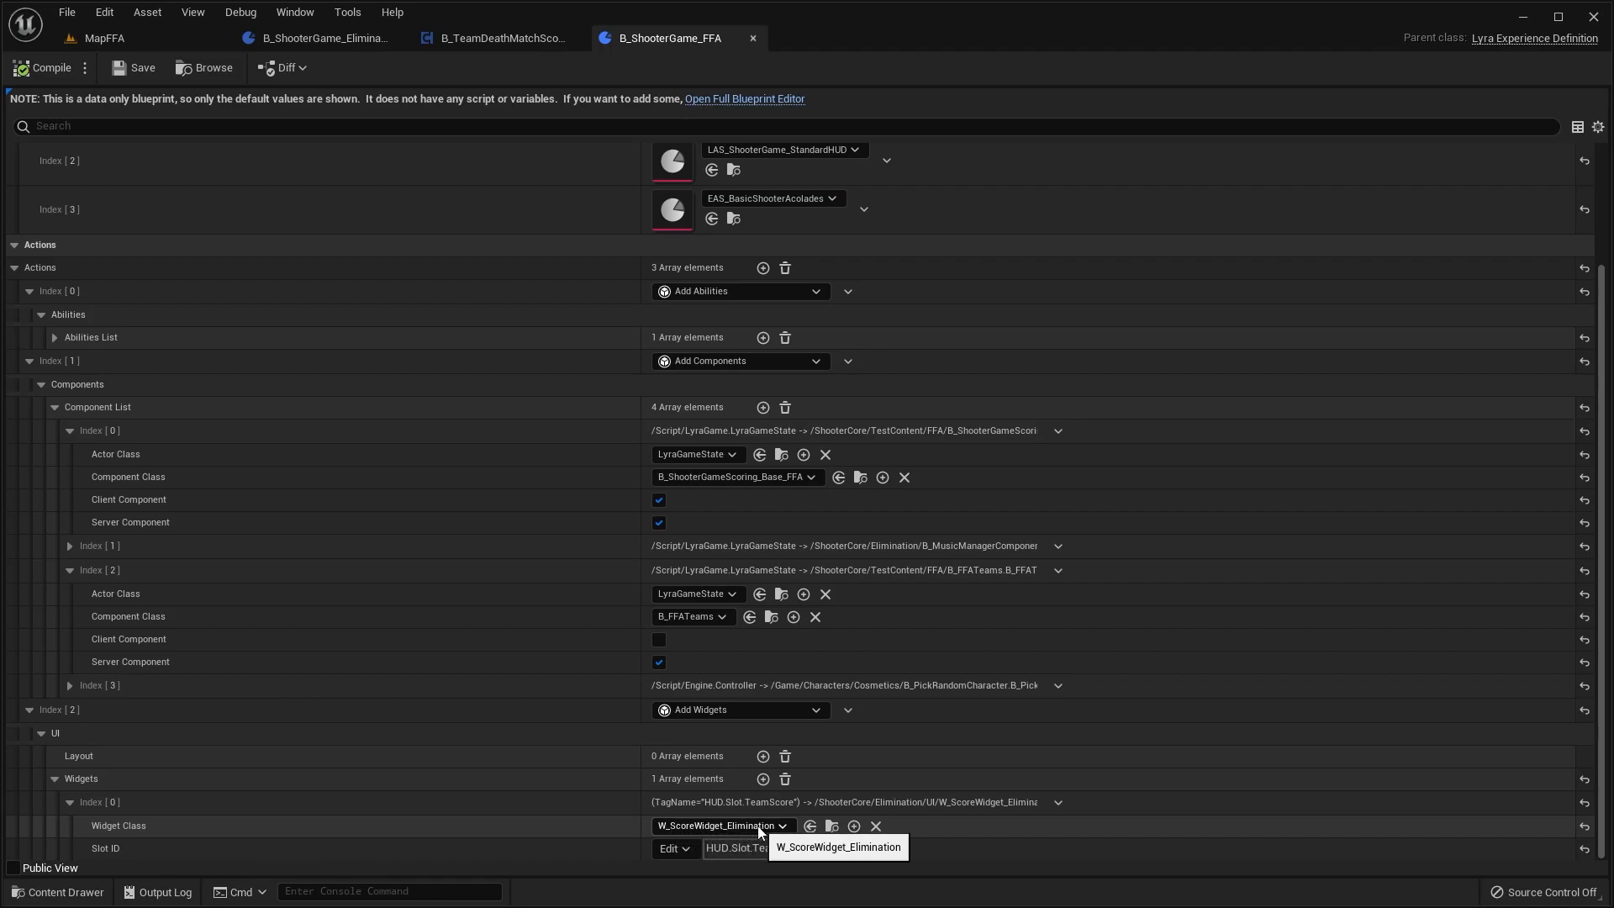
click(832, 826)
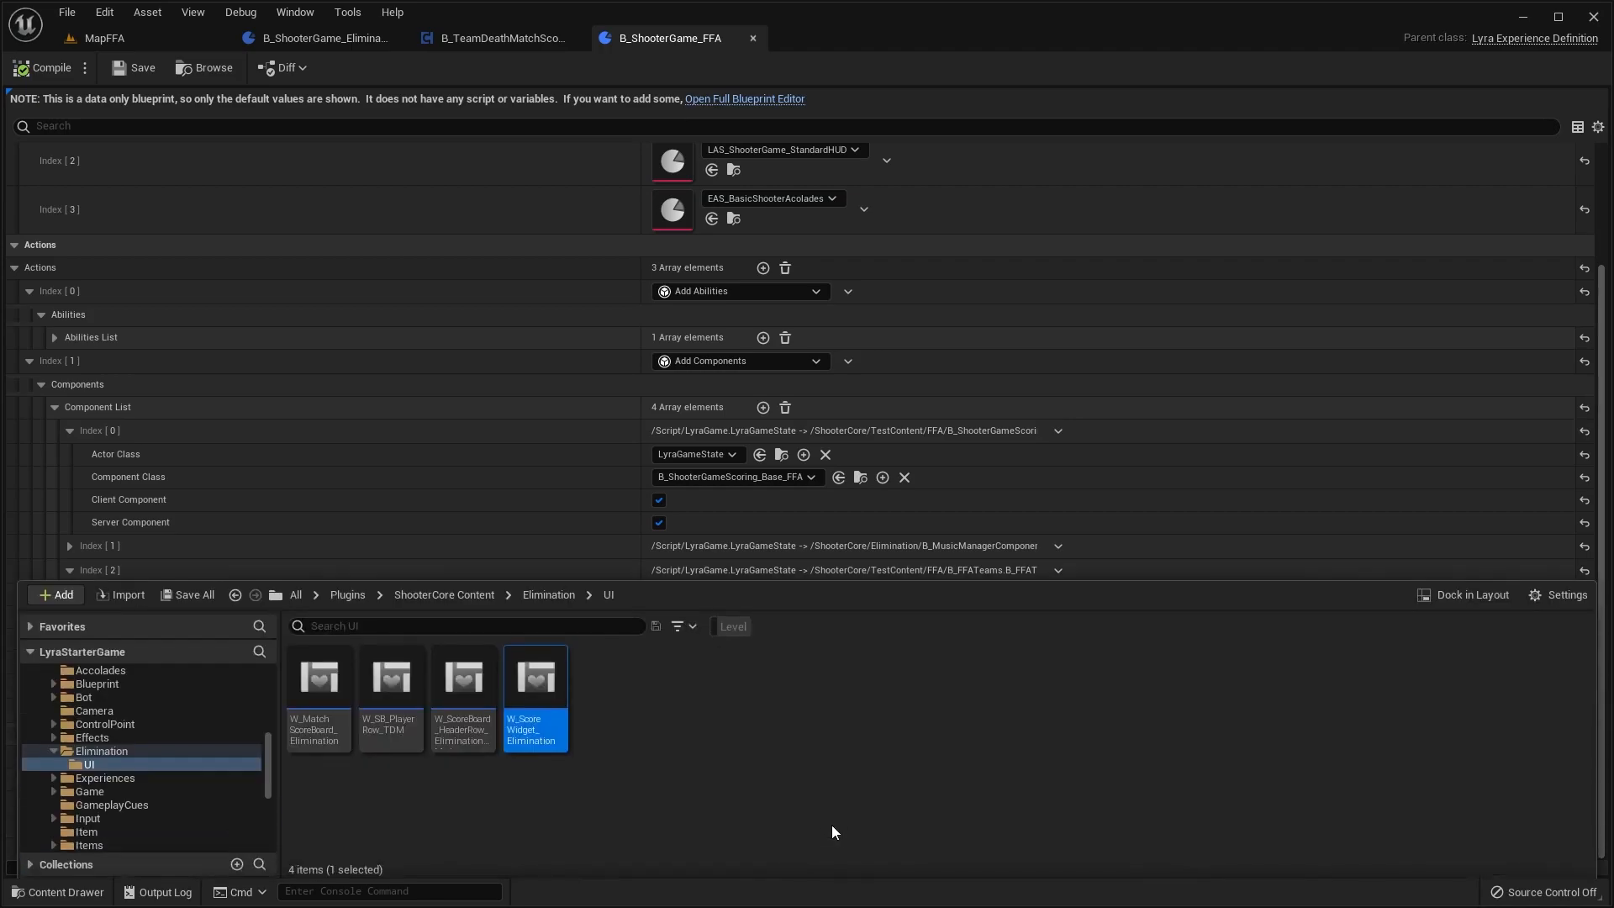
Step: Open W_ScoreWidget_Elimination to examine its two-team score layout, and close it
double_click(544, 673)
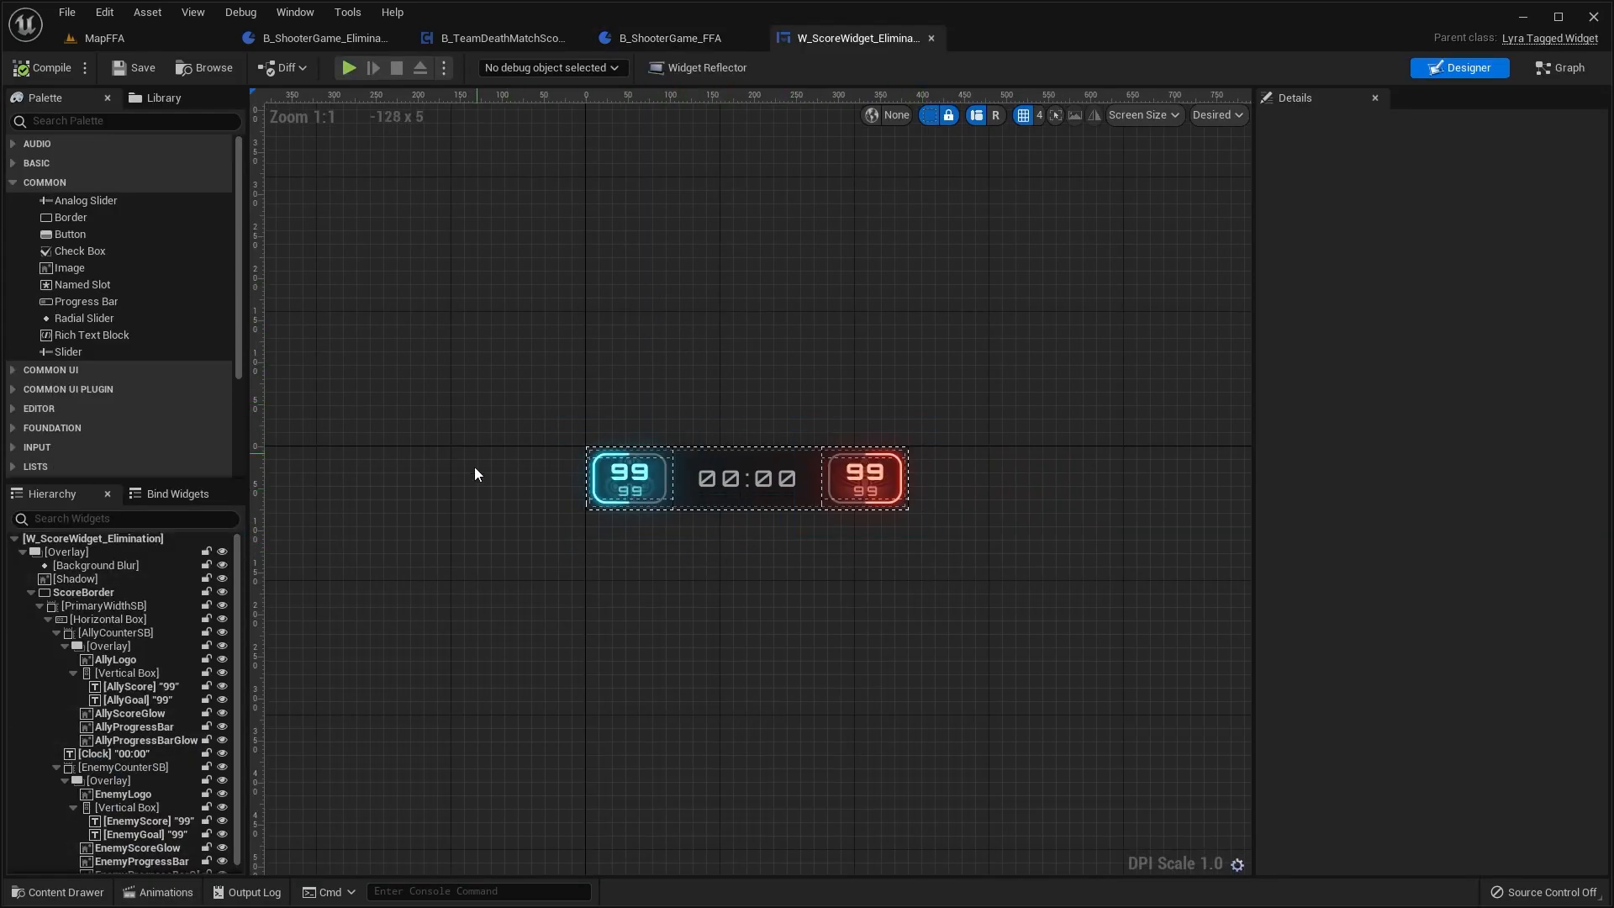
click(931, 39)
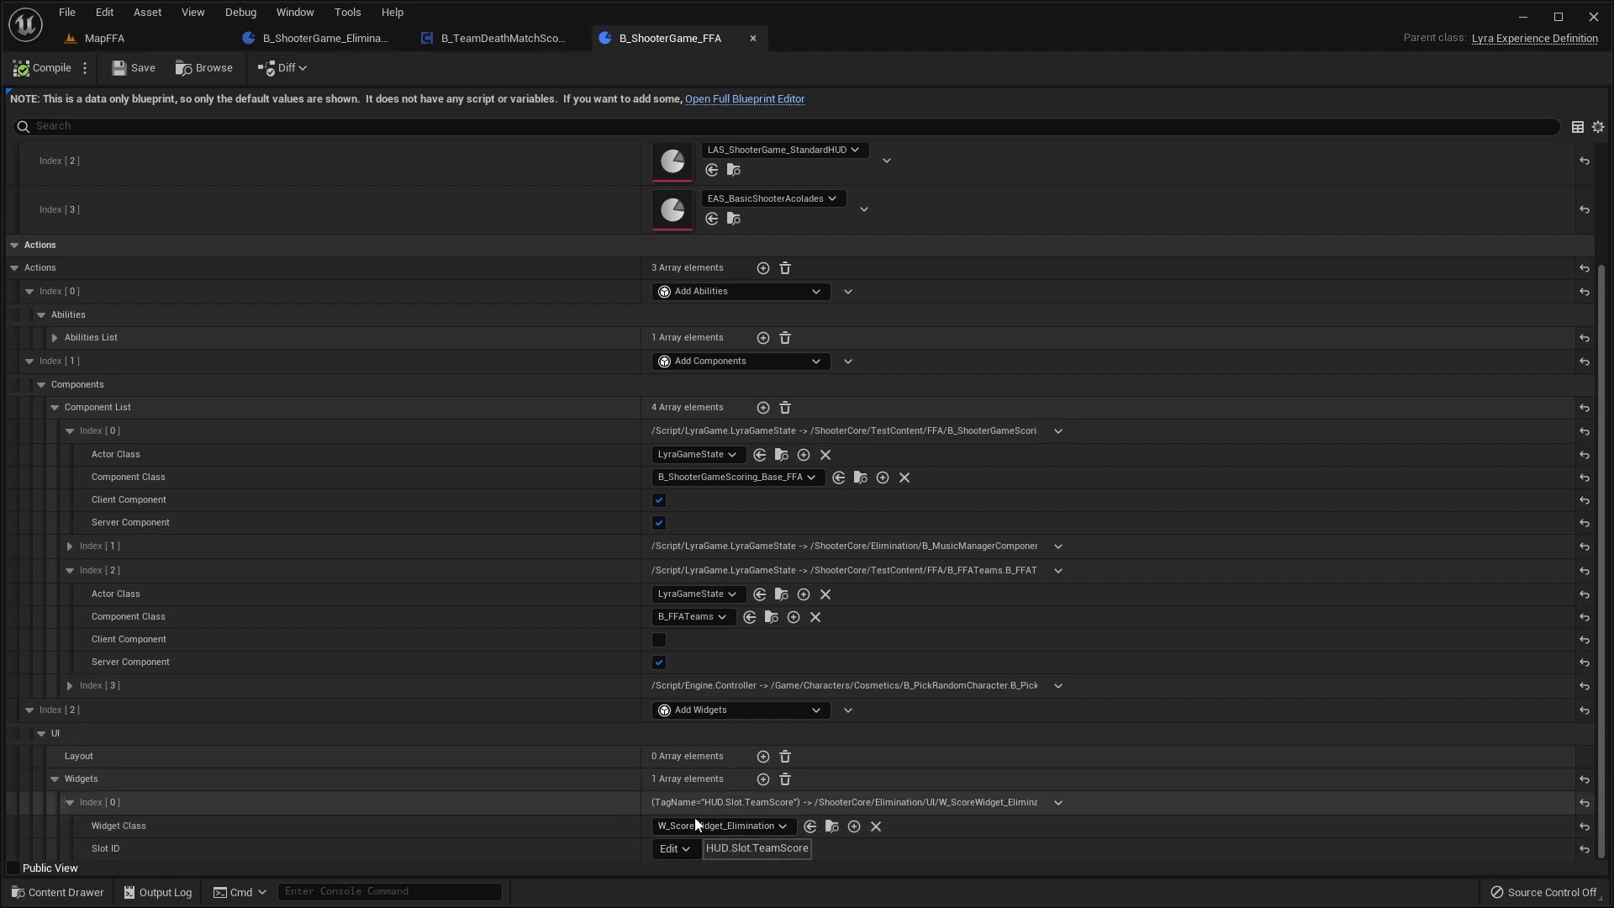
Step: Clear the Widgets array of the Add Widgets action in B_ShooterGame_FFA and compile the experience
scroll(754, 815, up, 4)
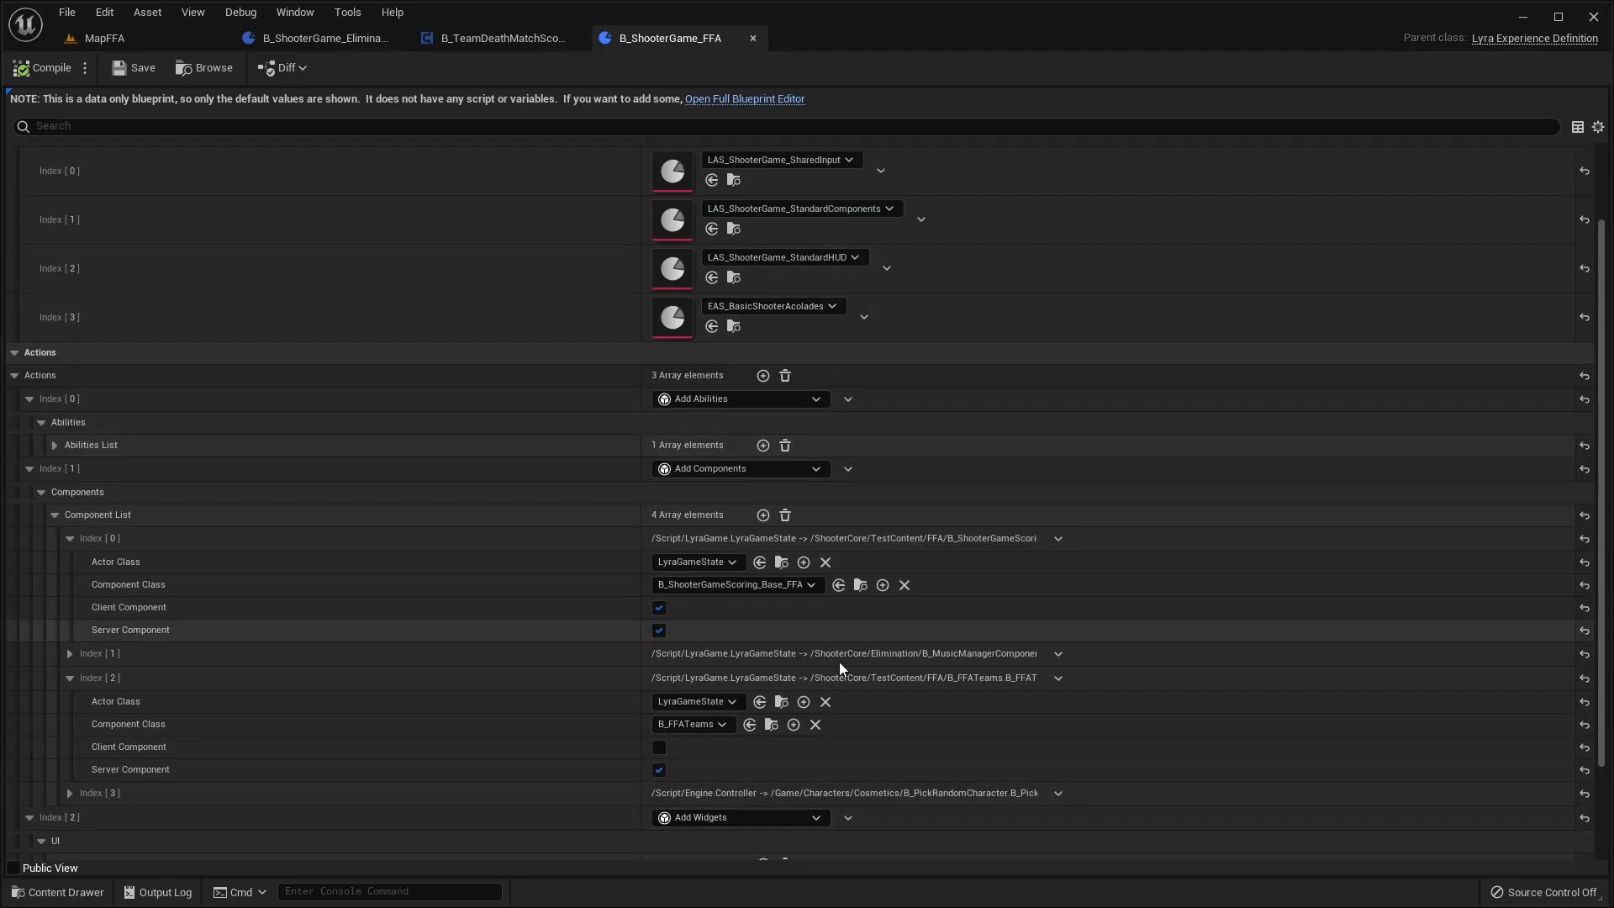
scroll(883, 429, down, 4)
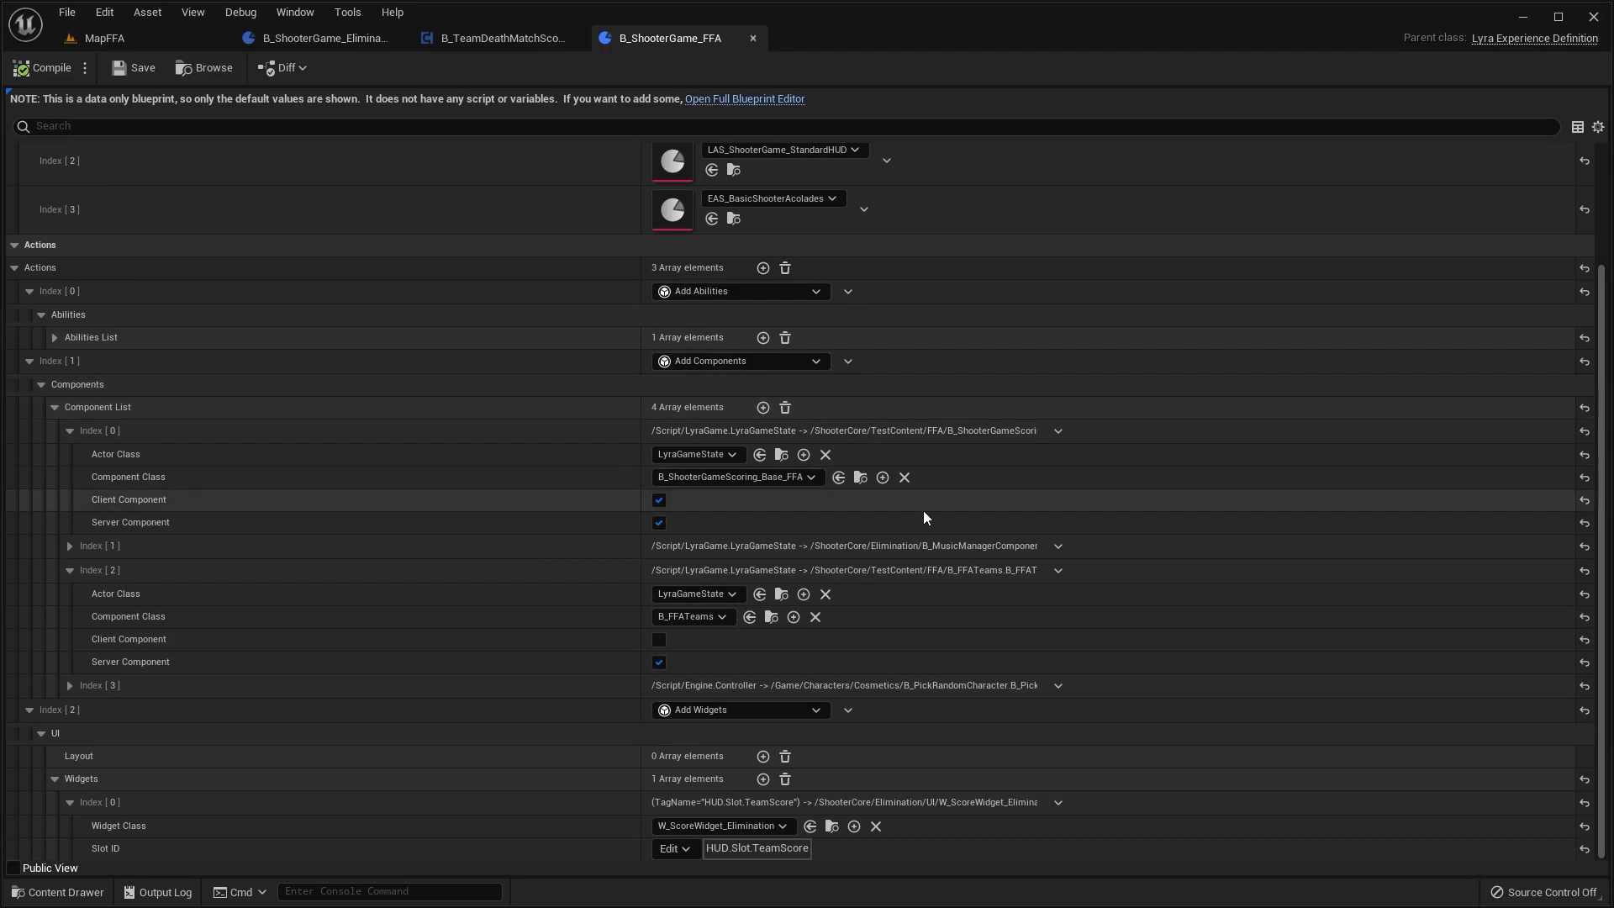
click(785, 780)
click(40, 67)
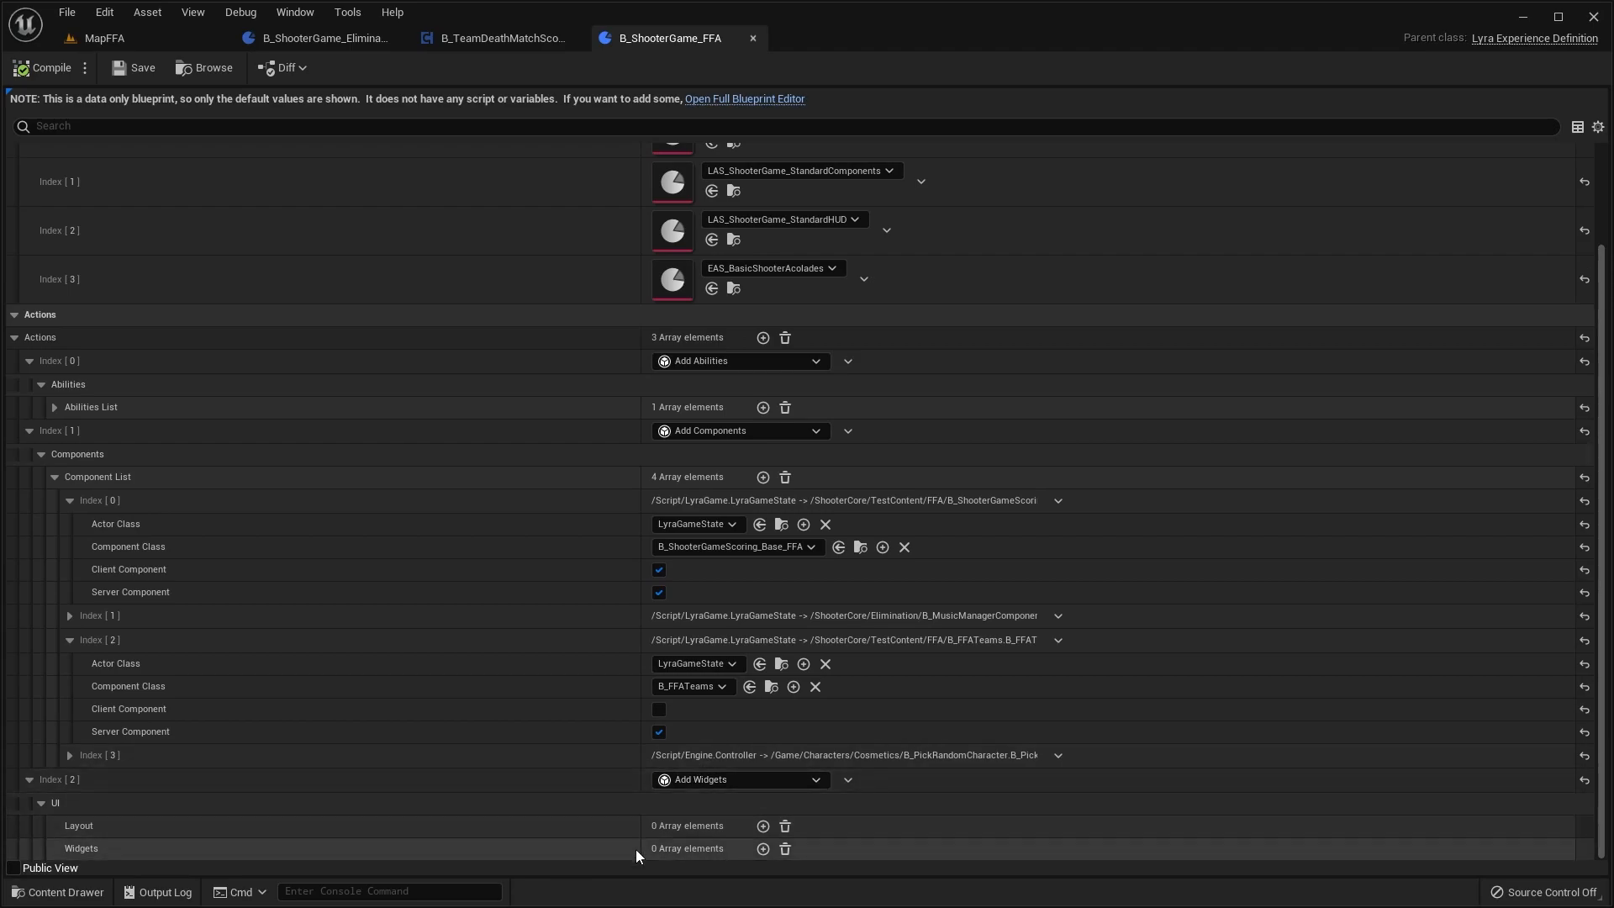
Step: Play-test MapFFA with two clients, shoot the other player until eliminated, and stop the session
click(104, 38)
click(368, 68)
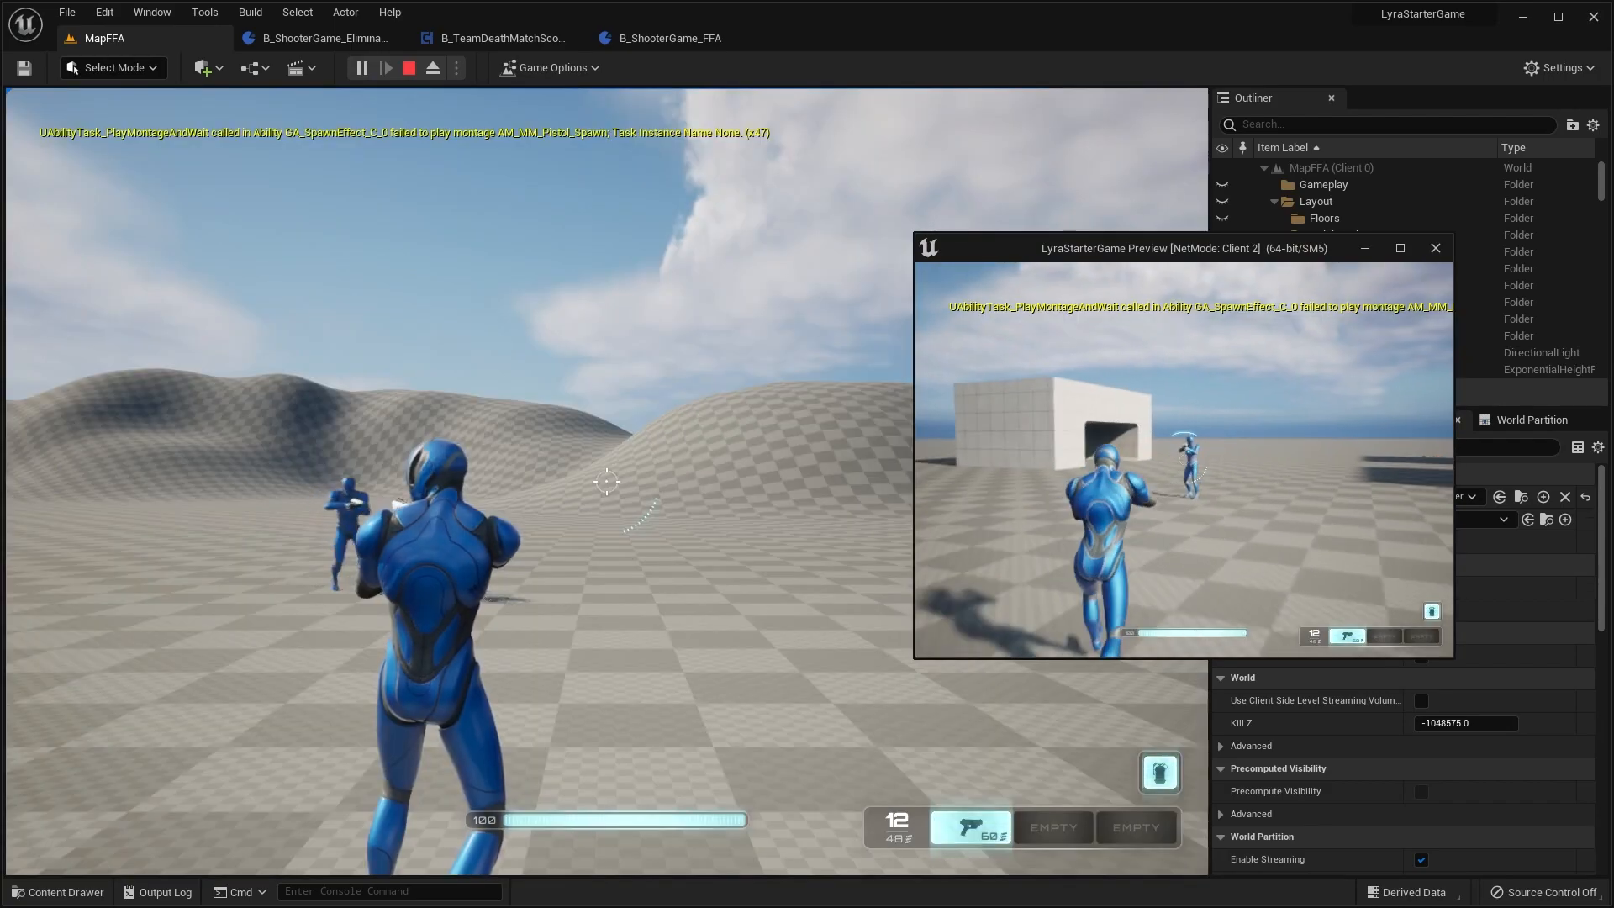
key(w)
click(1184, 460)
click(1184, 460)
click(1184, 460)
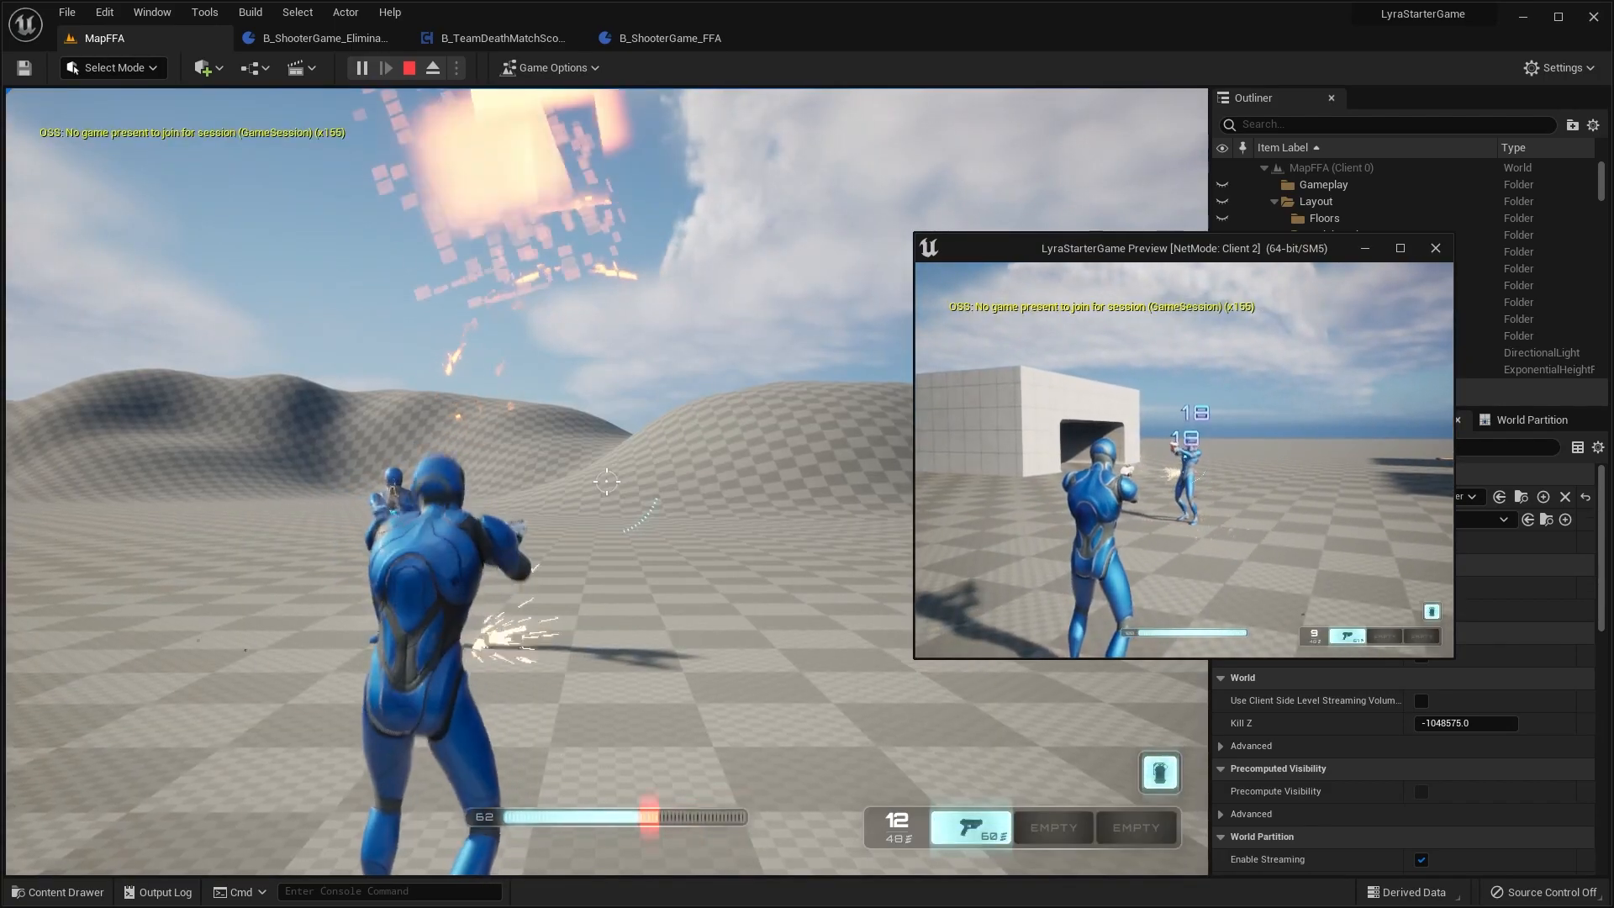
click(1185, 459)
click(1185, 459)
click(1184, 460)
click(1185, 460)
click(1184, 460)
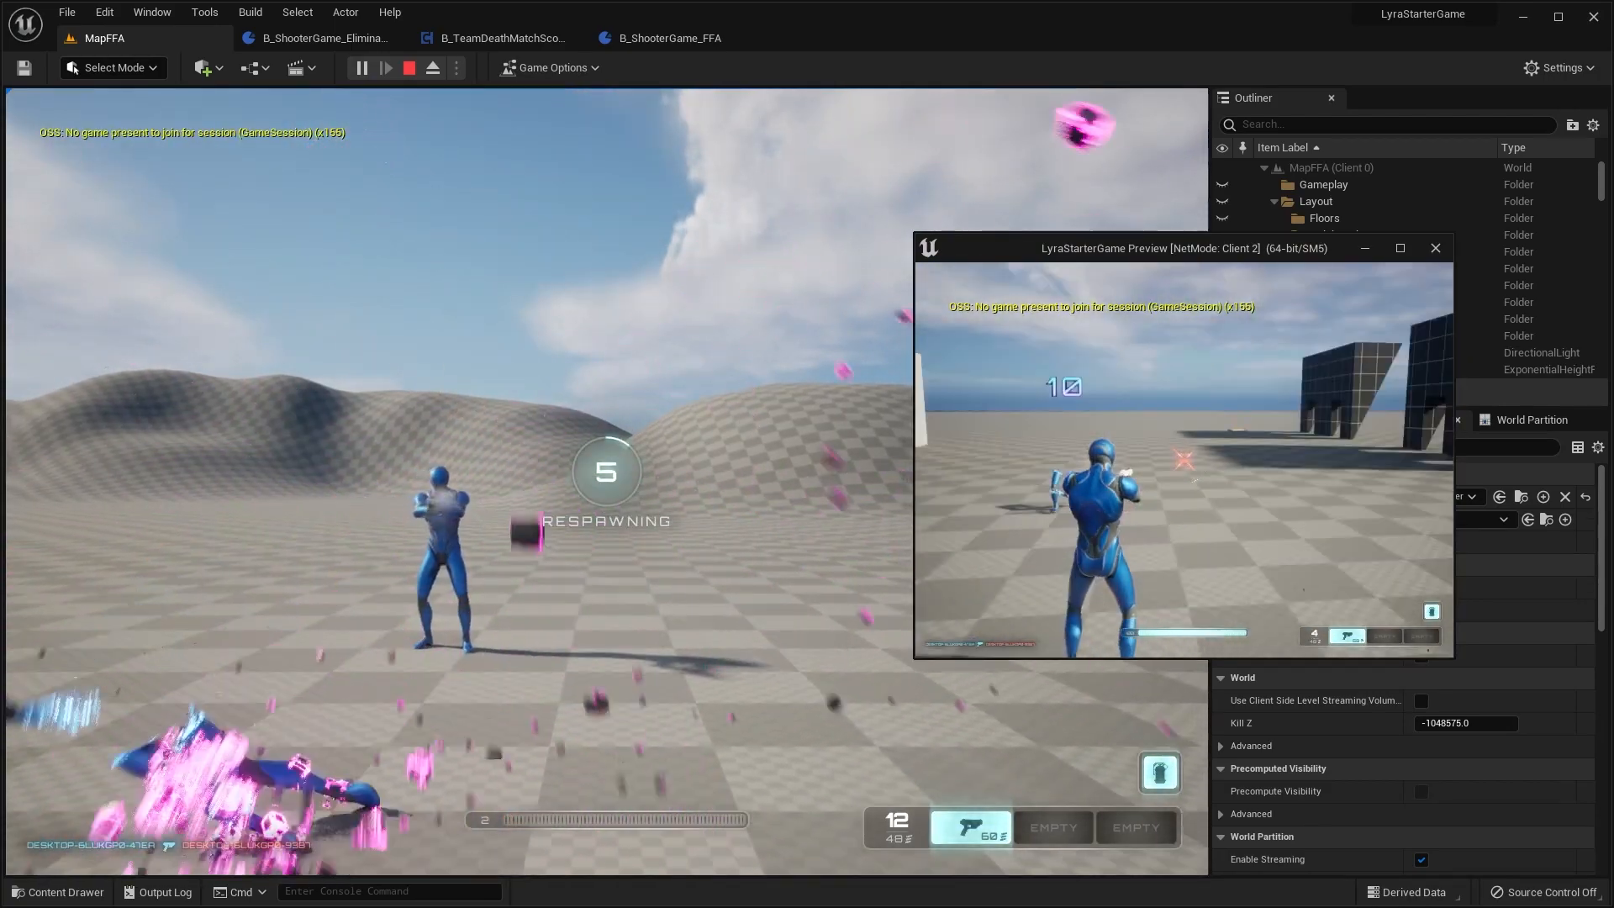
key(w)
key(r)
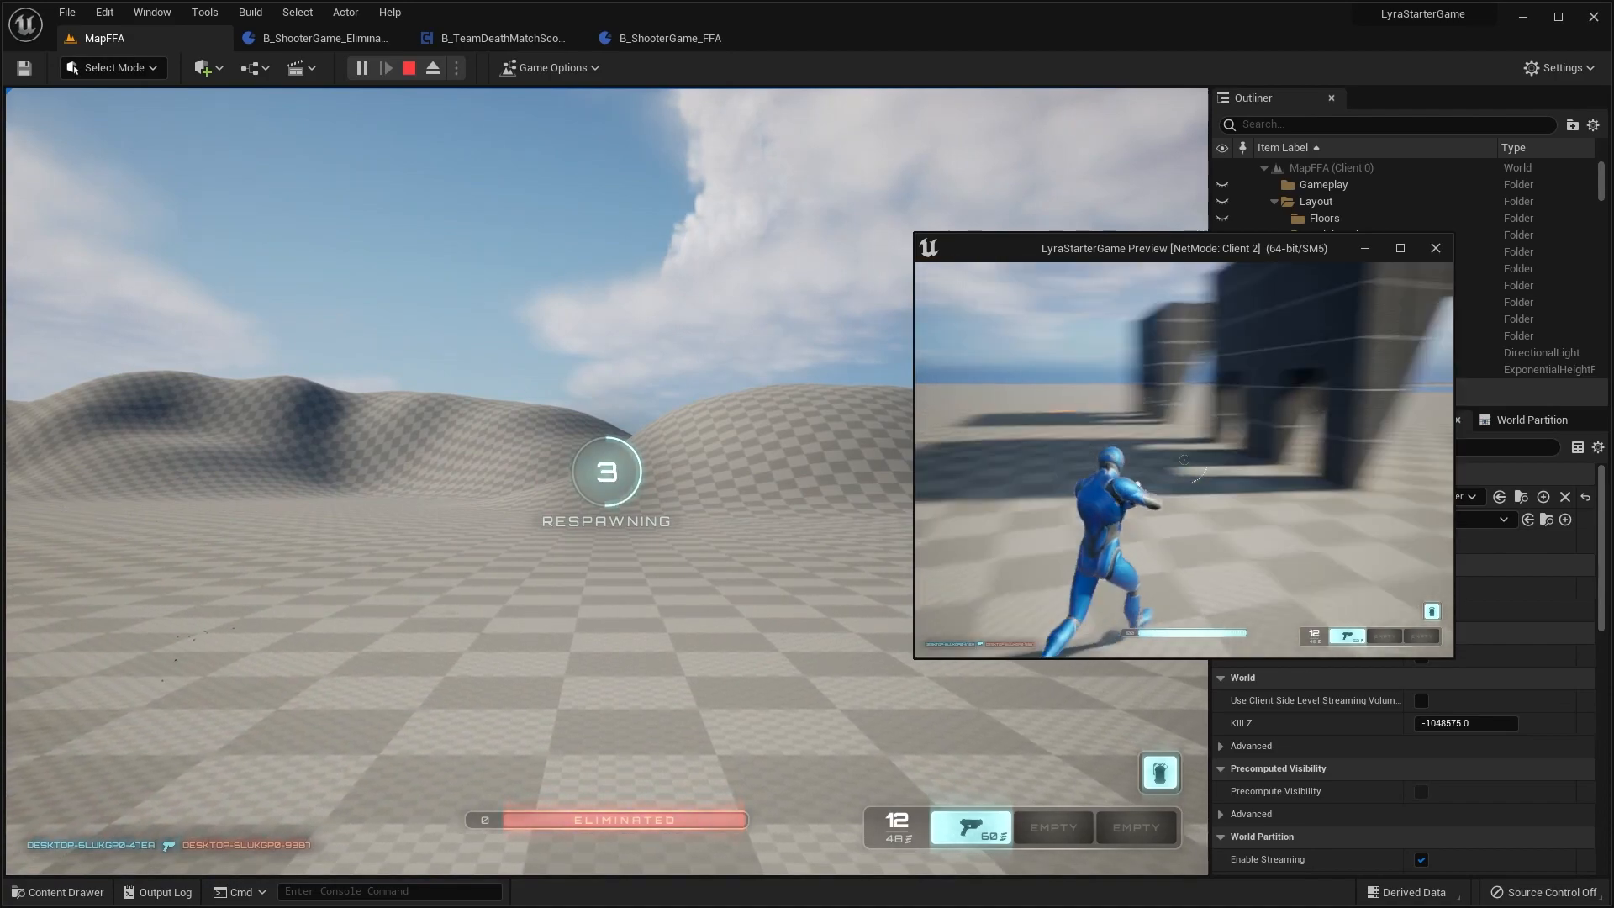
key(Escape)
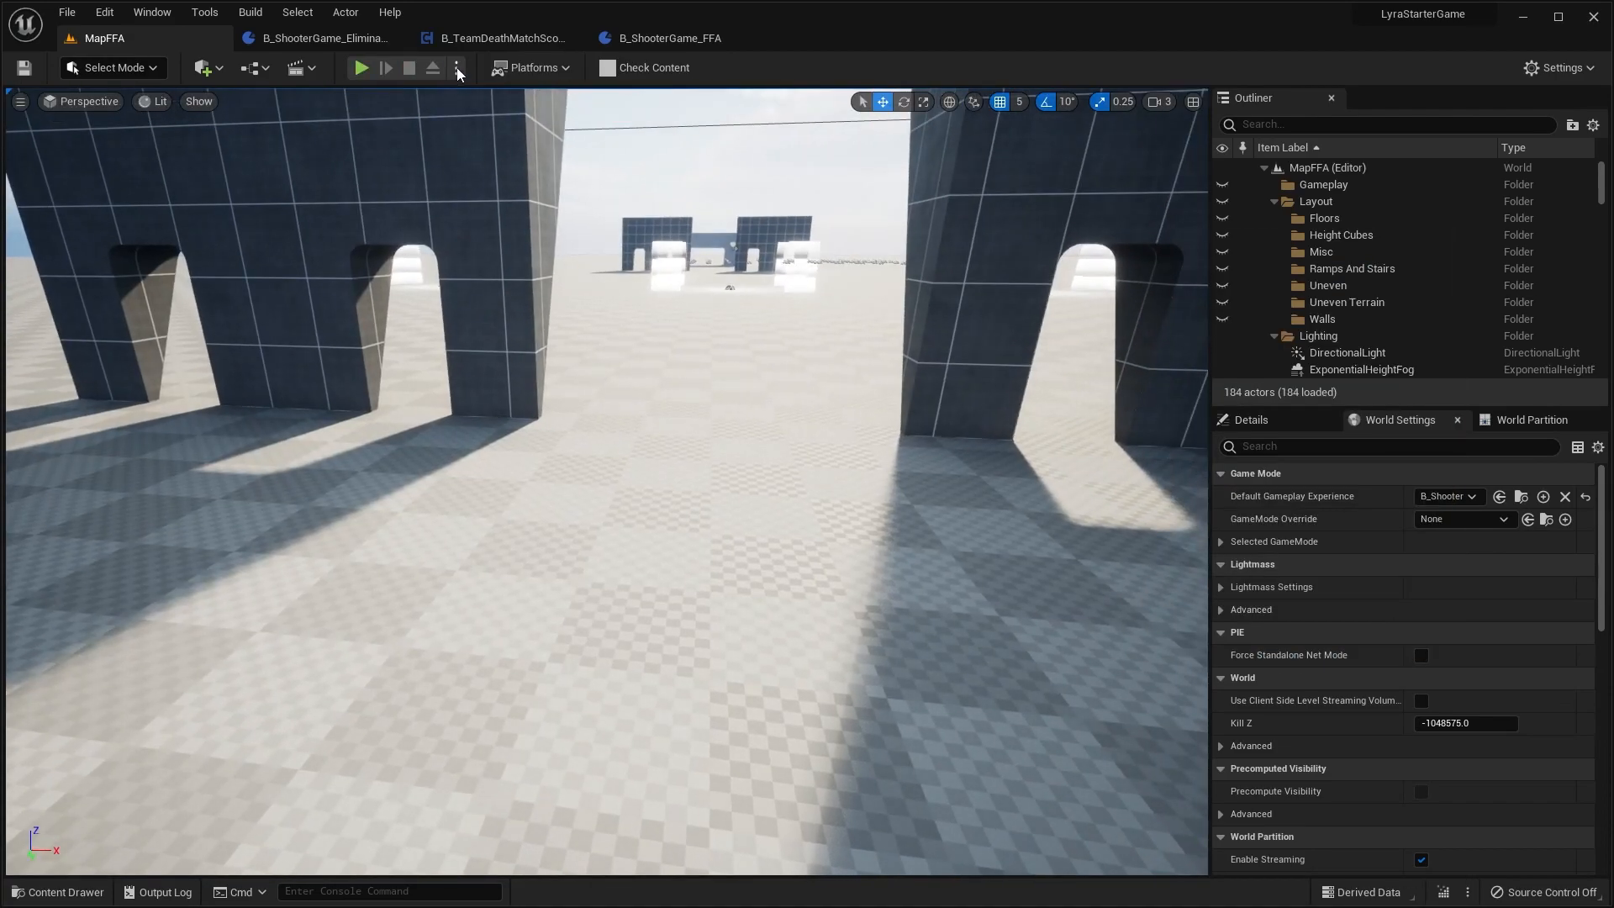
Step: Set MapFFA's Default Gameplay Experience to B_ShooterGame_FFA
click(456, 67)
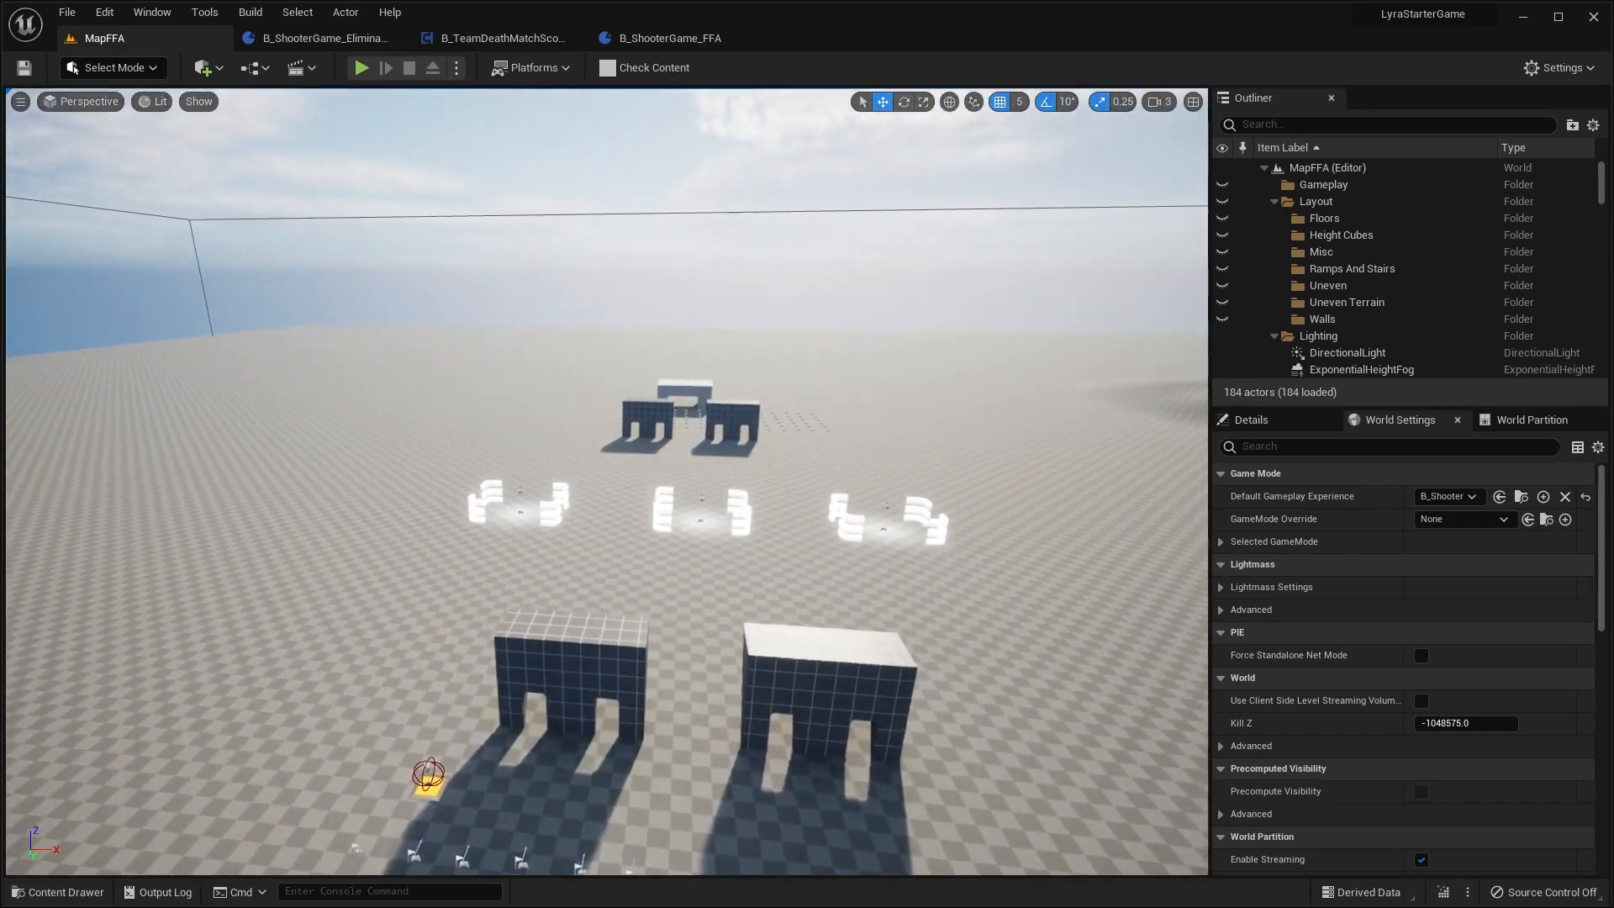
scroll(847, 461, up, 4)
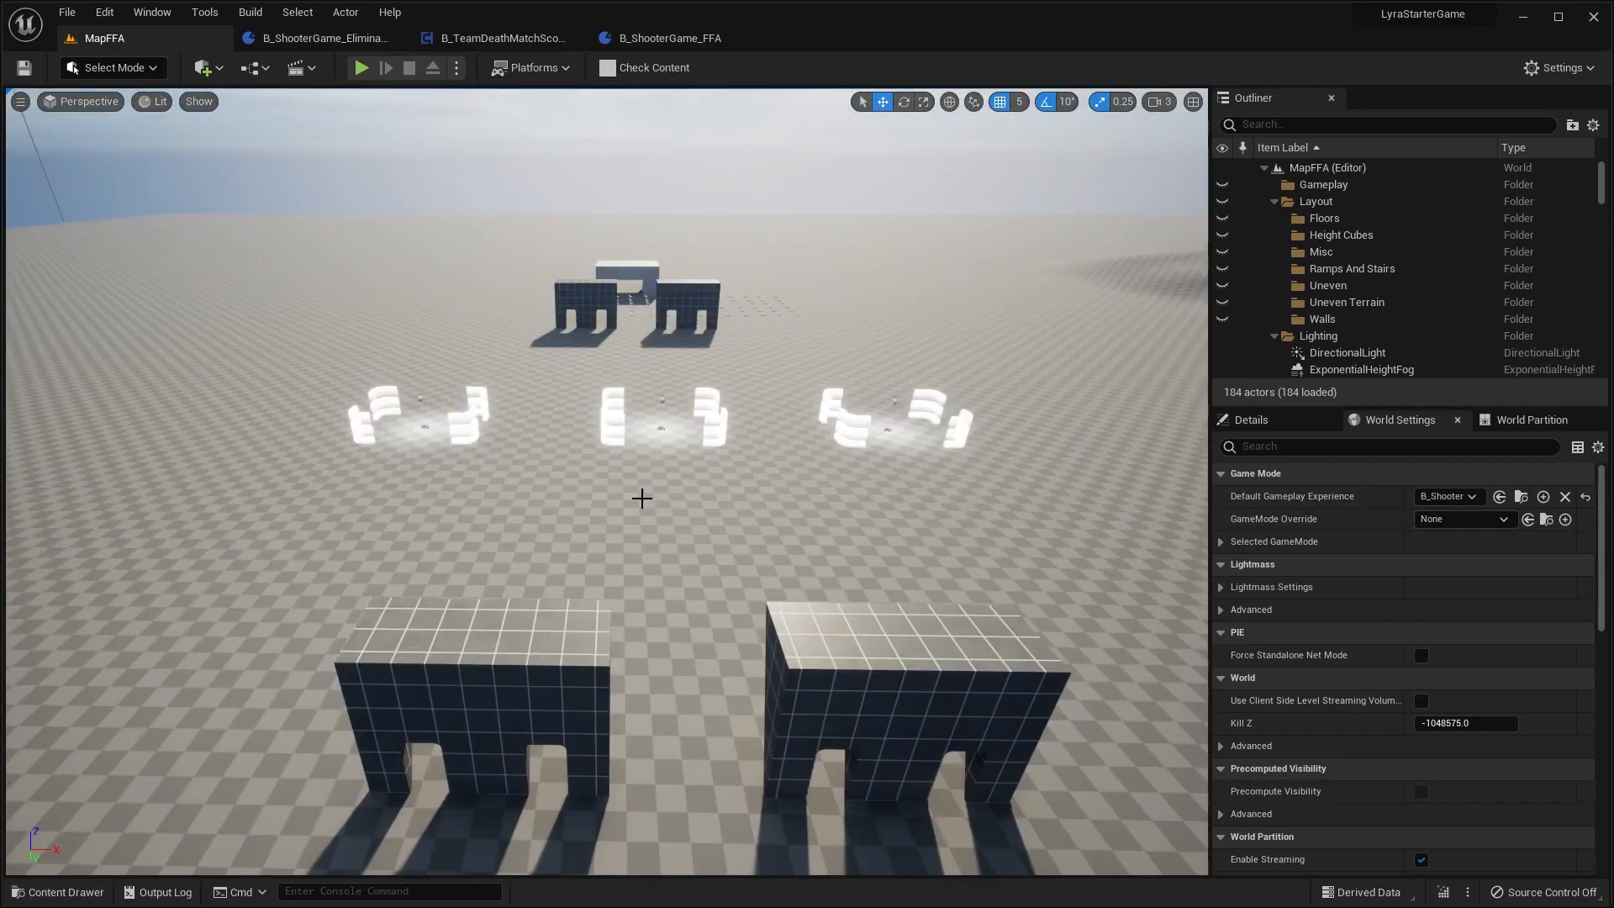
scroll(684, 421, up, 3)
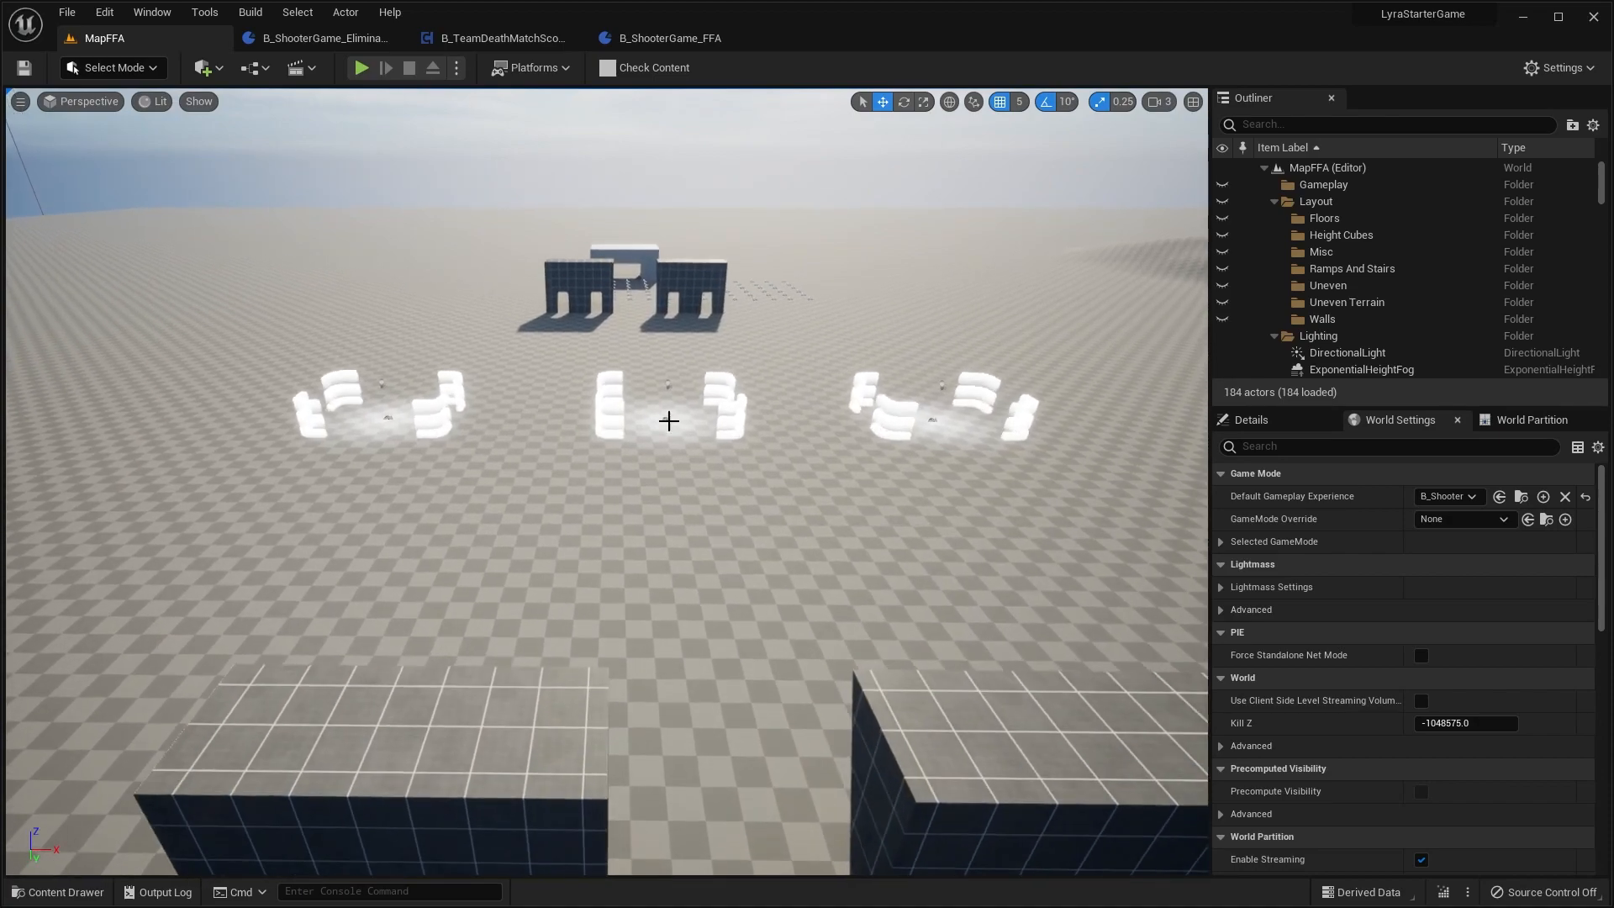
key(w)
right_drag(656, 547, 733, 531)
click(1376, 426)
click(1440, 497)
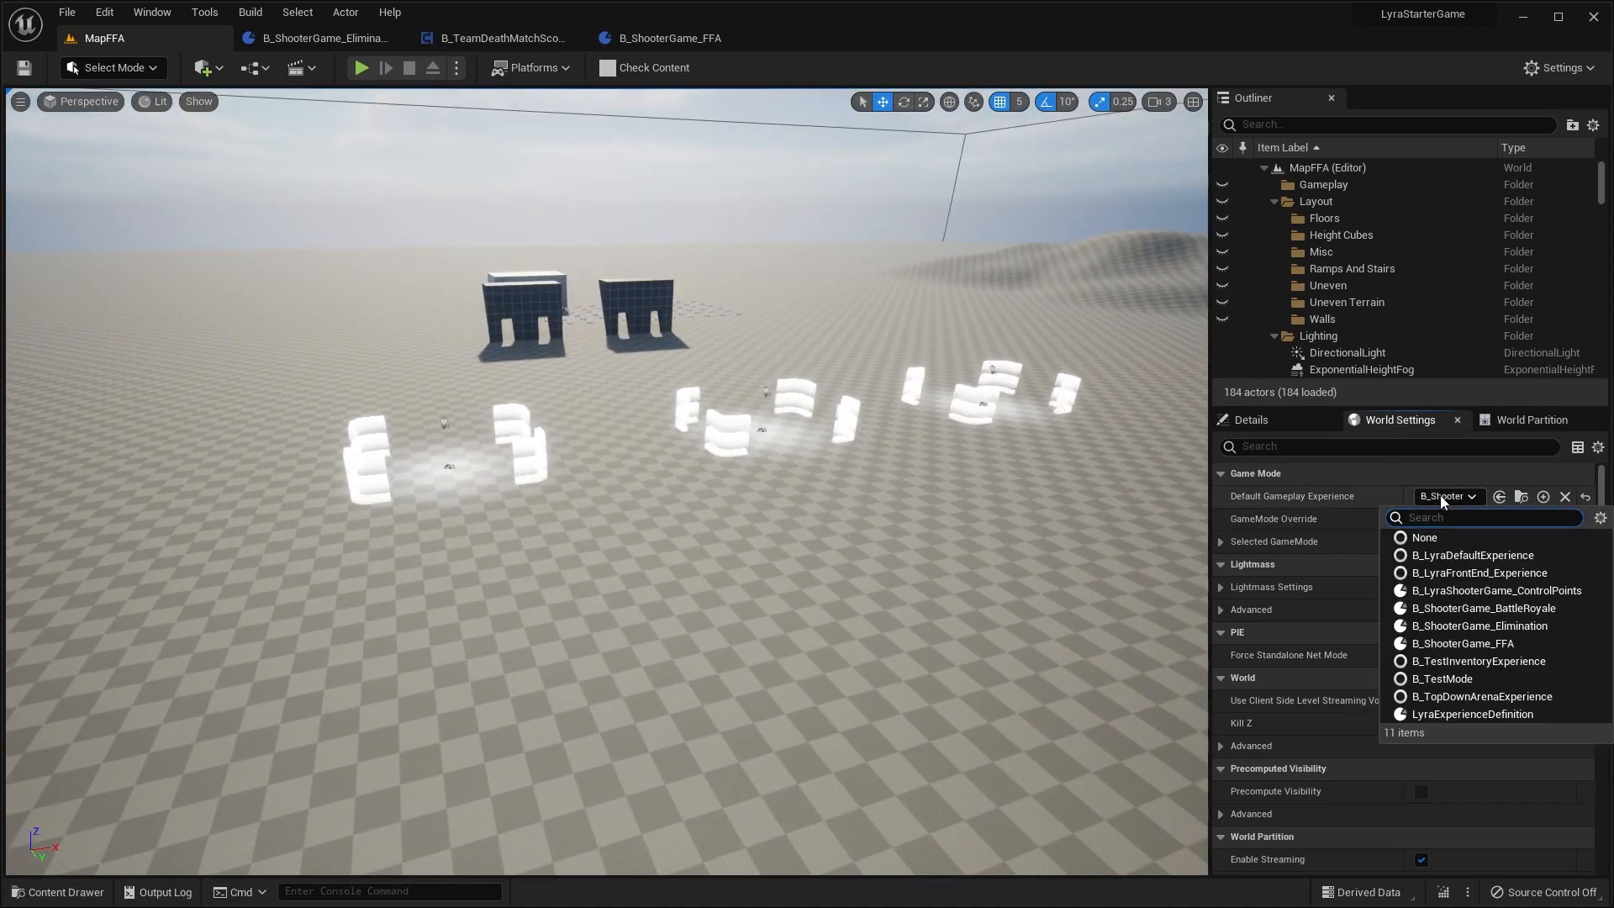
click(1472, 644)
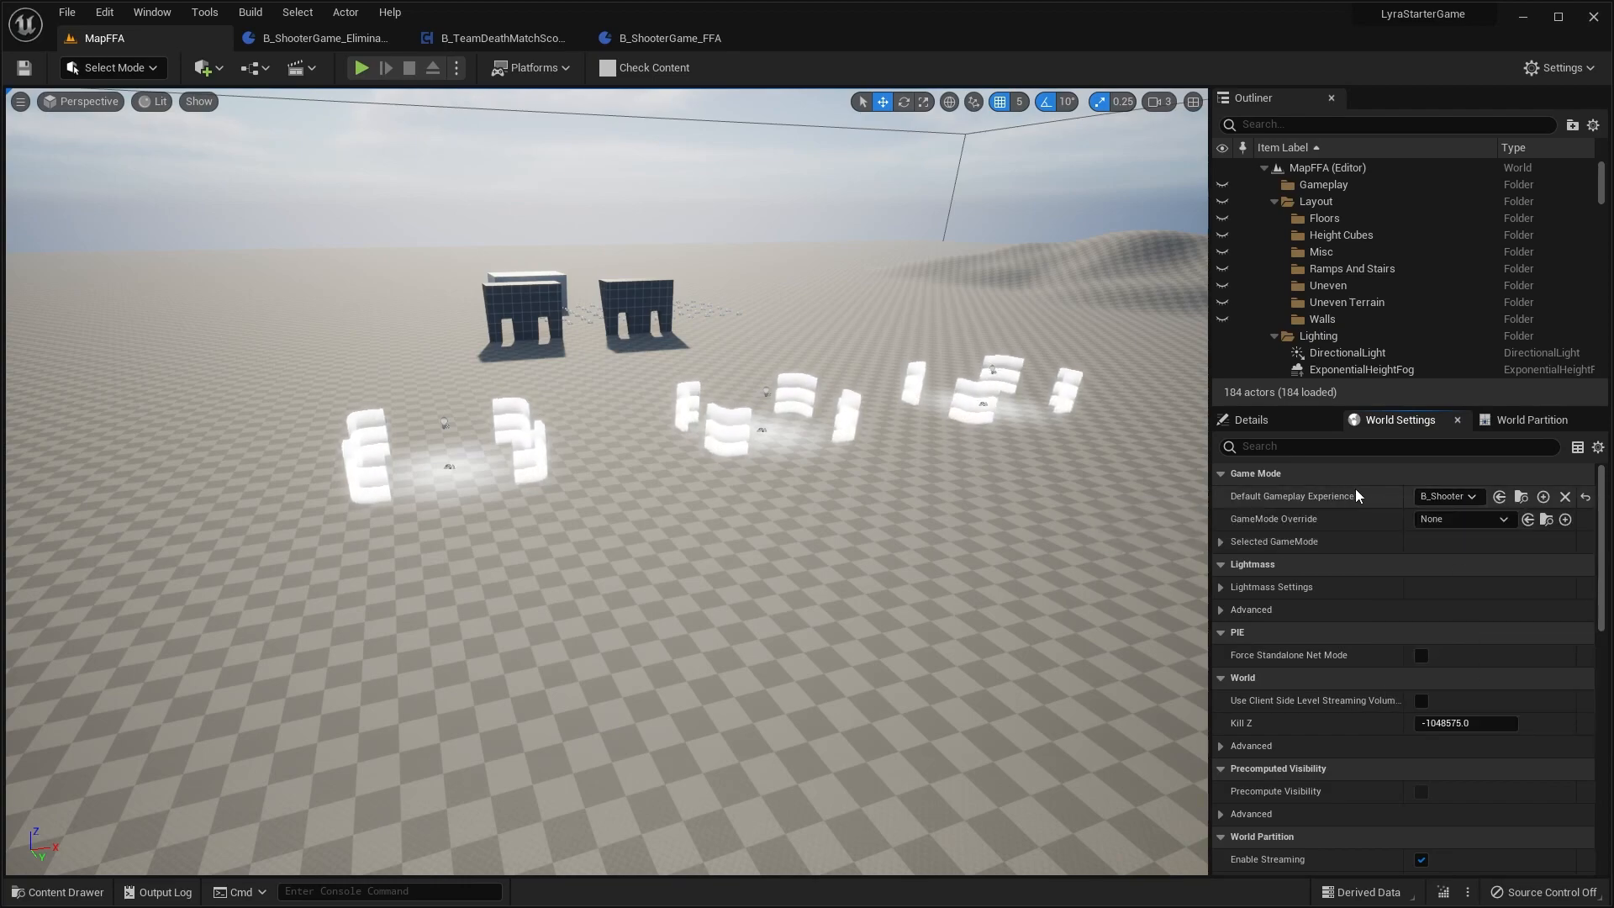
Step: Check the number of players and the net mode in the multiplayer play options
right_drag(184, 637, 320, 622)
key(w)
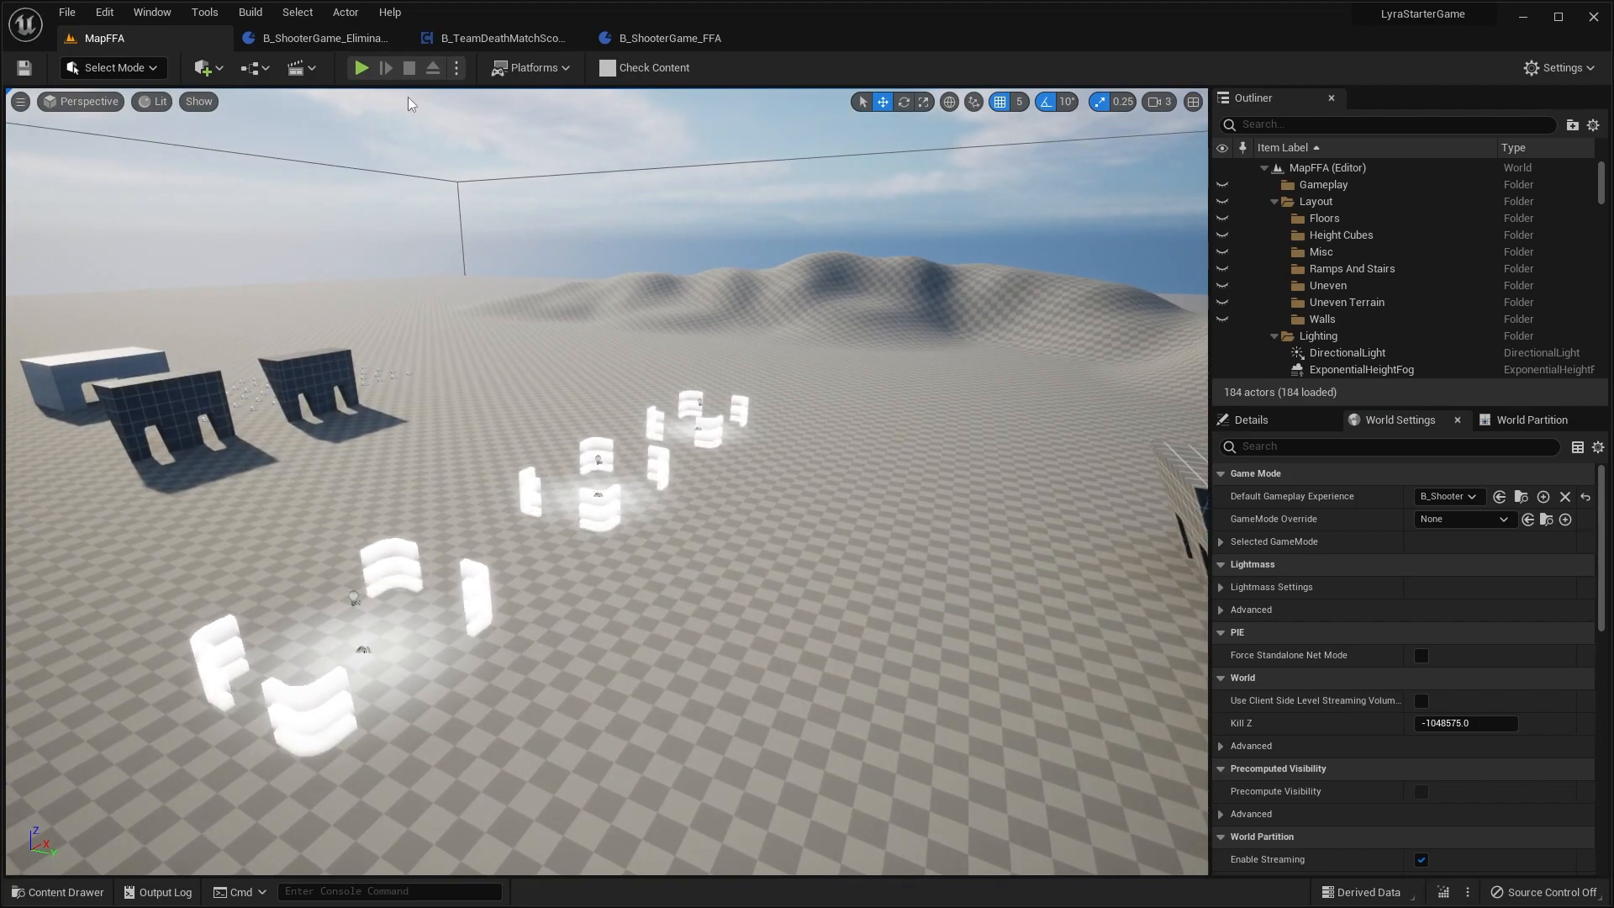
click(456, 67)
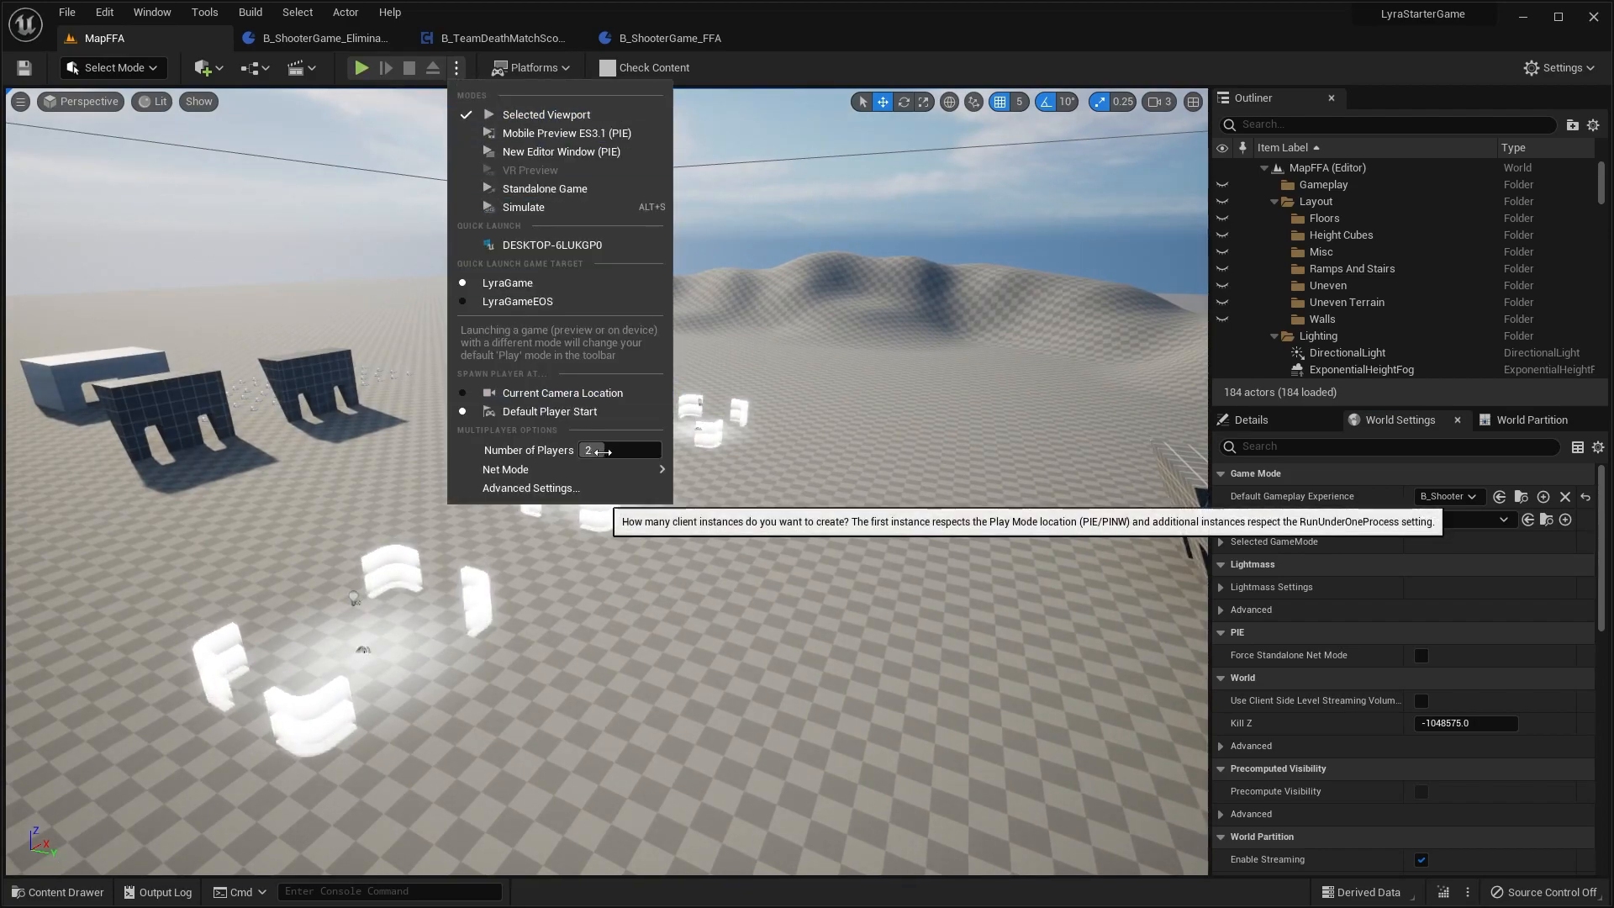
mouse_move(605, 477)
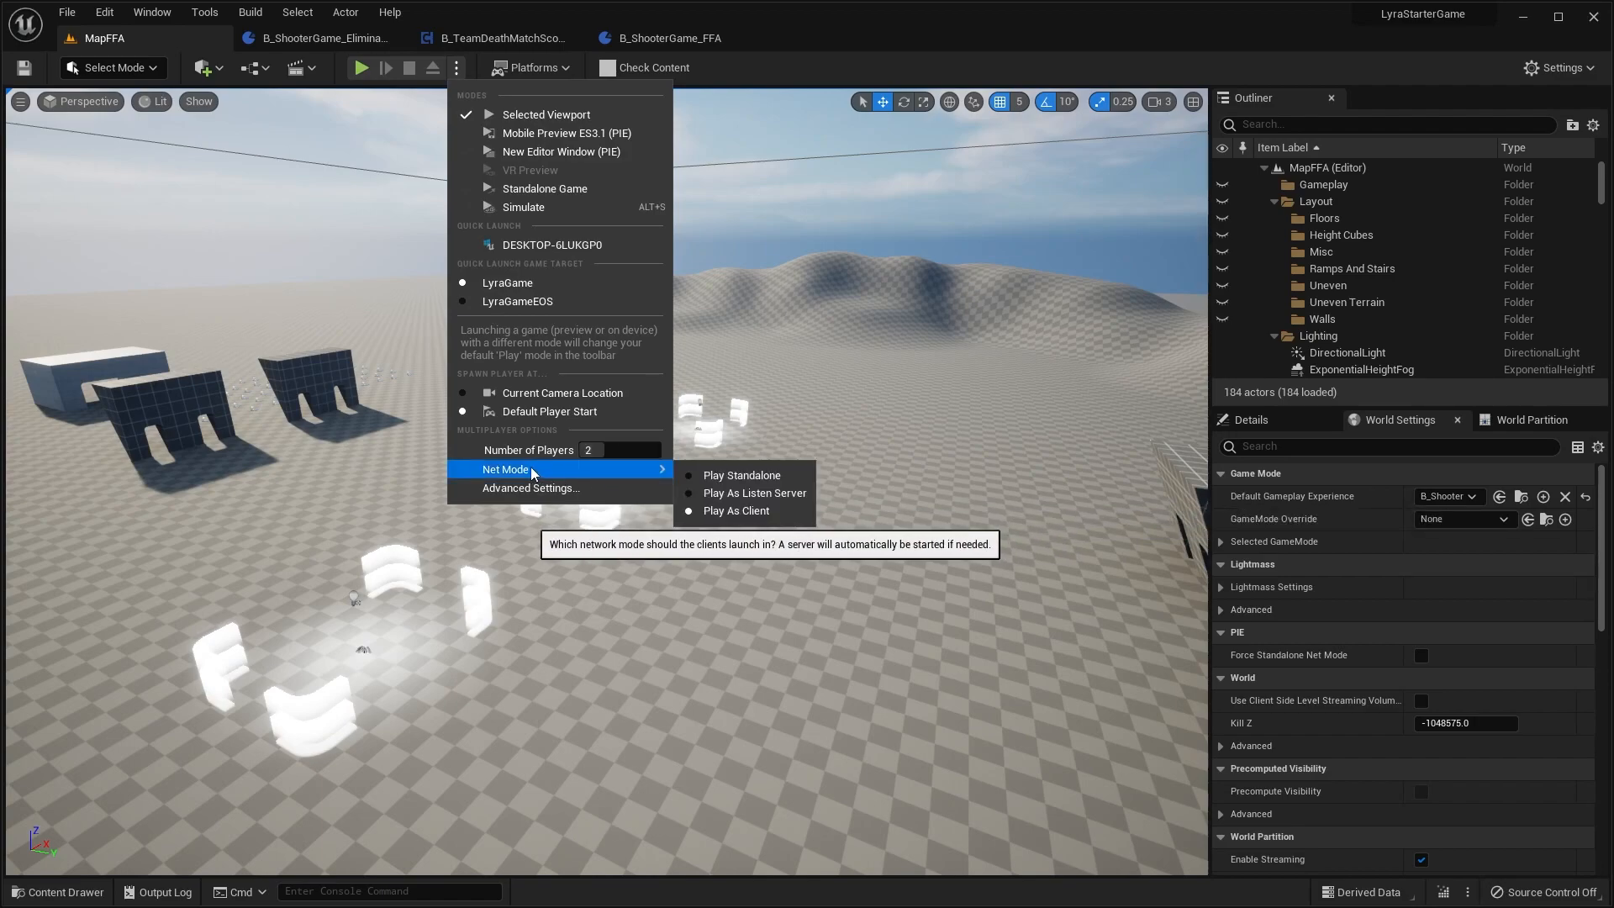
click(770, 494)
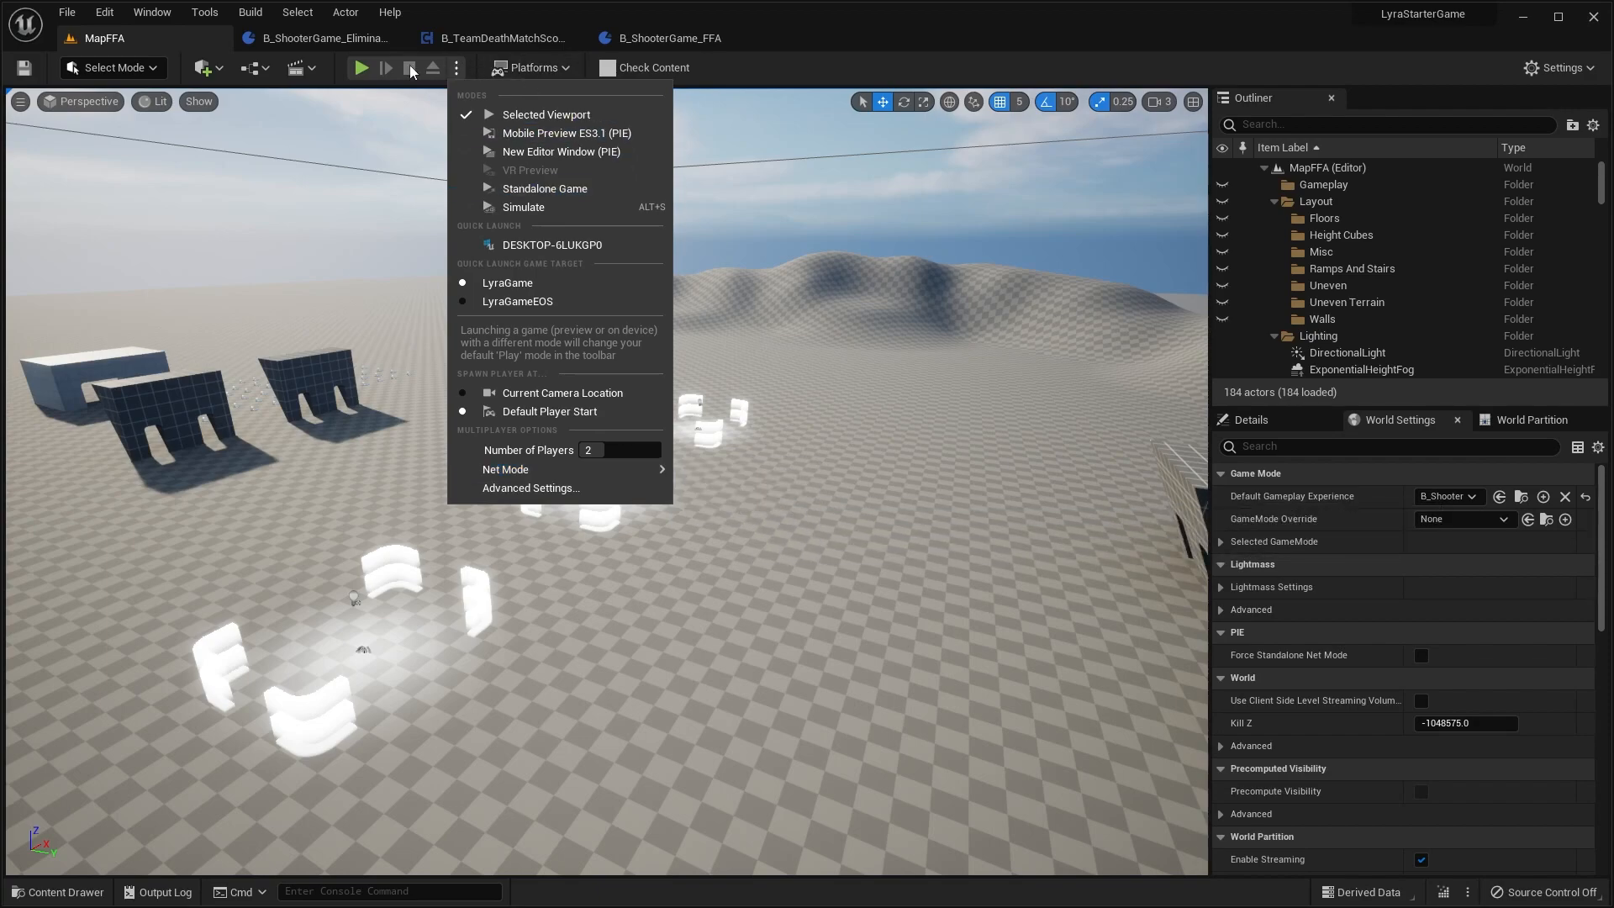
Step: Run another two-client play-test on MapFFA, eliminating the other player and calling up the leaderboard
key(w)
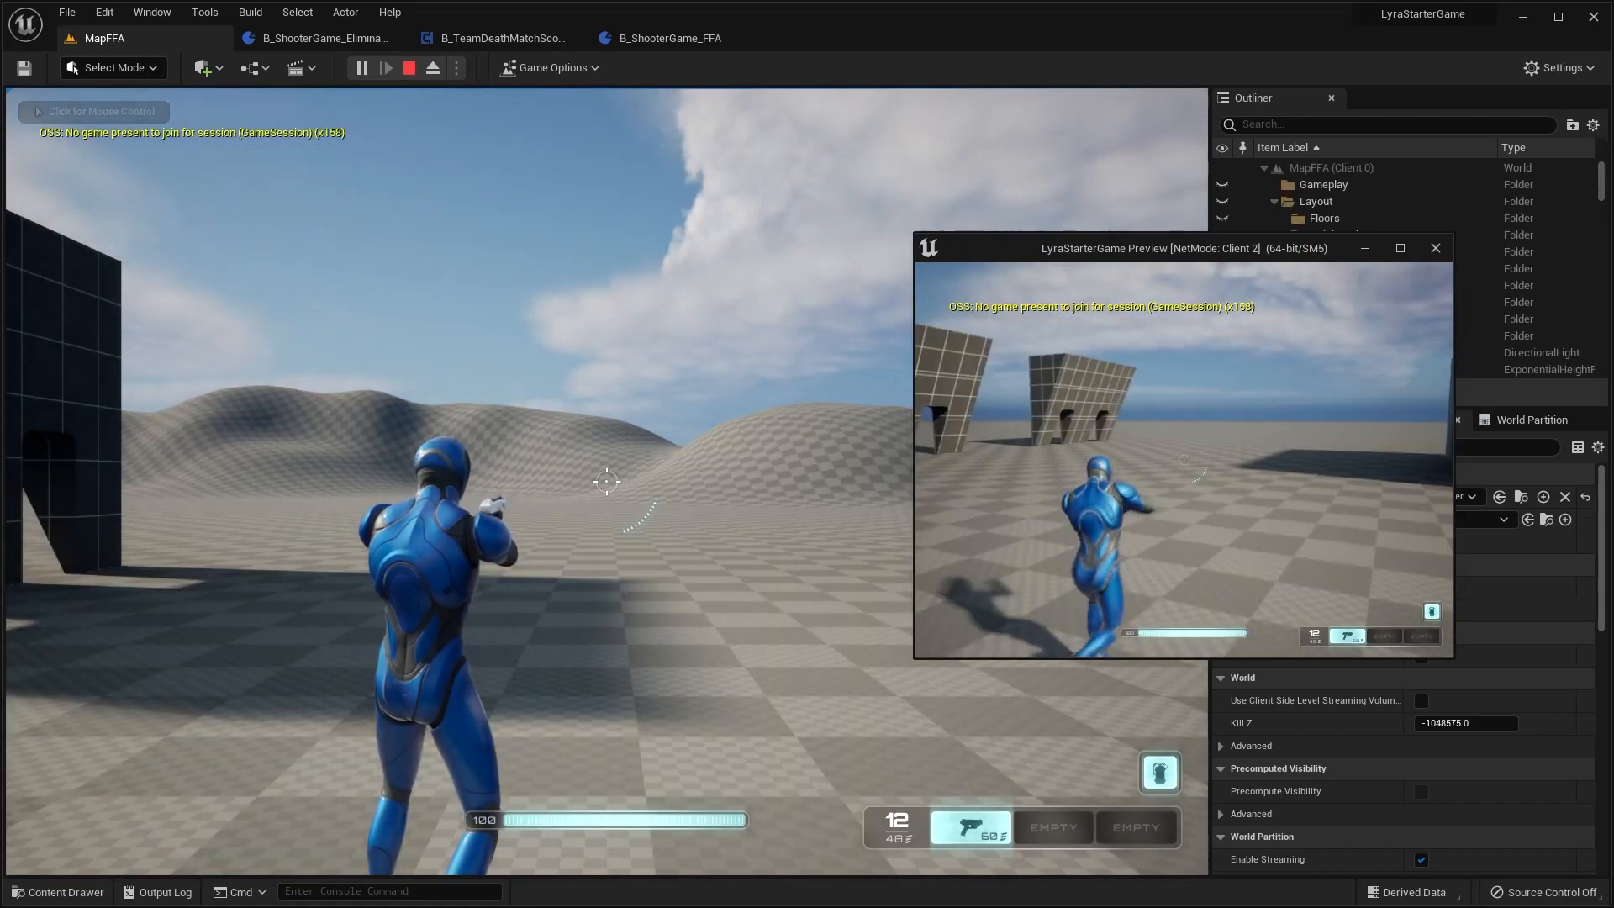
key(w)
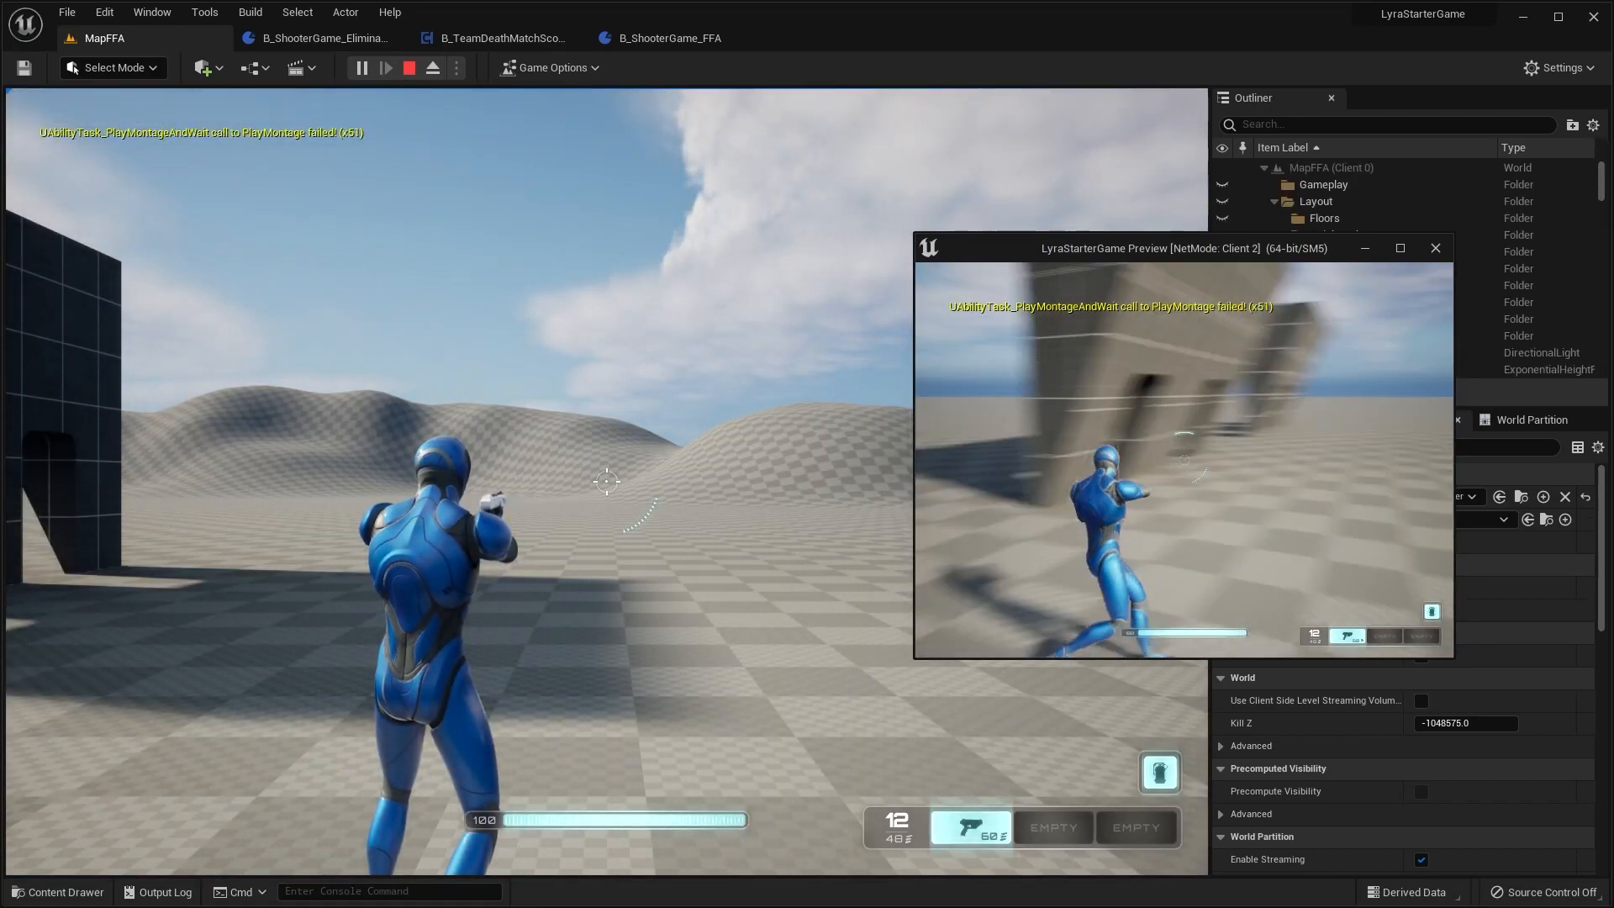
key(w)
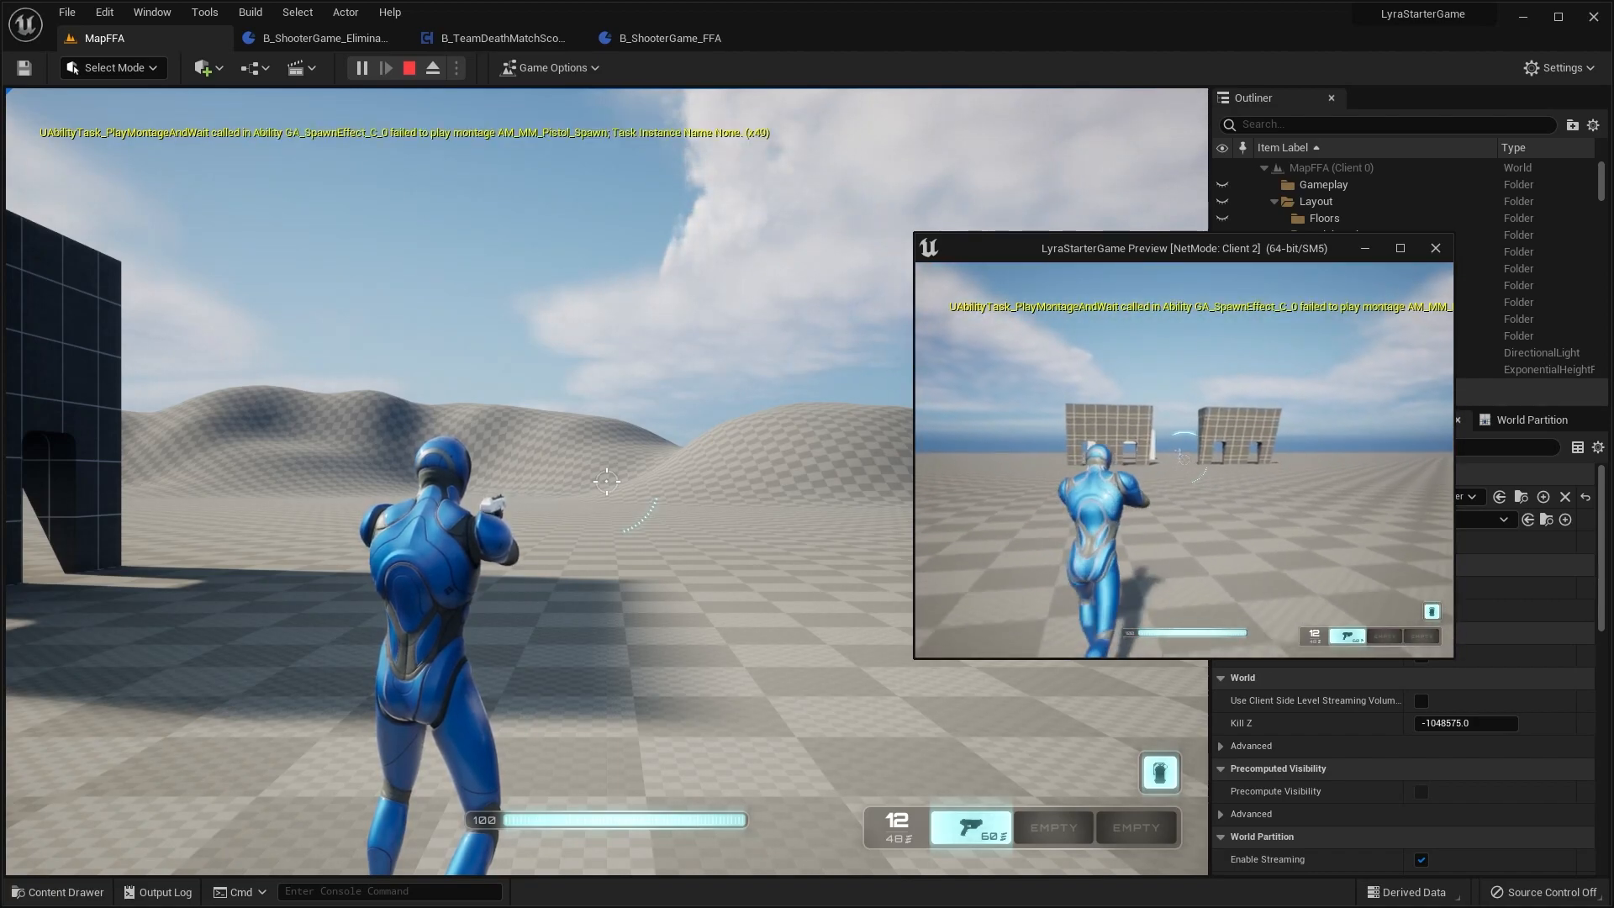
key(w)
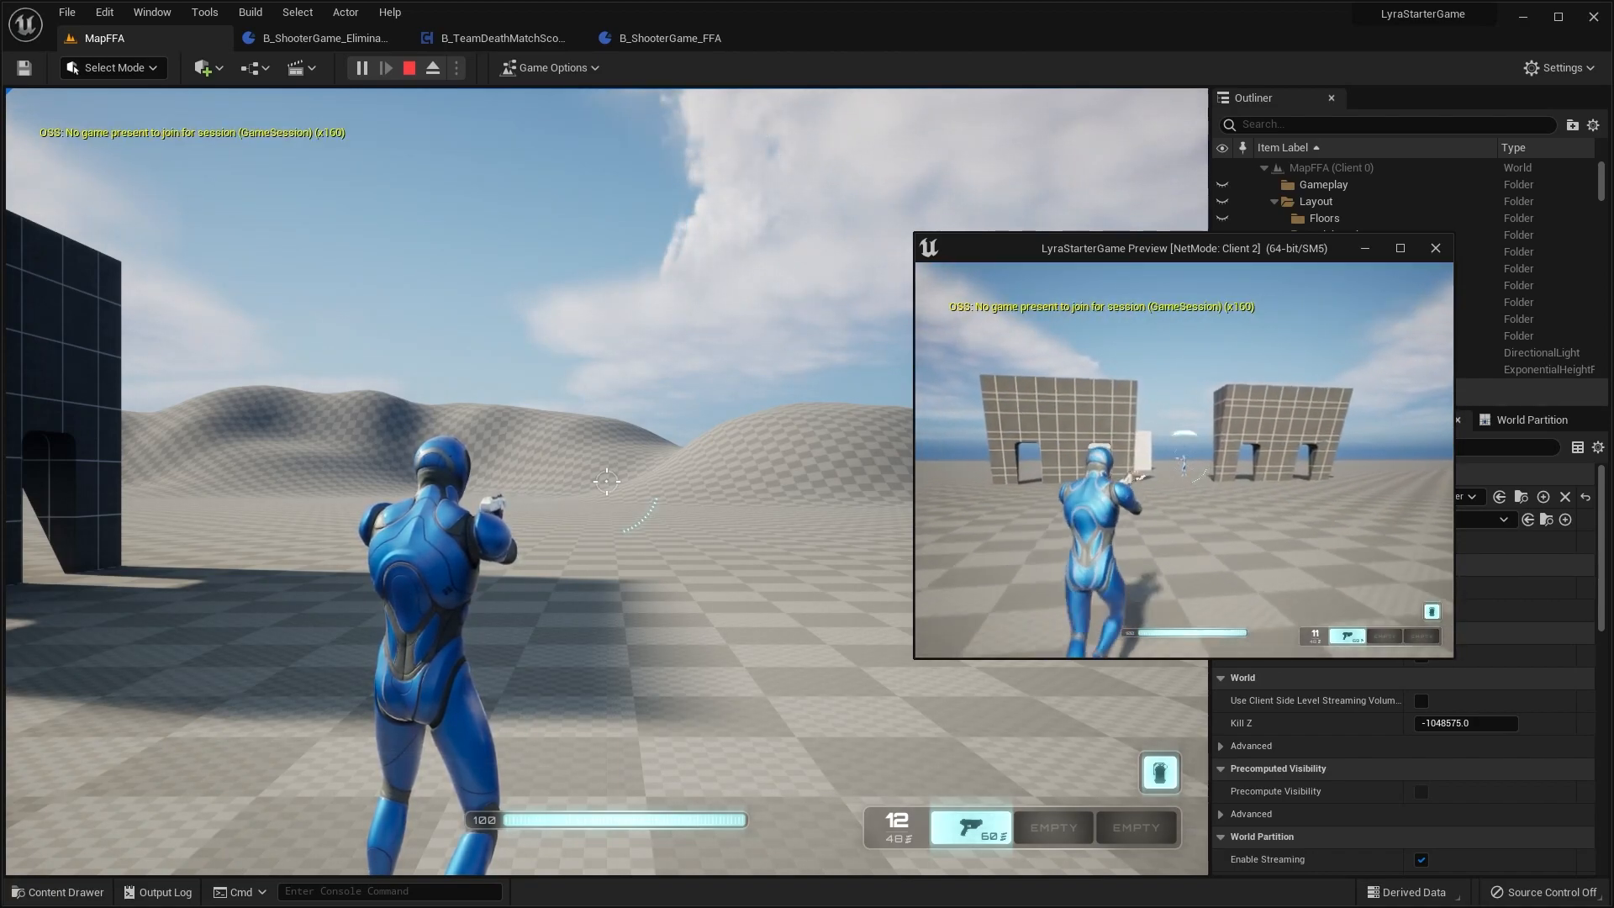
click(1185, 460)
click(1185, 460)
click(1185, 460)
key(w)
click(1184, 460)
click(1184, 460)
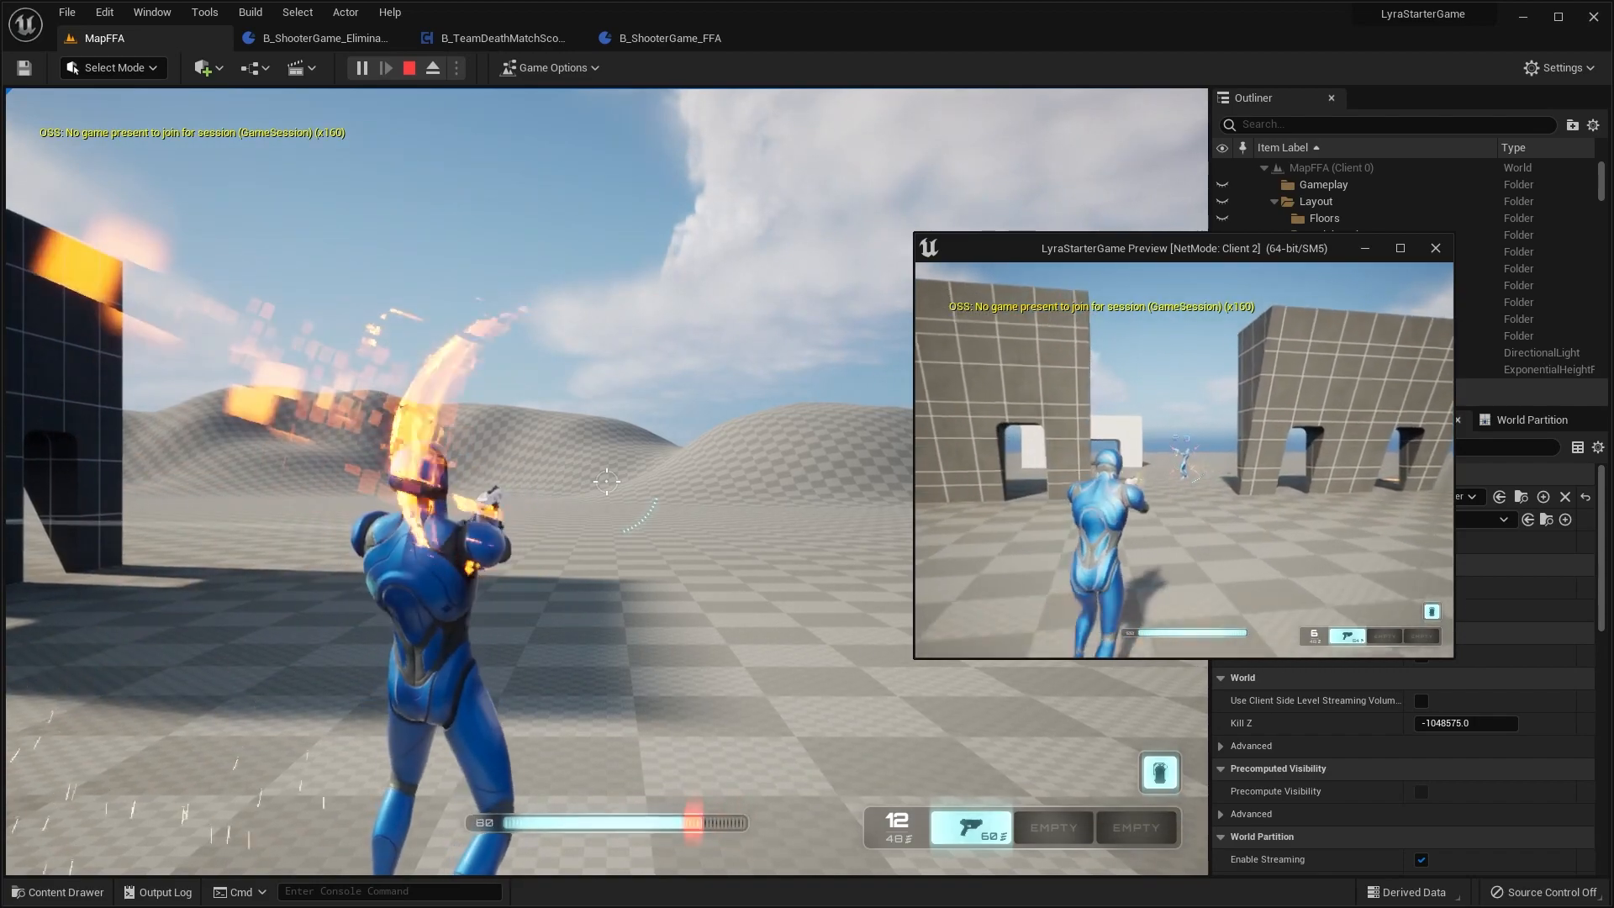
click(1184, 460)
click(1185, 459)
click(1185, 459)
click(1184, 459)
click(1184, 460)
key(w)
key(r)
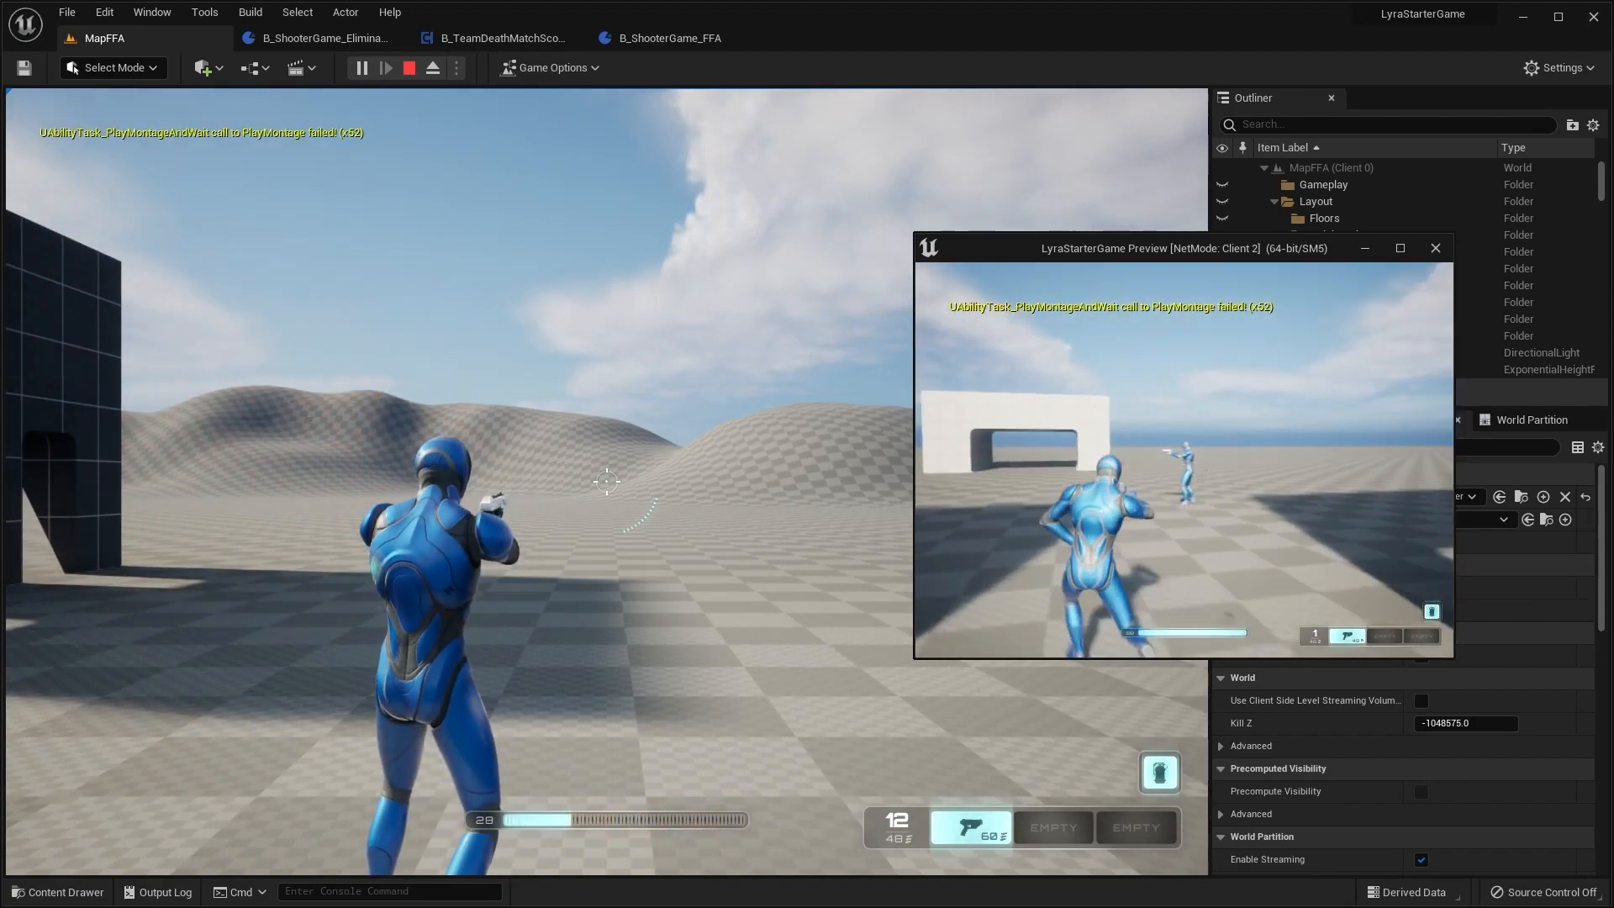
click(1185, 460)
click(1185, 459)
click(1184, 459)
click(1184, 460)
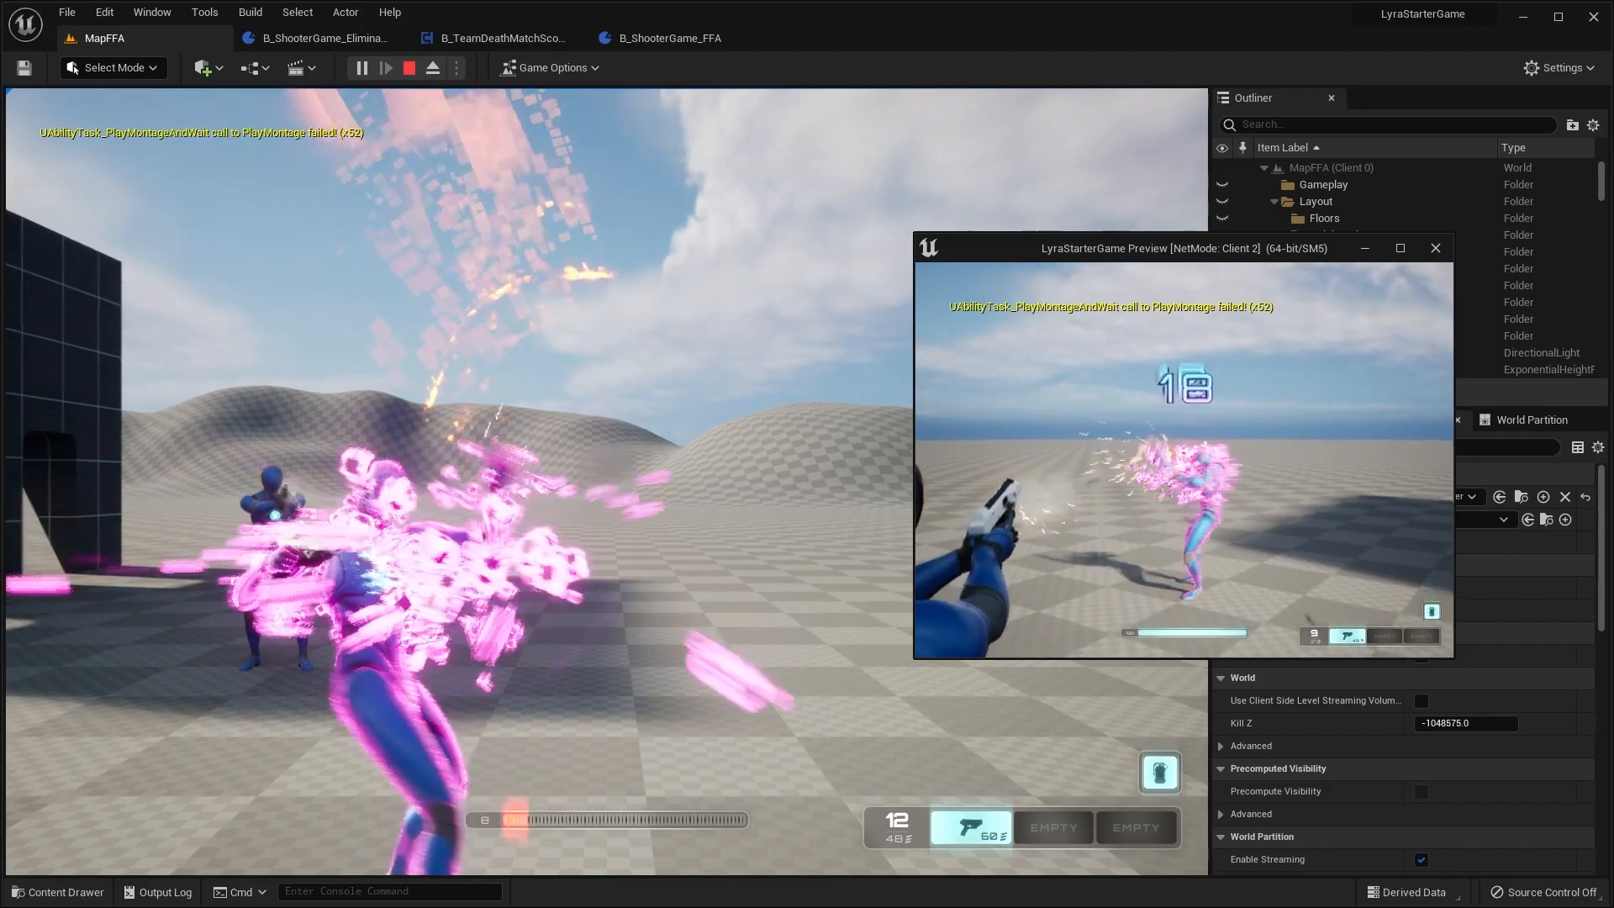
click(1184, 459)
click(1185, 460)
key(Tab)
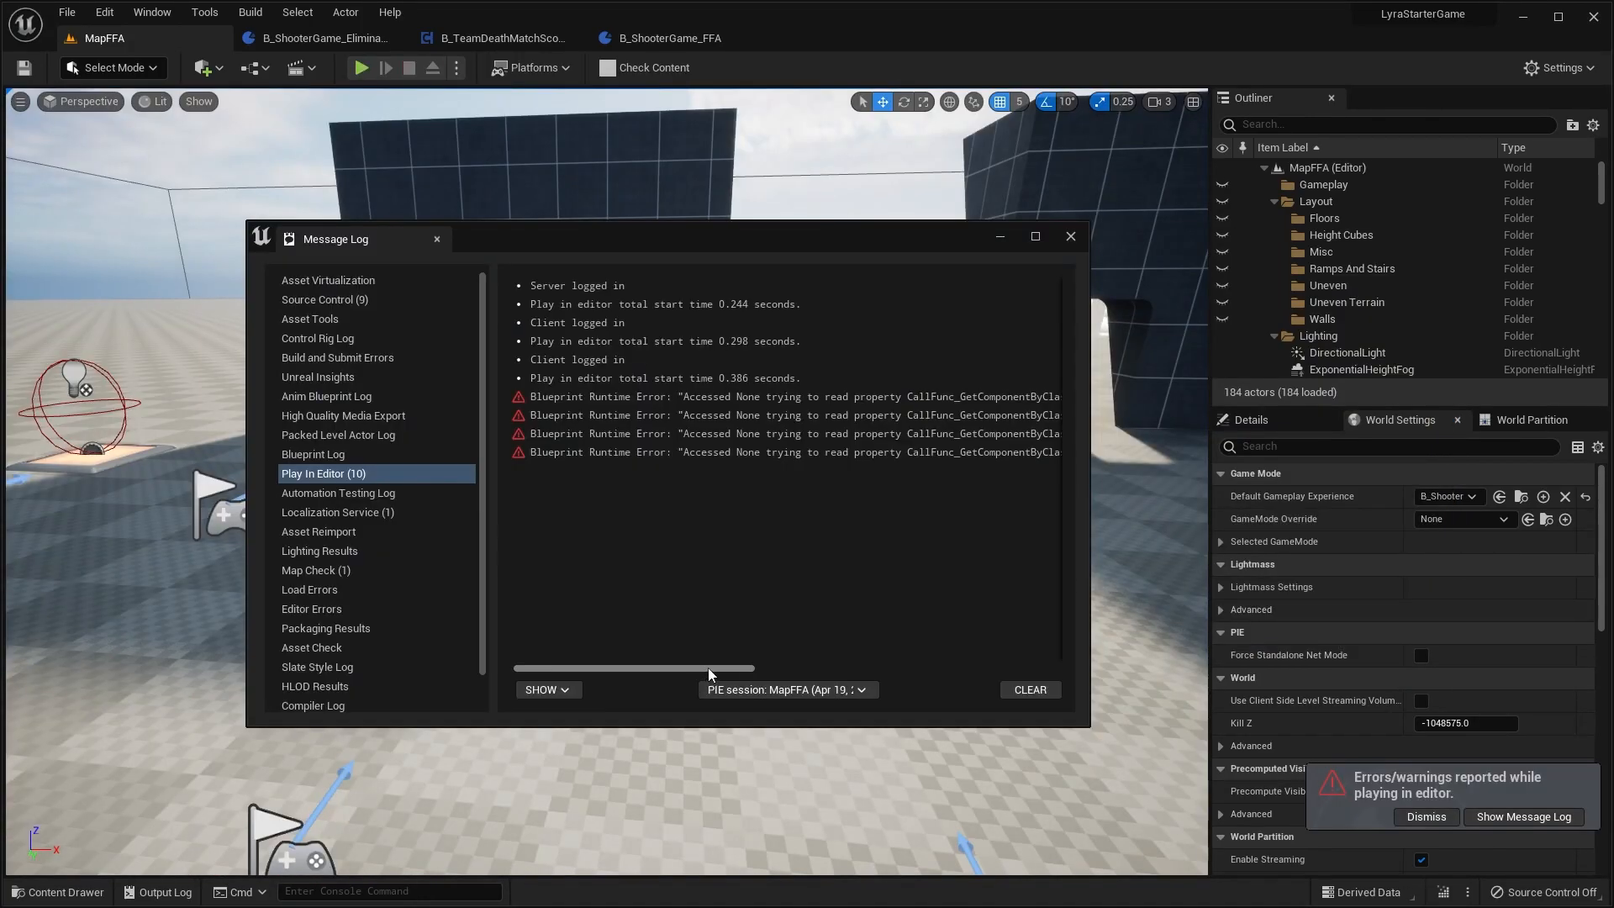
Step: Examine which blueprint the Play In Editor runtime errors come from, and close the Message Log
drag(717, 670, 1023, 674)
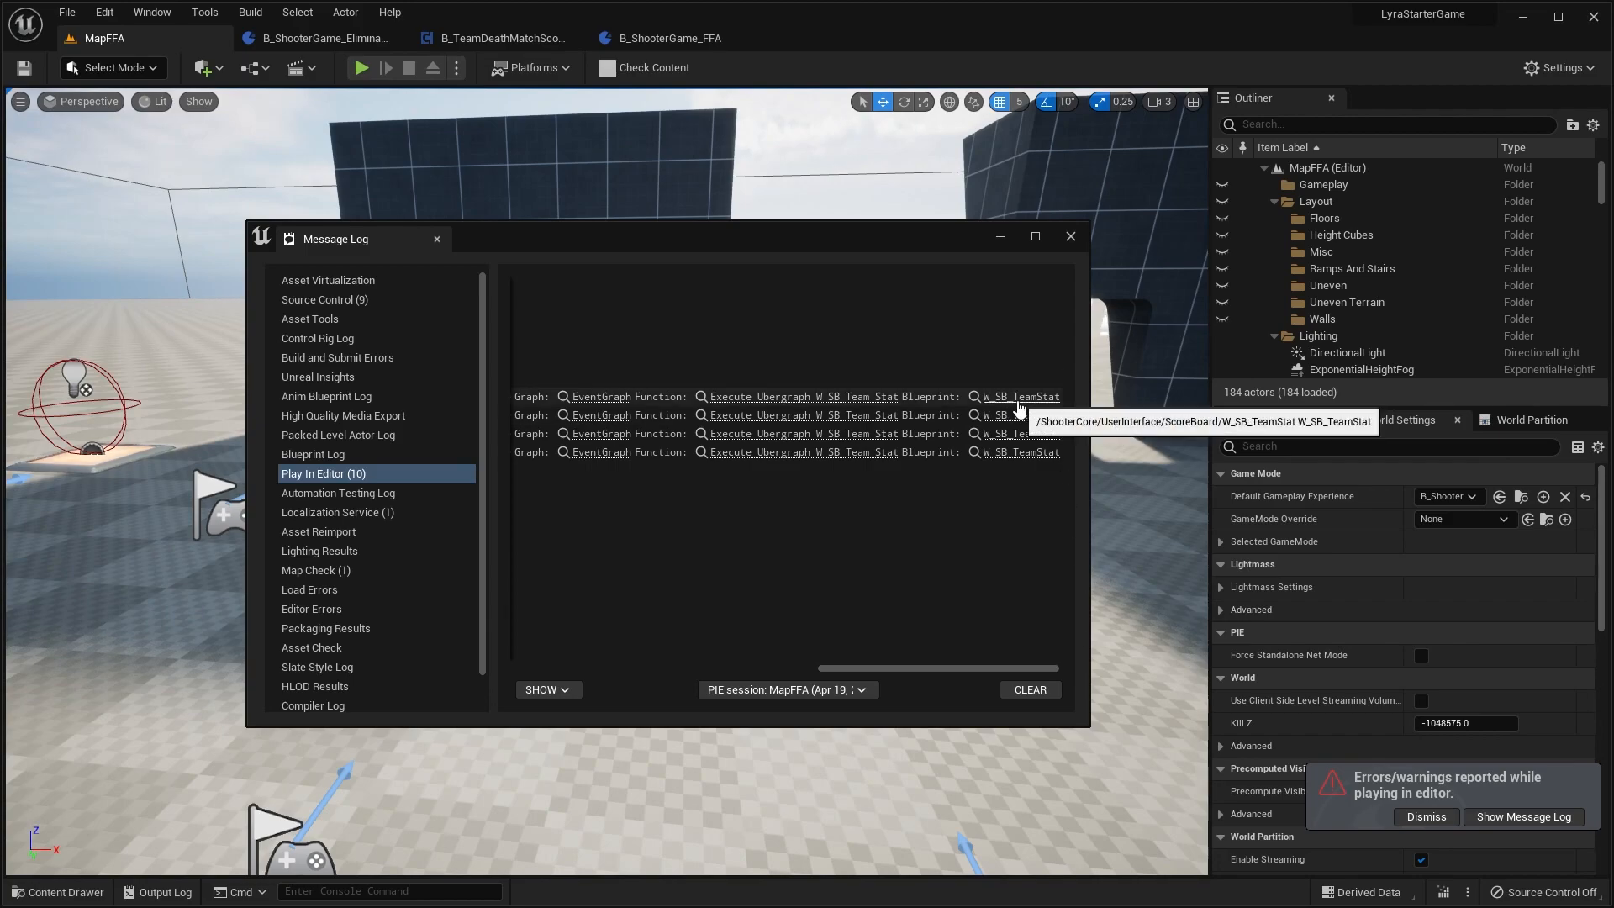
click(1070, 236)
Step: Expand the Add Abilities action in B_ShooterGame_FFA down to its Granted Ability Sets entry
click(659, 47)
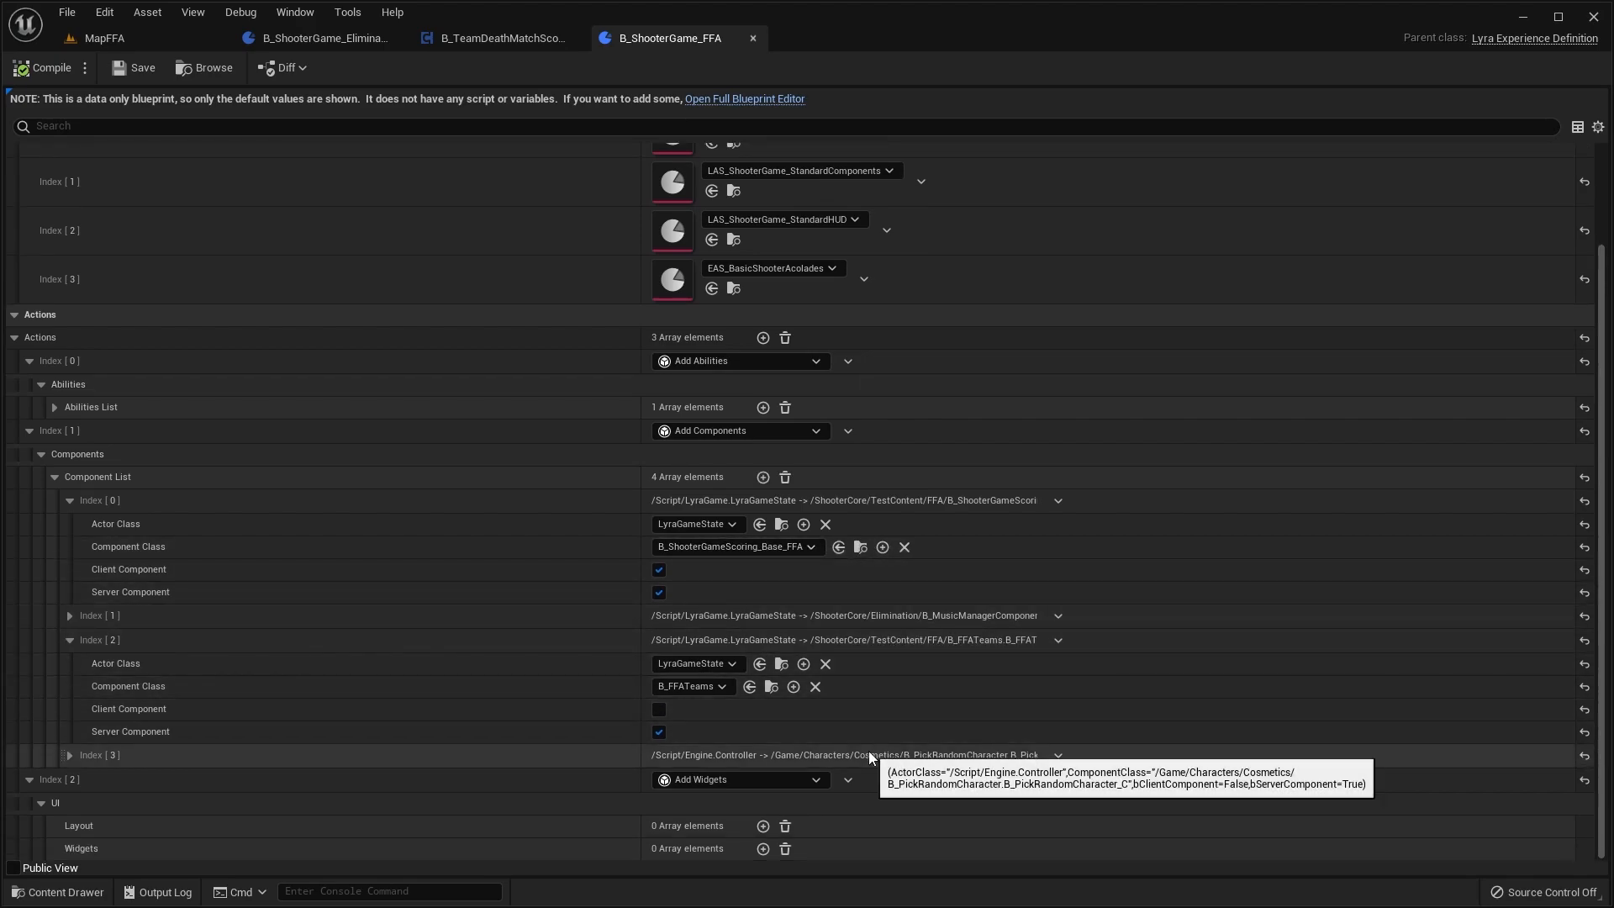
scroll(869, 749, up, 3)
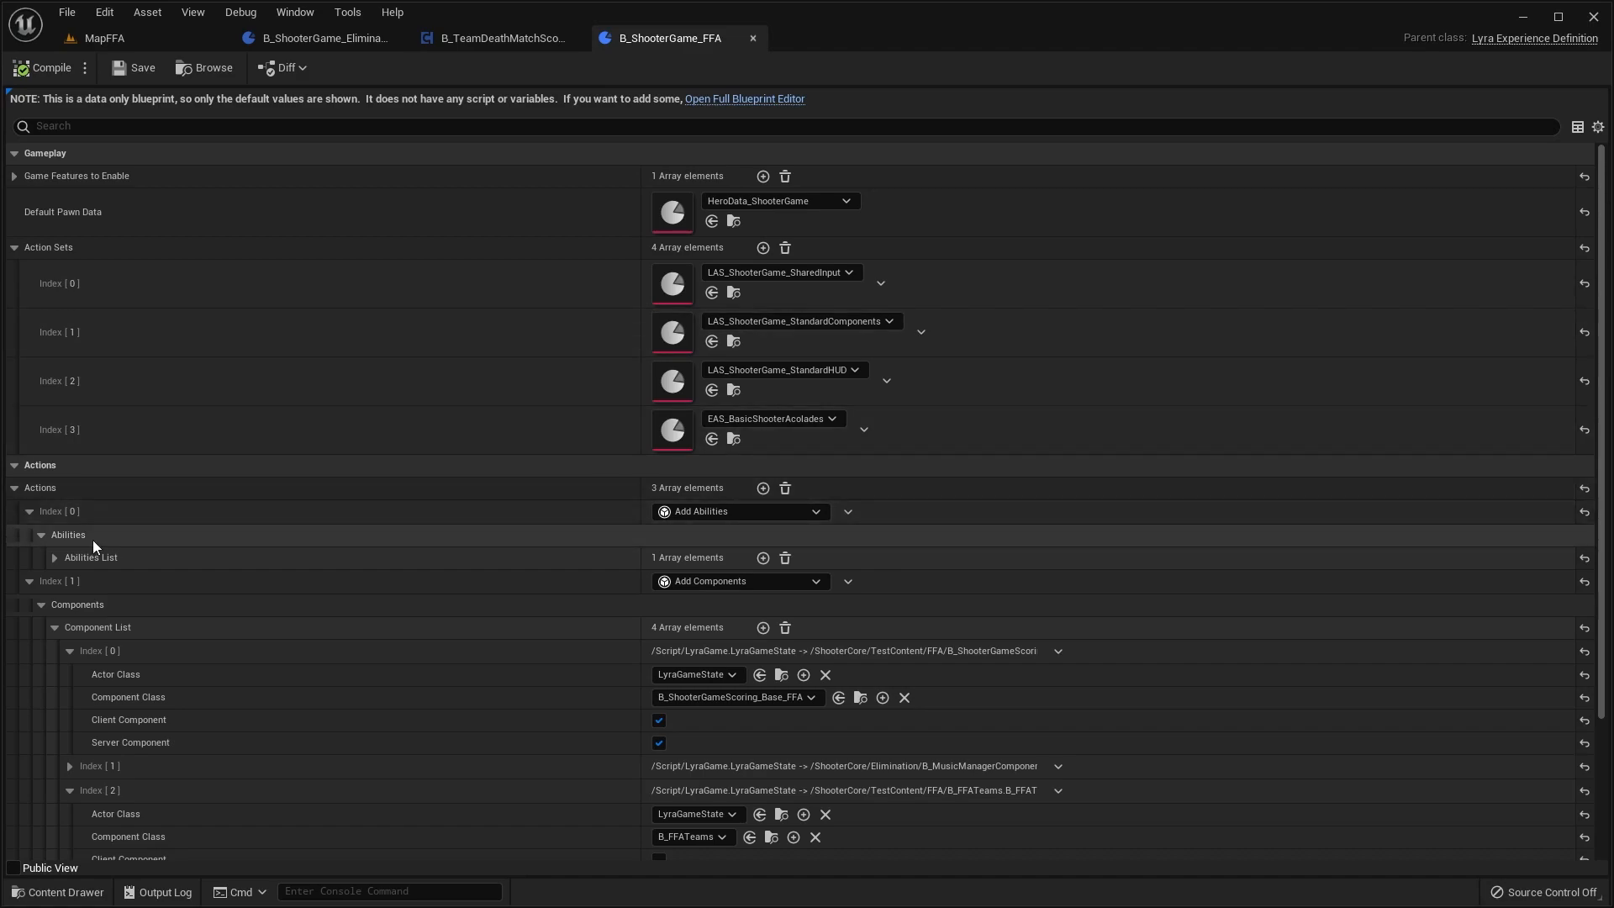
click(54, 558)
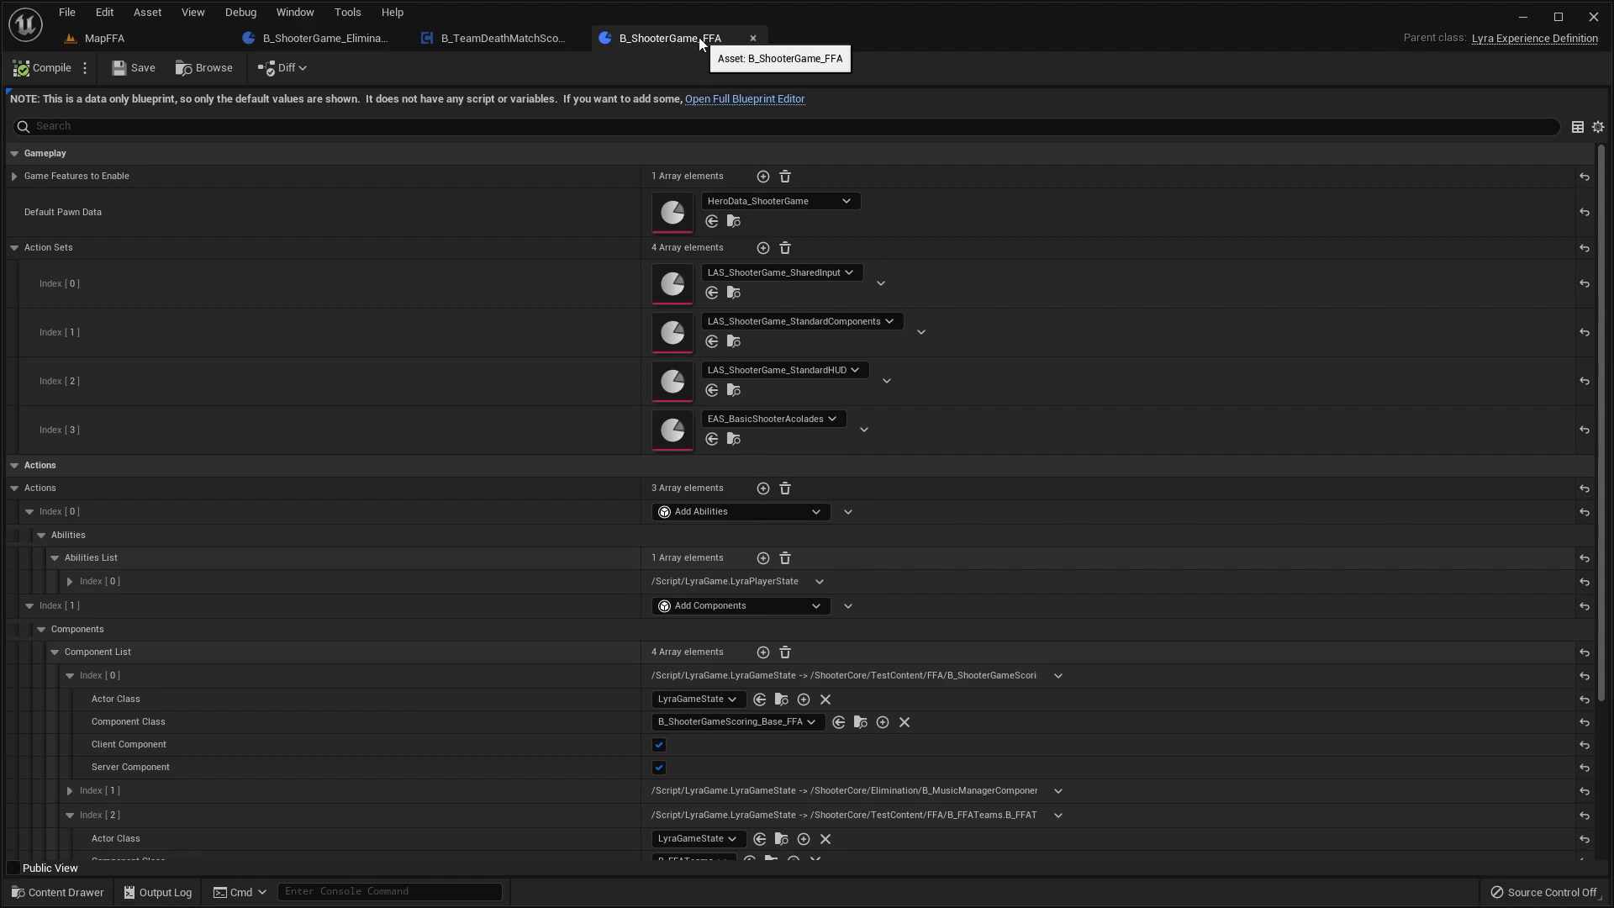
click(67, 582)
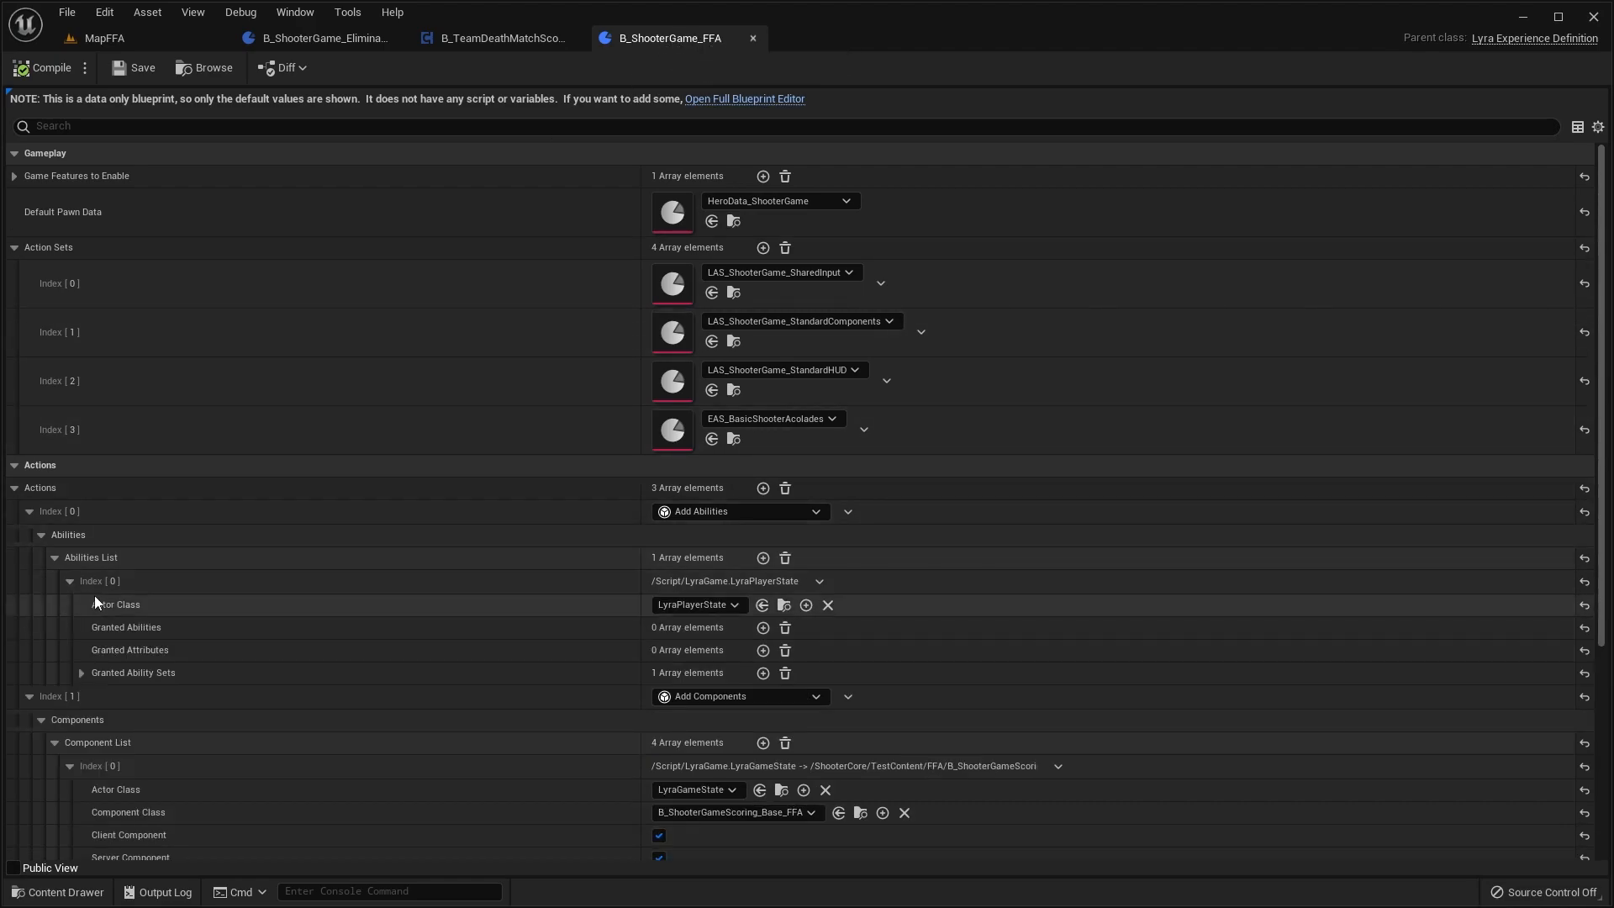
click(83, 673)
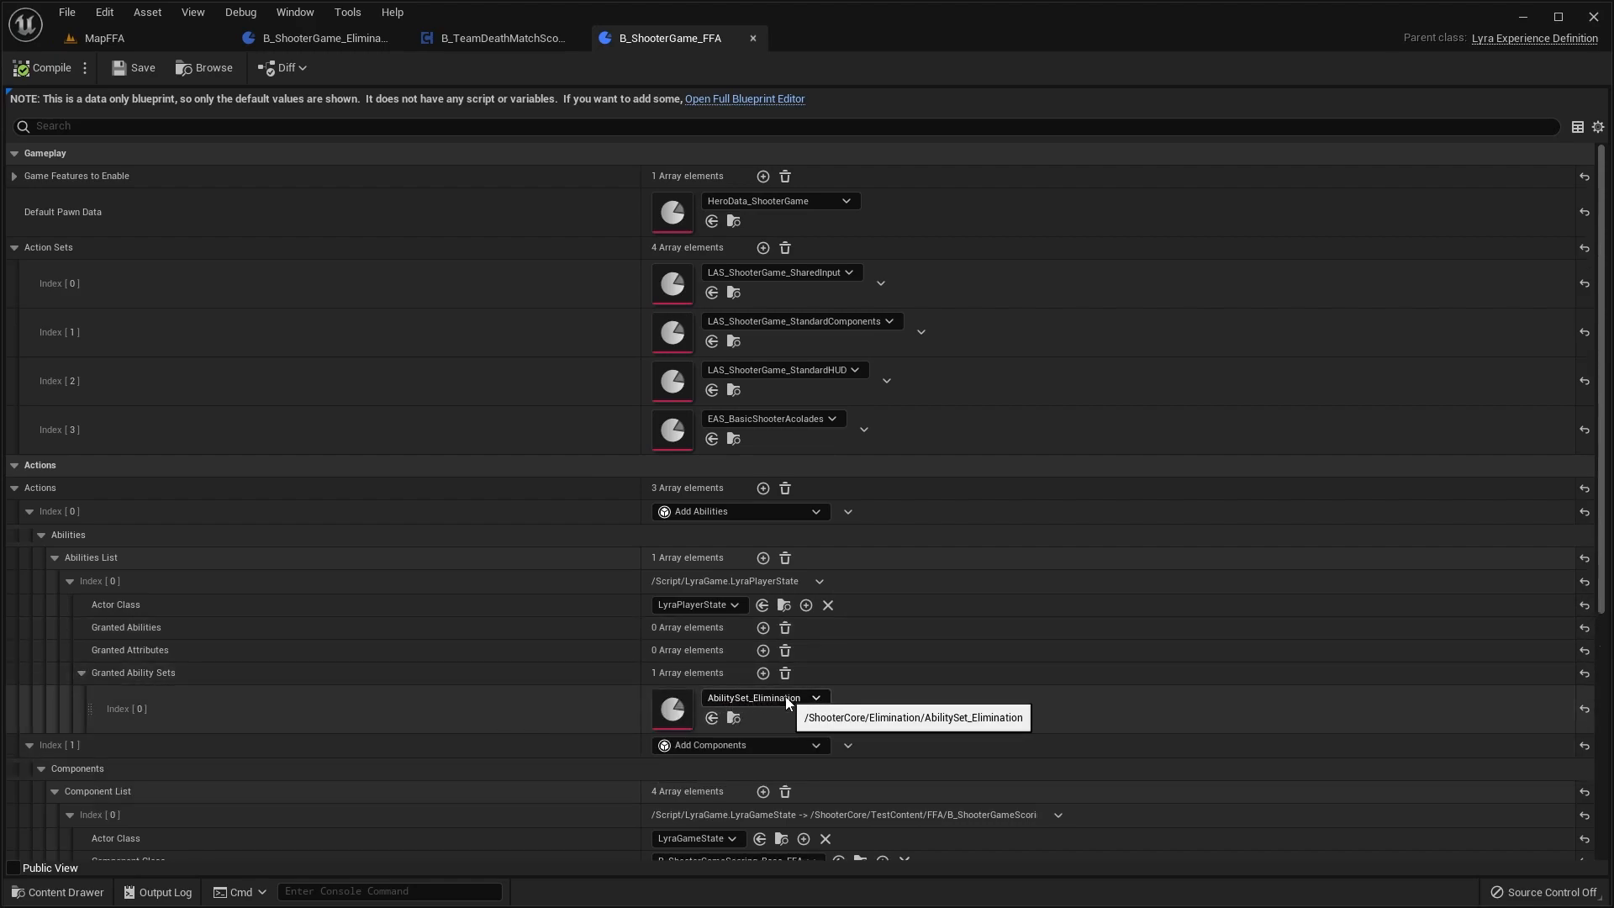
Step: Locate and open AbilitySet_Elimination to examine its granted gameplay abilities, and close it
click(733, 718)
double_click(391, 635)
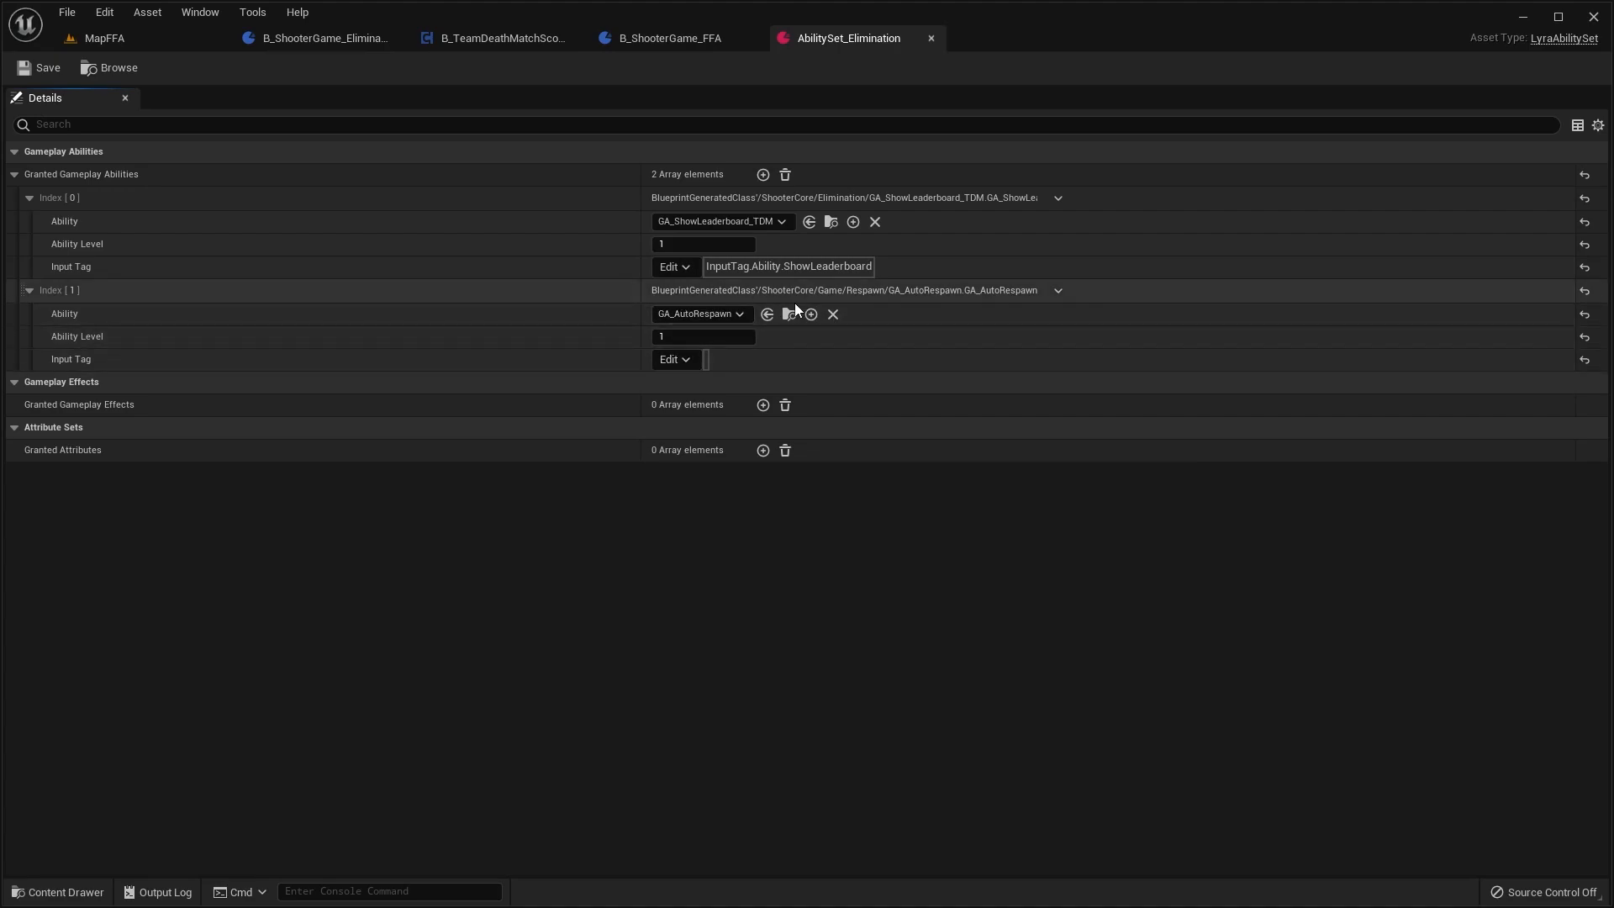
middle_click(790, 42)
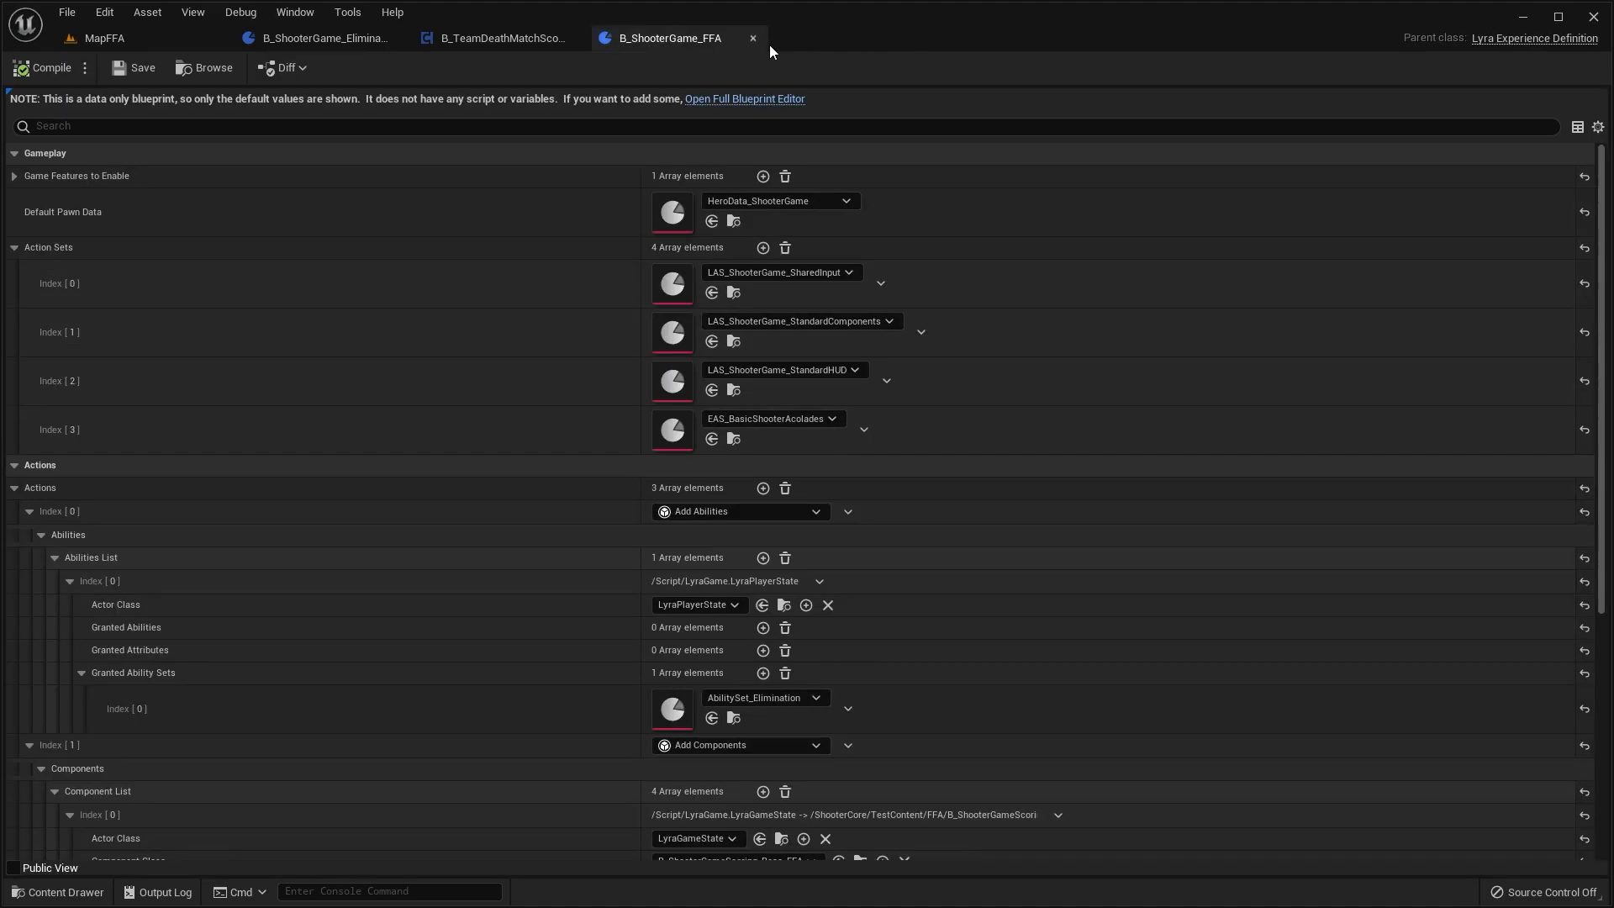
Step: Remove AbilitySet_Elimination from the Add Abilities action's Granted Ability Sets, and add one entry to its Granted Abilities
scroll(761, 593, down, 1)
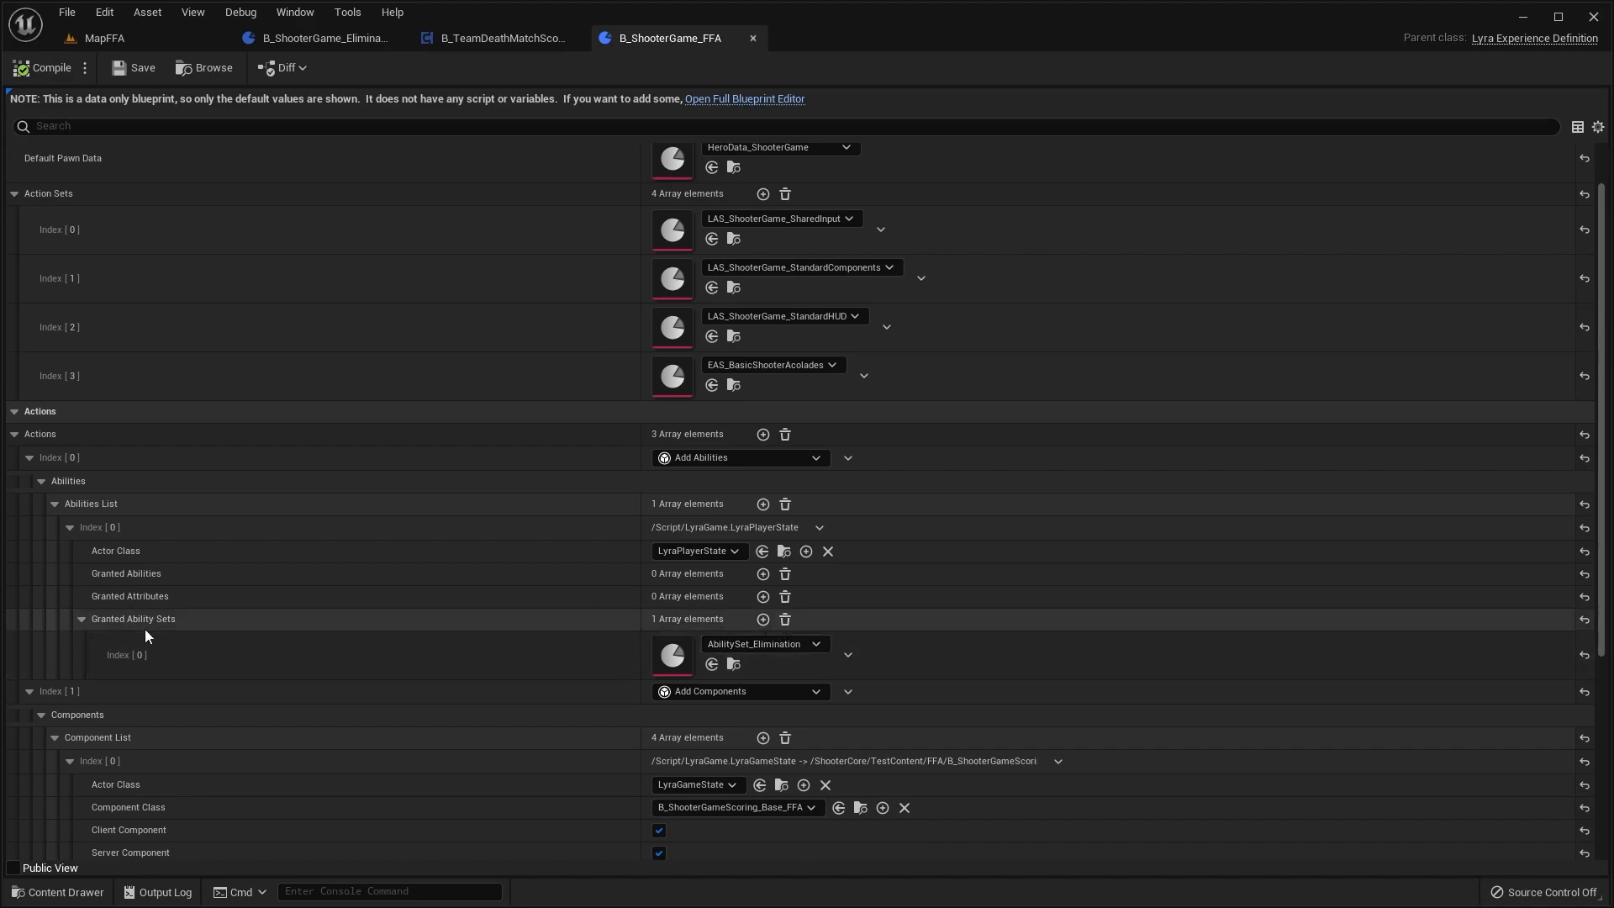
click(787, 619)
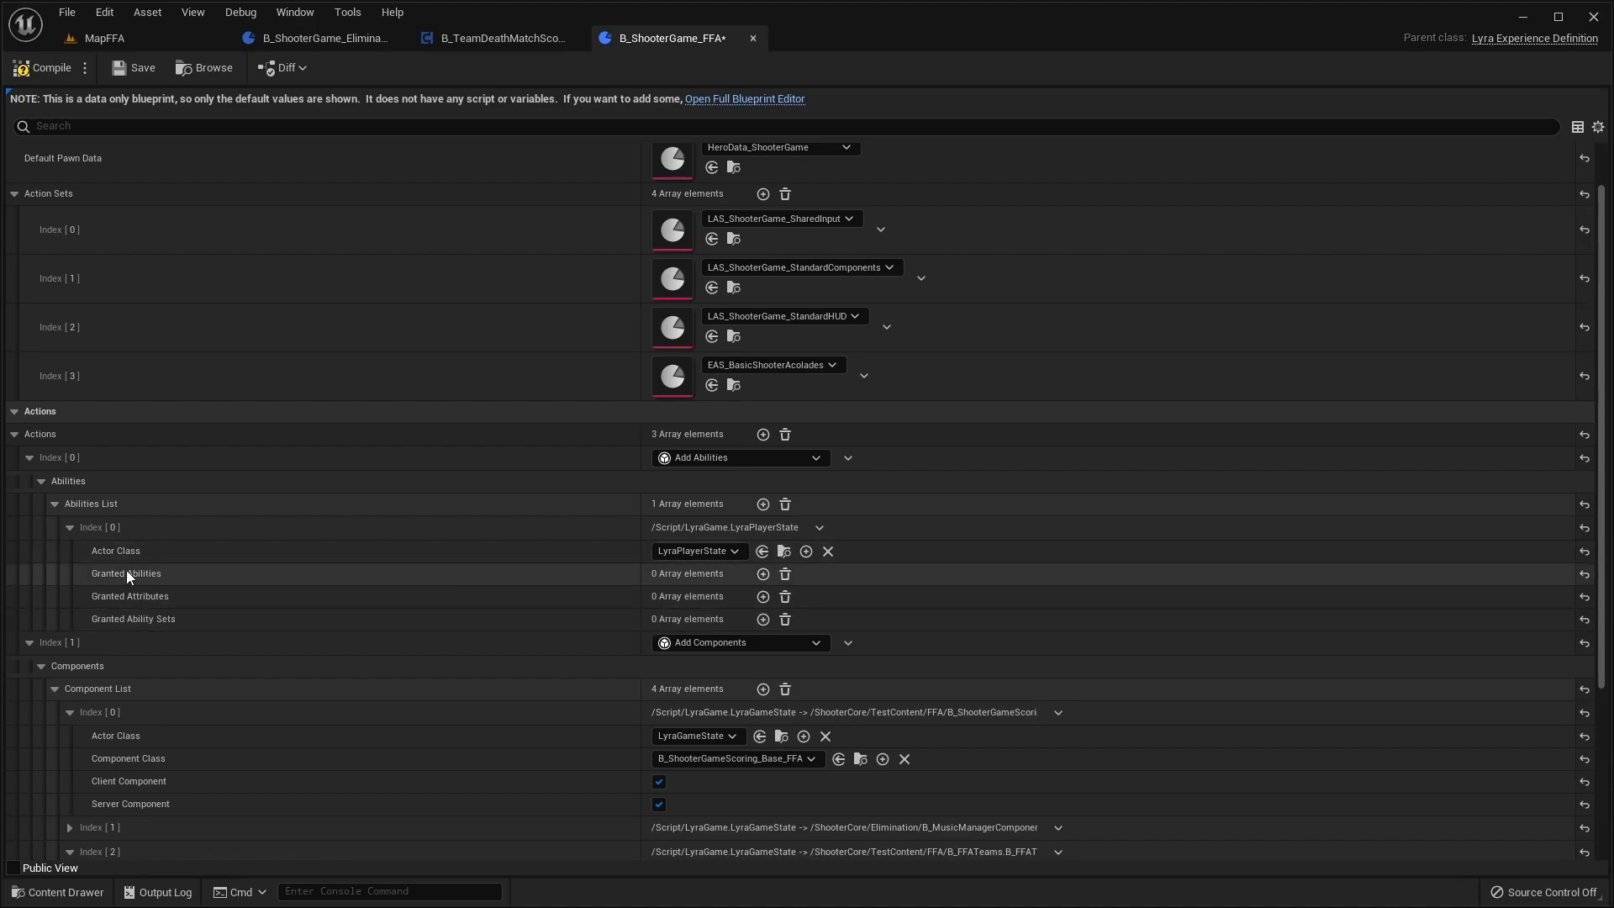
click(762, 574)
click(98, 597)
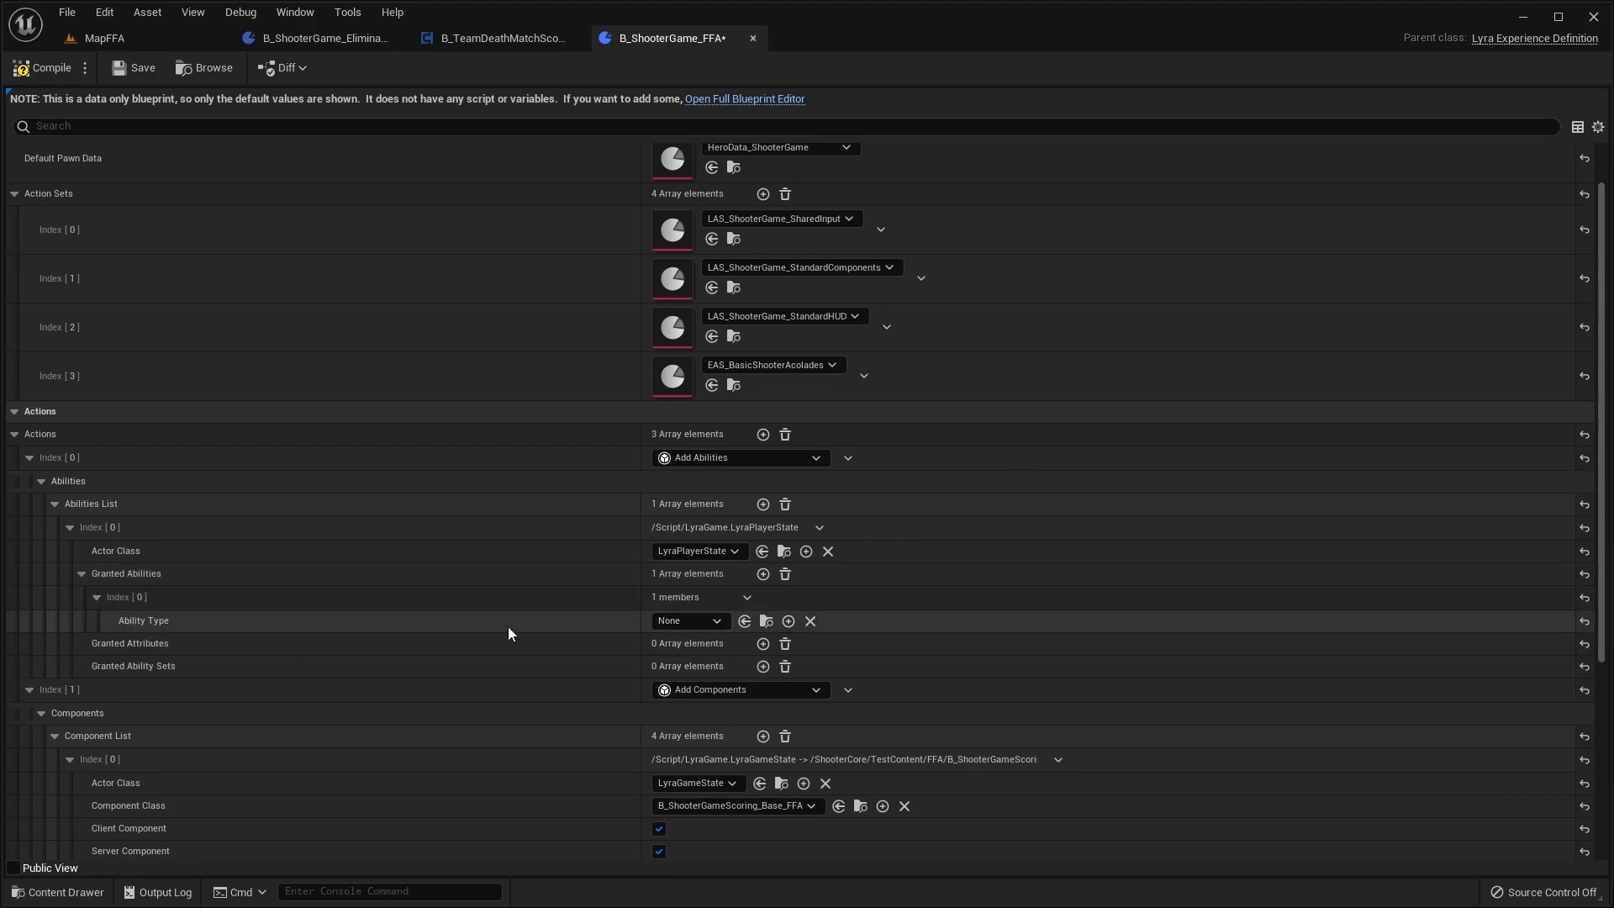
Step: Examine which gameplay ability types are available for the new Granted Abilities entry
click(713, 625)
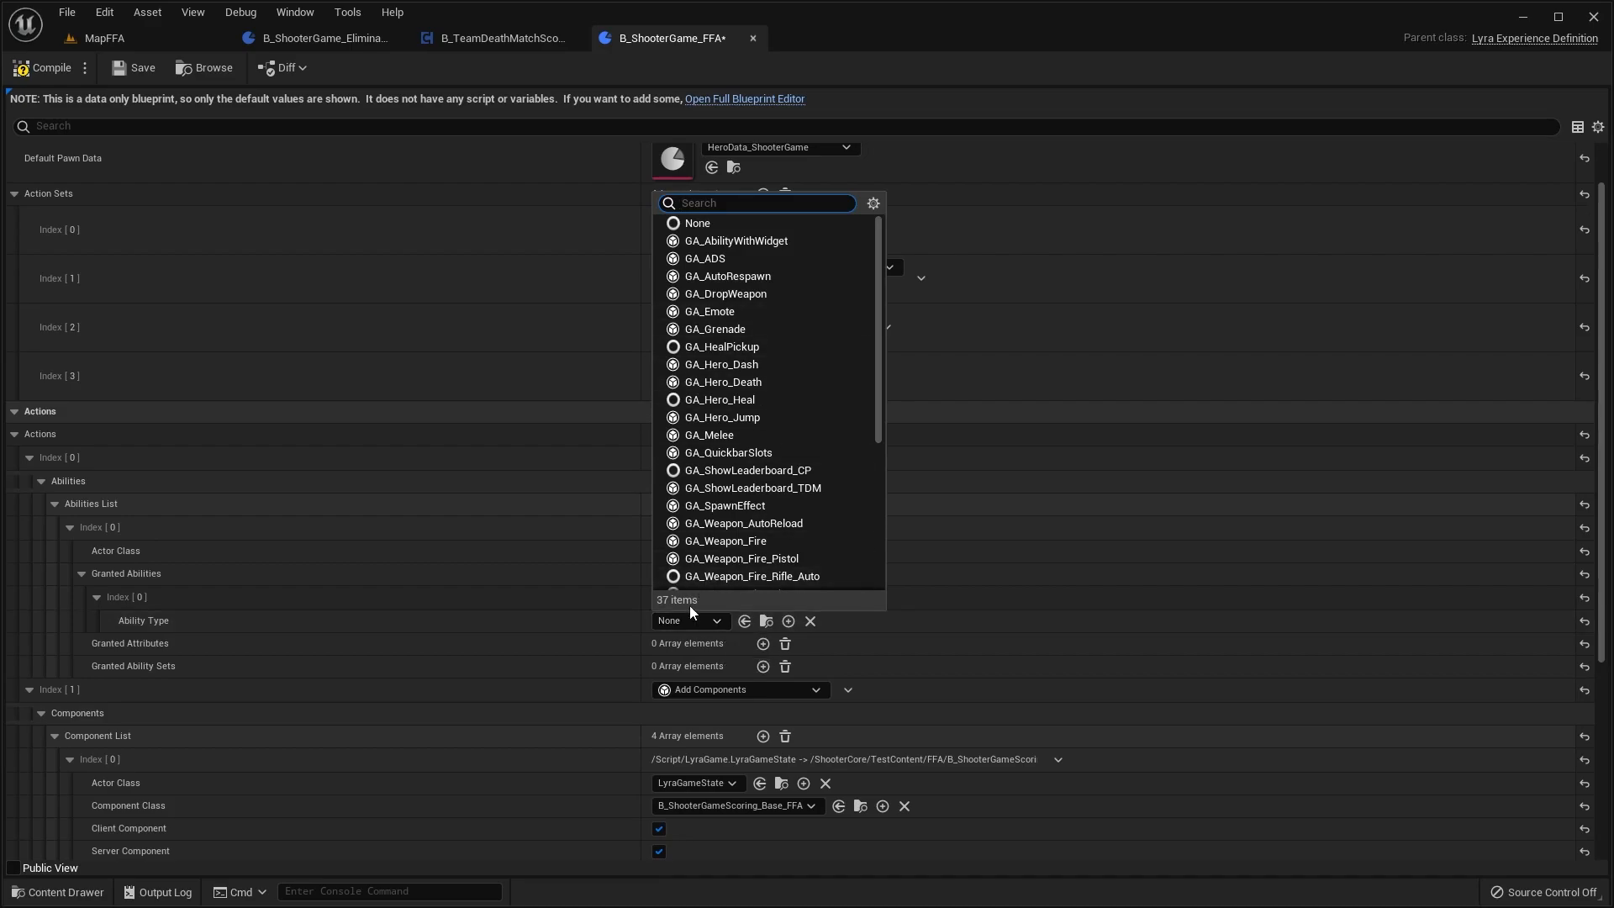
scroll(823, 351, down, 2)
scroll(824, 351, down, 5)
scroll(817, 340, up, 8)
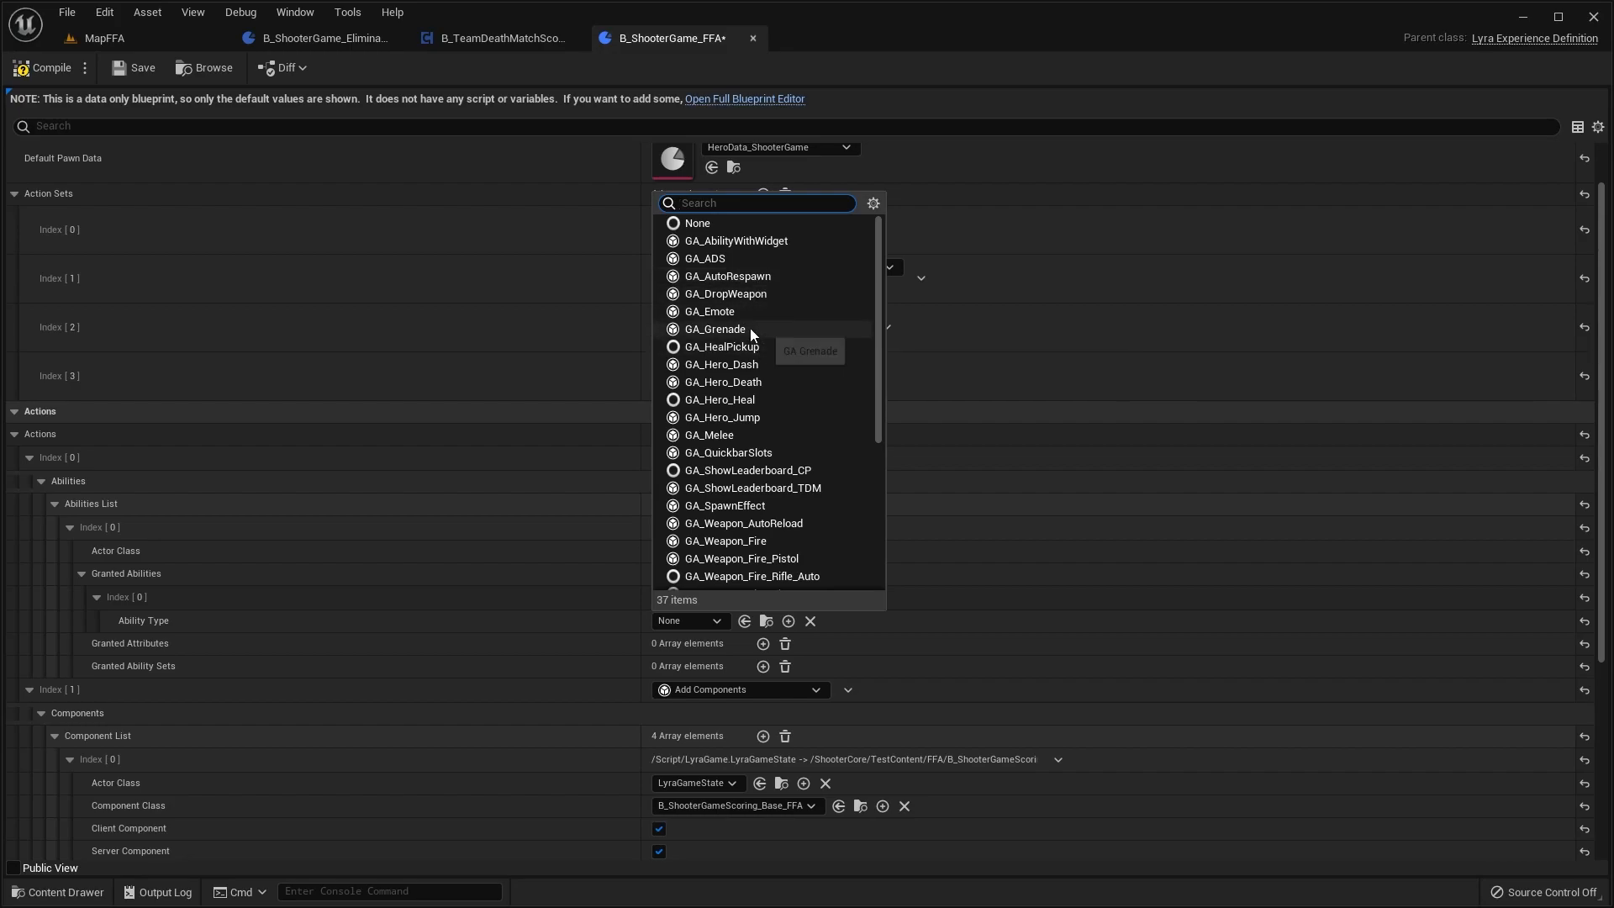
scroll(750, 329, down, 2)
scroll(758, 354, down, 1)
scroll(753, 370, up, 3)
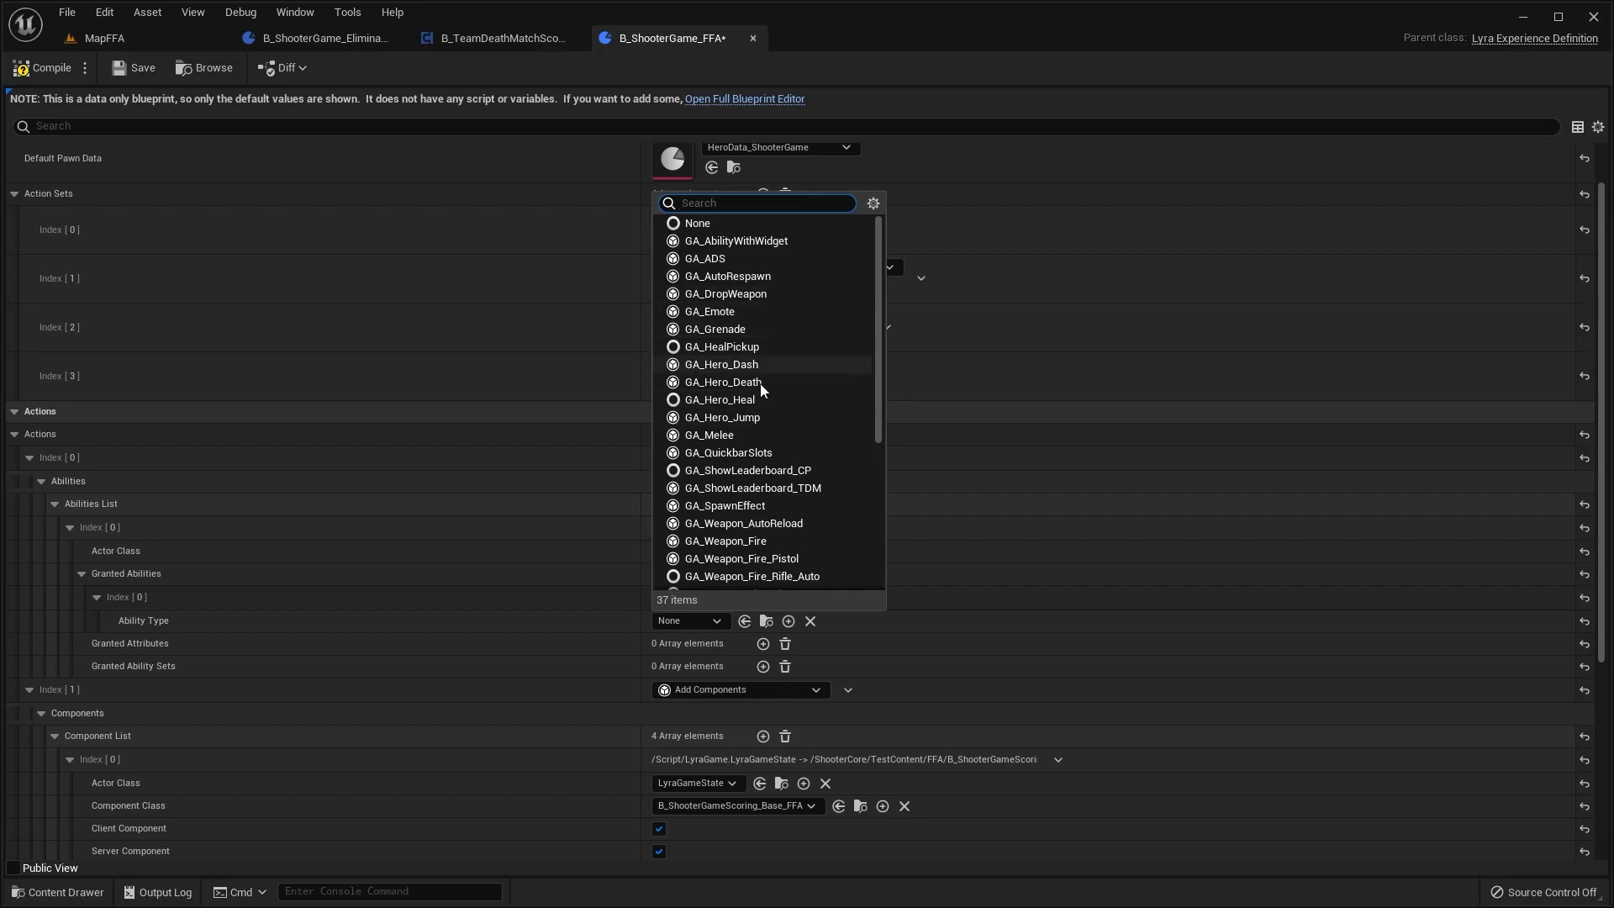
click(680, 621)
click(685, 621)
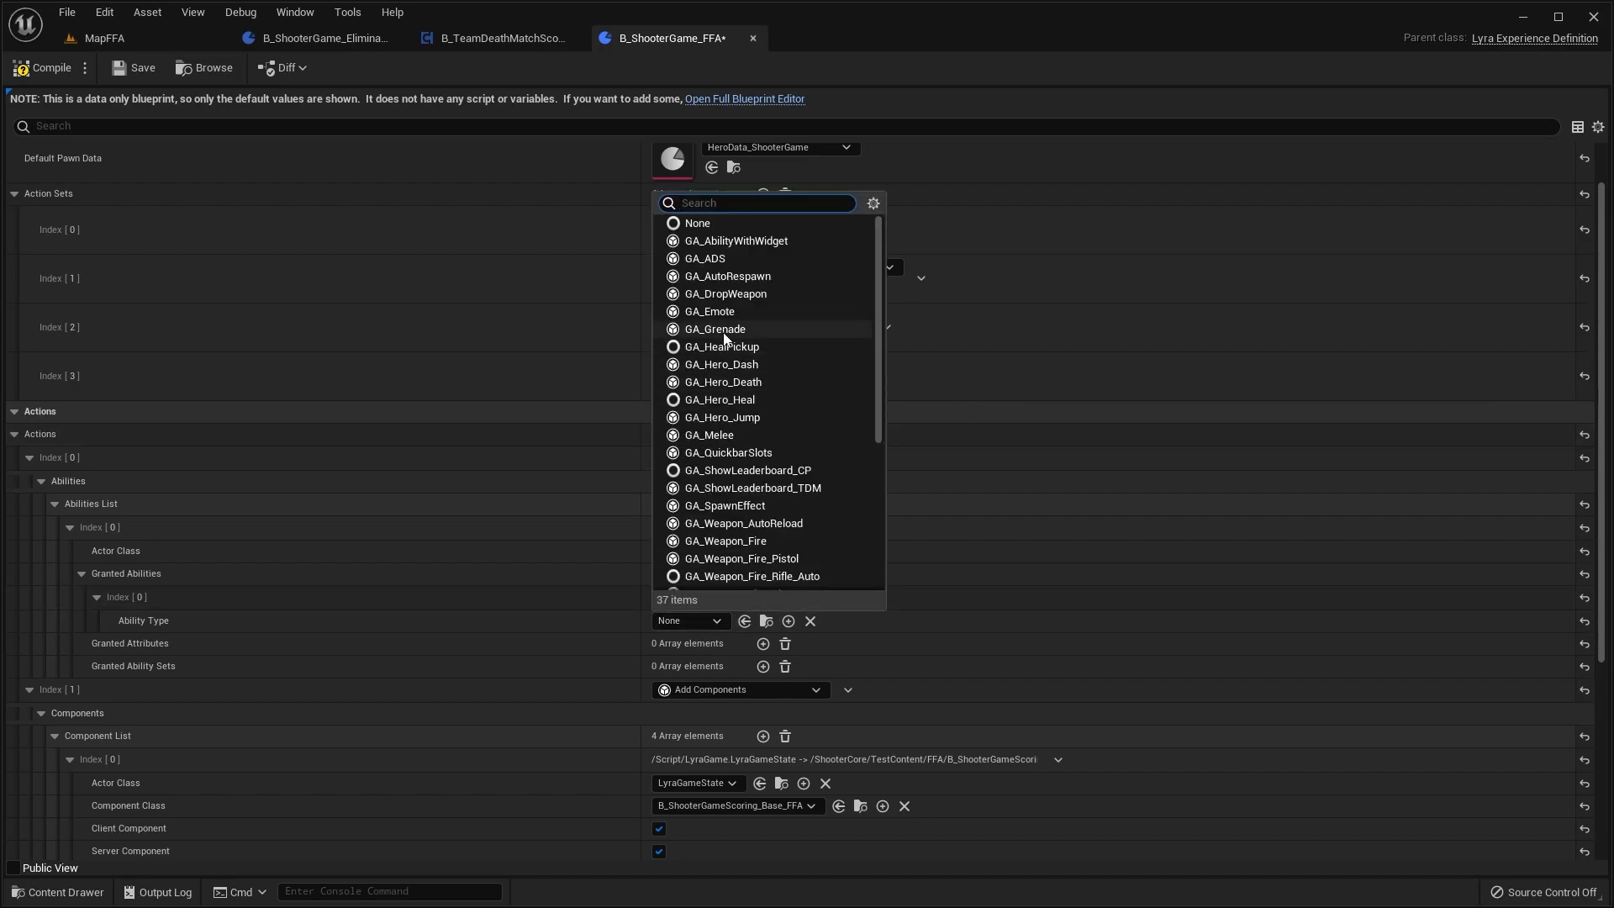
click(585, 623)
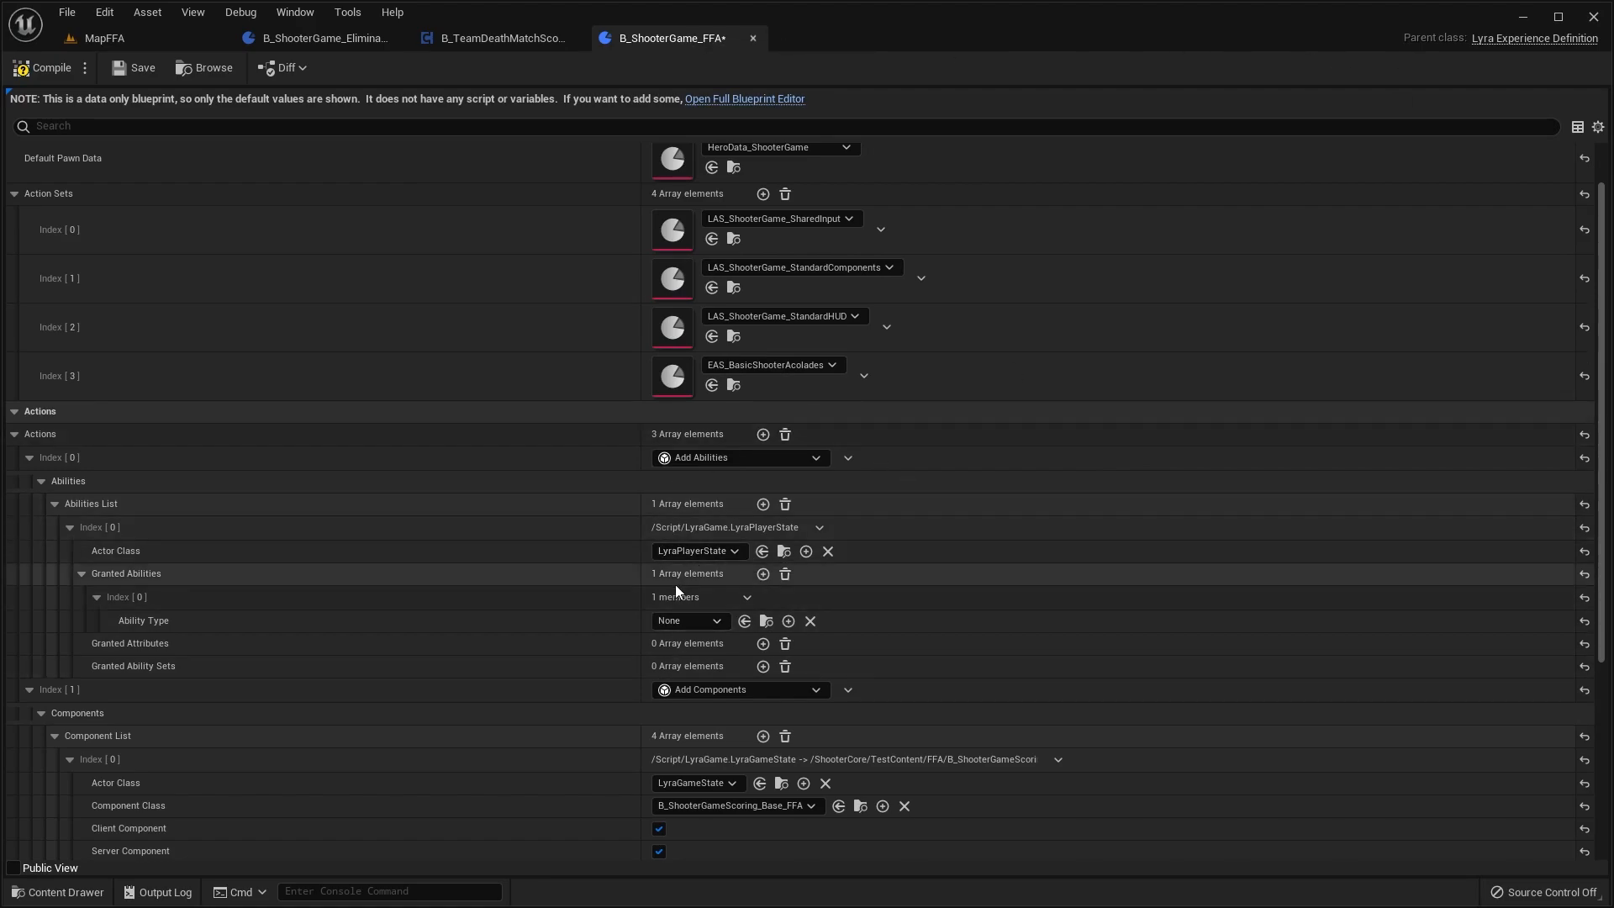
Step: Set the new granted ability's type to GA_AutoRespawn, and compile and save B_ShooterGame_FFA
click(685, 620)
scroll(742, 337, down, 5)
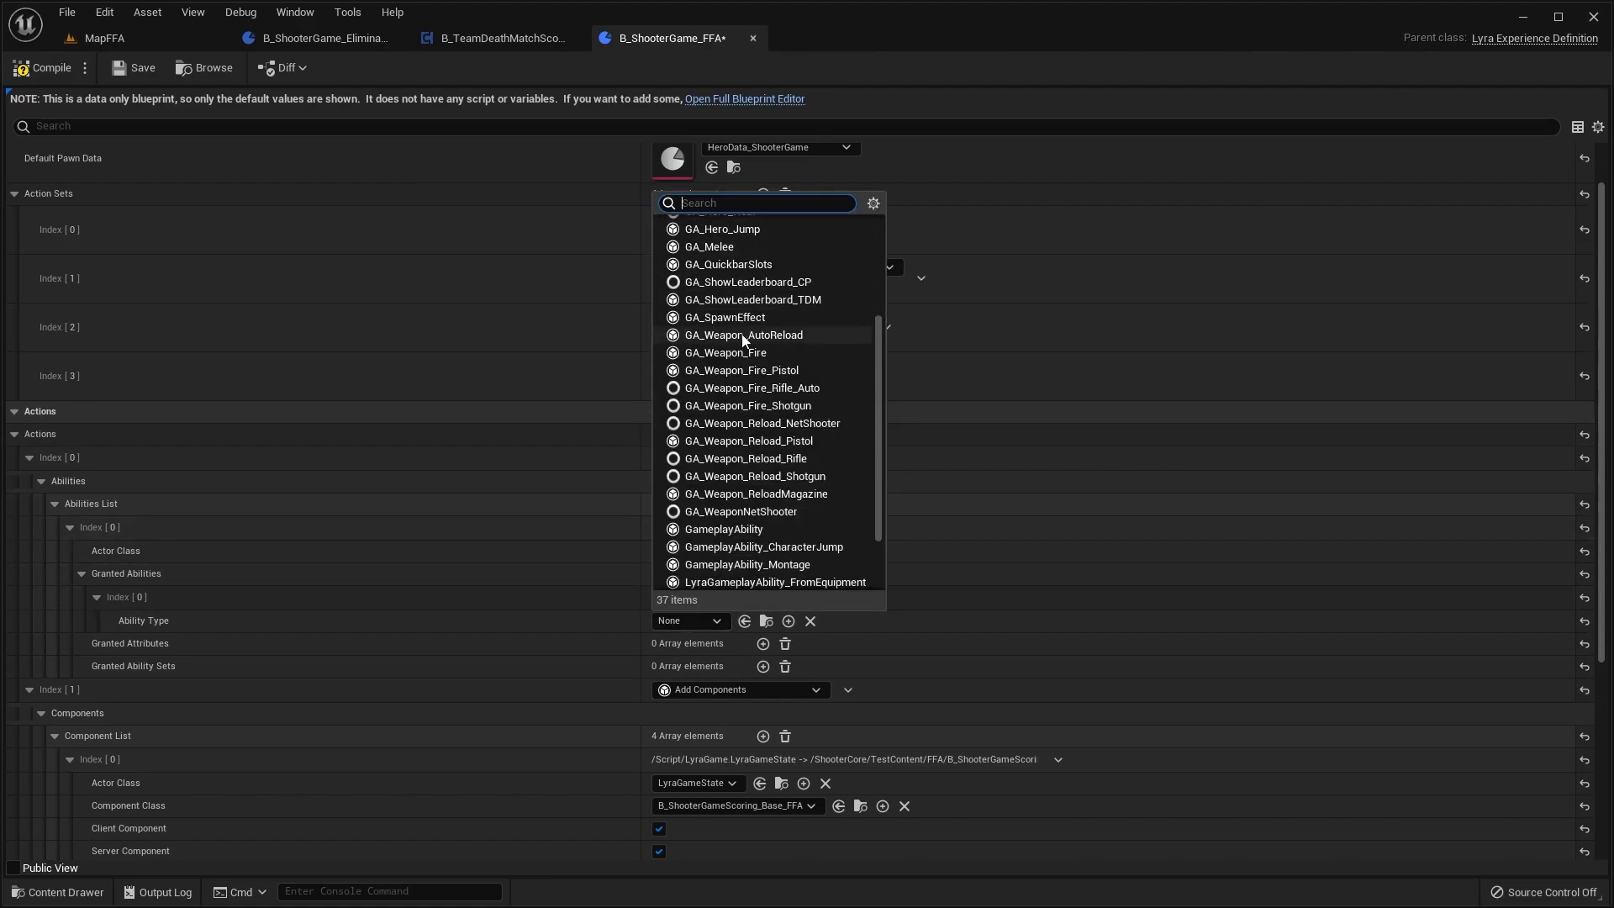
scroll(758, 304, up, 3)
text(respawn)
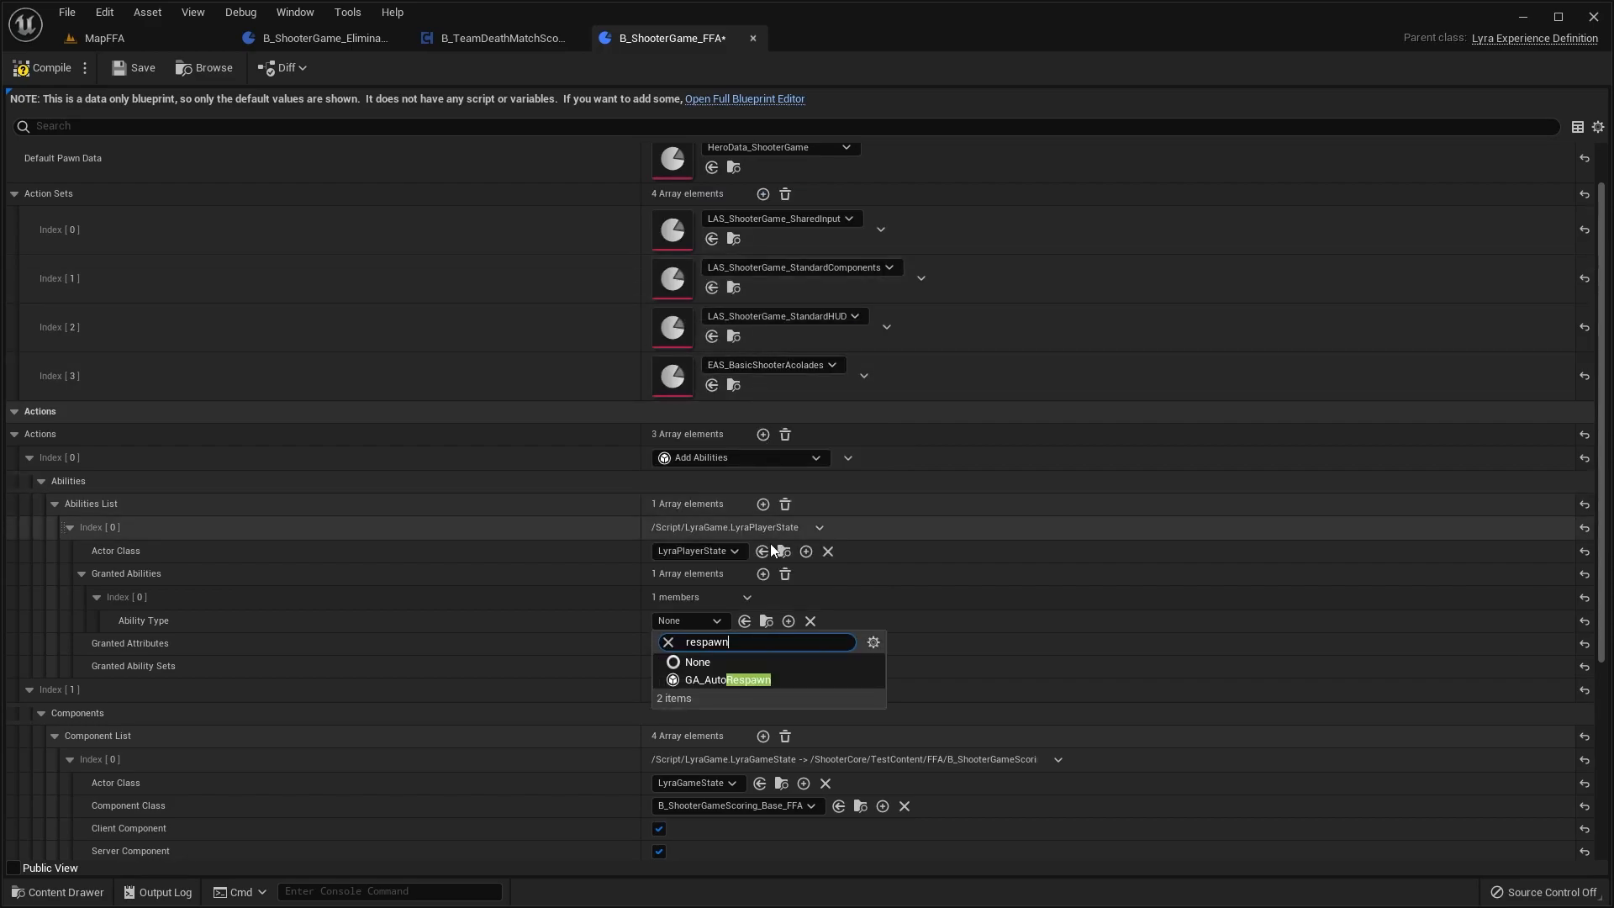
click(704, 679)
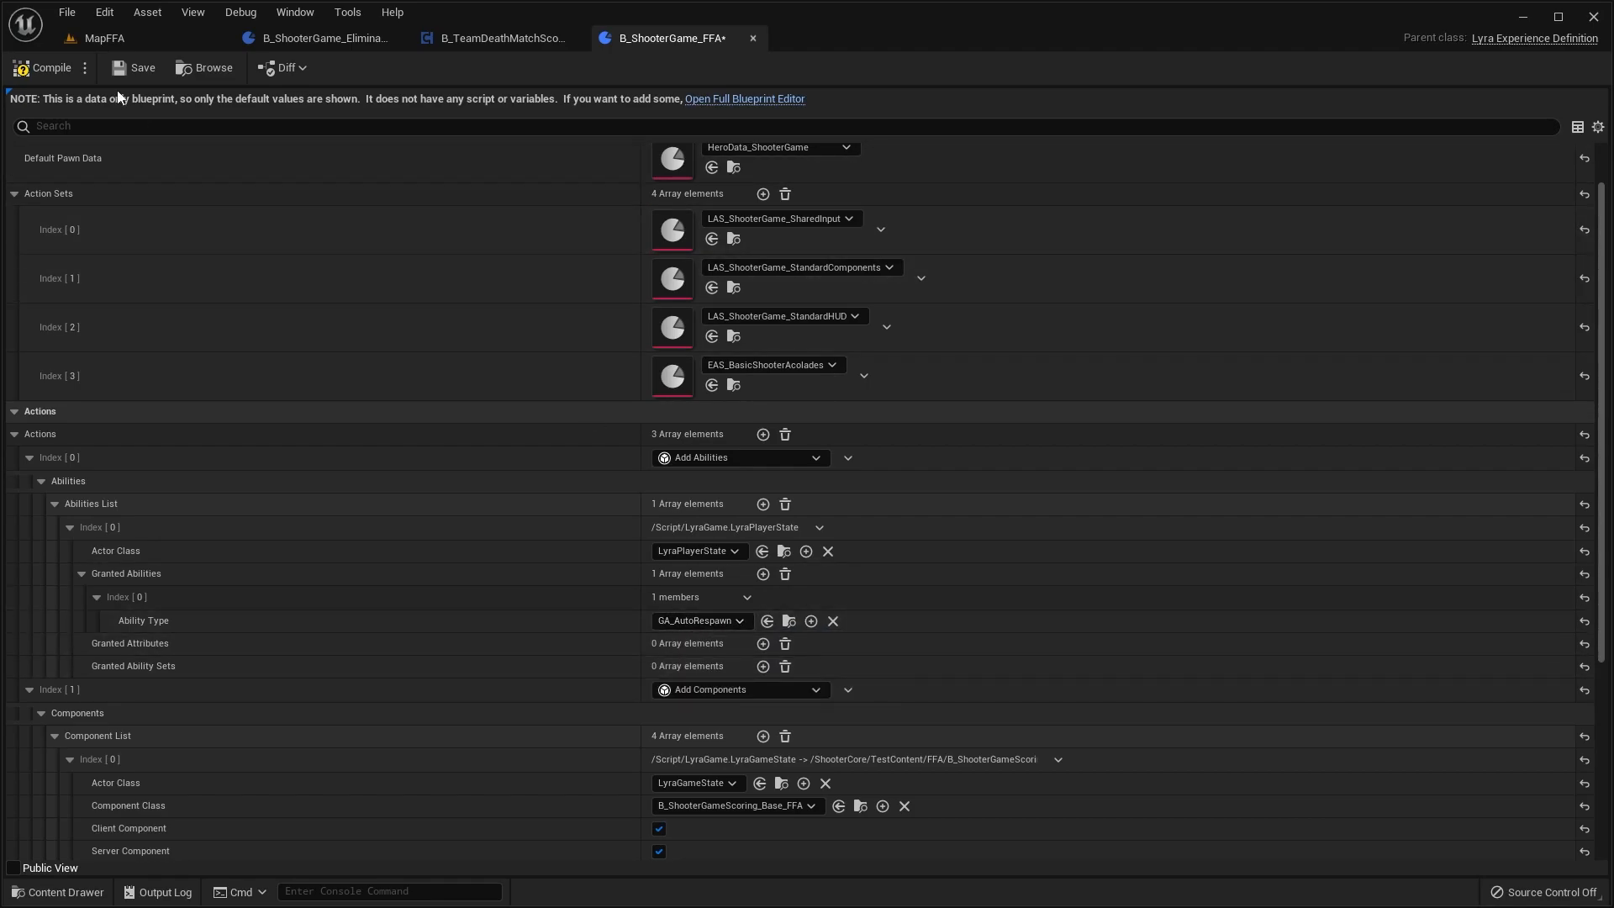
click(52, 68)
click(135, 68)
Step: Start a two-client play-test on MapFFA and run the Client 2 character across the map towards the other player
click(104, 38)
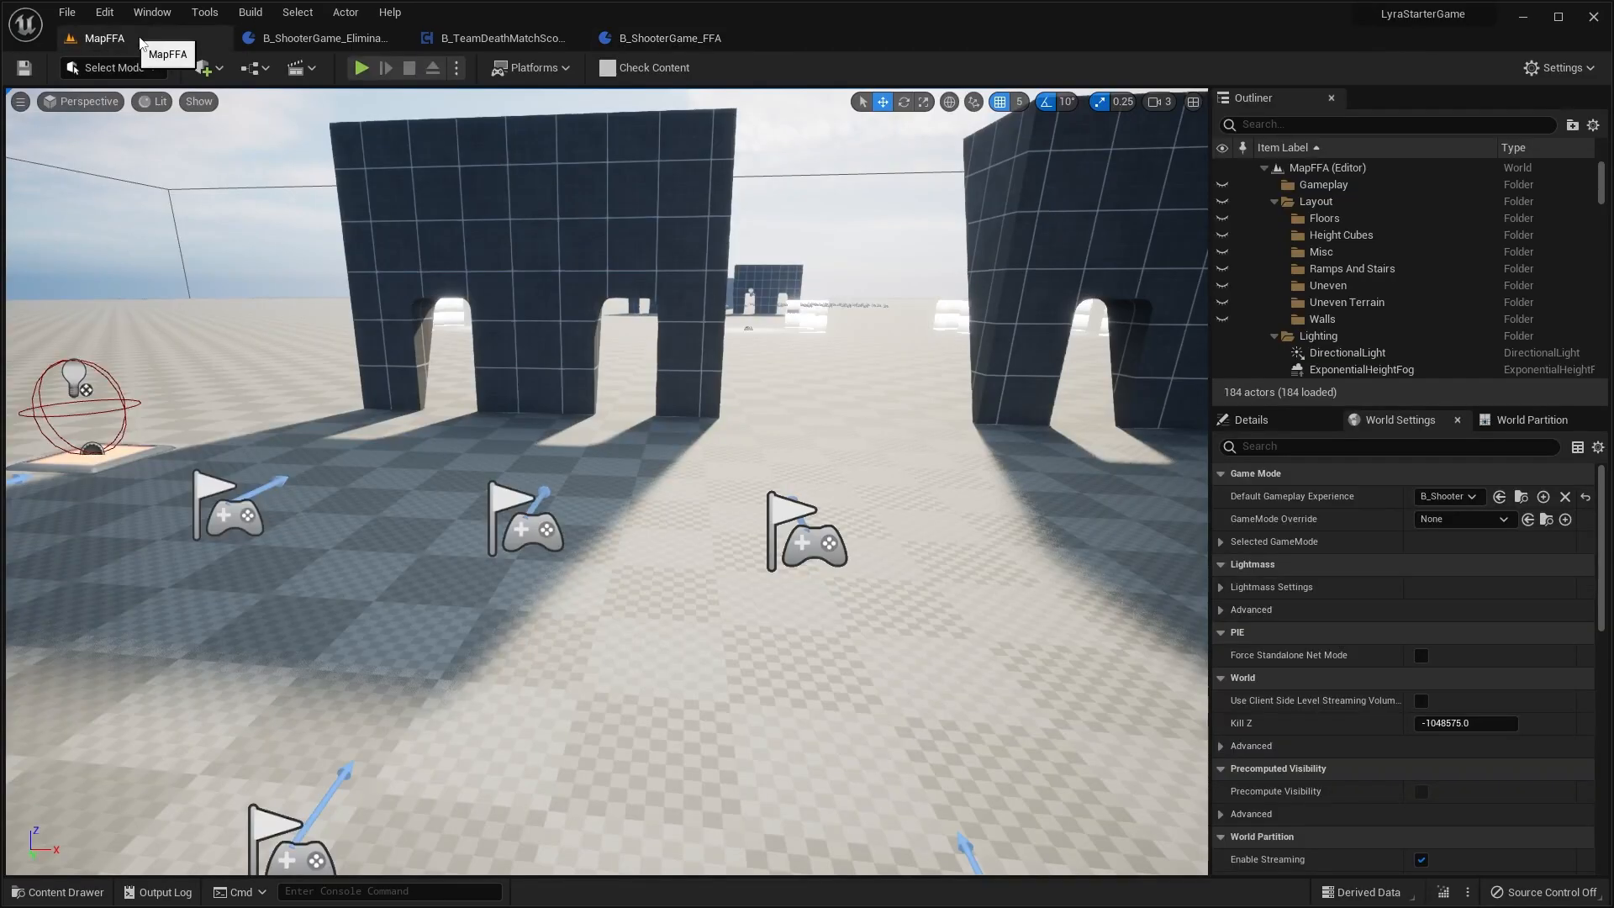
click(362, 68)
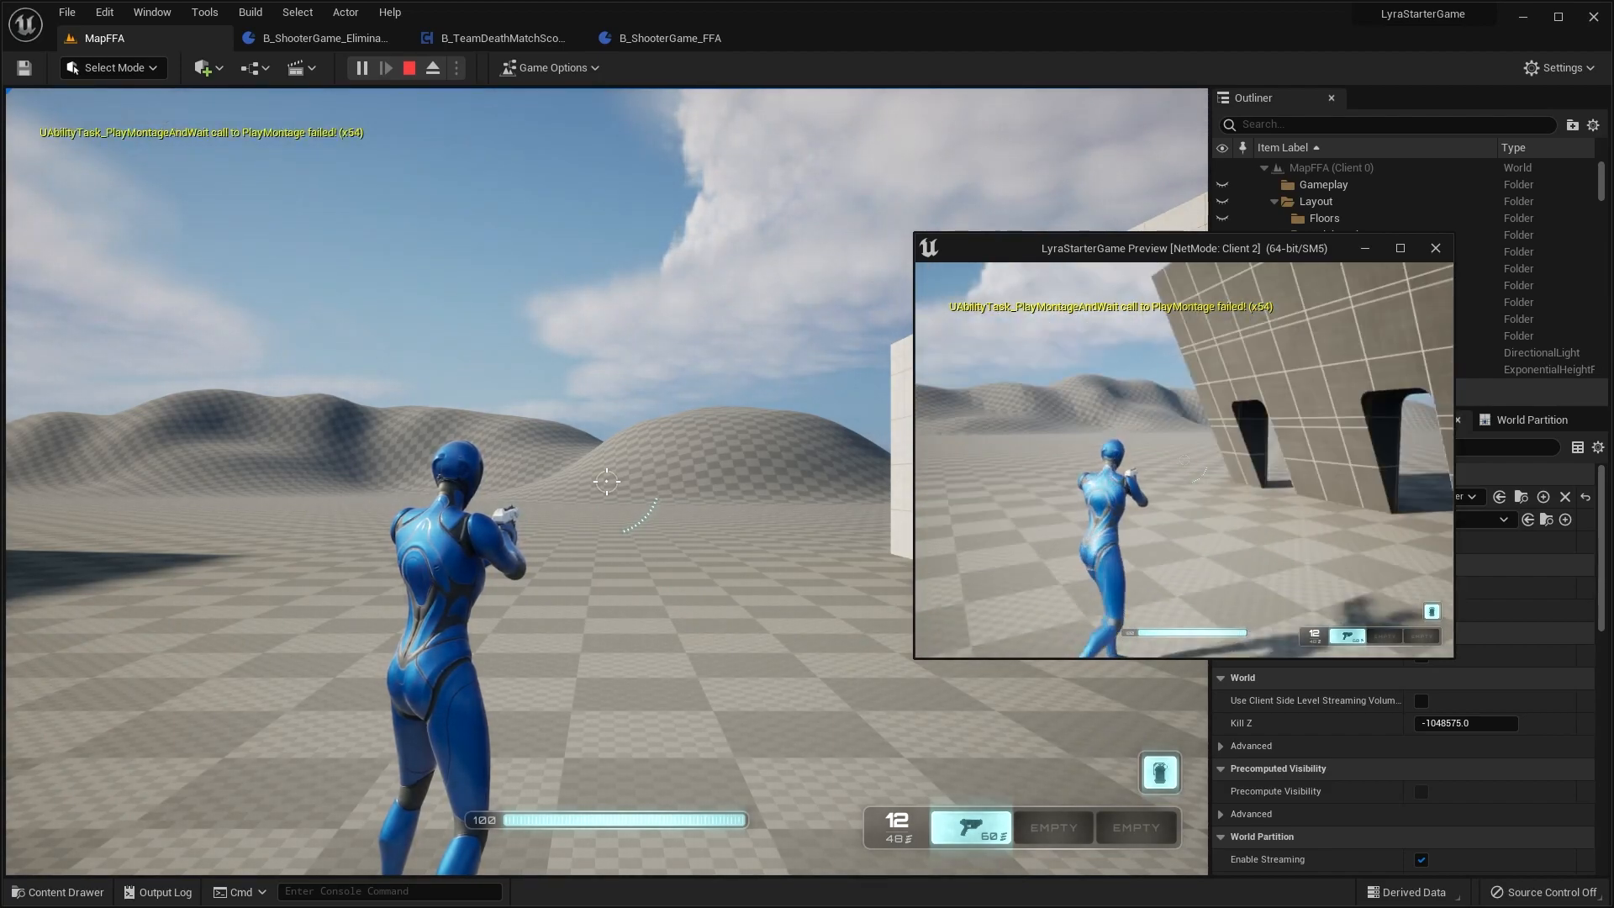
key(w)
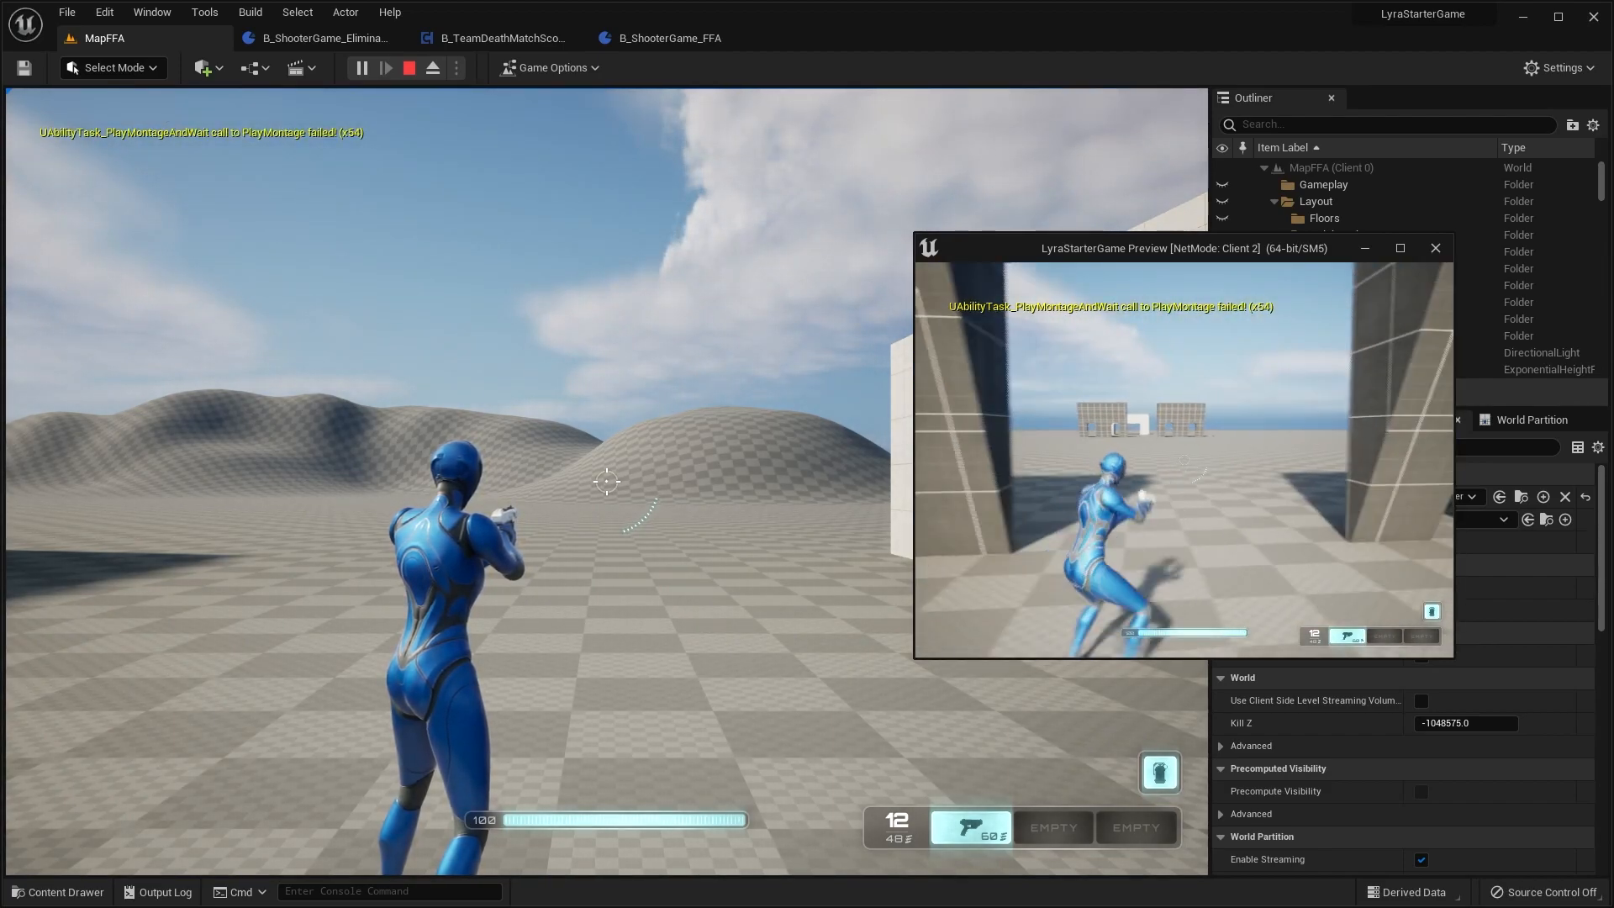
key(w)
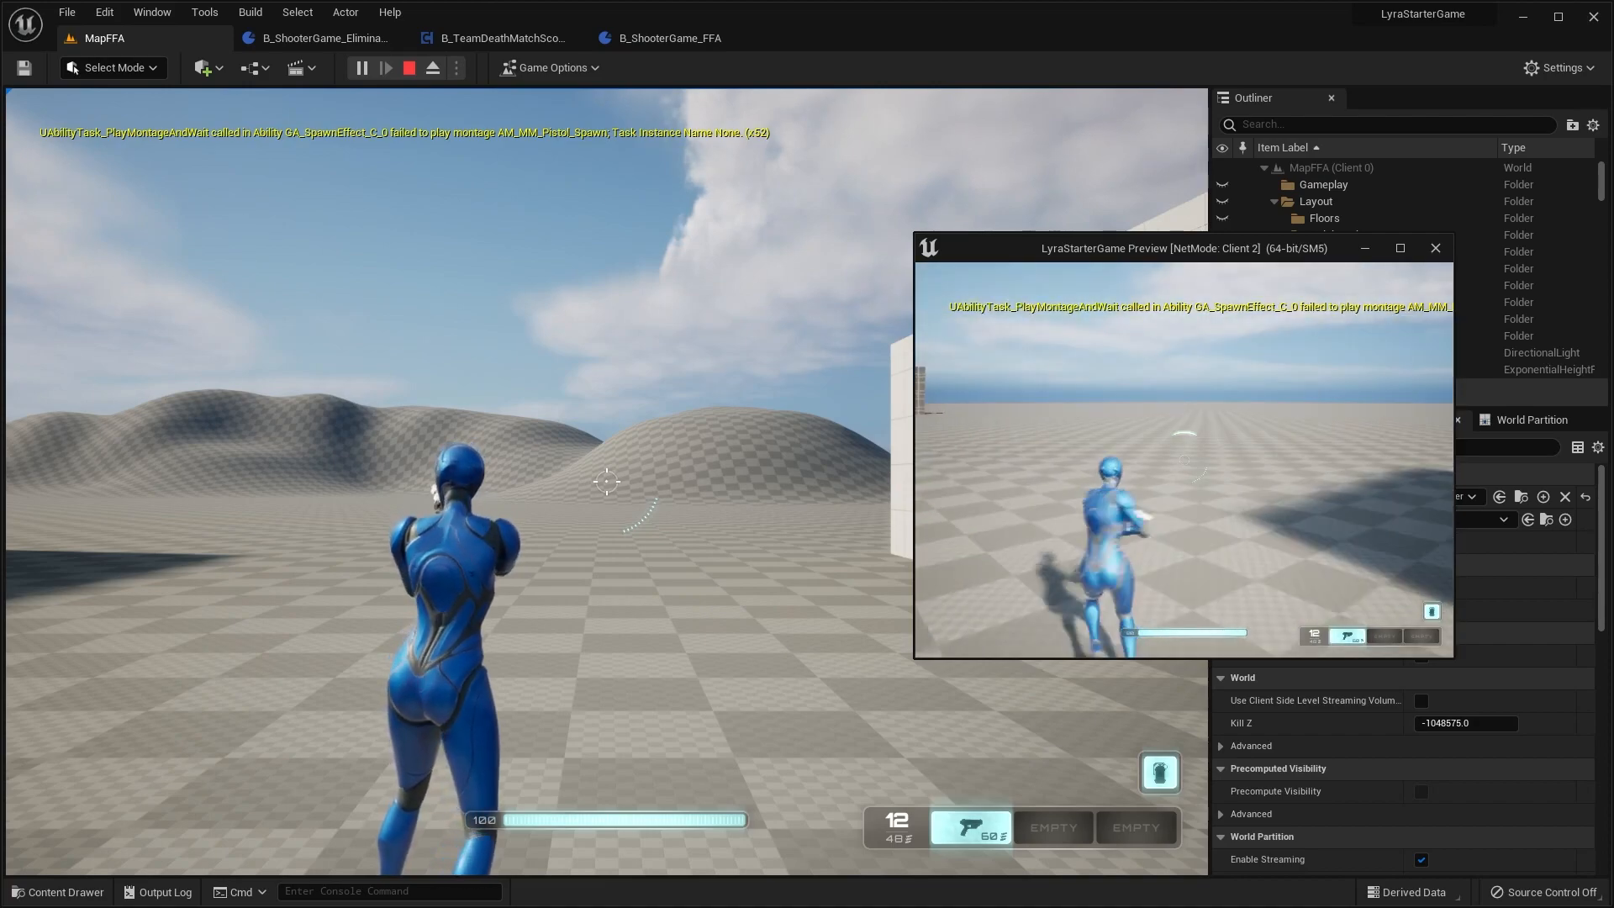
key(shift)
key(w)
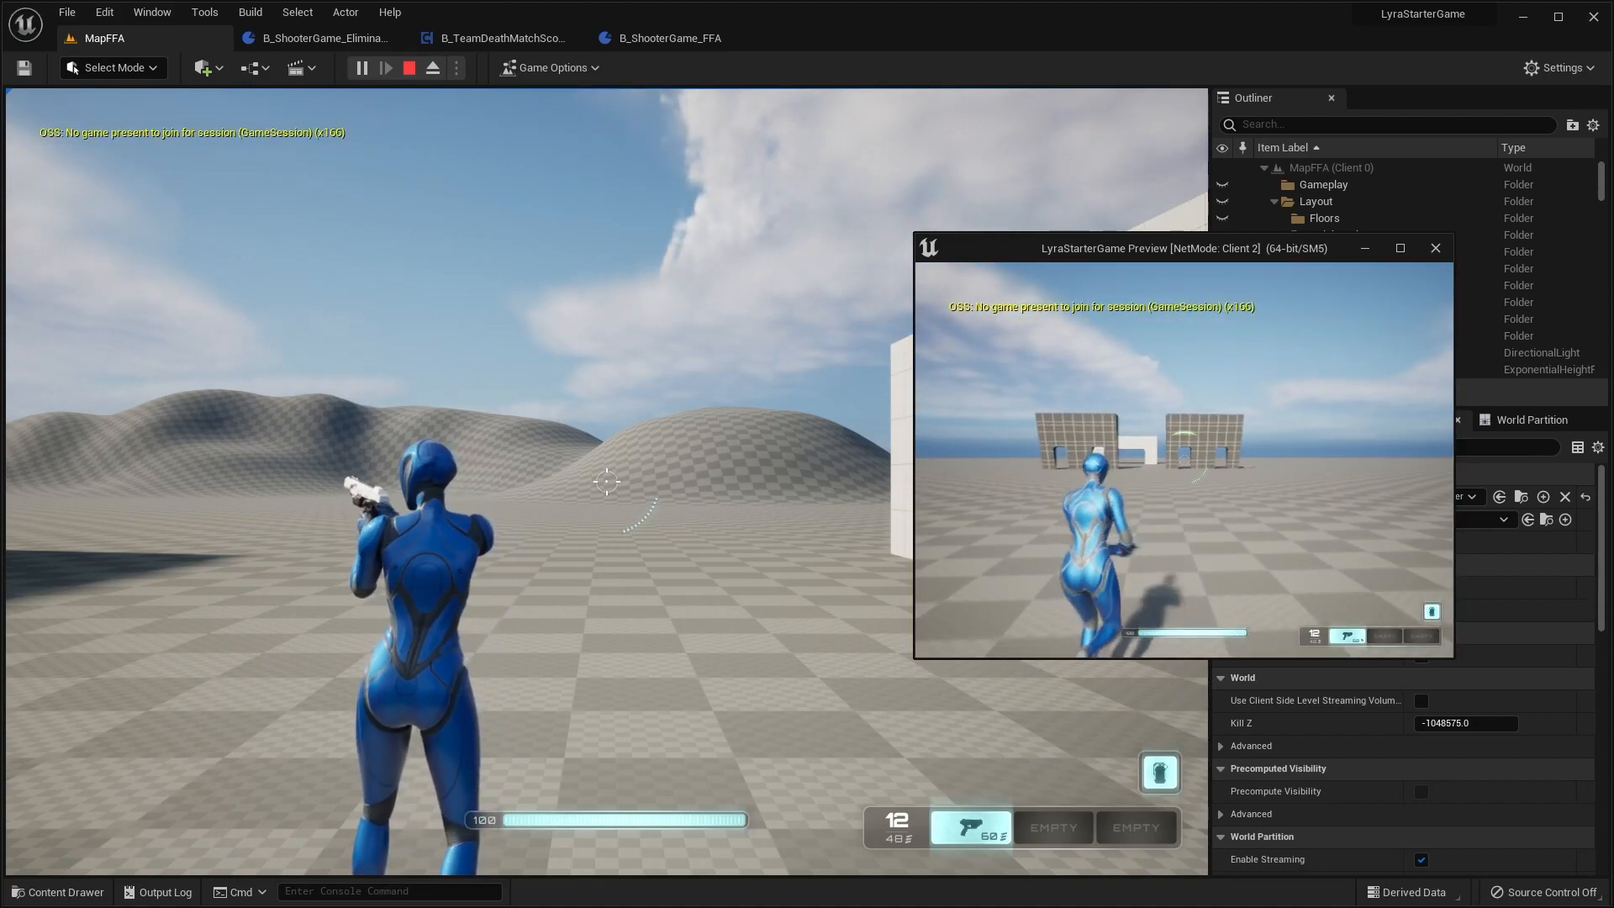
key(shift)
key(w)
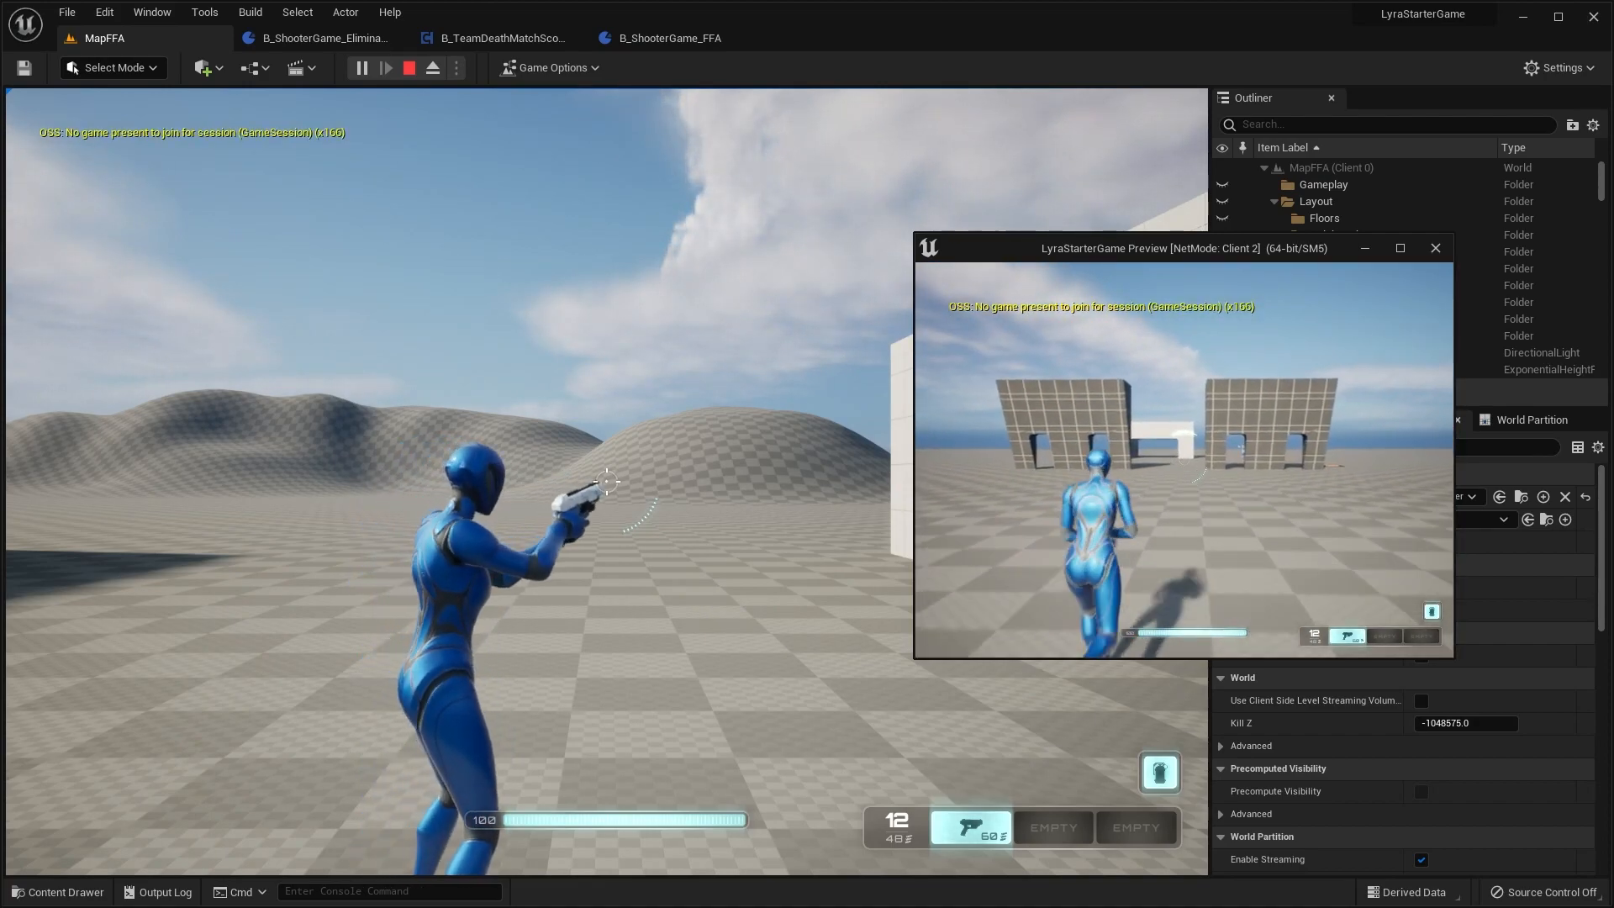
key(w)
key(shift)
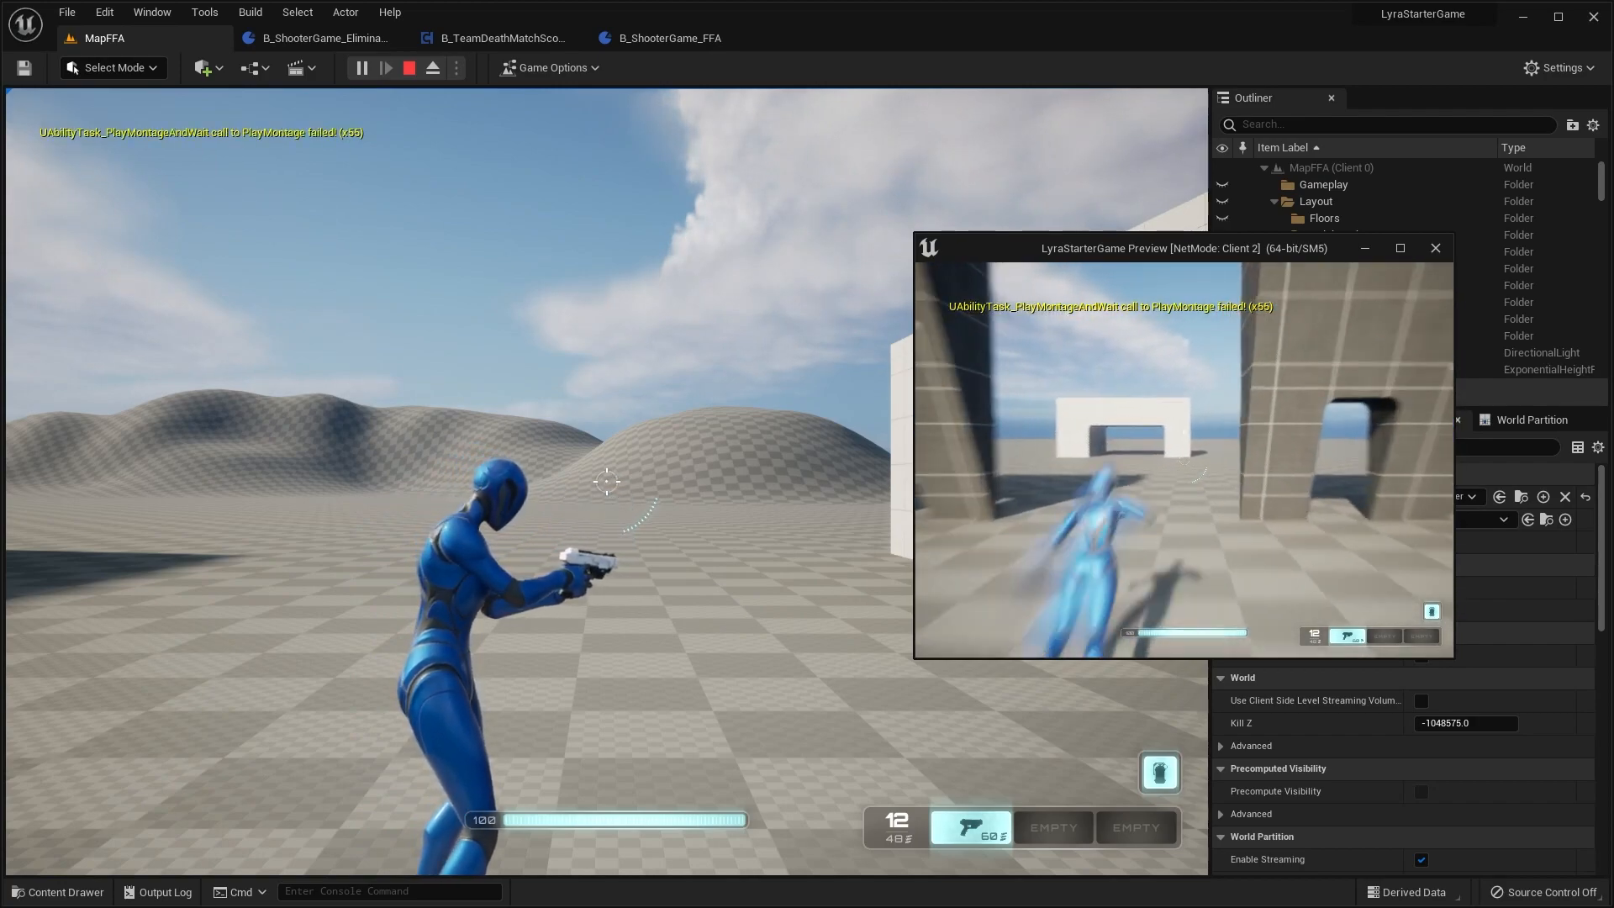
Step: Shoot the other player from Client 2 until eliminated, wait for the respawn, and end the play-test
click(1184, 460)
key(w)
click(1185, 461)
click(1184, 461)
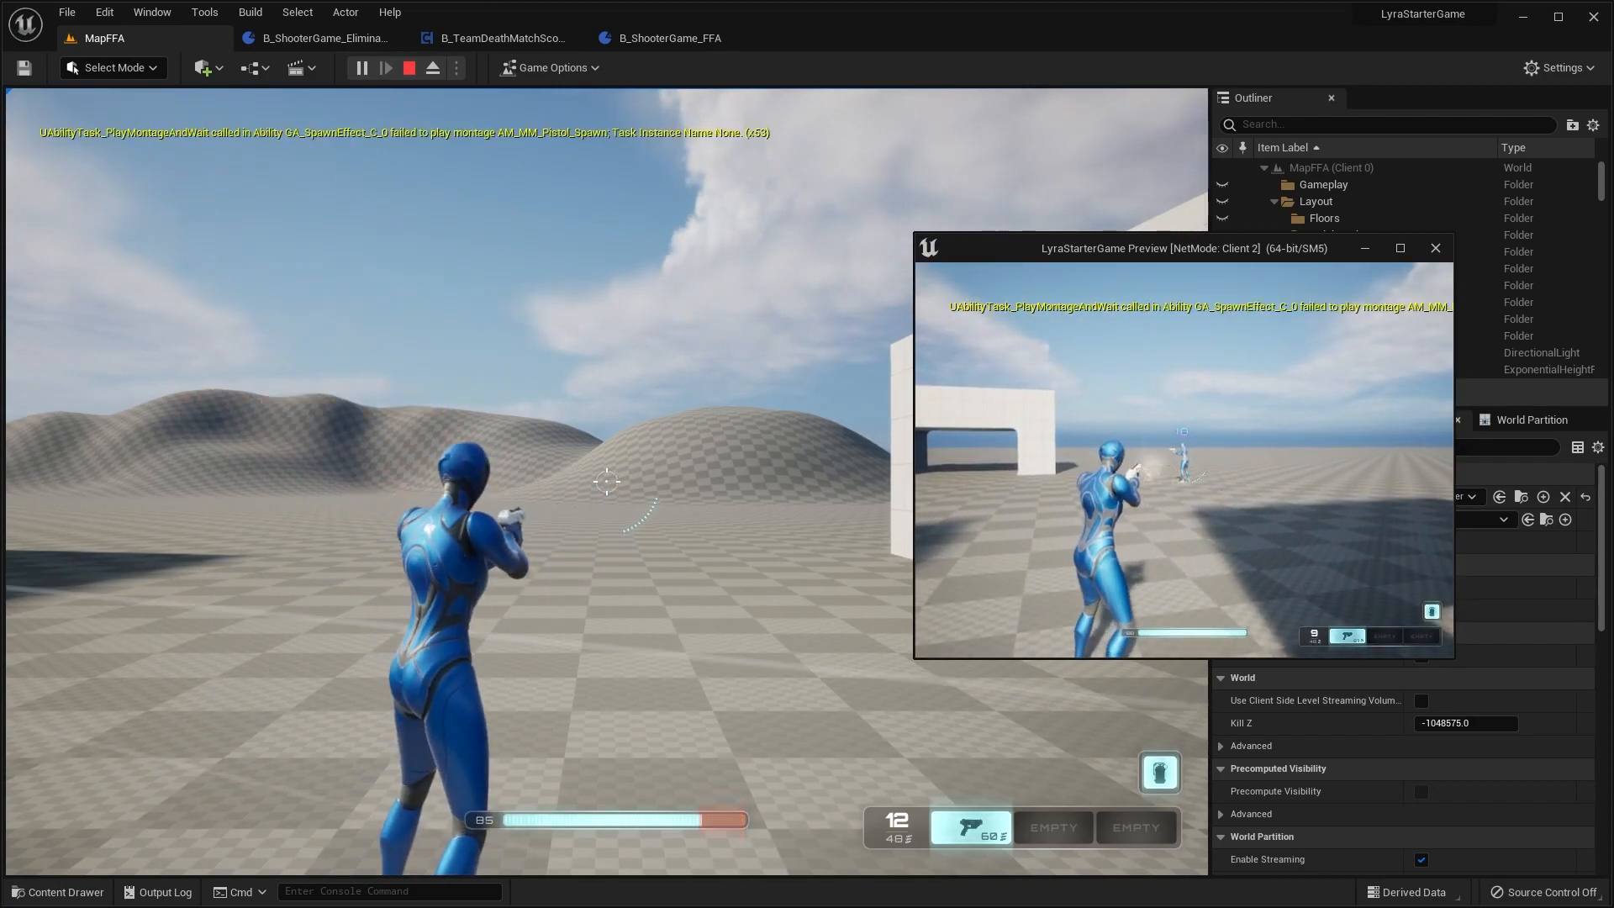
click(1184, 460)
click(1184, 460)
click(1185, 461)
click(1184, 461)
click(1185, 461)
click(1184, 460)
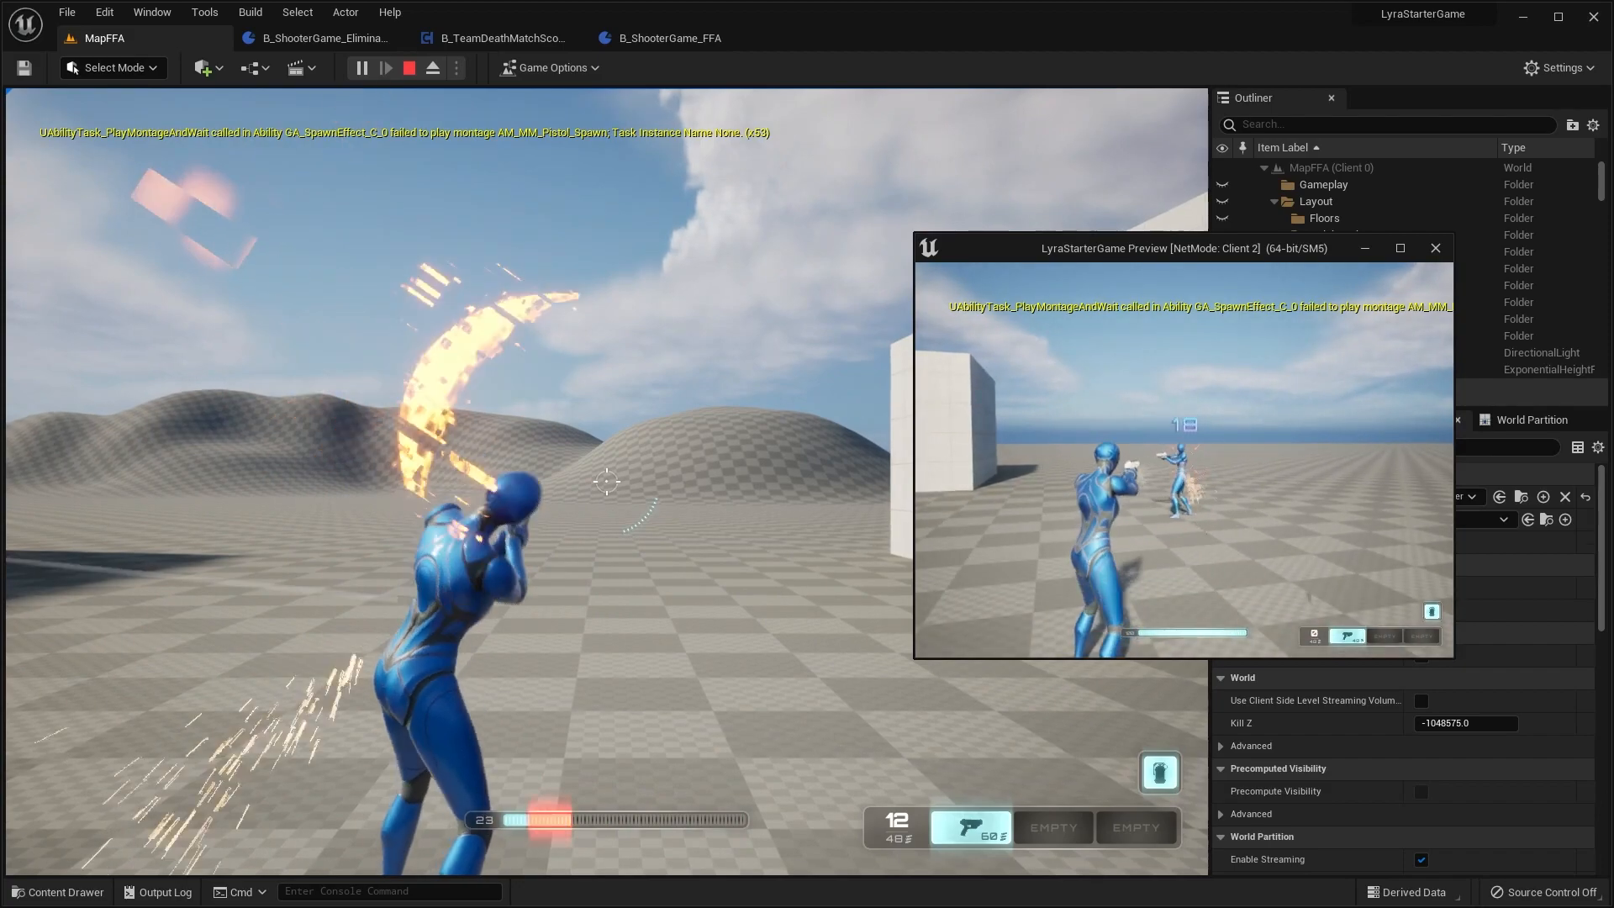
click(1184, 461)
click(1184, 461)
click(1185, 461)
key(w)
key(w)
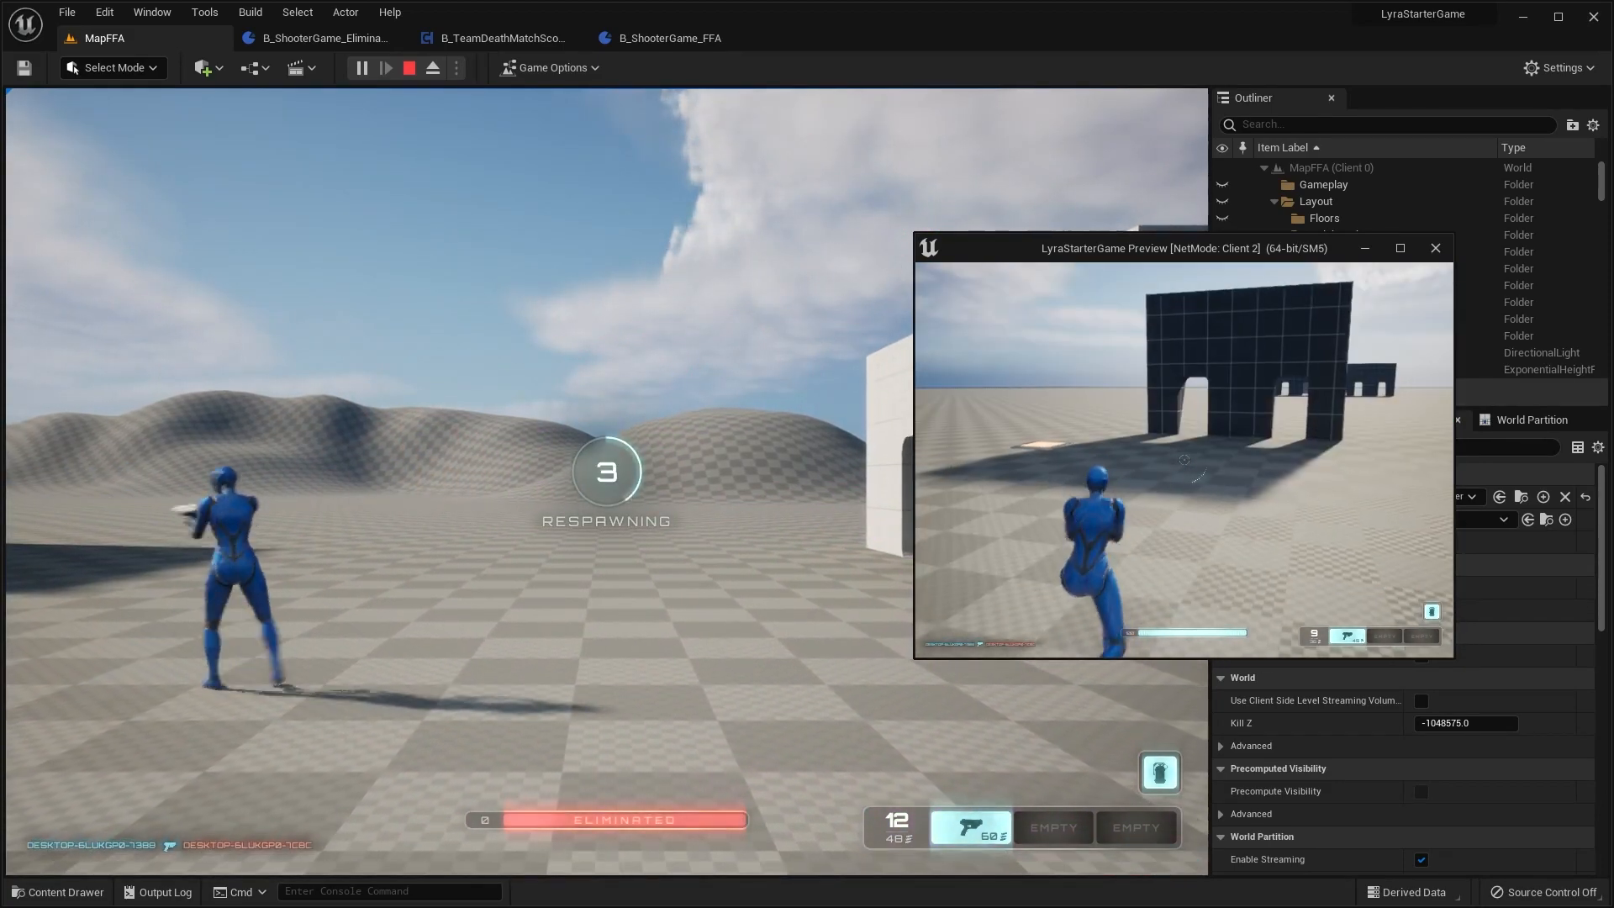
key(w)
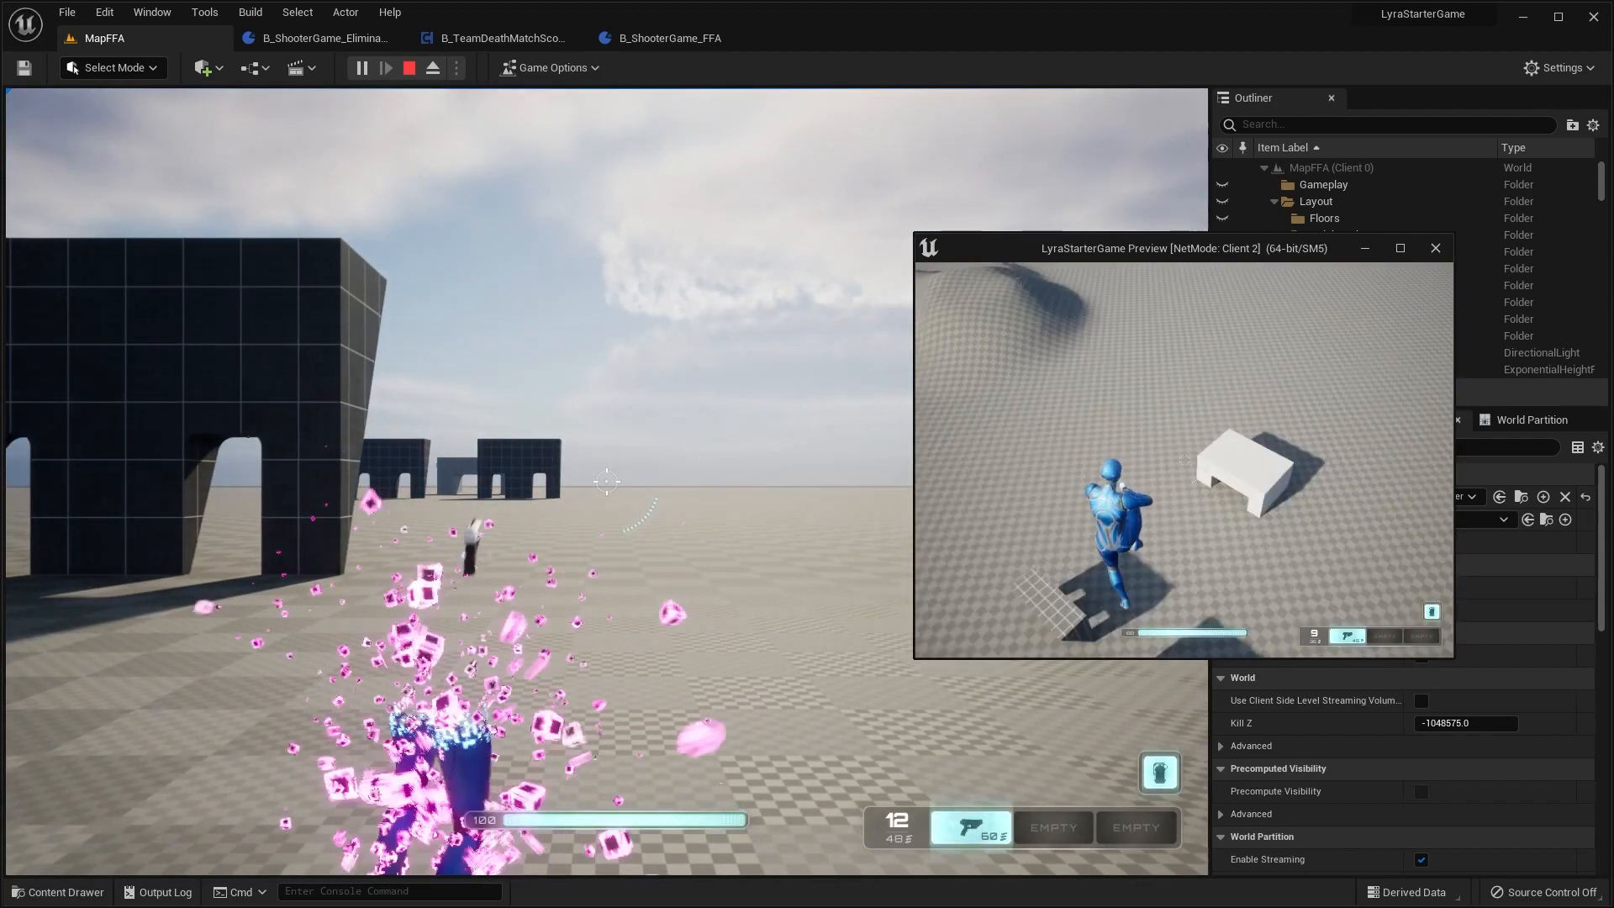
key(Escape)
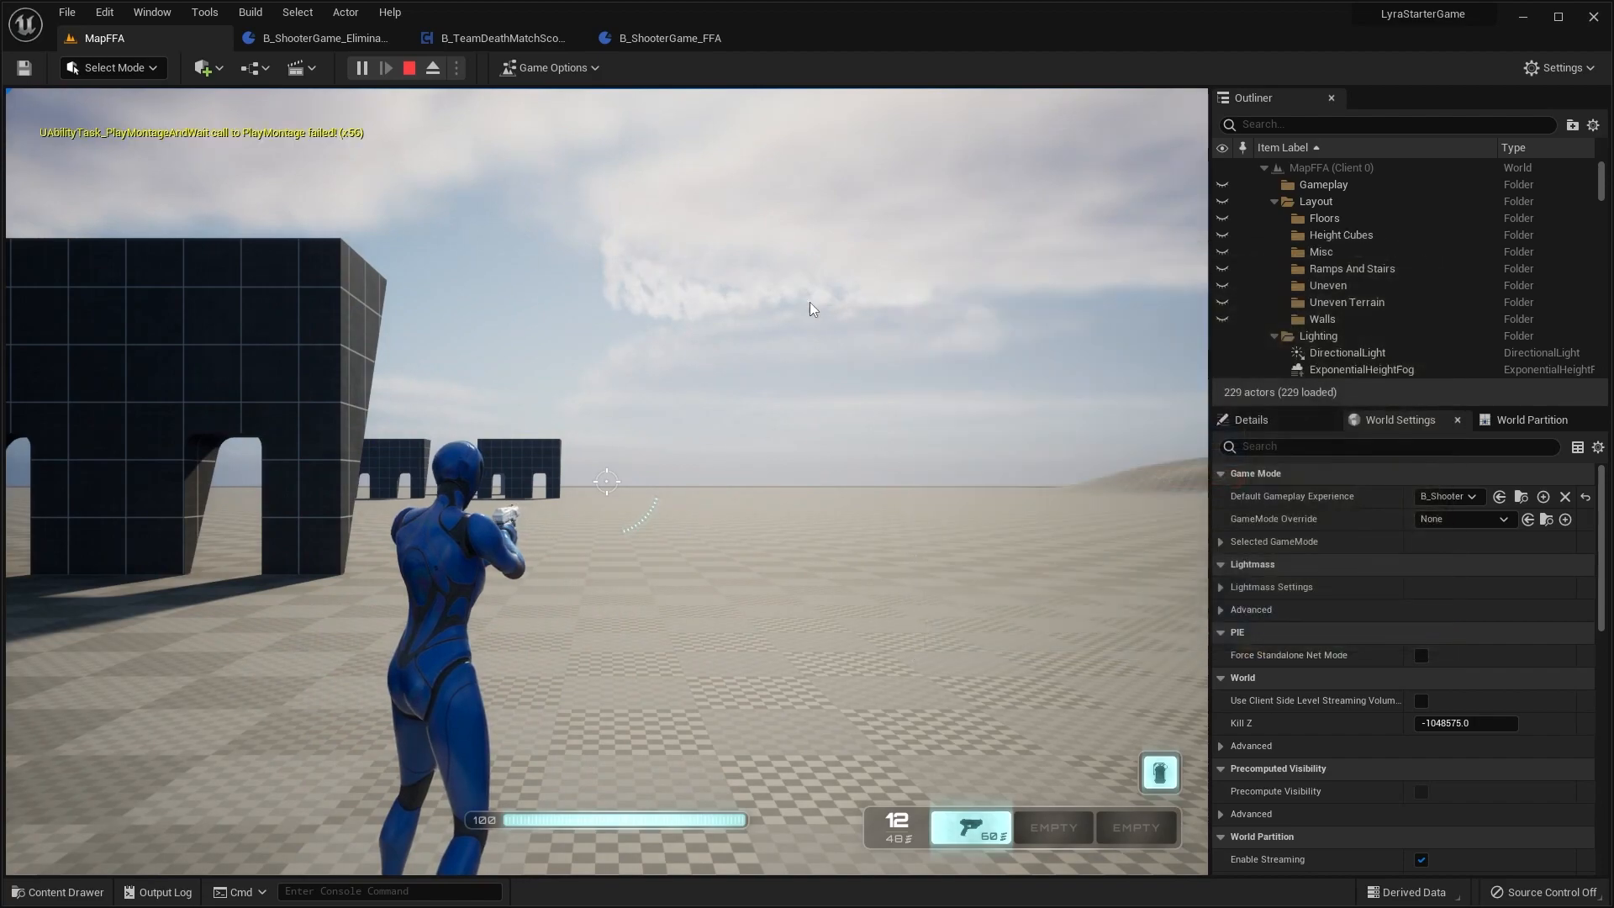
Step: Start a play-test on MapFFA with 4 players and move the Client 4 preview window away from the Client 3 window
click(456, 67)
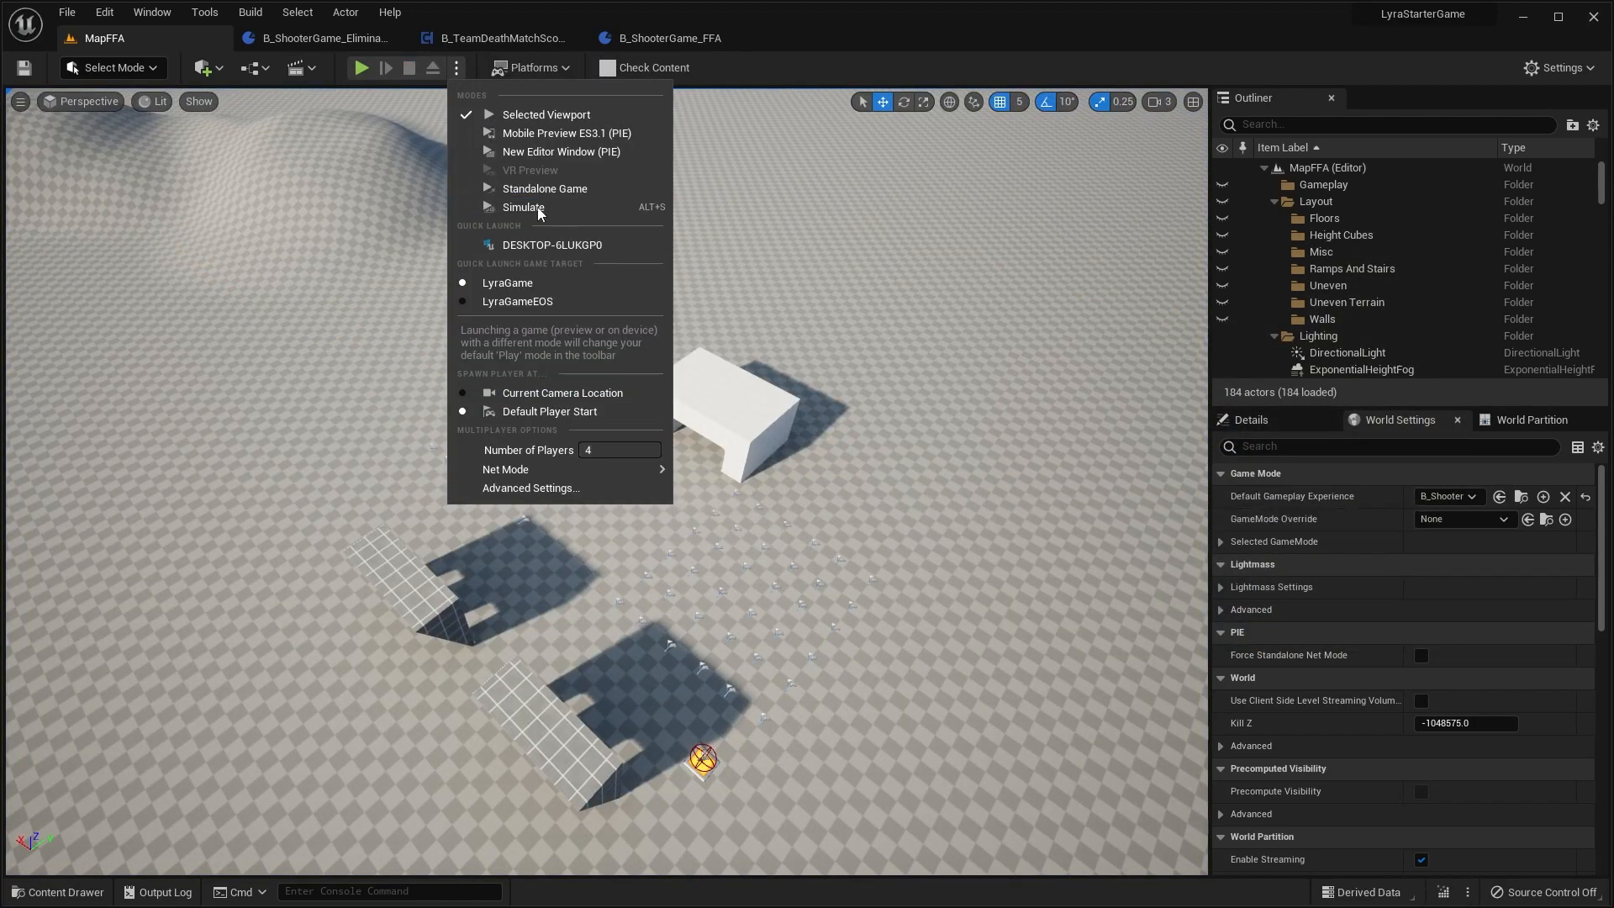
click(370, 70)
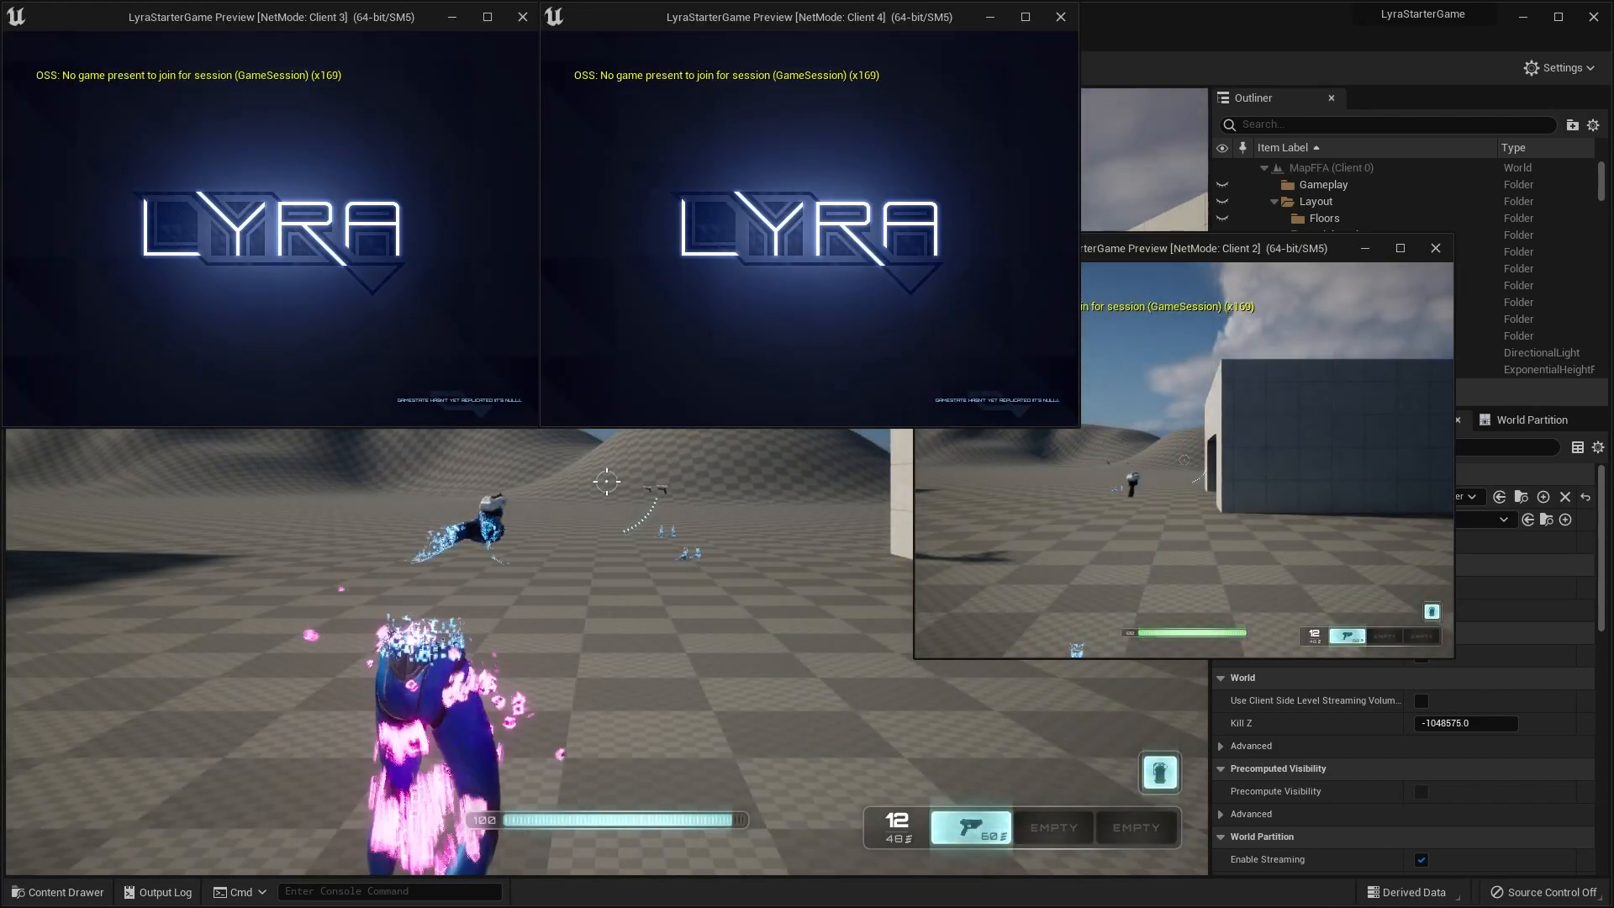
key(super)
drag(871, 11, 903, 125)
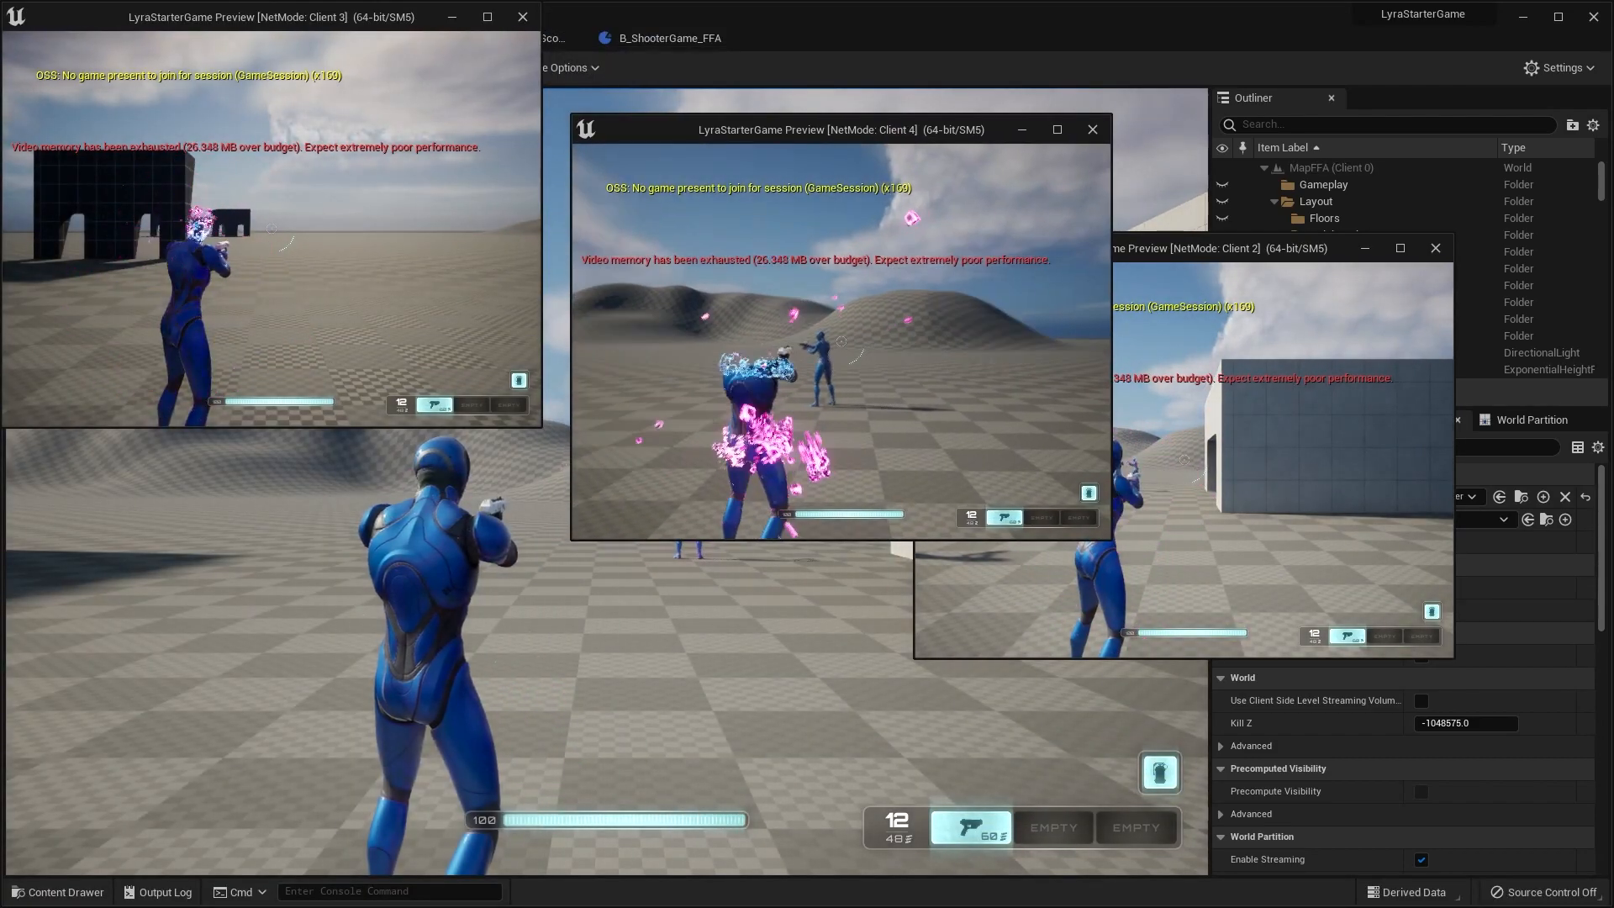
Step: Shoot and eliminate two other players from Client 4 to test respawning, and end the play-test
key(w)
click(842, 341)
click(841, 341)
click(841, 341)
click(841, 342)
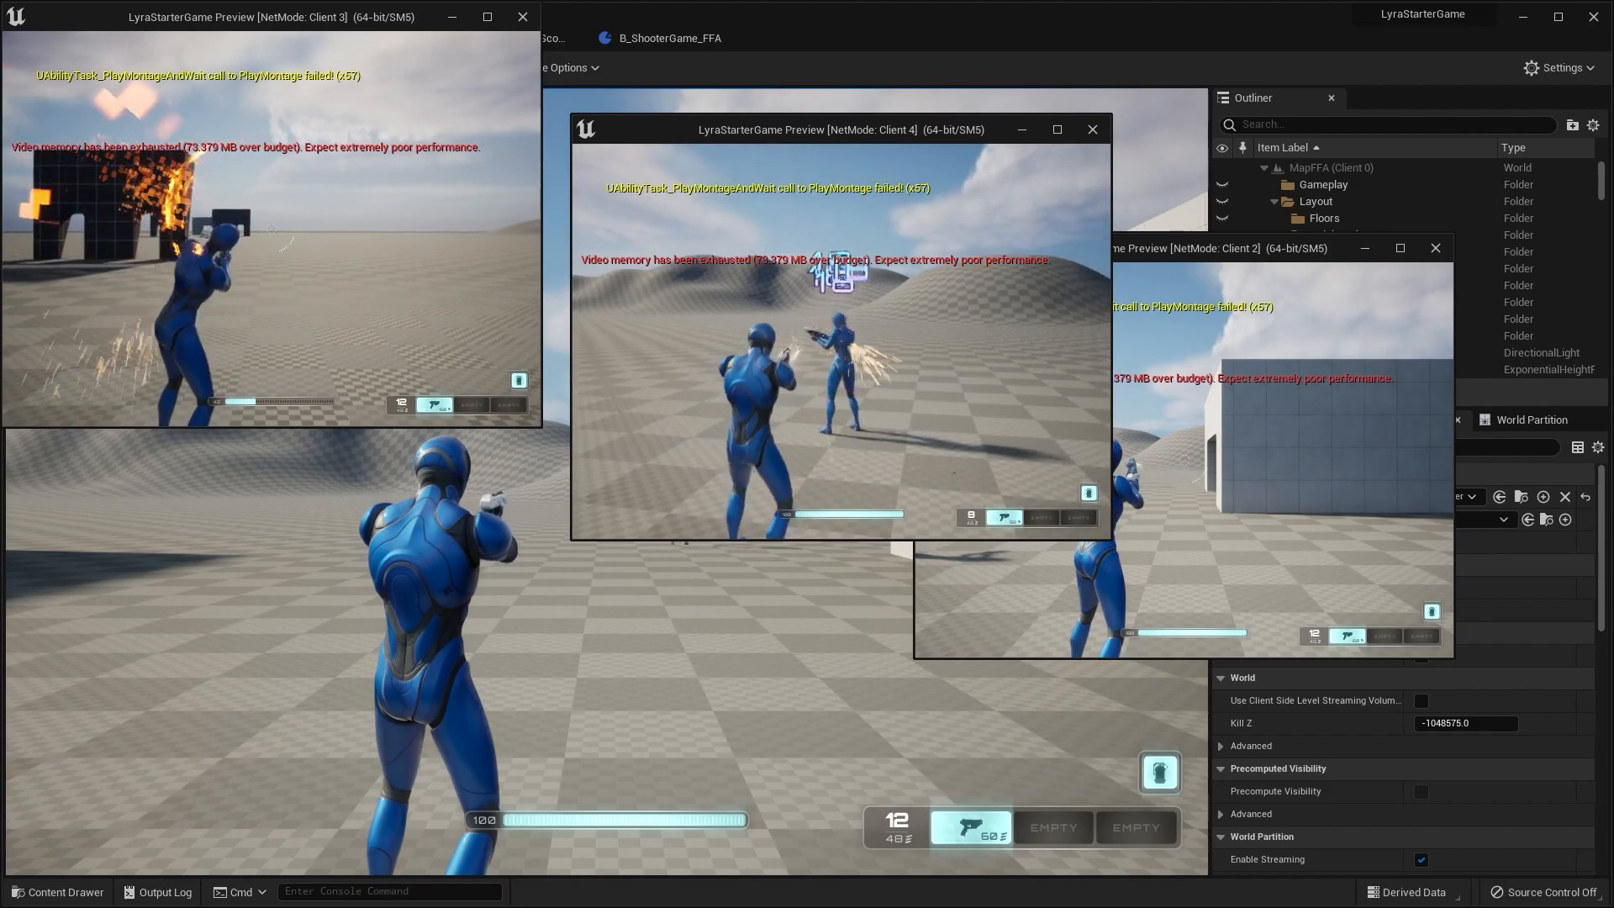
click(842, 341)
click(842, 341)
click(842, 341)
click(841, 341)
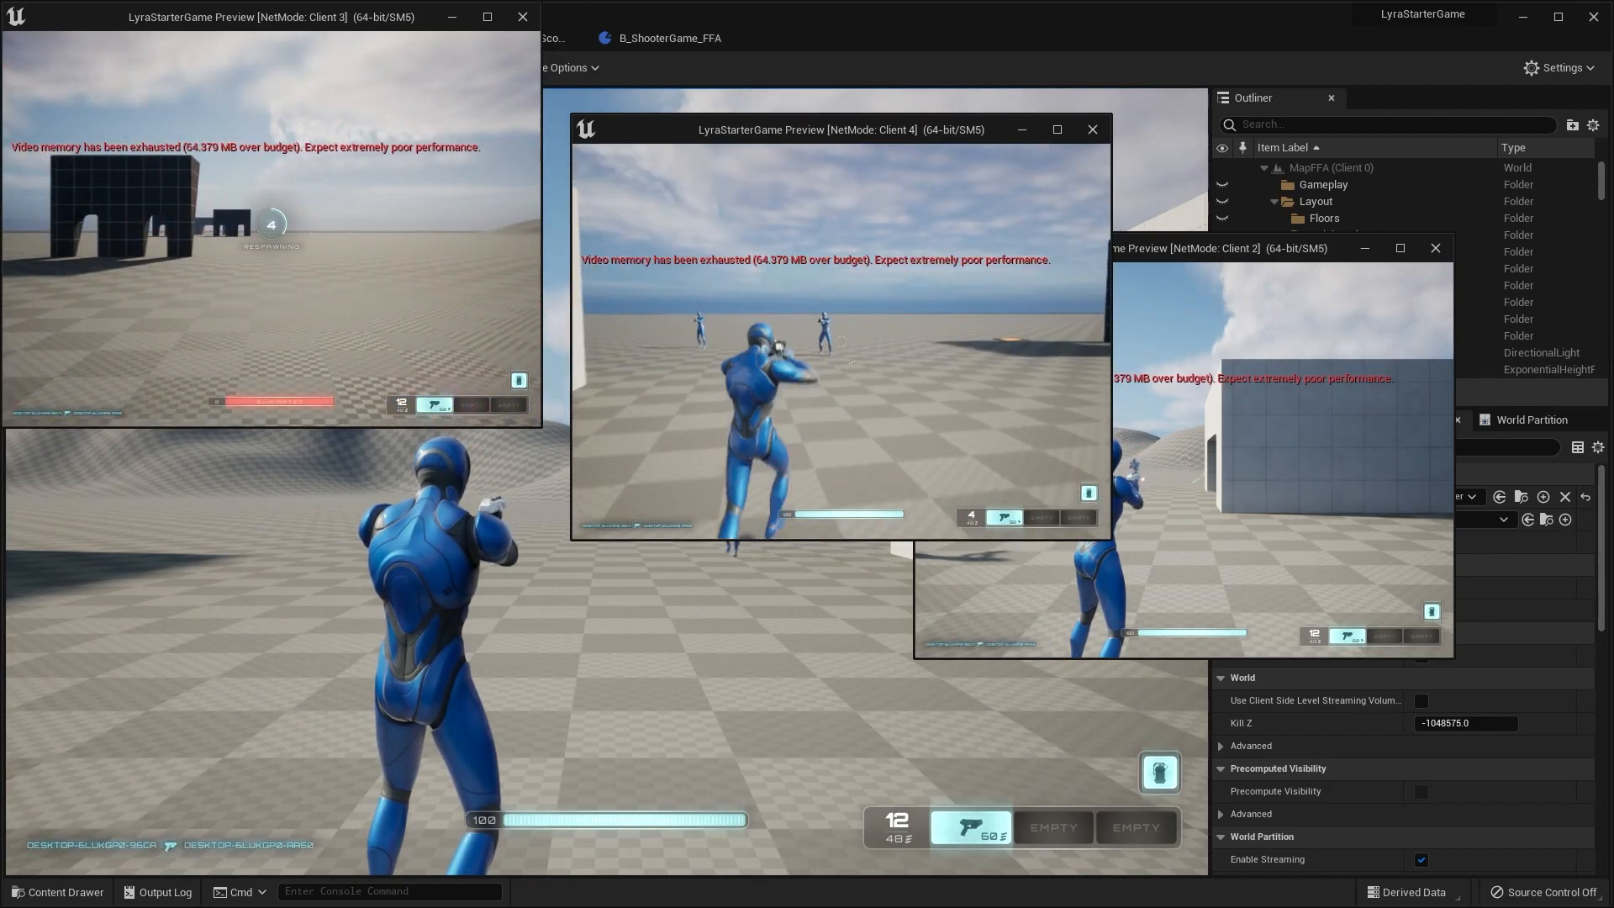
click(841, 341)
click(842, 341)
click(841, 341)
click(841, 341)
click(842, 342)
click(841, 341)
click(841, 341)
click(841, 342)
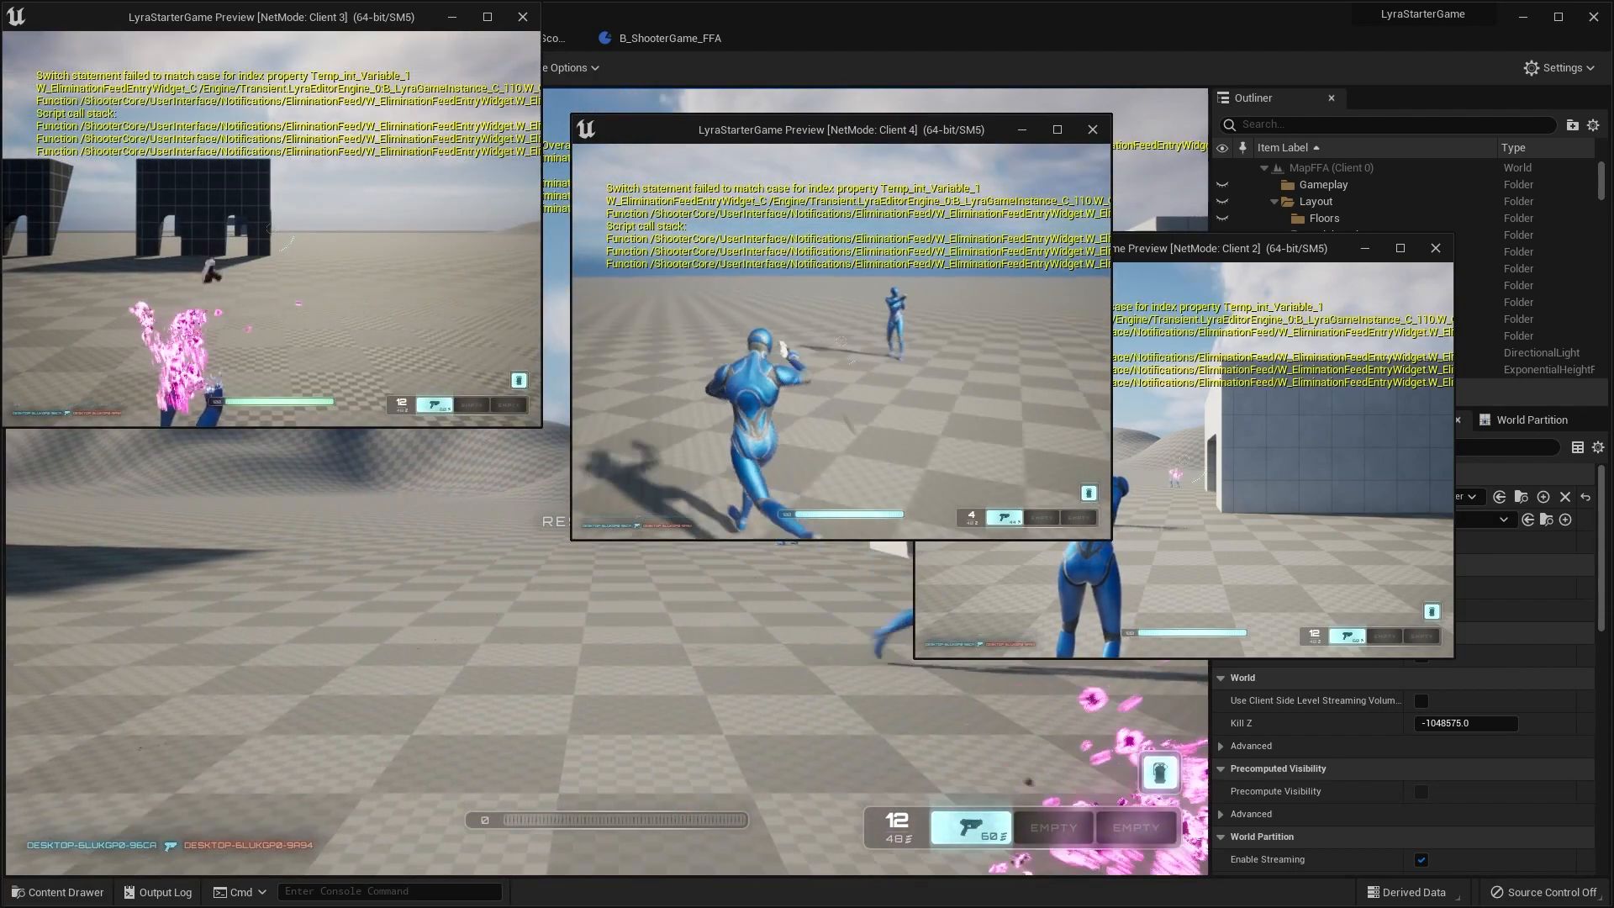
key(Escape)
Step: Examine which blueprint the Play In Editor errors come from, and close the Message Log
drag(675, 652, 987, 643)
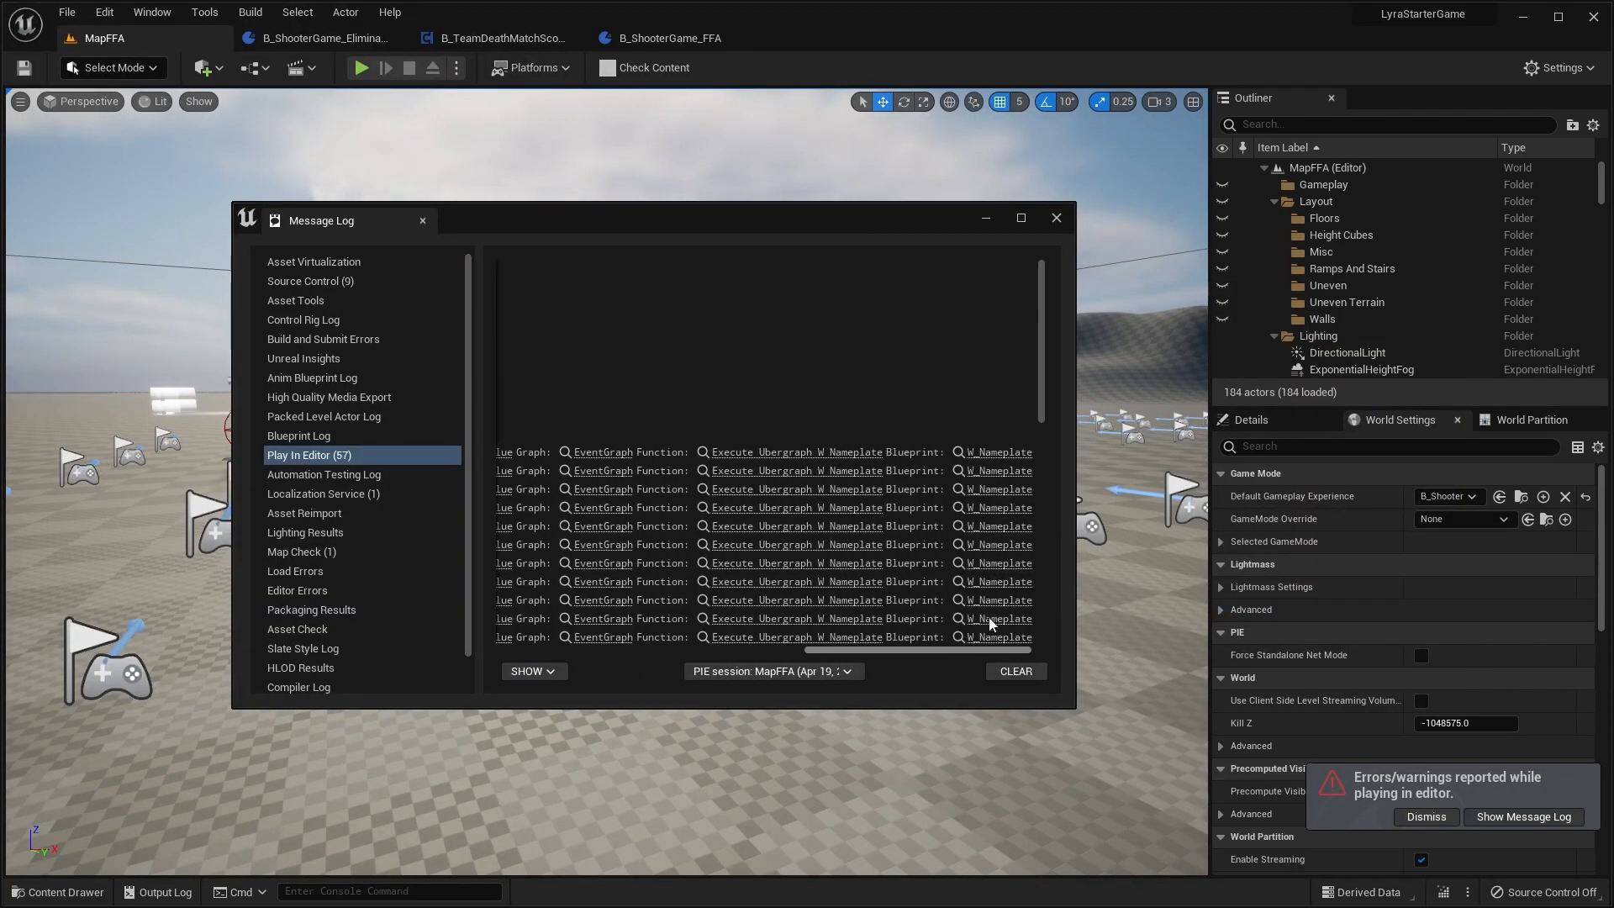
scroll(916, 525, down, 2)
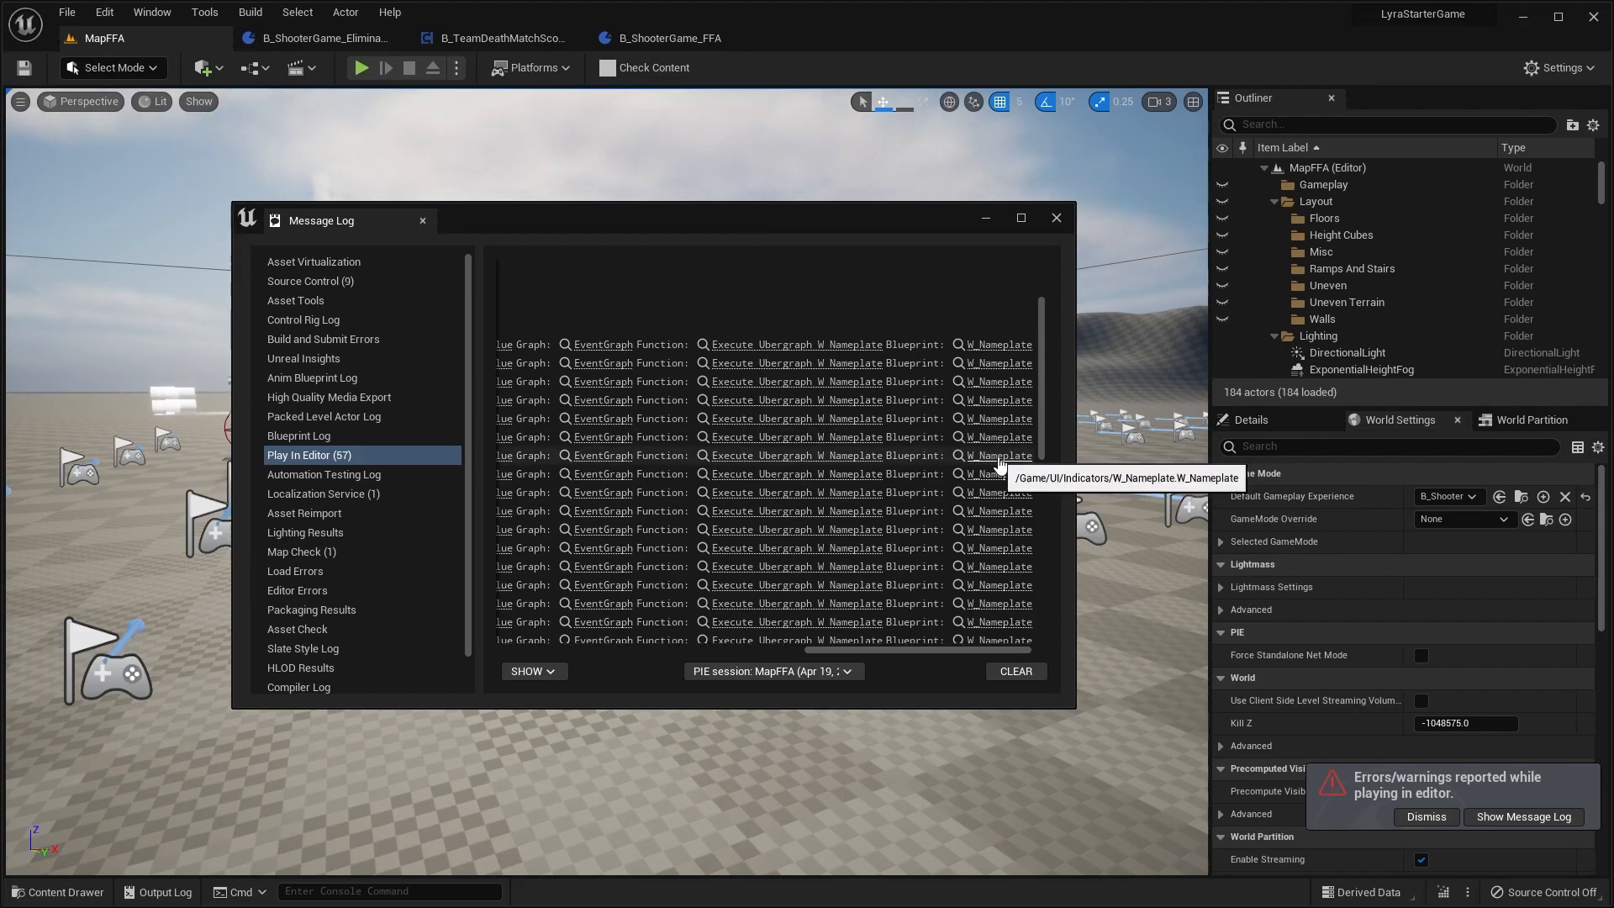
click(1057, 219)
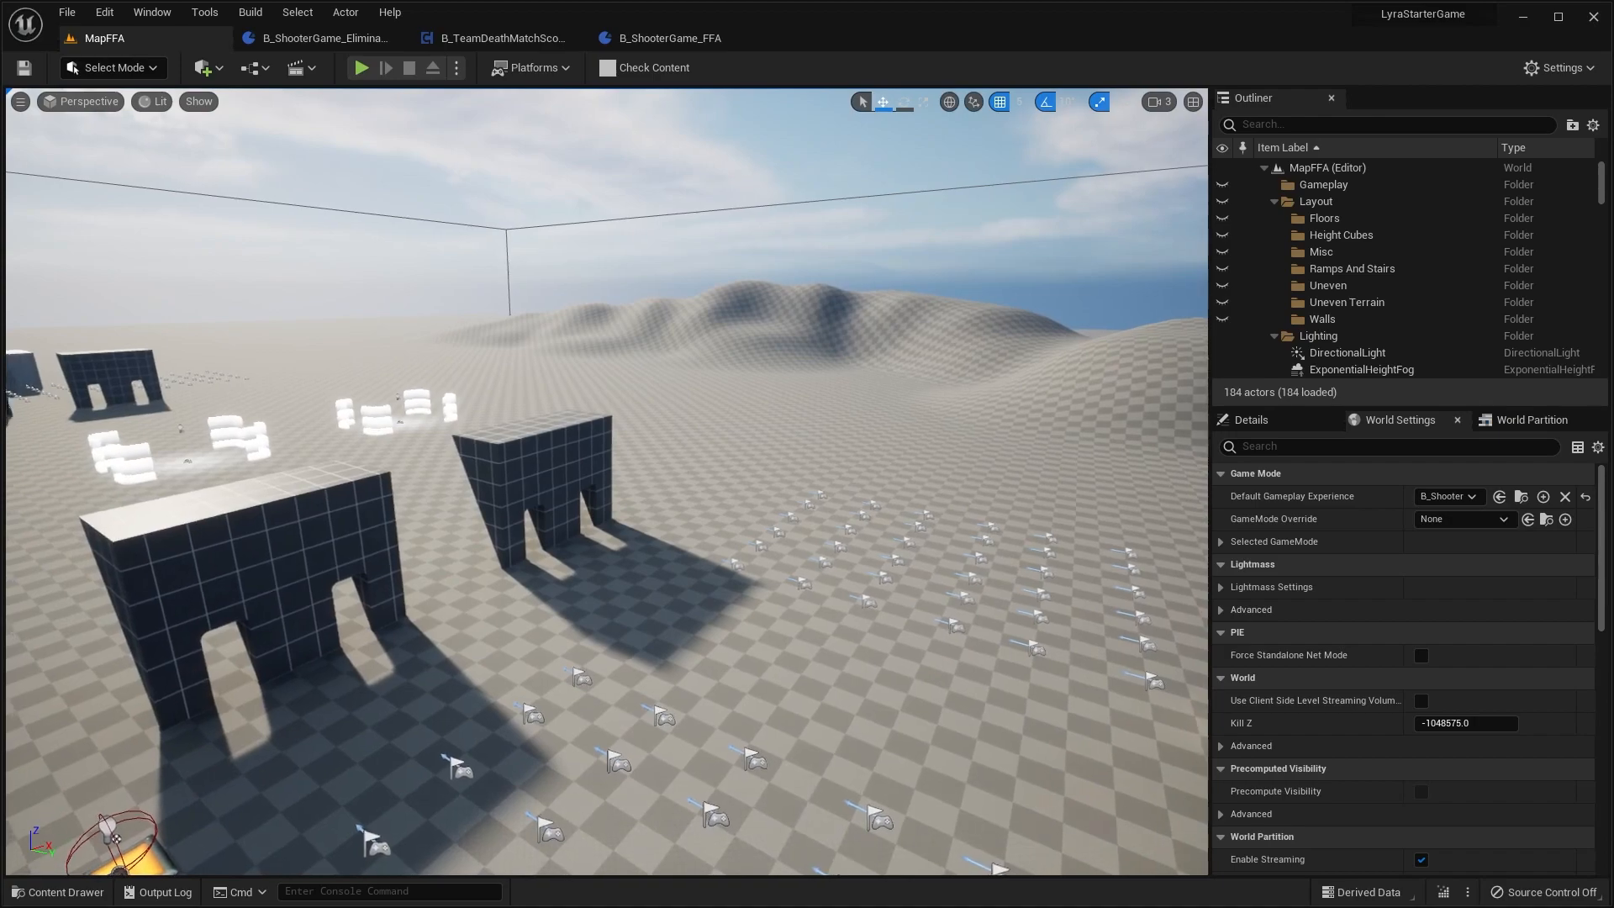
key(w)
right_drag(736, 438, 736, 439)
key(s)
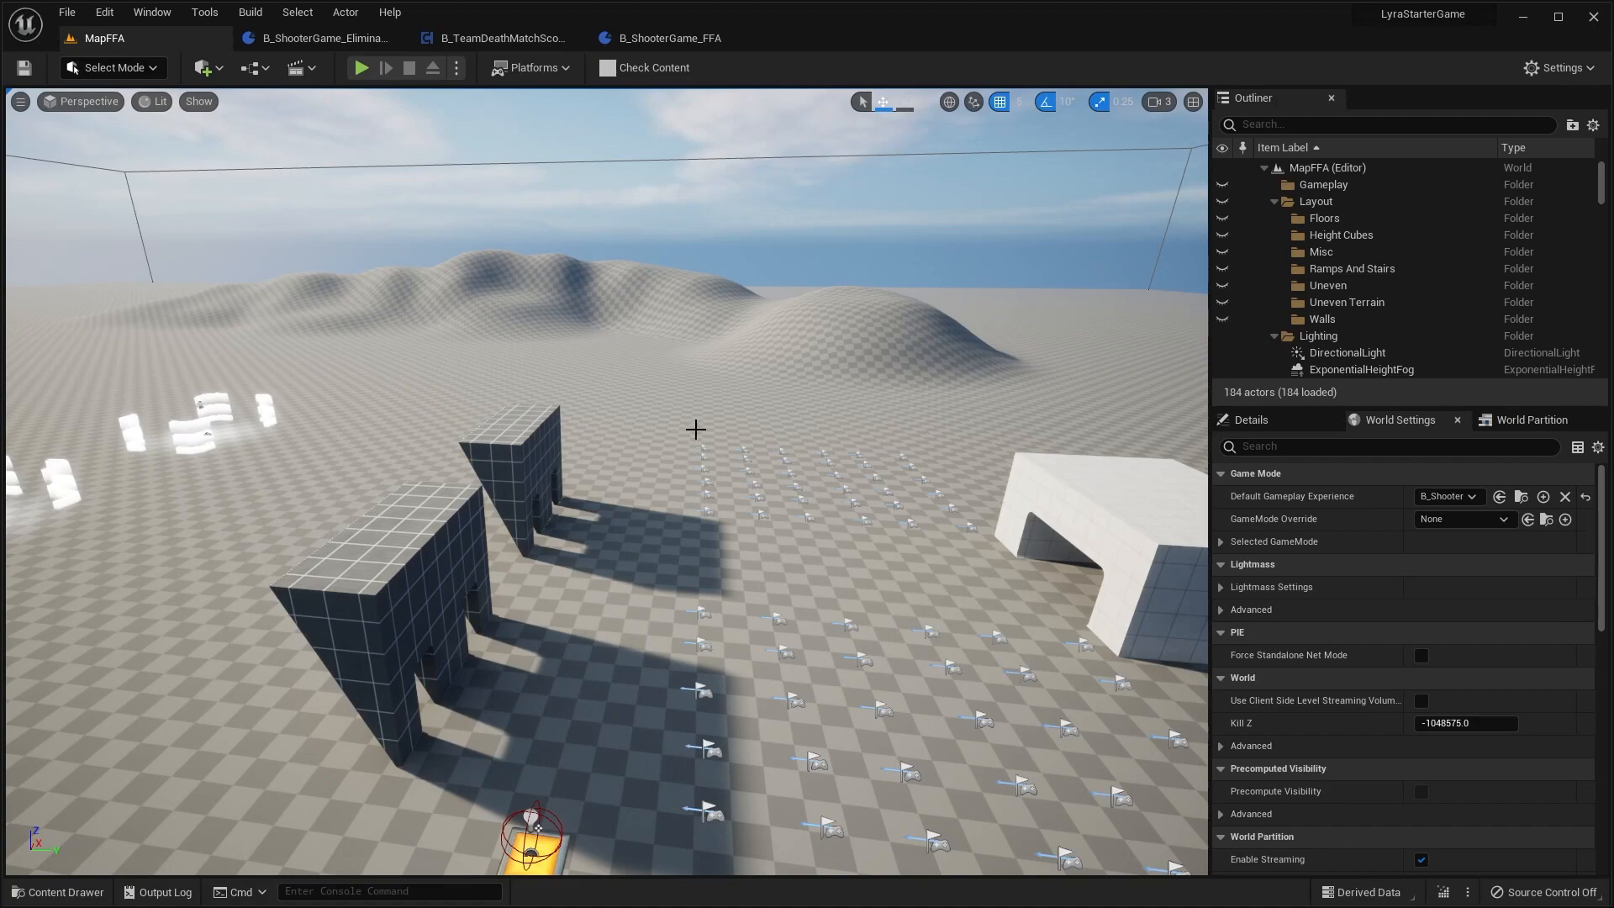
right_drag(695, 433, 695, 433)
key(w)
key(w)
right_drag(815, 288, 816, 287)
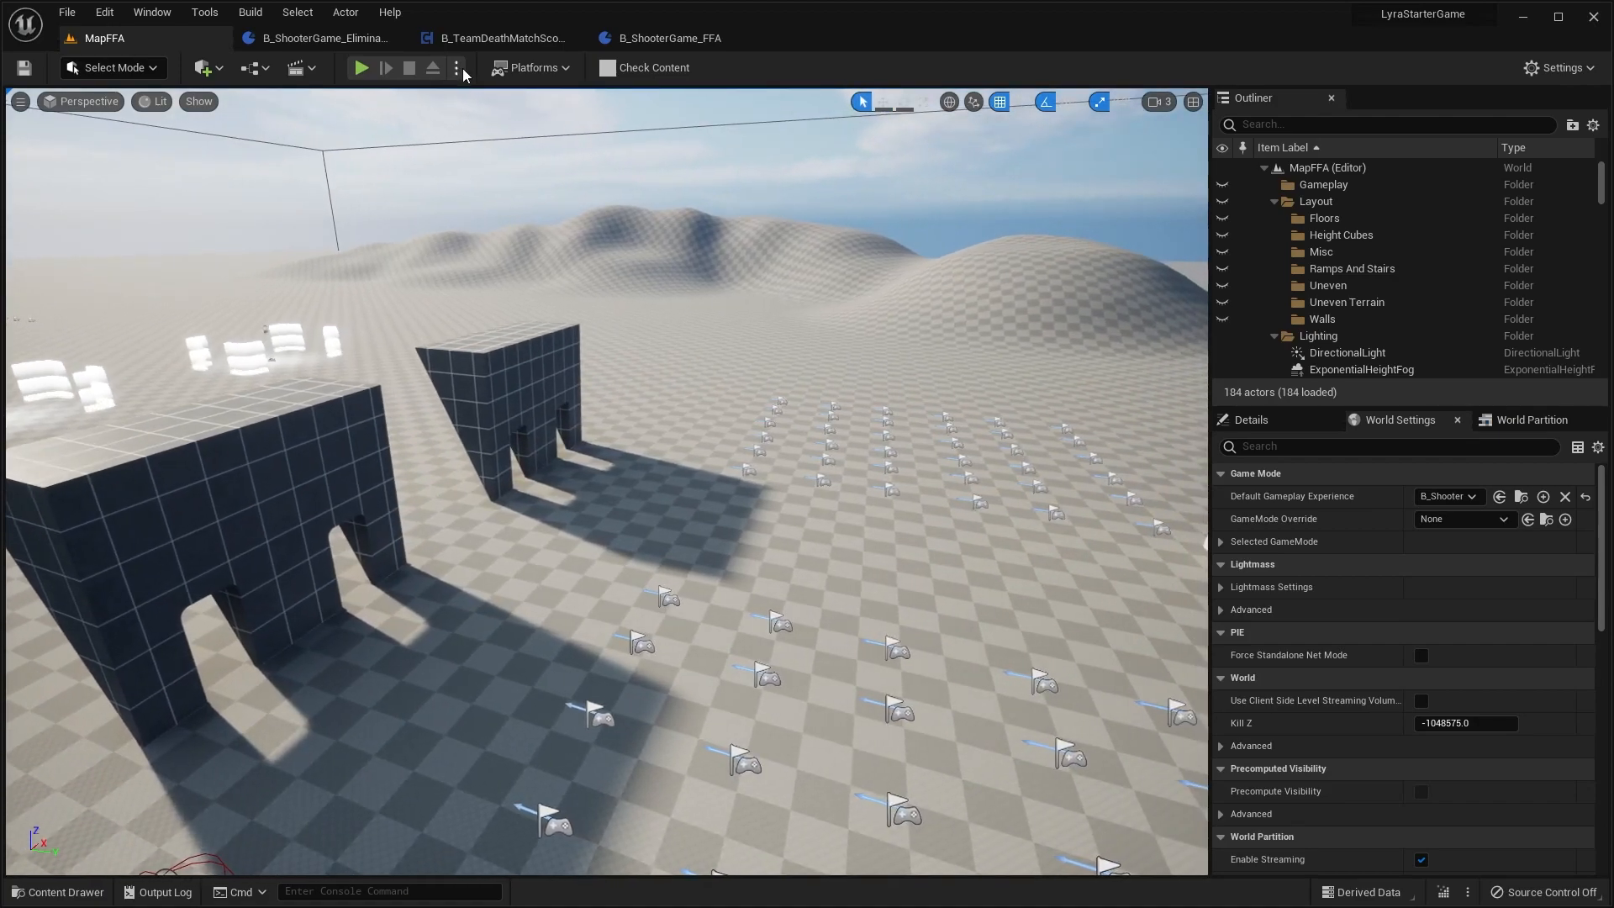
Step: Set the number of players for play-testing to 2
click(457, 68)
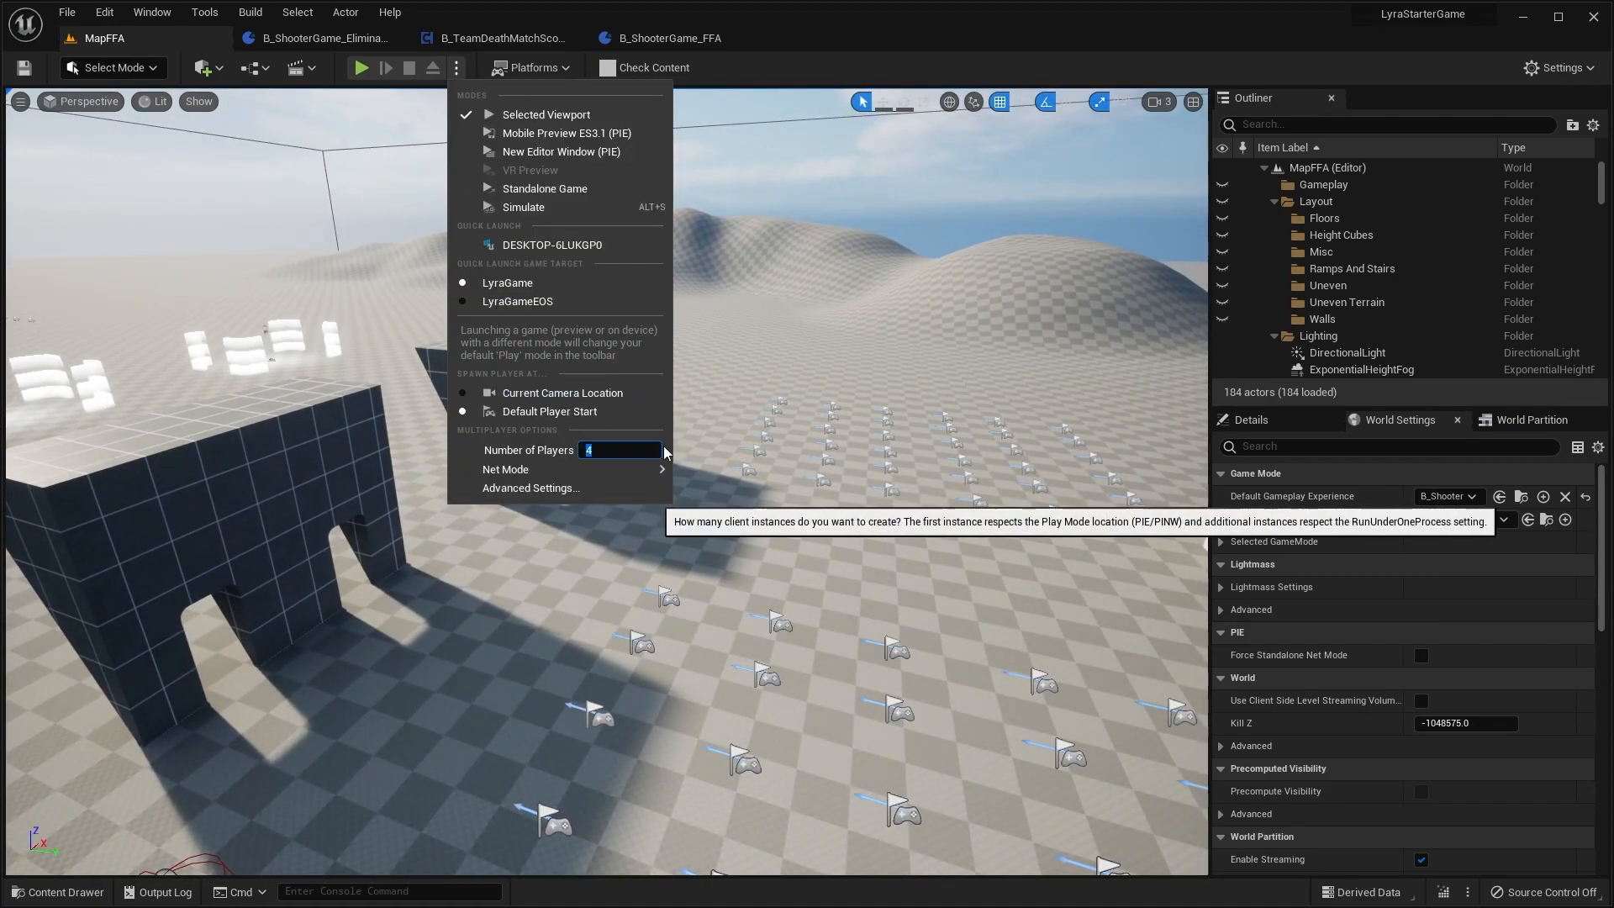
text(2)
mouse_move(639, 469)
click(793, 476)
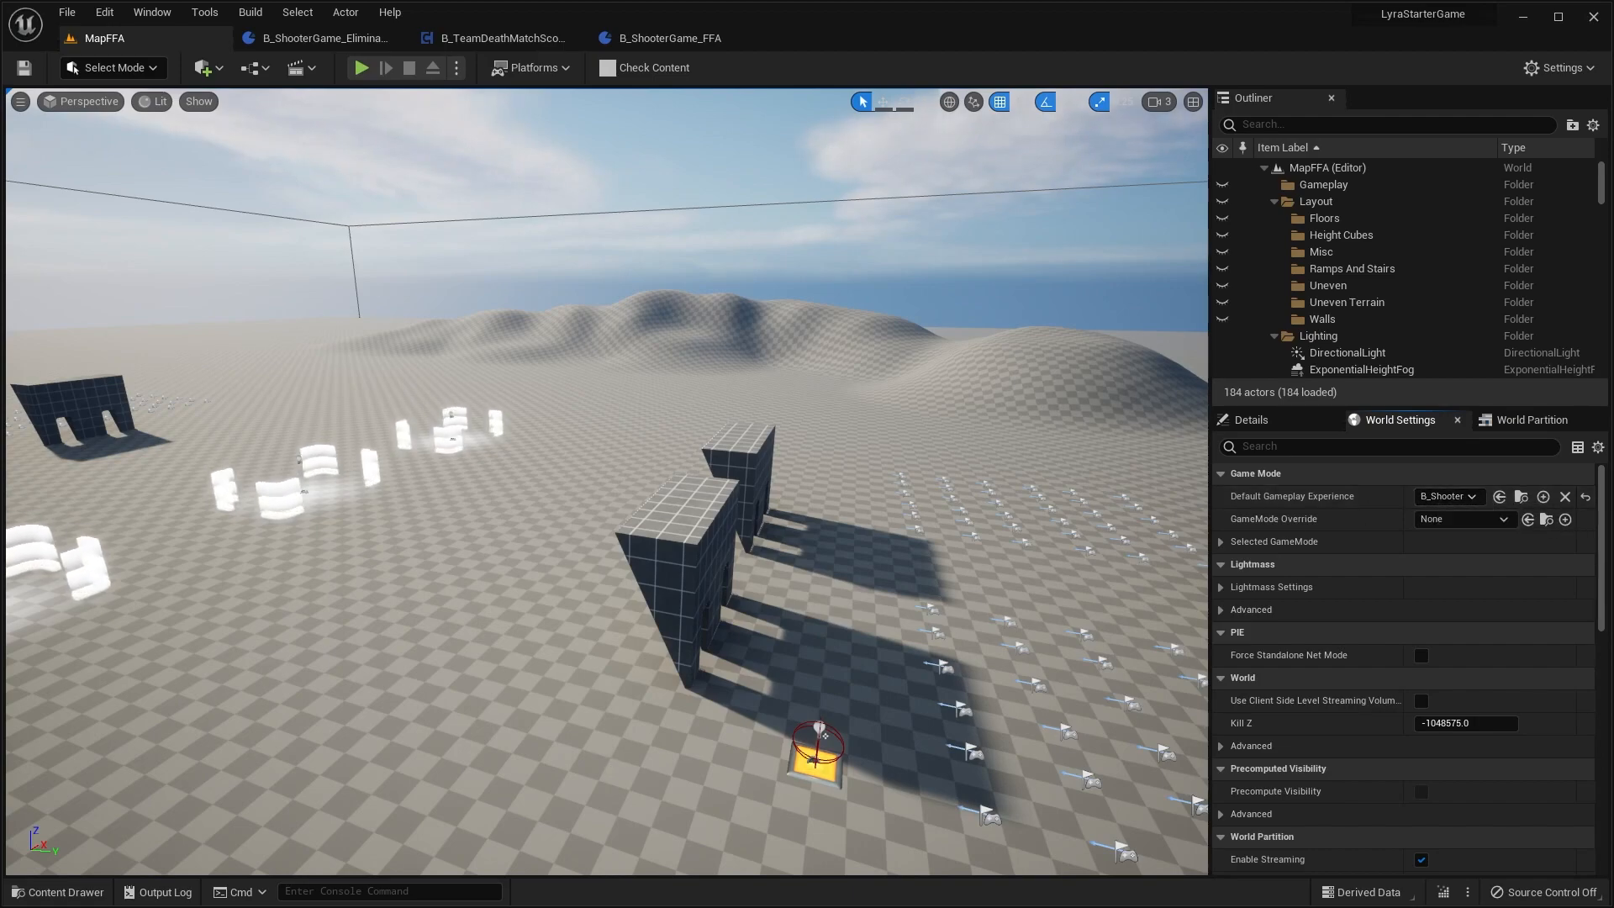
Step: Start a play-test, go to the Lyra front end and bring up the Host a Game screen
click(57, 892)
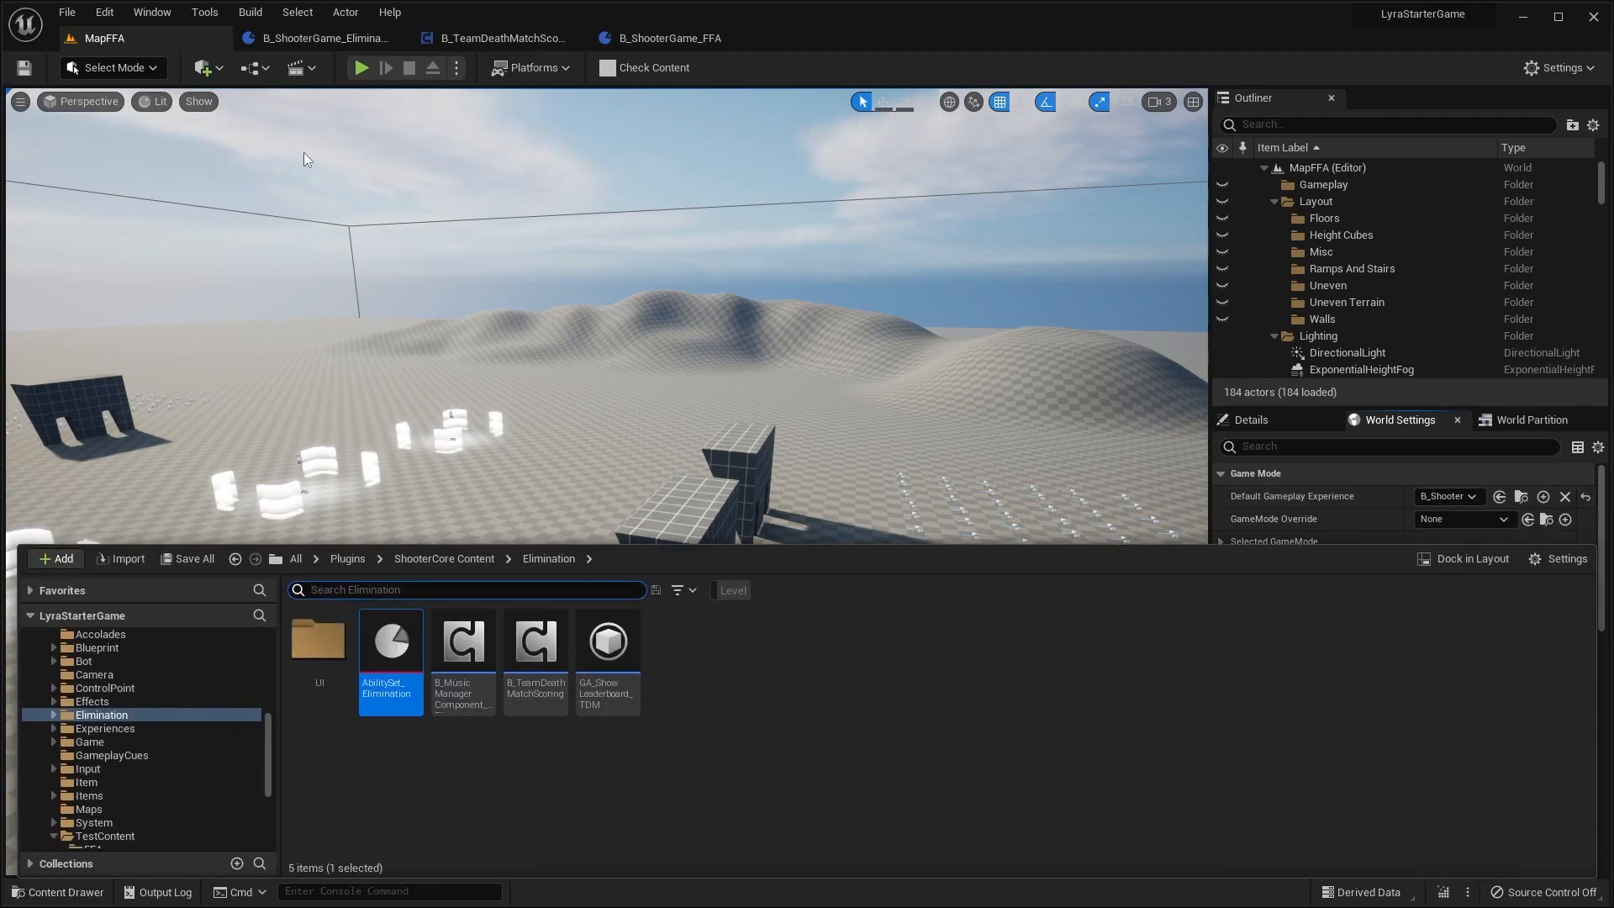
click(362, 68)
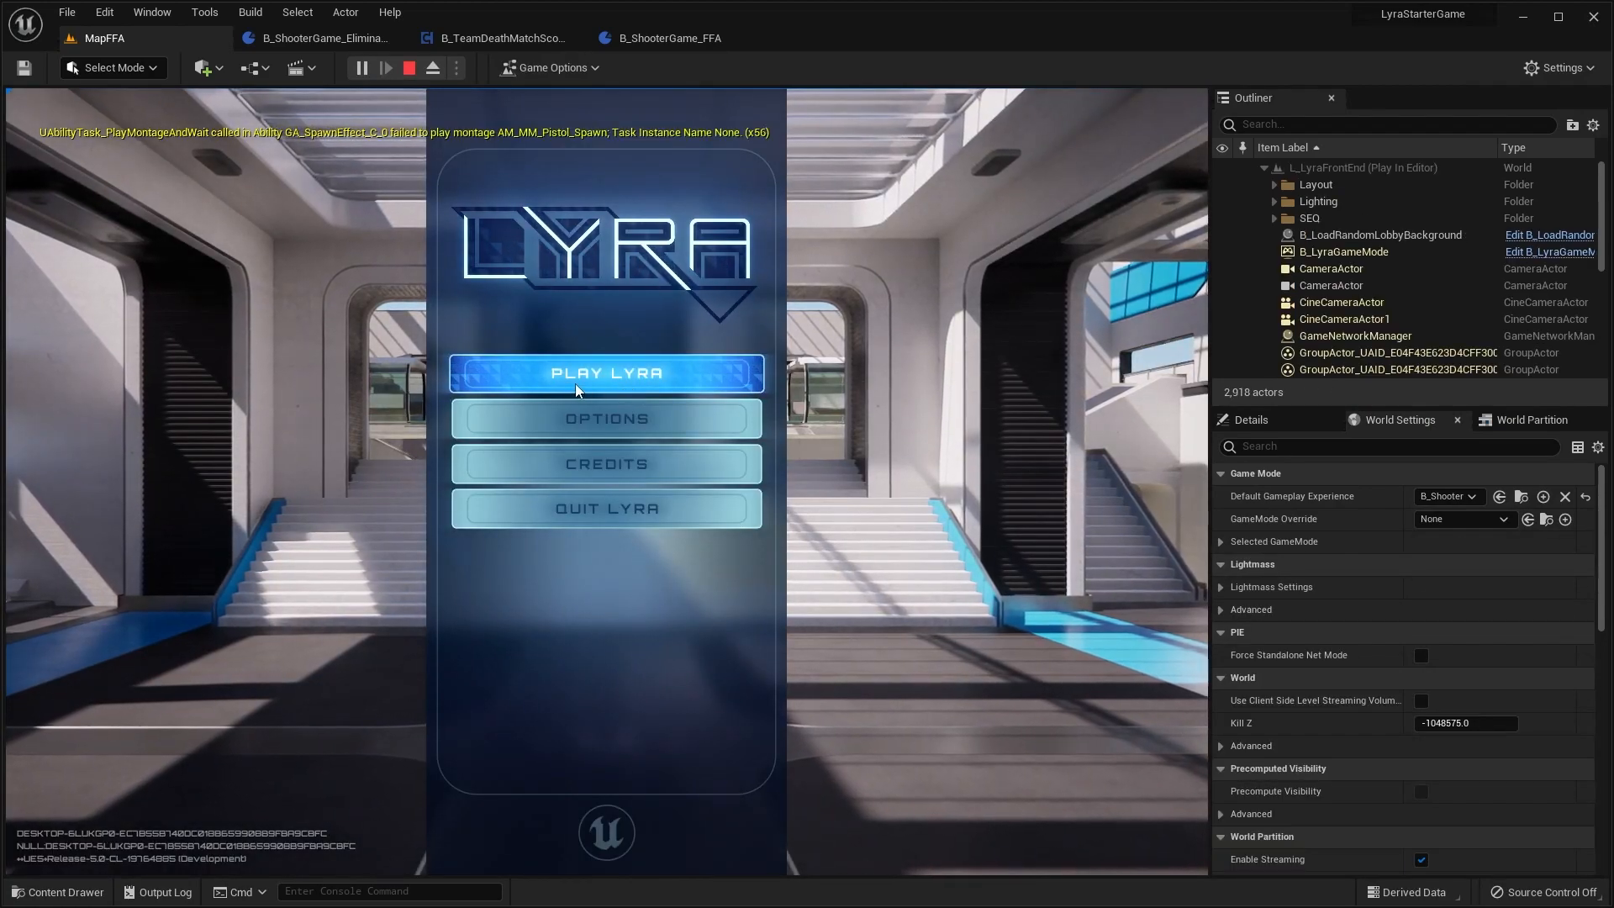
click(617, 375)
click(592, 476)
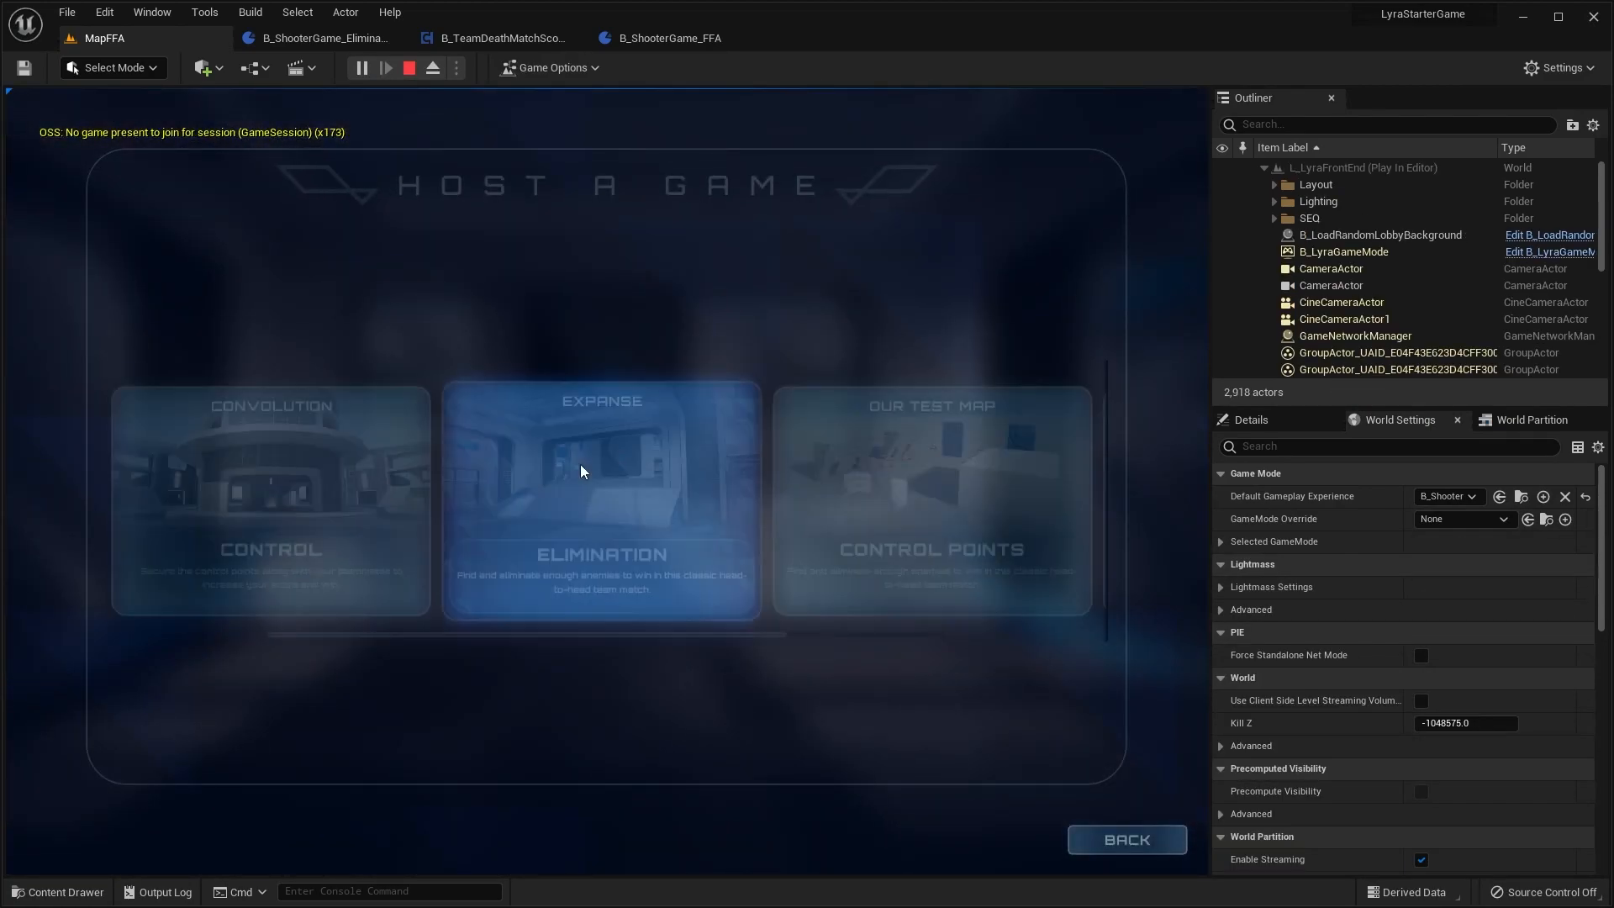
Step: Look through the hostable experiences for the Our Test Map tile, return to the front-end menu and end the play-test
scroll(580, 527, down, 7)
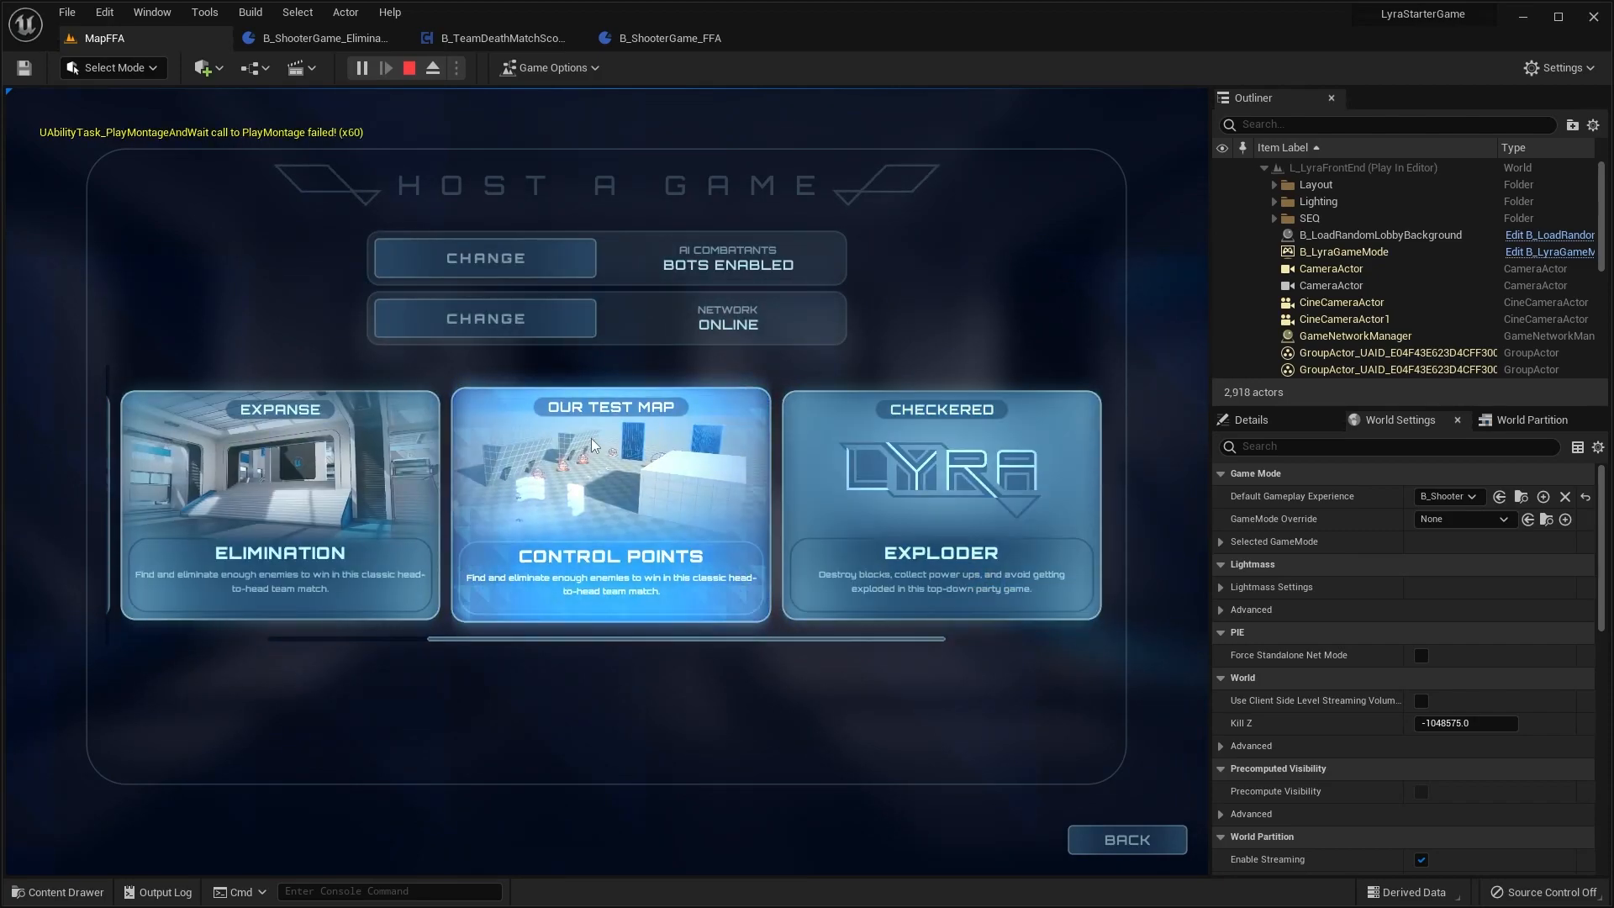
click(597, 488)
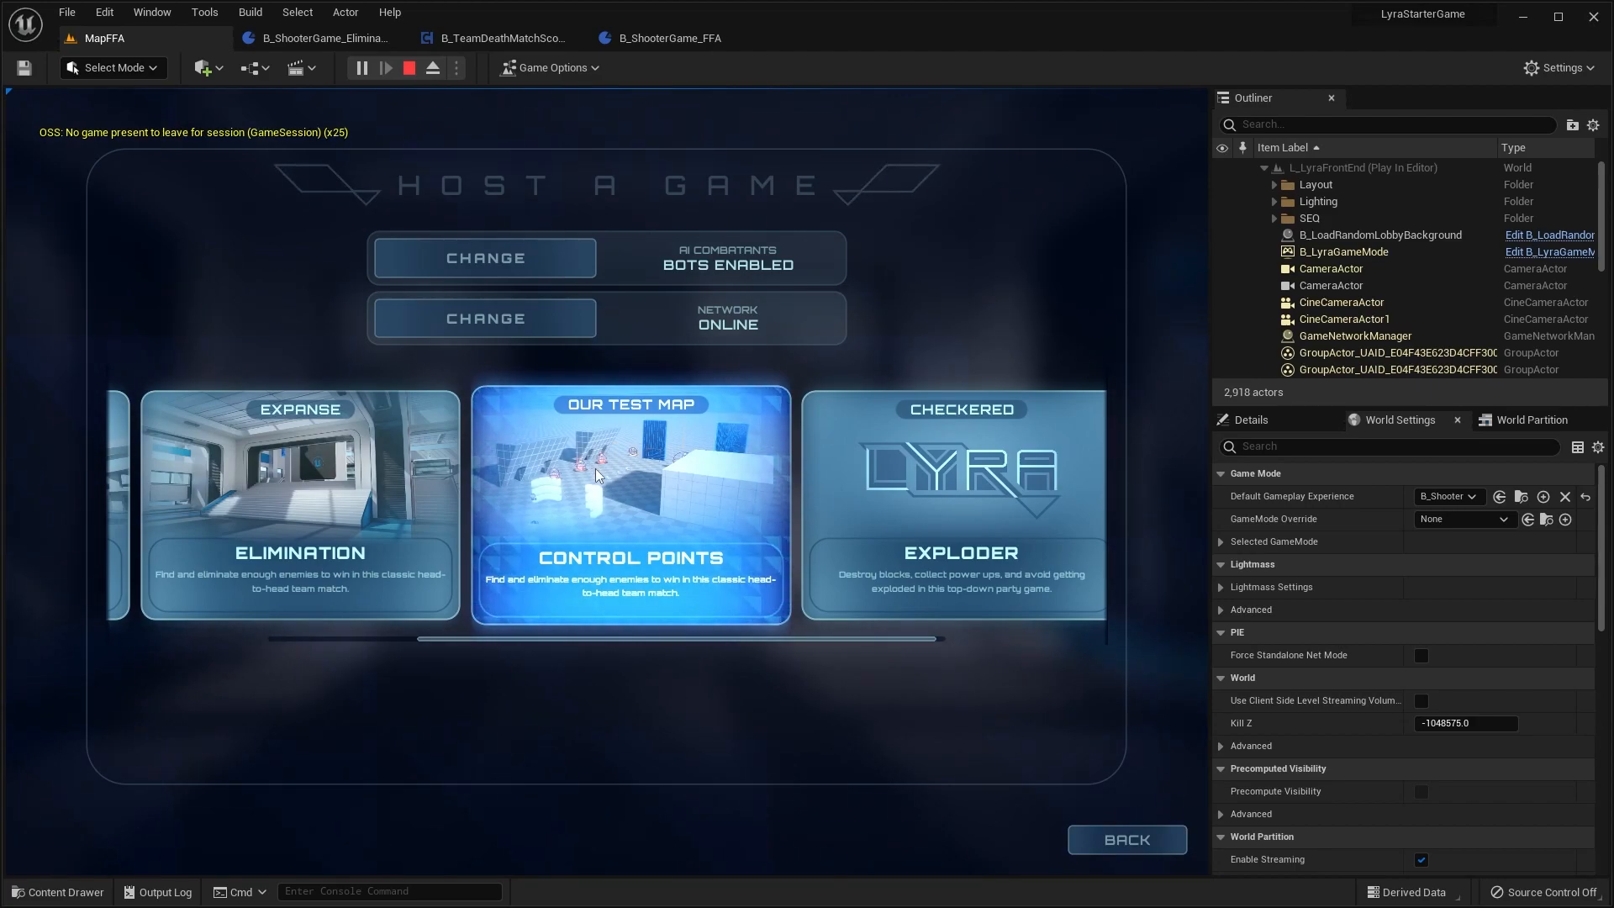
scroll(614, 516, down, 1)
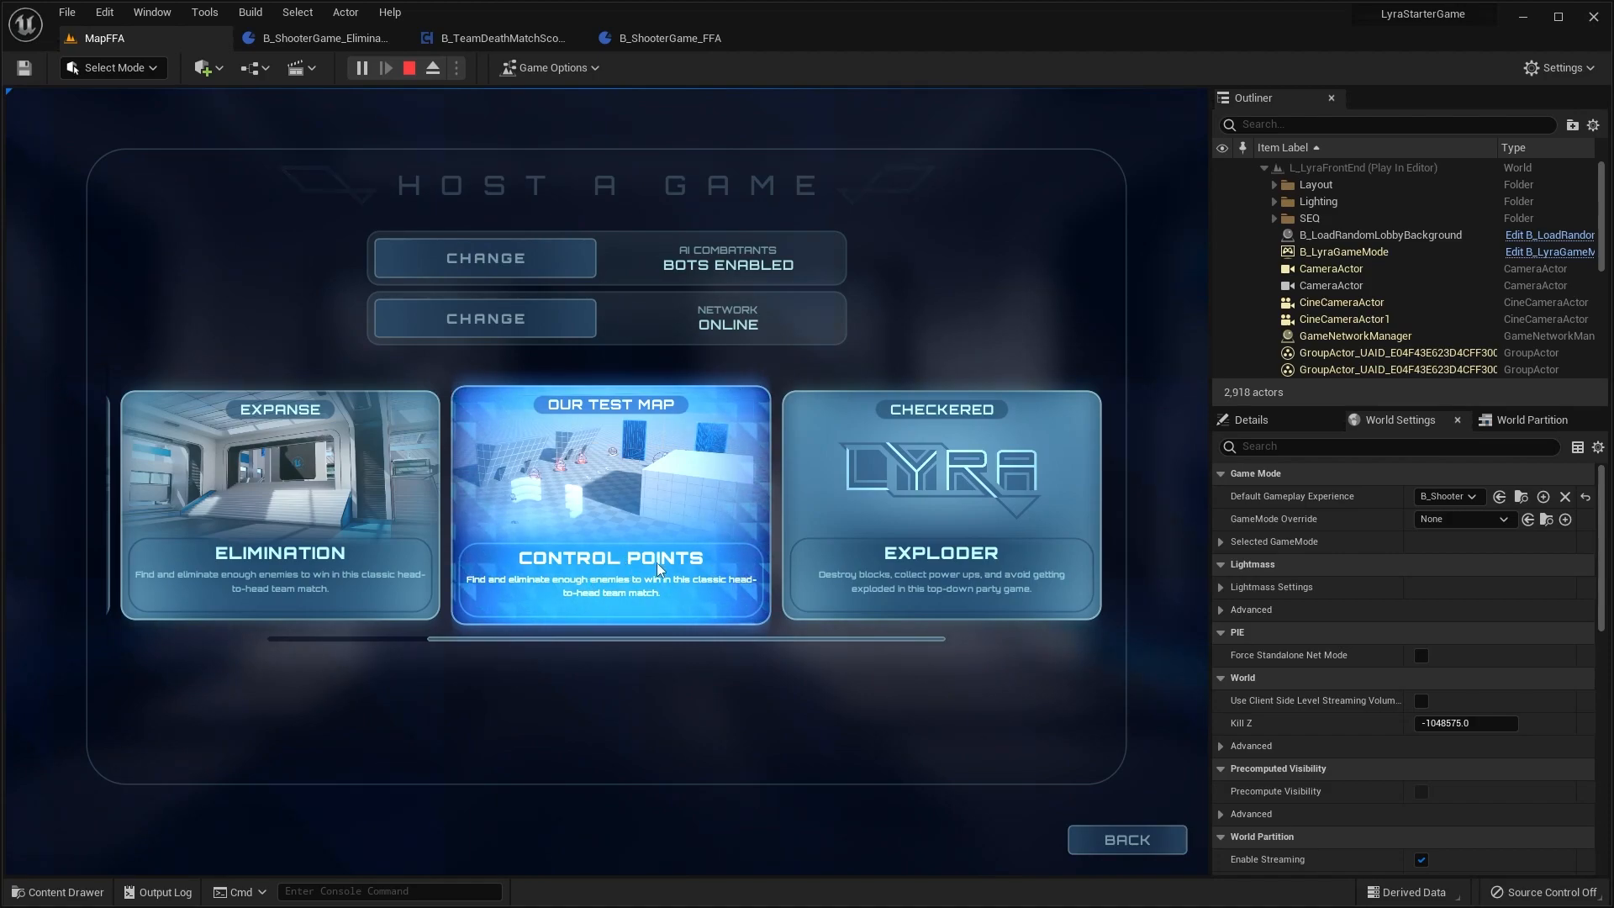
key(Escape)
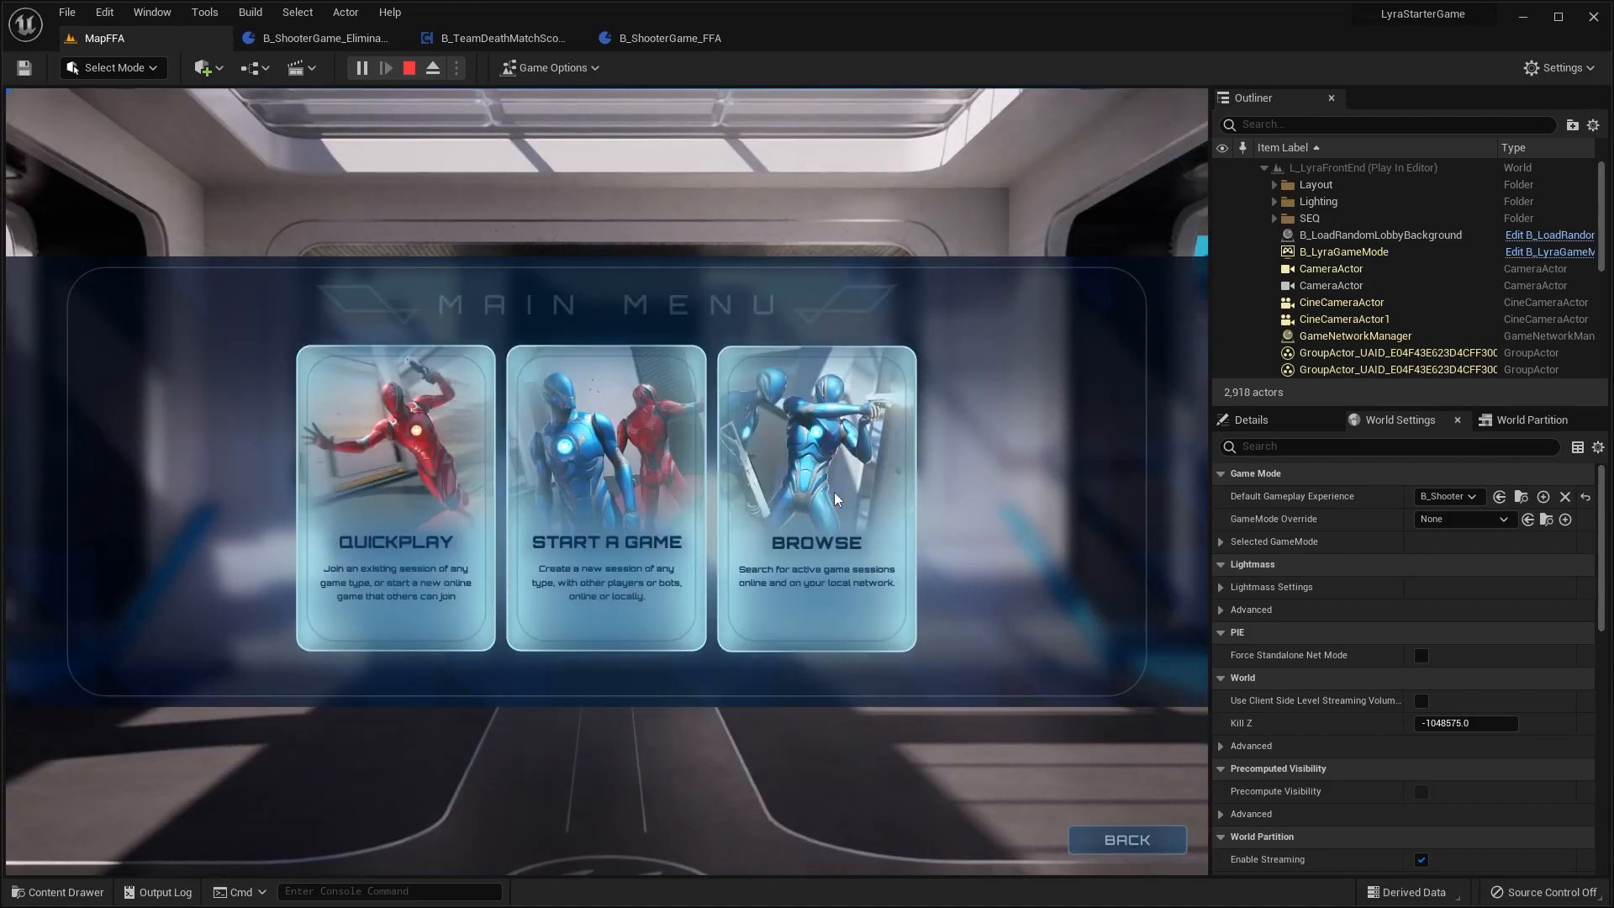
click(1134, 834)
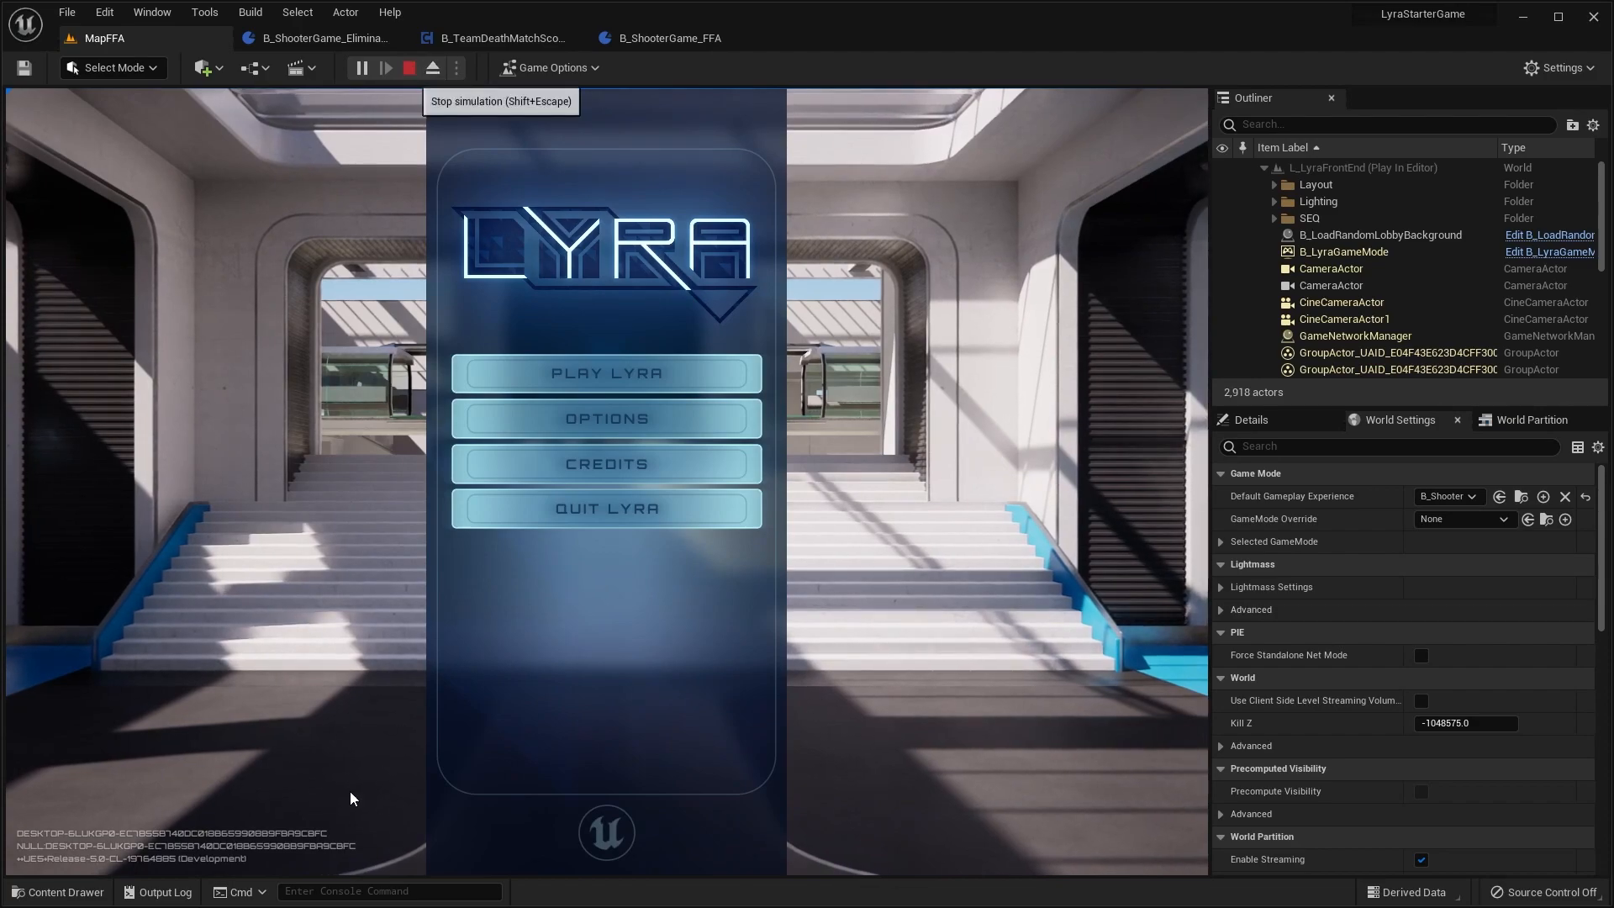
click(409, 67)
Step: Browse the project content to the System/Playlists folder of ShooterMaps Content
click(58, 892)
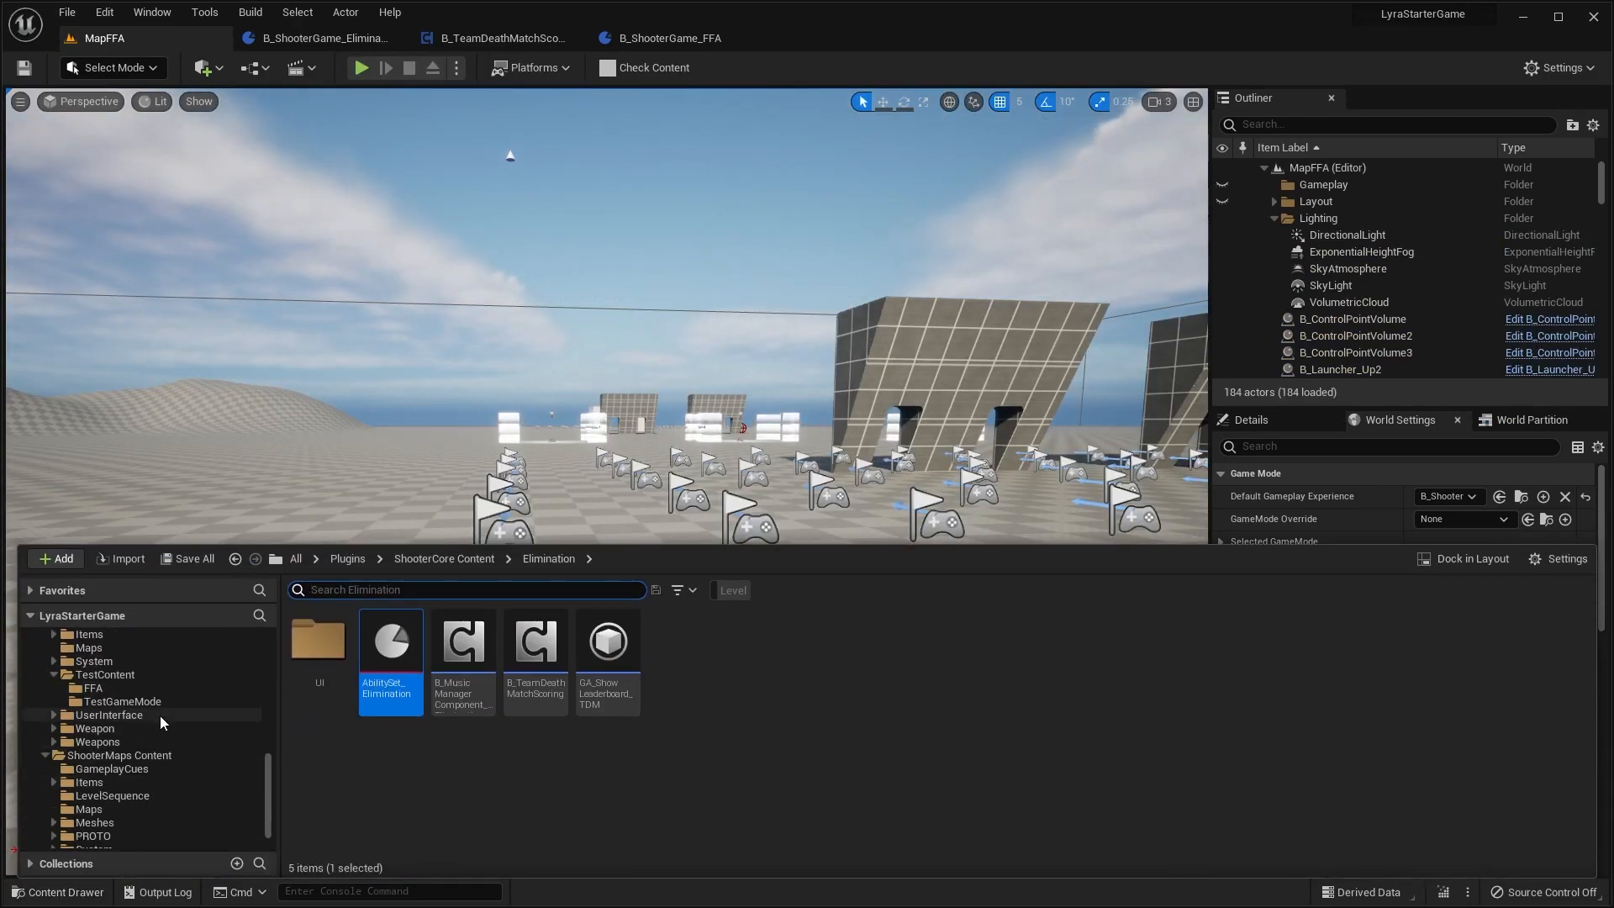
click(126, 756)
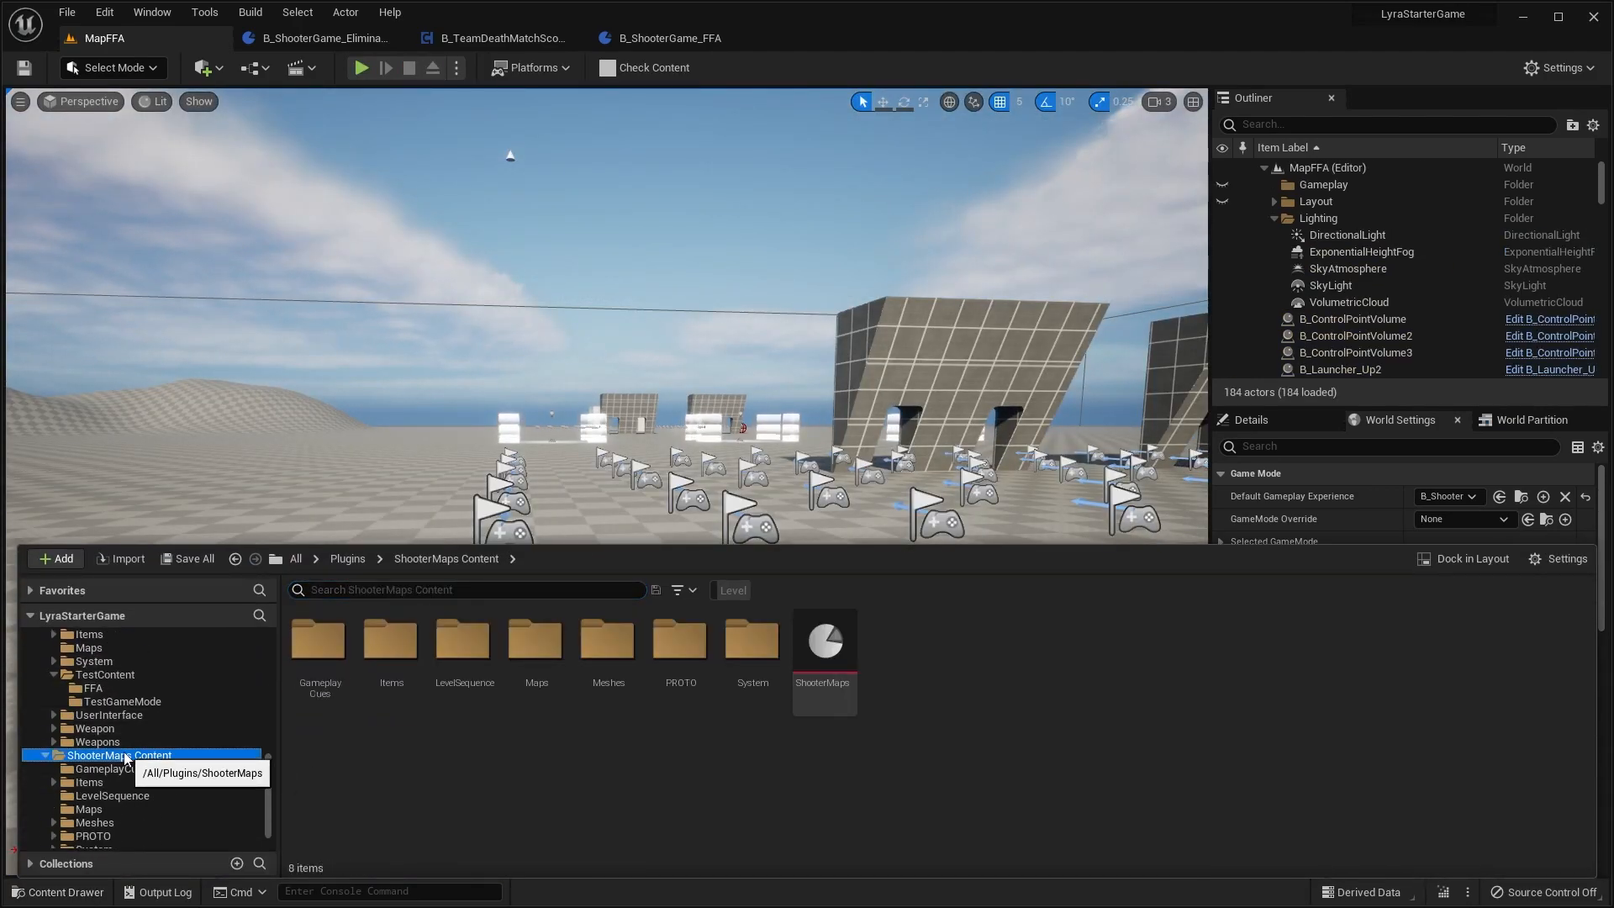
scroll(121, 752, down, 2)
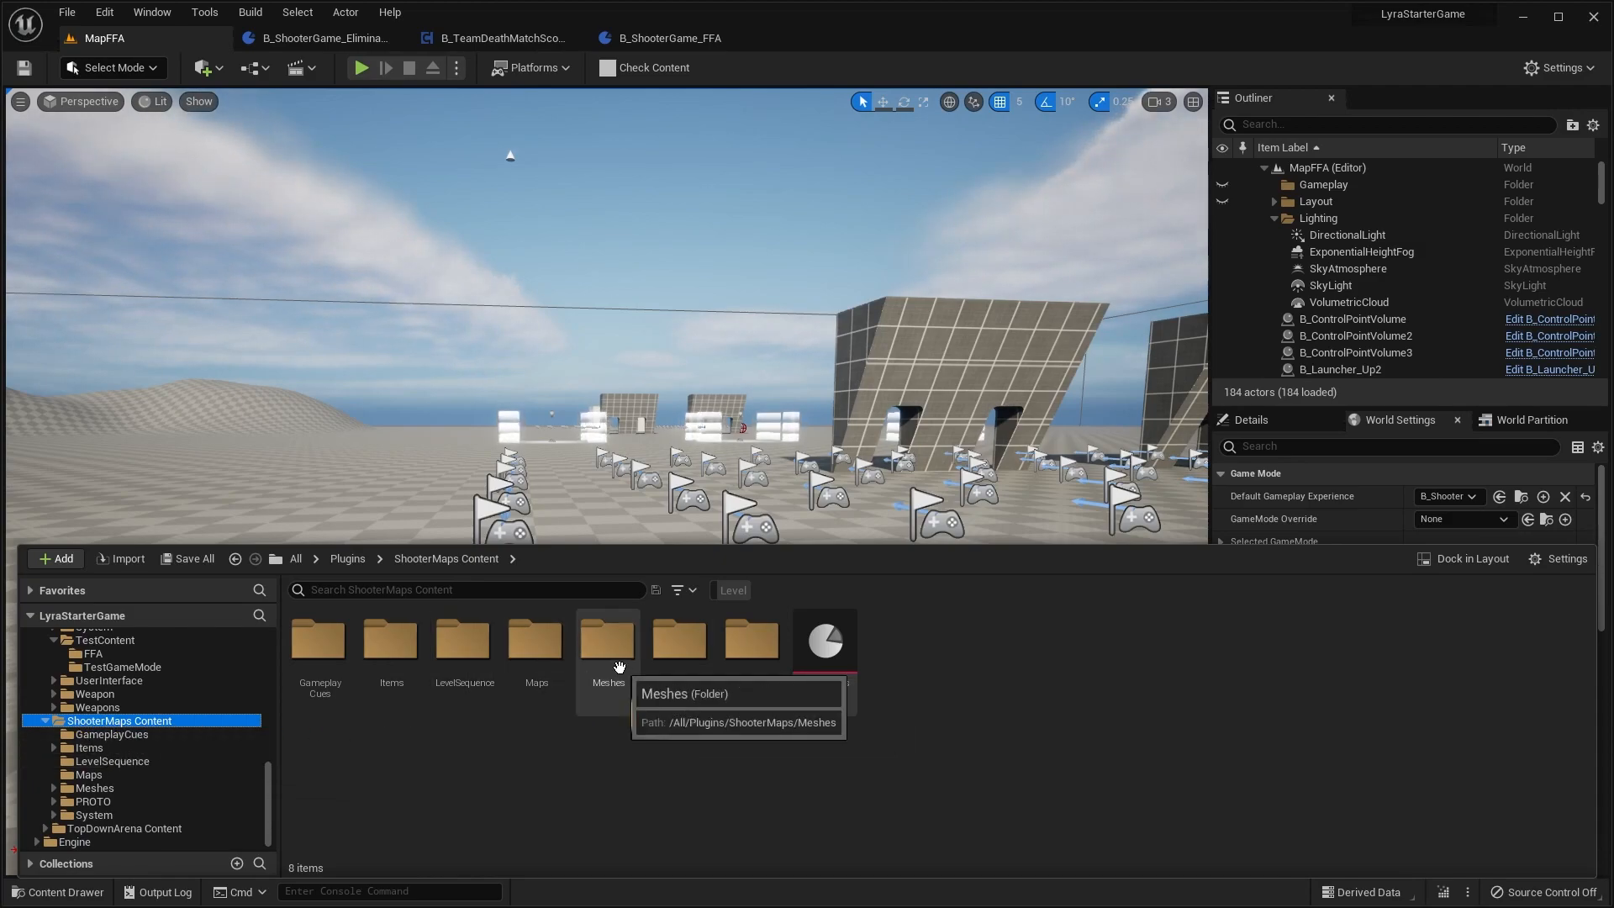
double_click(757, 664)
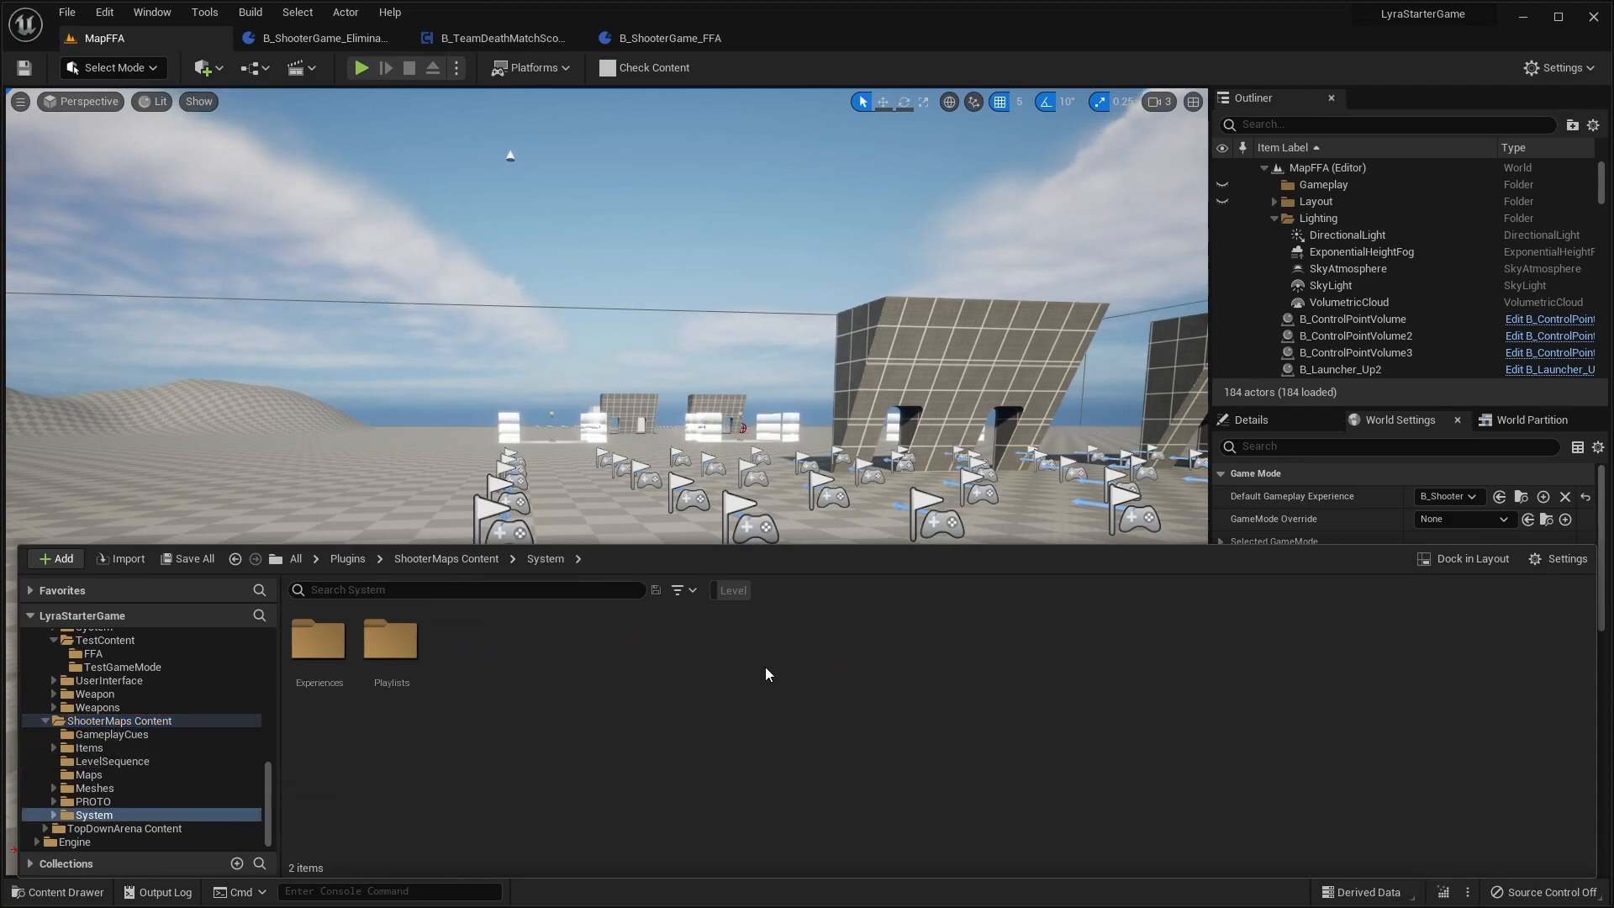
double_click(397, 653)
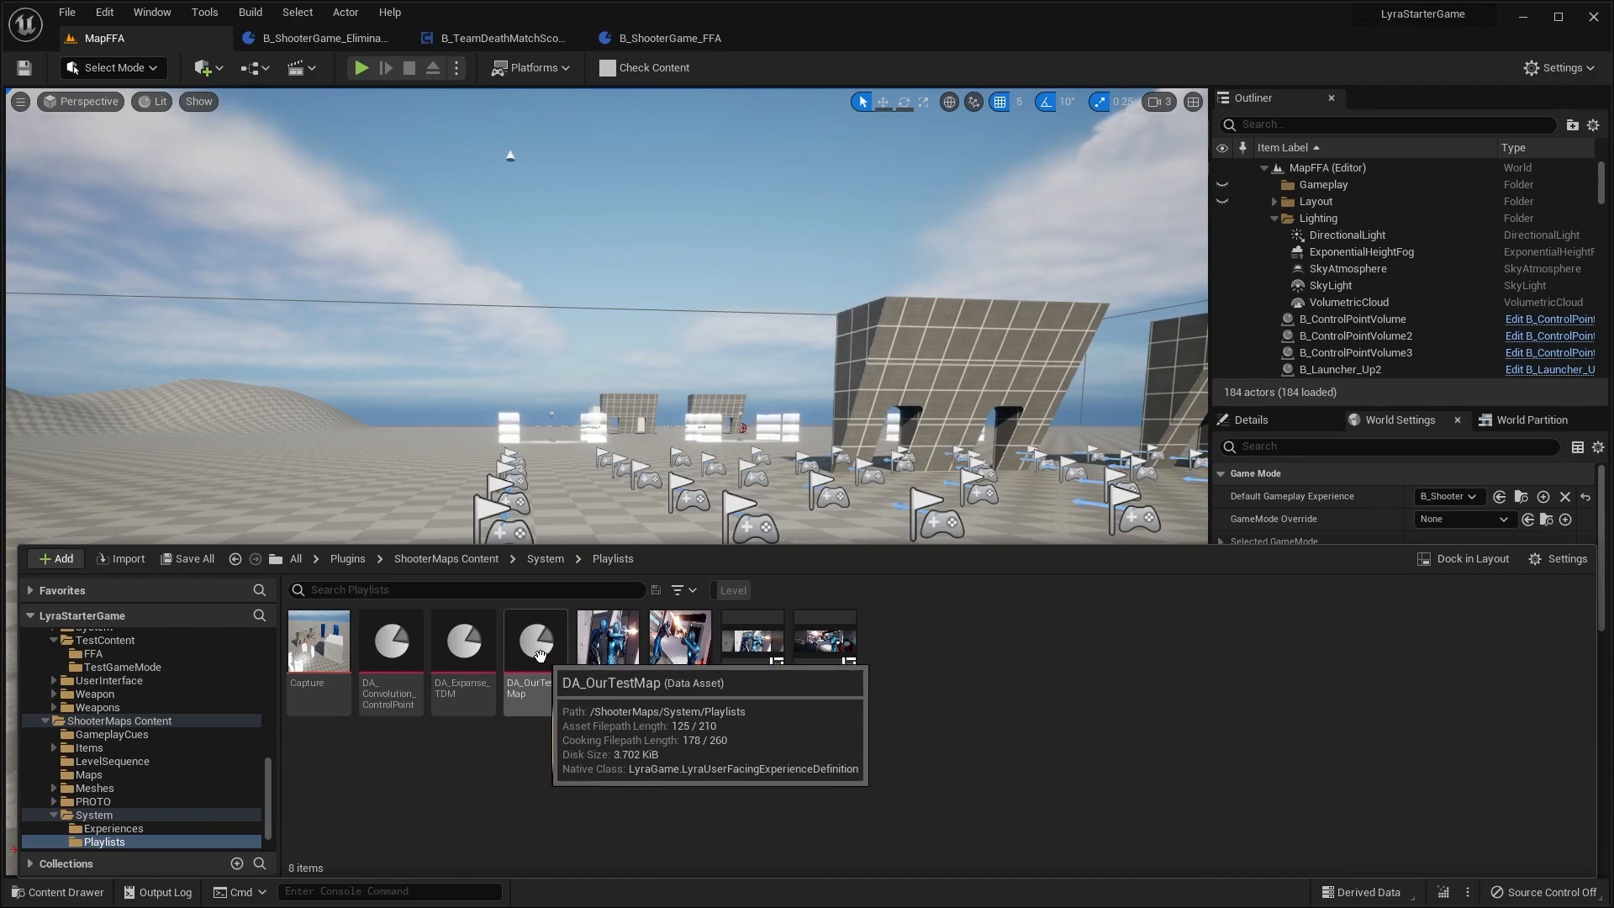
Step: Check the DA_Convolution_ControlPoint and DA_Expanse_TDM data assets in the Playlists folder, and open DA_OurTestMap for editing
click(431, 697)
click(391, 686)
ctrl+click(477, 689)
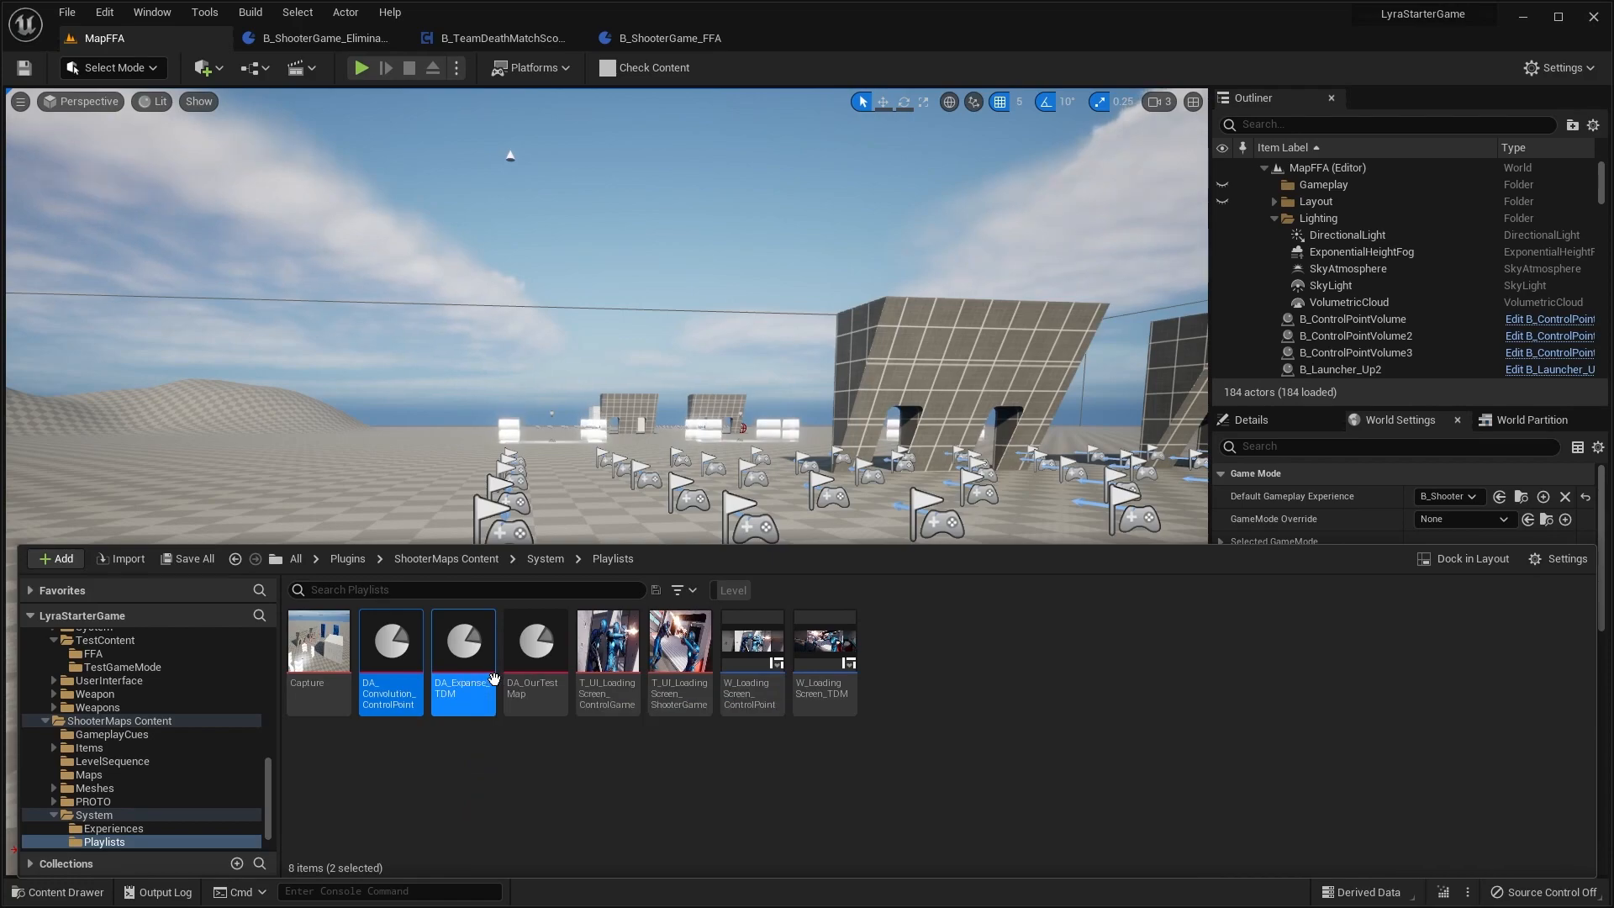
click(496, 744)
right_click(454, 652)
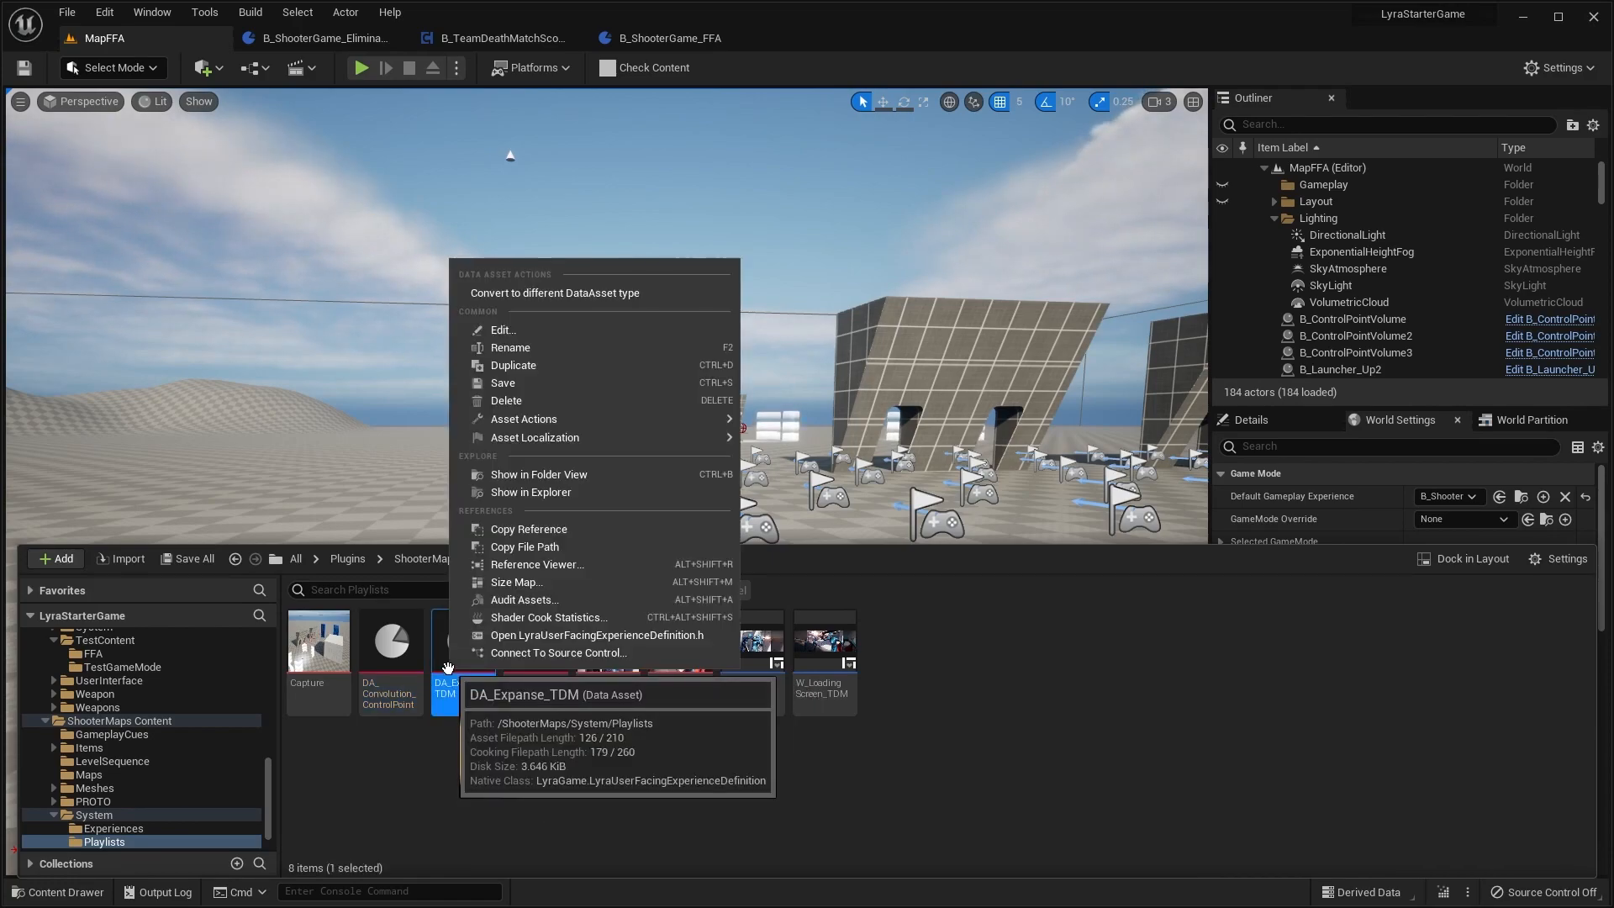
click(545, 783)
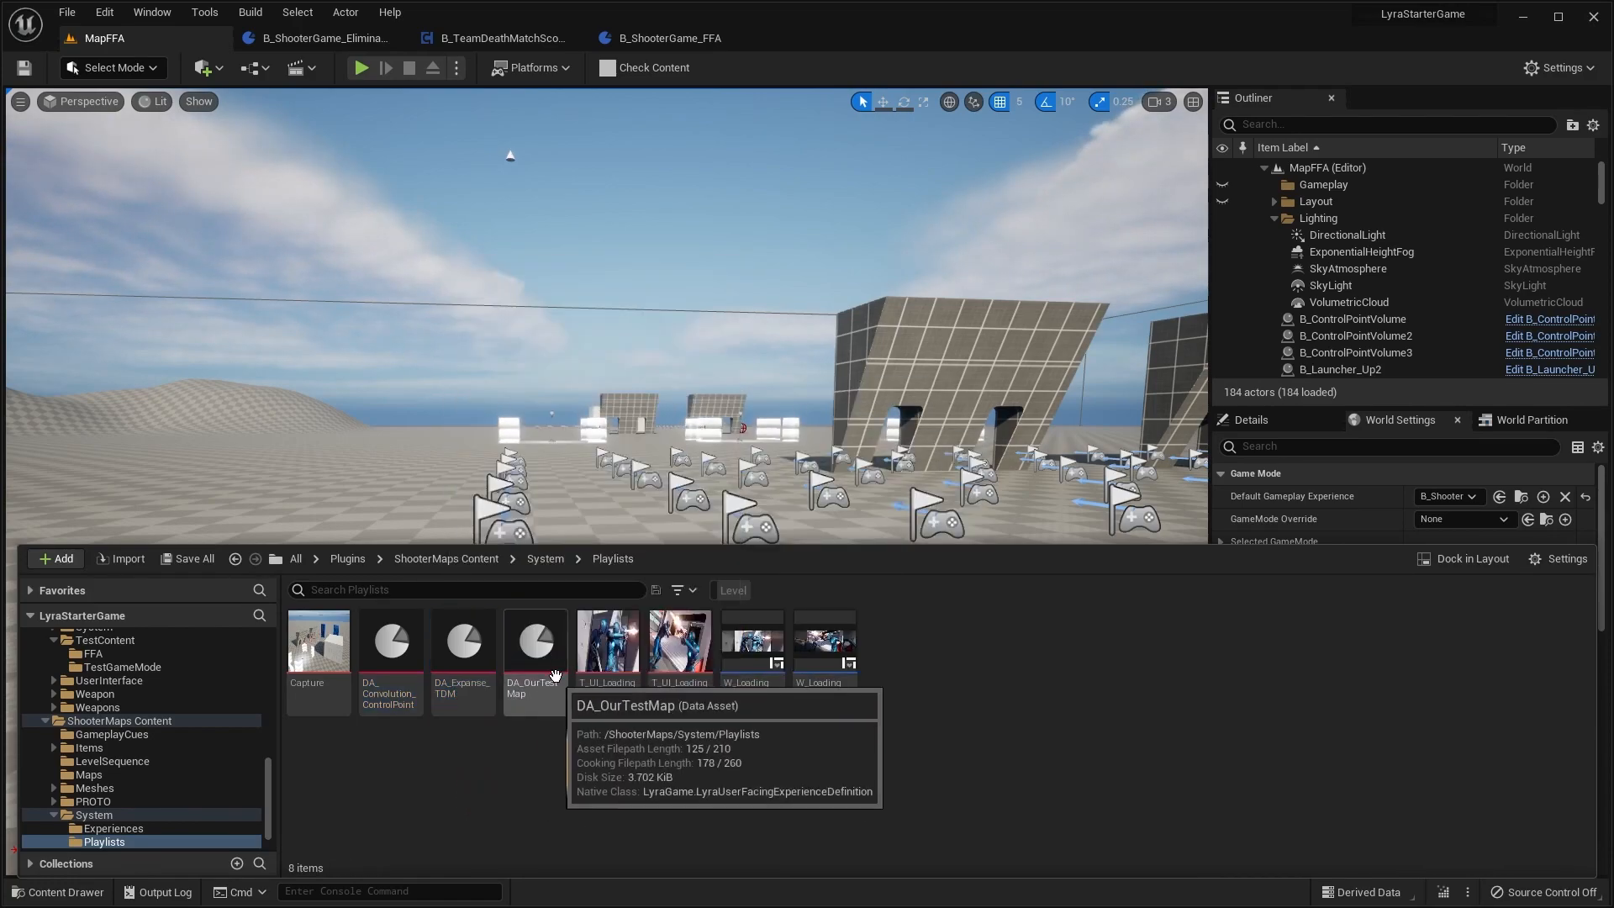
double_click(536, 664)
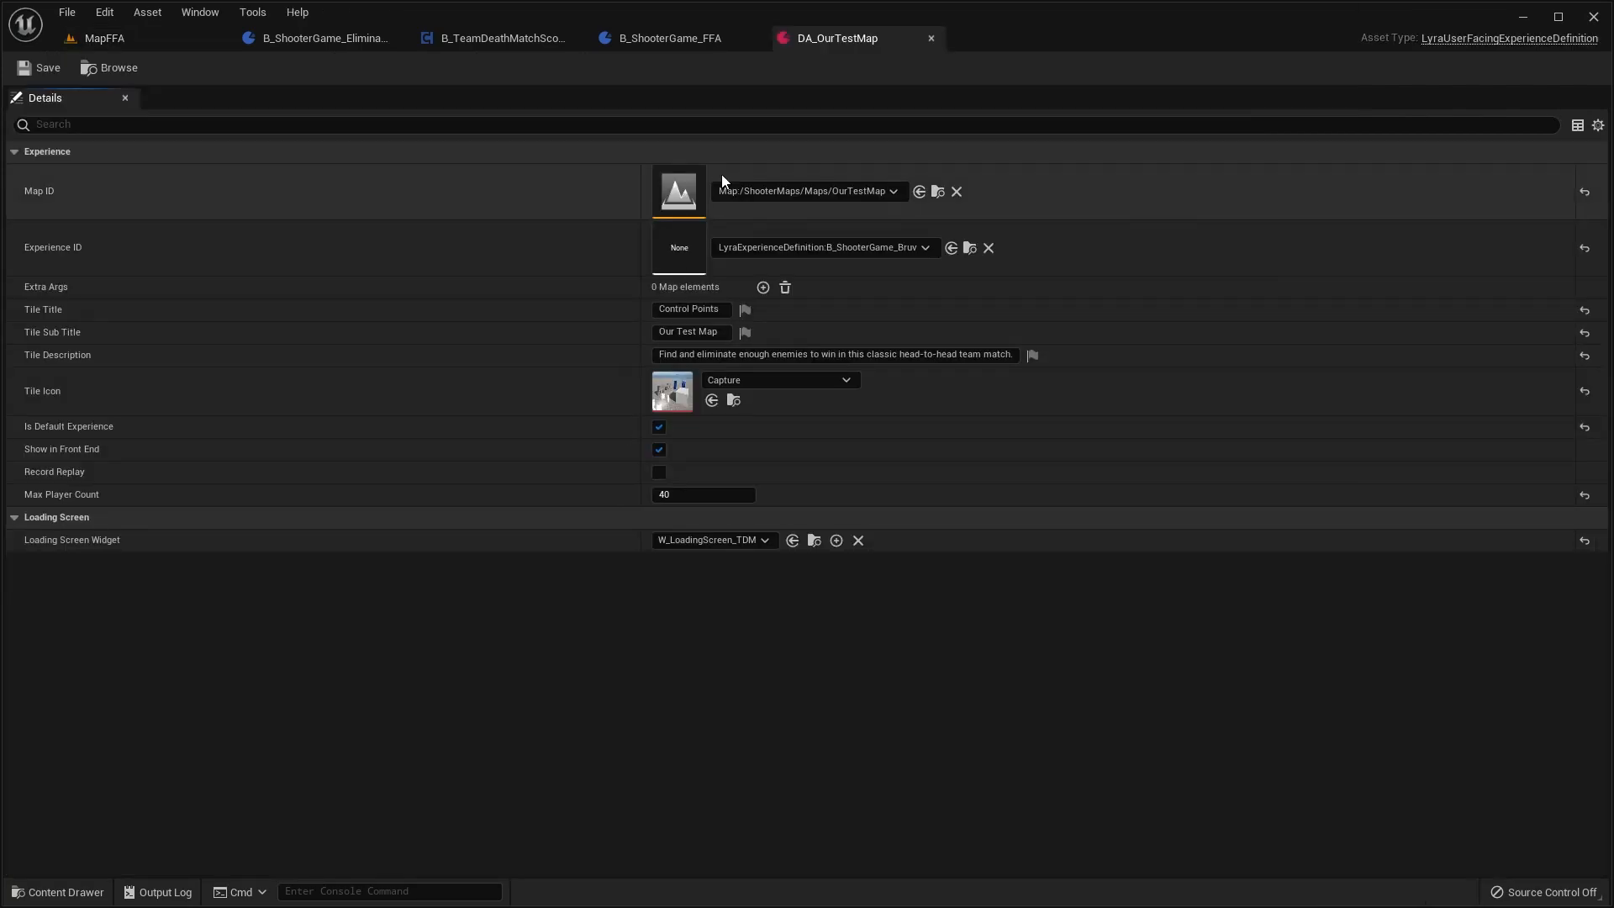
Step: Set the Map ID of DA_OurTestMap to MapFFA and its Experience ID to B_ShooterGame_FFA, and save the asset
click(788, 191)
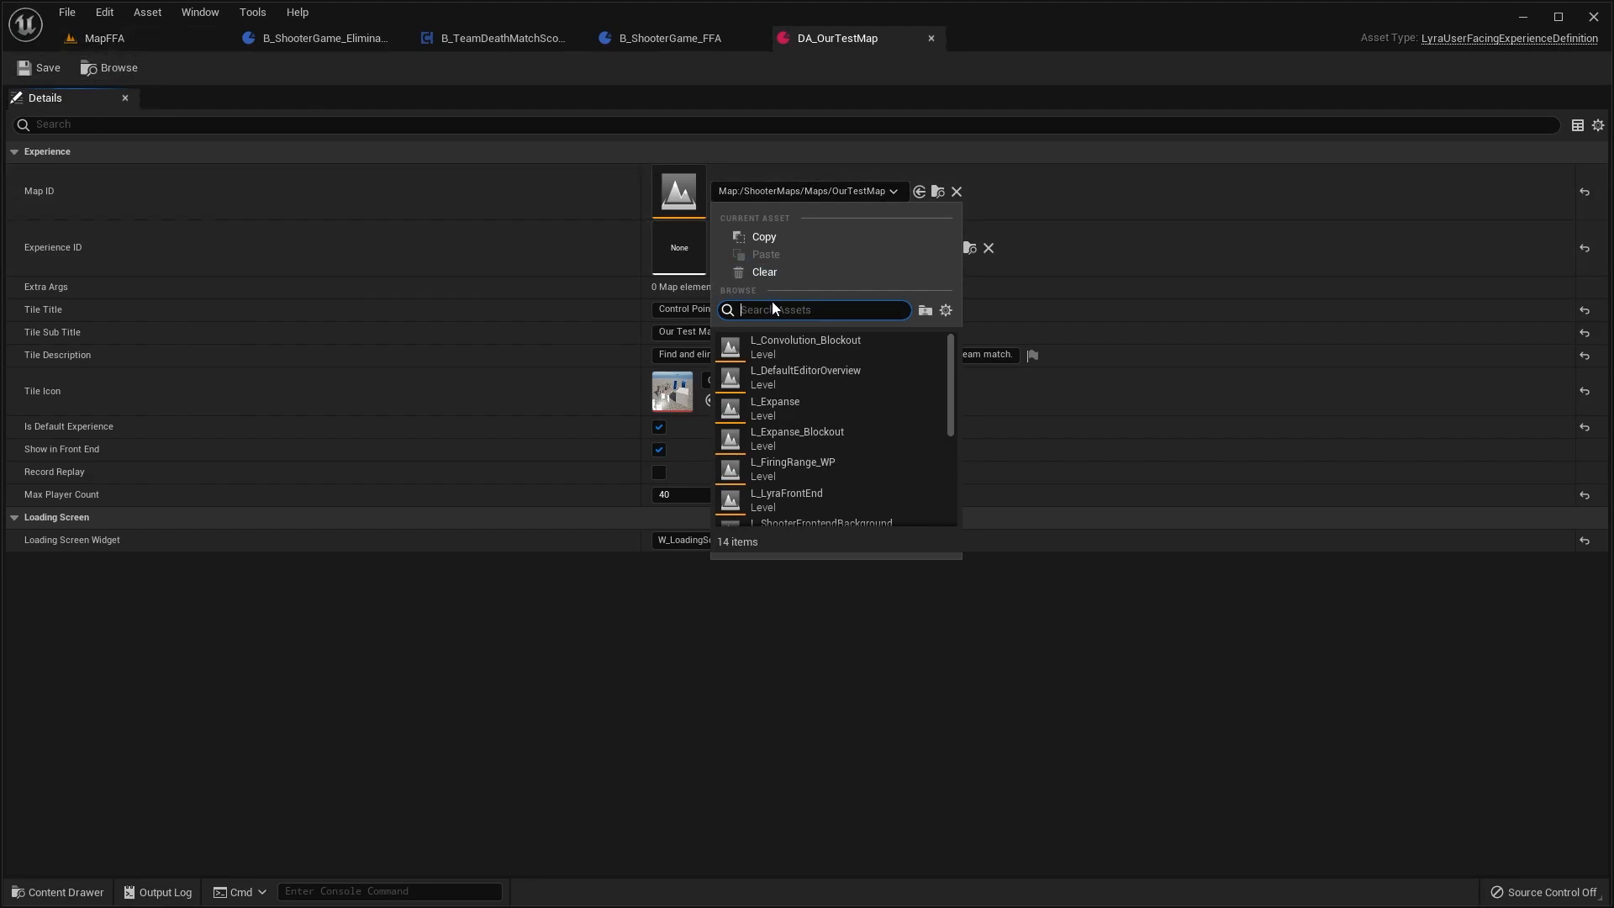
text(mapffa)
click(756, 344)
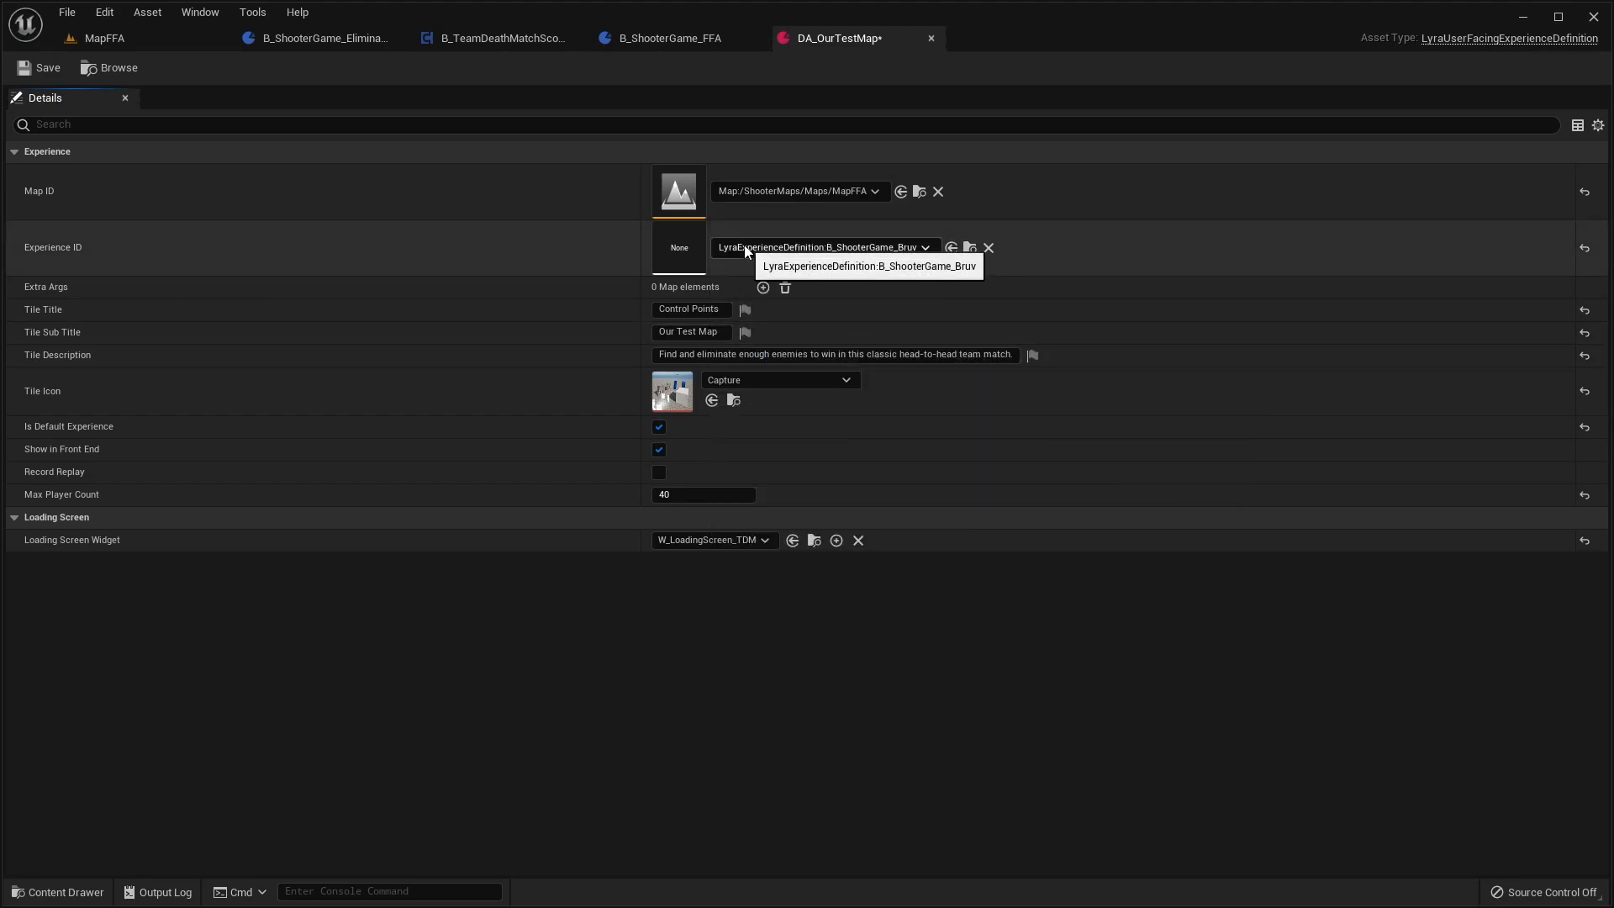
click(866, 248)
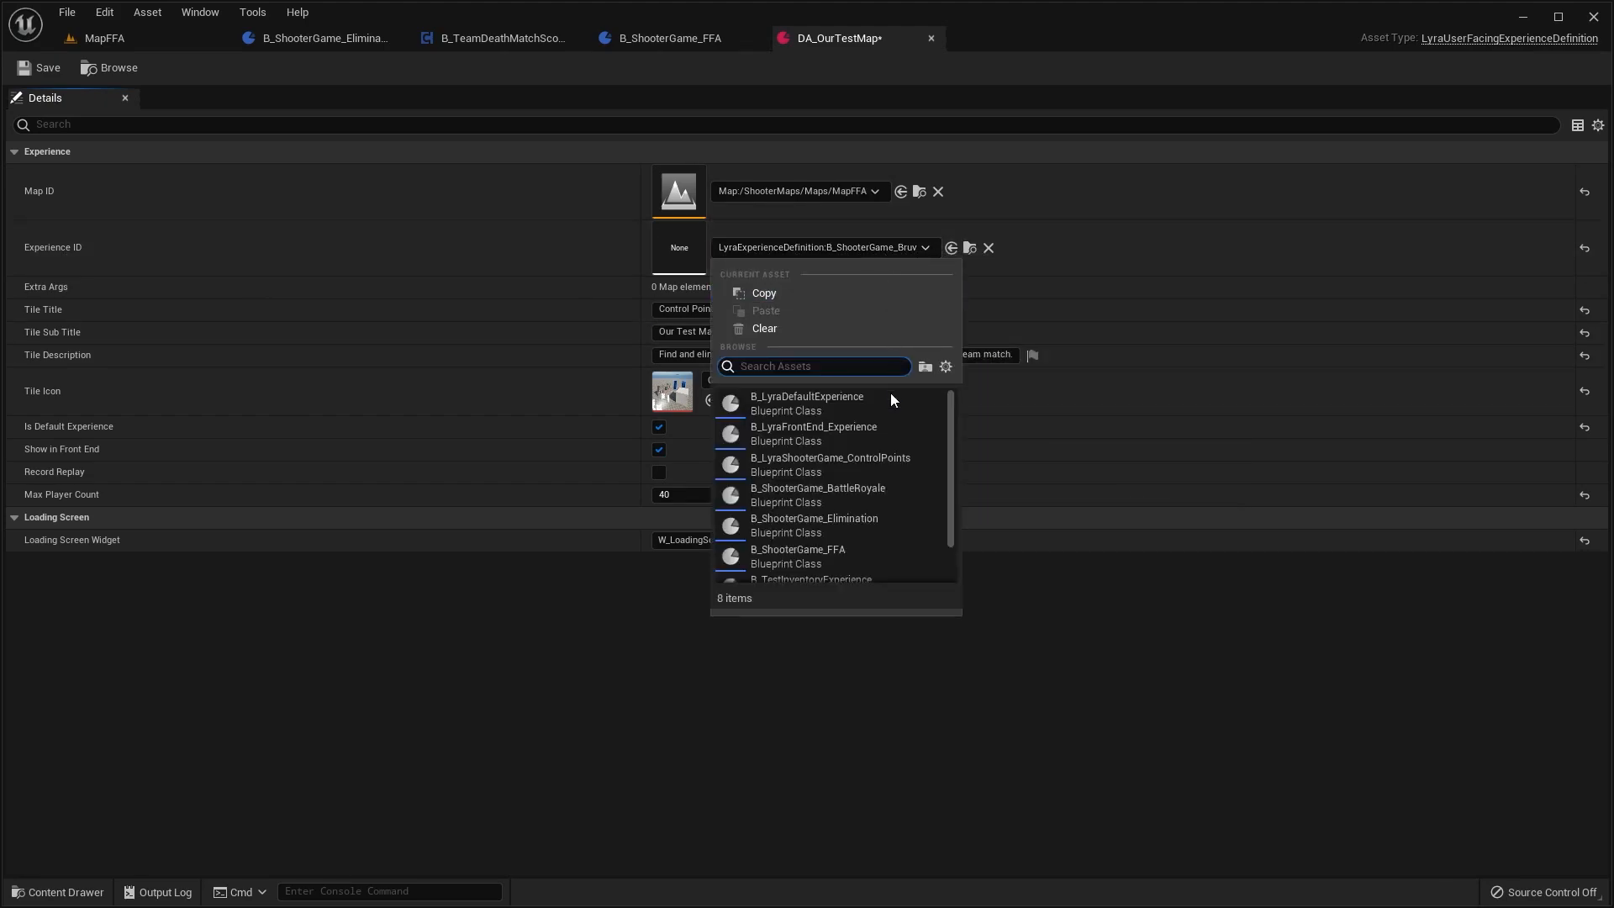
click(834, 551)
click(39, 67)
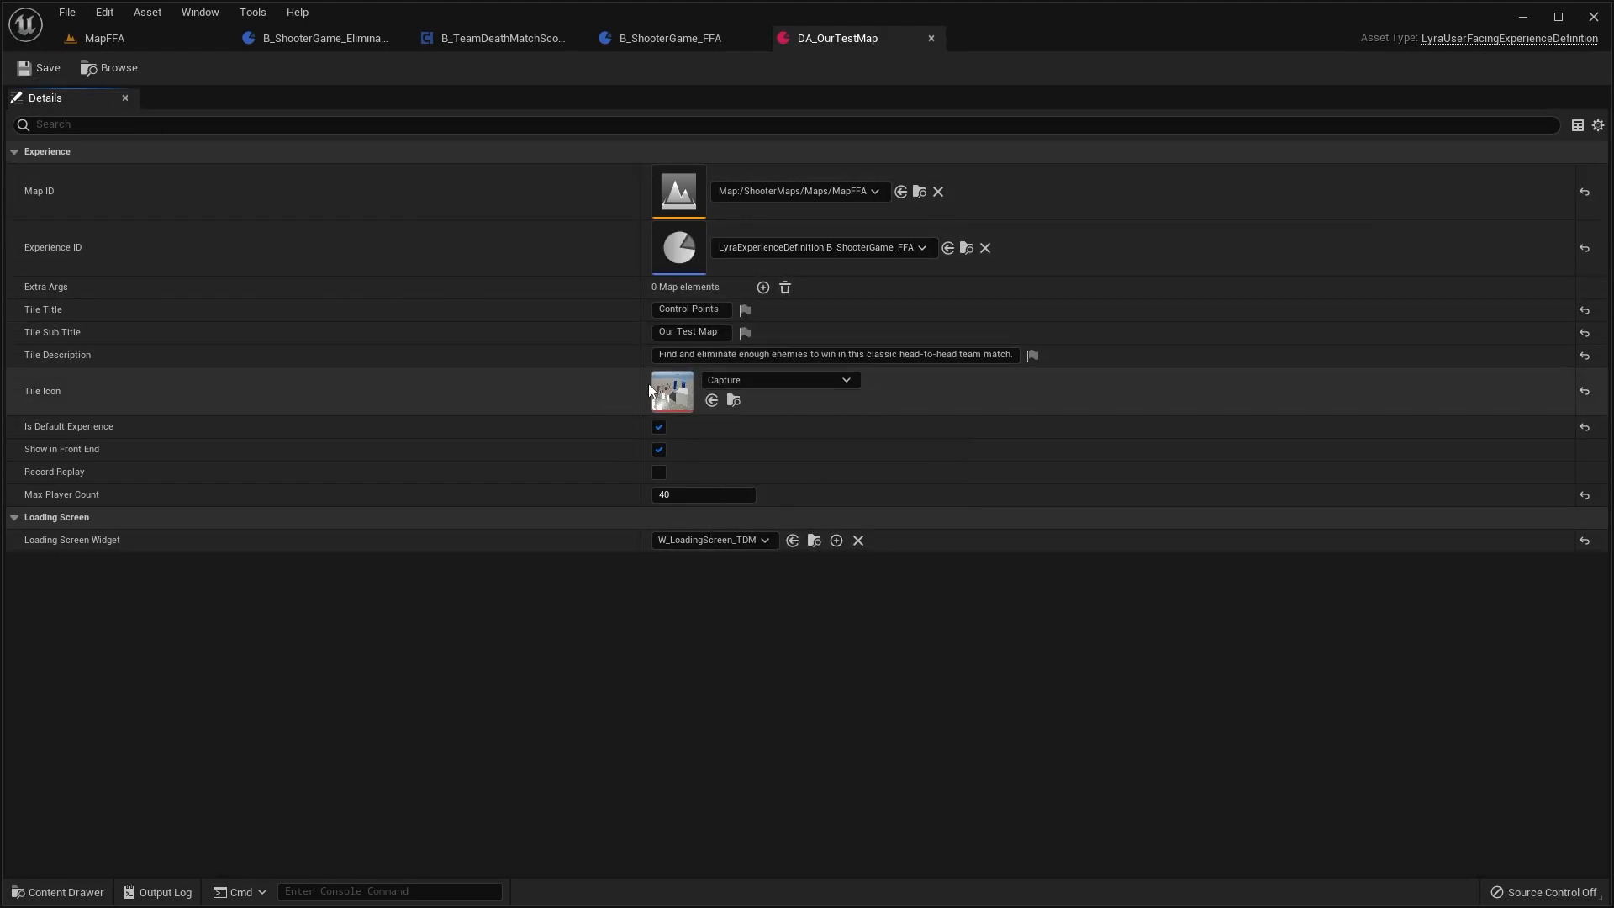
Step: Set the Tile Title of DA_OurTestMap to "Free For All" and its Tile Sub Title to "Test Map", and save the asset
click(161, 39)
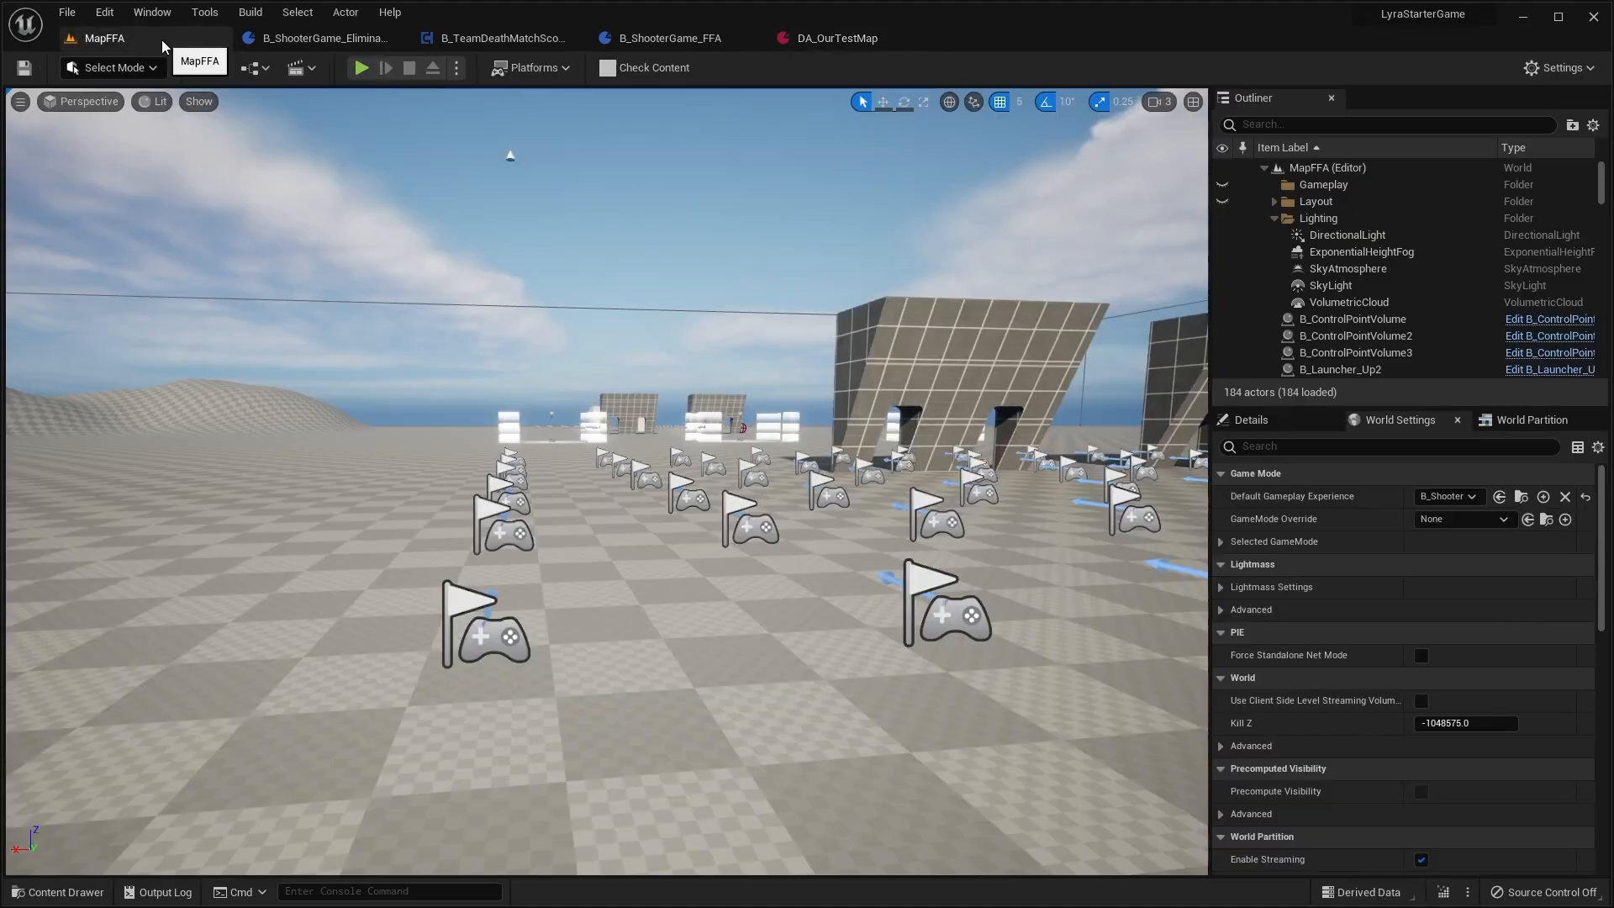
click(839, 42)
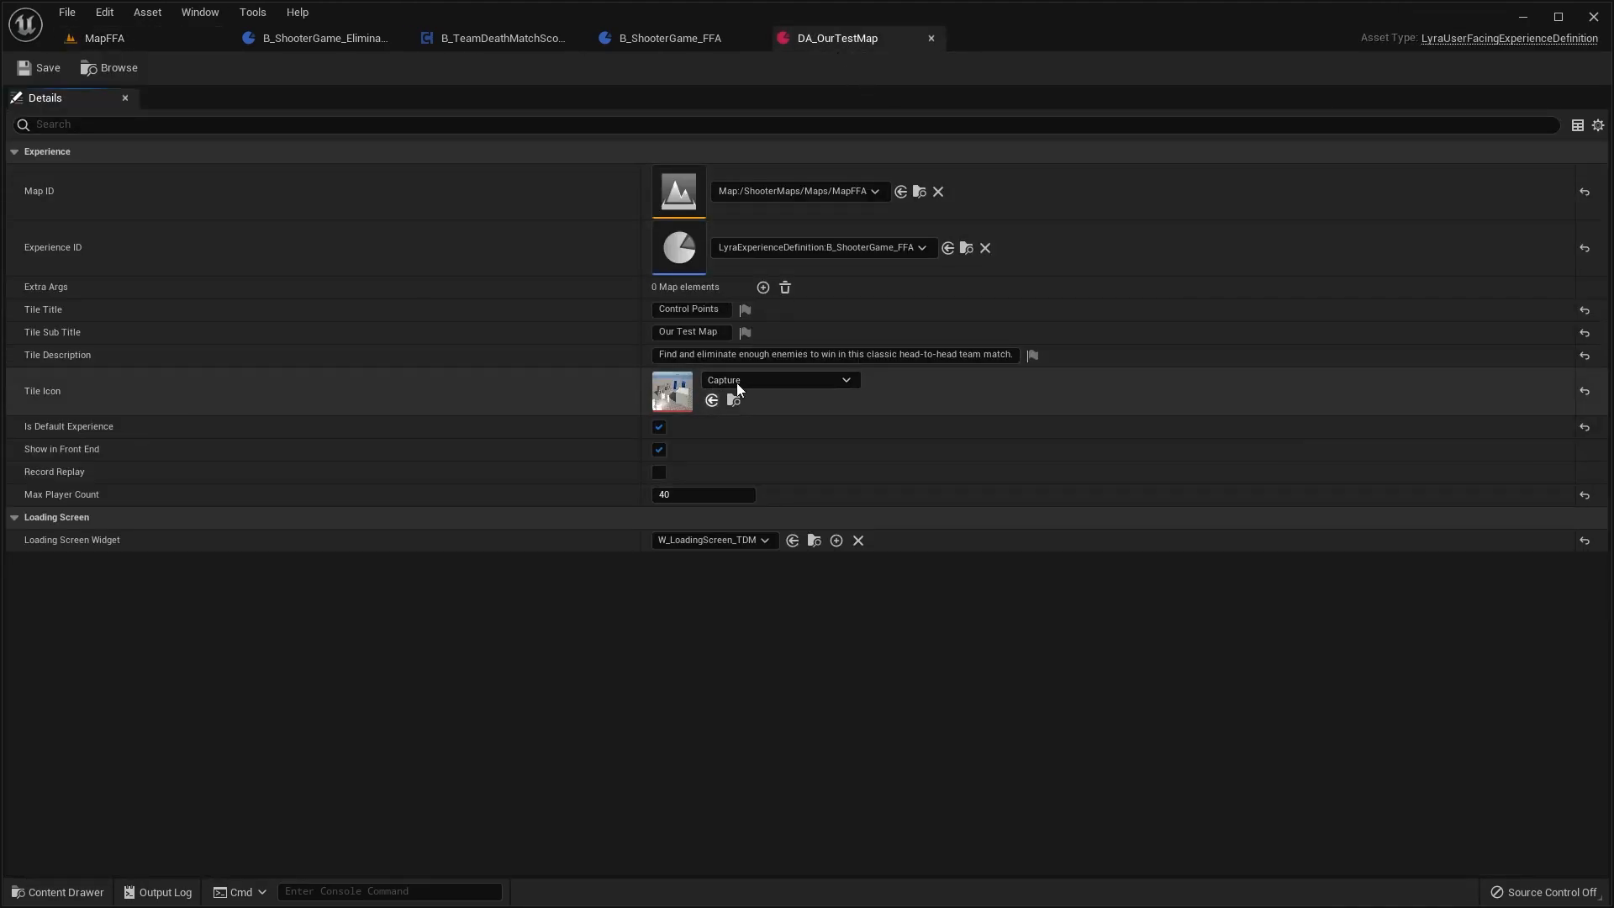
click(698, 309)
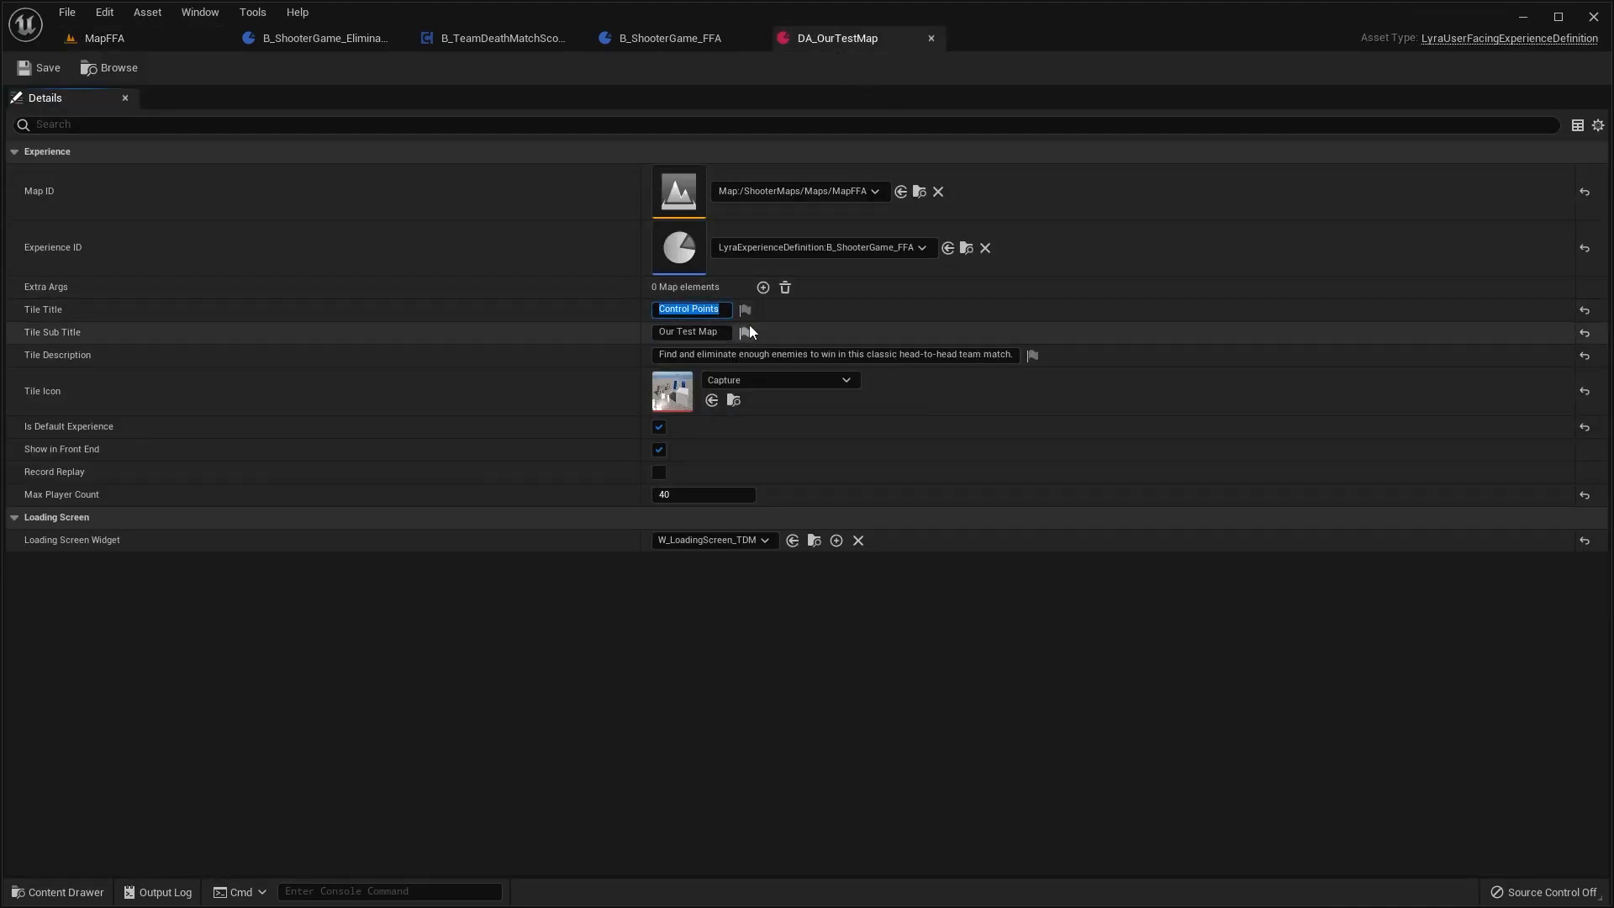
text(Free For All)
key(Return)
drag(726, 332, 535, 335)
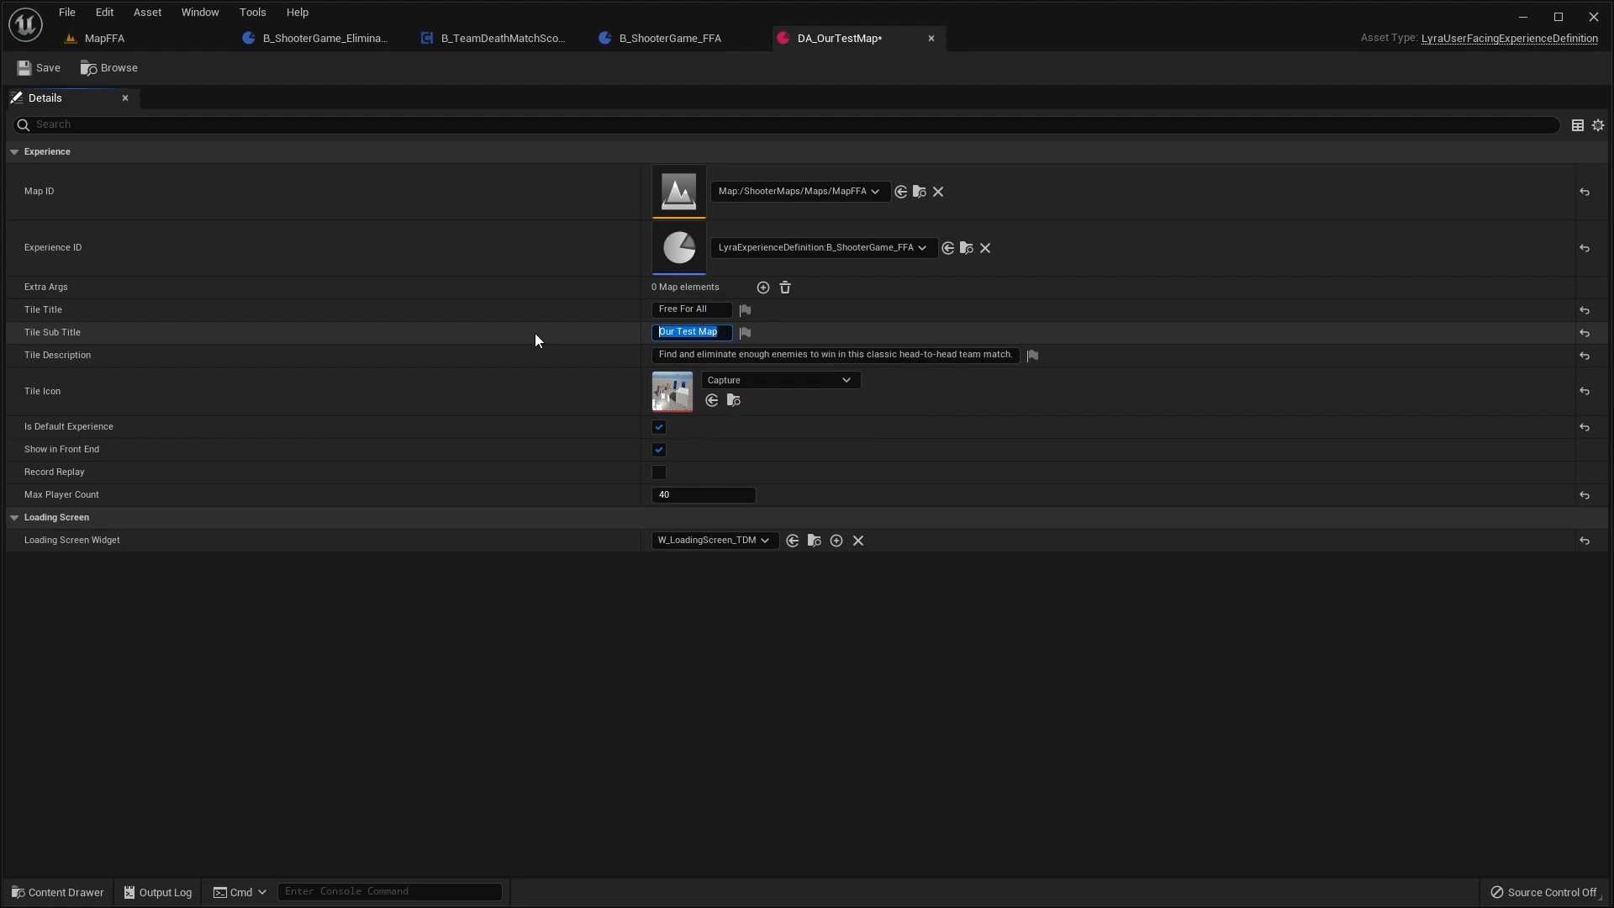
text(Test Map)
key(Return)
key(ctrl+s)
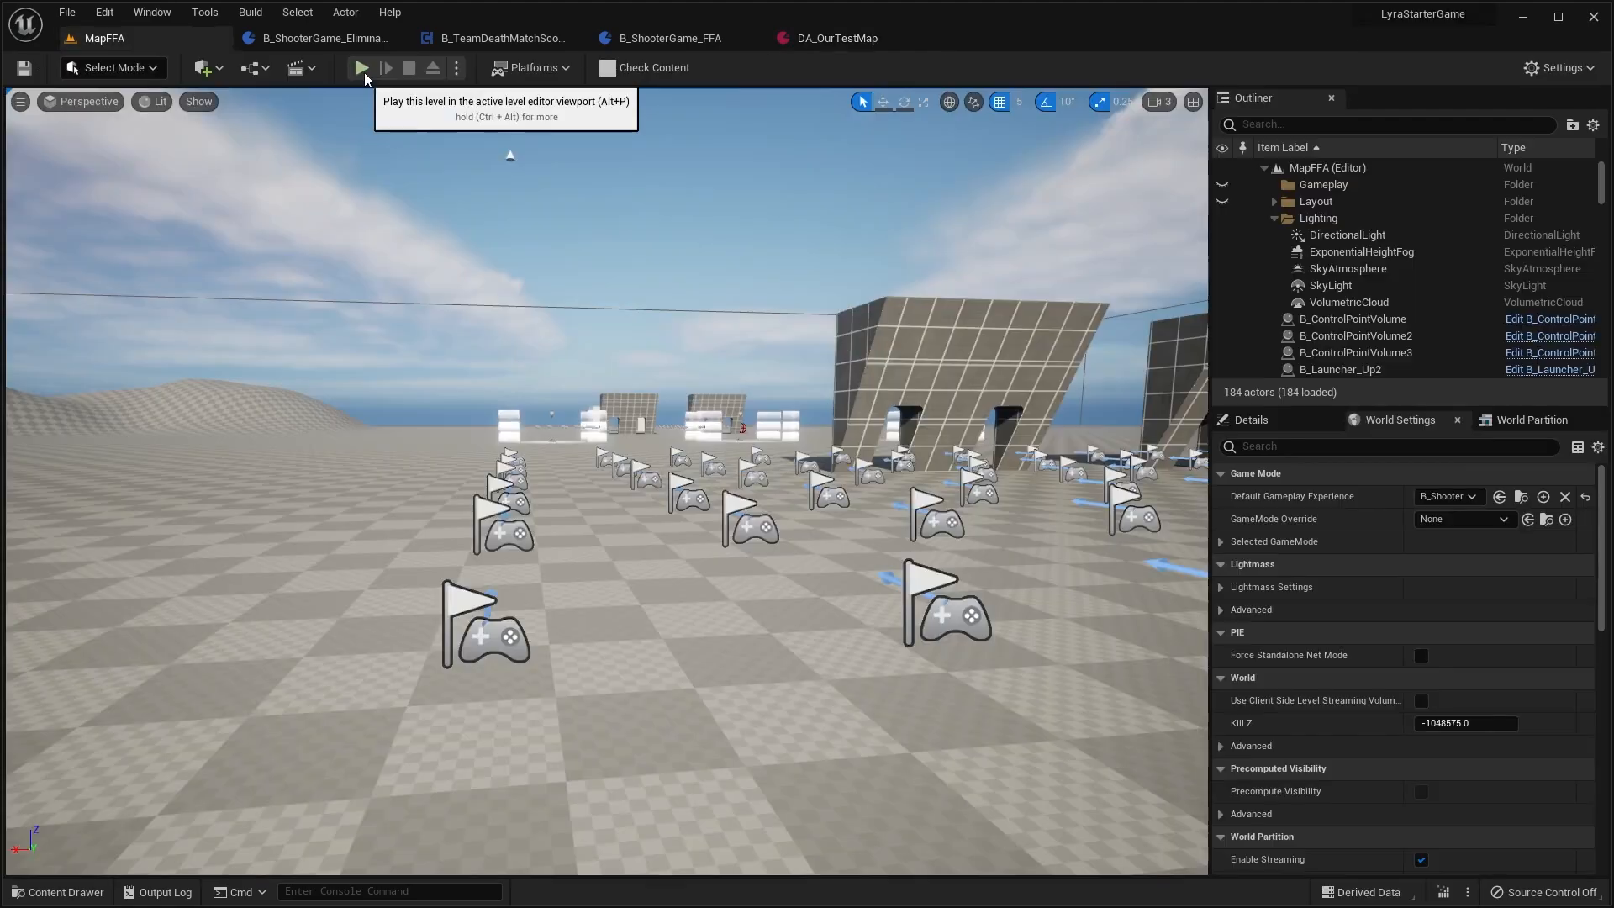
Step: Start a play-test on MapFFA with two players and quit the running game to the Lyra front end
click(362, 68)
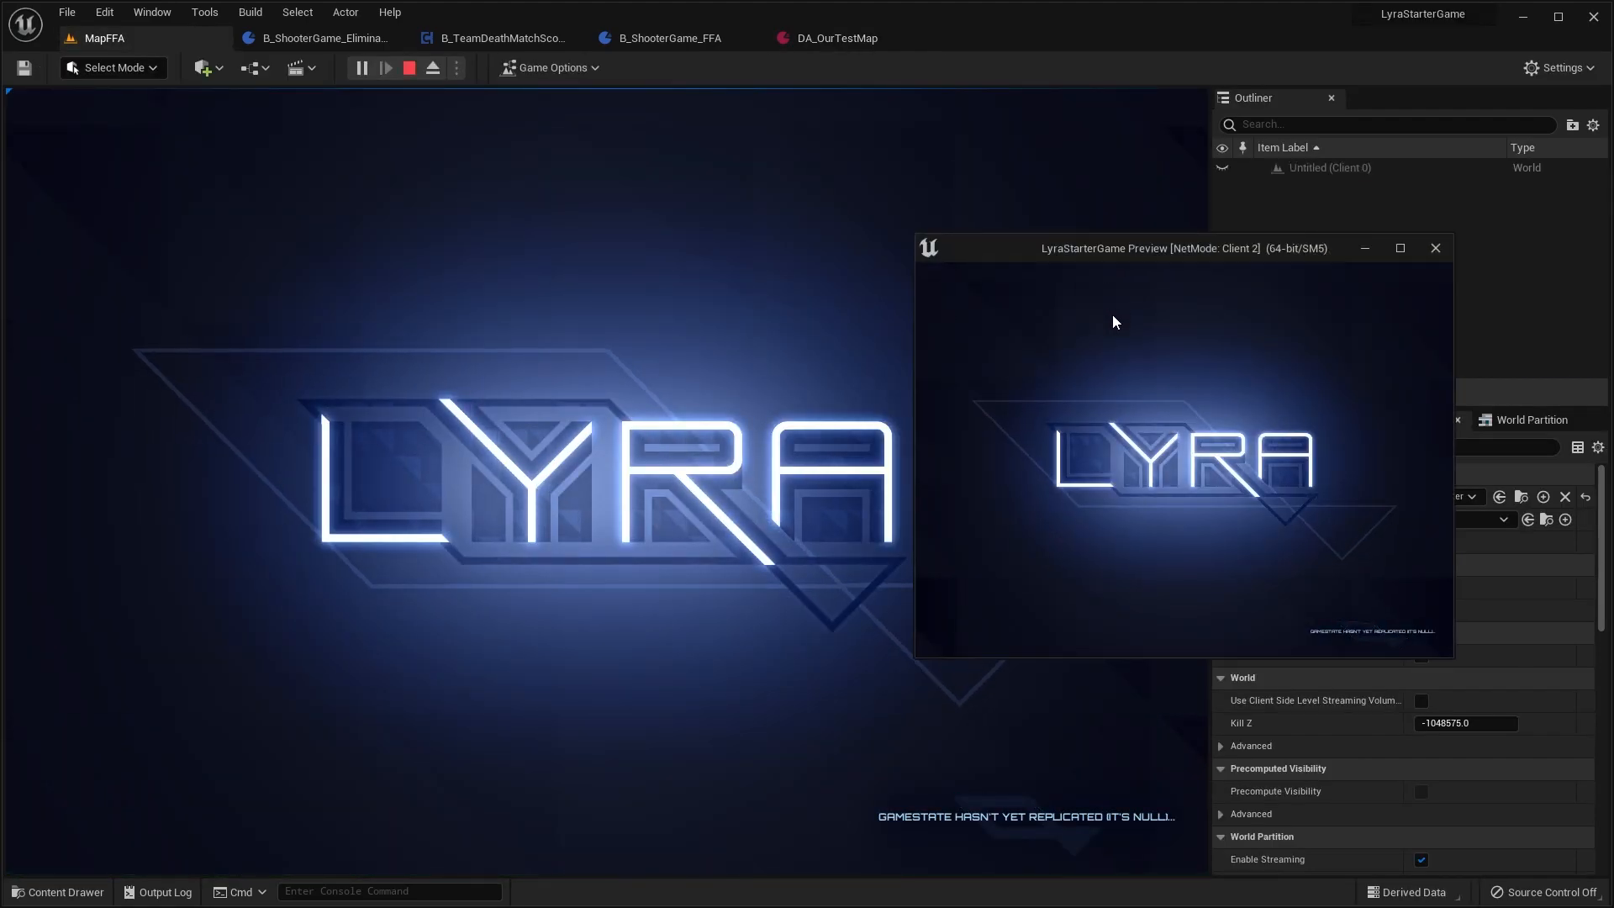
key(Escape)
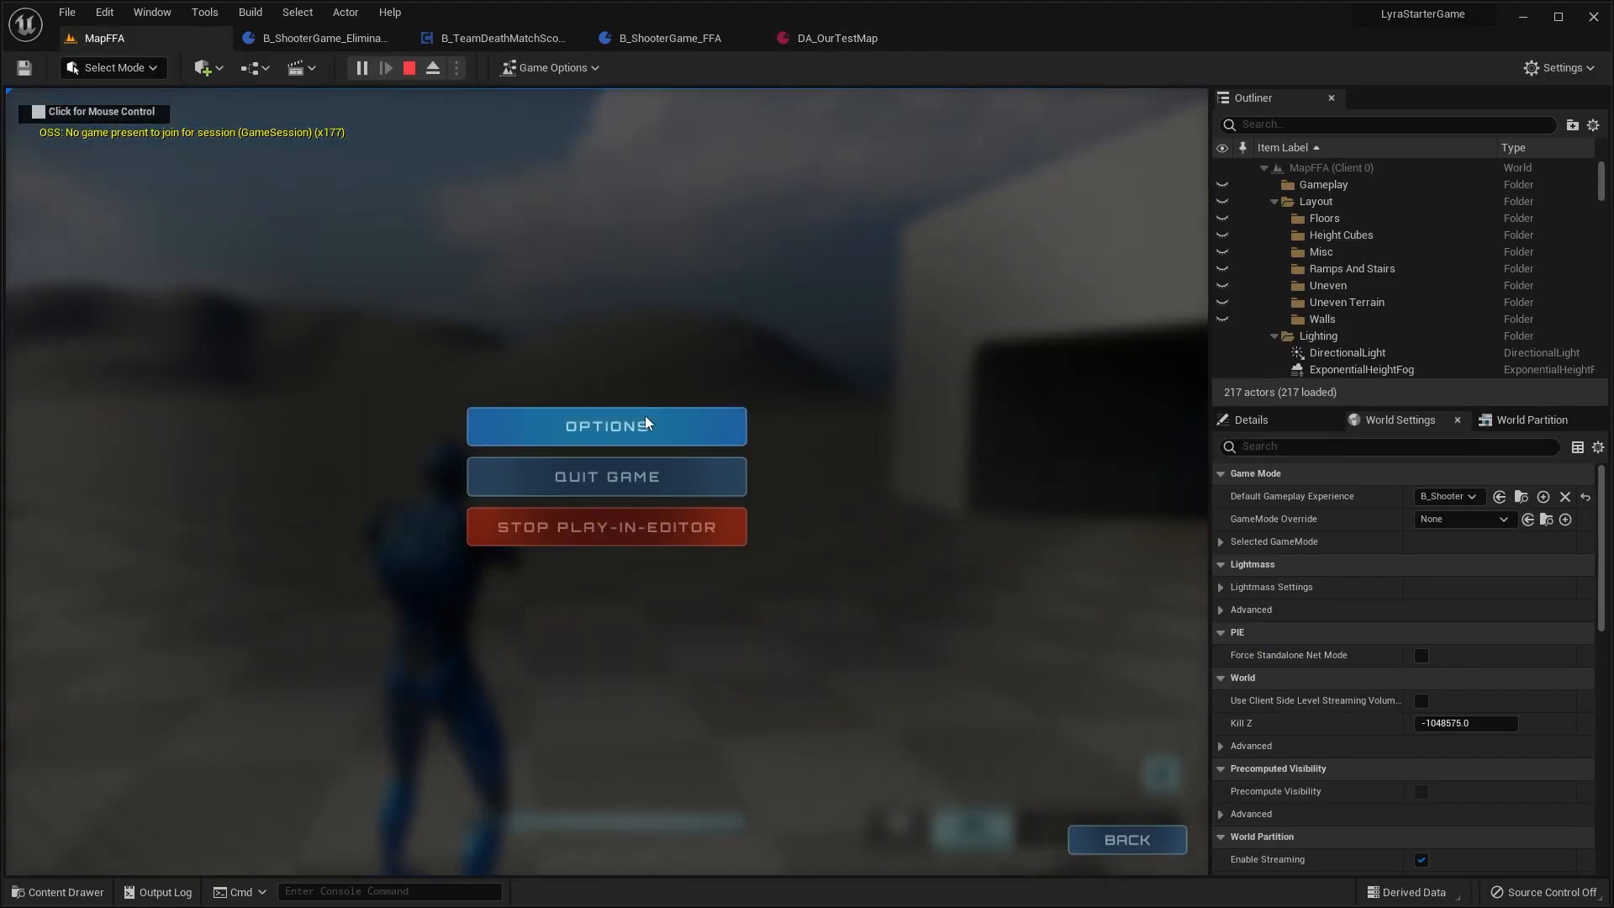
click(648, 476)
click(580, 565)
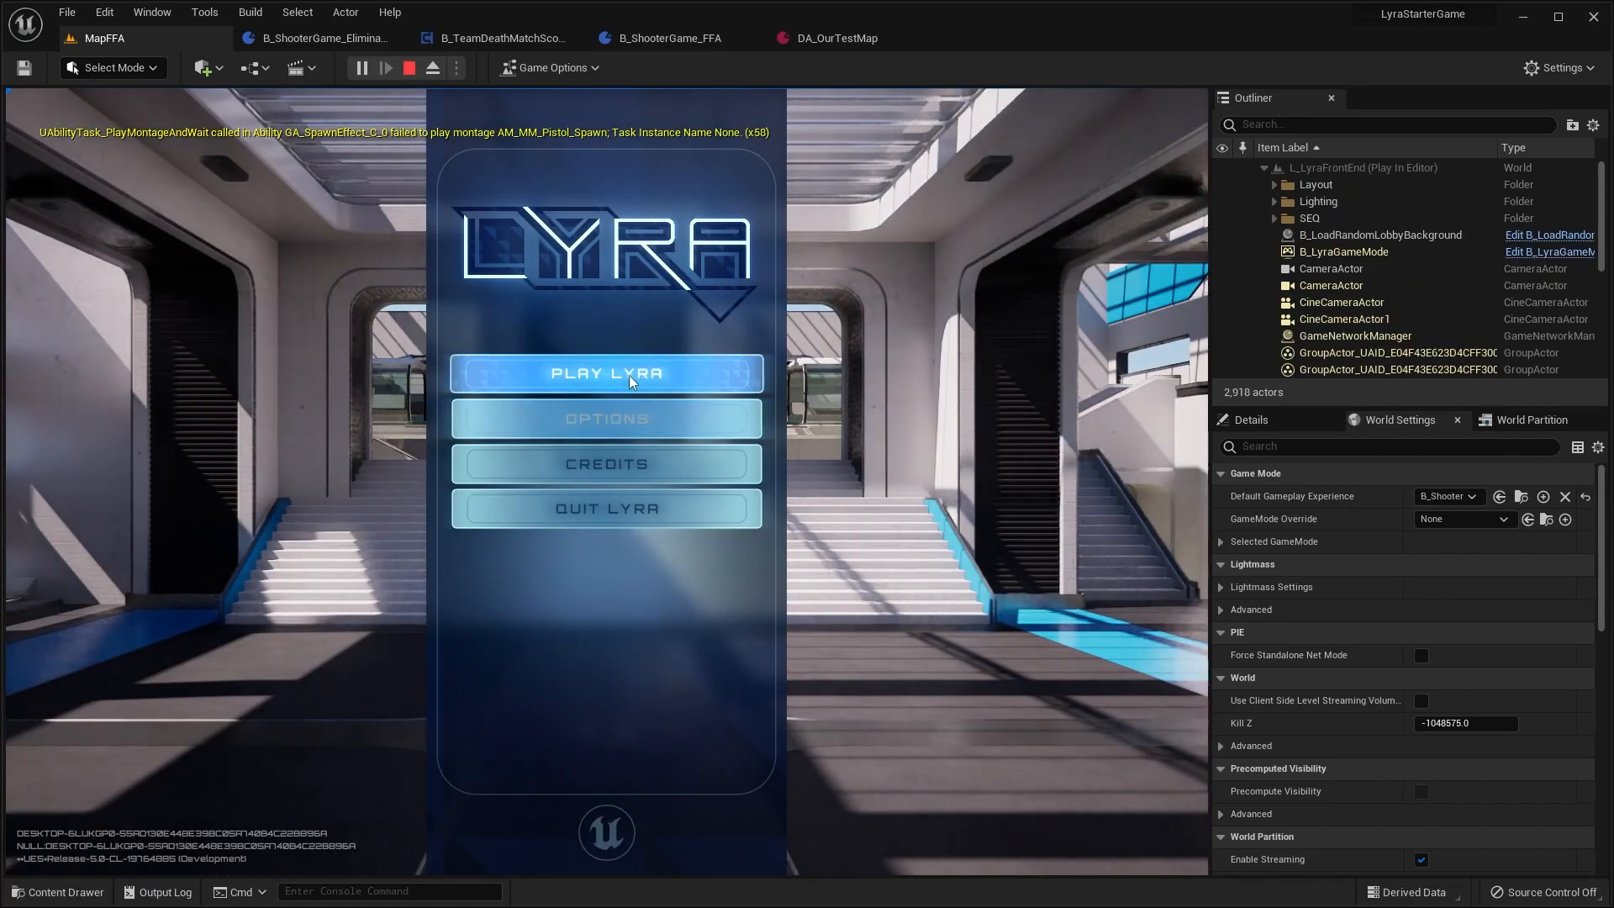
Step: Host a new game from the front end with the Free For All experience on Test Map, and release the pointer from the game
click(651, 372)
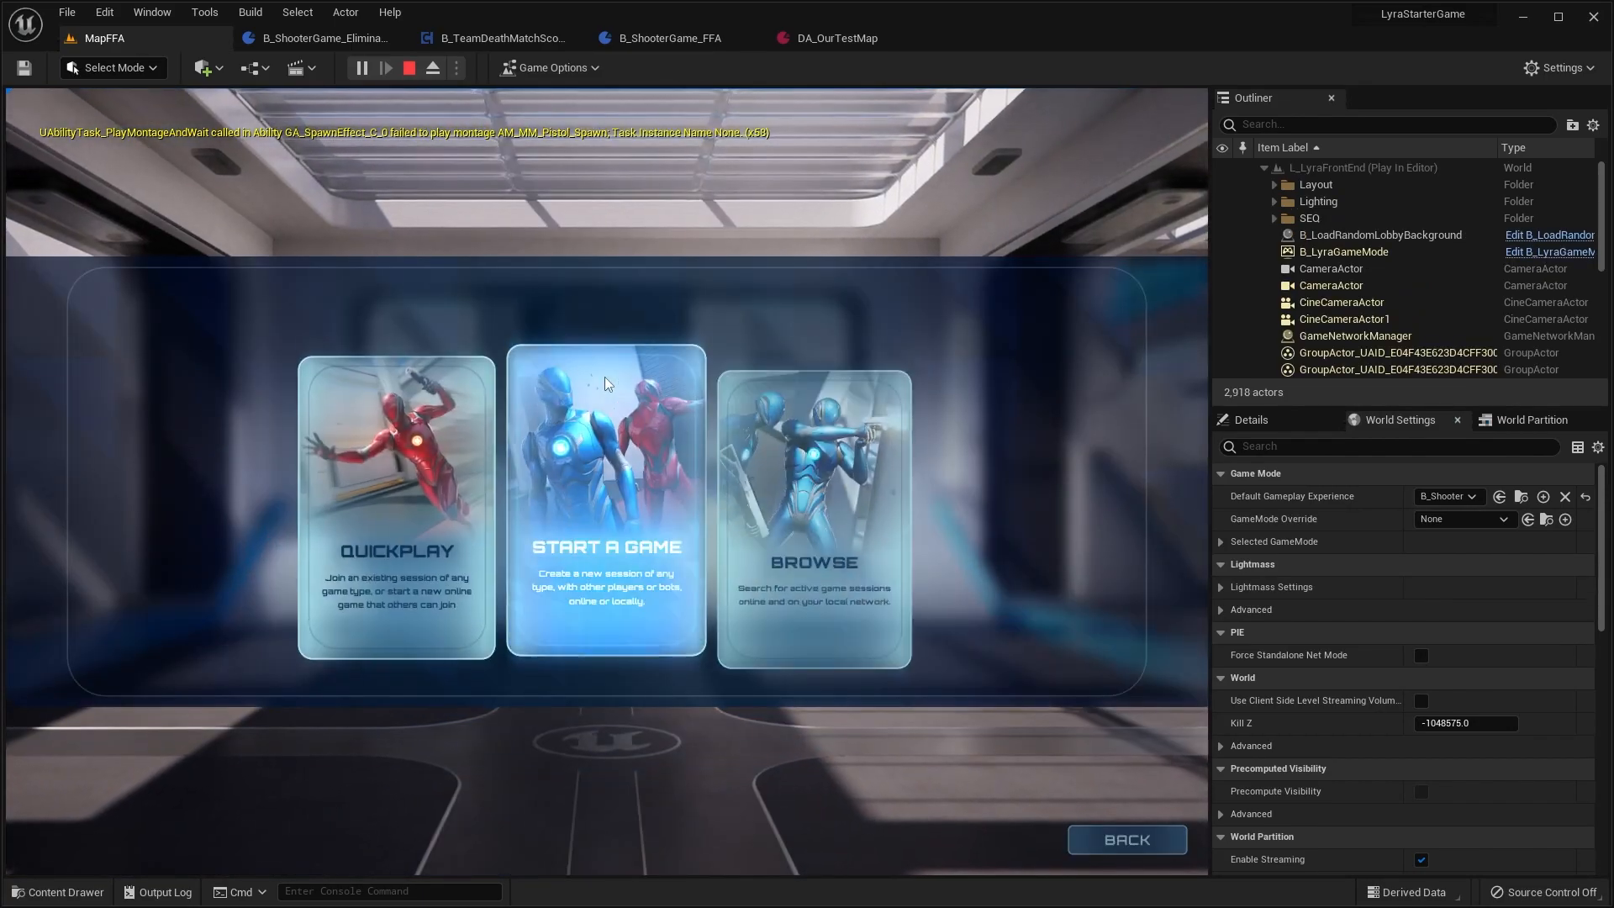
click(585, 552)
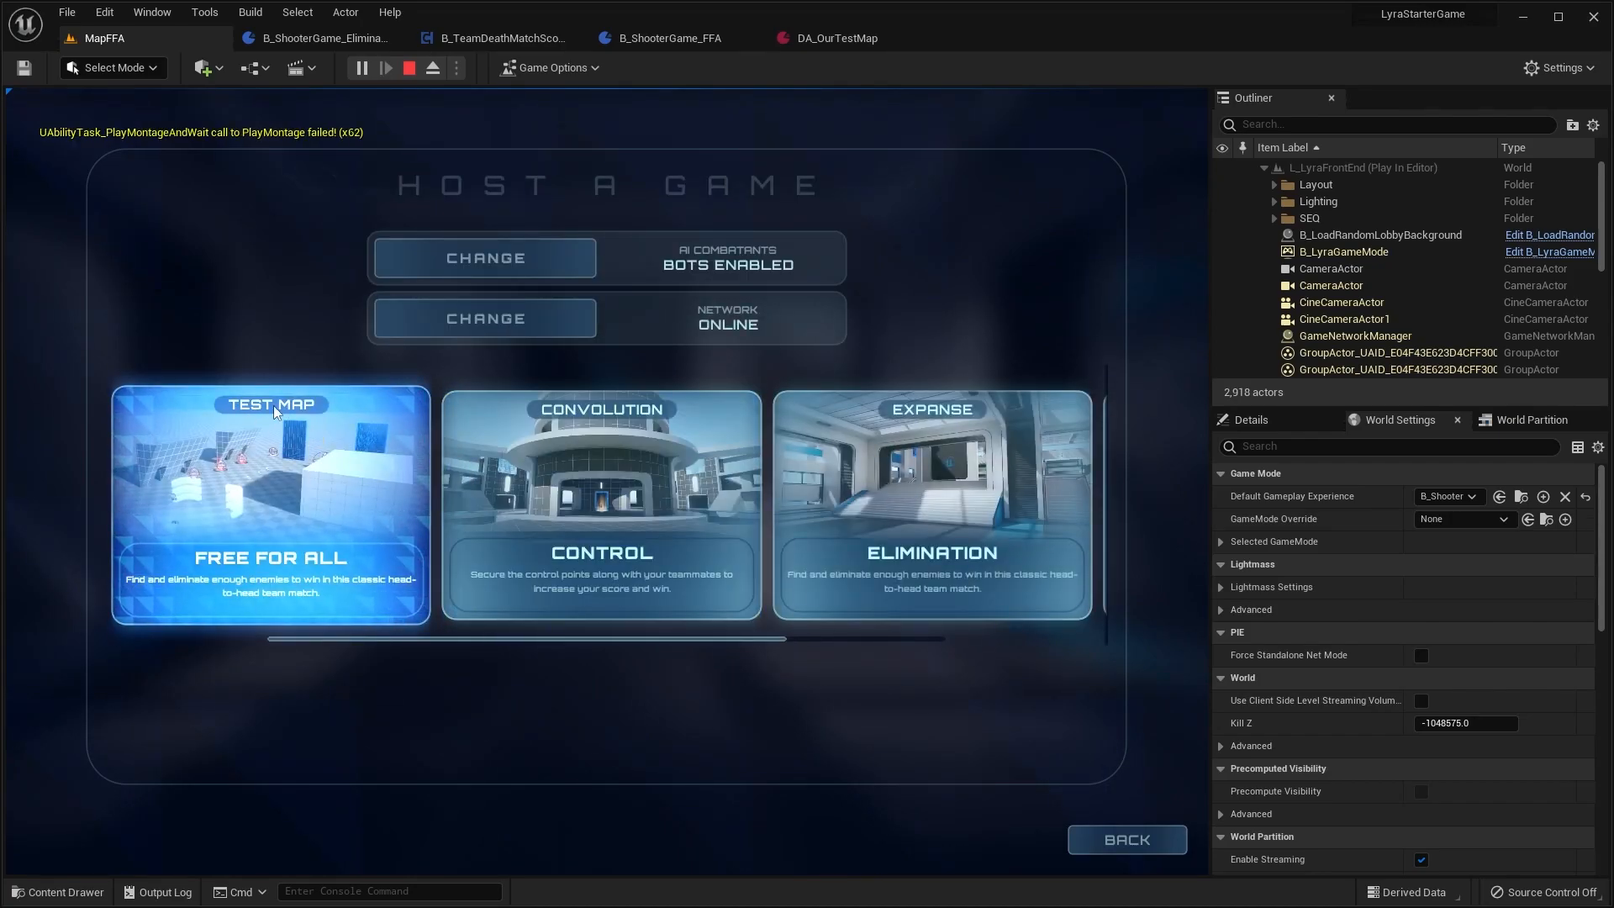
click(331, 551)
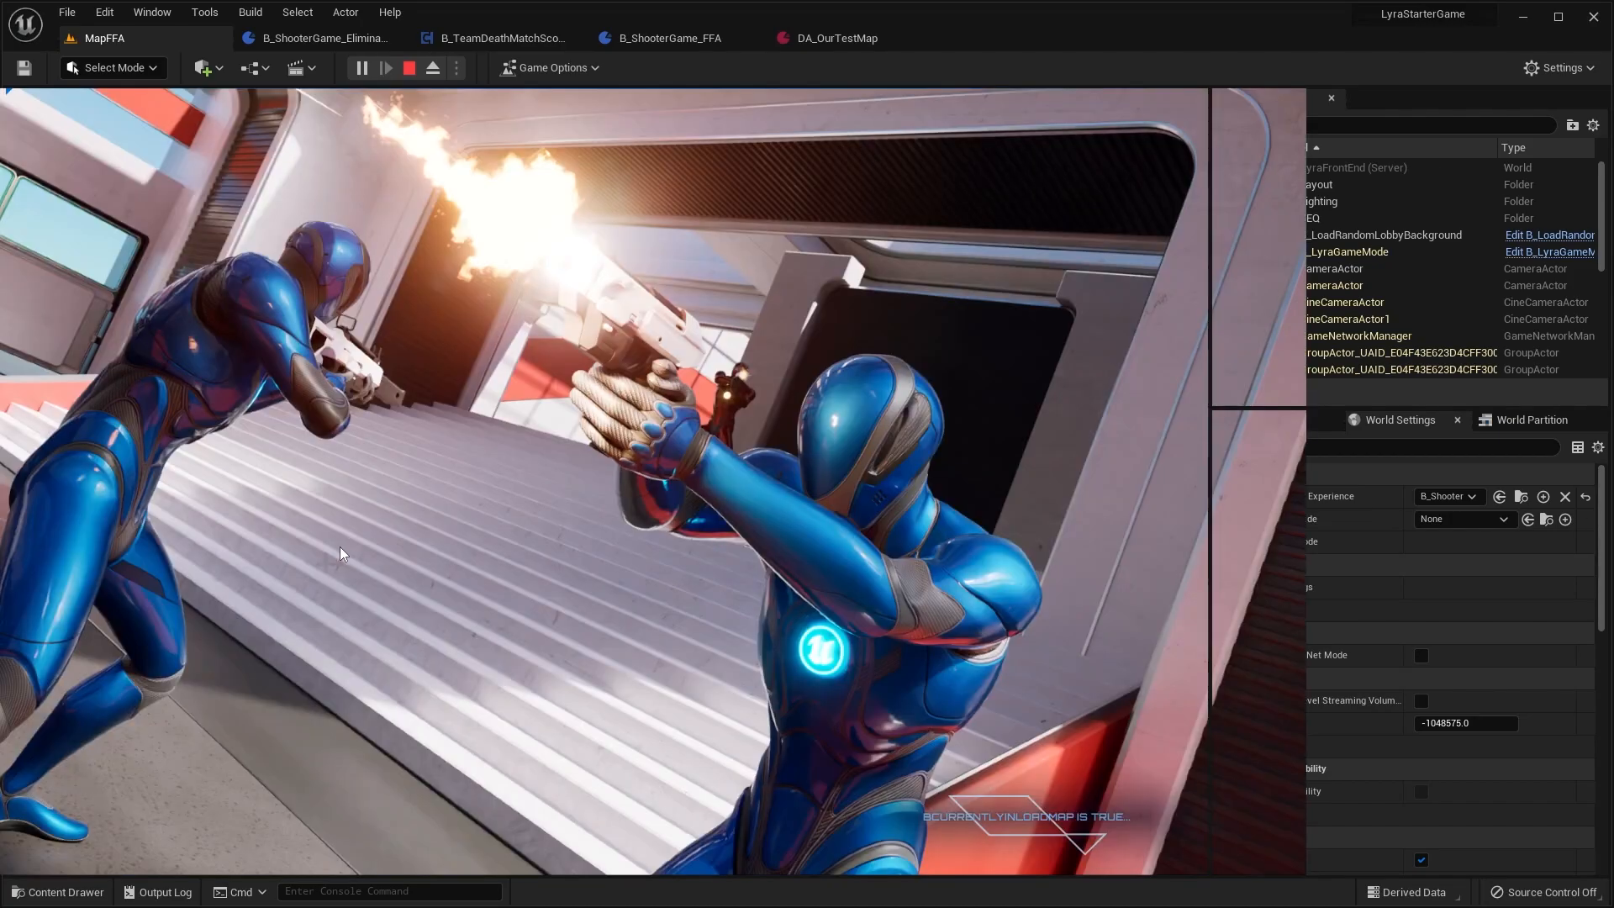
key(super)
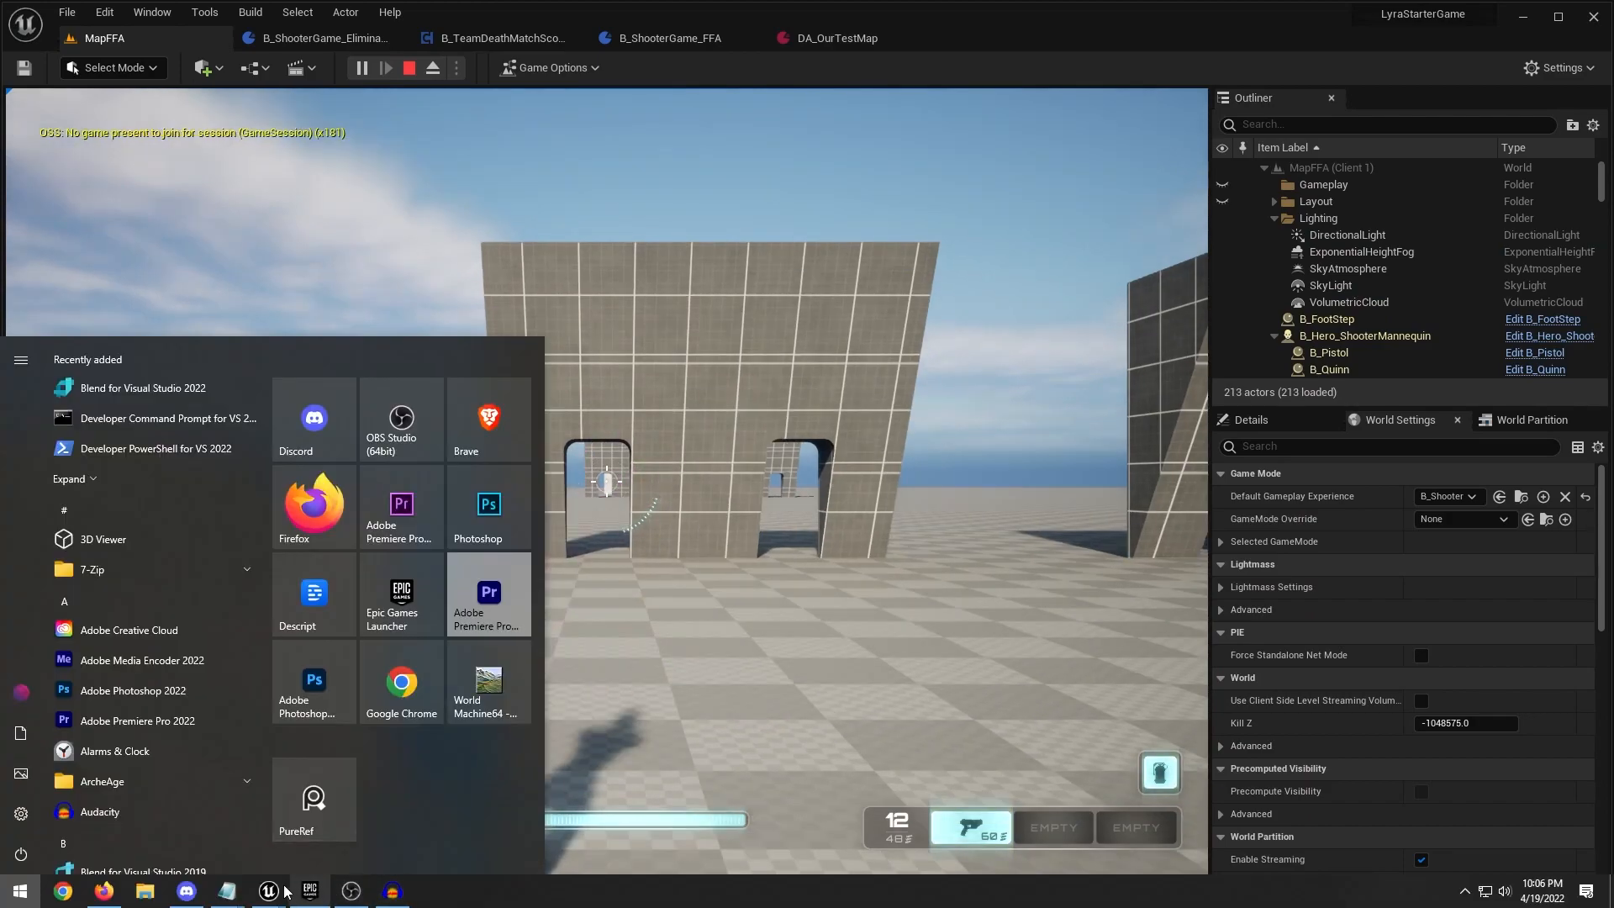
Step: In the second client's window, quit the running game, browse the hosted sessions and join Free For All on Test Map
mouse_move(270, 891)
click(367, 819)
key(Escape)
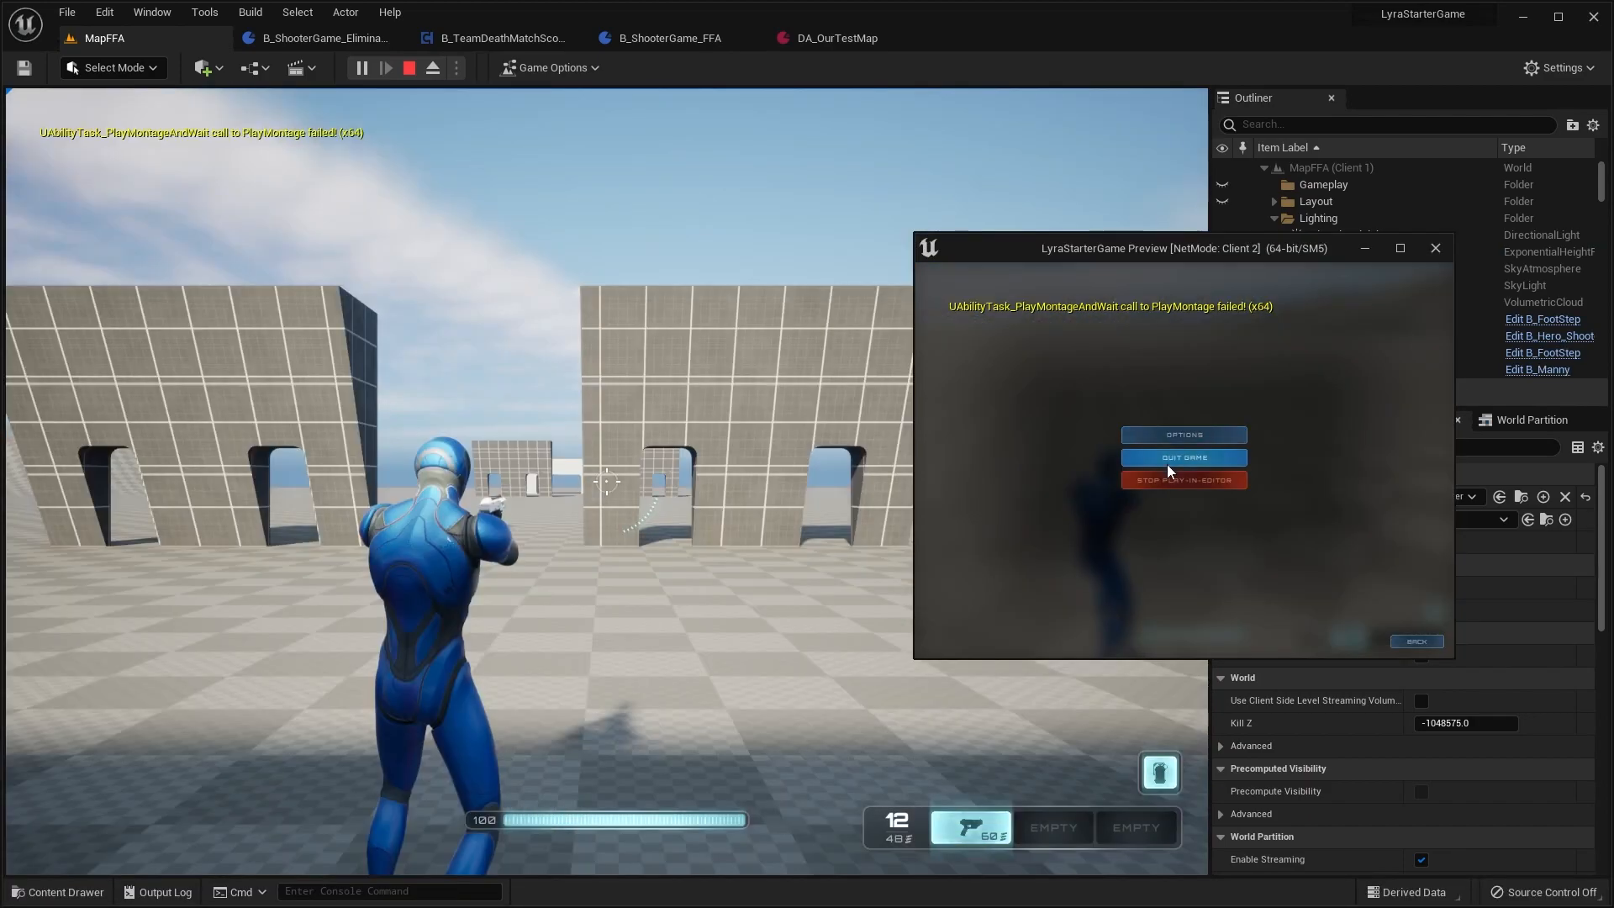
click(1172, 462)
click(1234, 499)
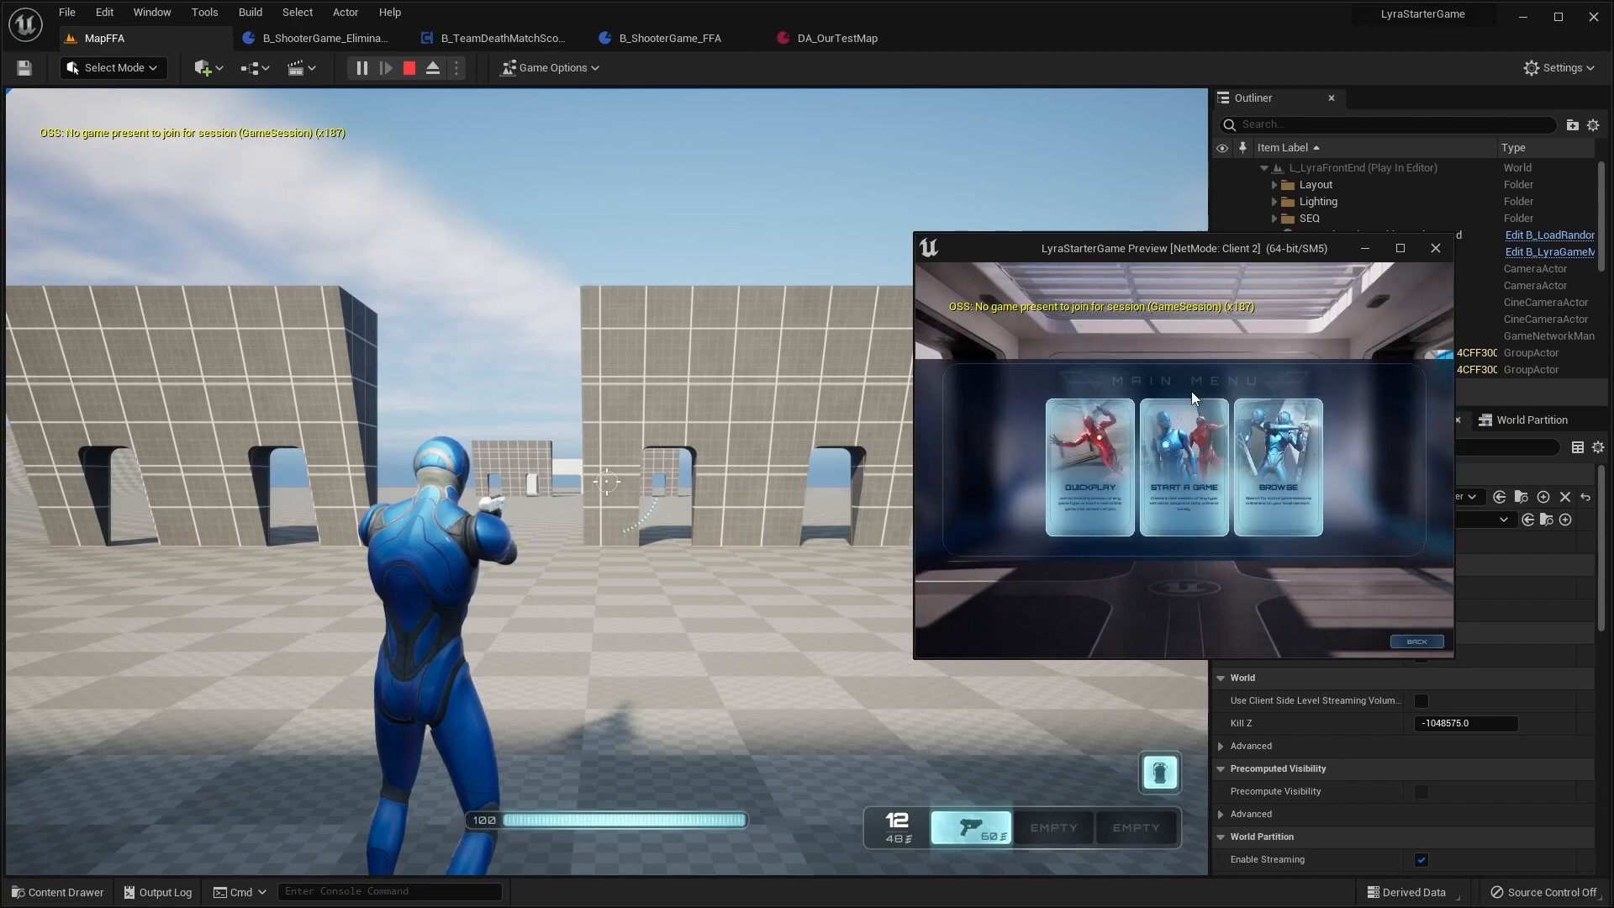
click(1267, 439)
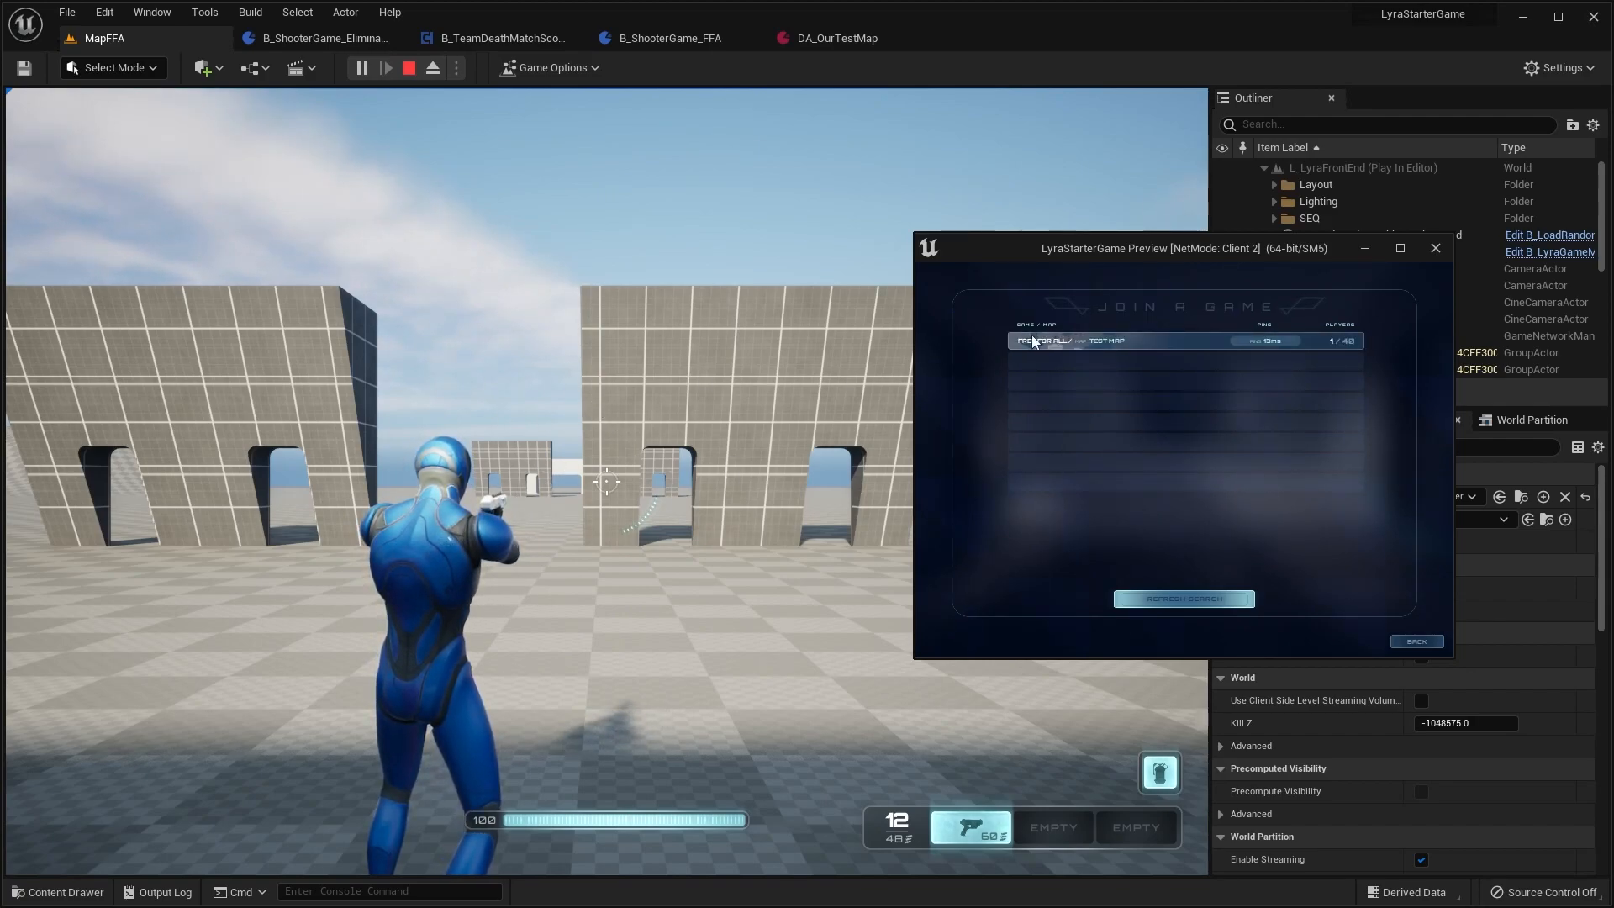
click(1103, 341)
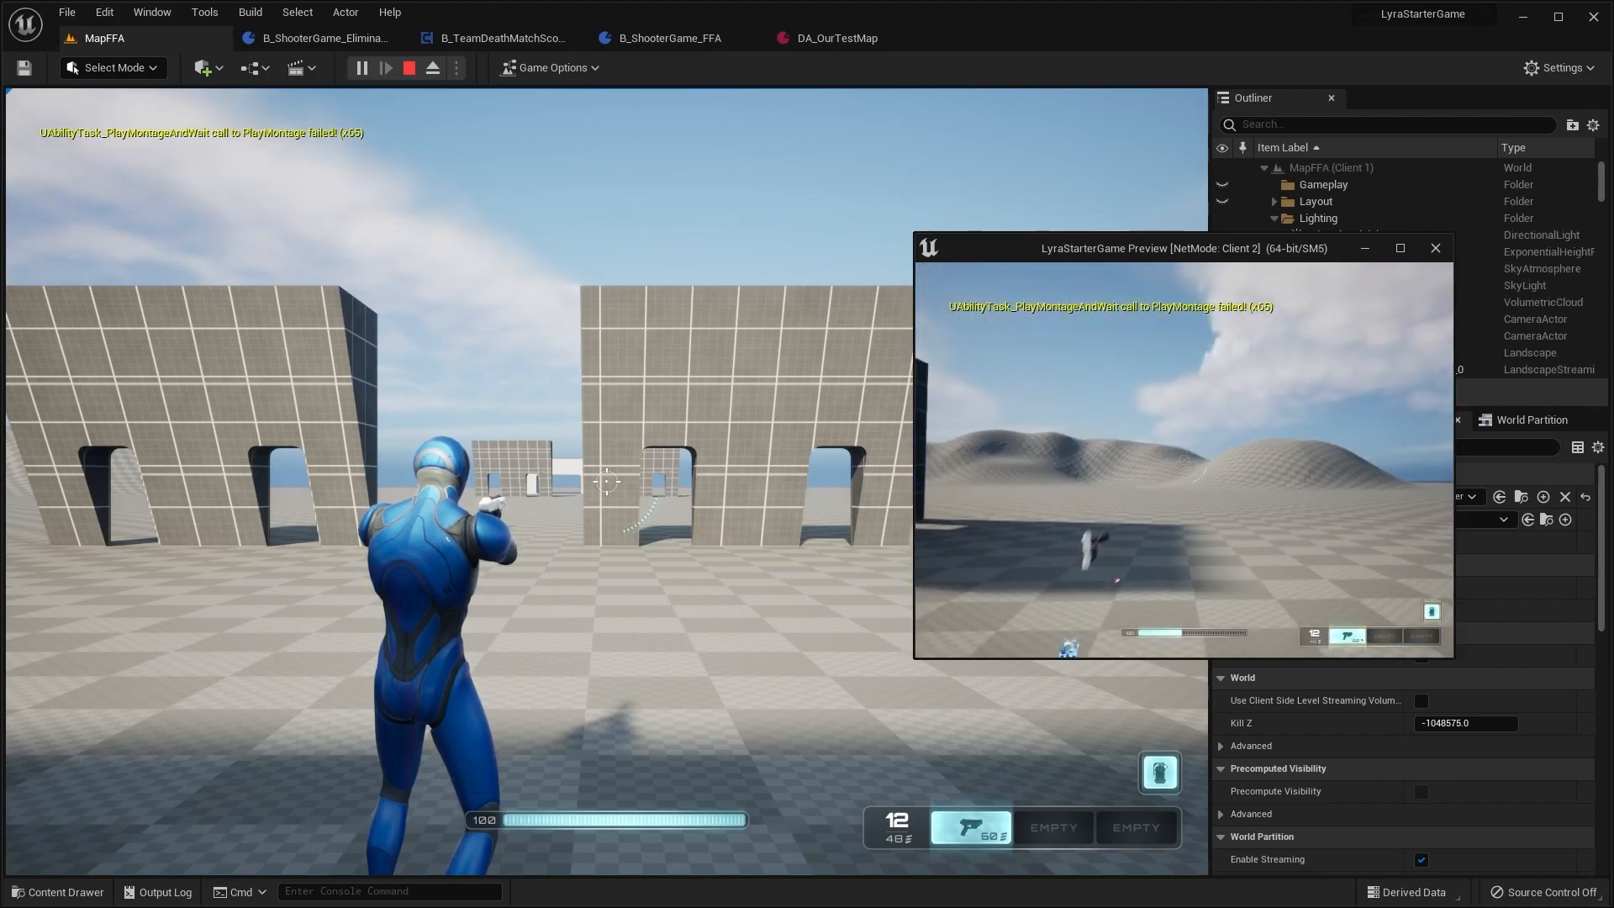
Step: Run the second client's character across MapFFA to the host player beyond the gate walls
key(w)
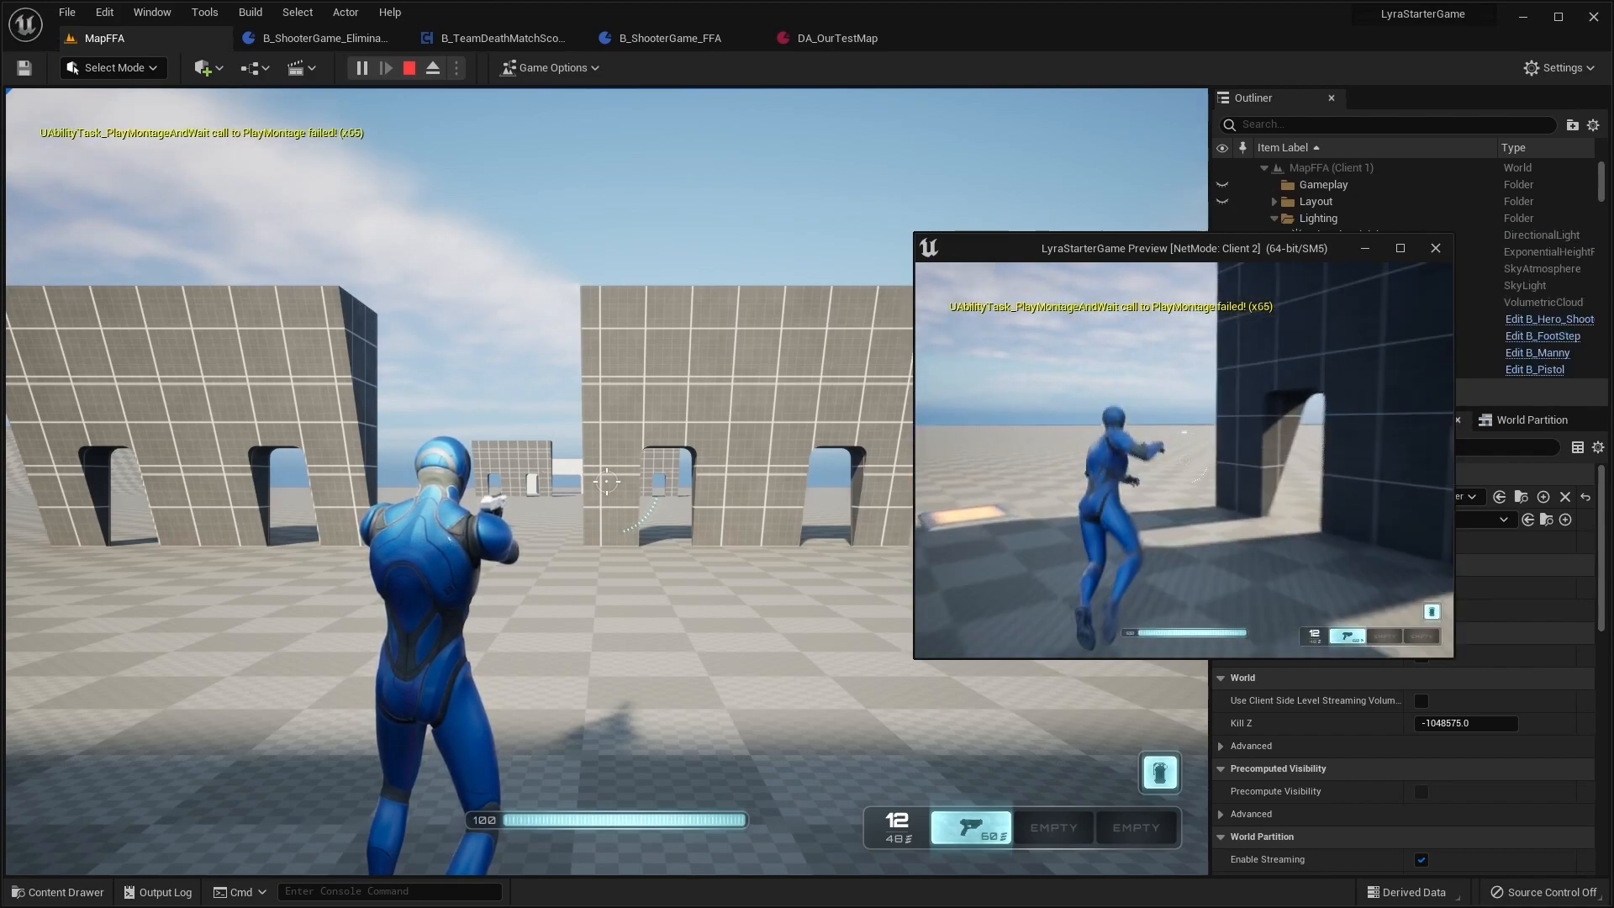
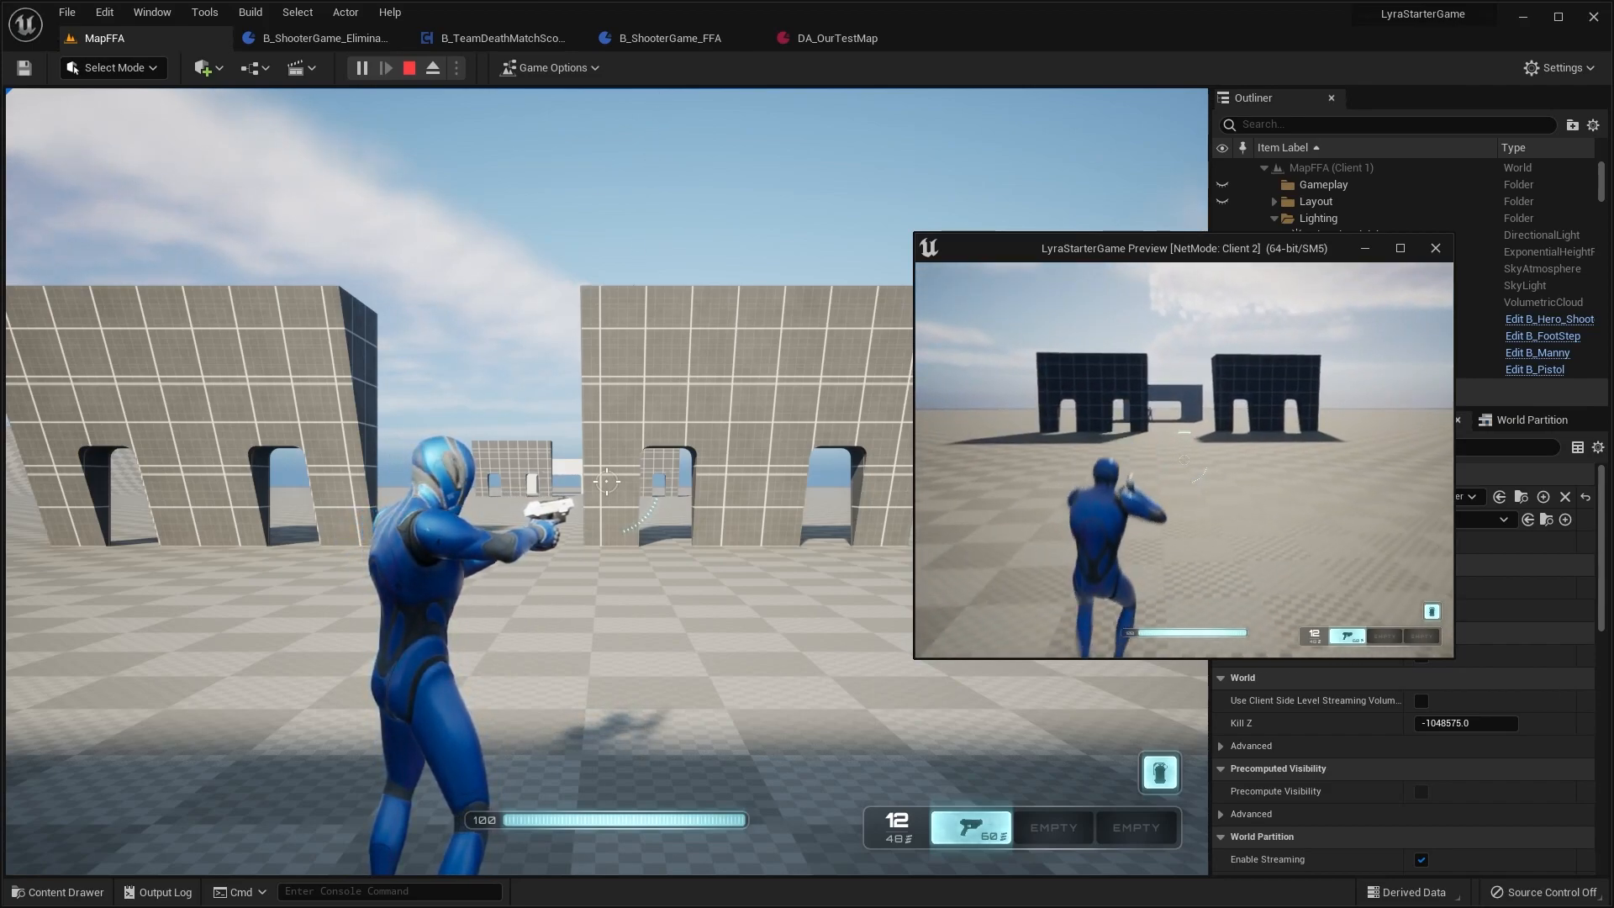
key(w)
key(w)
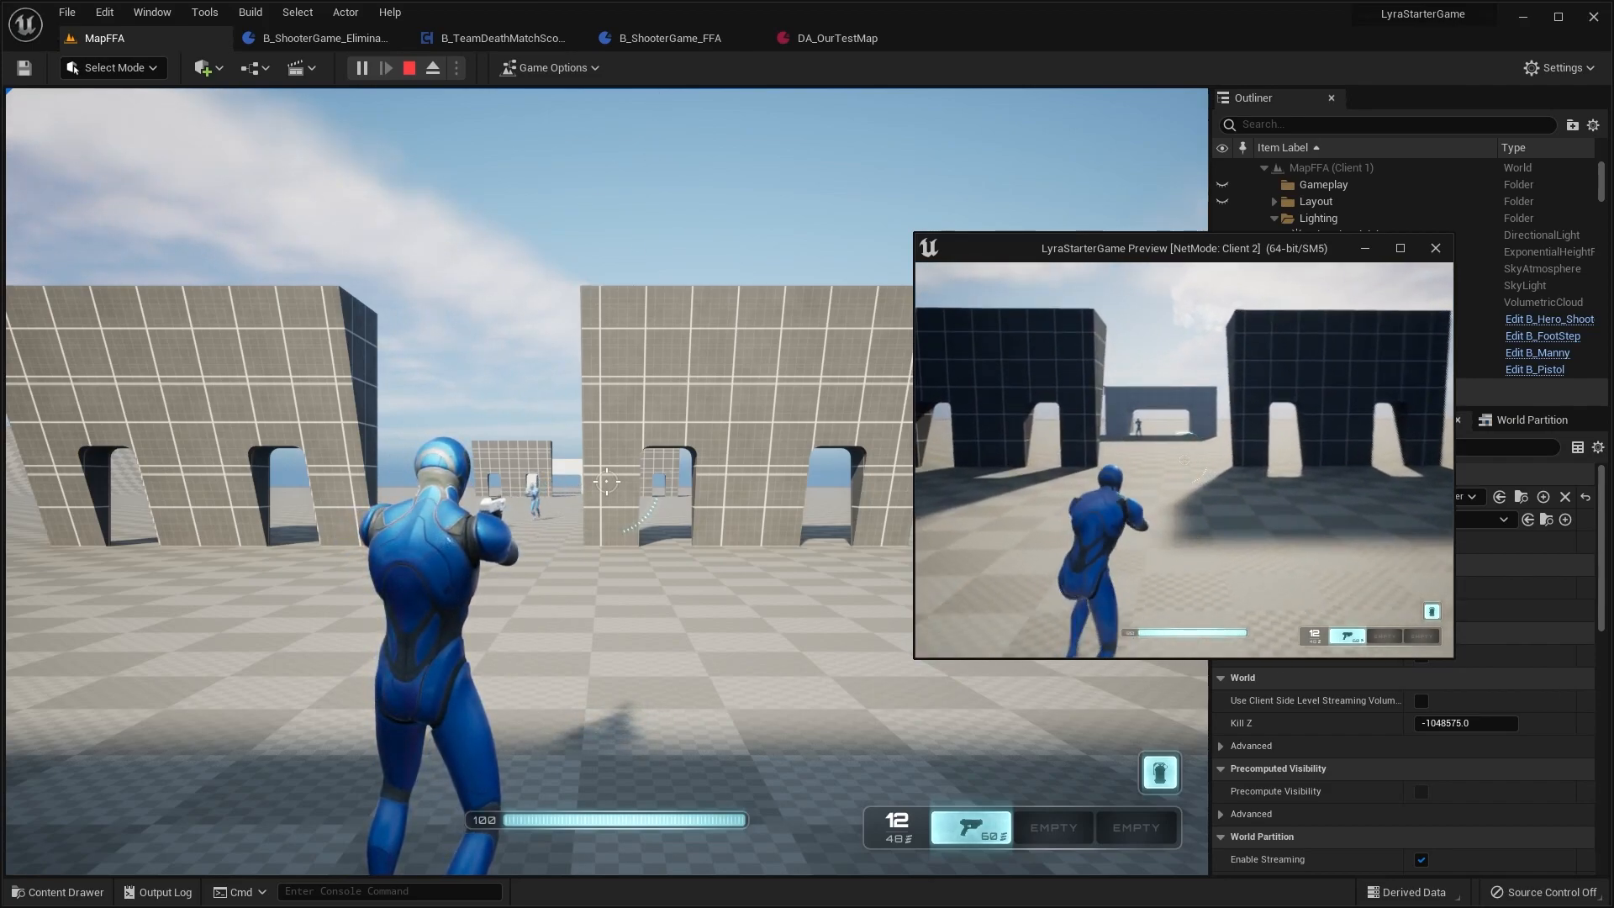
key(w)
Step: Shoot the host player with the second client's pistol until that player is eliminated
click(1184, 460)
key(w)
click(1184, 460)
click(1184, 459)
click(1185, 460)
click(1185, 460)
click(1184, 460)
click(1184, 460)
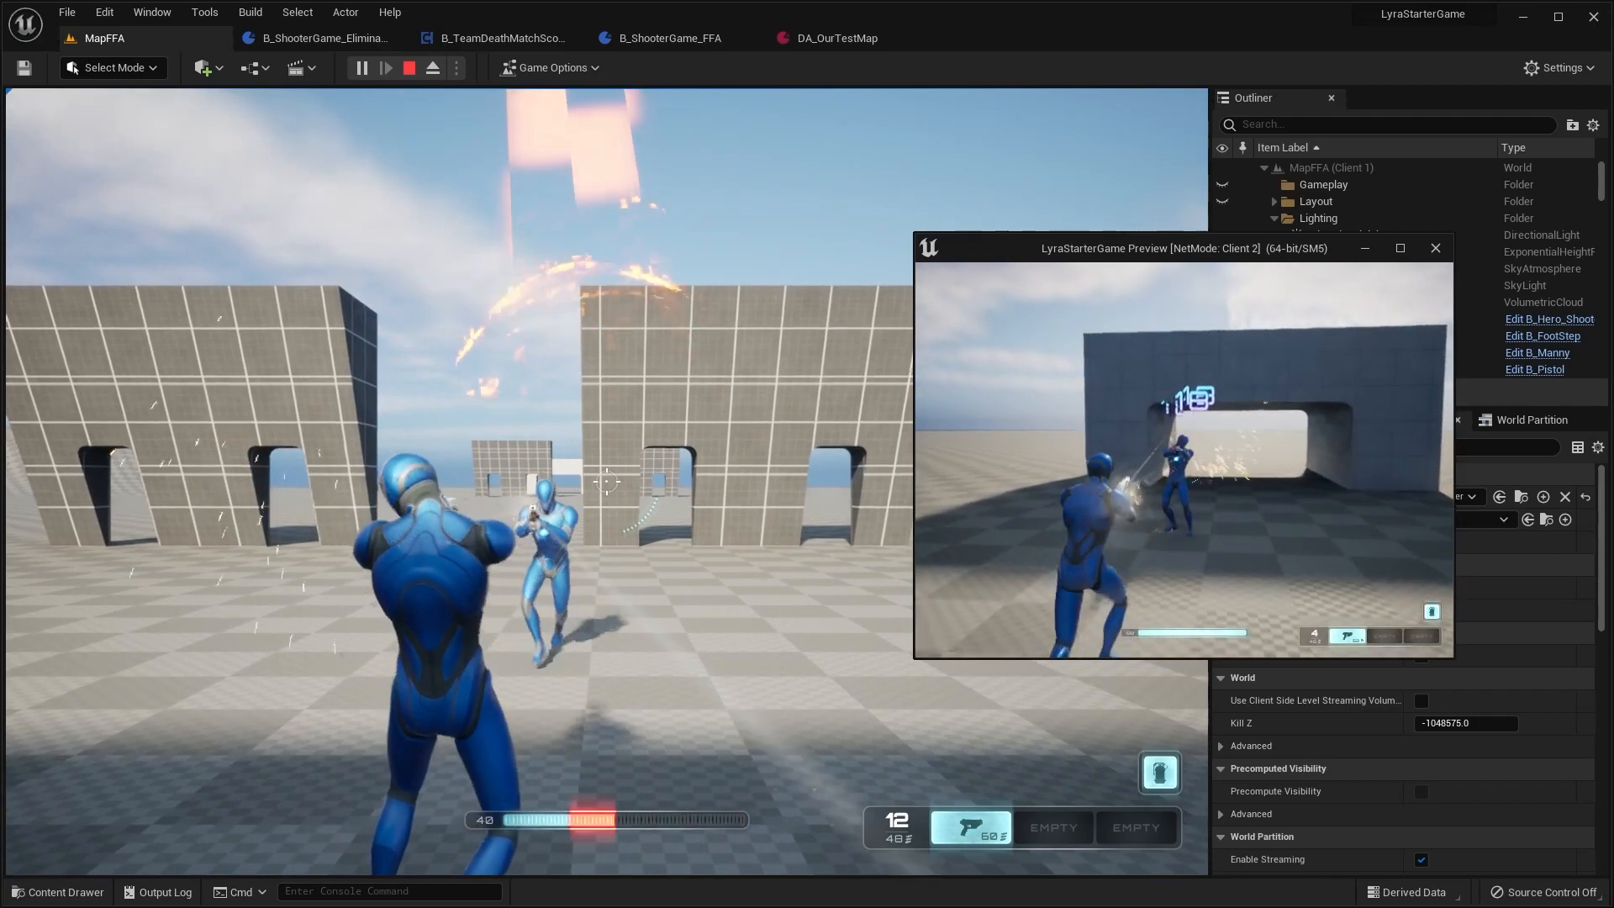
click(1184, 460)
click(1185, 460)
key(w)
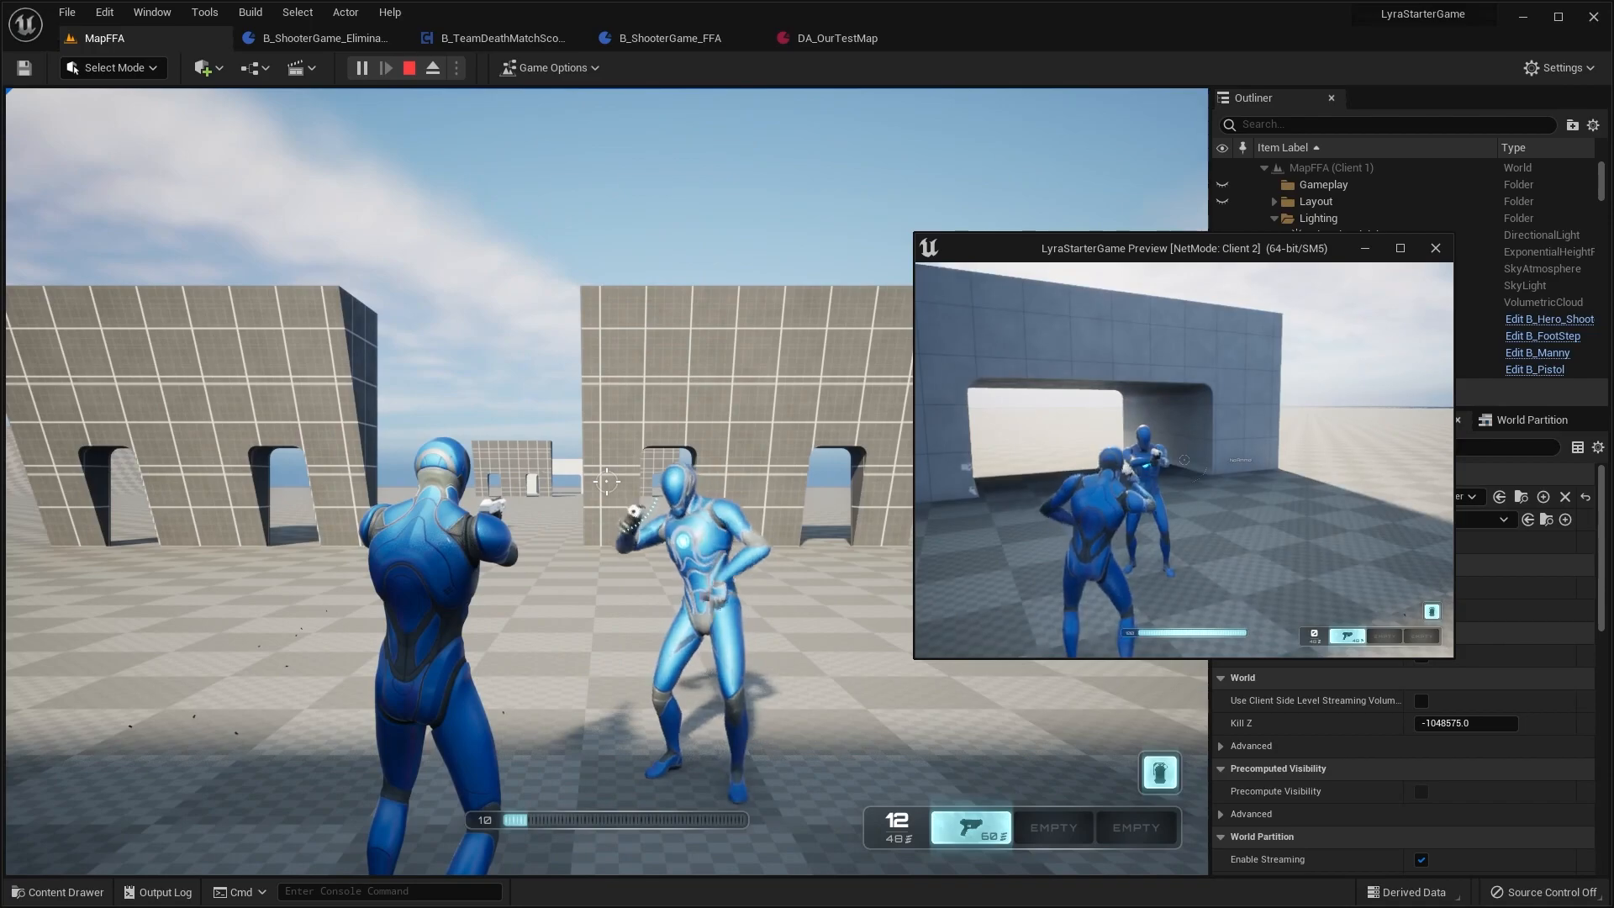
click(1184, 460)
click(1184, 459)
click(1184, 460)
Step: Keep the second client moving and reload its pistol during the host's respawn countdown, and stop the play-in-editor session
key(w)
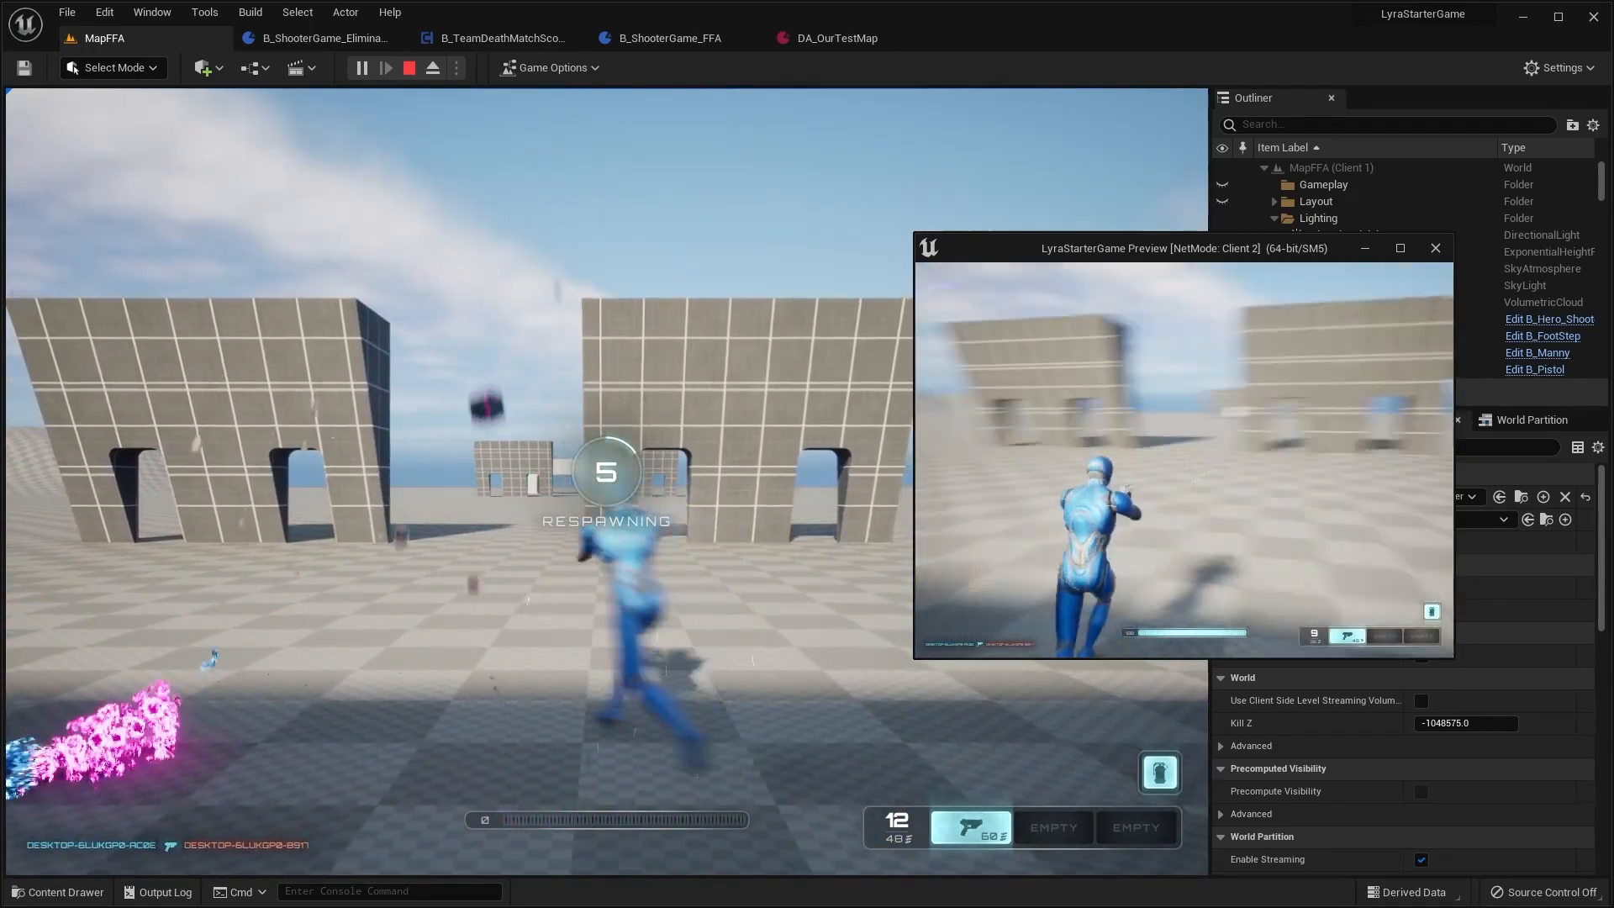
key(w)
key(r)
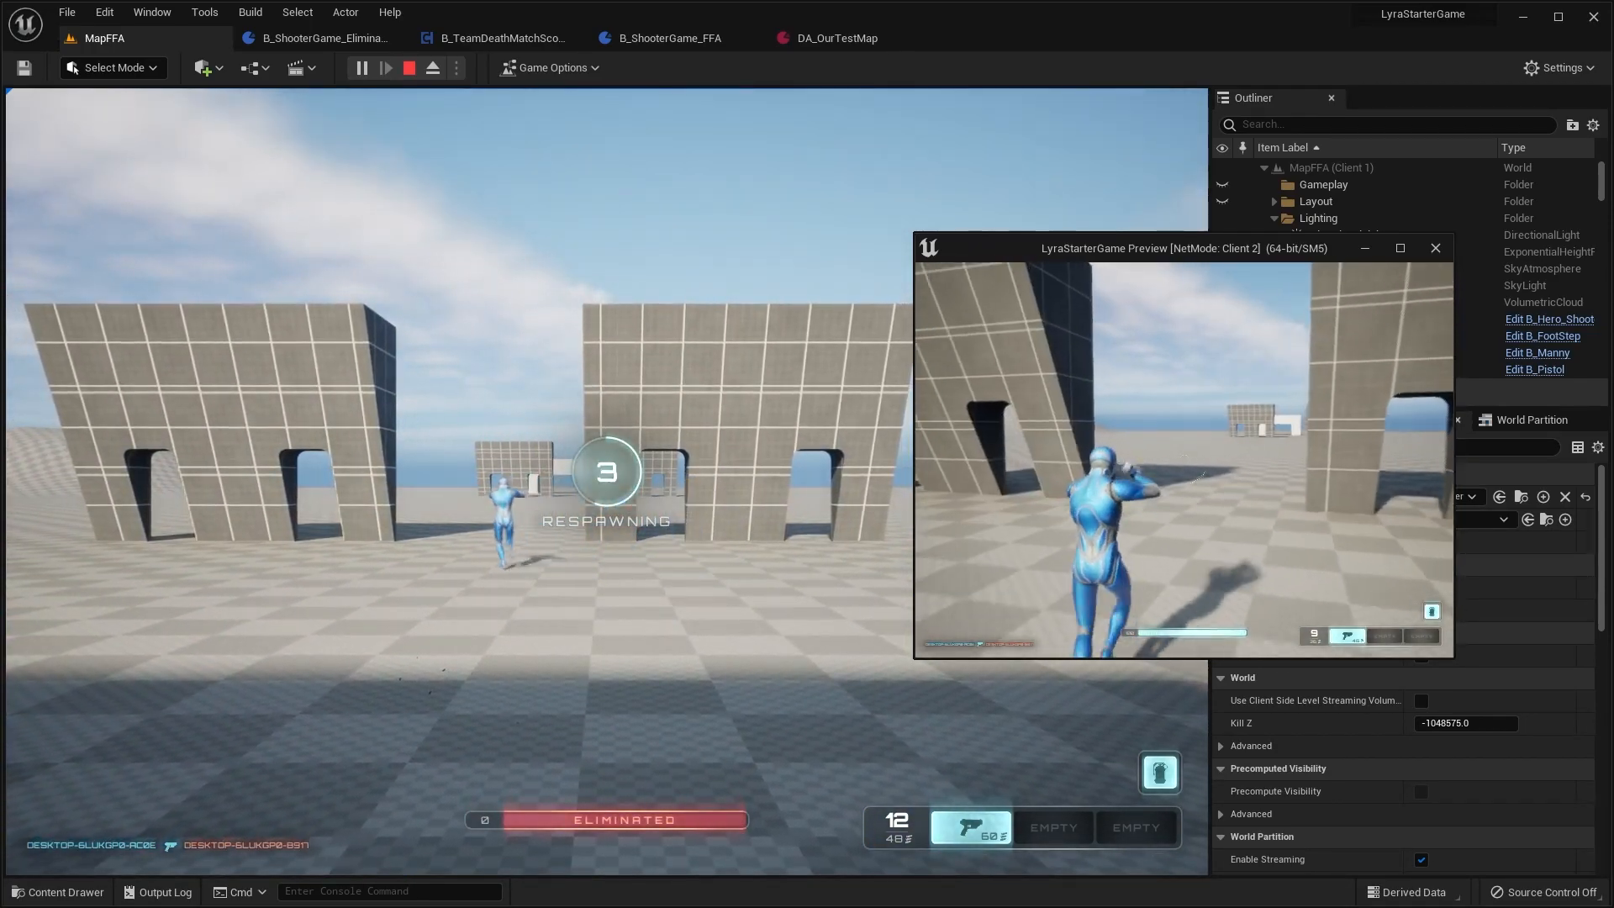
key(w)
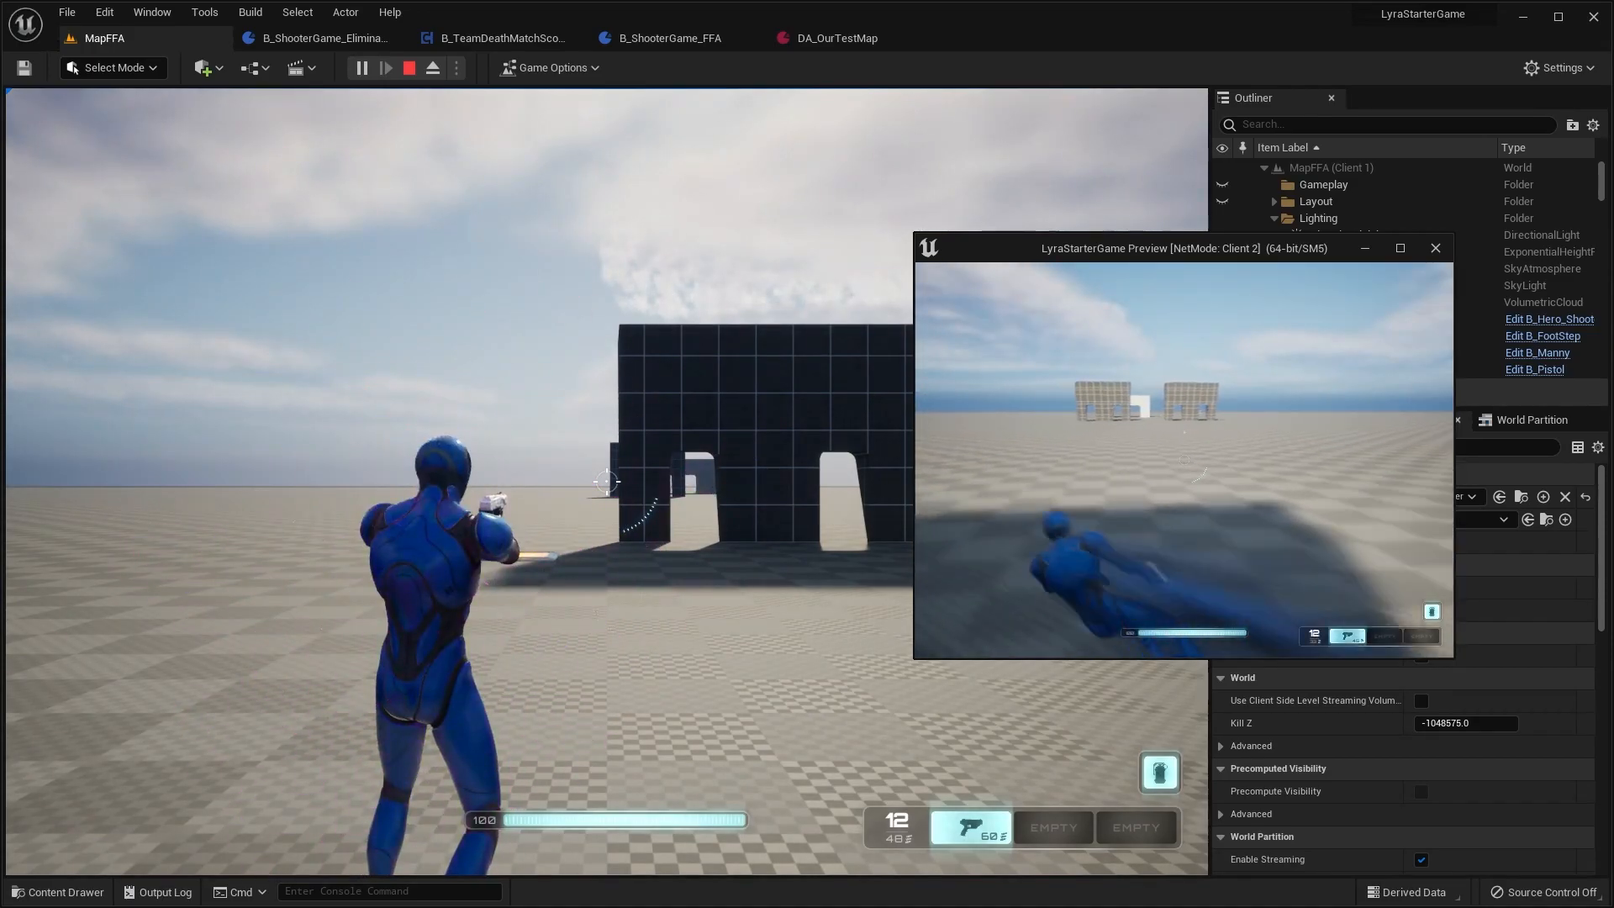
key(Escape)
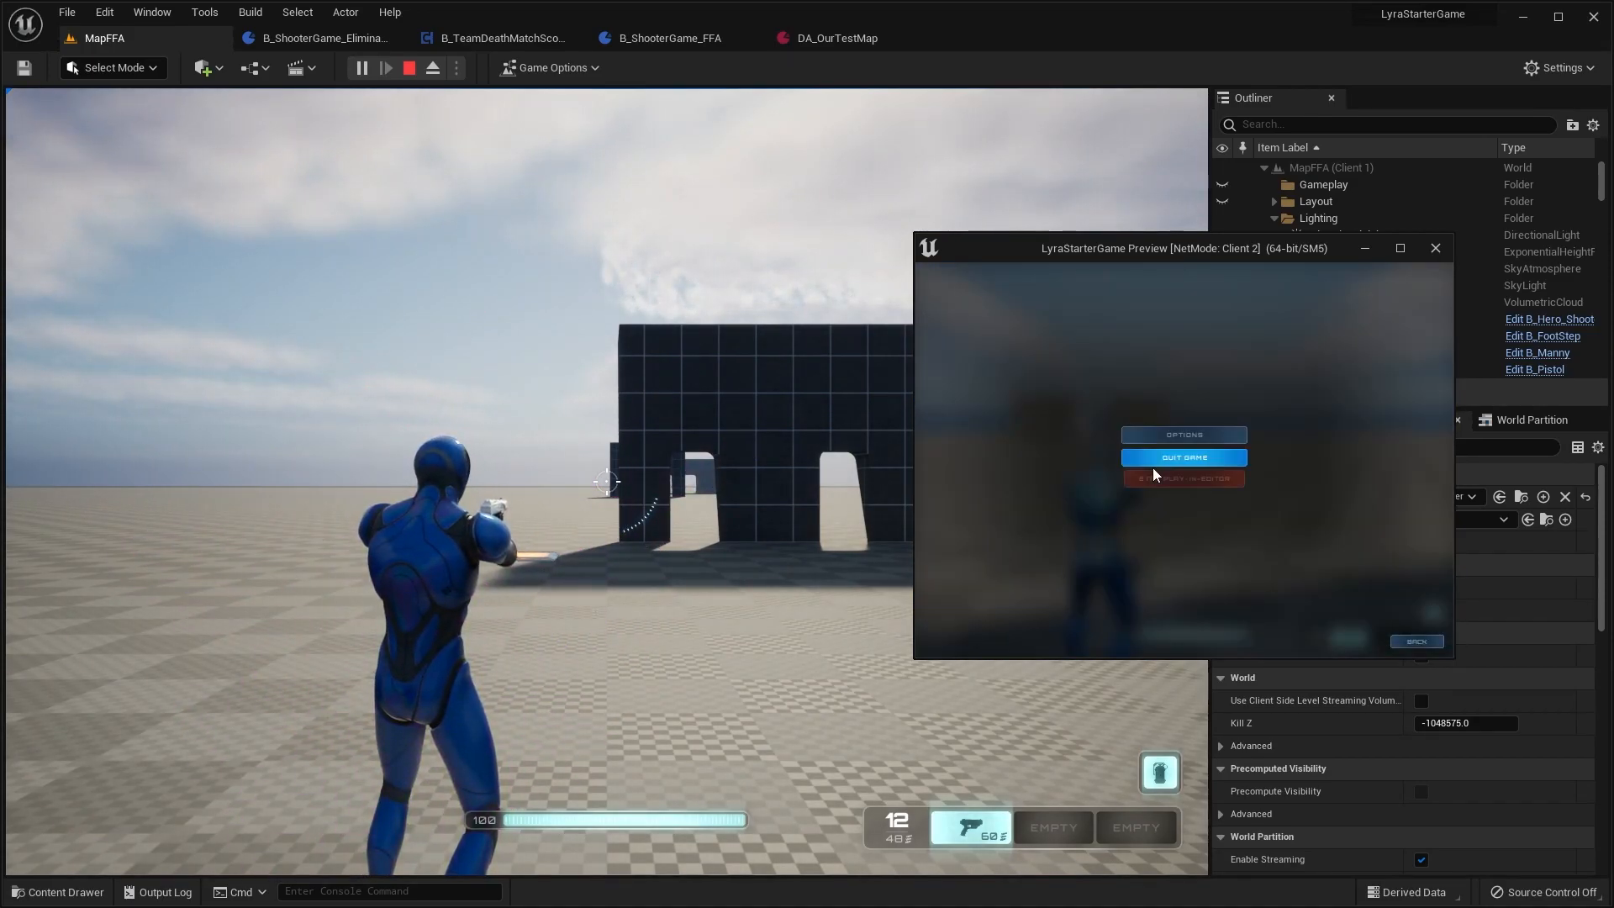
click(1157, 479)
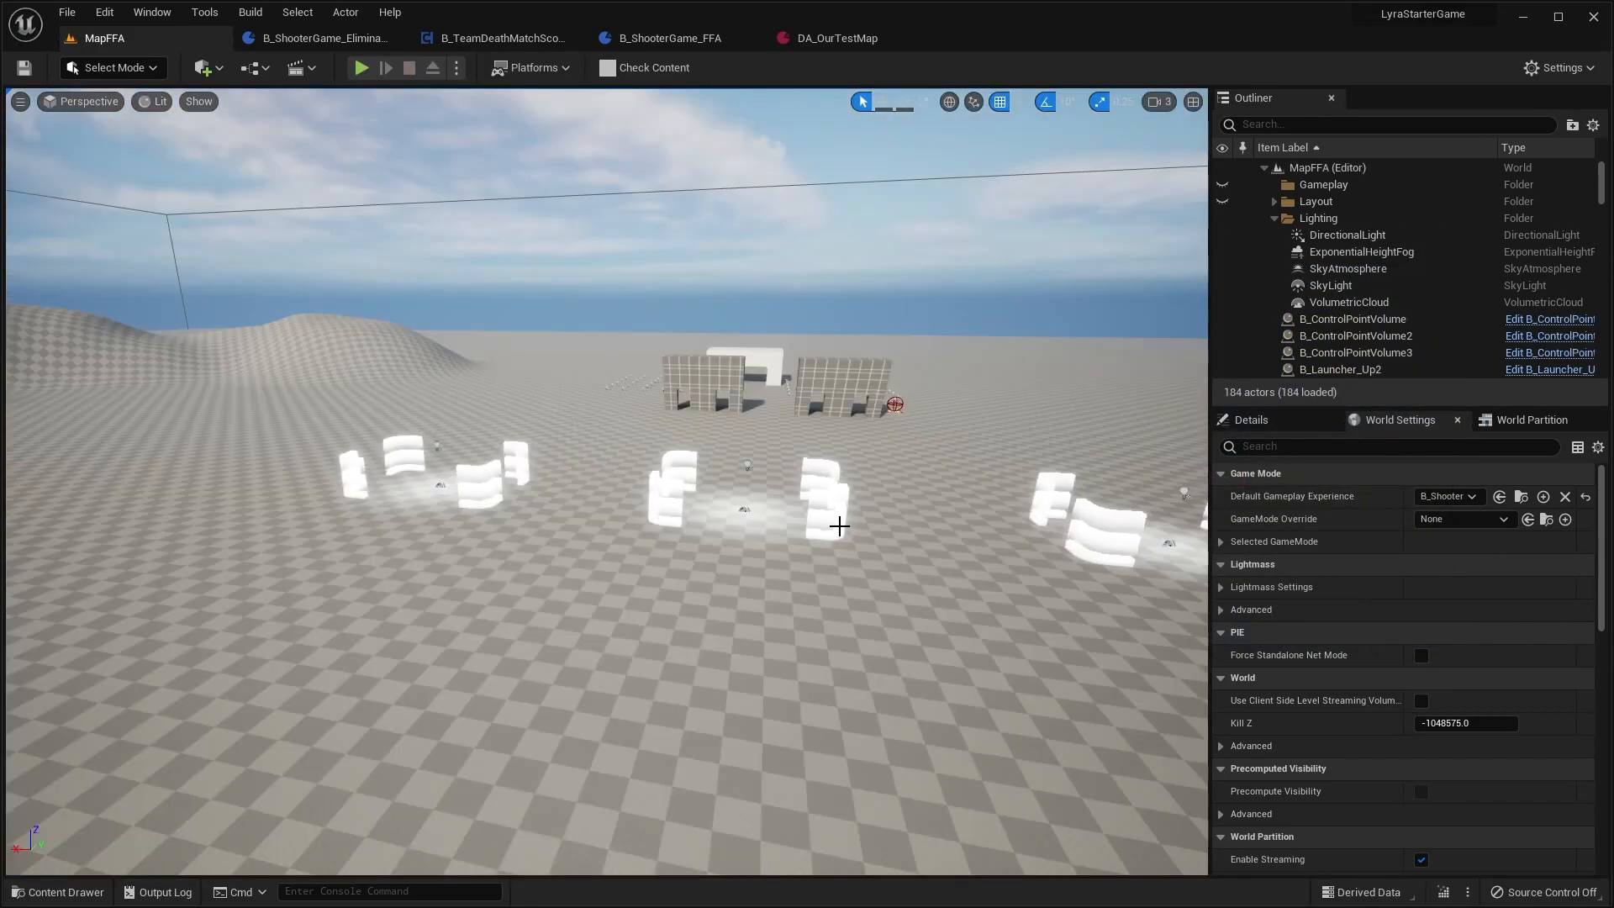
Step: Review the default pawn data, action sets, granted abilities and components of the B_ShooterGame_FFA experience
key(s)
right_drag(946, 435, 707, 447)
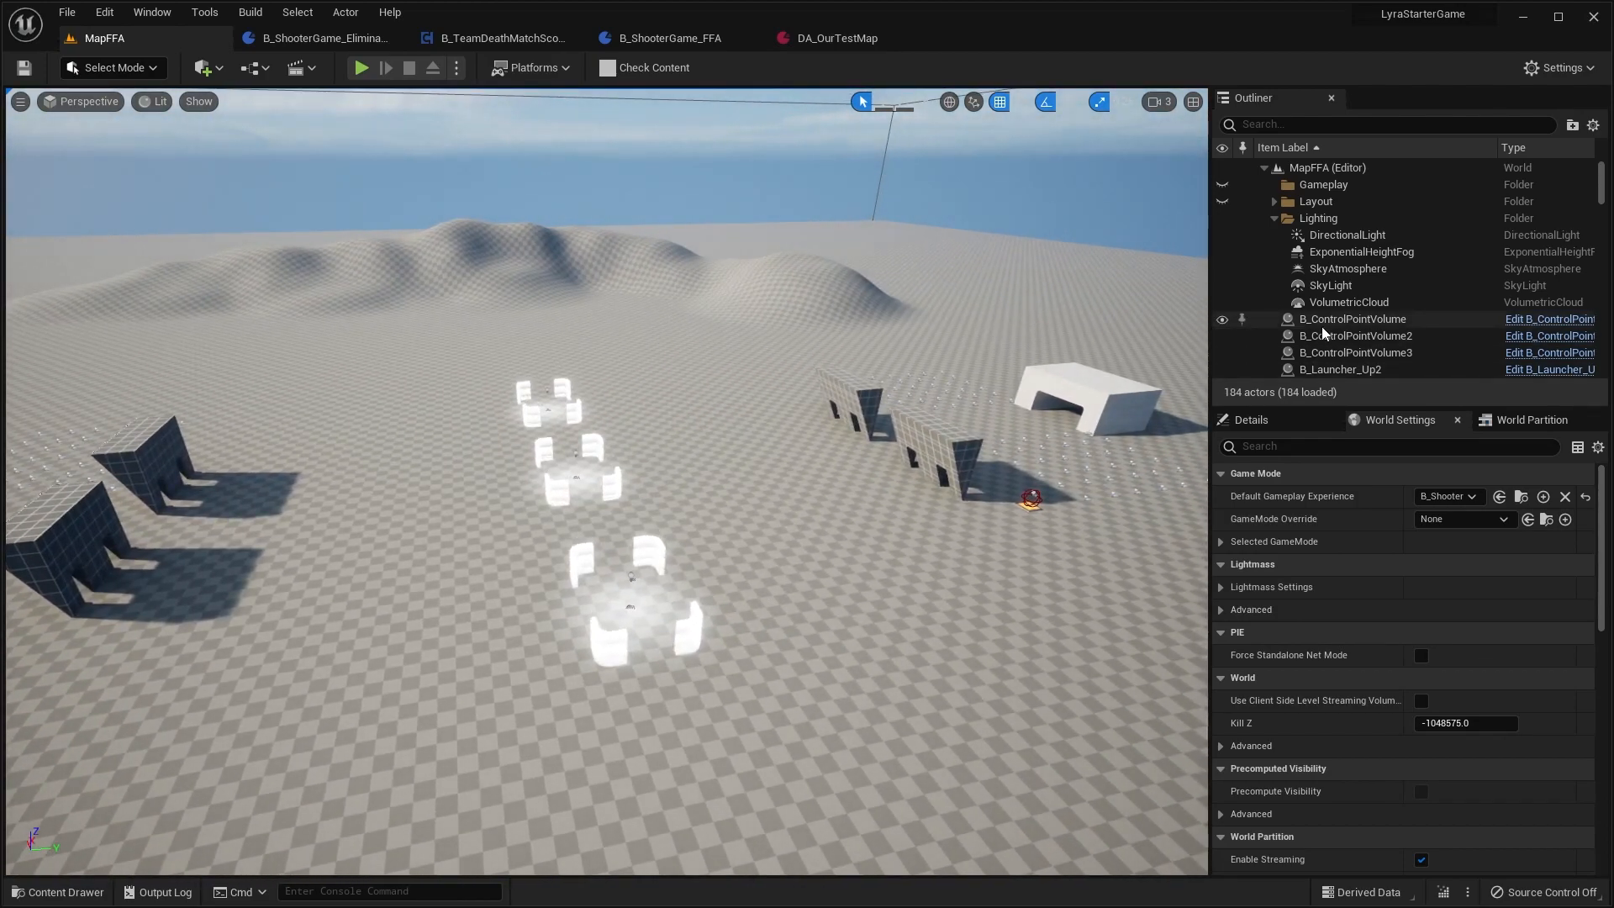
click(632, 46)
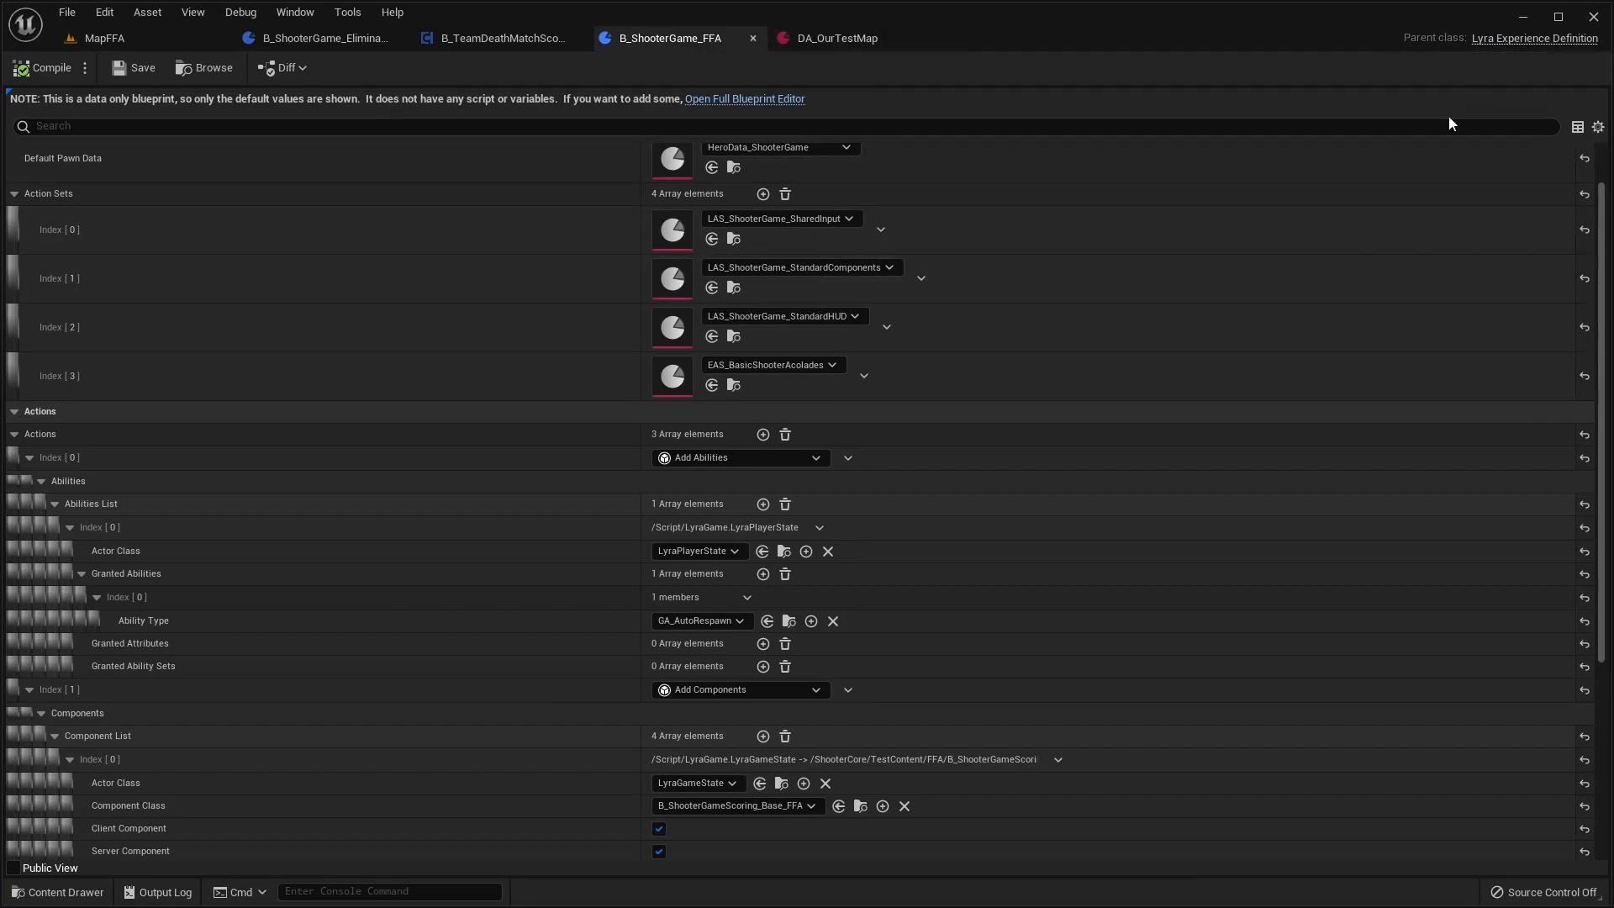
scroll(967, 300, up, 2)
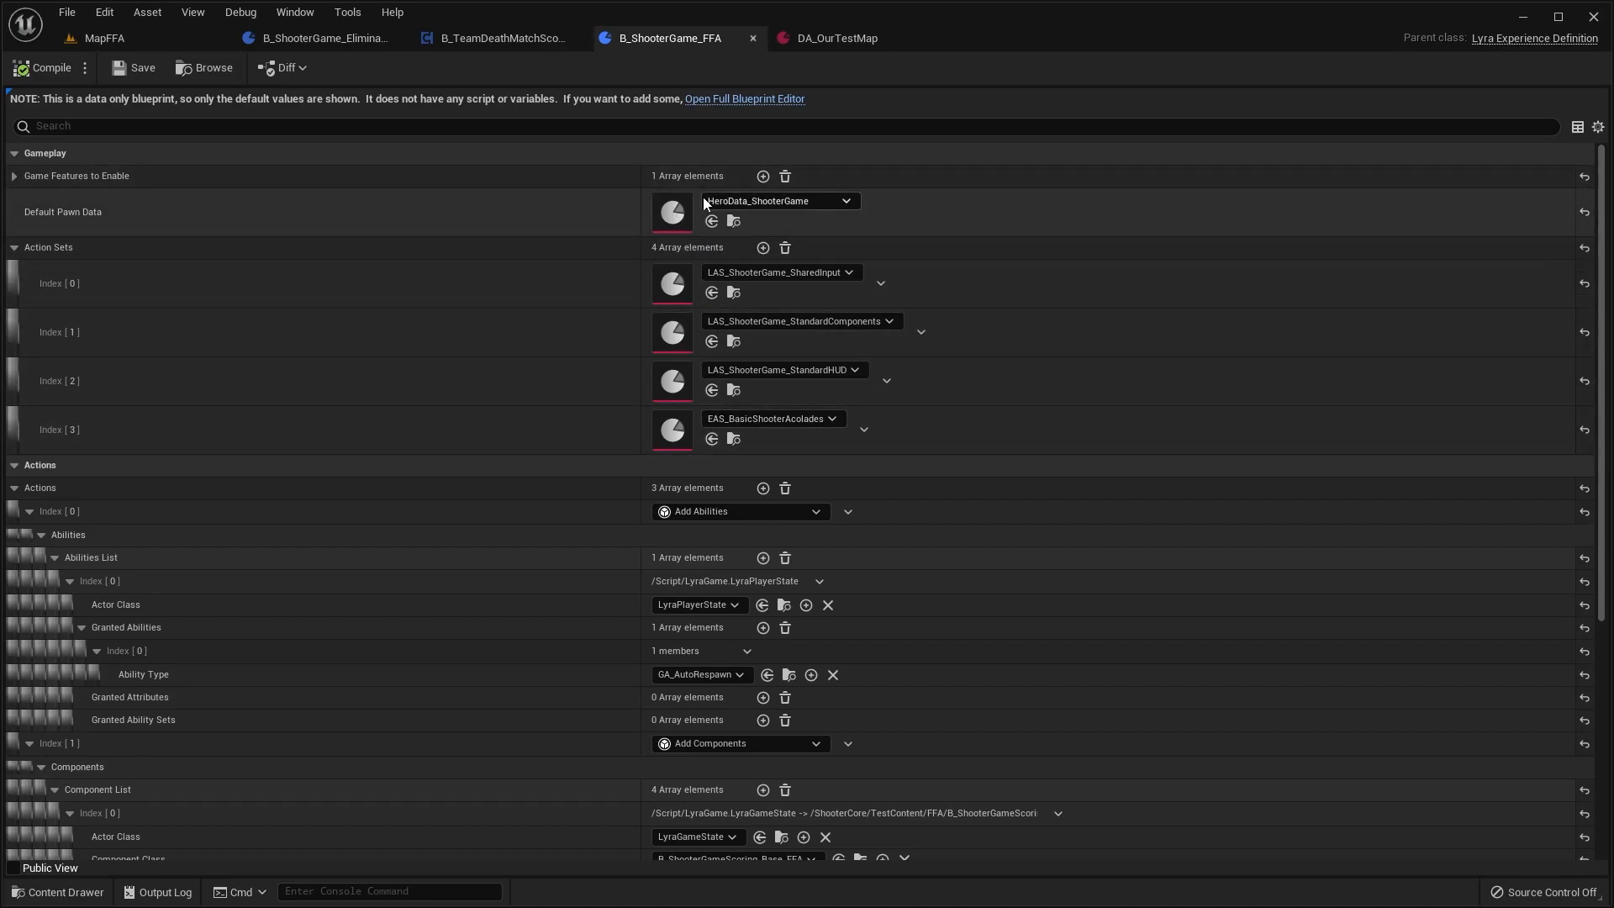
scroll(673, 467, down, 5)
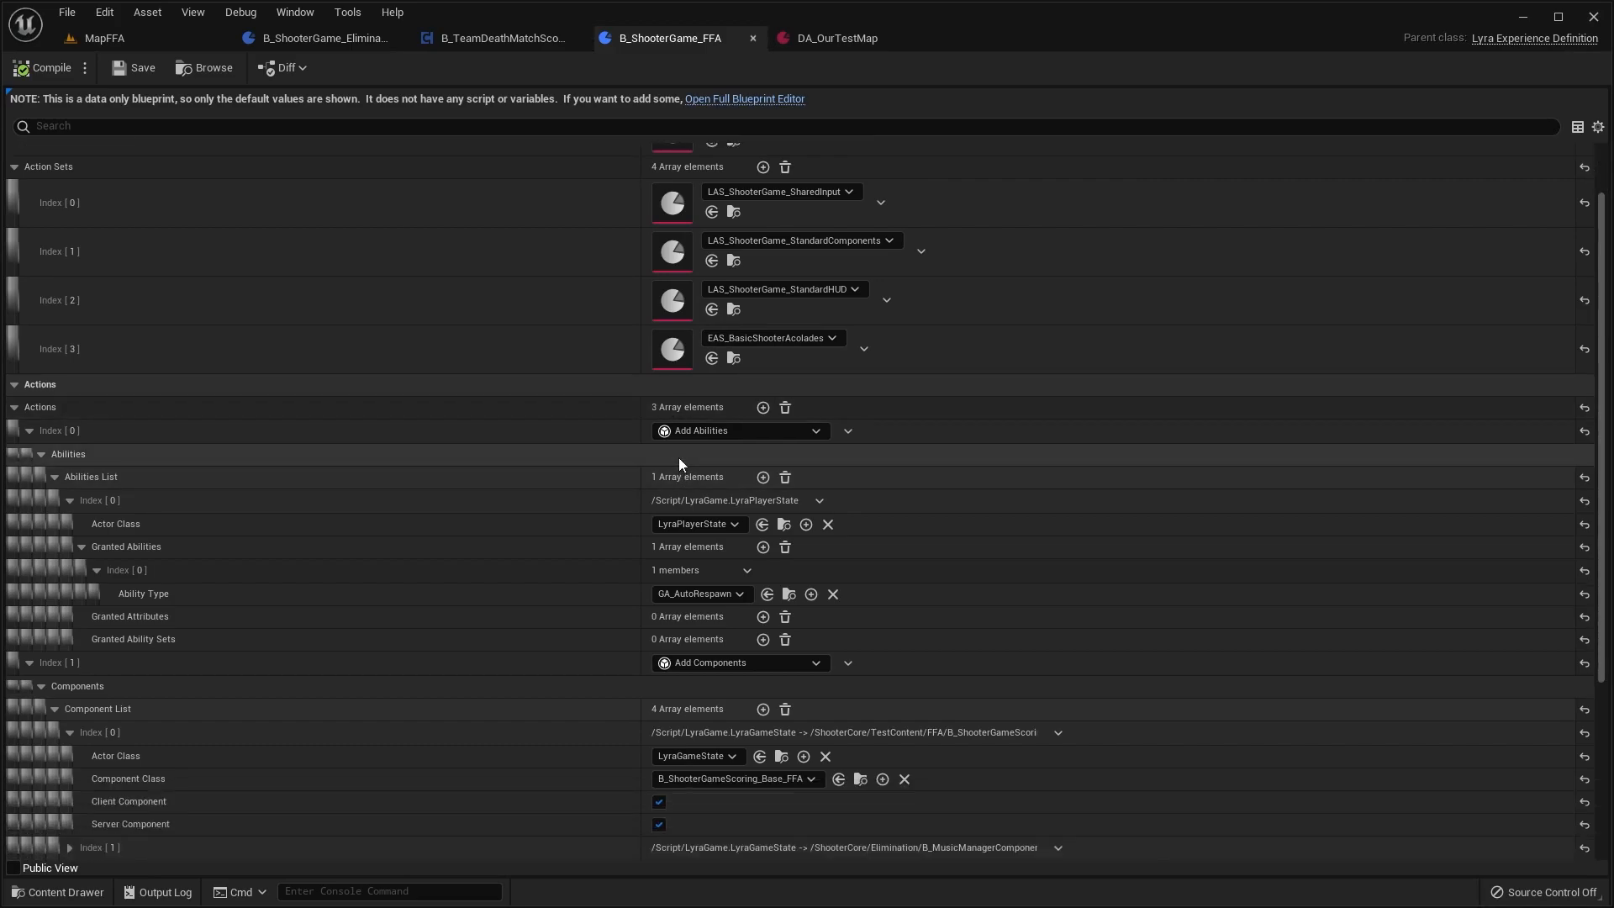
scroll(757, 445, down, 1)
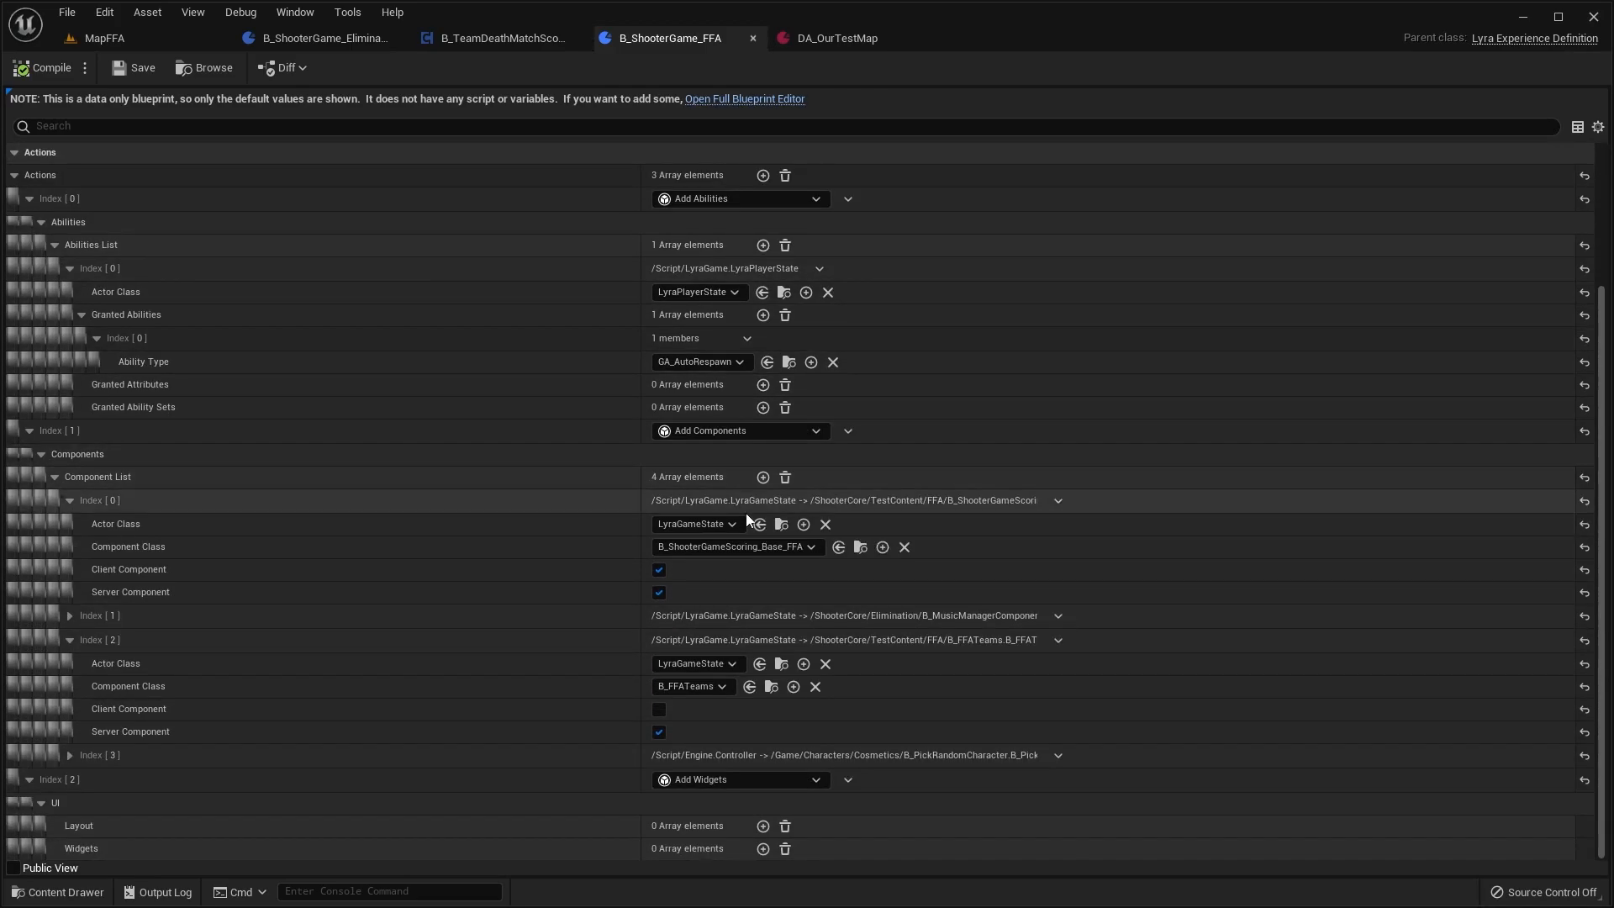
scroll(748, 513, up, 7)
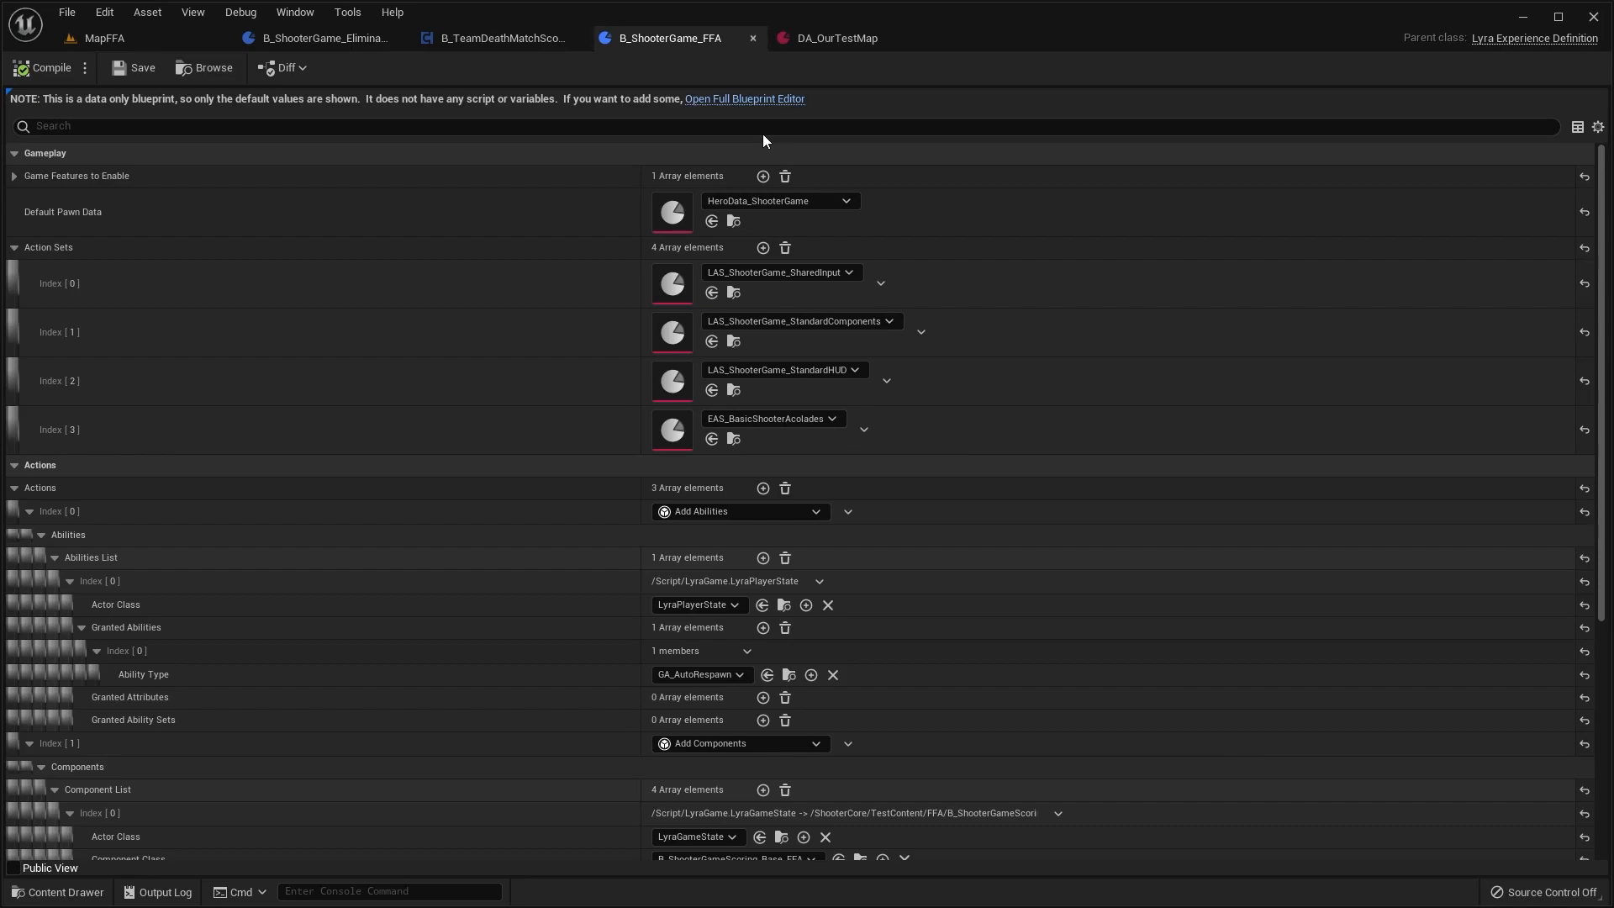
Step: Review the DA_OurTestMap experience asset and the MapFFA level it points to
click(819, 38)
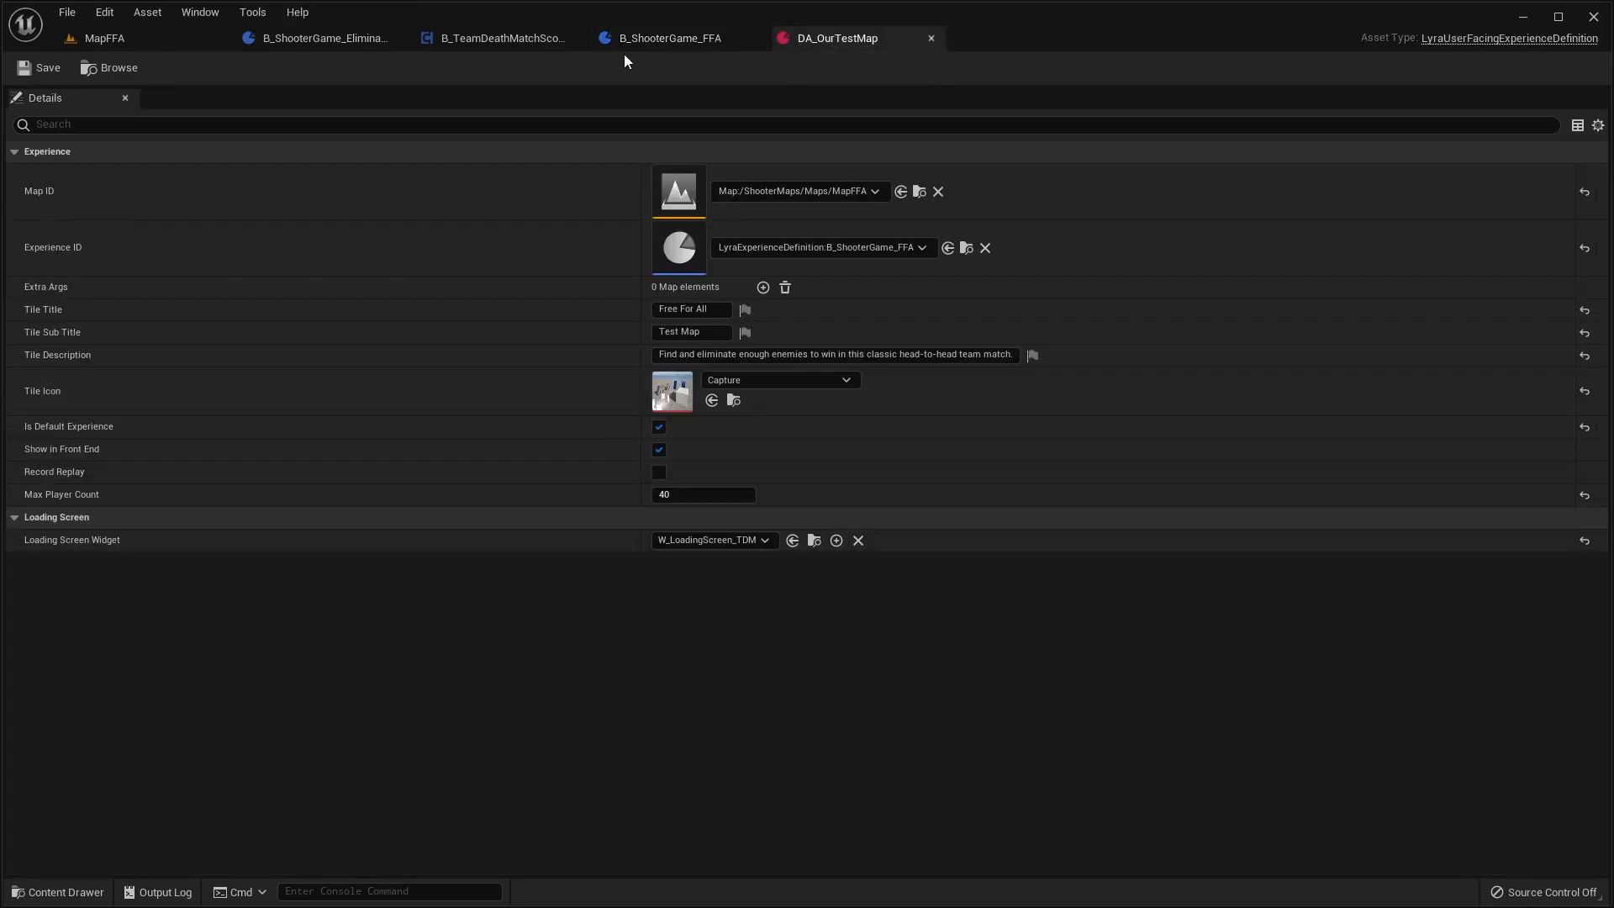
click(179, 40)
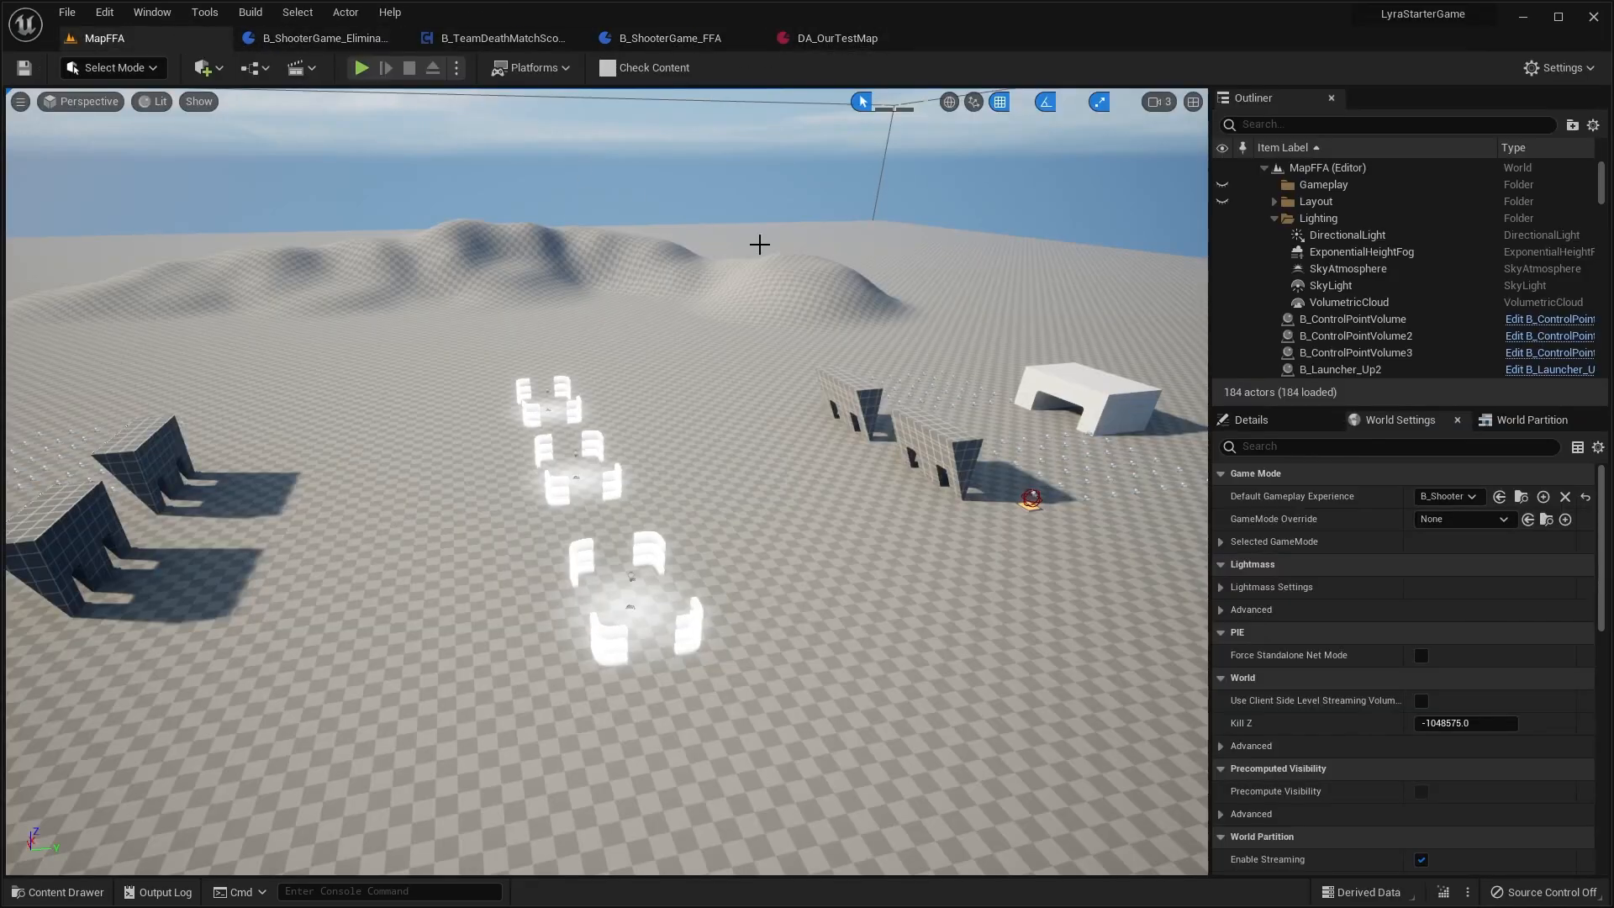
click(841, 38)
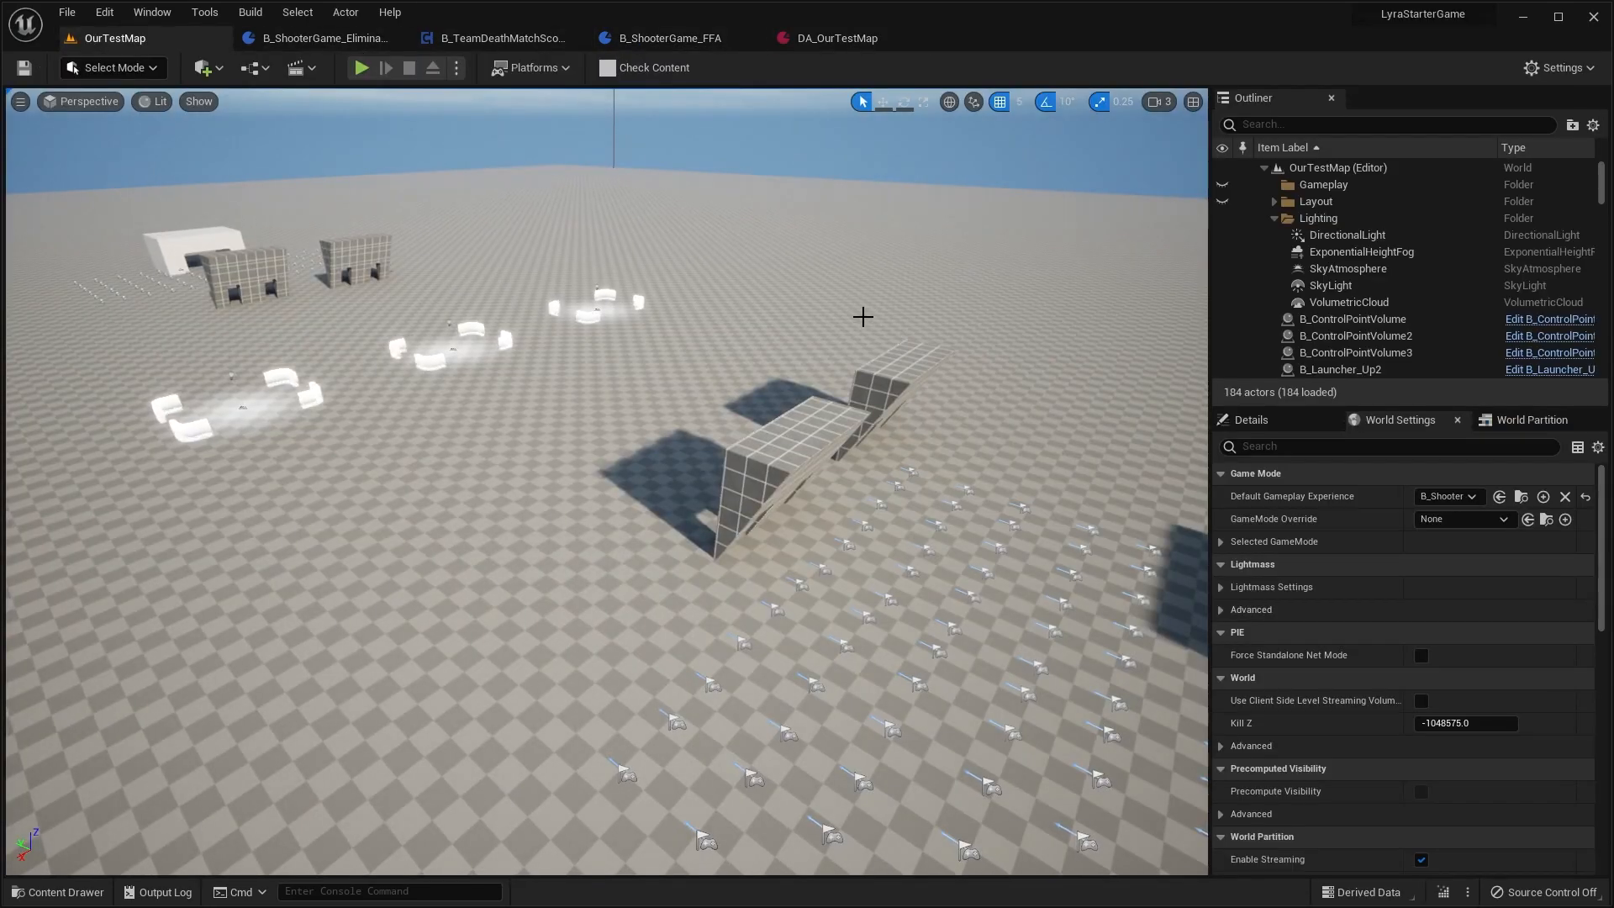
Step: Look over the OurTestMap level and list the experiences available for its Default Gameplay Experience
click(69, 892)
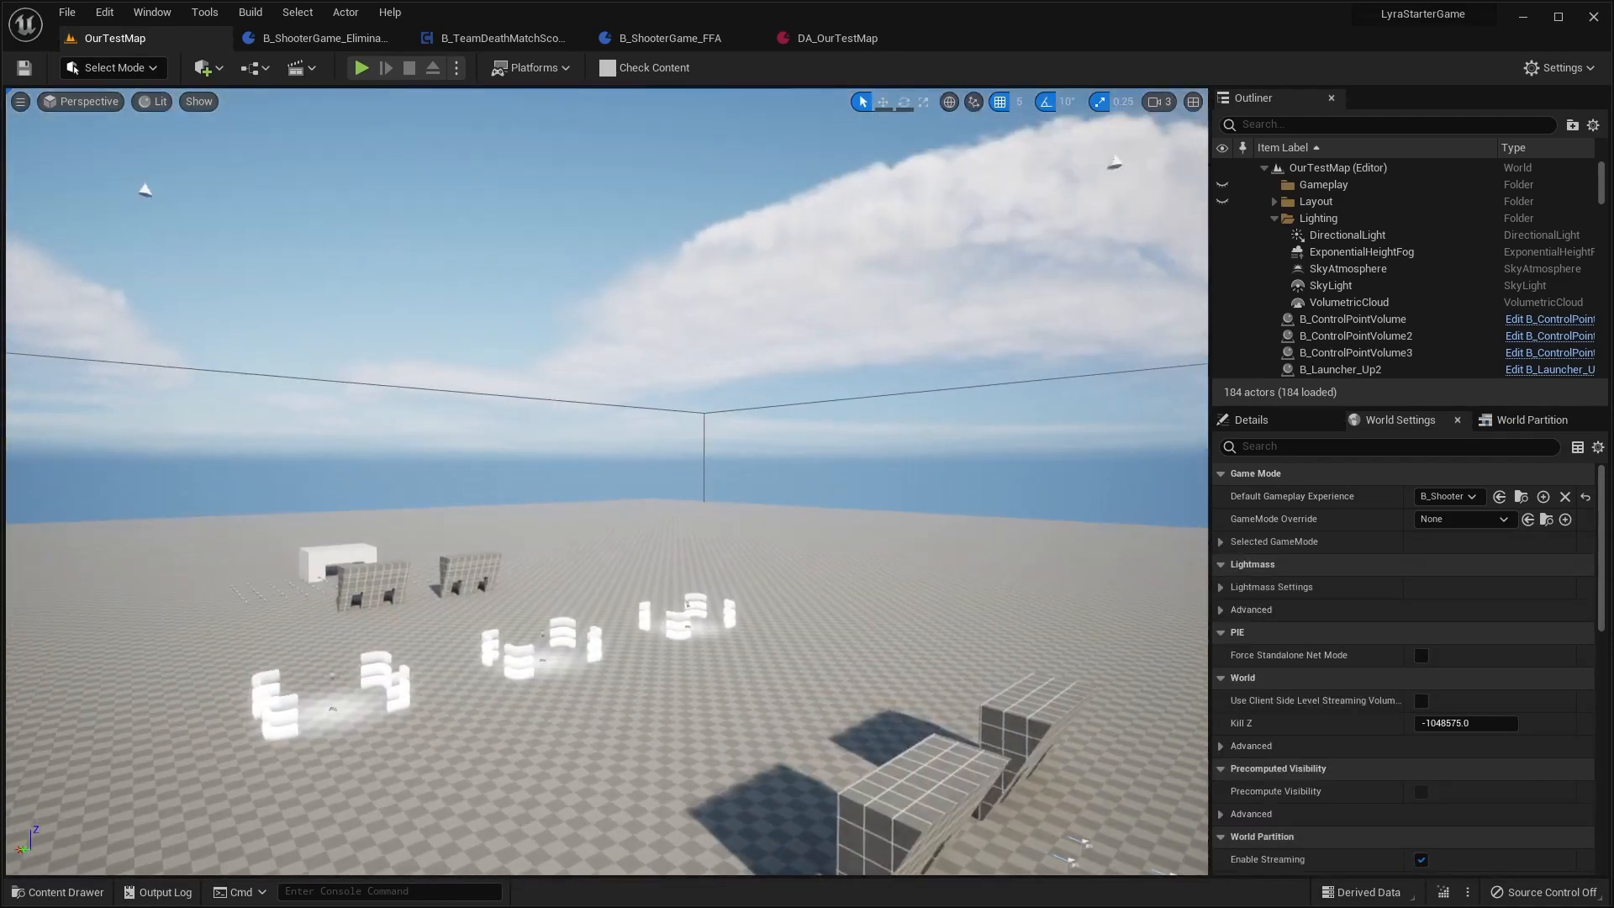
right_drag(605, 479, 572, 488)
right_drag(673, 313, 757, 314)
mouse_move(725, 590)
right_down()
mouse_move(756, 590)
mouse_move(725, 590)
right_up()
click(1443, 498)
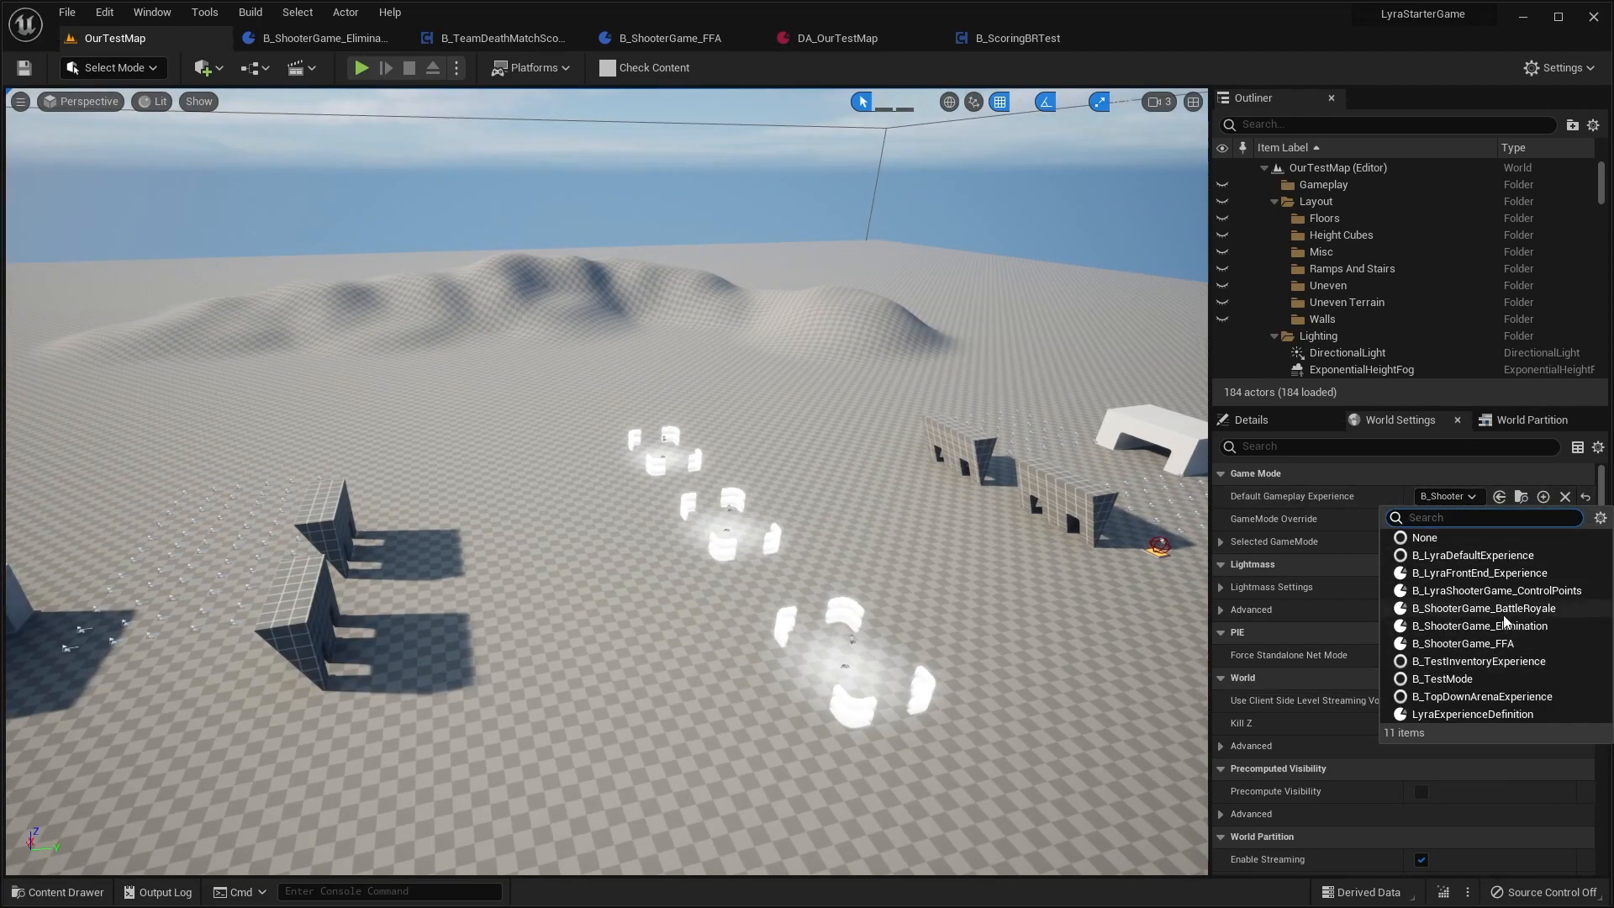
right_drag(832, 455, 849, 424)
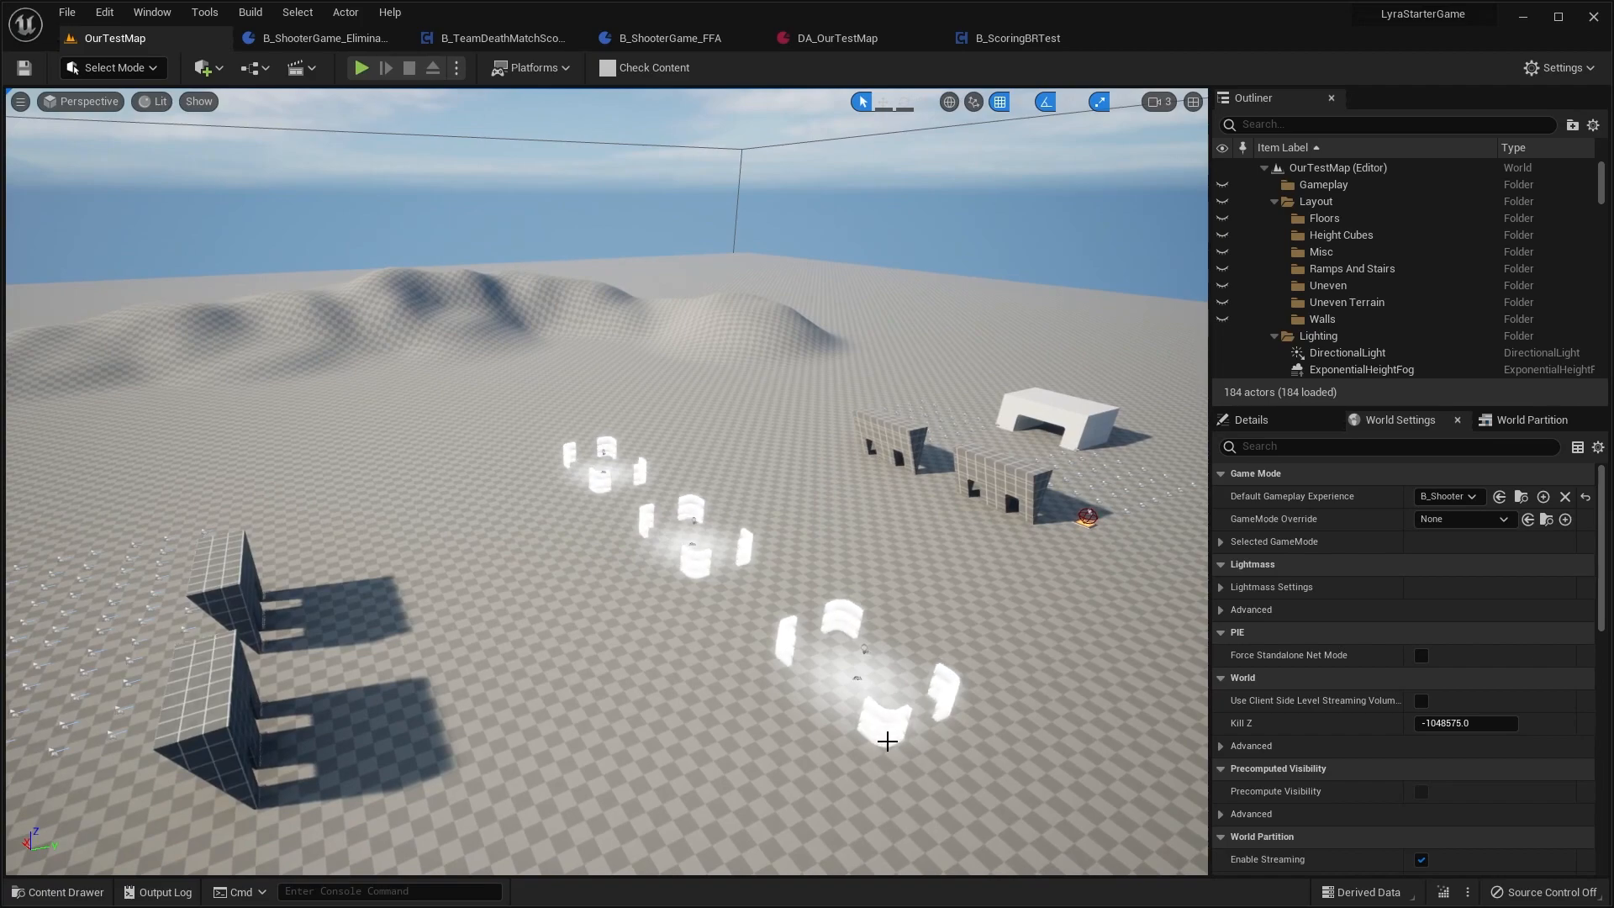
Step: Start a two-player play-test on OurTestMap and run the second client's character around during the waiting phase
scroll(452, 135, up, 2)
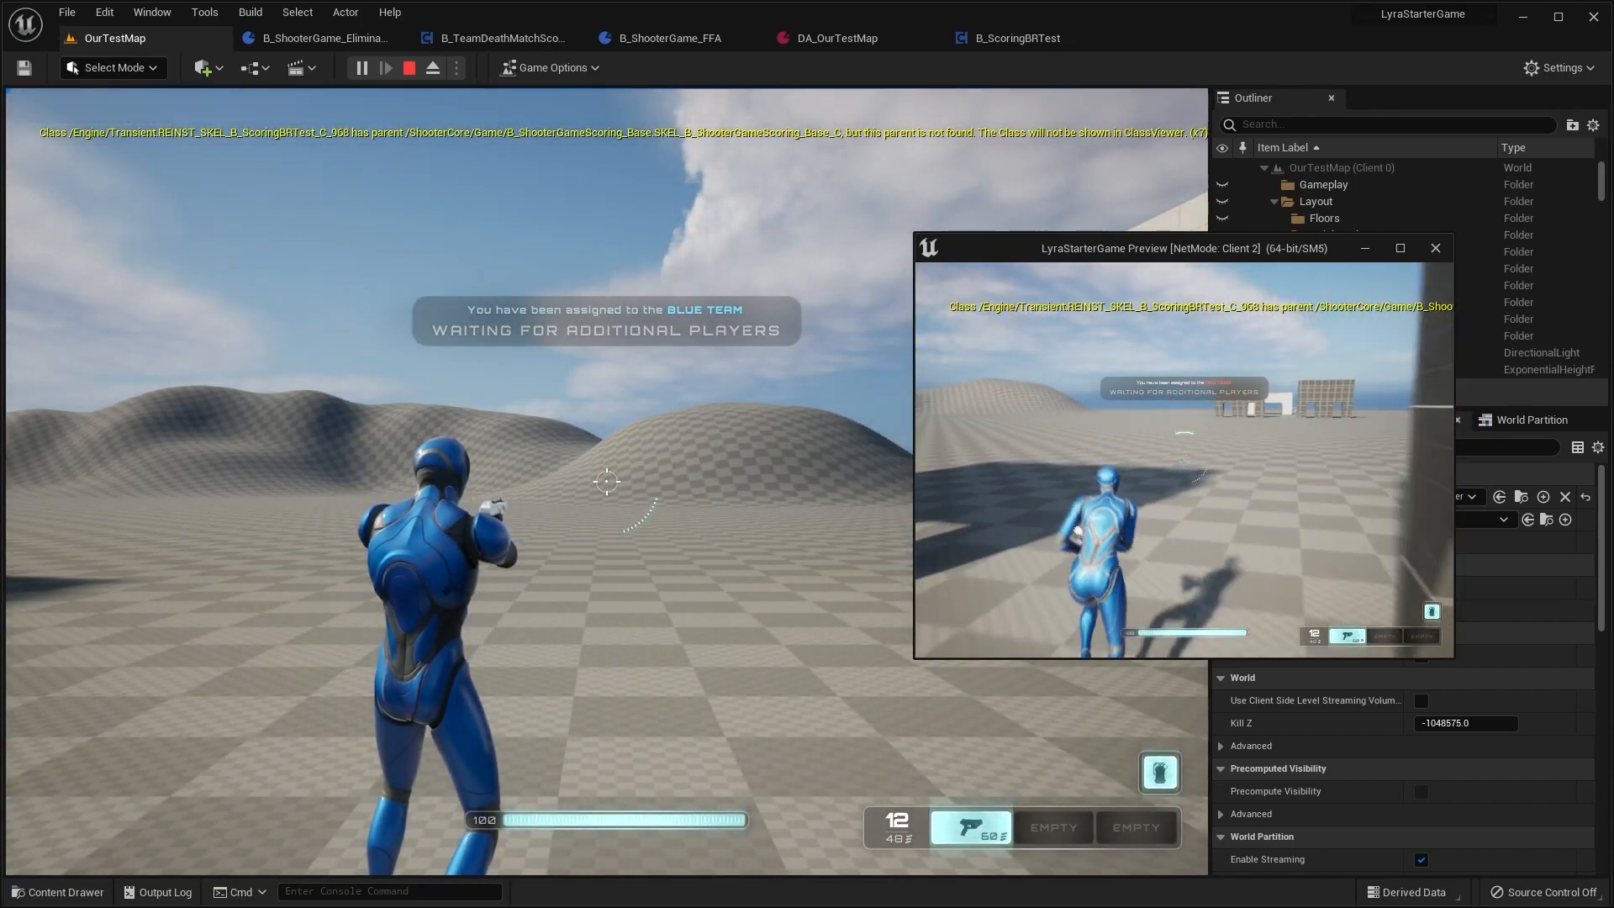
key(w)
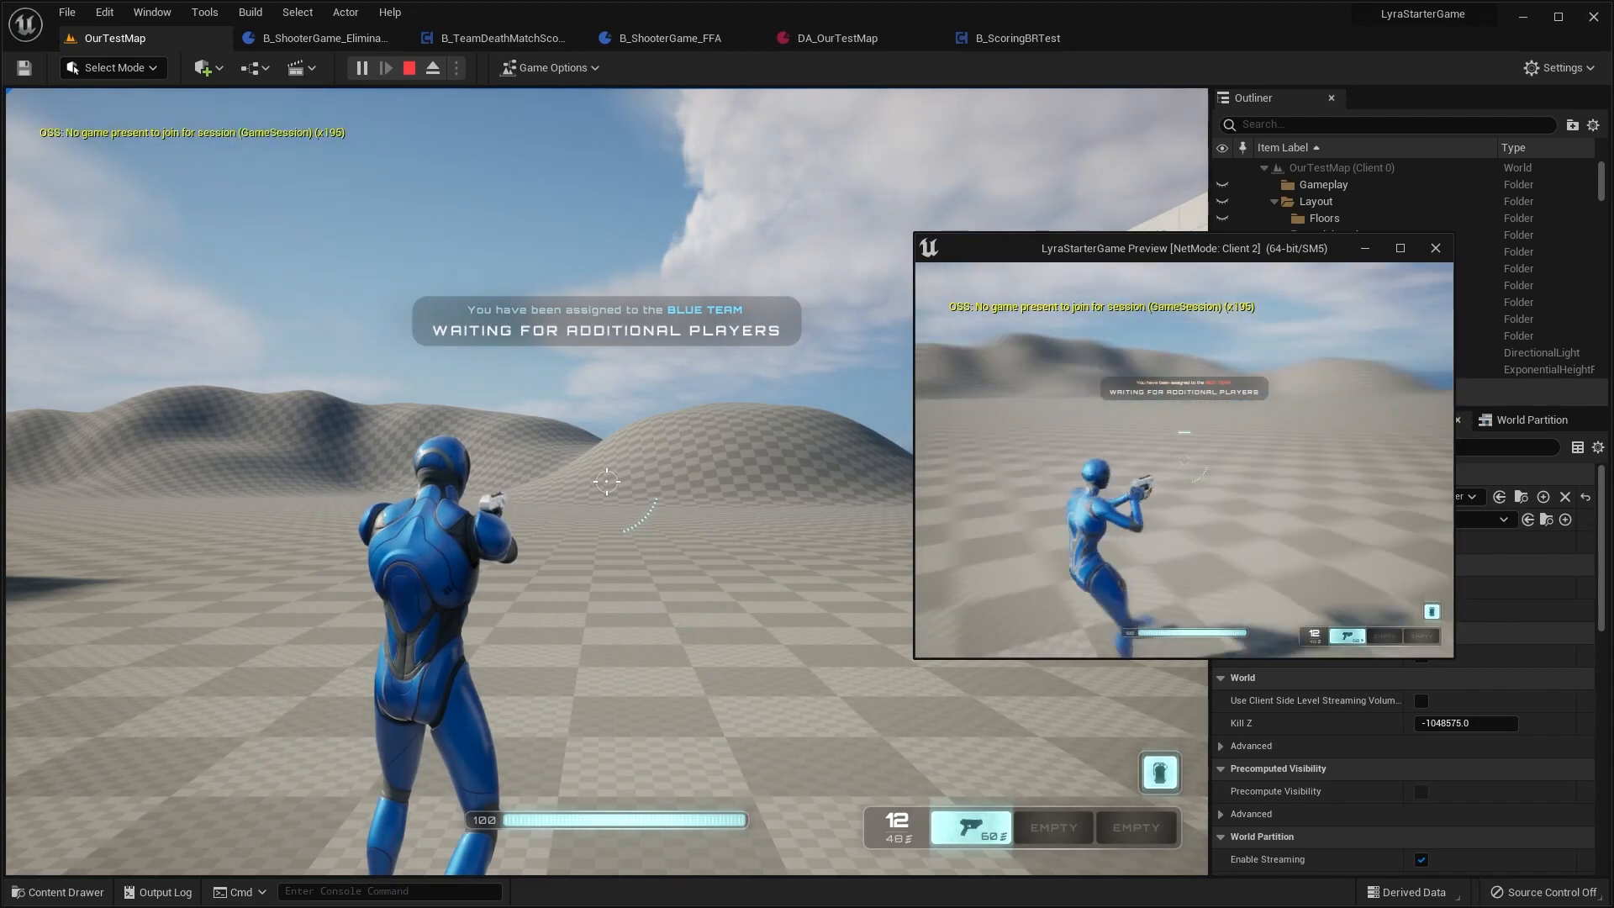
key(w)
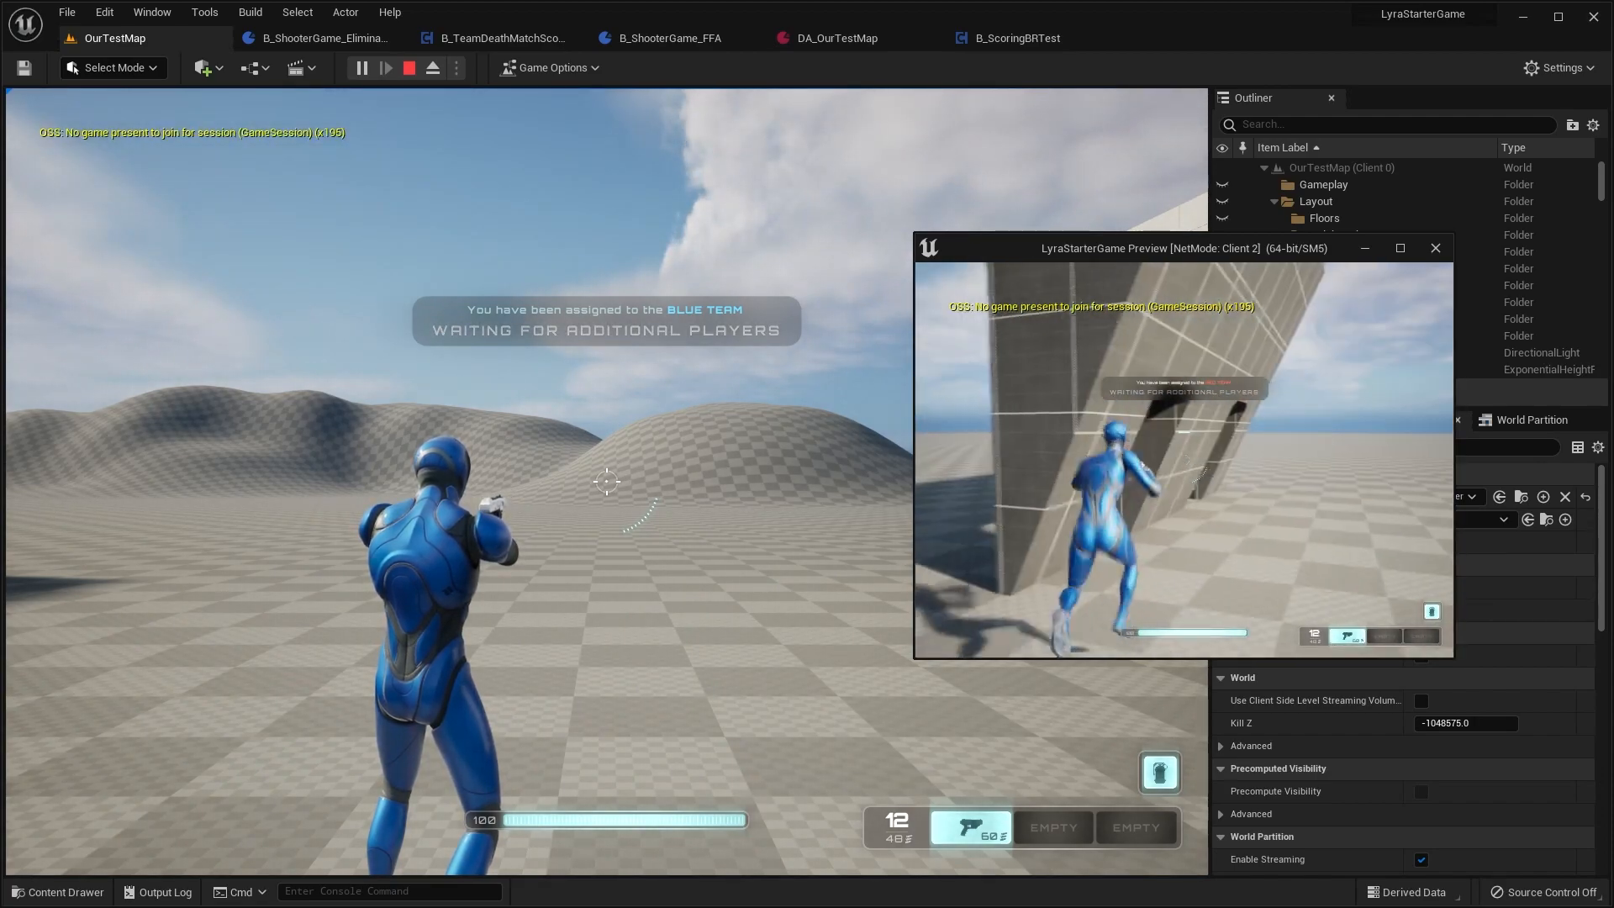
key(w)
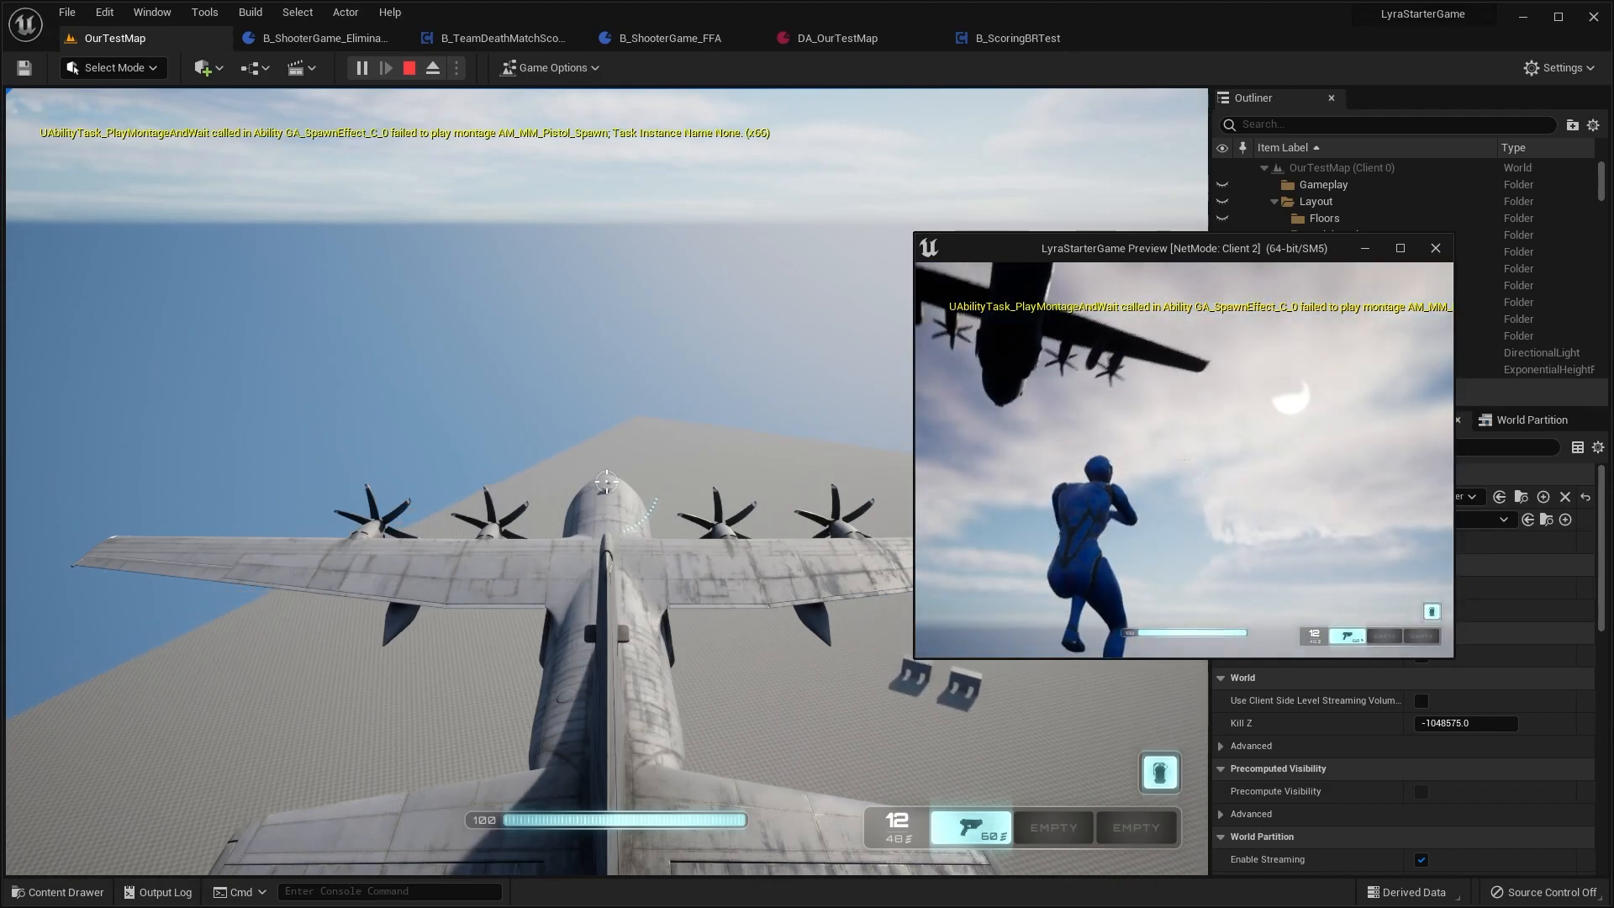
Step: Switch control to the first player's viewport and drop that character out of the plane
key(super)
click(857, 218)
key(space)
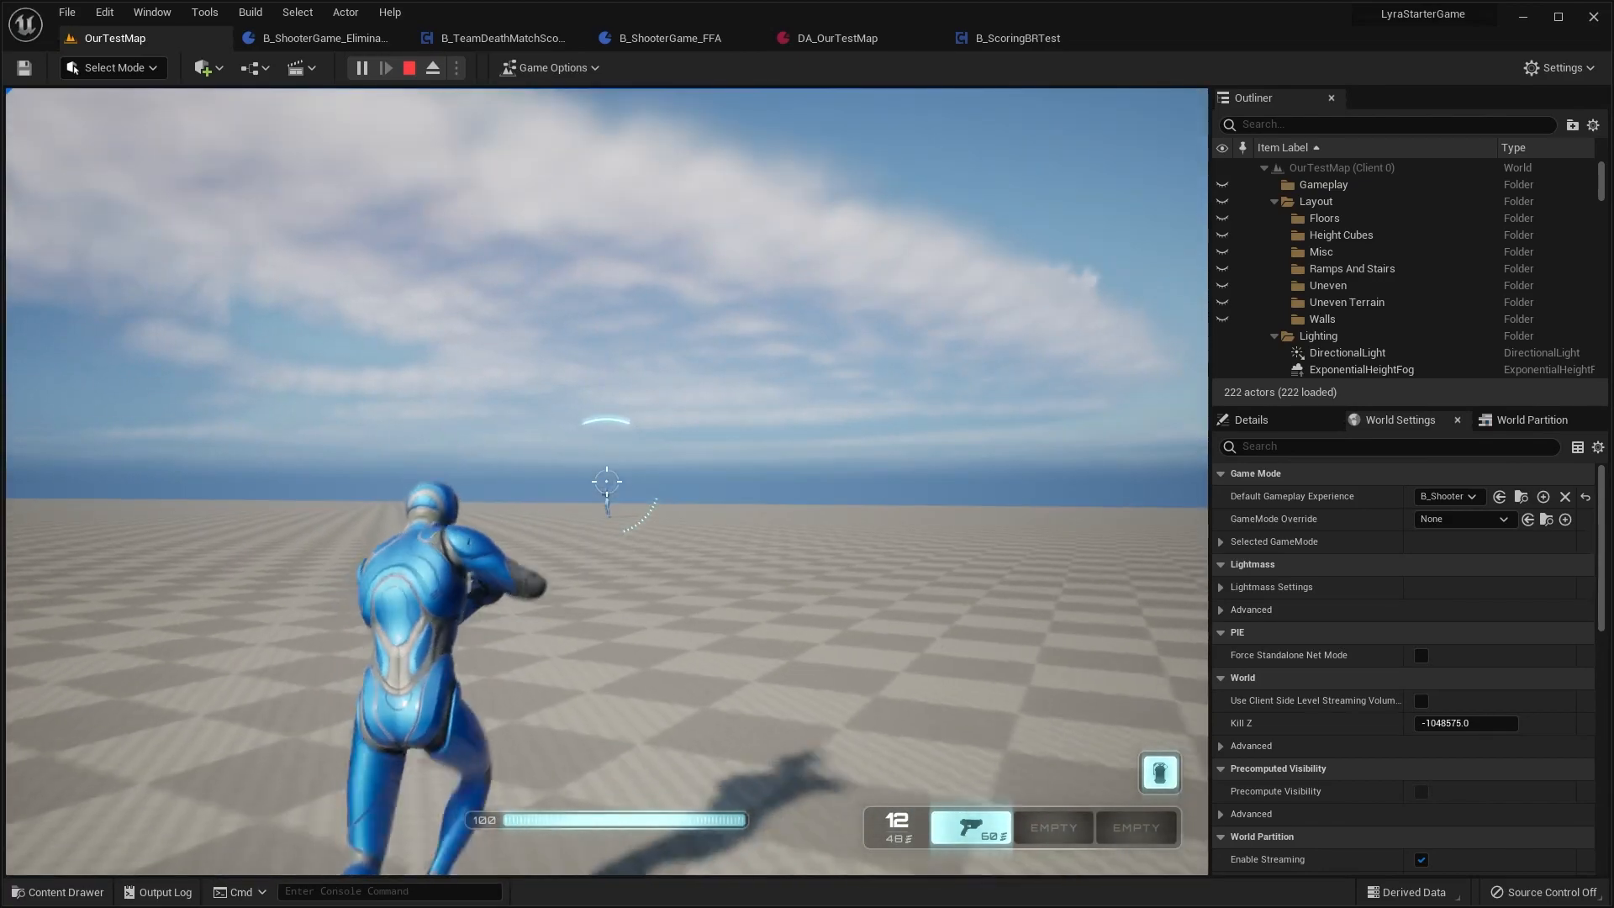
Step: Take control of the second client and shoot the first player's character with the pistol until it is eliminated
key(alt+Tab)
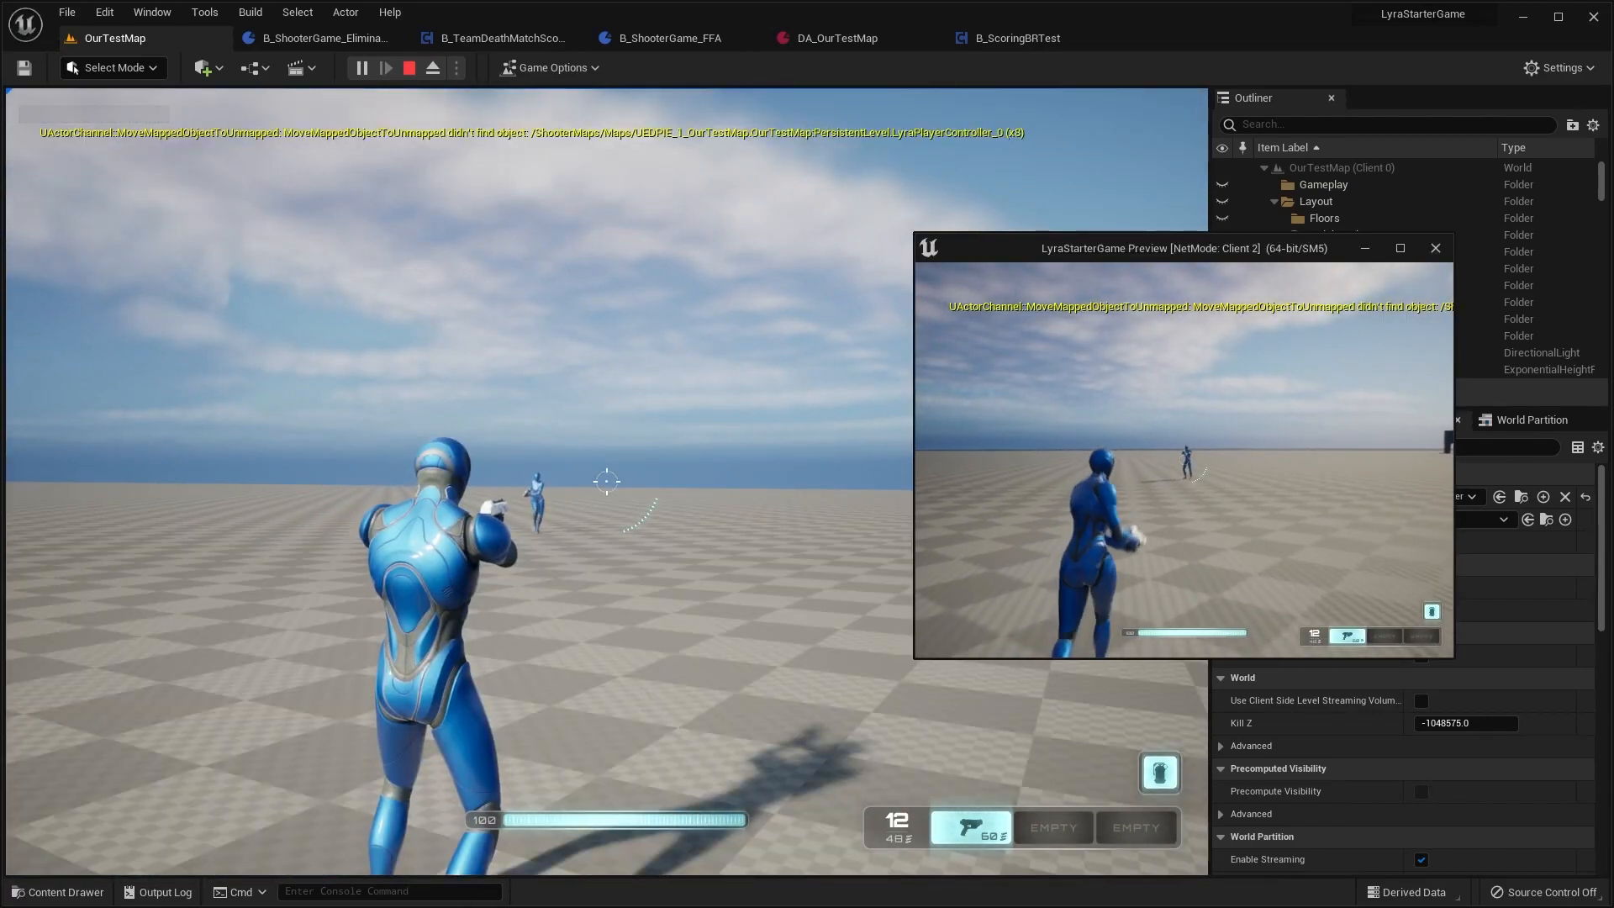
click(1184, 460)
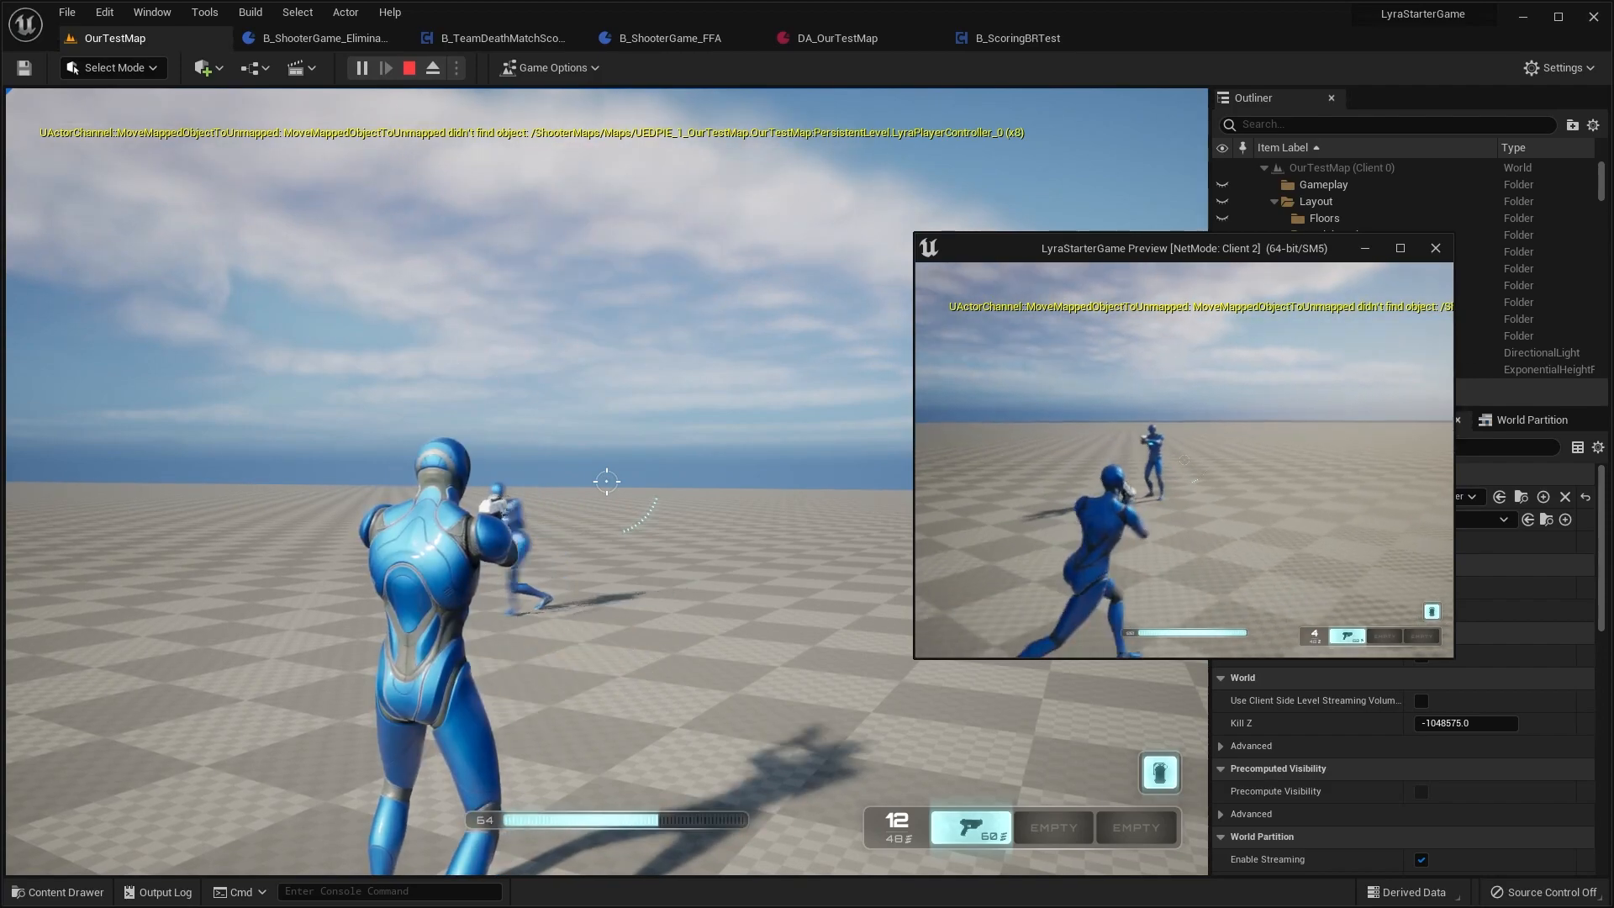
key(r)
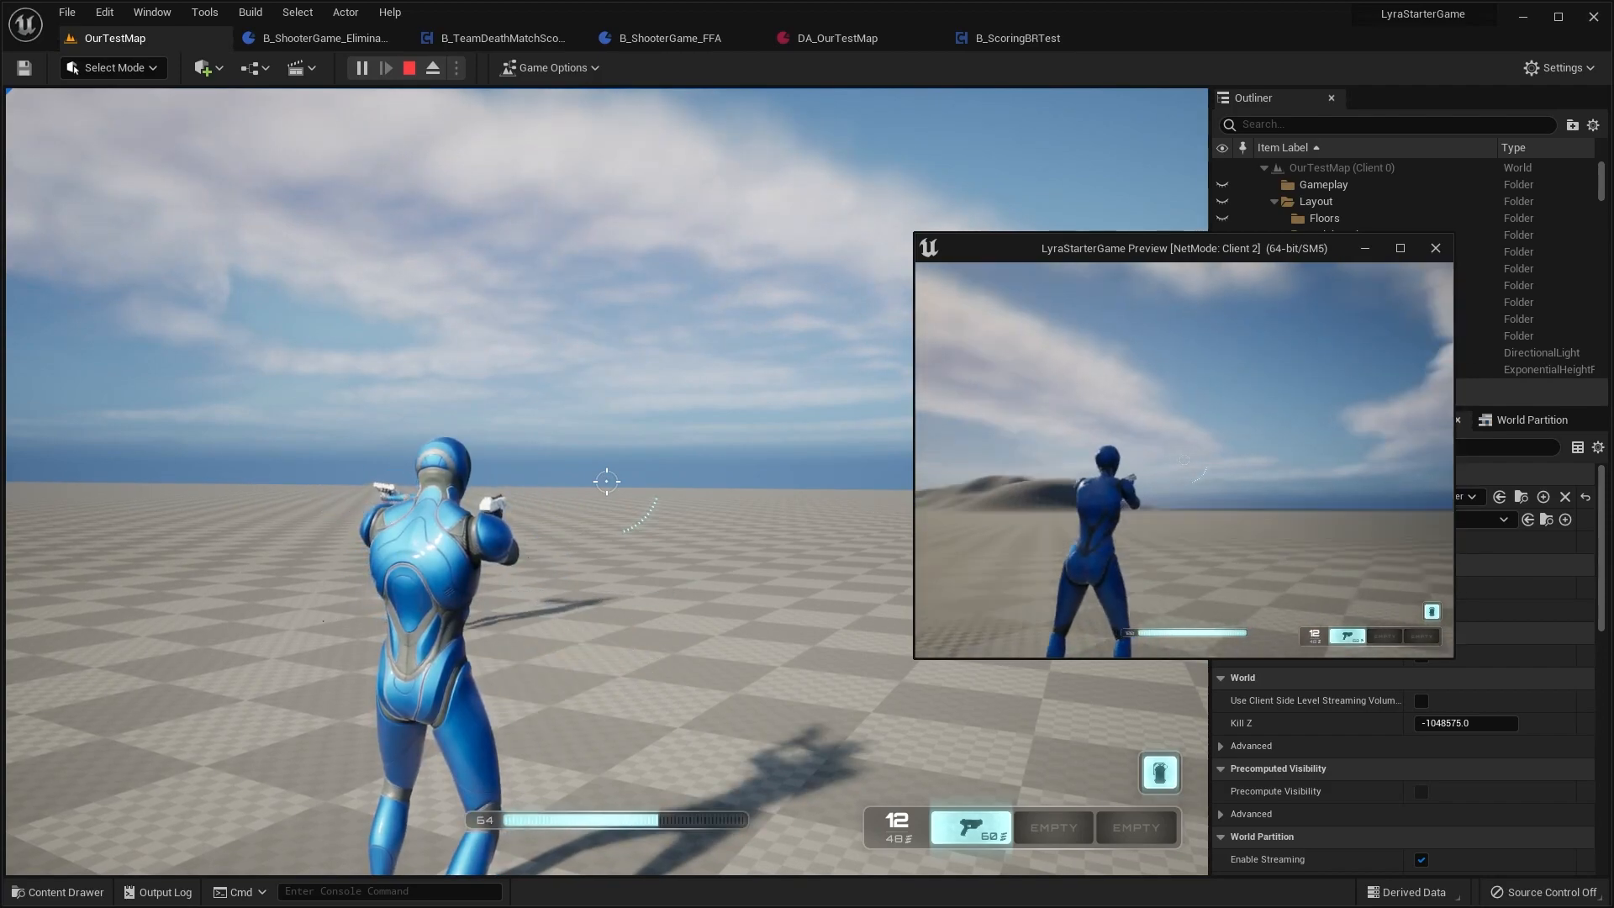
click(1185, 460)
click(1184, 460)
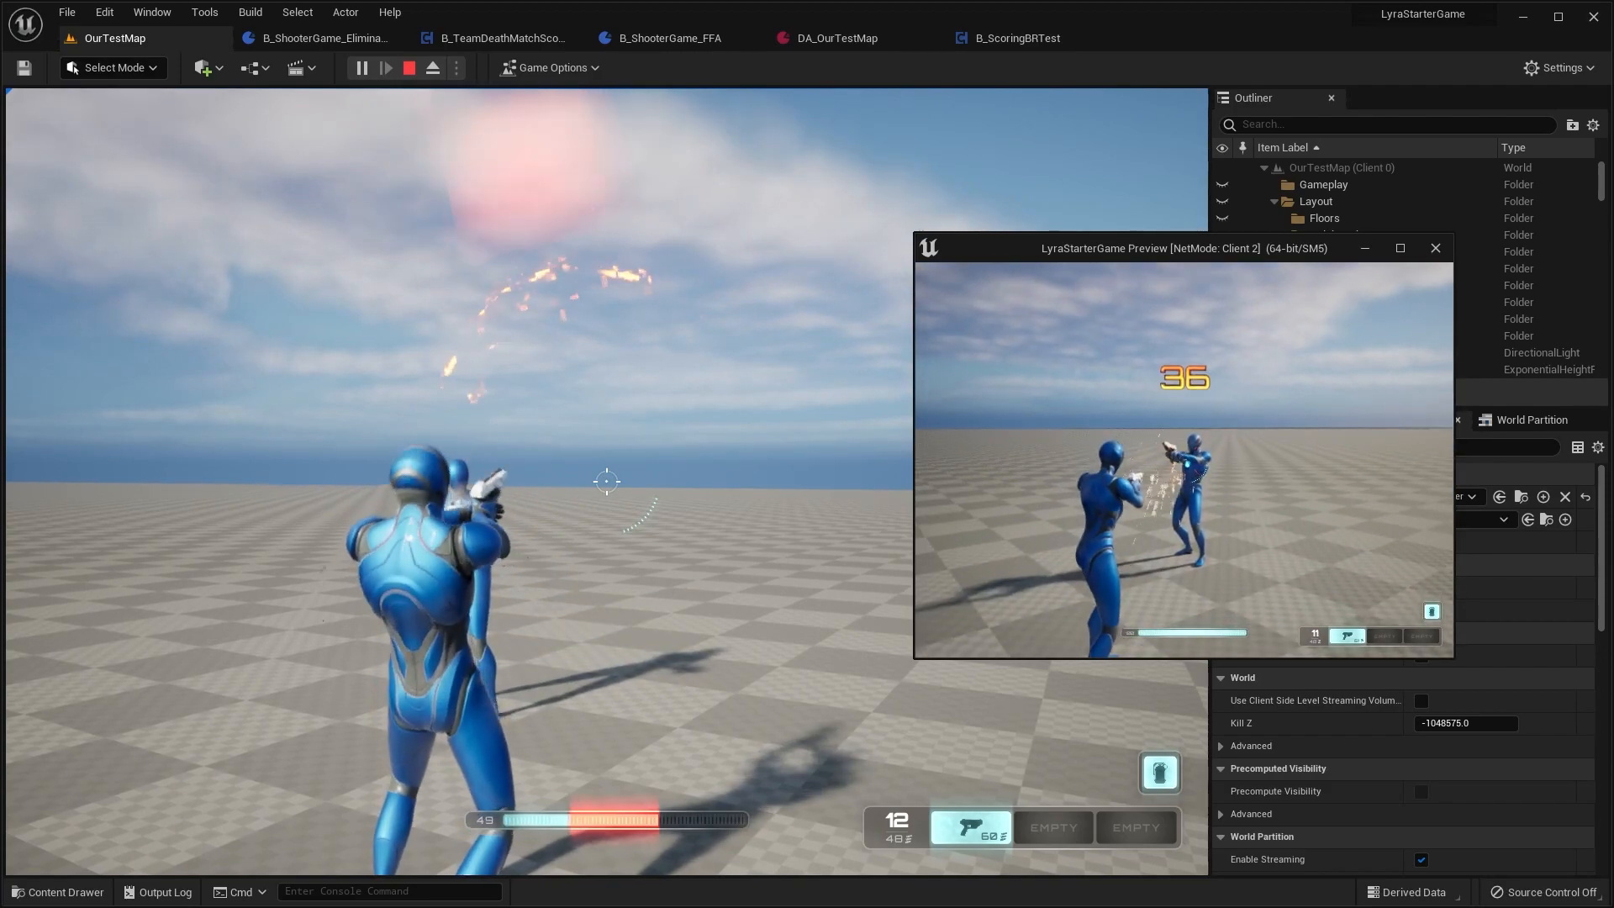
click(1185, 460)
click(1185, 460)
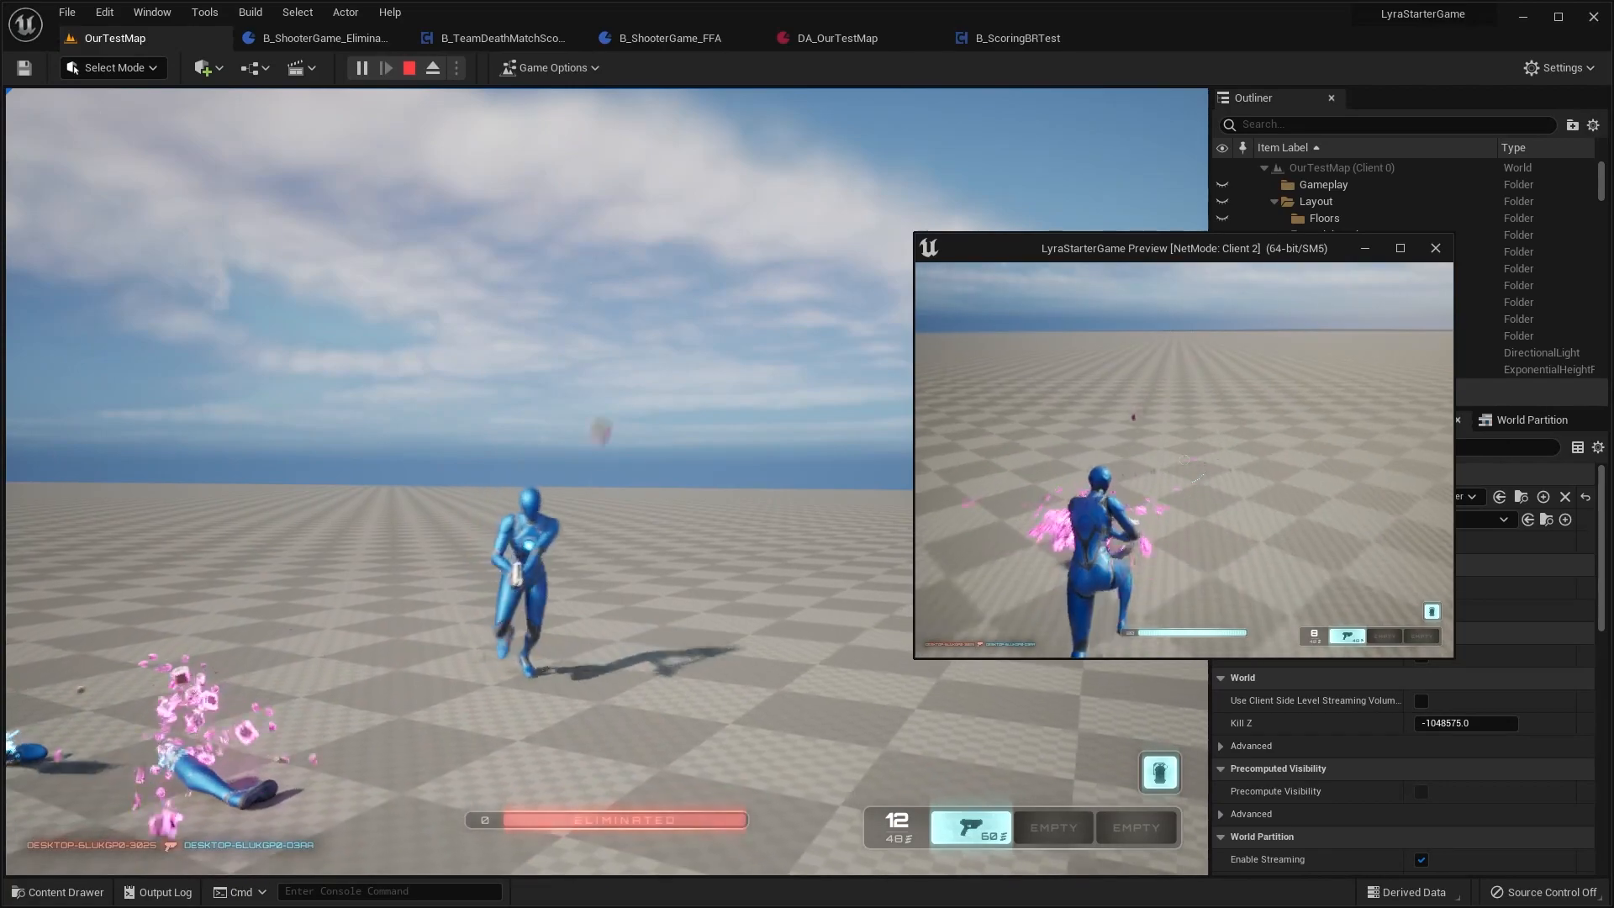
key(space)
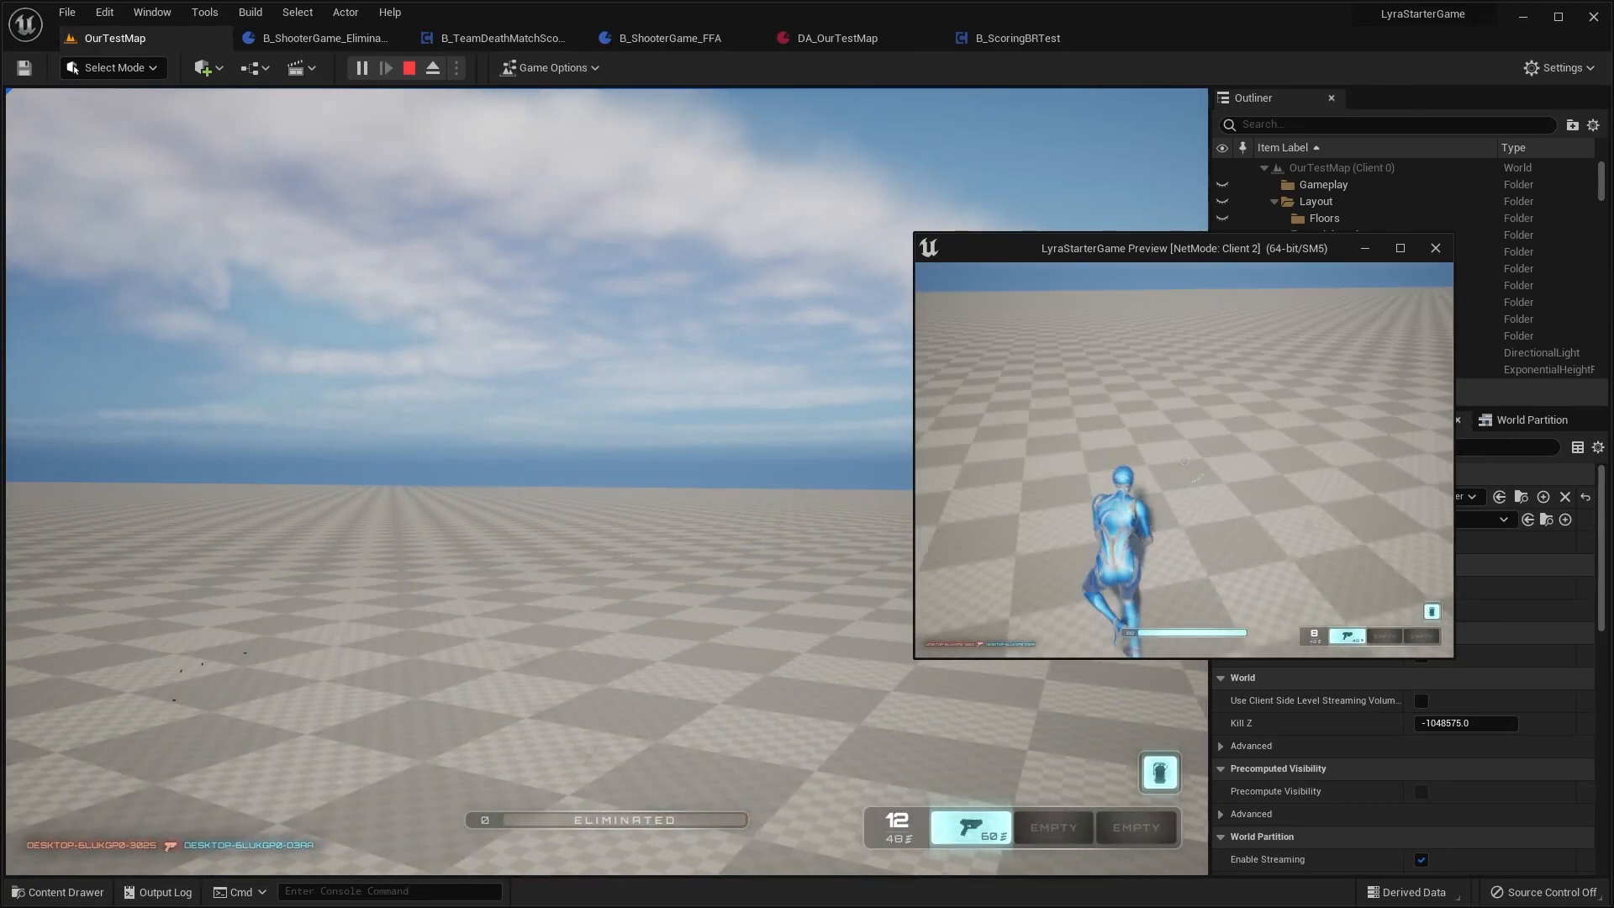
Step: Check the eliminated first player's viewport, and test the second client's movement, shooting and reloading during the new round's waiting phase
key(super)
click(739, 471)
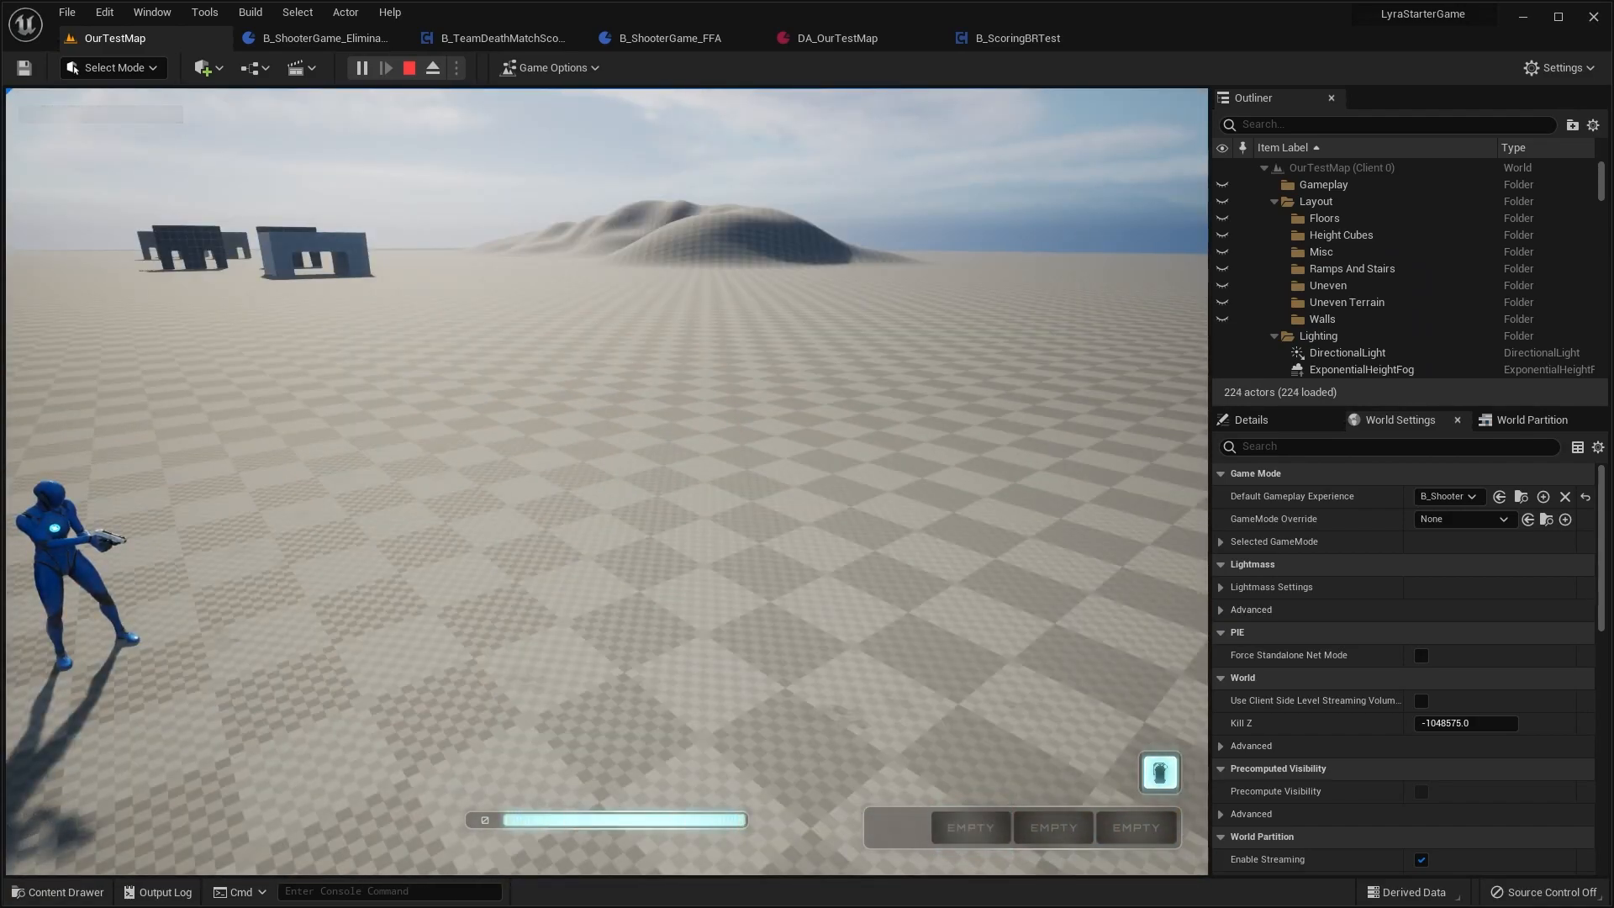
key(super)
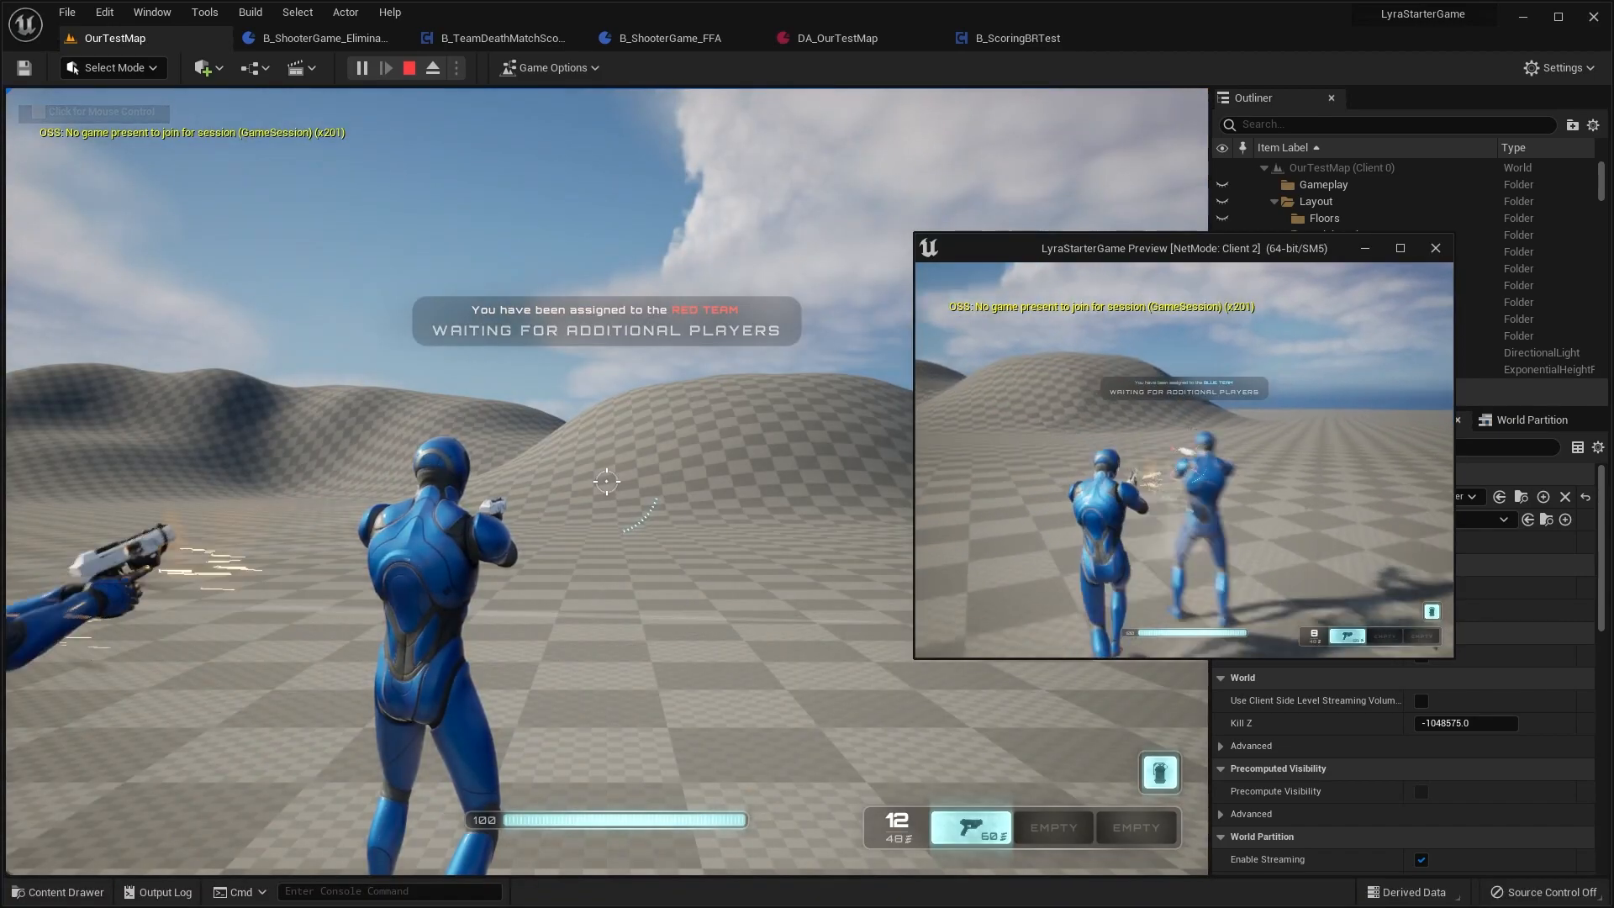
key(a)
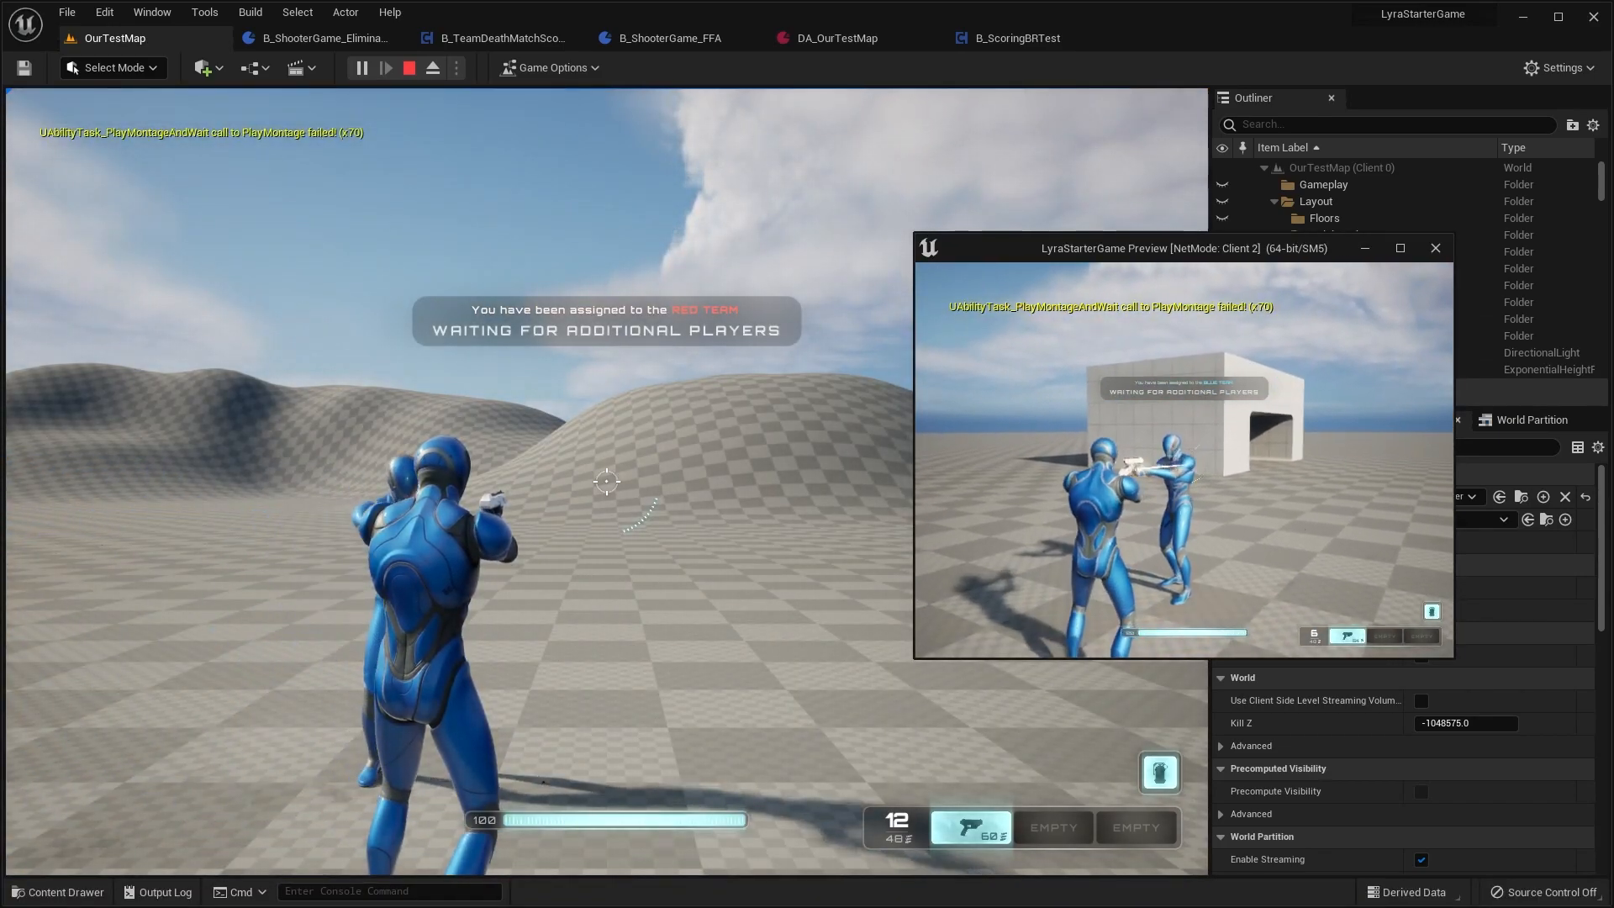
click(1183, 460)
key(a)
click(1184, 459)
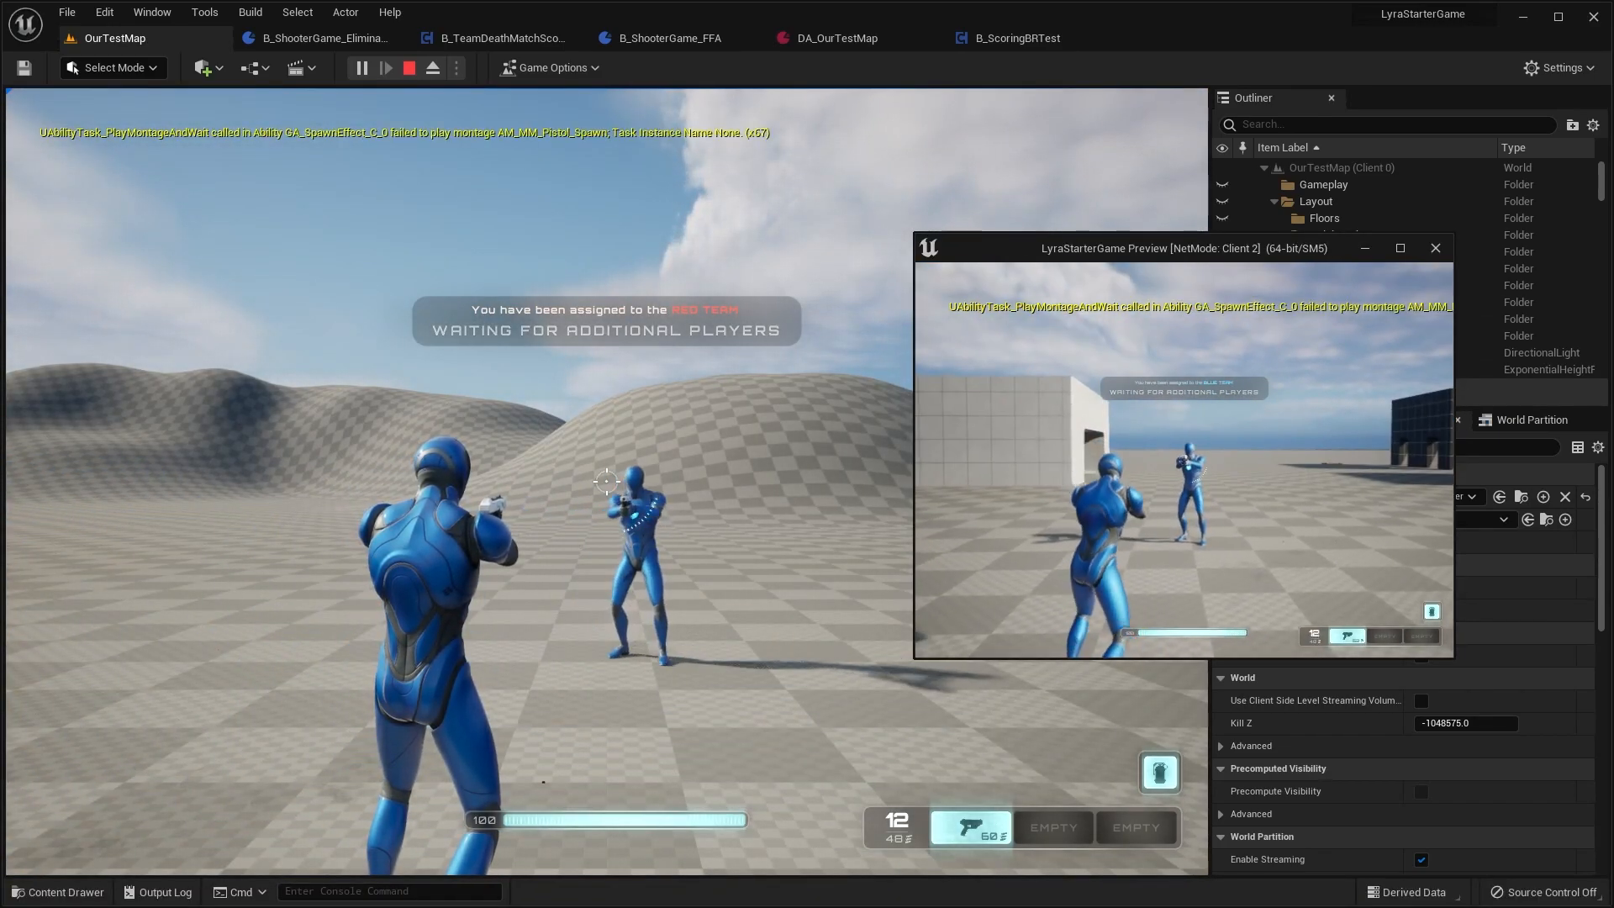
key(s)
key(w)
click(1183, 460)
click(1184, 459)
key(r)
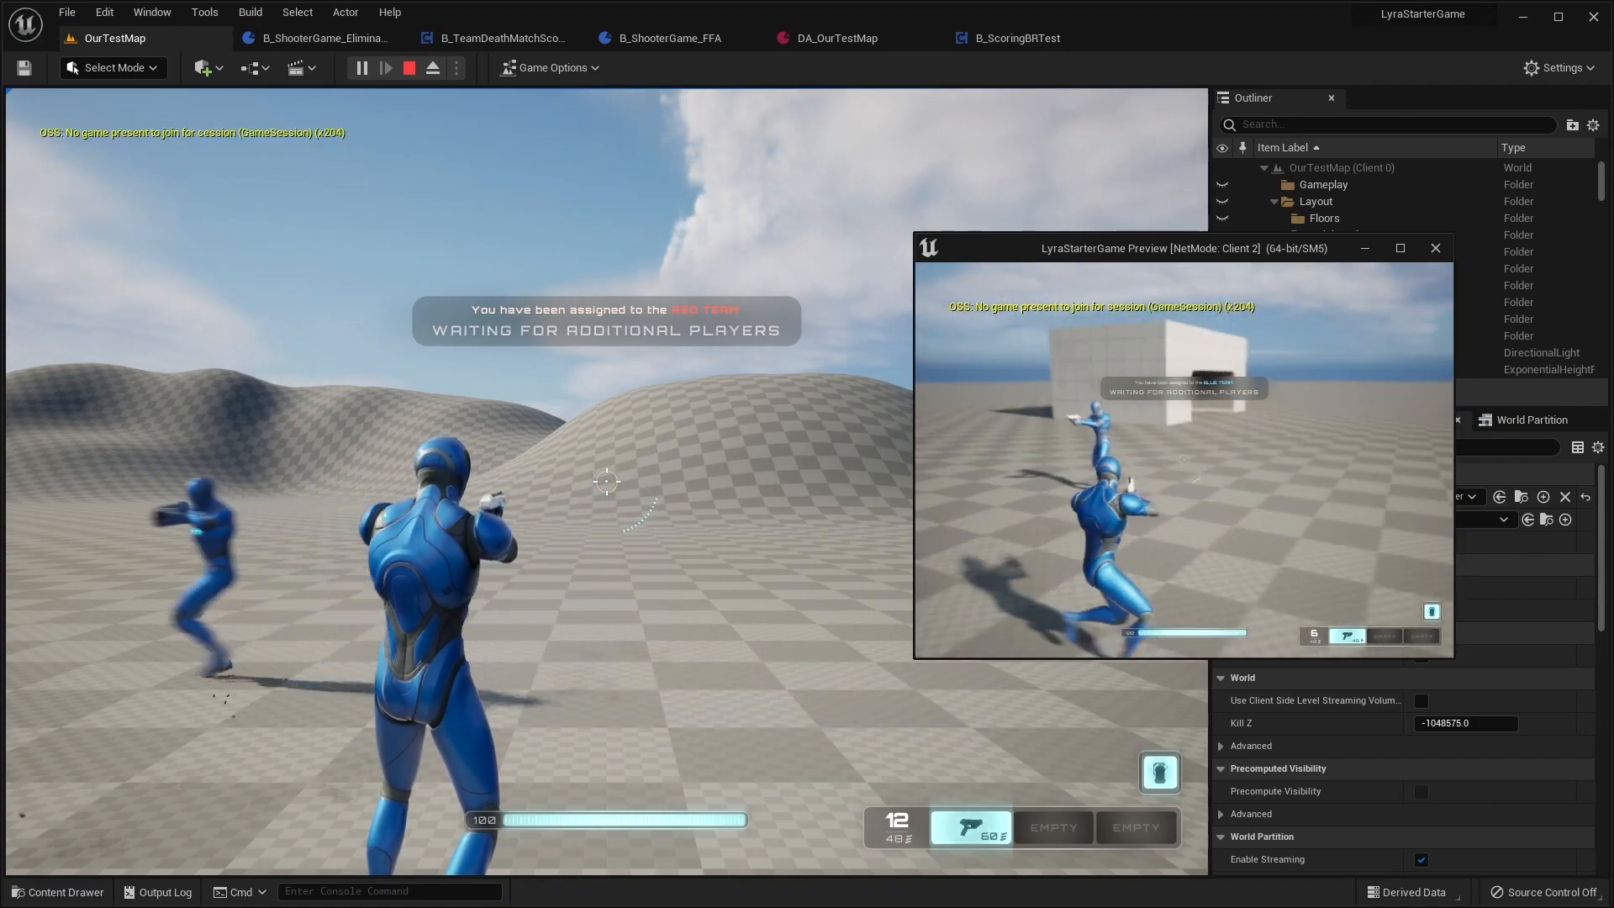
key(a)
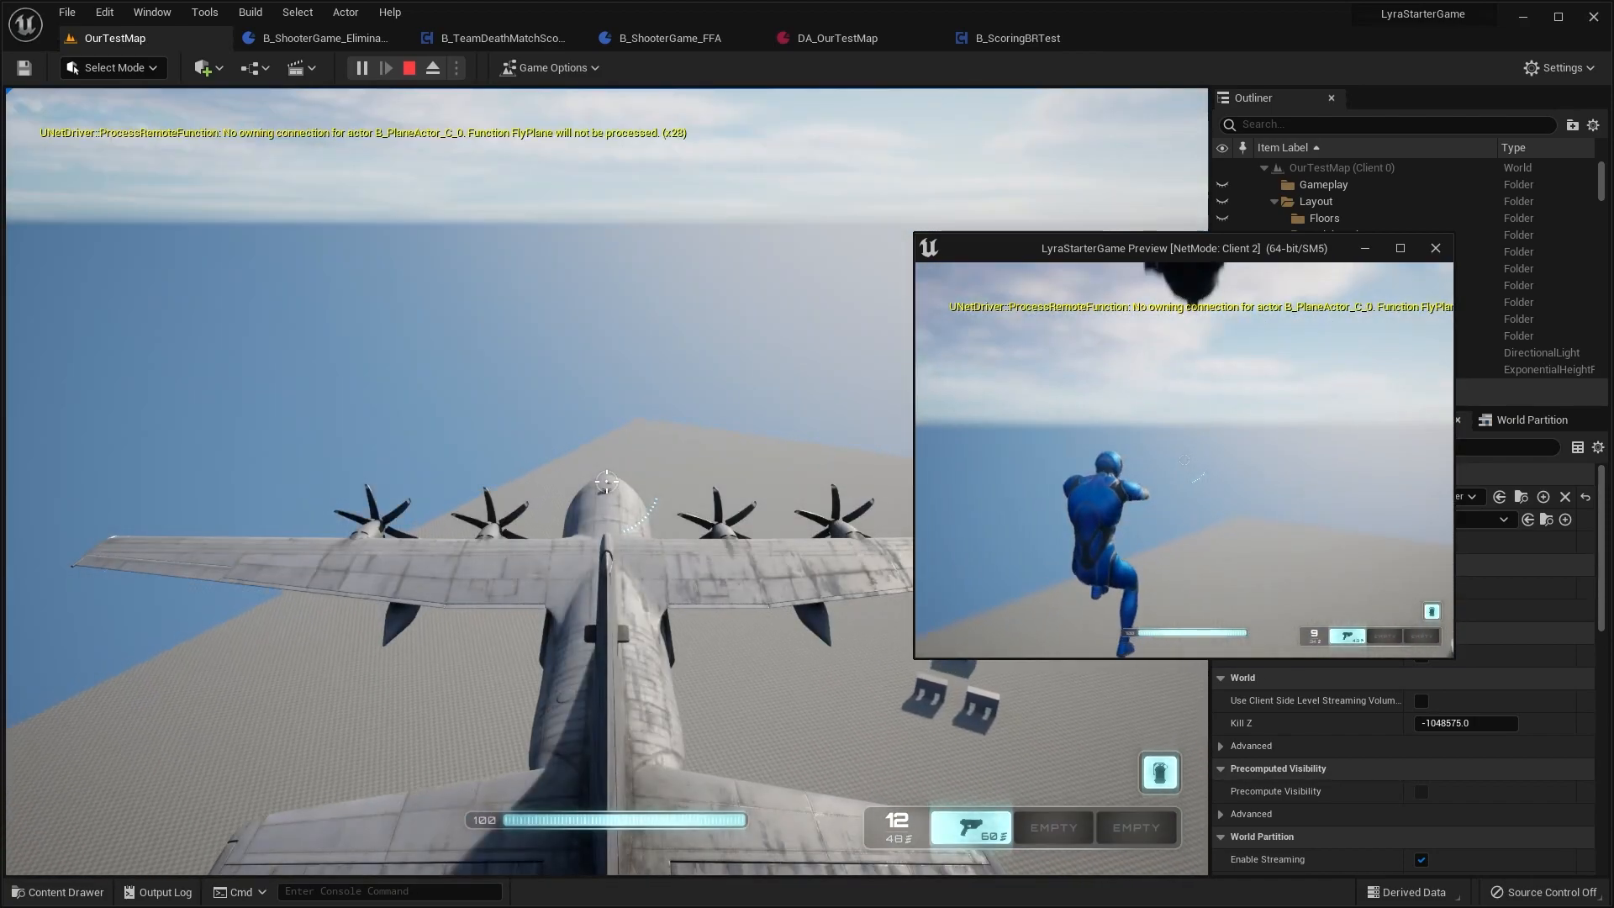
Step: Return control to the first player's viewport and jump that character out of the plane in the new round
key(super)
click(1081, 175)
key(space)
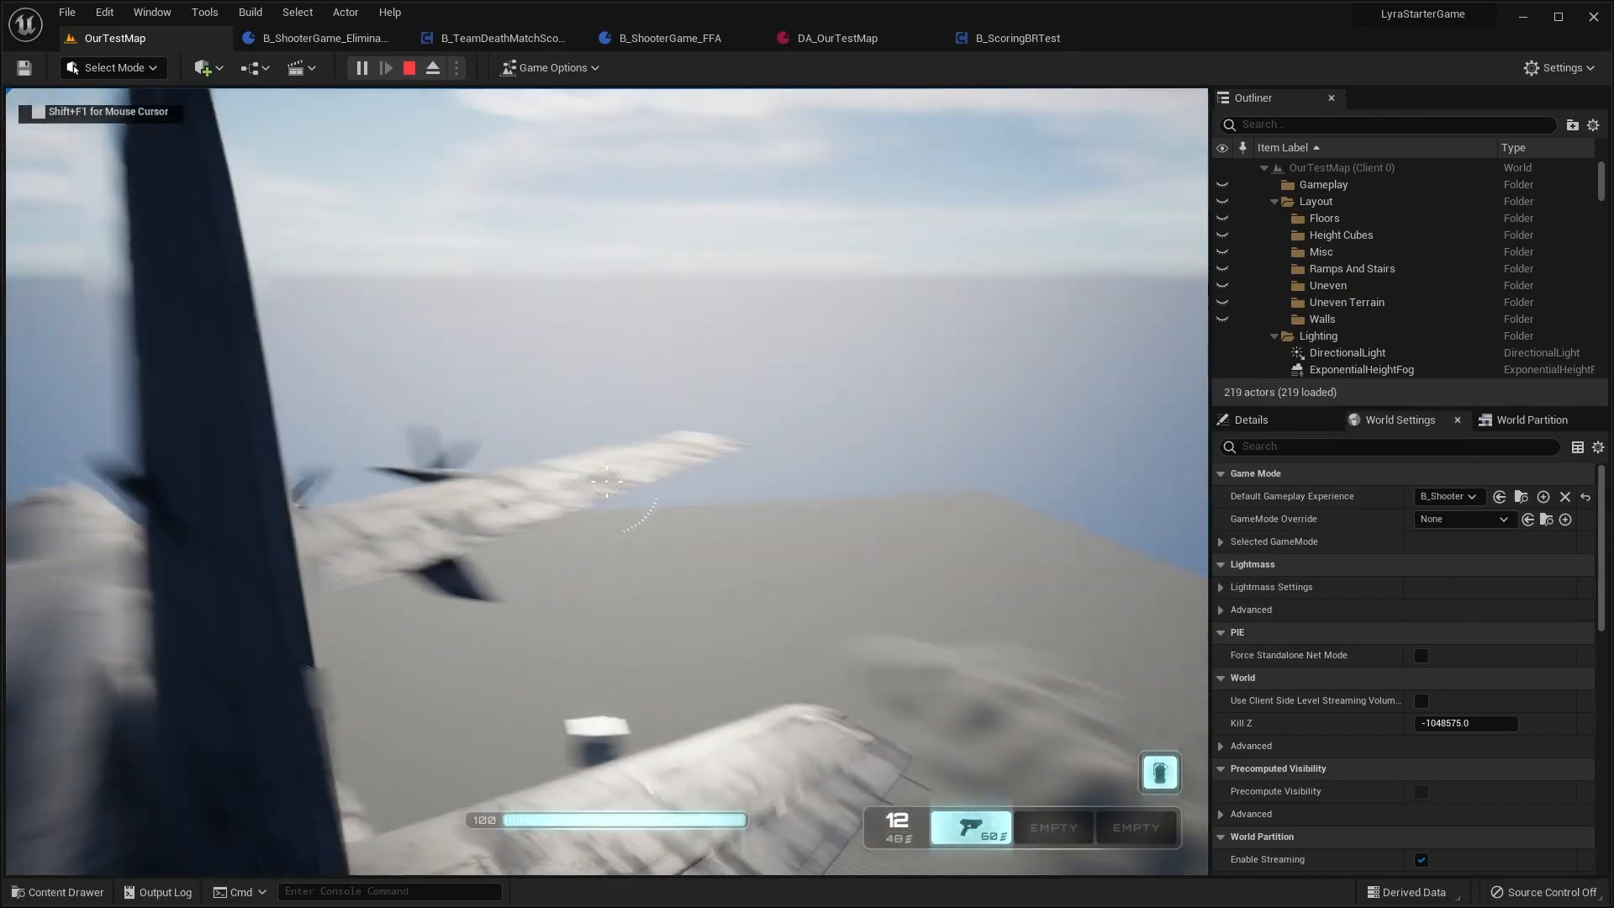